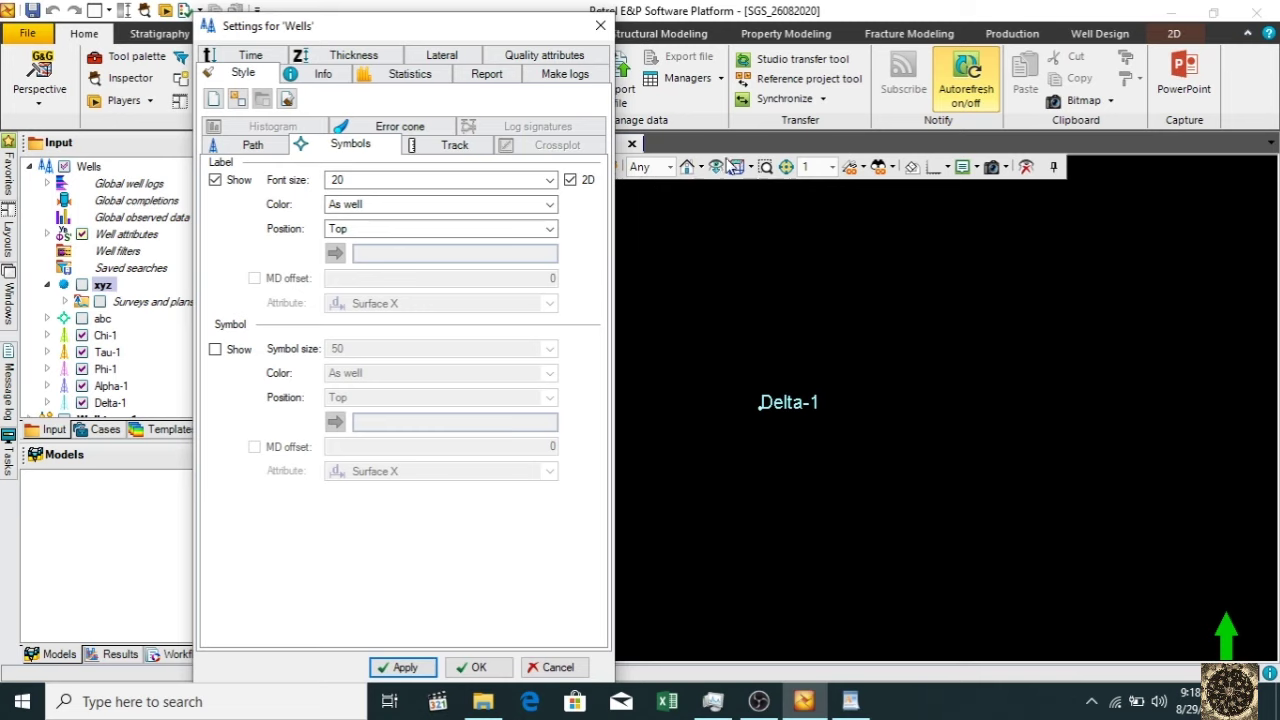
- Fit all wells in the 2D view and apply White as the well label color
{"action": "left_click", "coordinate": [716, 166]}
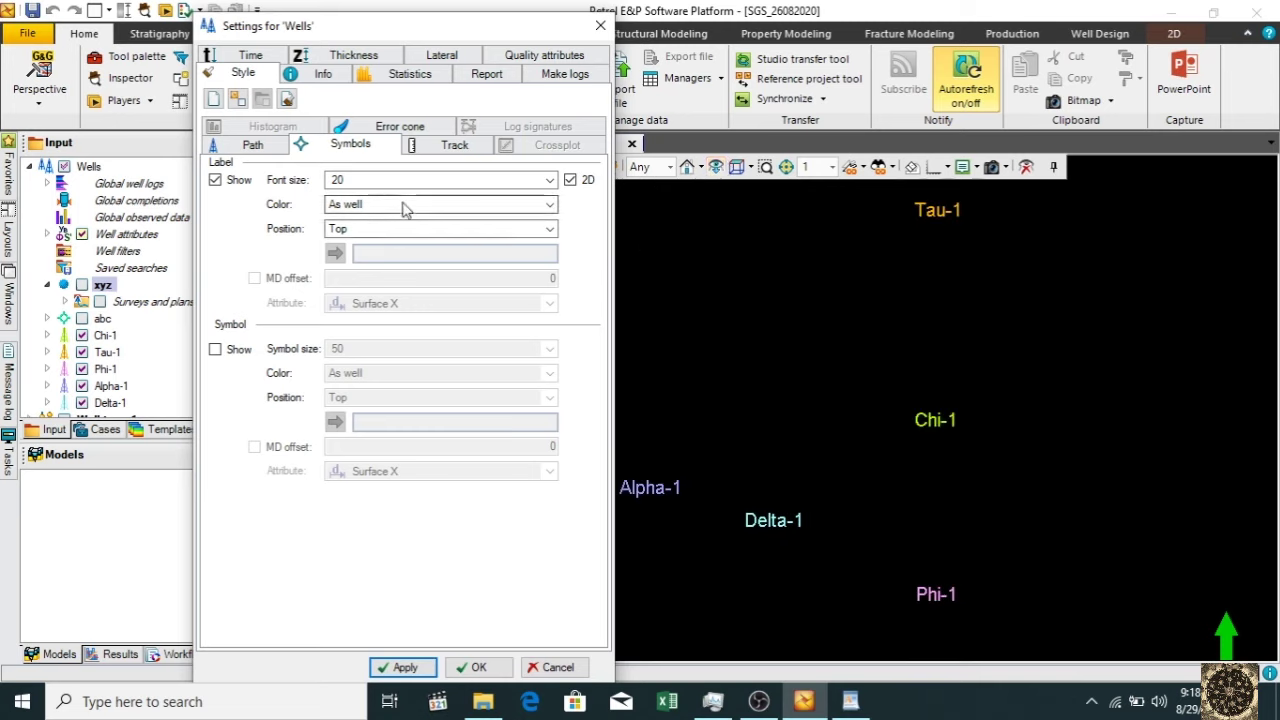
{"action": "left_click", "coordinate": [403, 204]}
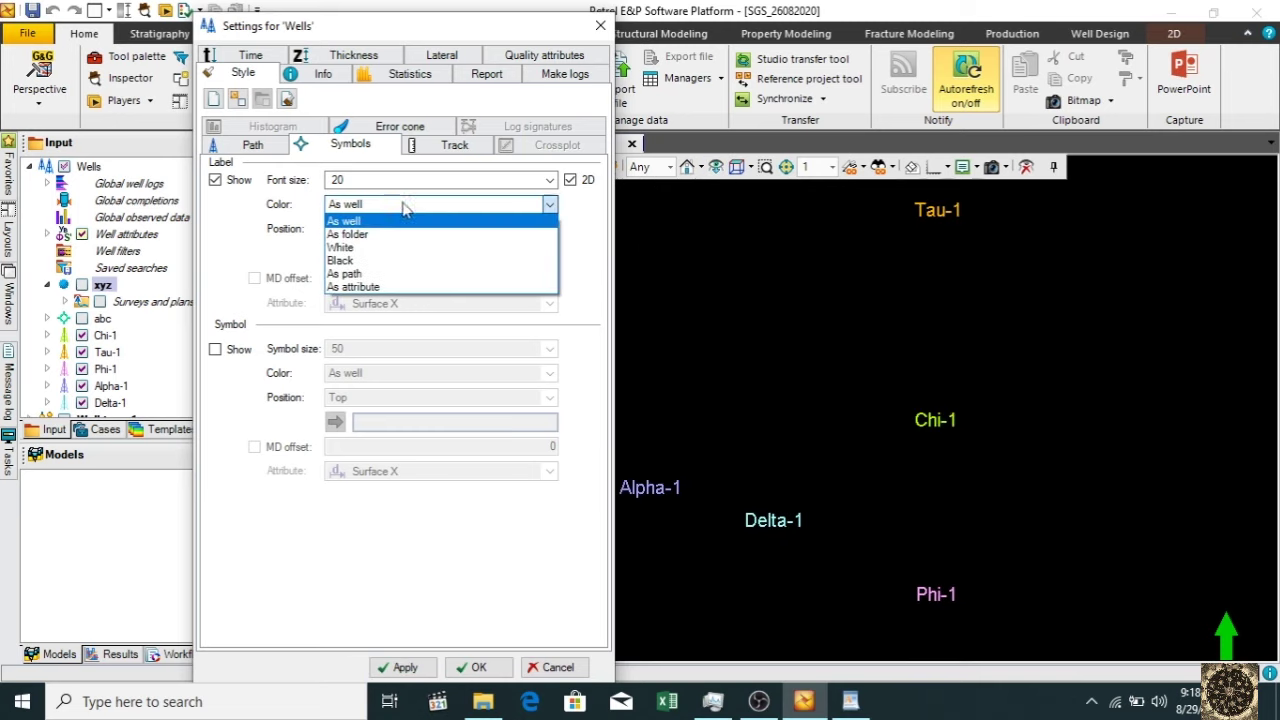
{"action": "left_click", "coordinate": [369, 248]}
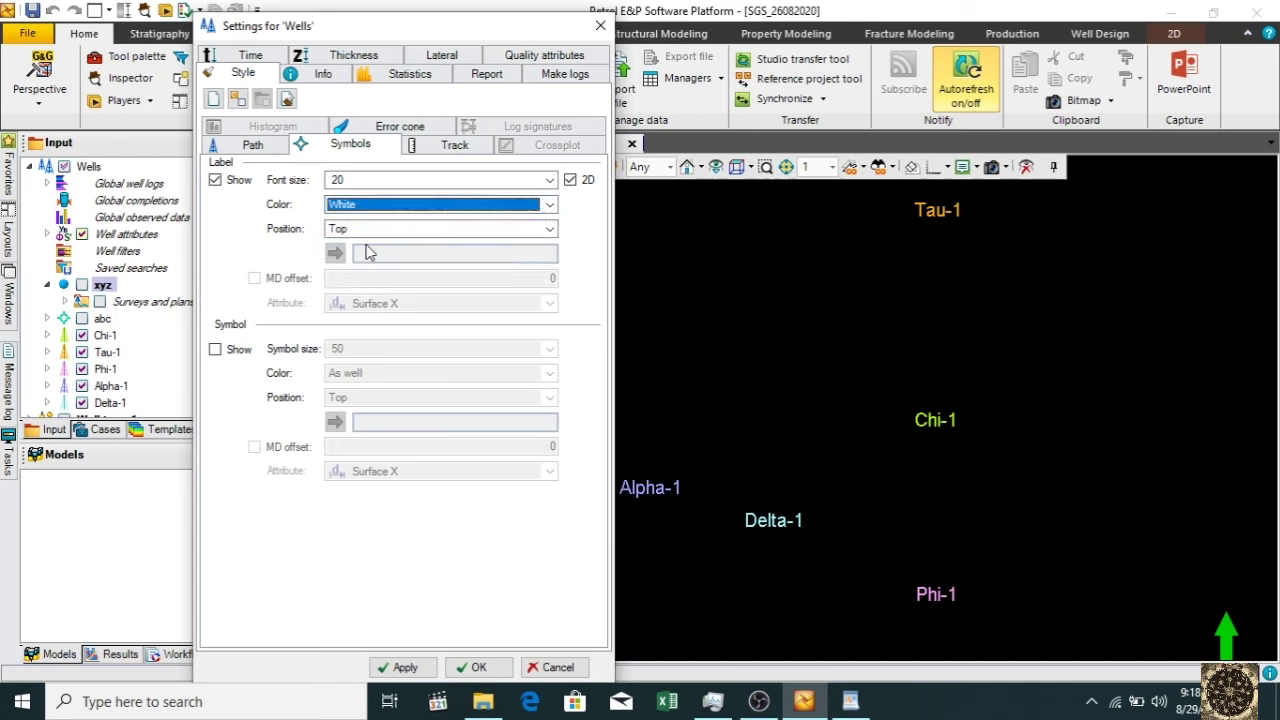
{"action": "left_click", "coordinate": [412, 670]}
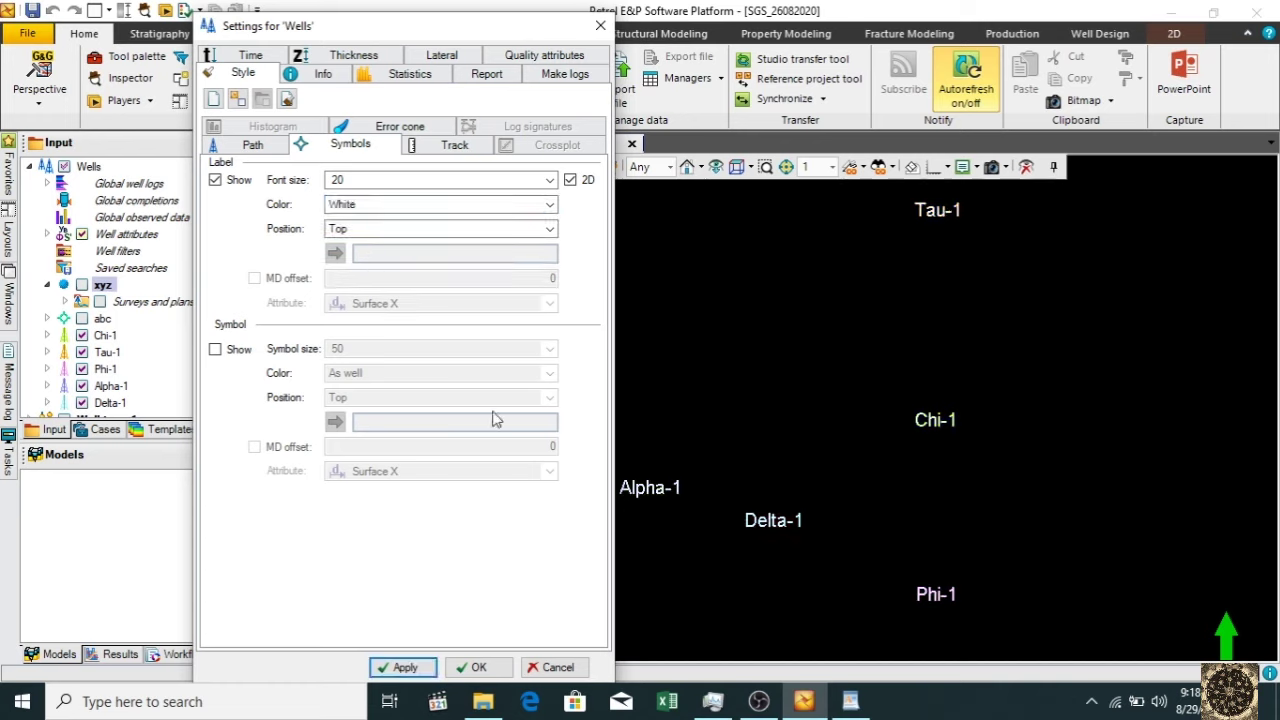
- Set the well label color back to As well and apply it
{"action": "left_click", "coordinate": [497, 206]}
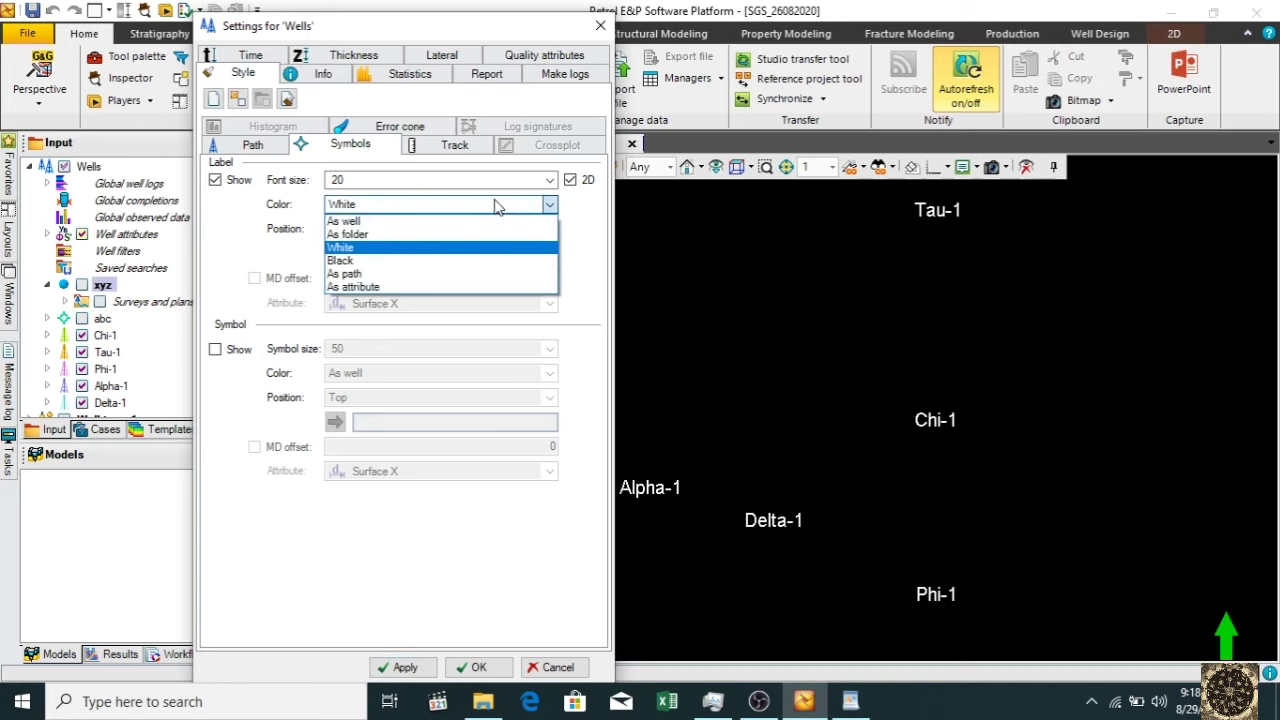
{"action": "left_click", "coordinate": [415, 221]}
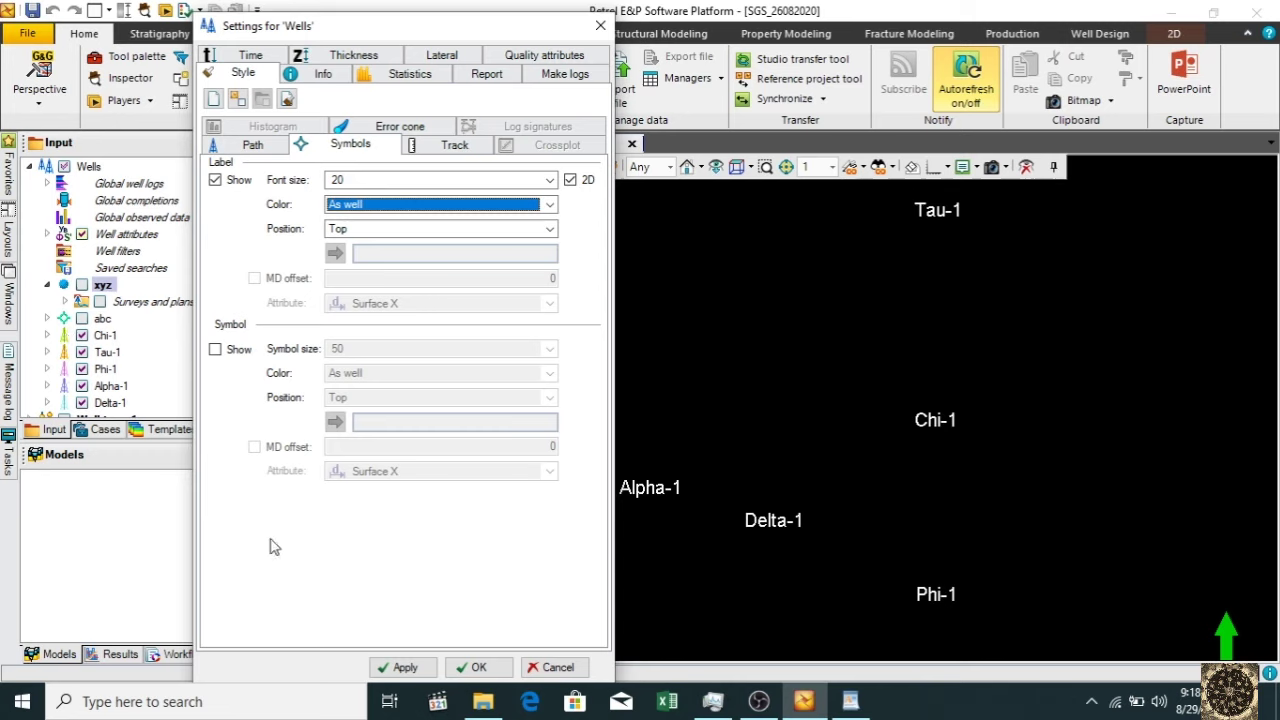
{"action": "left_click", "coordinate": [405, 668]}
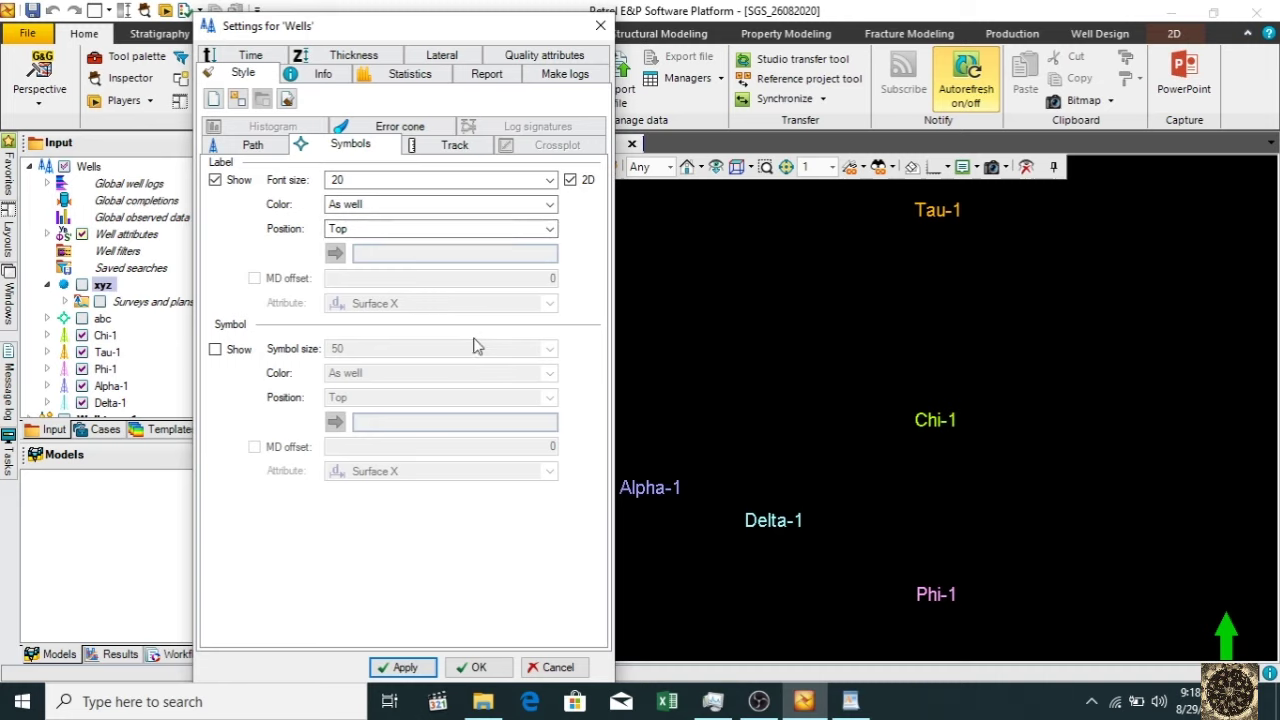
- Enable the wells' right track with color As well, enable the right annotation, and apply both
{"action": "left_click", "coordinate": [440, 146]}
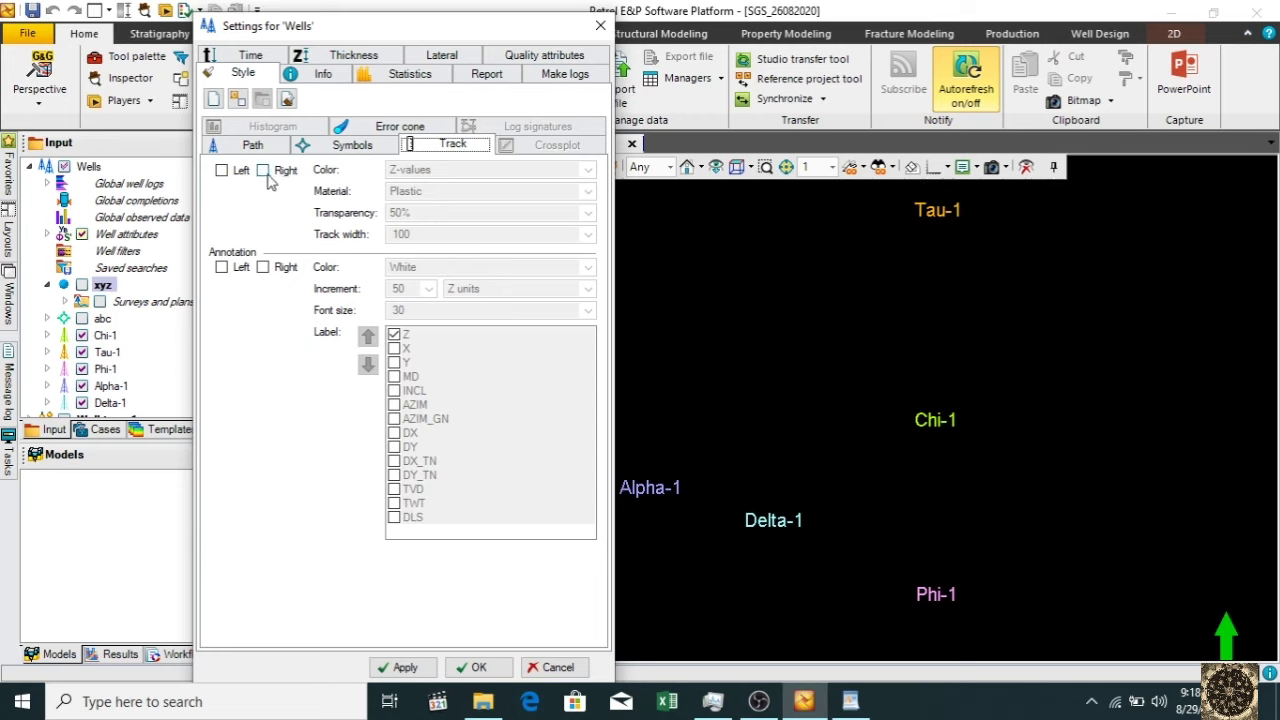
{"action": "left_click", "coordinate": [263, 171]}
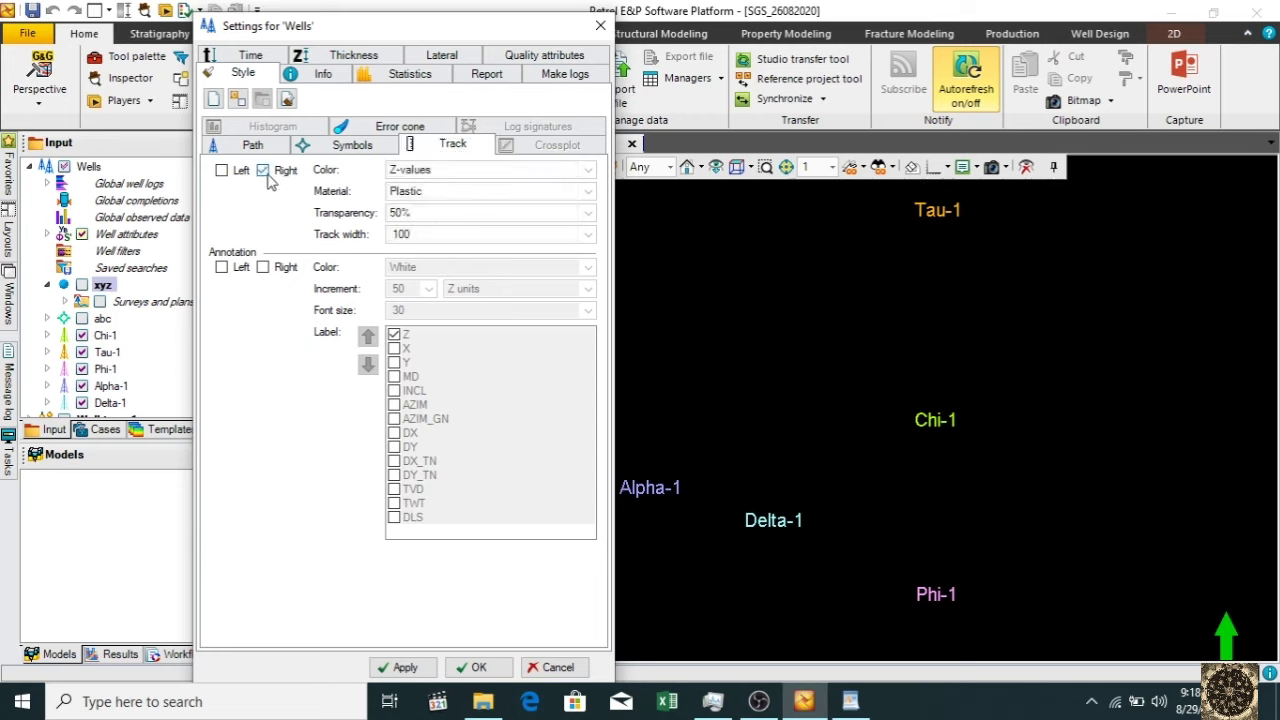
{"action": "left_click", "coordinate": [470, 172]}
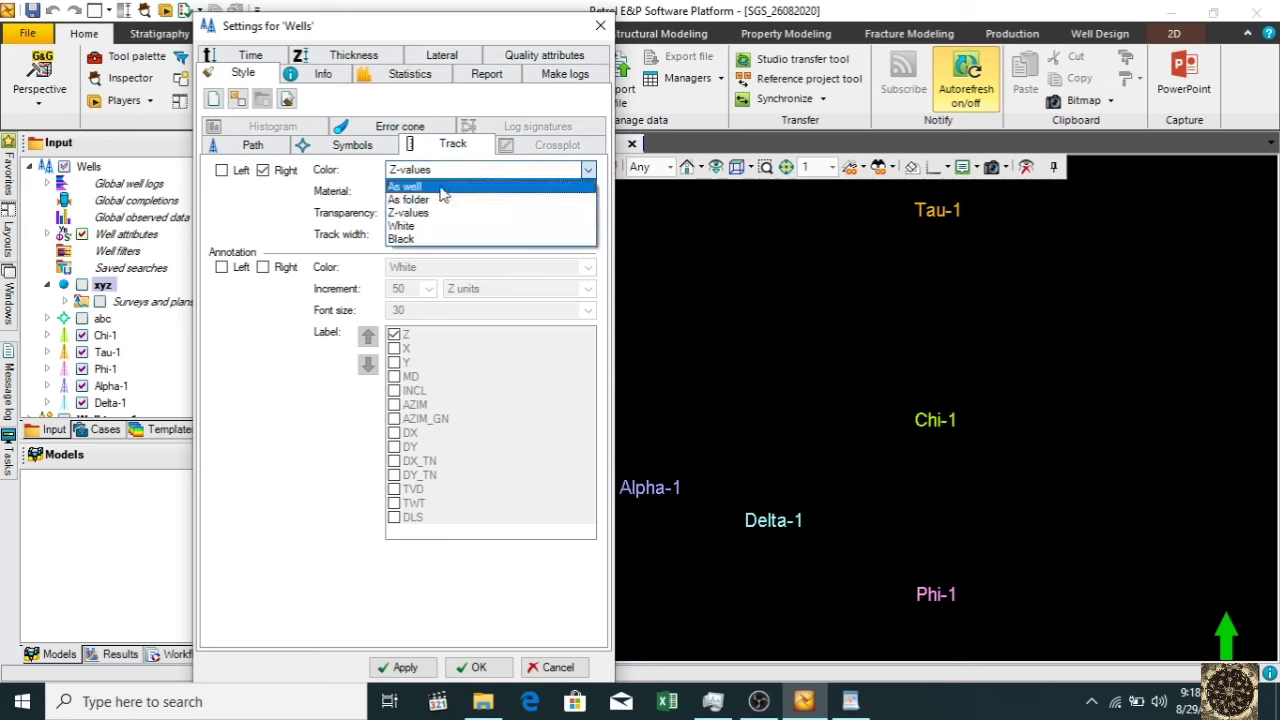
{"action": "left_click", "coordinate": [436, 187]}
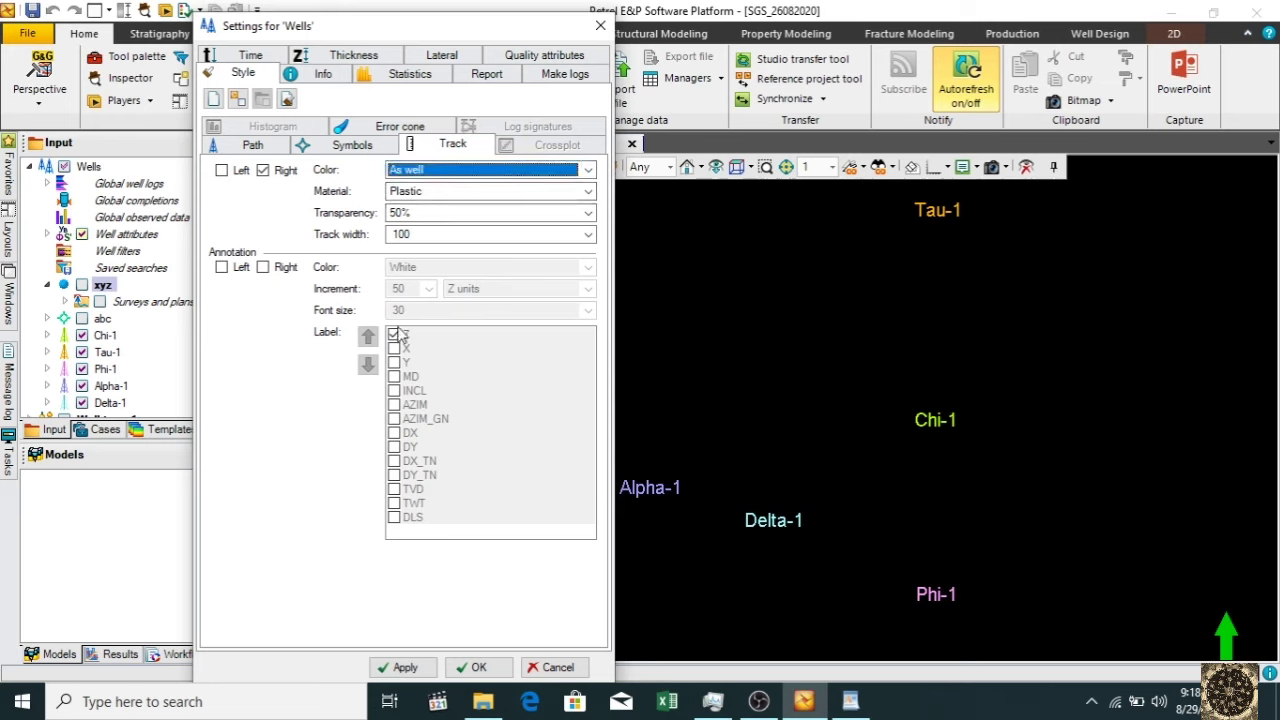
{"action": "left_click", "coordinate": [263, 267]}
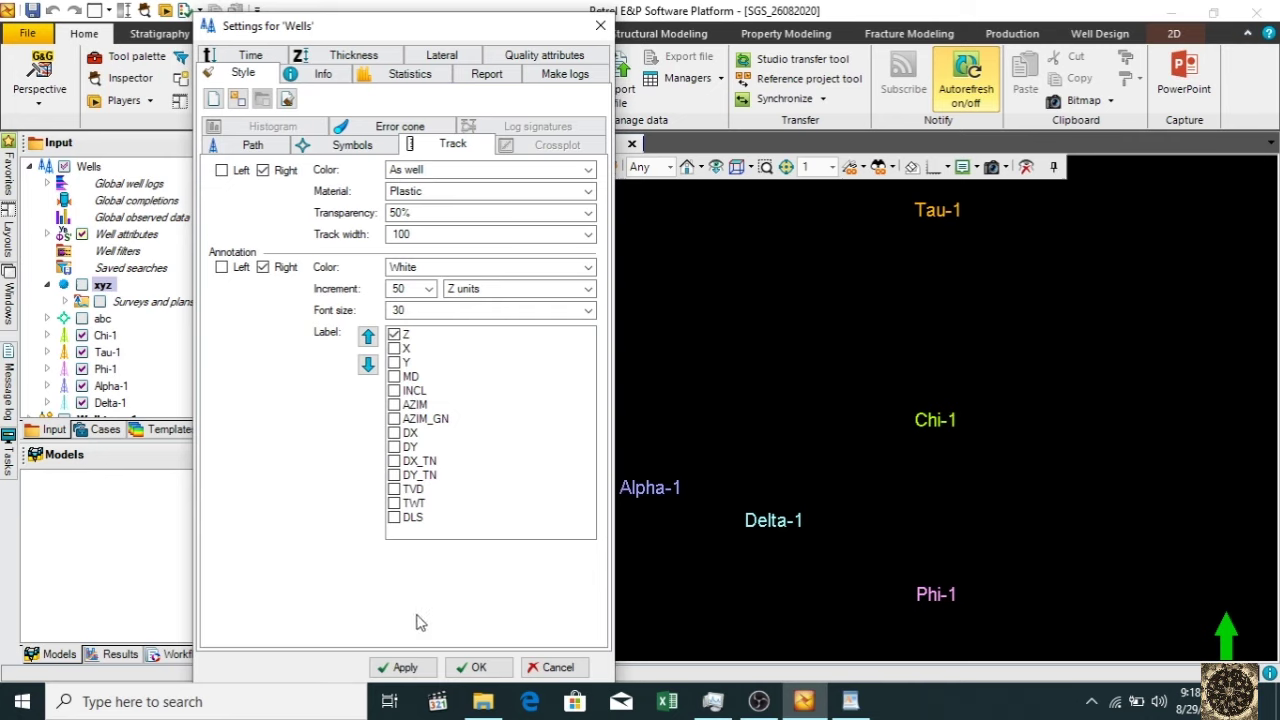
{"action": "left_click", "coordinate": [405, 667]}
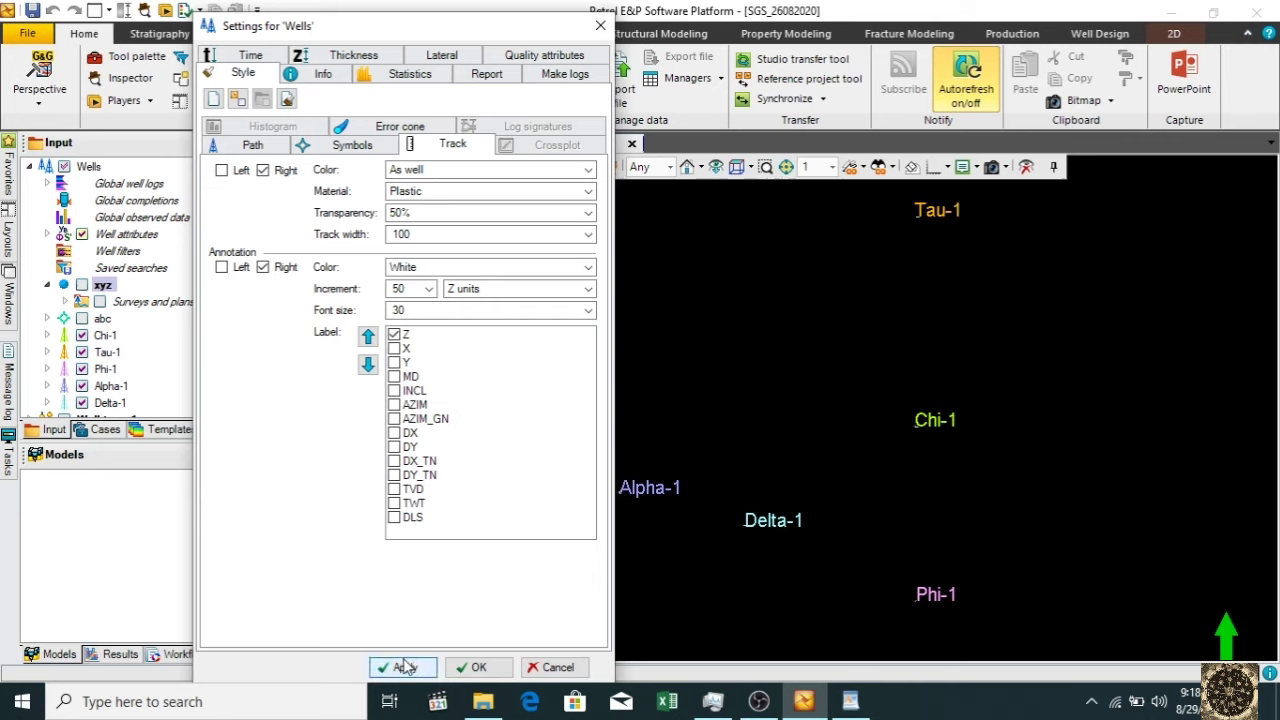
- Set the track annotation font size to 50 and apply it
{"action": "left_click", "coordinate": [428, 316]}
{"action": "left_click", "coordinate": [398, 511]}
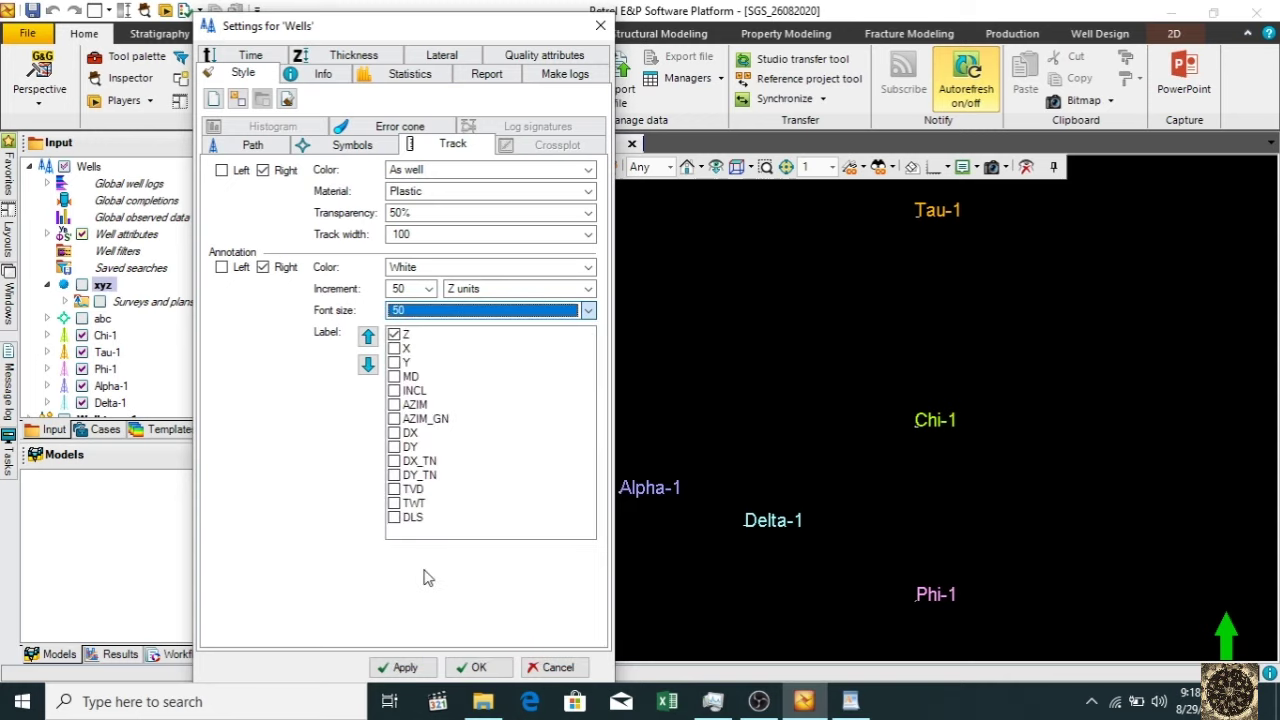
{"action": "left_click", "coordinate": [404, 668]}
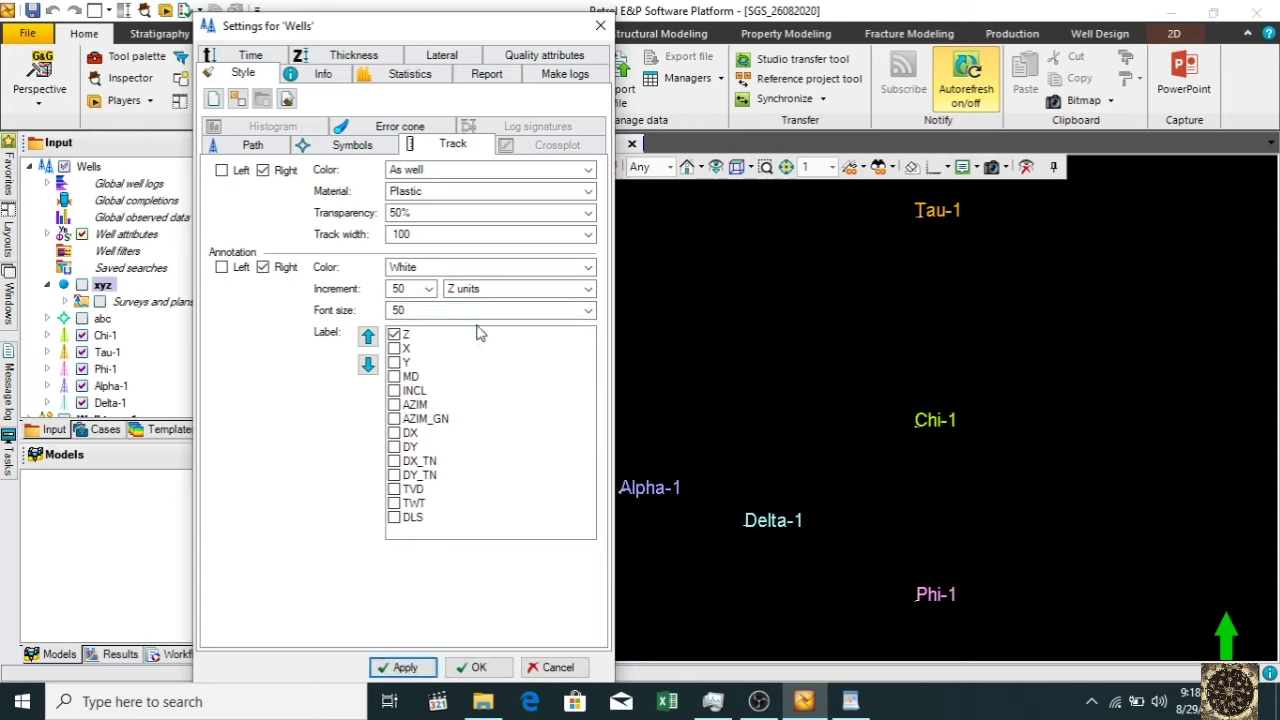
- Set the track annotation font size to 300, apply it and inspect the annotations in the 2D view
{"action": "left_click", "coordinate": [435, 318]}
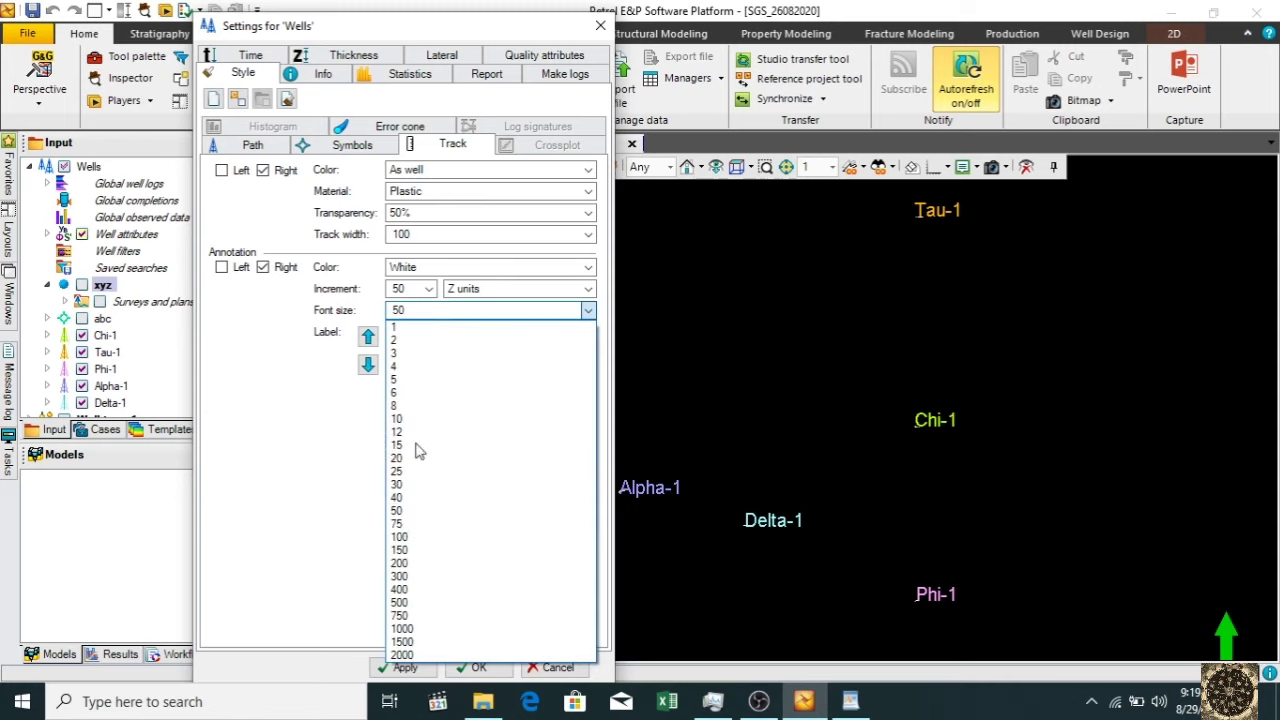
{"action": "left_click", "coordinate": [400, 588]}
{"action": "left_click", "coordinate": [403, 667]}
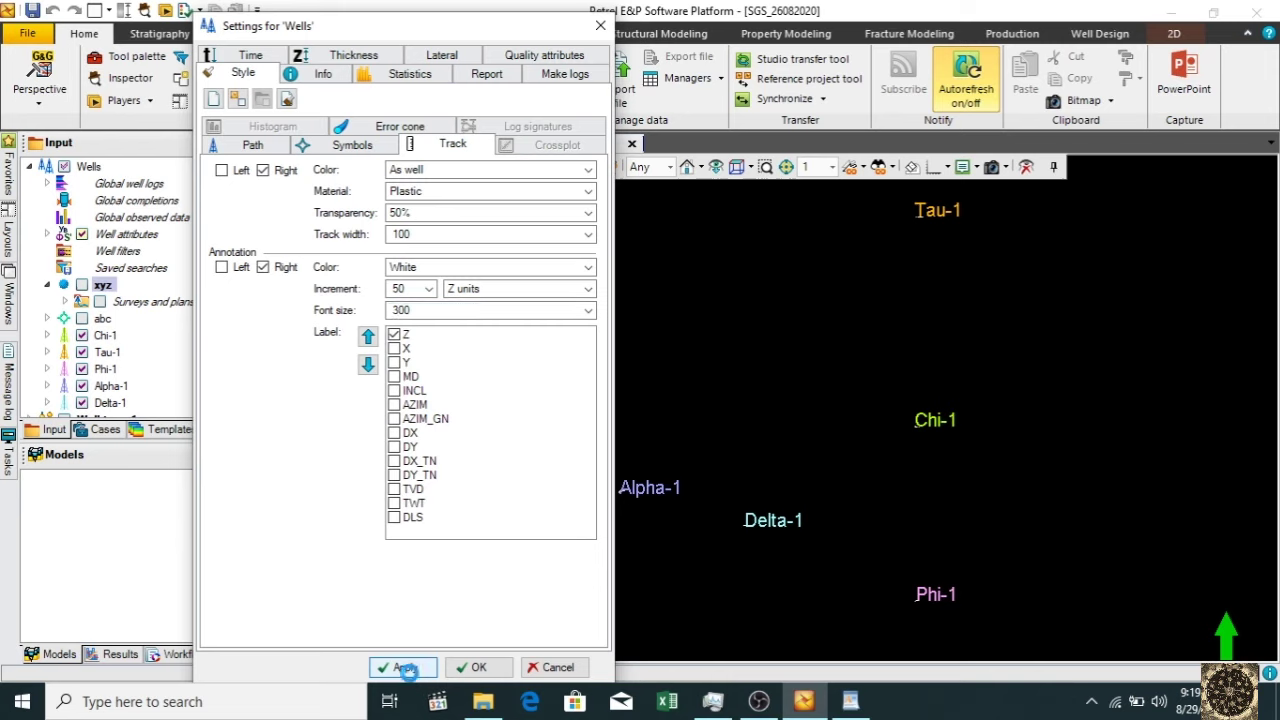
{"action": "left_click", "coordinate": [827, 508]}
{"action": "scroll", "coordinate": [818, 540], "scroll_direction": "down", "scroll_amount": 3}
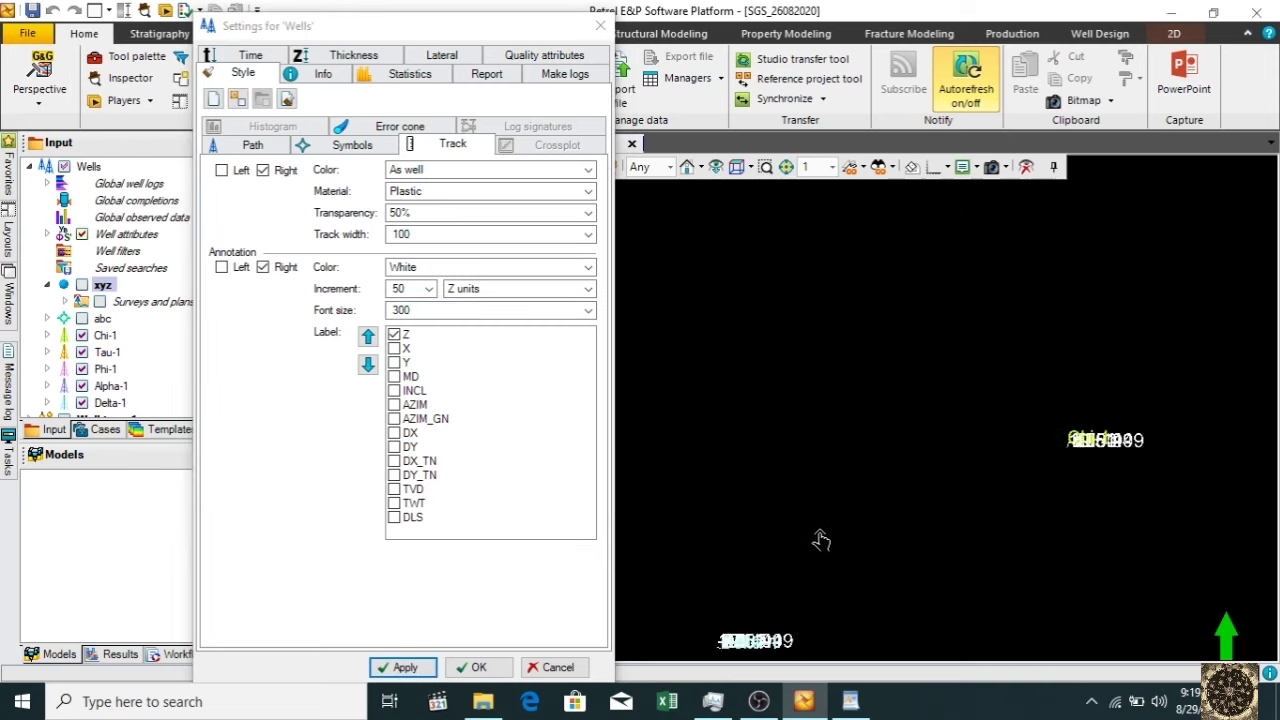
- Switch the track annotation from the right to the left side, apply it and inspect the Chi-1 well
{"action": "left_click", "coordinate": [263, 268]}
{"action": "left_click", "coordinate": [222, 268]}
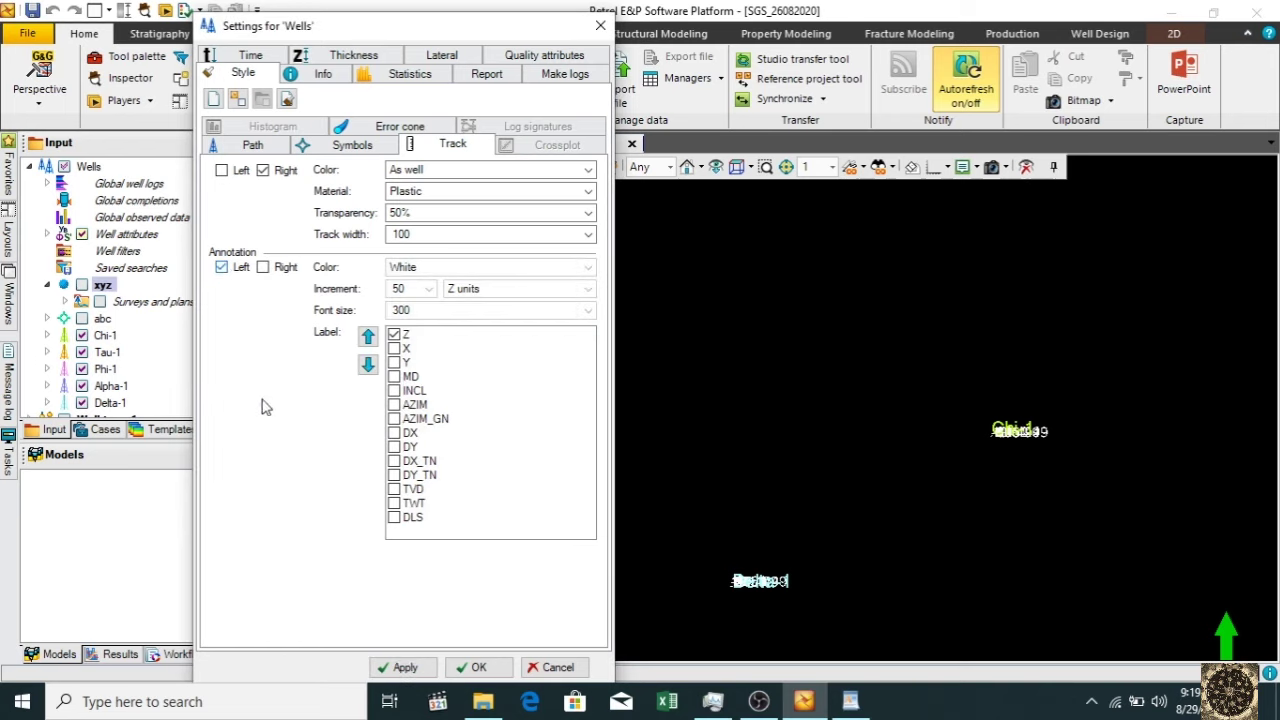
{"action": "left_click", "coordinate": [403, 664]}
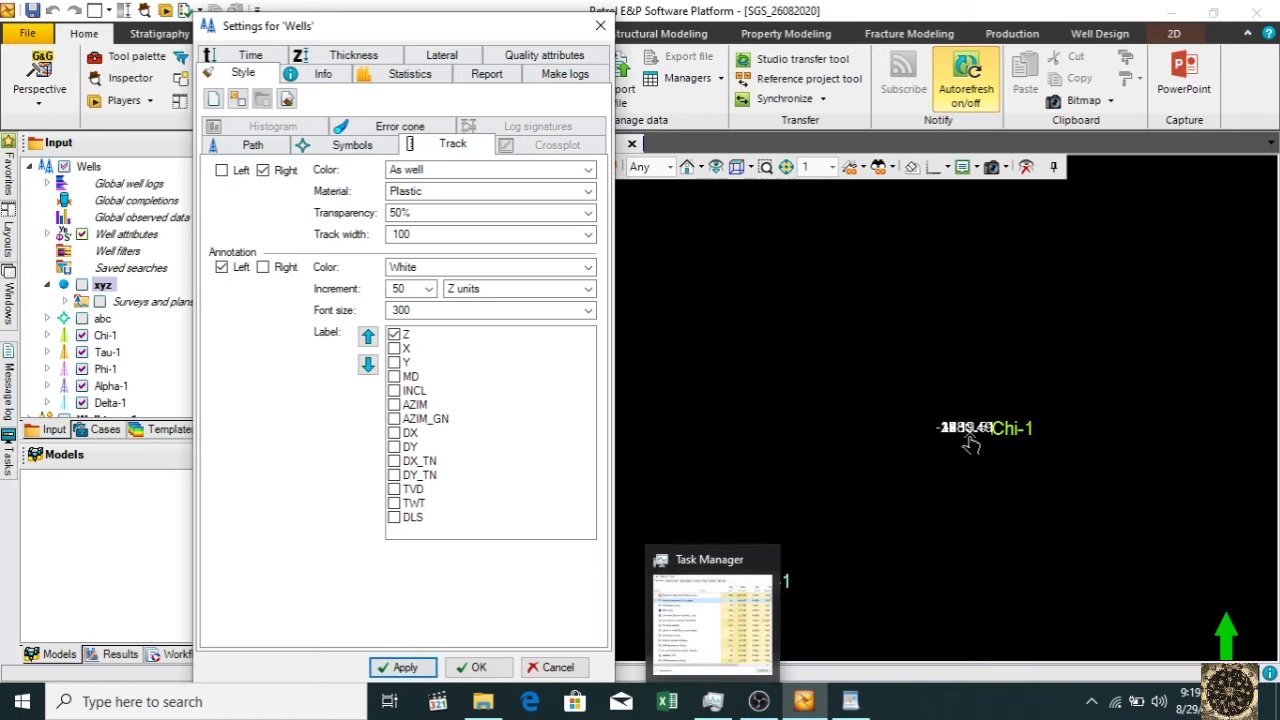
{"action": "left_click", "coordinate": [963, 427]}
{"action": "scroll", "coordinate": [966, 445], "scroll_direction": "up", "scroll_amount": 4}
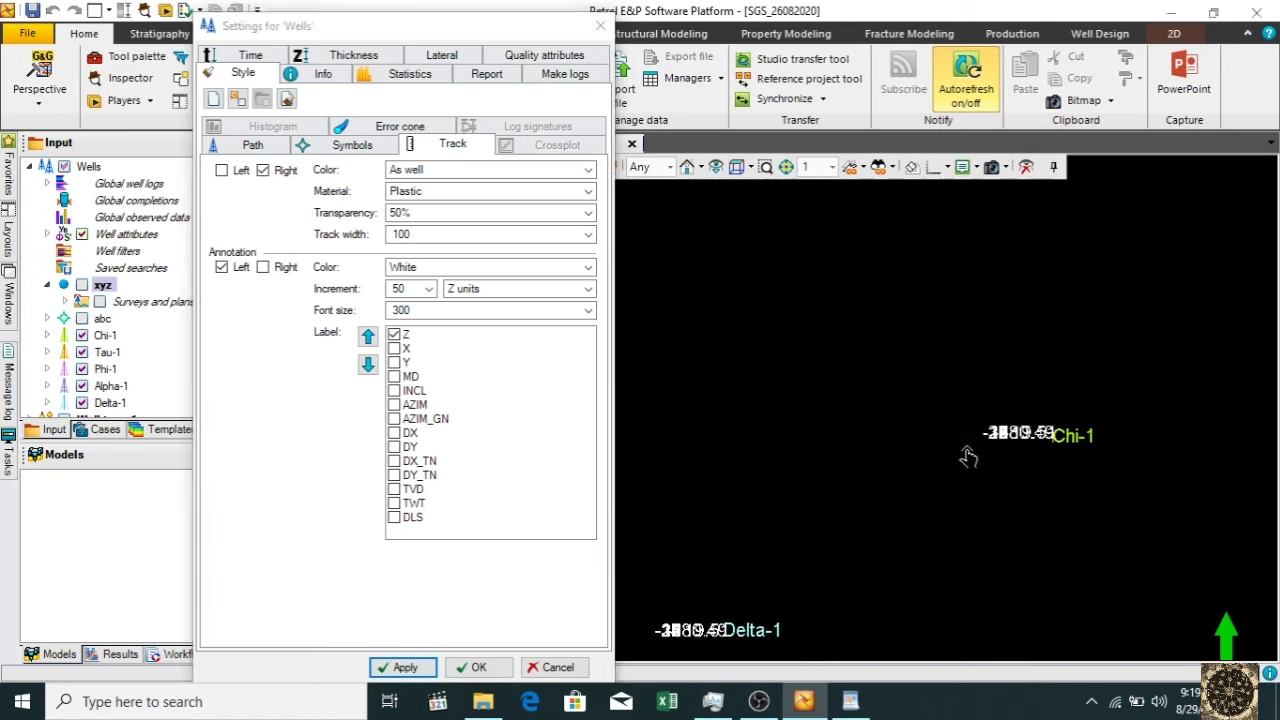
- Disable the right well track, apply the change and check the 2D view
{"action": "left_click", "coordinate": [262, 170]}
{"action": "left_click", "coordinate": [386, 668]}
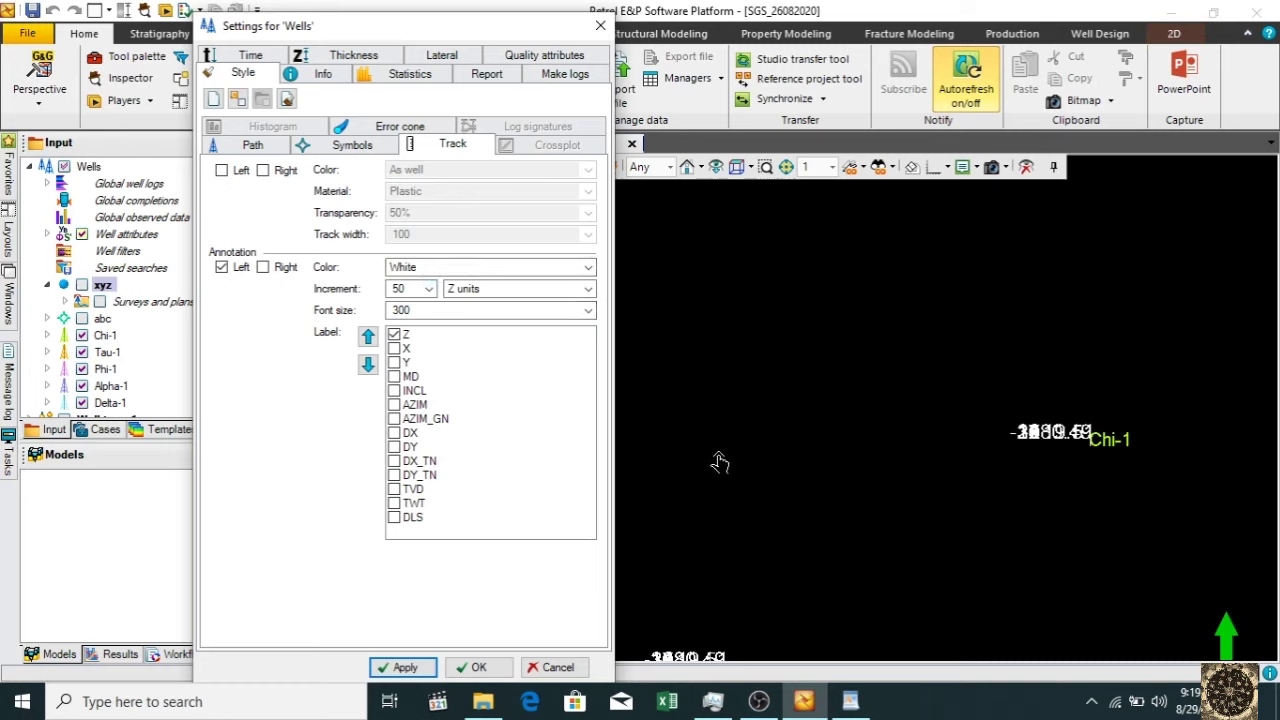
{"action": "left_click", "coordinate": [987, 489]}
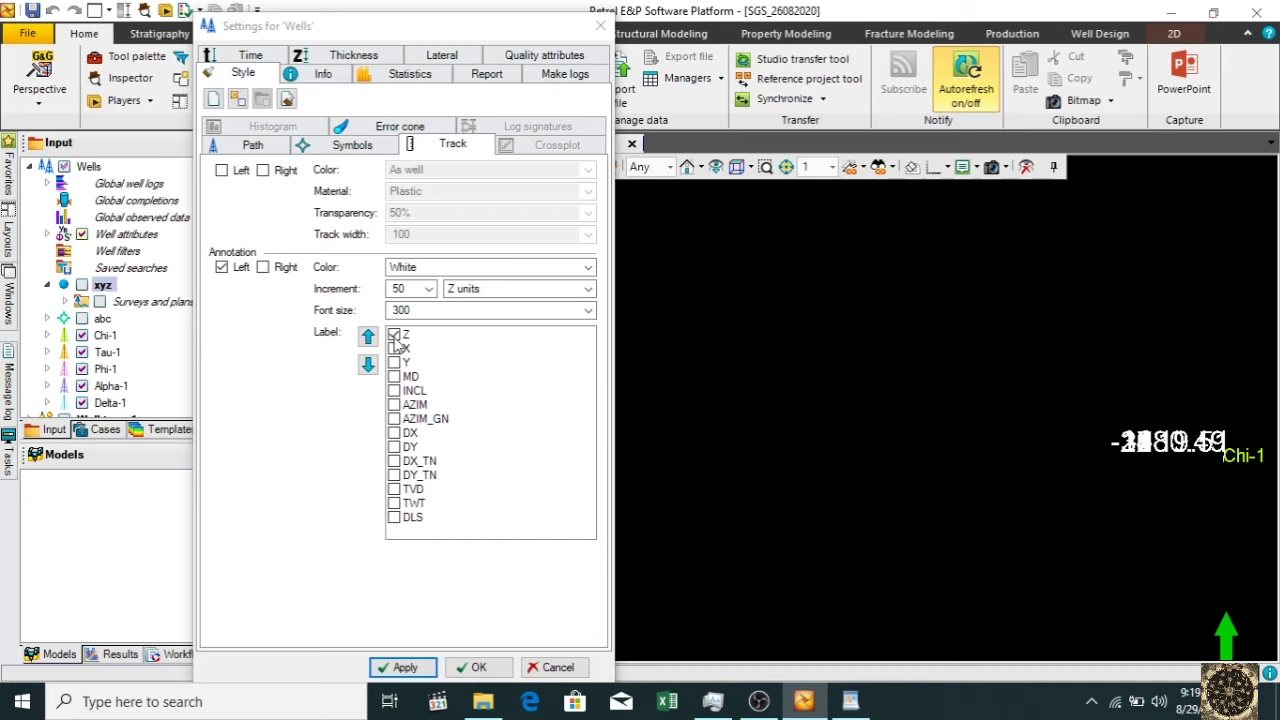
- Set the annotation increment to 300 Z units and apply it
{"action": "left_click", "coordinate": [428, 289]}
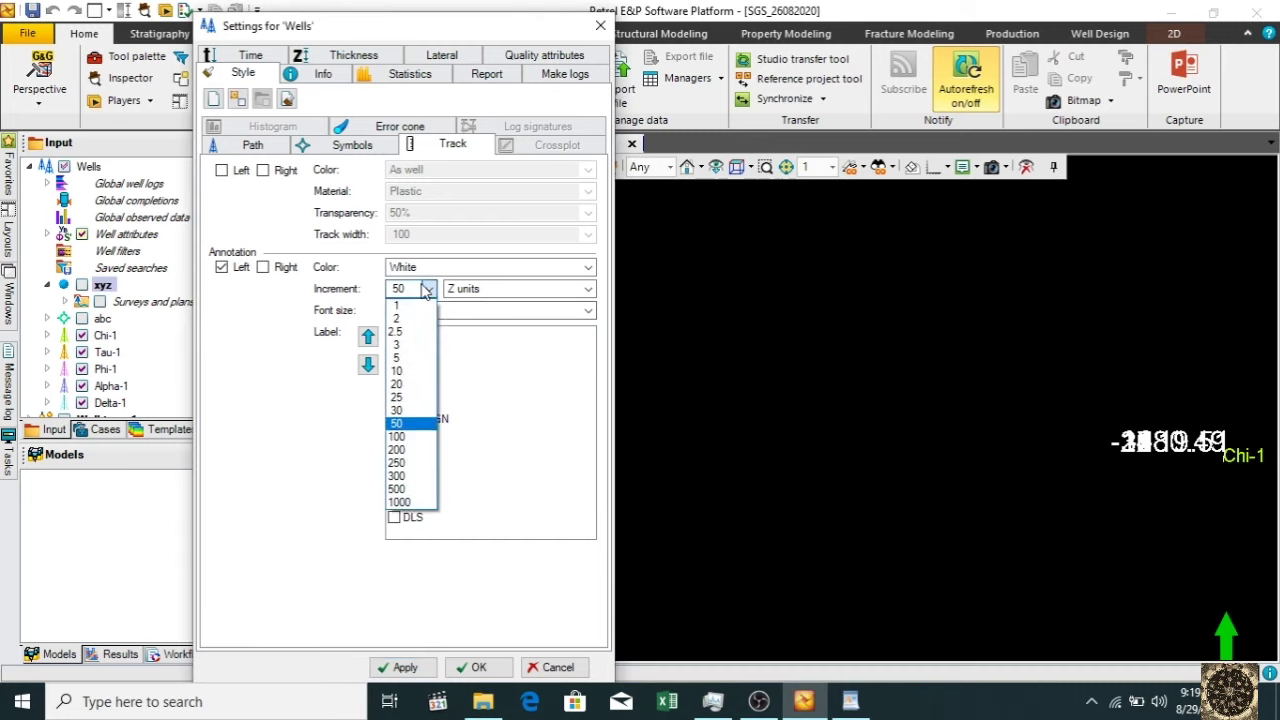
{"action": "left_click", "coordinate": [397, 476]}
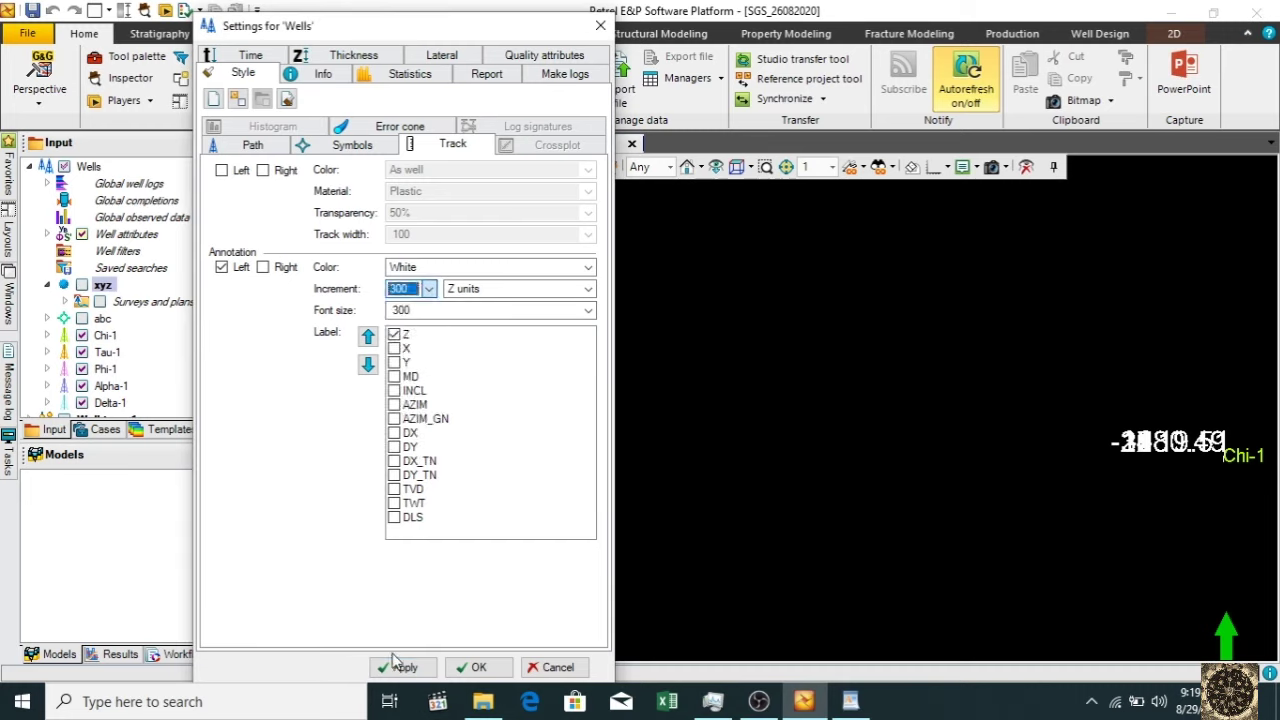
{"action": "left_click", "coordinate": [393, 665]}
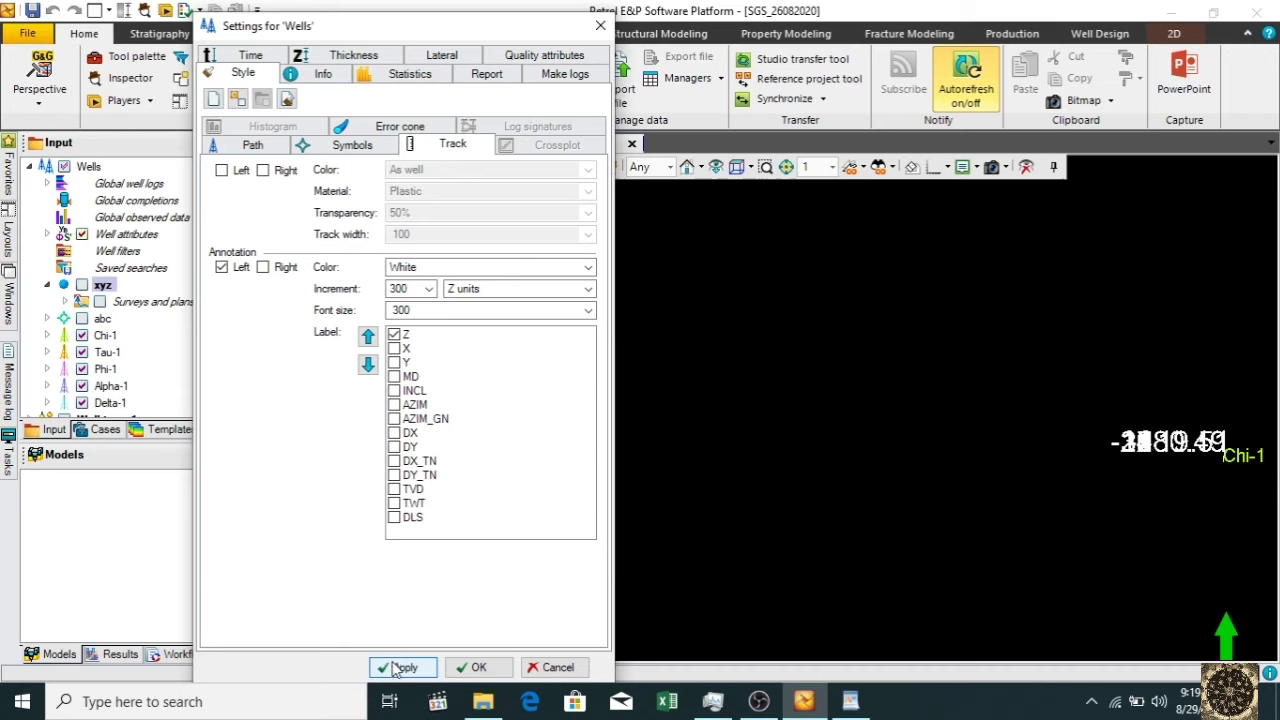
- Set the annotation increment to 20, keeping Z units and the White annotation color
{"action": "left_click", "coordinate": [412, 289]}
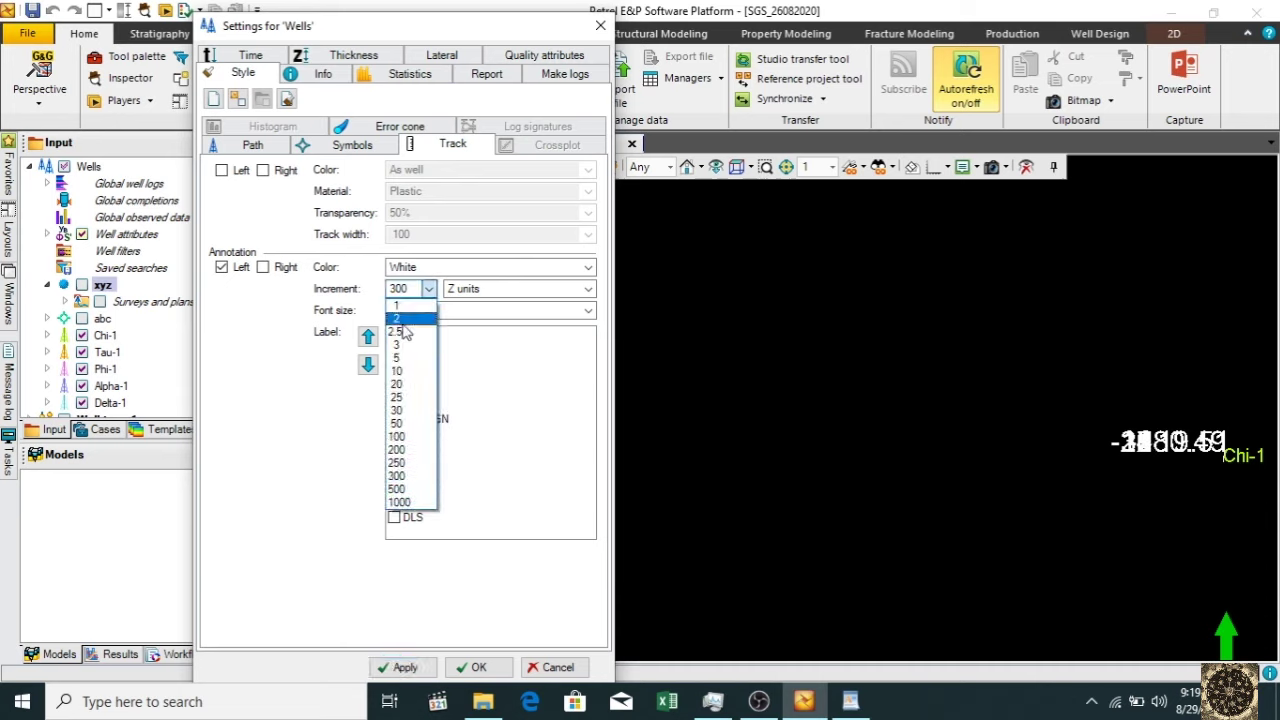
{"action": "left_click", "coordinate": [397, 384]}
{"action": "left_click", "coordinate": [528, 289]}
{"action": "left_click", "coordinate": [528, 289]}
{"action": "left_click", "coordinate": [525, 299]}
{"action": "left_click", "coordinate": [482, 266]}
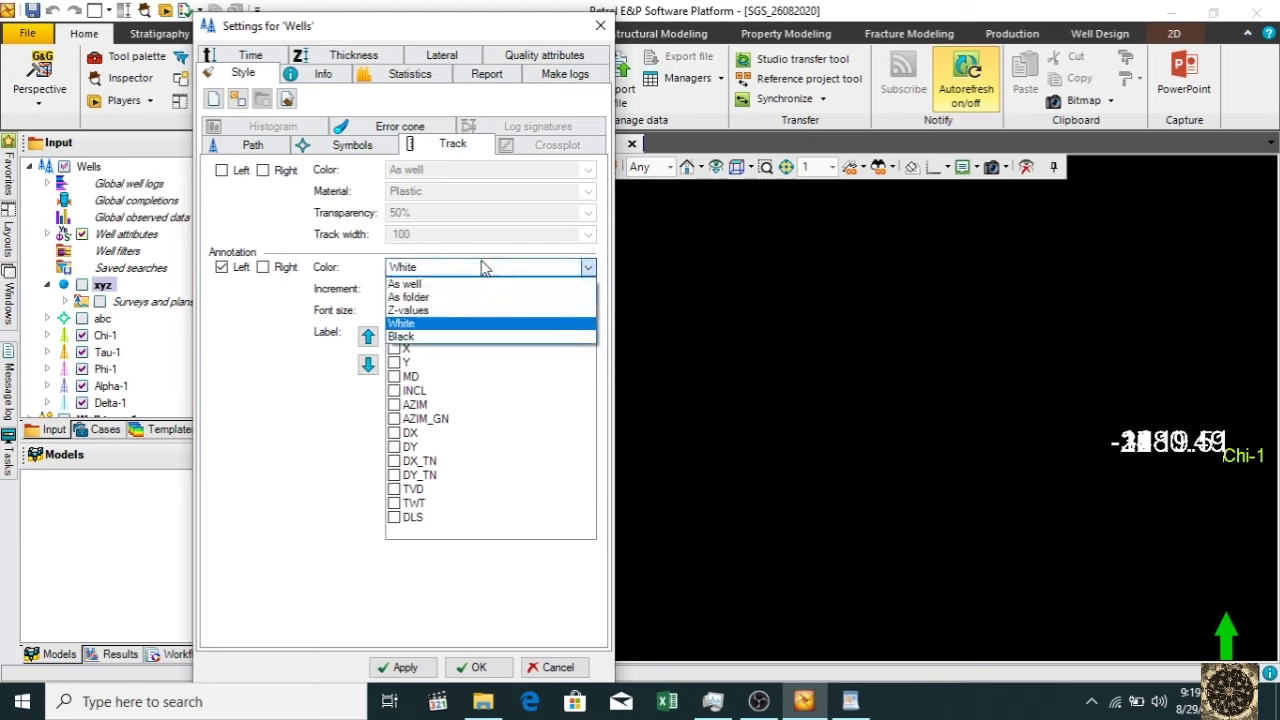
{"action": "left_click", "coordinate": [482, 266]}
- Replace the Z annotation label with MD, add X as a second label, and apply the changes
{"action": "left_click", "coordinate": [404, 337]}
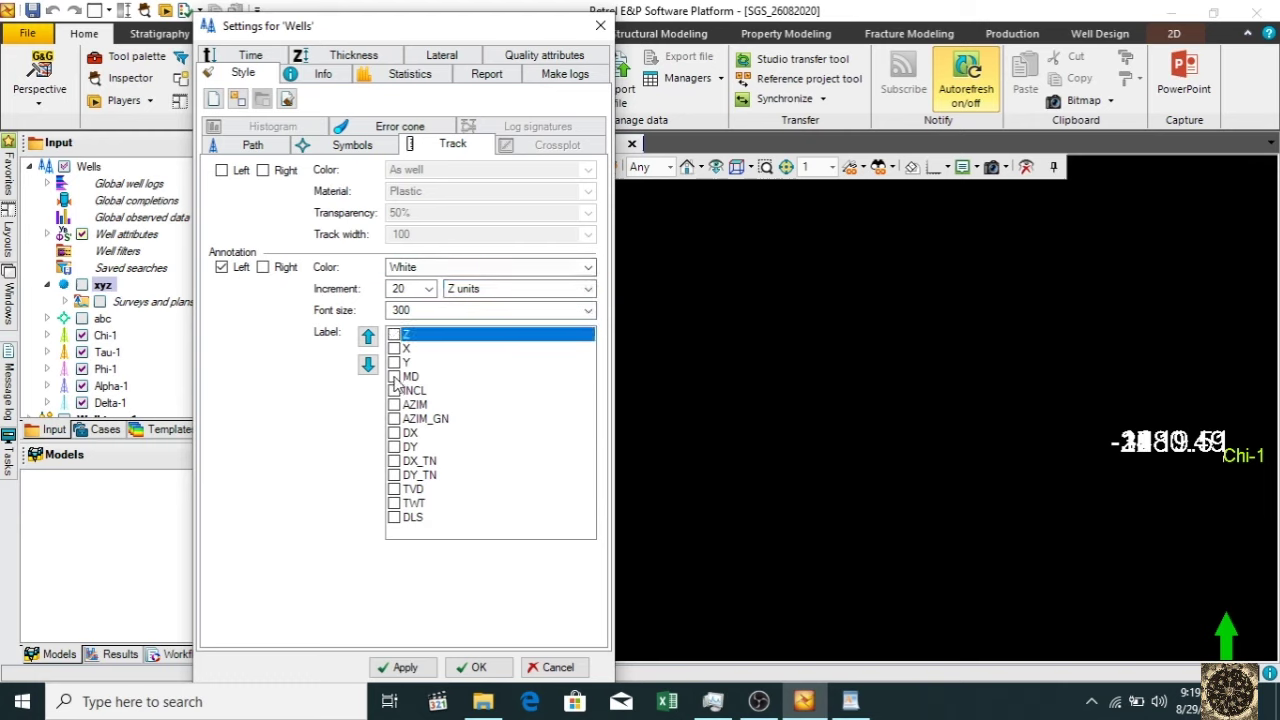
{"action": "left_click", "coordinate": [394, 377]}
{"action": "left_click", "coordinate": [405, 667]}
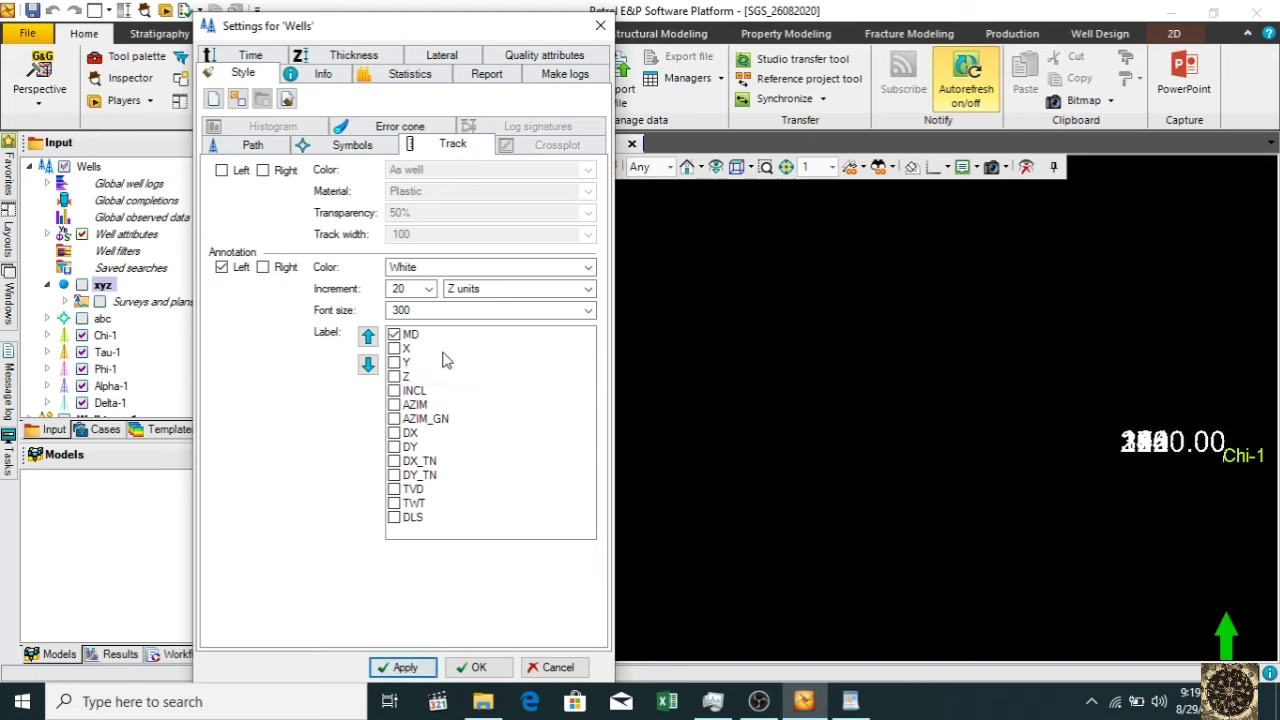
{"action": "left_click", "coordinate": [402, 350]}
{"action": "left_click", "coordinate": [424, 668]}
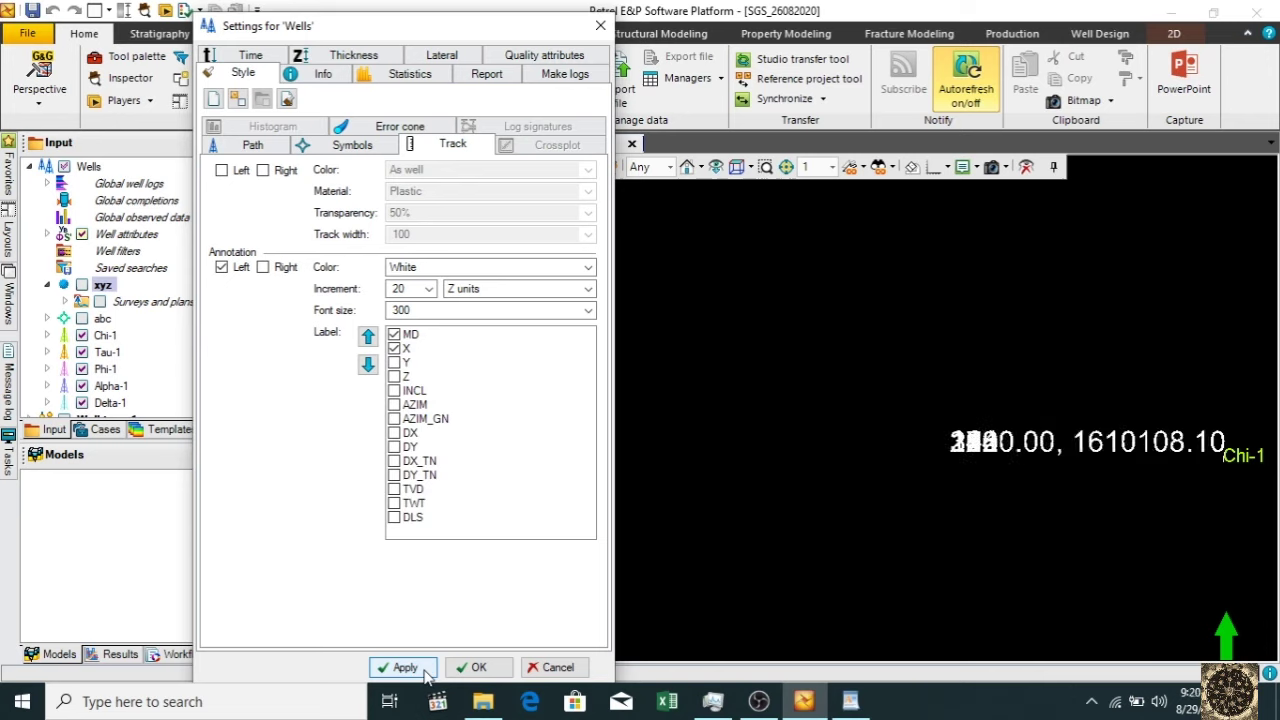
- Remove MD from the annotation labels, apply the change and close the Wells settings
{"action": "left_click", "coordinate": [394, 334]}
{"action": "left_click", "coordinate": [415, 668]}
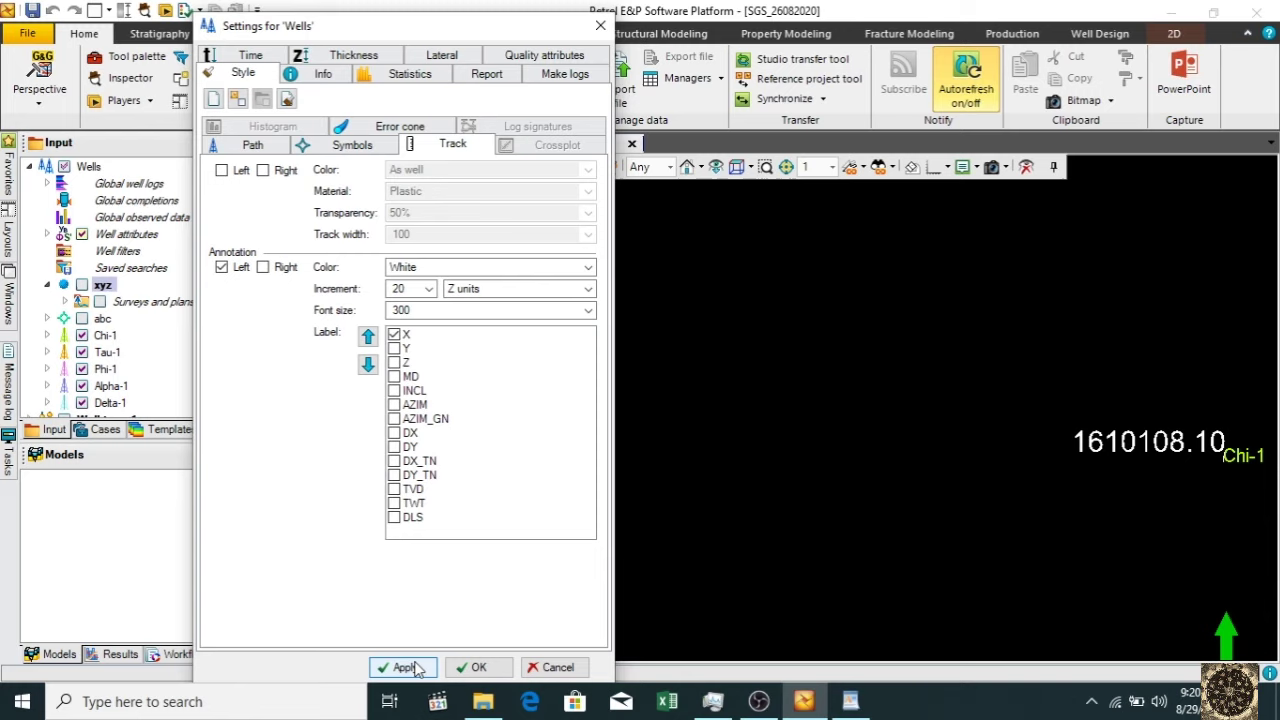
{"action": "left_click", "coordinate": [417, 669]}
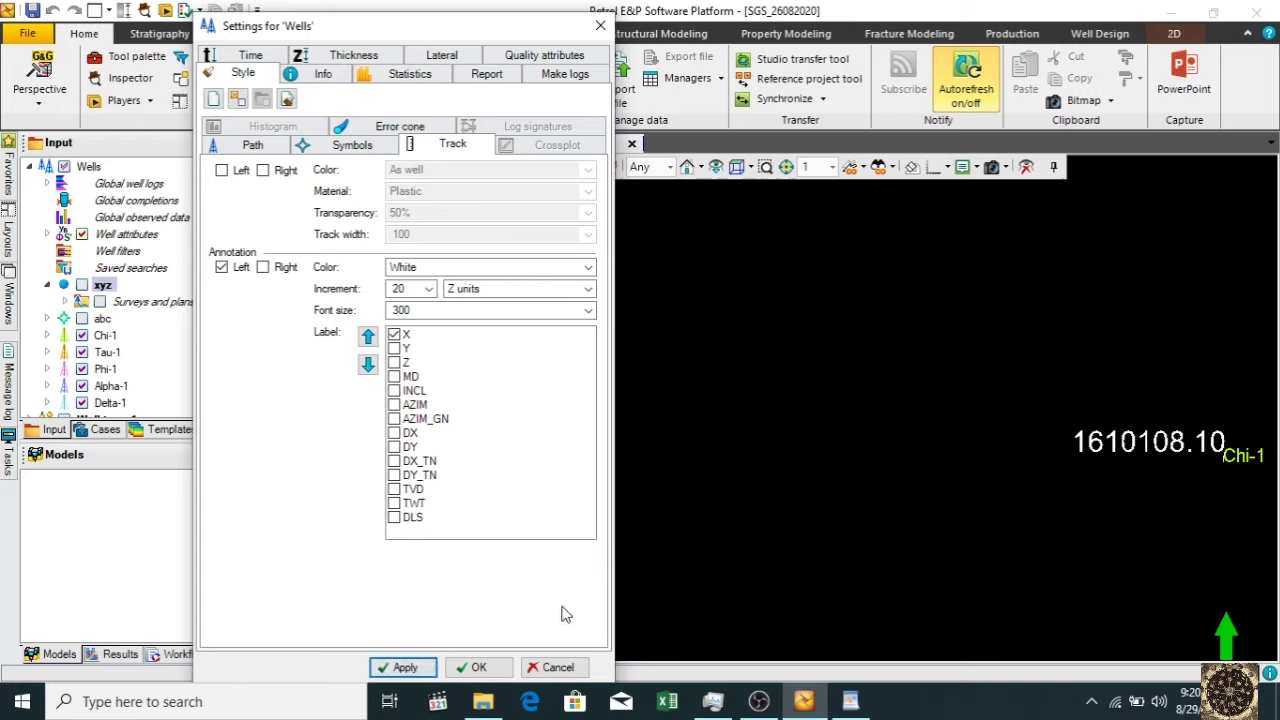
{"action": "left_click", "coordinate": [540, 667]}
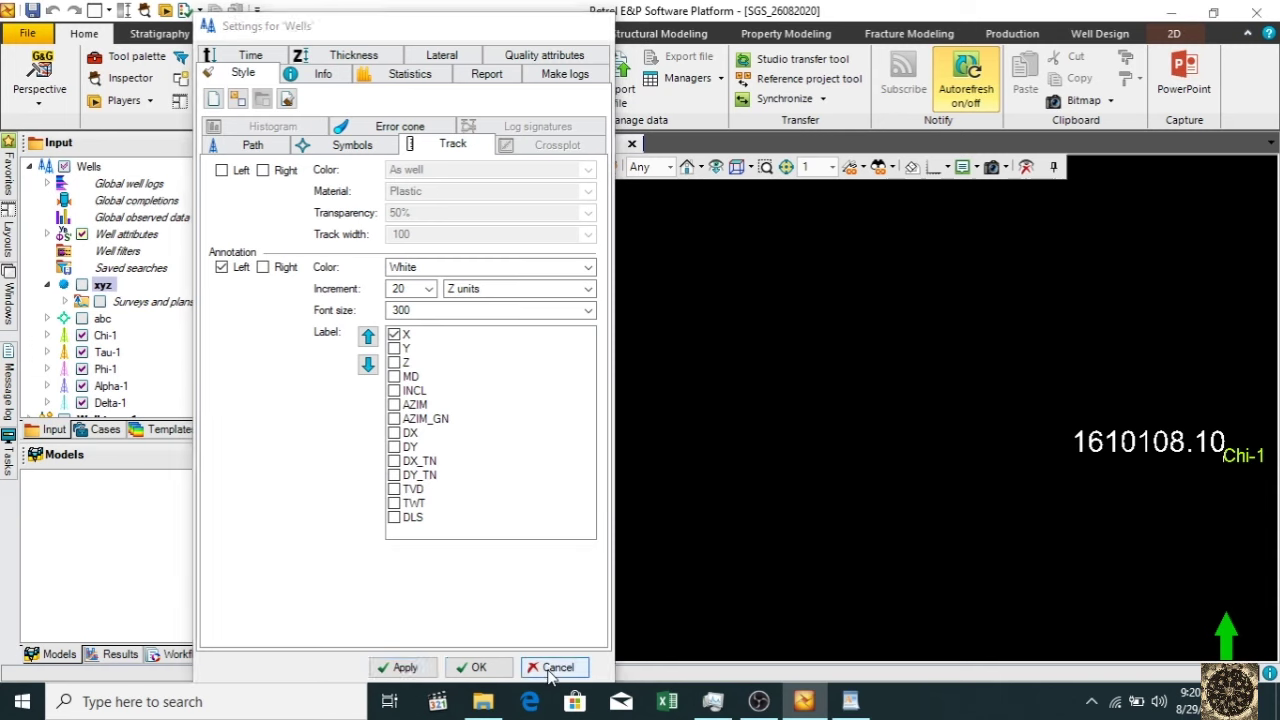
{"action": "scroll", "coordinate": [834, 389], "scroll_direction": "down", "scroll_amount": 4}
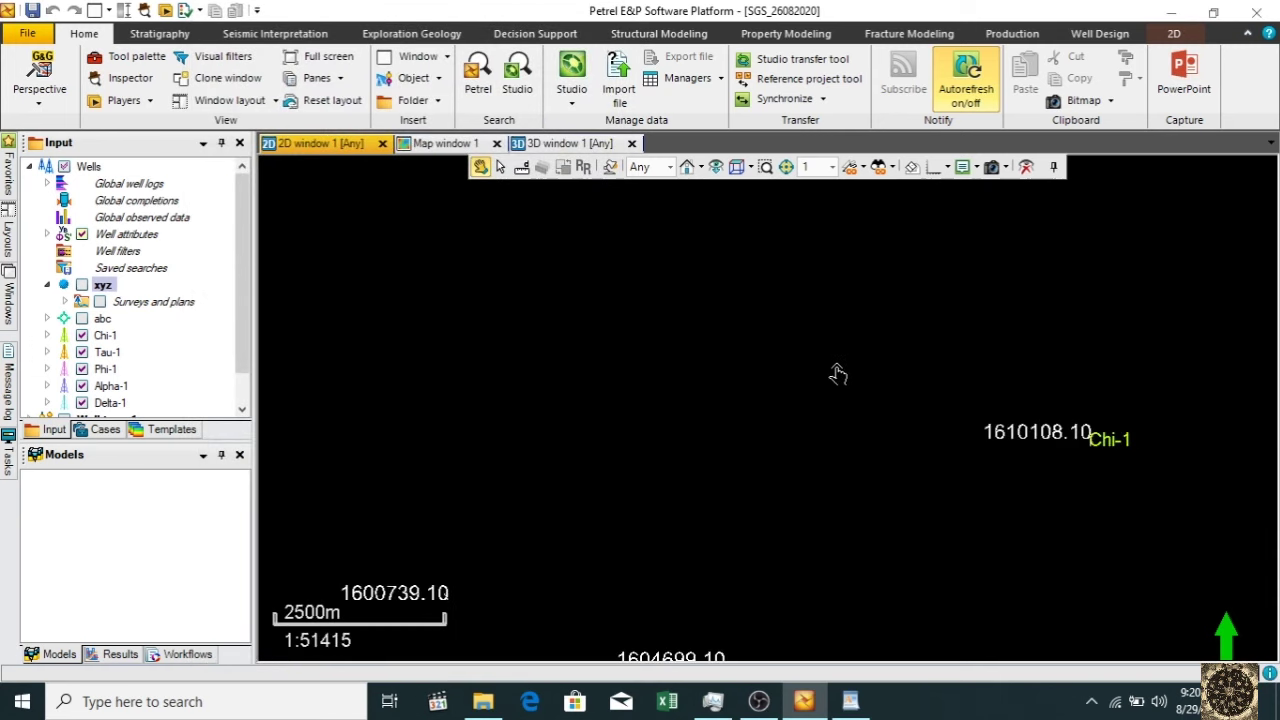
- Delete the well xyz from the Wells folder
{"action": "scroll", "coordinate": [474, 379], "scroll_direction": "up", "scroll_amount": 1}
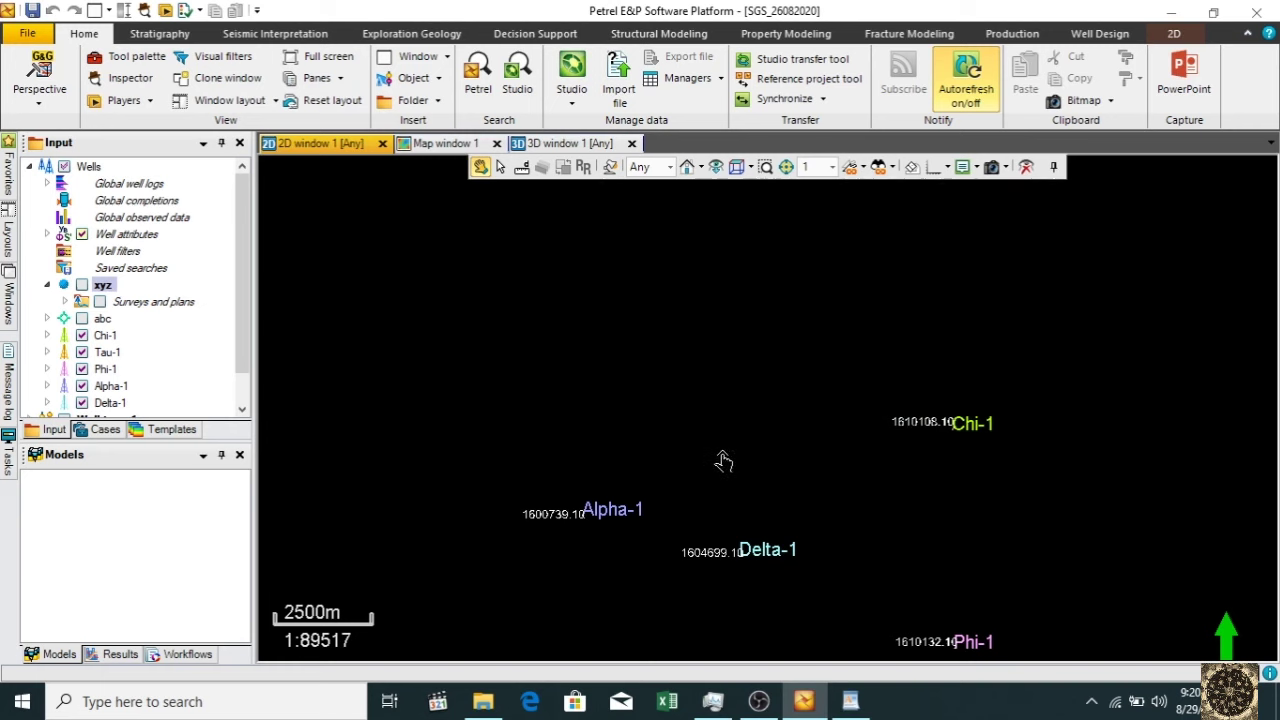
{"action": "left_click", "coordinate": [102, 287]}
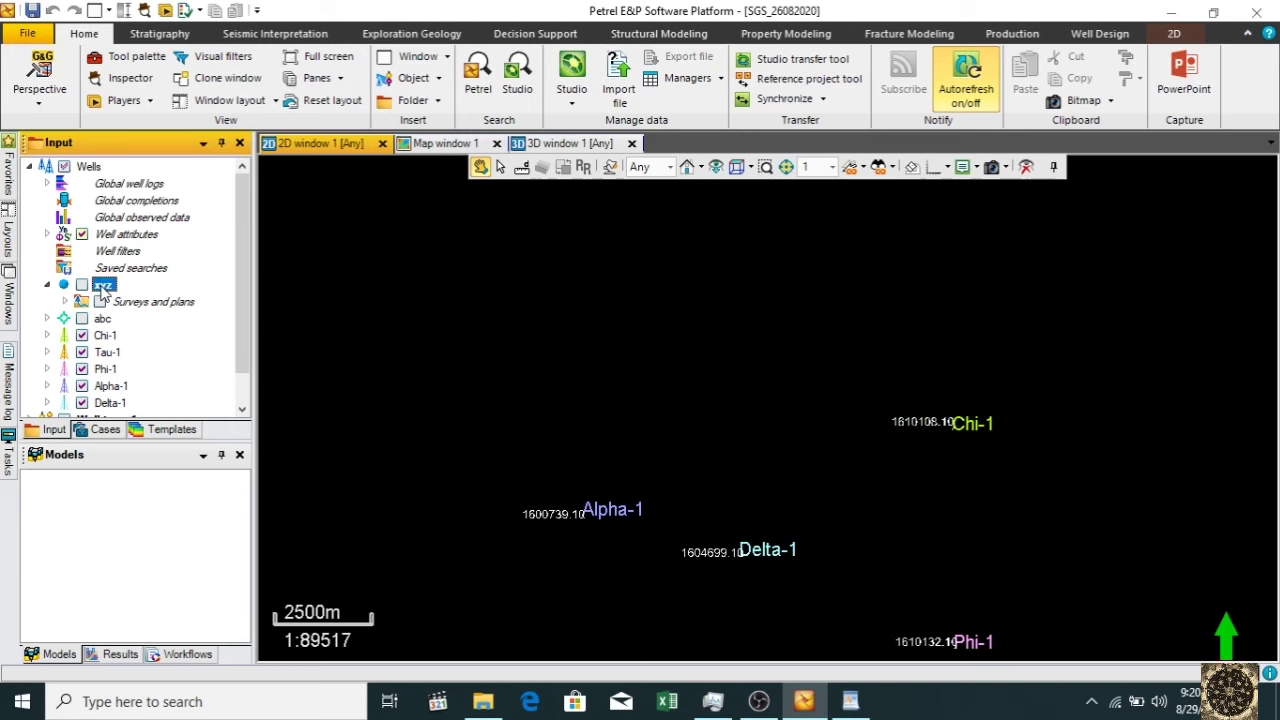
{"action": "right_click", "coordinate": [102, 287]}
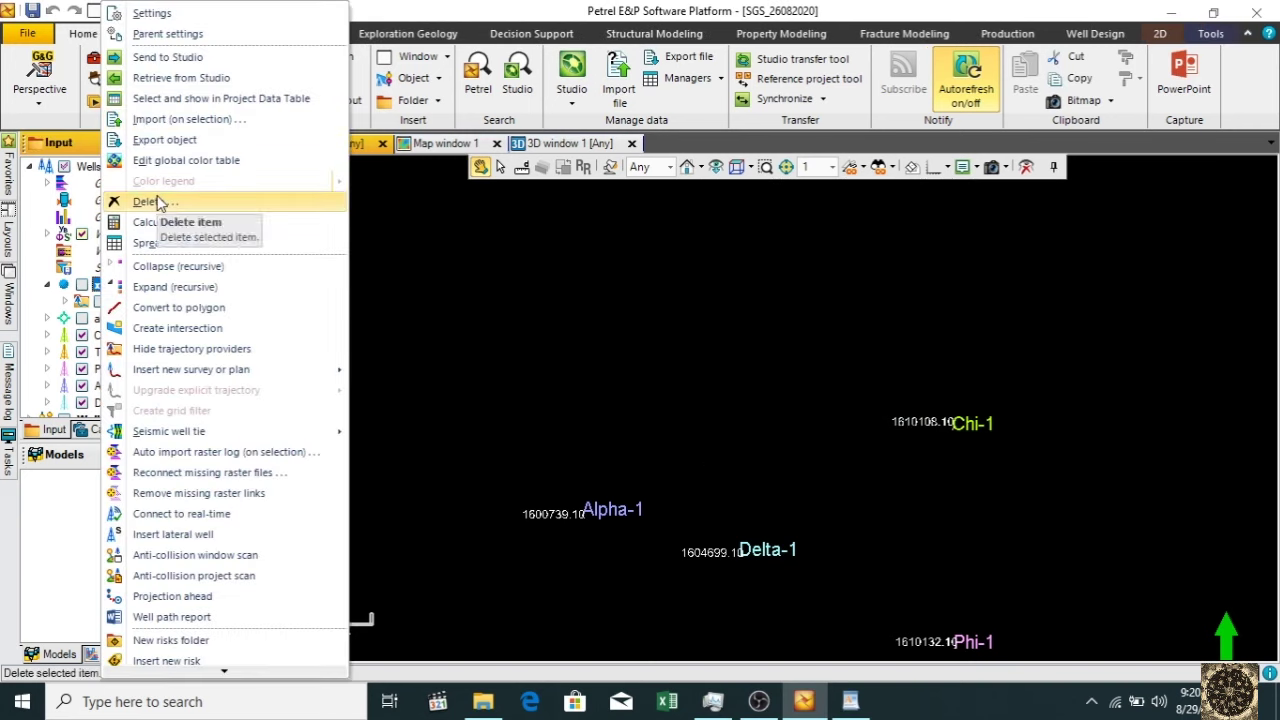
{"action": "left_click", "coordinate": [152, 201]}
{"action": "left_click", "coordinate": [663, 383]}
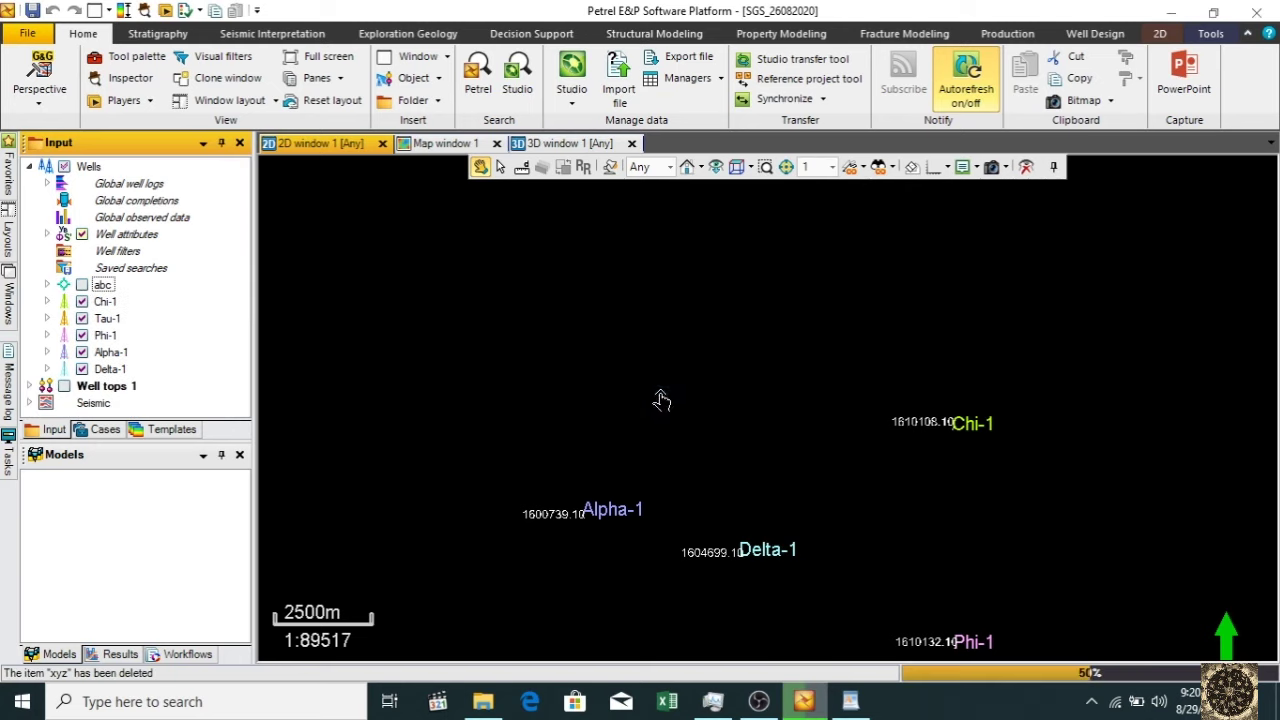
- Delete the well abc from the Wells folder and confirm the deletion
{"action": "right_click", "coordinate": [100, 287]}
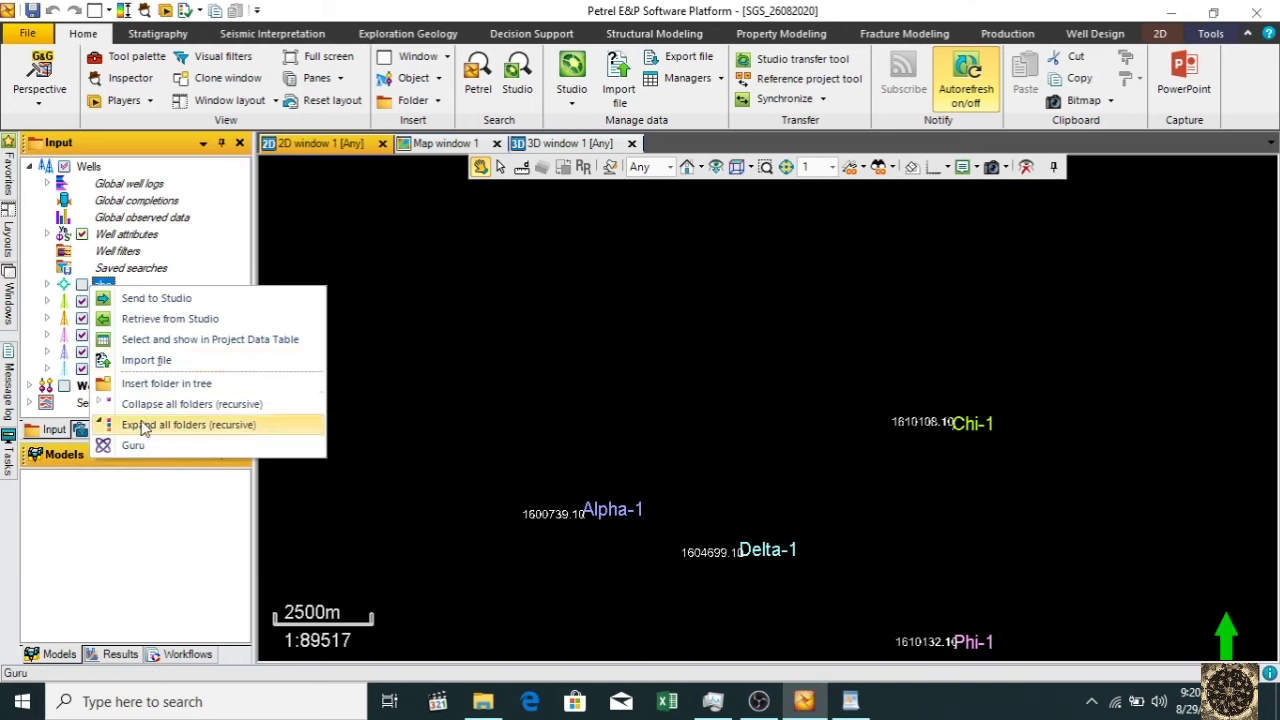
{"action": "left_click", "coordinate": [106, 287]}
{"action": "right_click", "coordinate": [106, 287]}
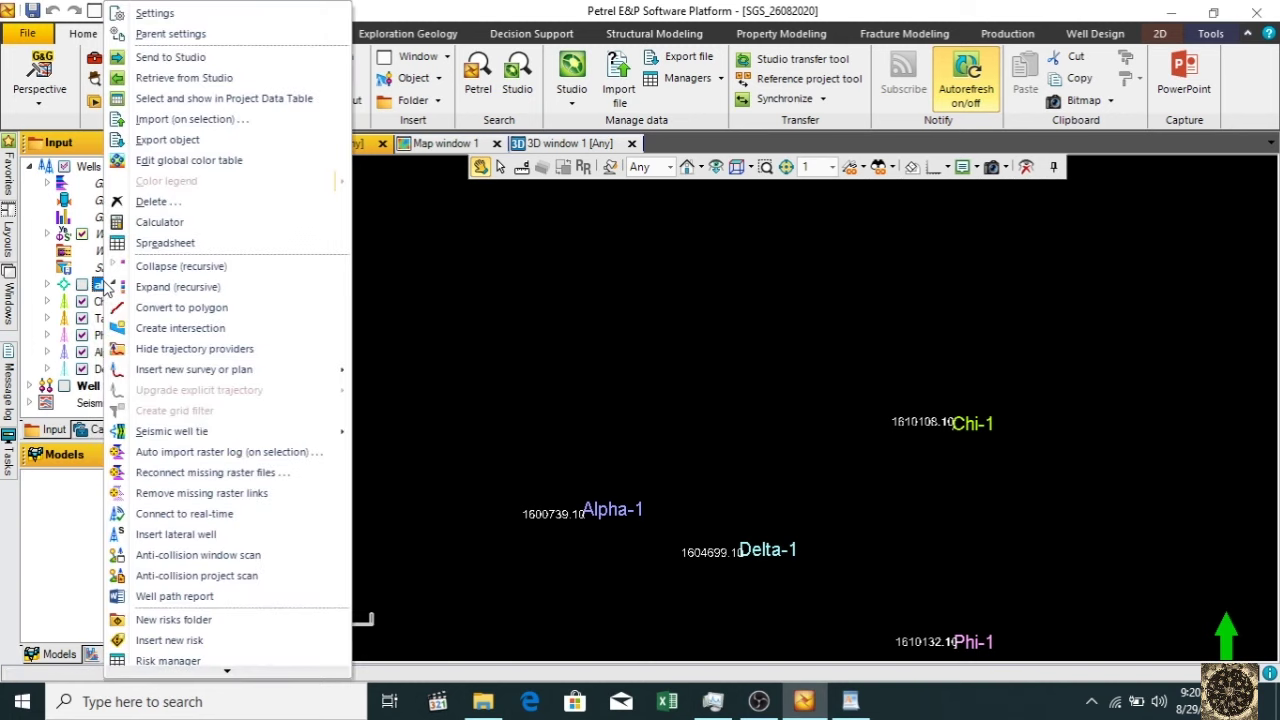
{"action": "left_click", "coordinate": [165, 203]}
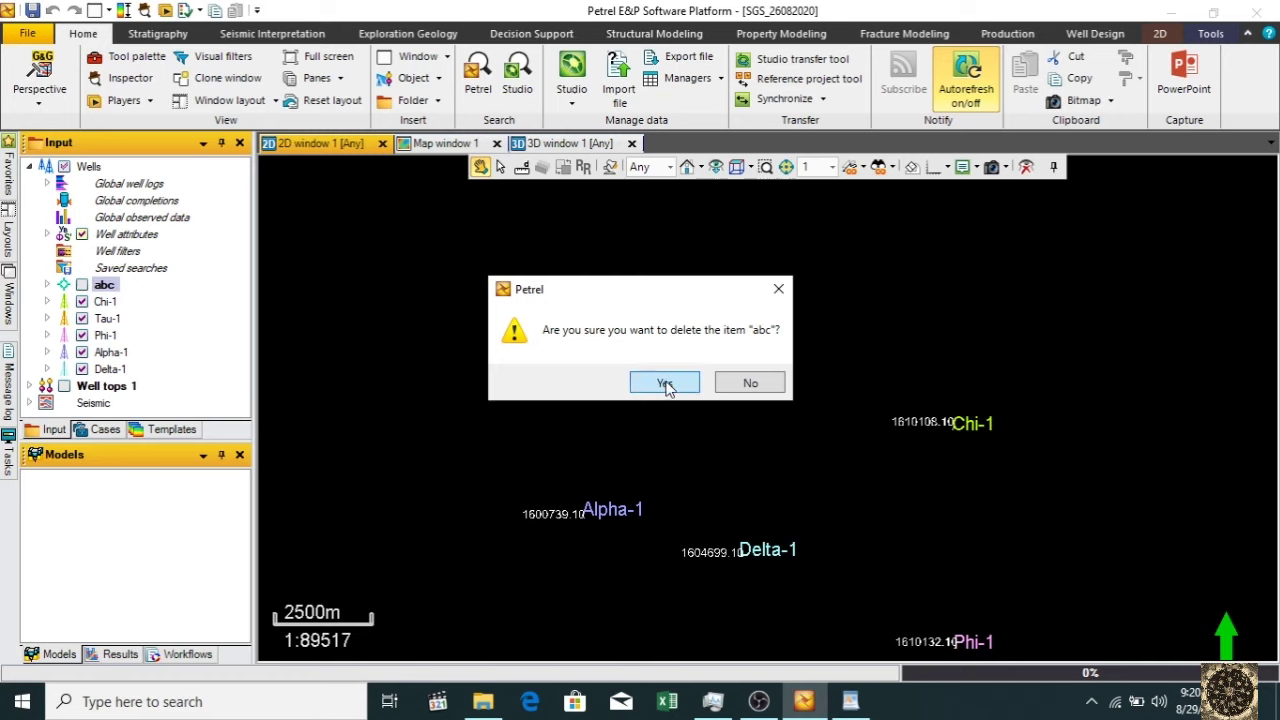
{"action": "left_click", "coordinate": [665, 384]}
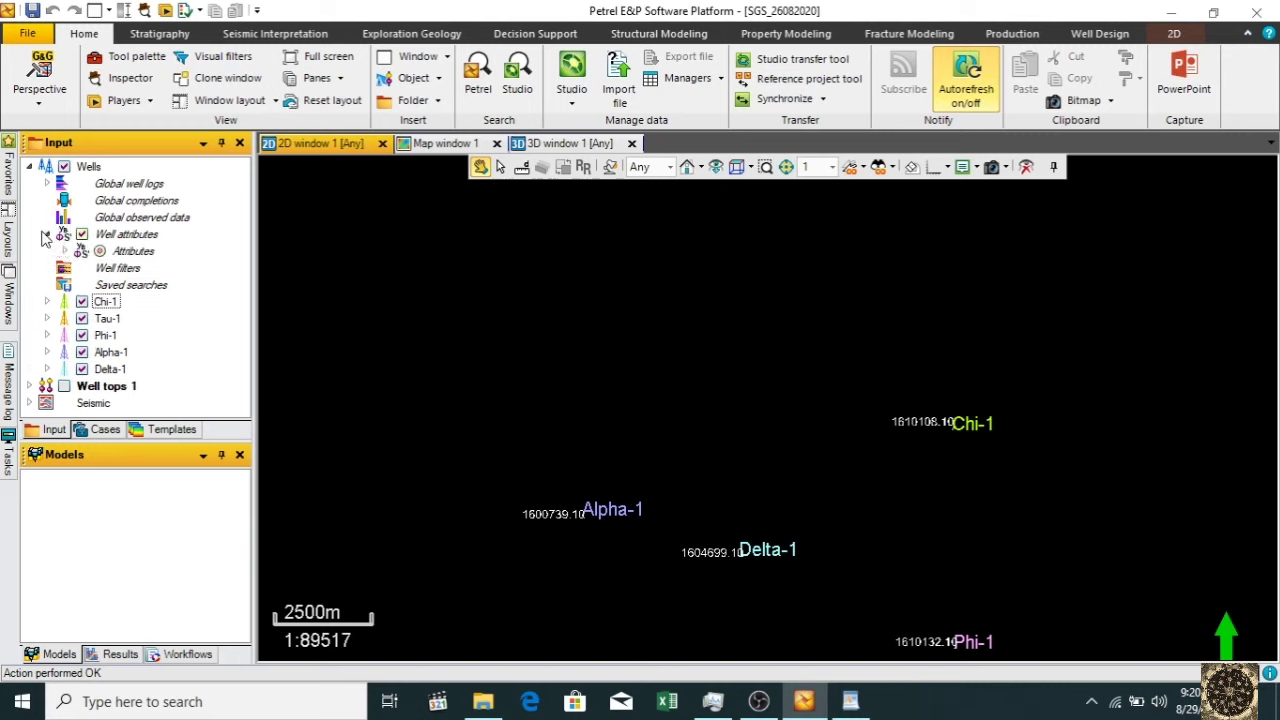
- Turn off the left-side track annotation in the Wells settings, apply the change and close the settings
{"action": "left_click", "coordinate": [35, 172]}
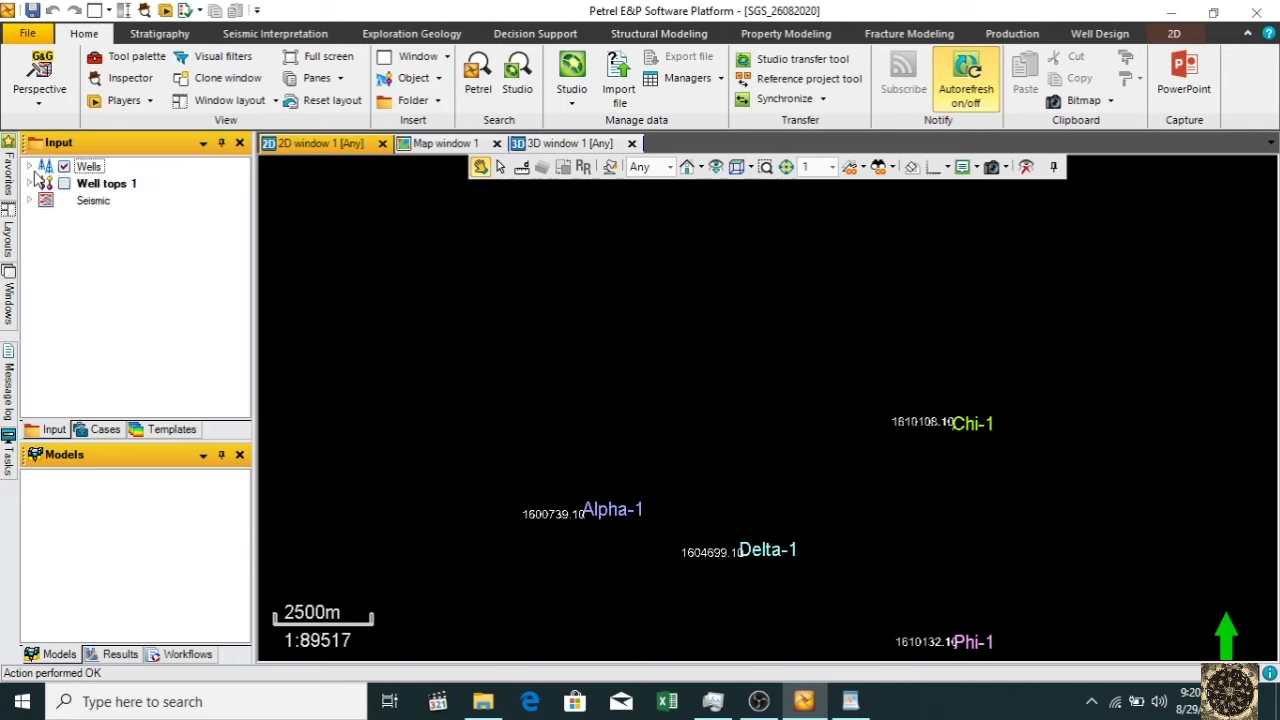
{"action": "left_click", "coordinate": [30, 167]}
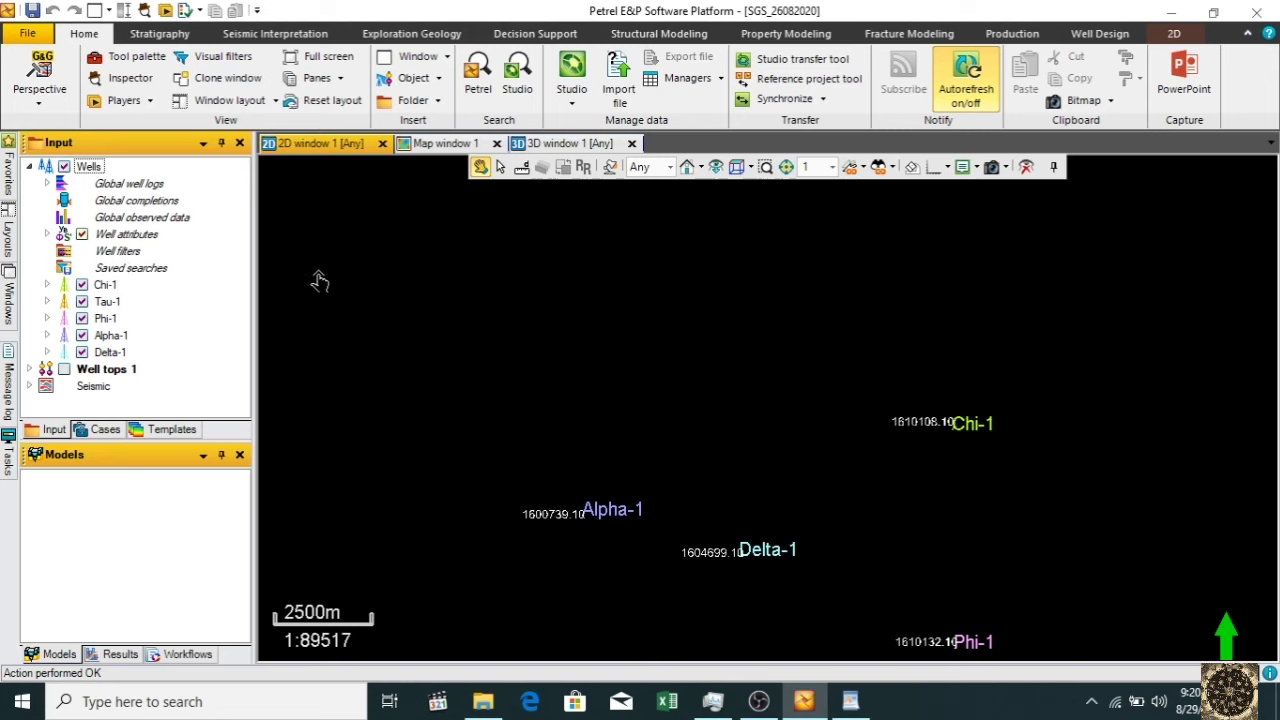
{"action": "left_click", "coordinate": [88, 167]}
{"action": "right_click", "coordinate": [90, 172]}
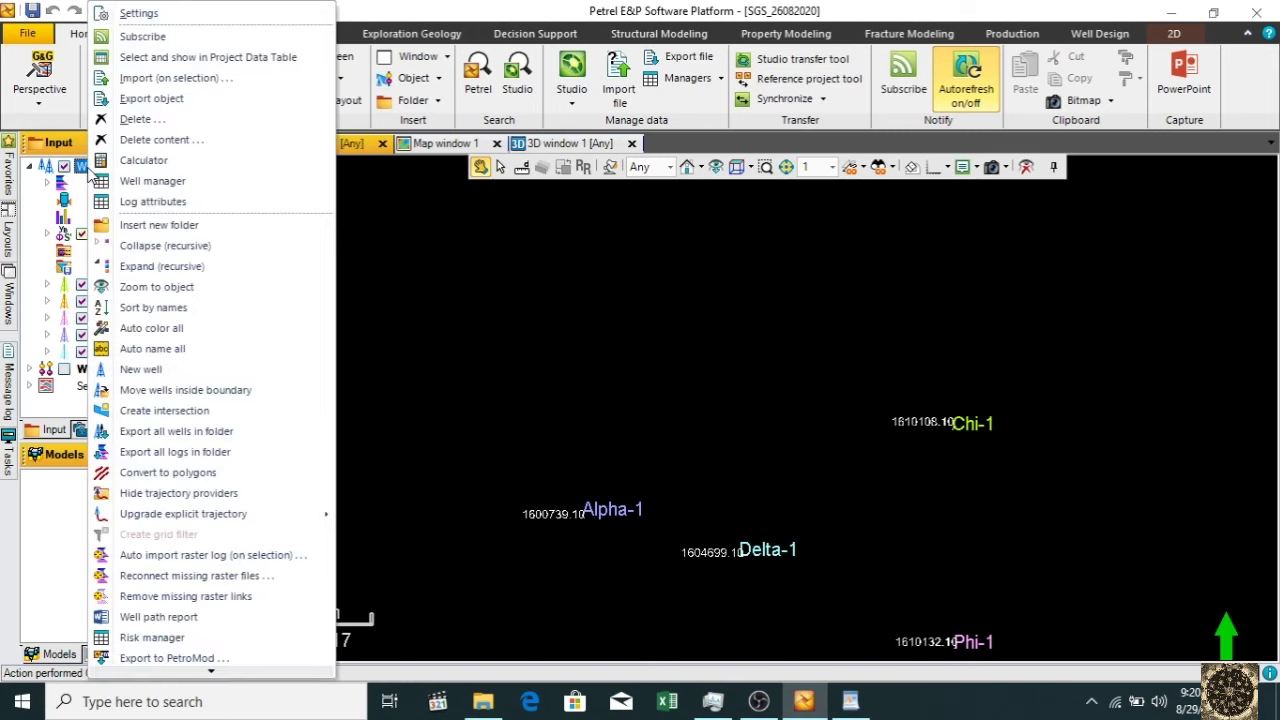
{"action": "left_click", "coordinate": [170, 10]}
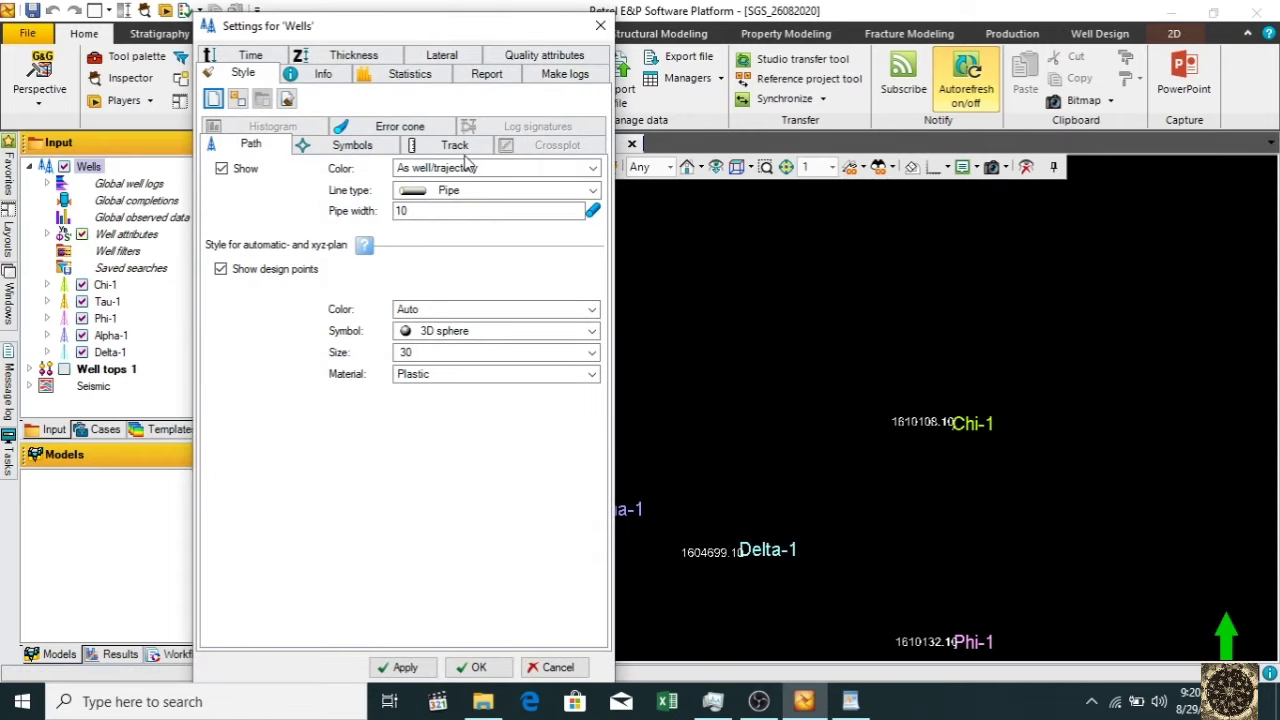
{"action": "left_click", "coordinate": [455, 145]}
{"action": "left_click", "coordinate": [221, 267]}
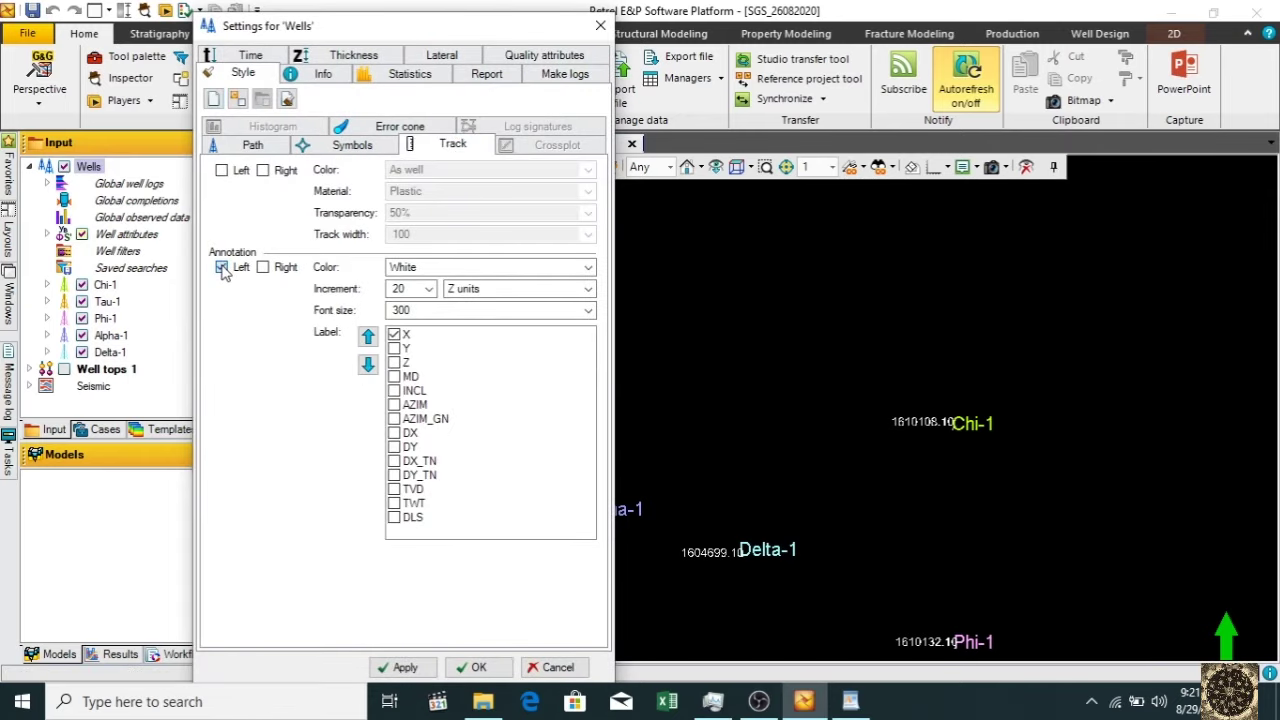
{"action": "left_click", "coordinate": [222, 268]}
{"action": "left_click", "coordinate": [405, 667]}
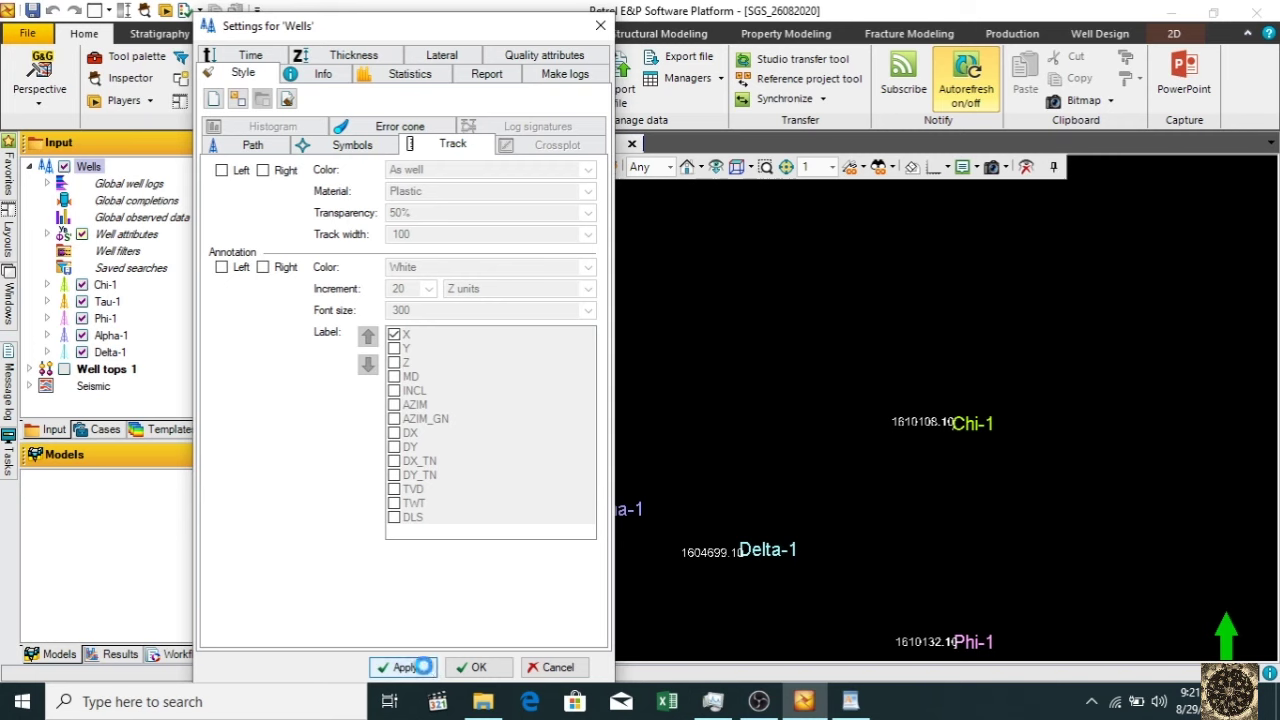
{"action": "left_click", "coordinate": [474, 667]}
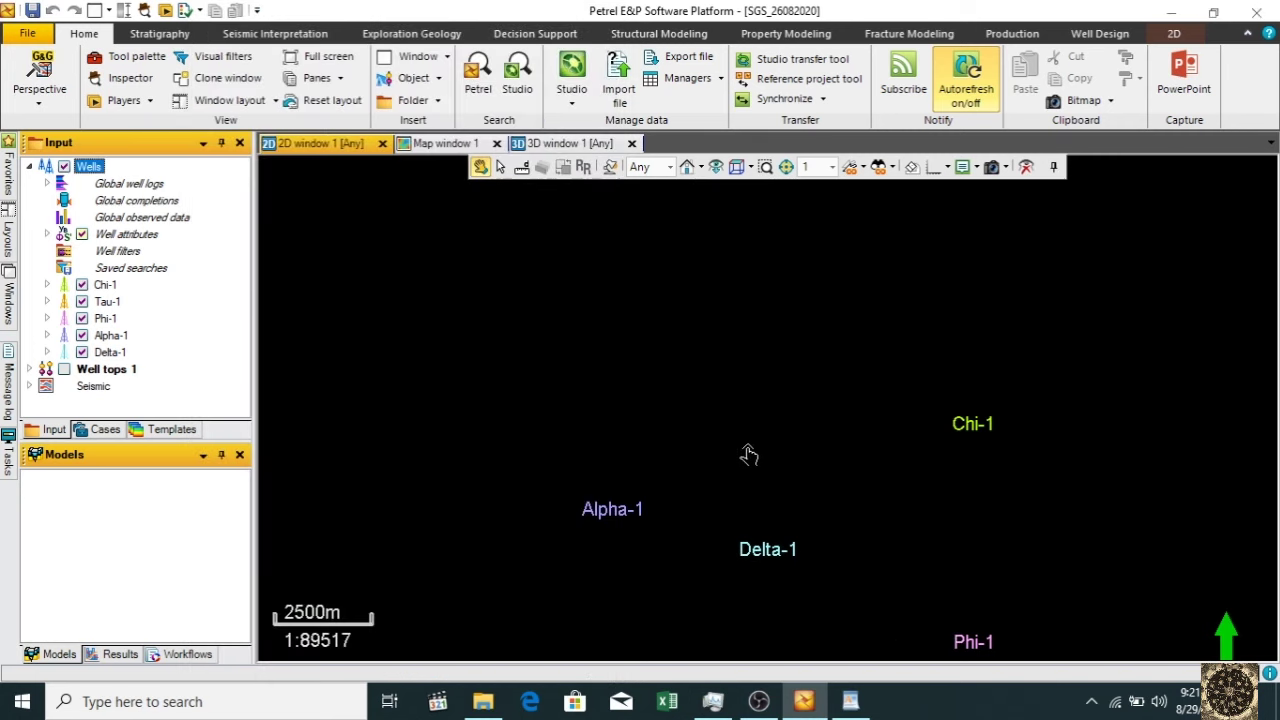
- Bring all five wells into view in the 2D window and activate the distance measuring tool
{"action": "scroll", "coordinate": [745, 458], "scroll_direction": "down", "scroll_amount": 3}
{"action": "scroll", "coordinate": [746, 446], "scroll_direction": "up", "scroll_amount": 1}
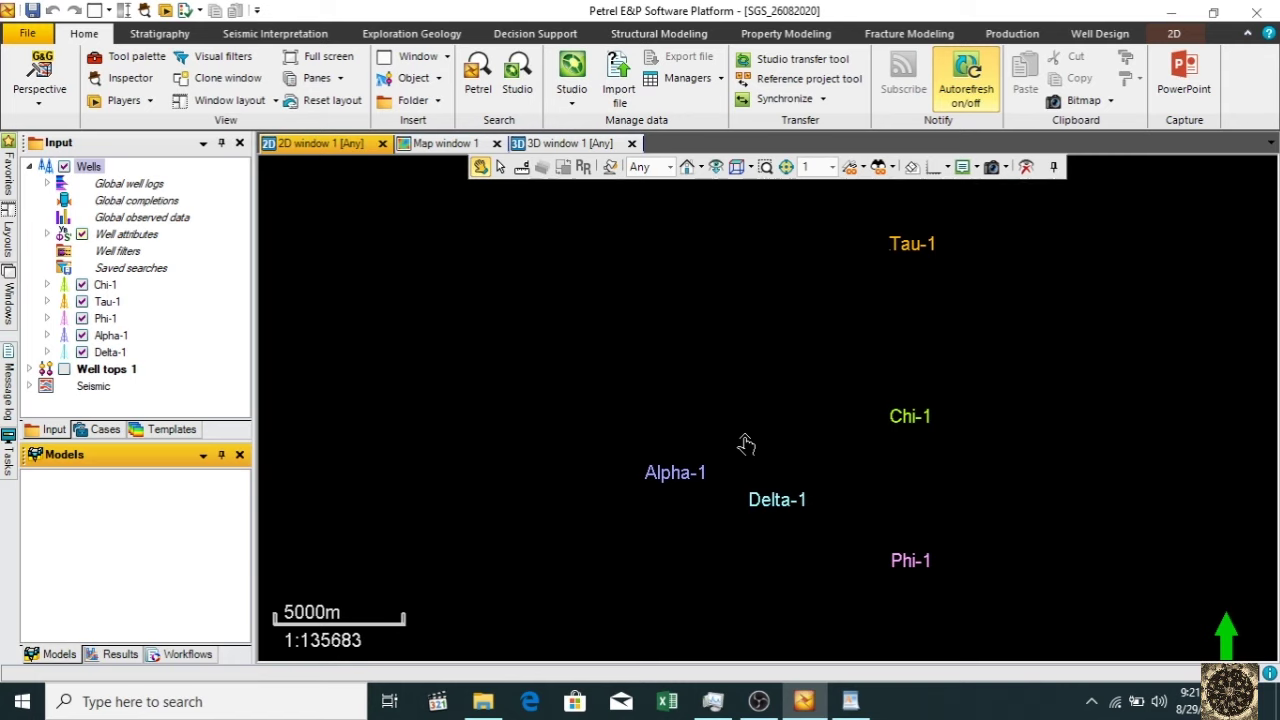
{"action": "left_click", "coordinate": [520, 172]}
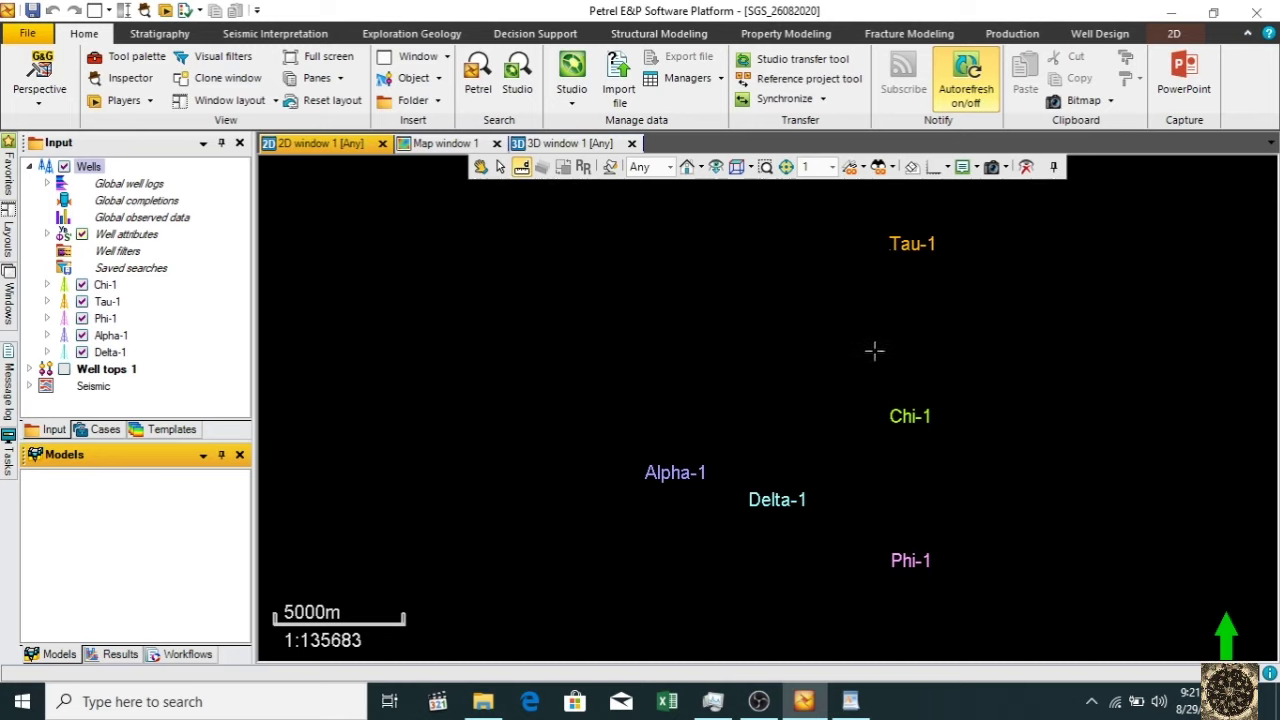
{"action": "right_click", "coordinate": [909, 421]}
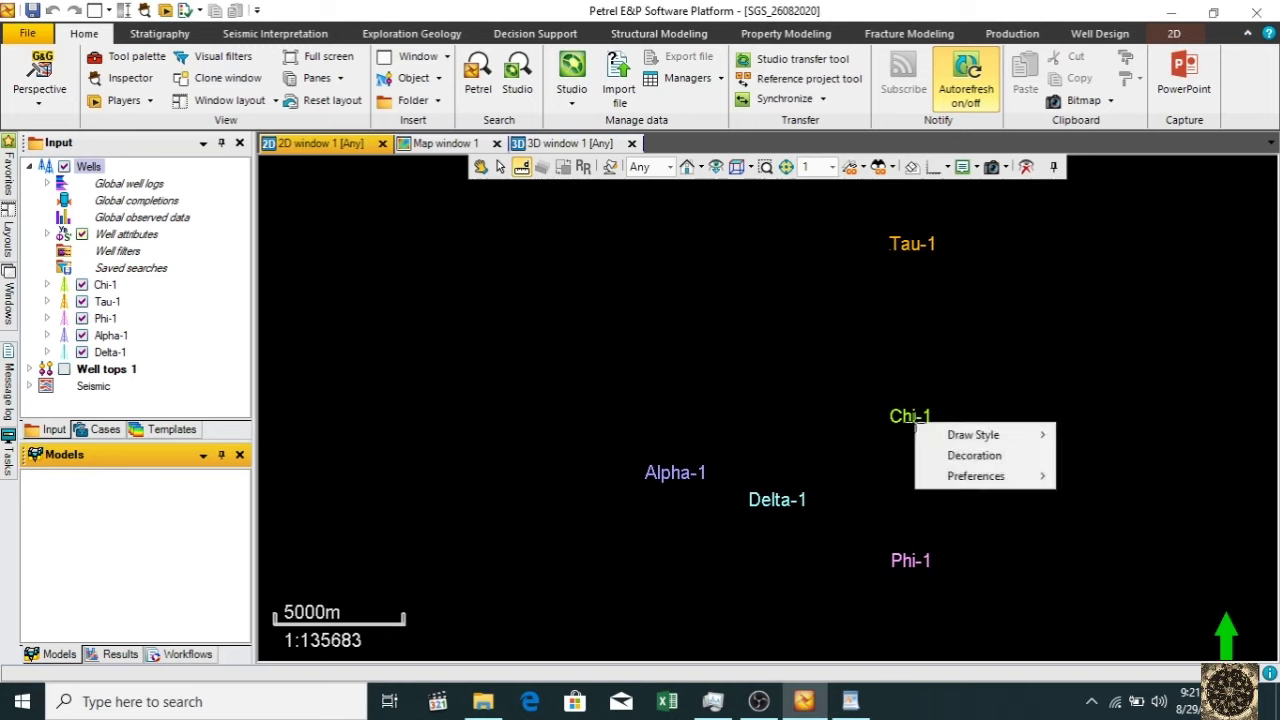
{"action": "right_click", "coordinate": [905, 419]}
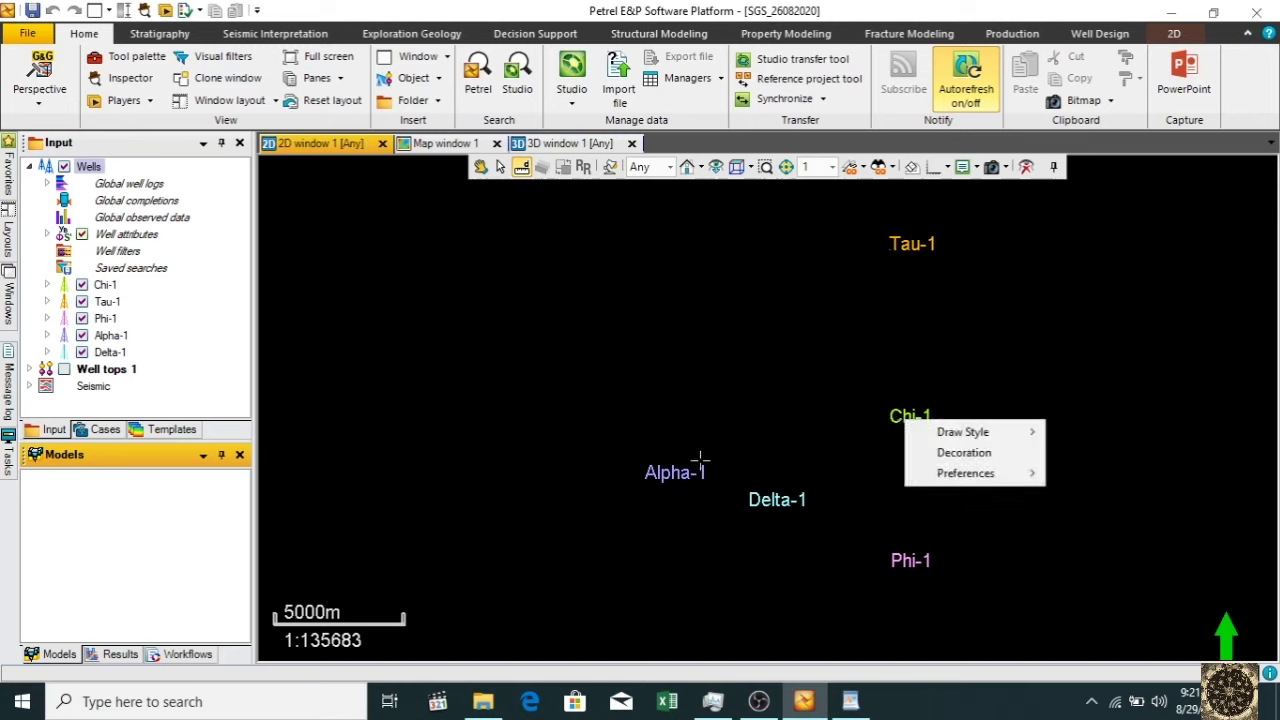
{"action": "left_click", "coordinate": [665, 478]}
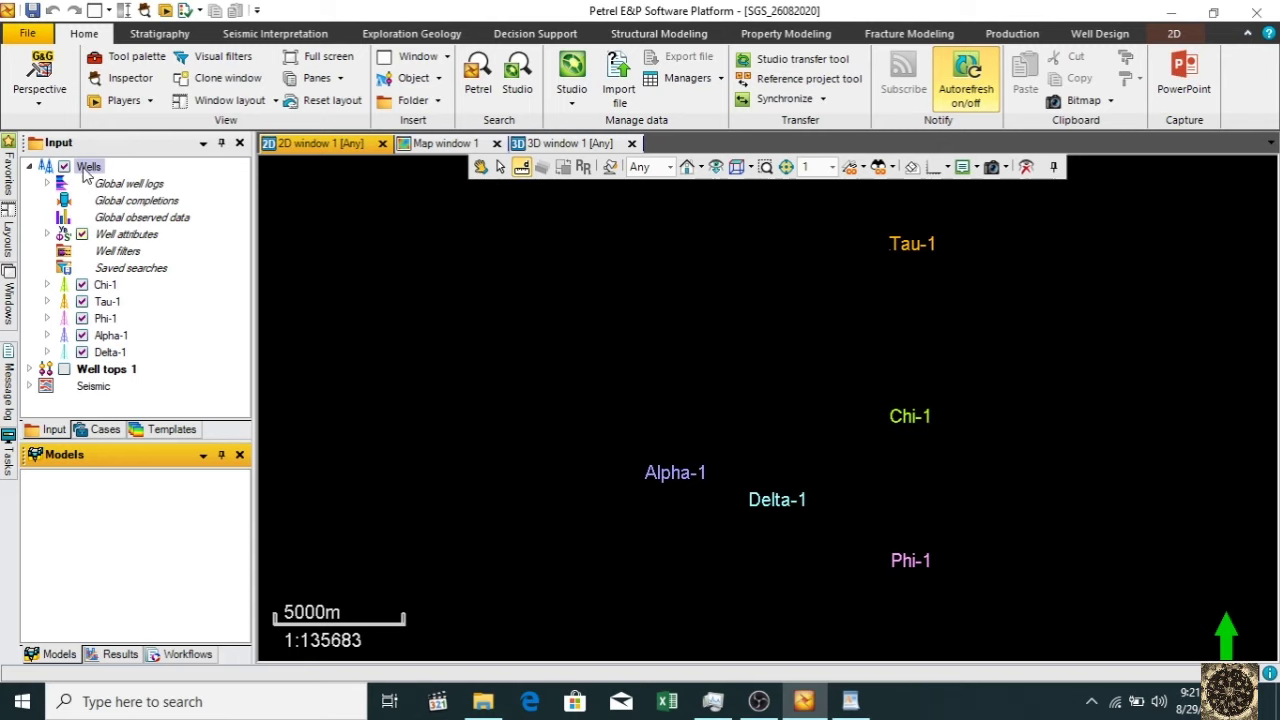
- Show the well symbols through the Wells style settings, apply the change and close the settings
{"action": "right_click", "coordinate": [87, 168]}
{"action": "left_click", "coordinate": [168, 18]}
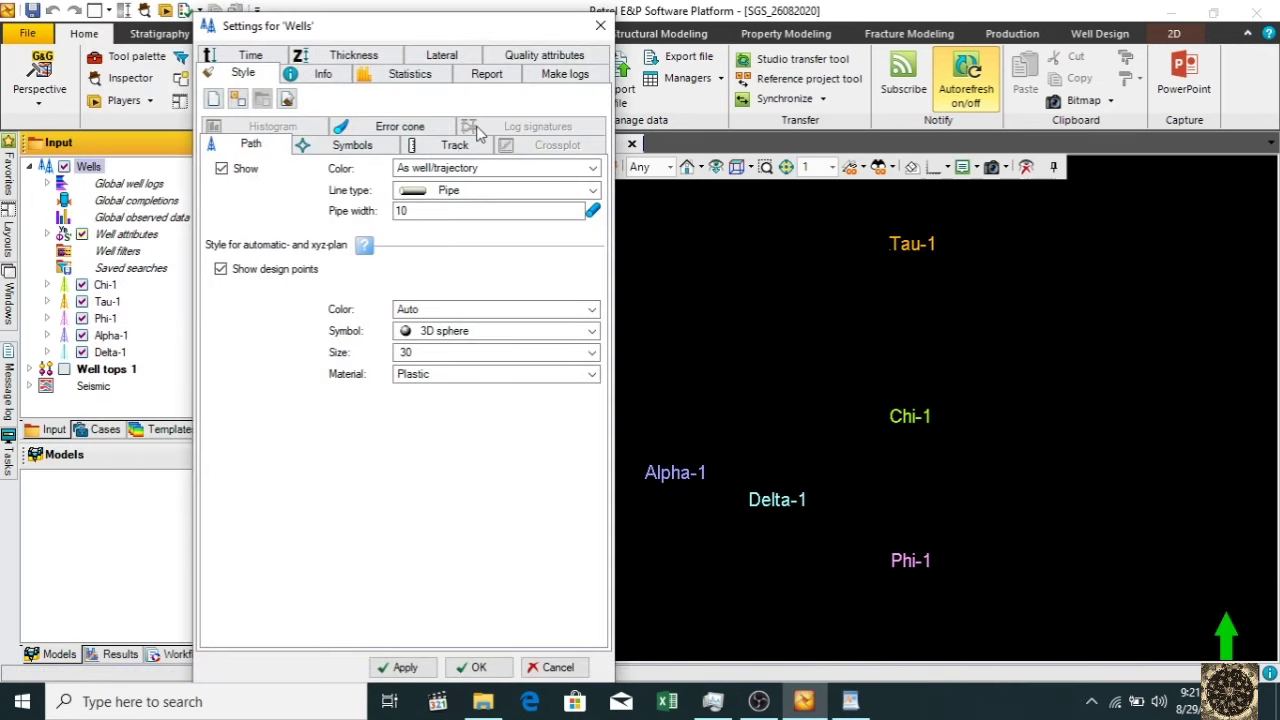
{"action": "left_click", "coordinate": [352, 148]}
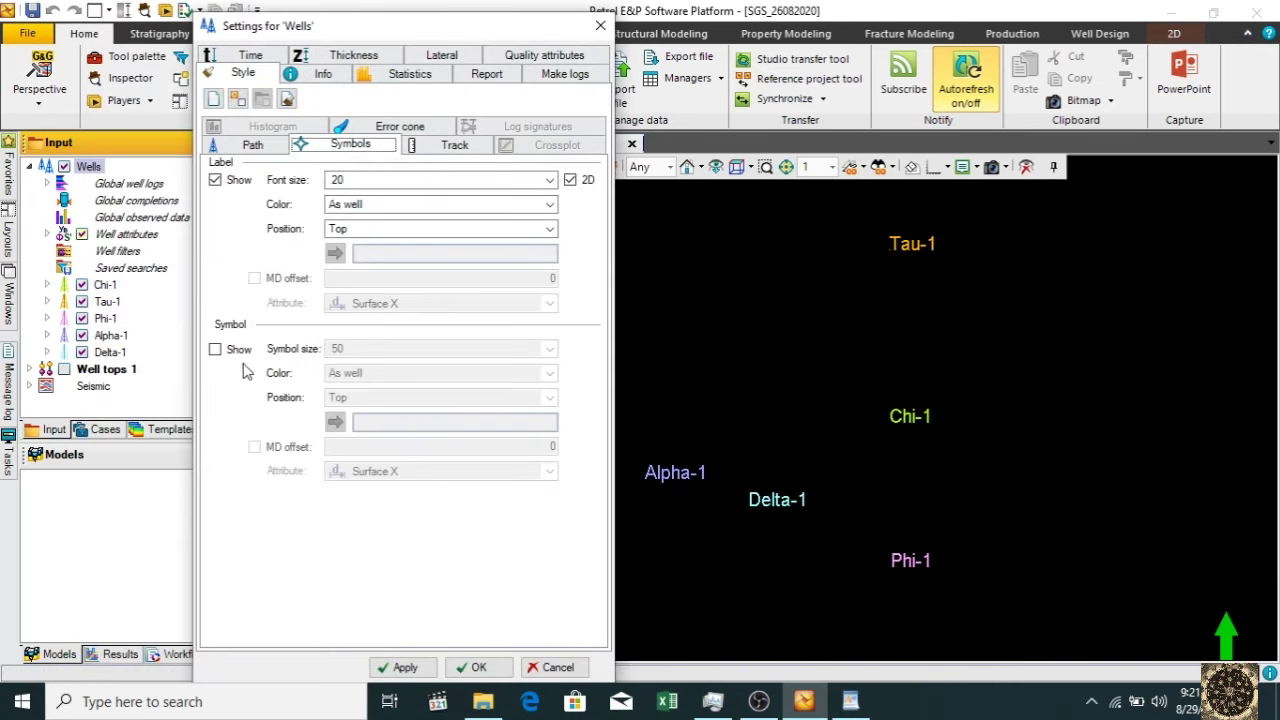
{"action": "left_click", "coordinate": [215, 349]}
{"action": "left_click", "coordinate": [405, 668]}
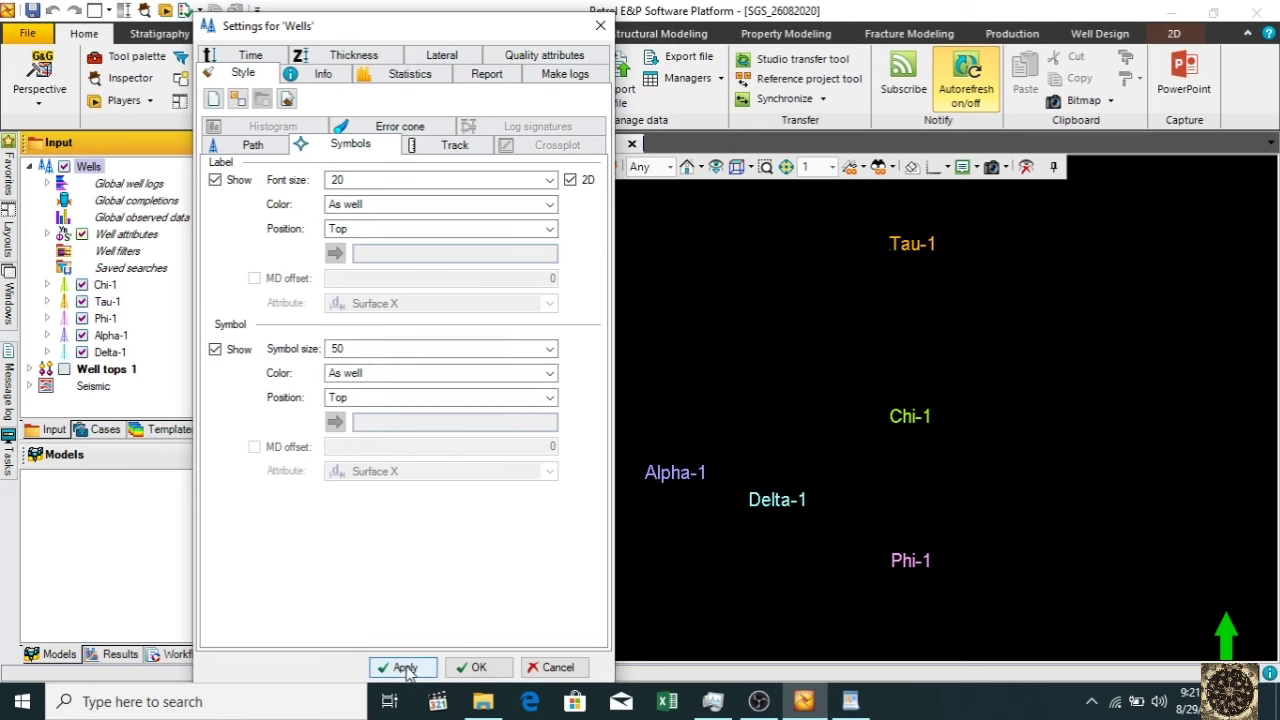
{"action": "left_click", "coordinate": [478, 668]}
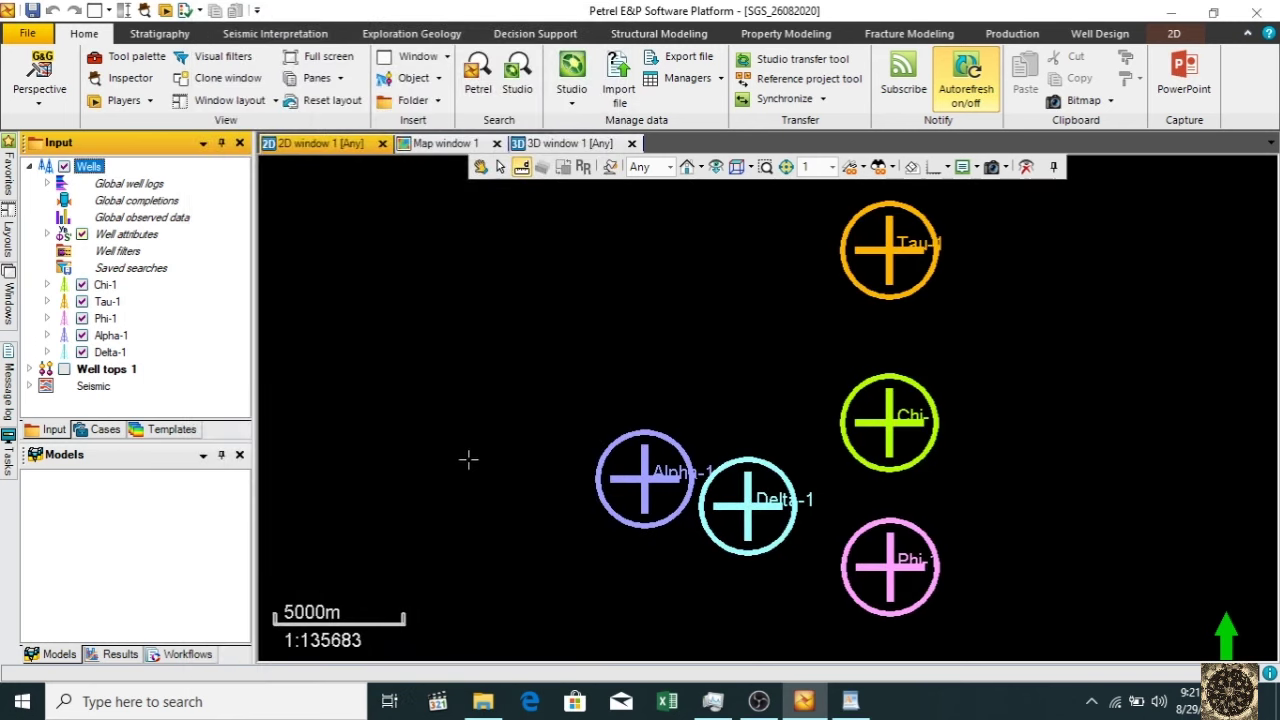
- Measure the distance from well Alpha-1 to well Phi-1 in the 2D window
{"action": "left_click_drag", "start_coordinate": [644, 480], "coordinate": [898, 567]}
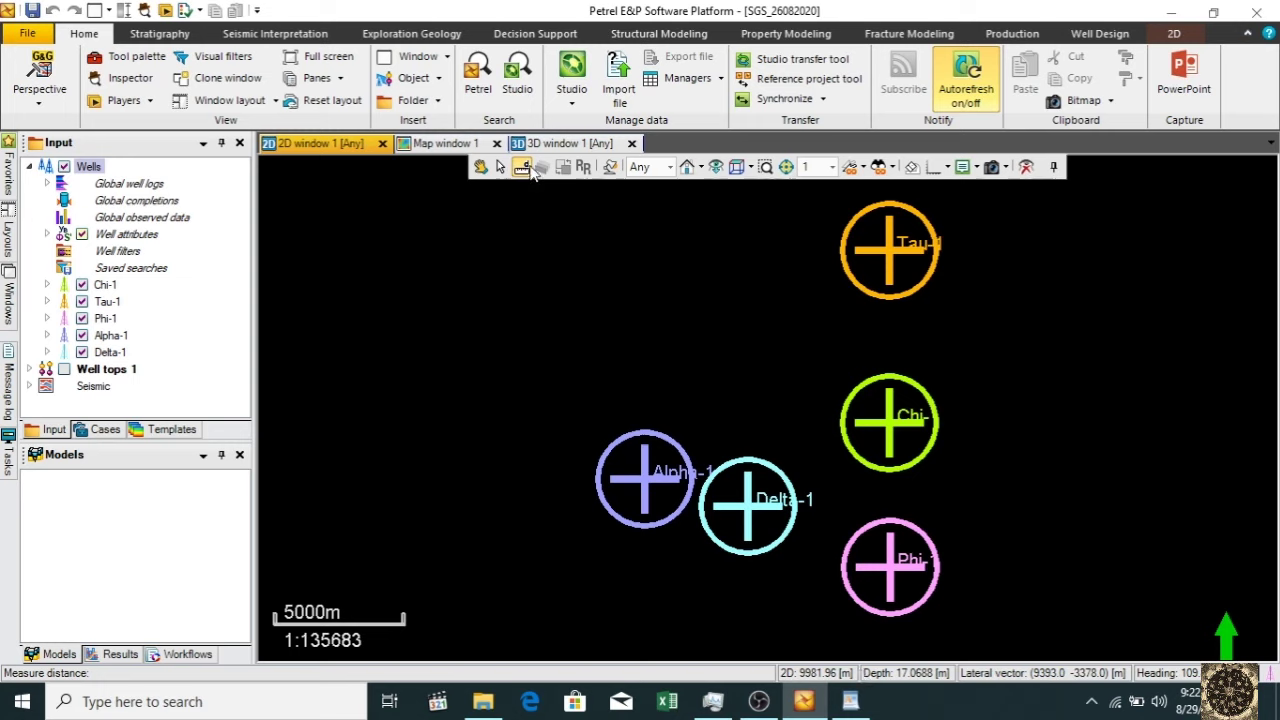
- Switch the 2D window's domain to TVD, to TWT, and back to Any
{"action": "left_click", "coordinate": [669, 172]}
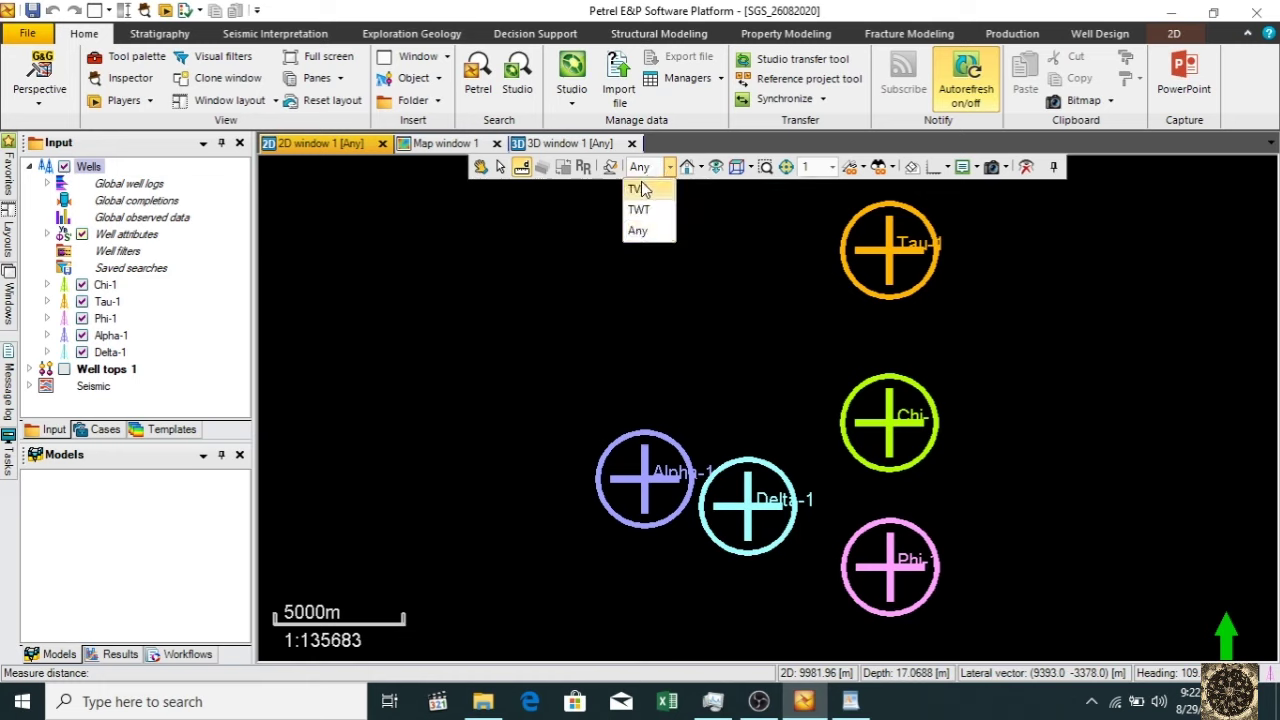
{"action": "left_click", "coordinate": [642, 184]}
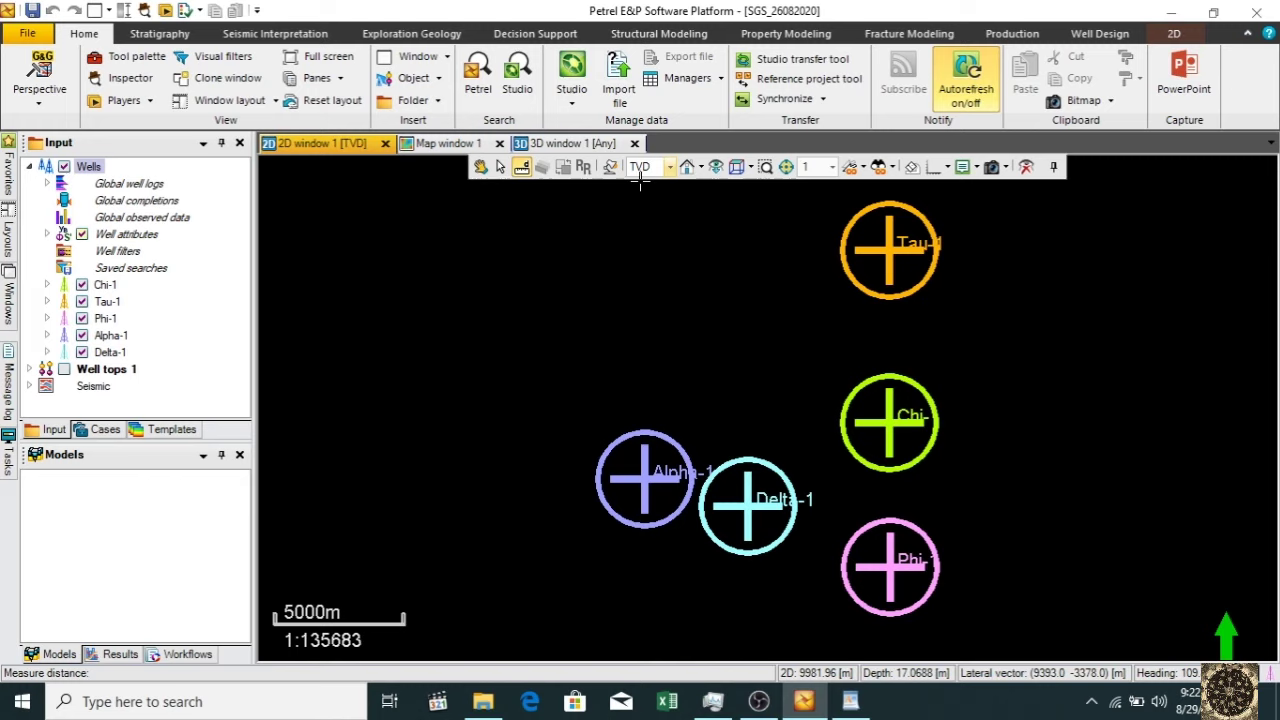
{"action": "left_click", "coordinate": [669, 167]}
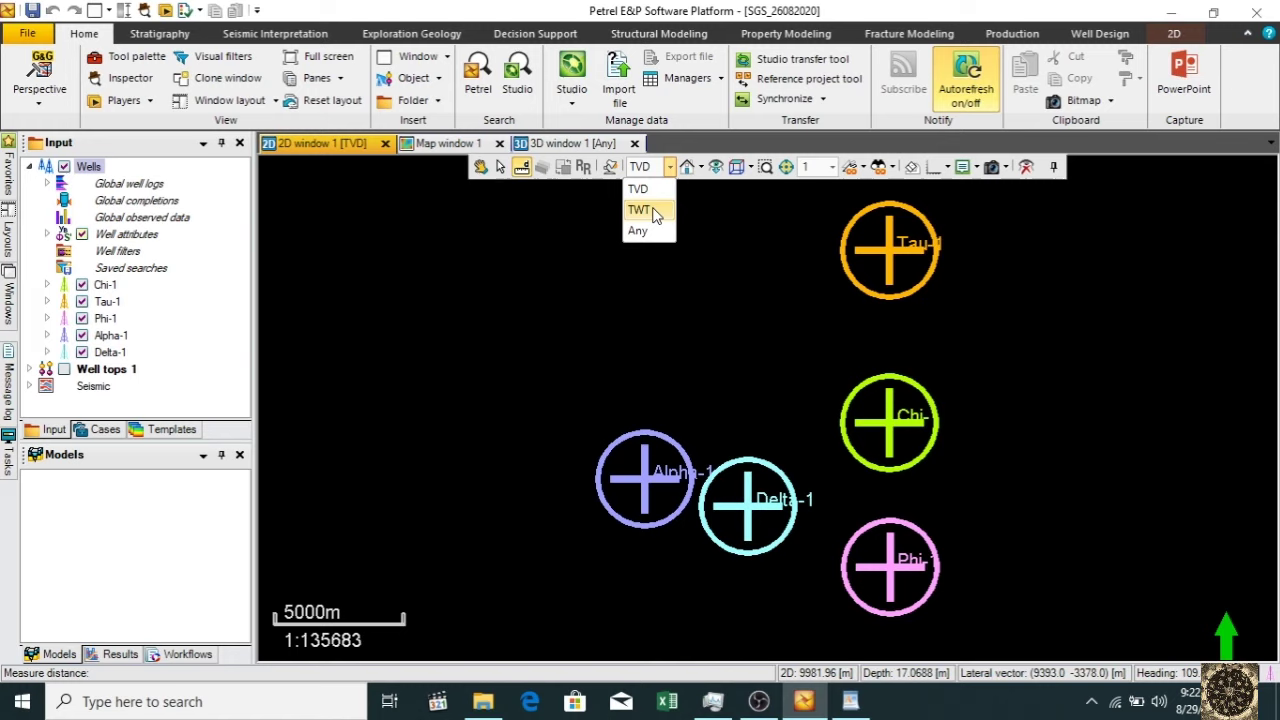
{"action": "left_click", "coordinate": [640, 210]}
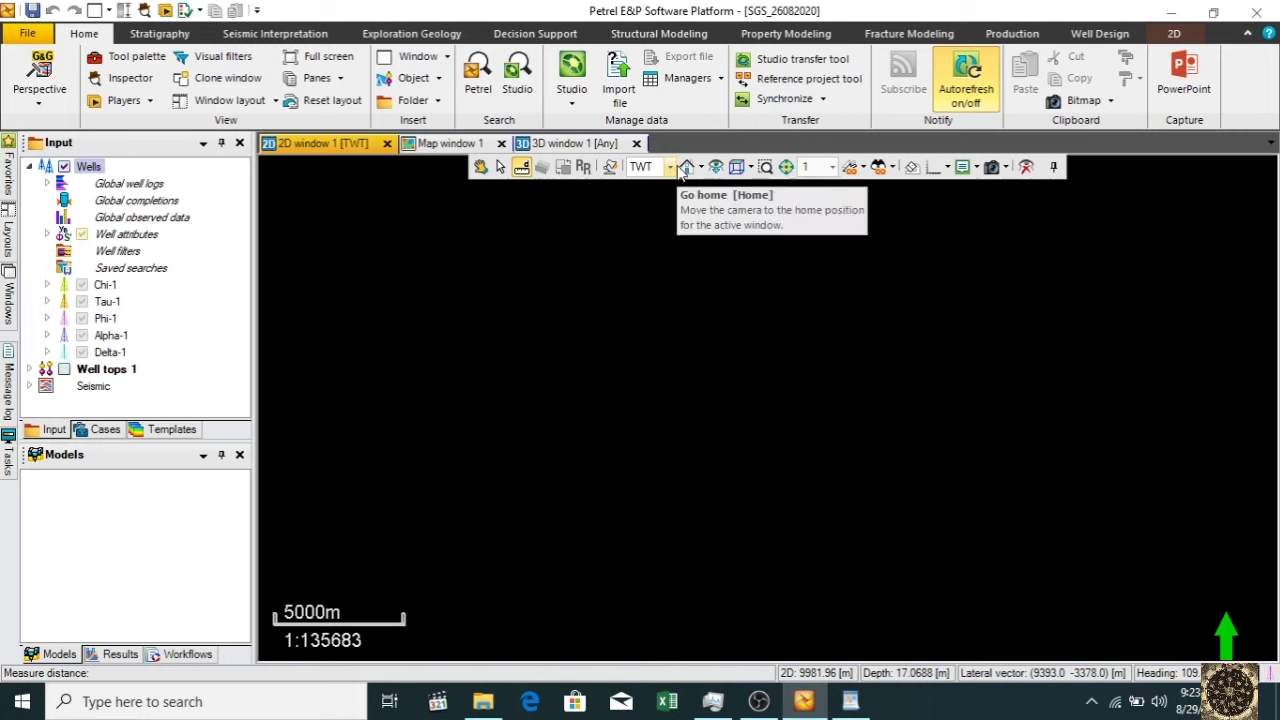
{"action": "left_click", "coordinate": [669, 166]}
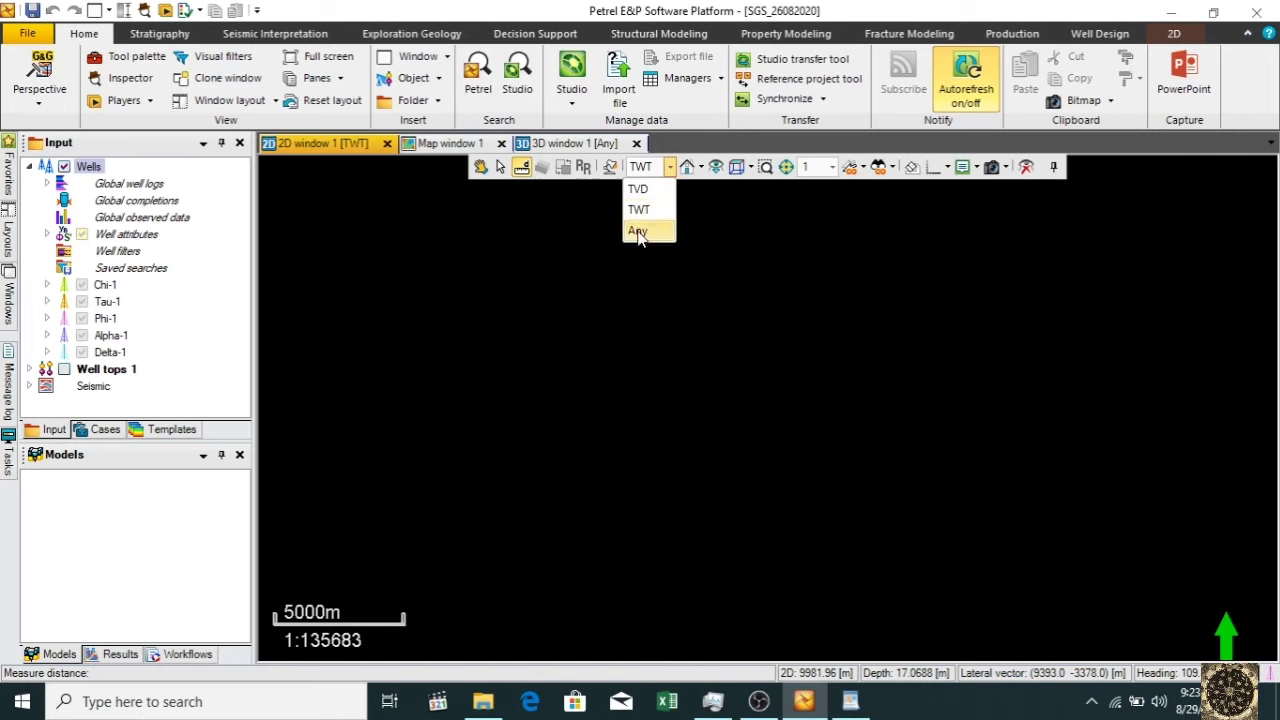
{"action": "left_click", "coordinate": [638, 231]}
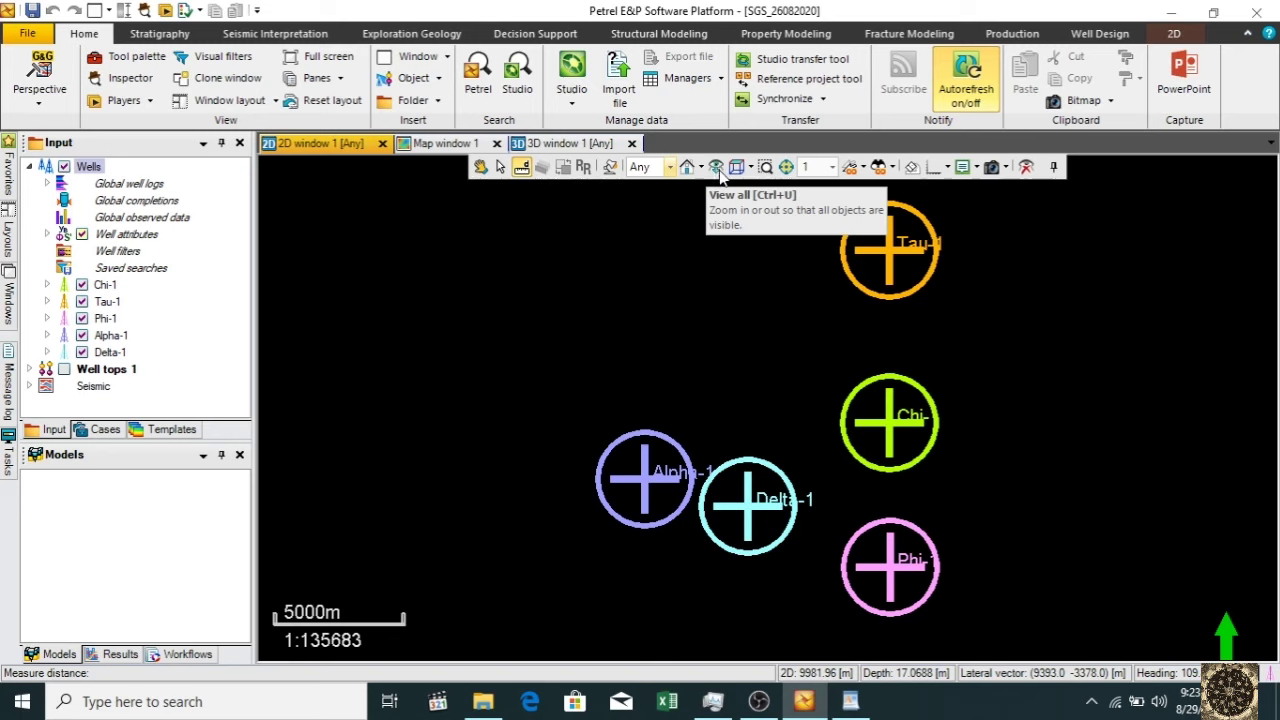
- Fit all wells in the 2D window and list its available view directions
{"action": "left_click", "coordinate": [718, 170]}
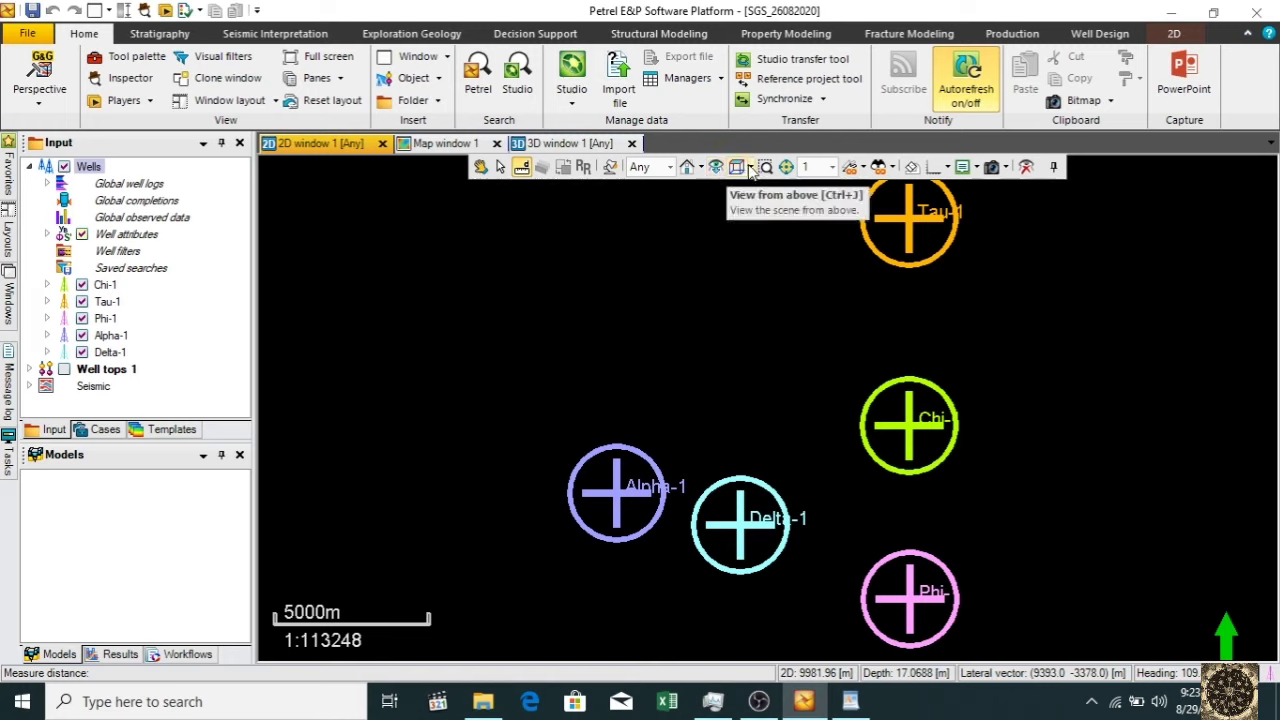
{"action": "left_click", "coordinate": [750, 168]}
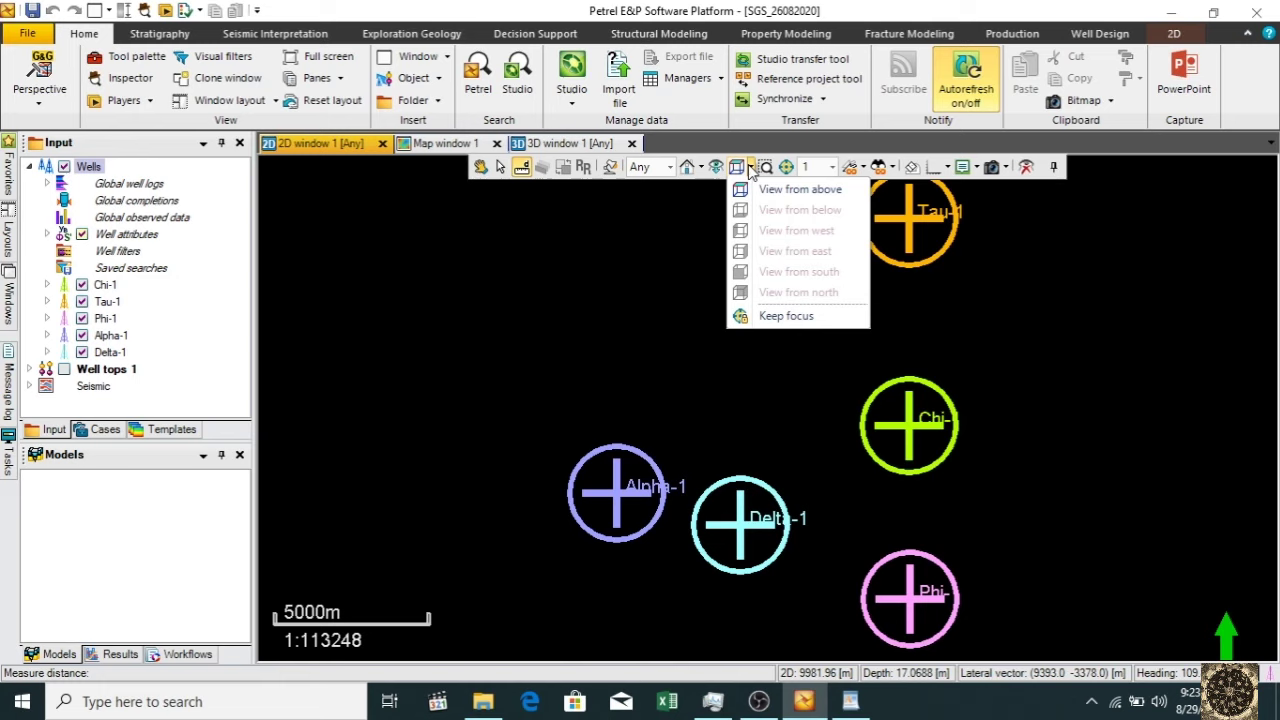
- Look at the wells in the 3D window from the south, from the west and from above
{"action": "left_click", "coordinate": [538, 145]}
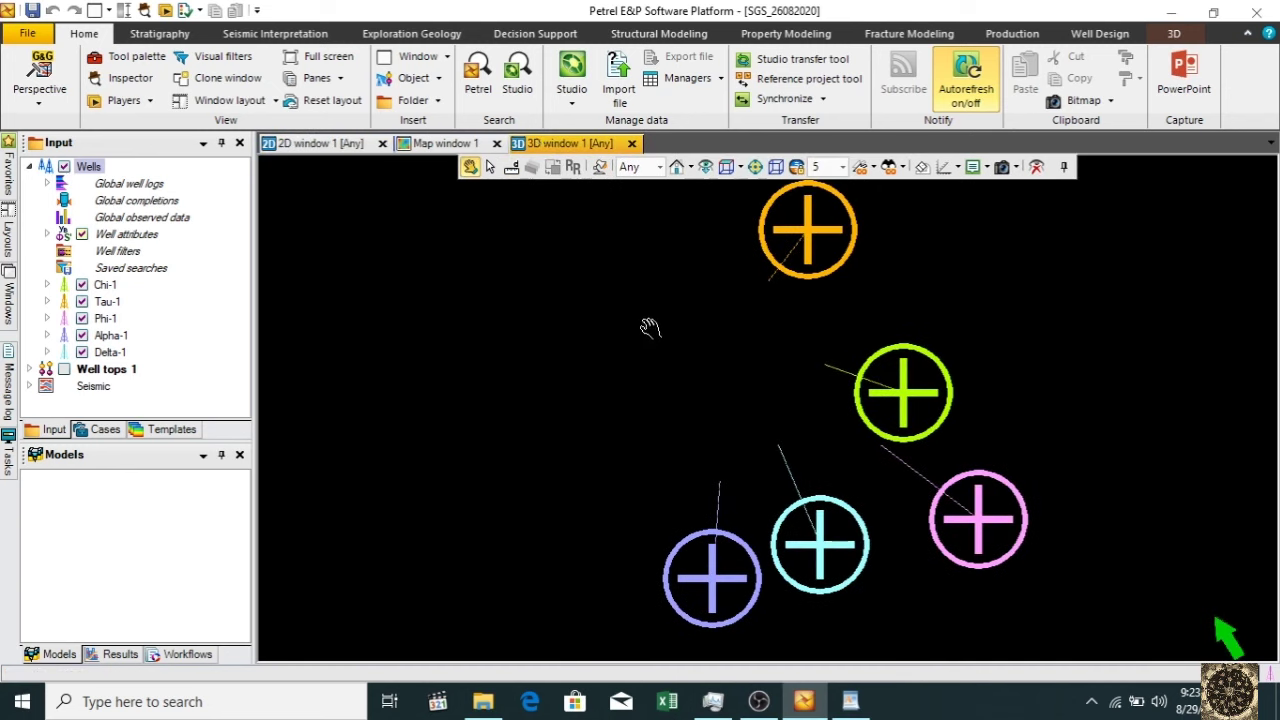
{"action": "left_click", "coordinate": [740, 168]}
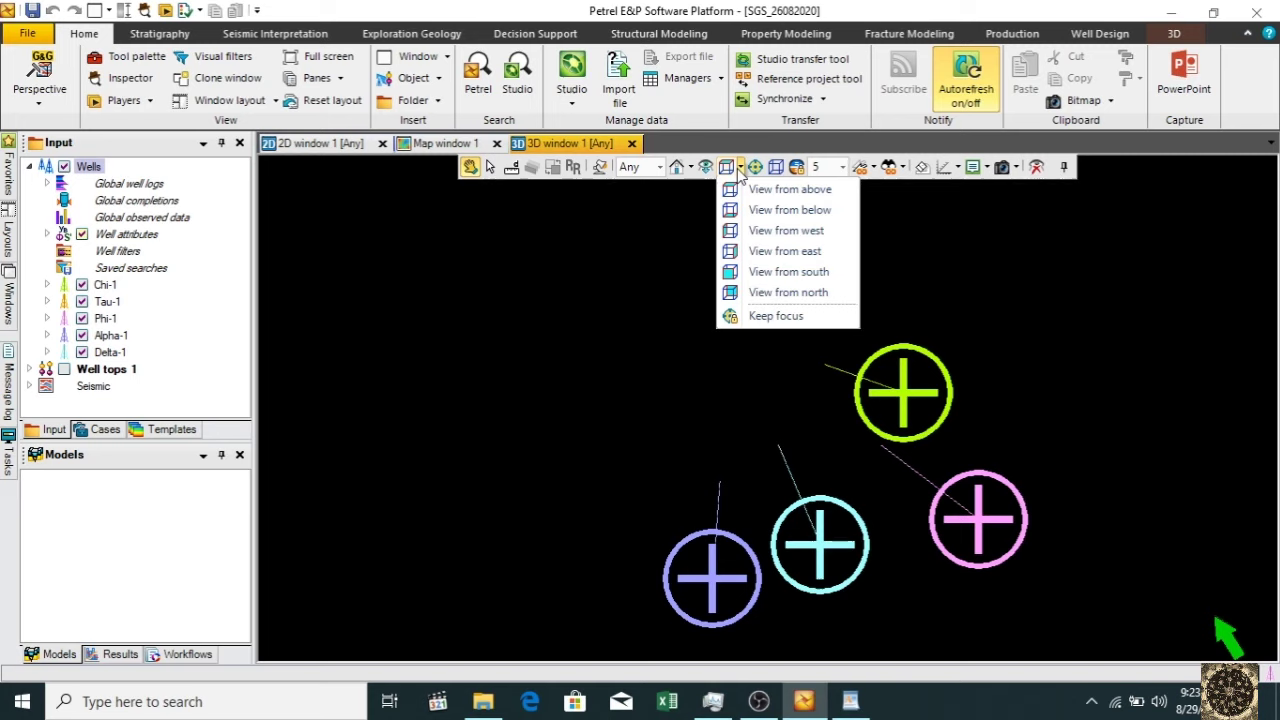
{"action": "left_click", "coordinate": [779, 272]}
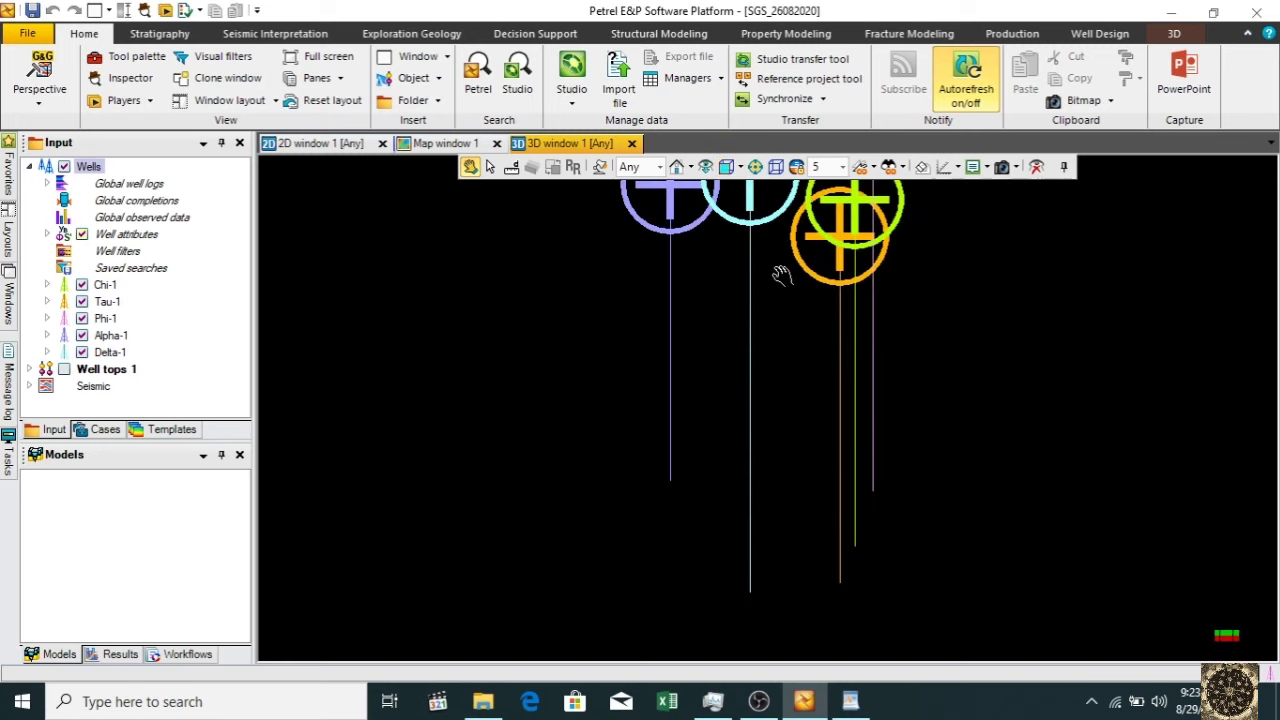
{"action": "left_click", "coordinate": [740, 168]}
{"action": "left_click", "coordinate": [775, 232]}
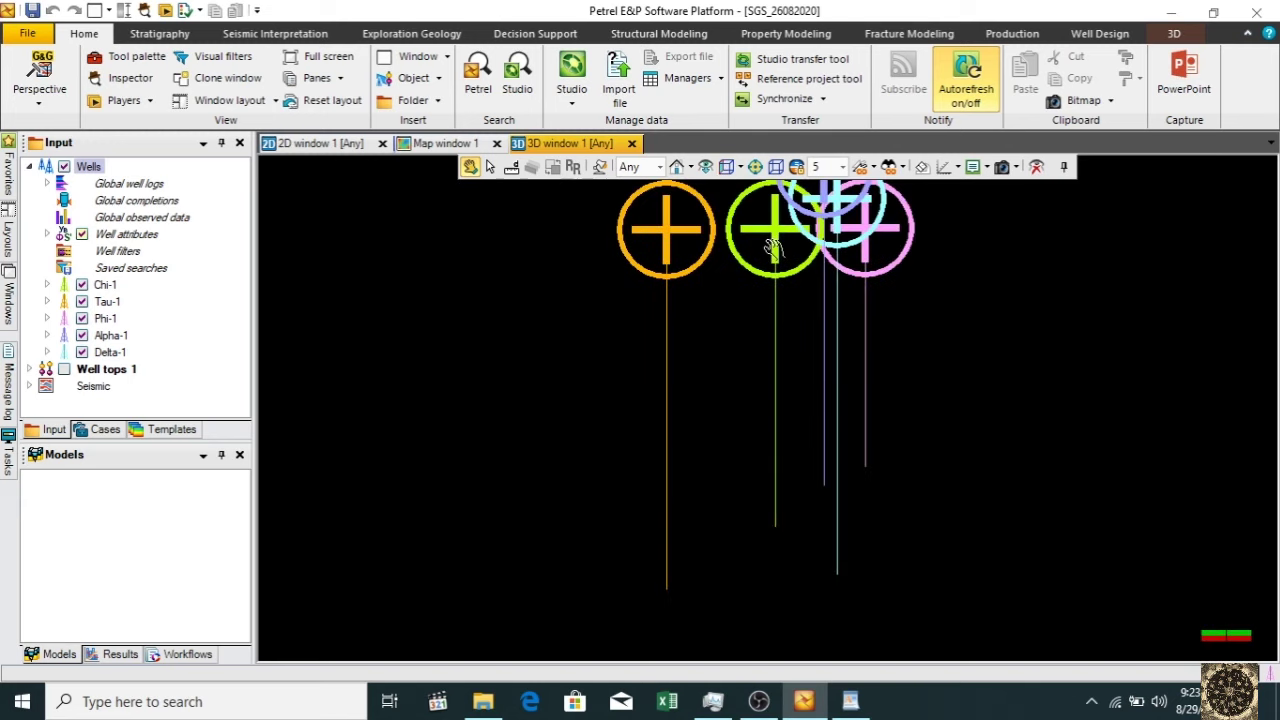
{"action": "left_click", "coordinate": [740, 168]}
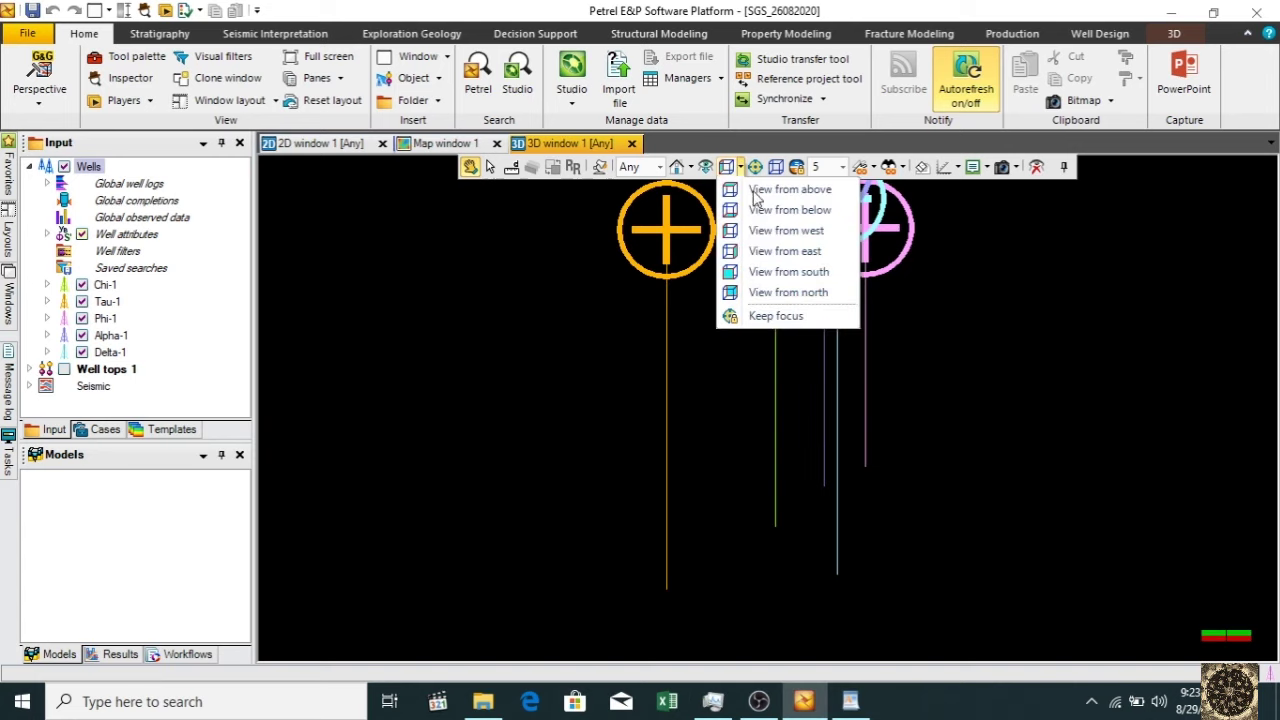
{"action": "left_click", "coordinate": [760, 192]}
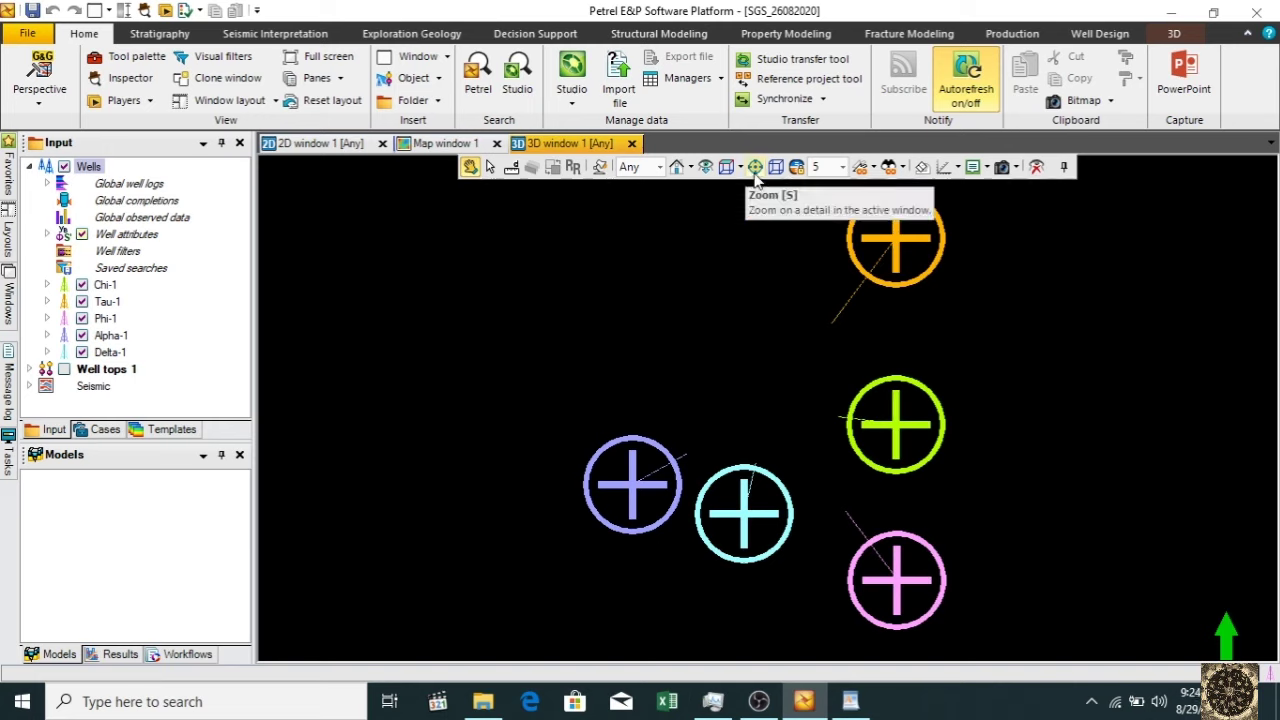
- Switch the 3D window to orthographic projection, rotate the wells, and return to perspective projection
{"action": "left_click", "coordinate": [756, 172]}
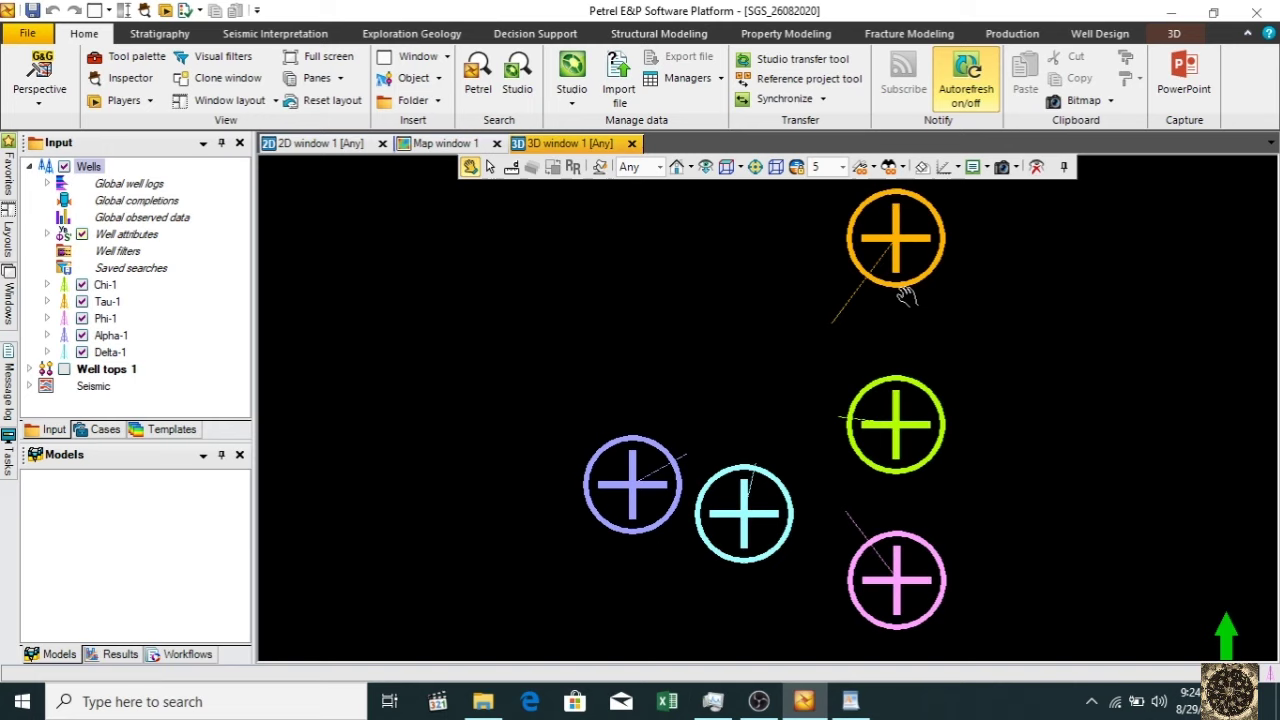
{"action": "left_click", "coordinate": [779, 170]}
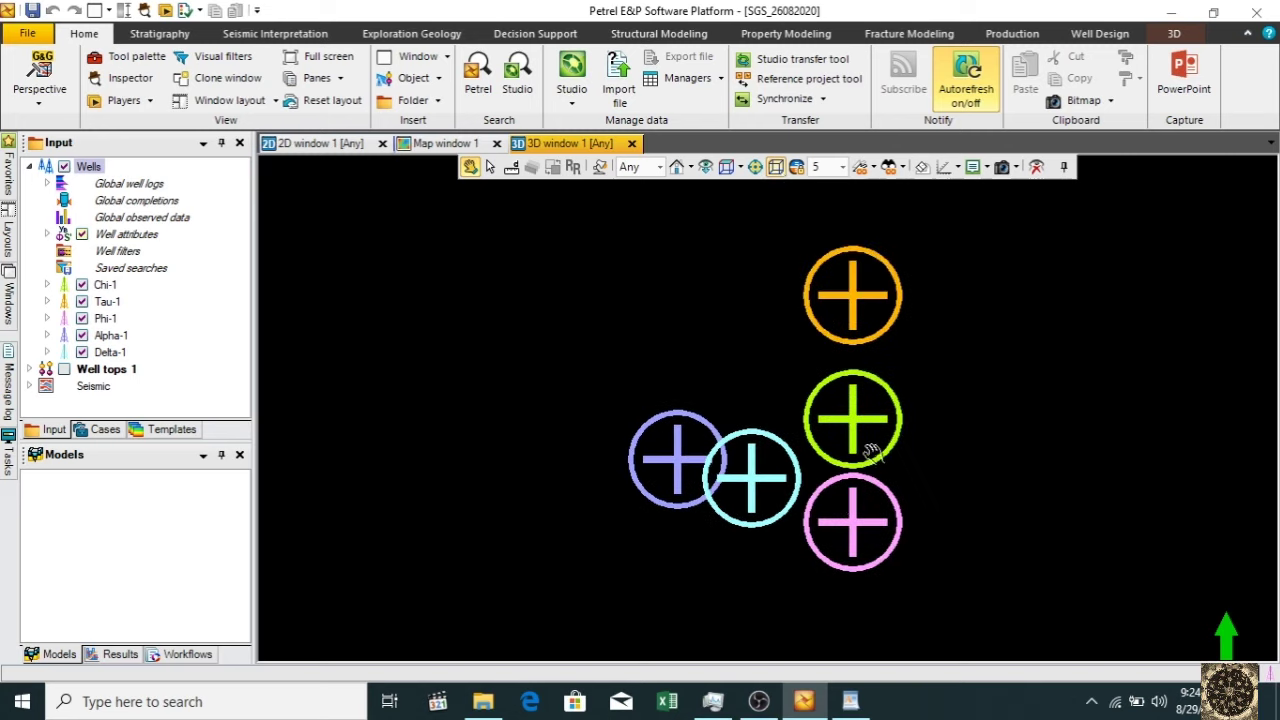
{"action": "left_click_drag", "start_coordinate": [868, 395], "coordinate": [874, 334]}
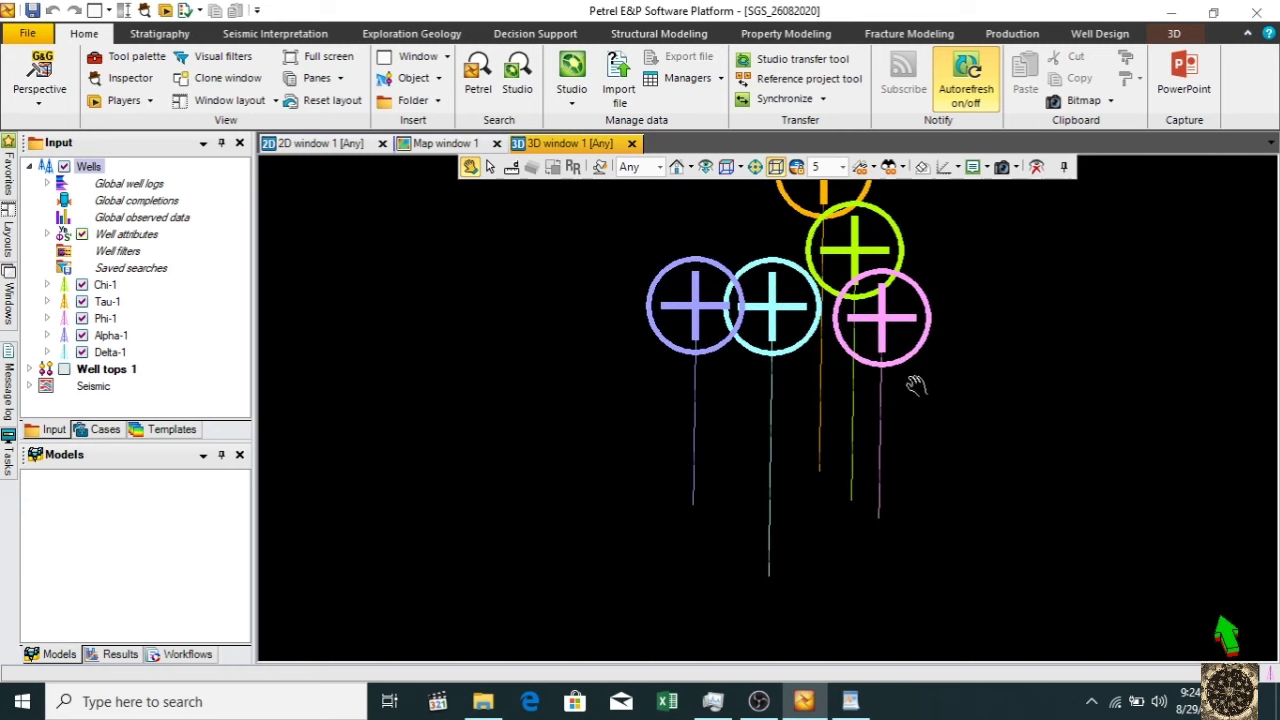
{"action": "left_click", "coordinate": [797, 168]}
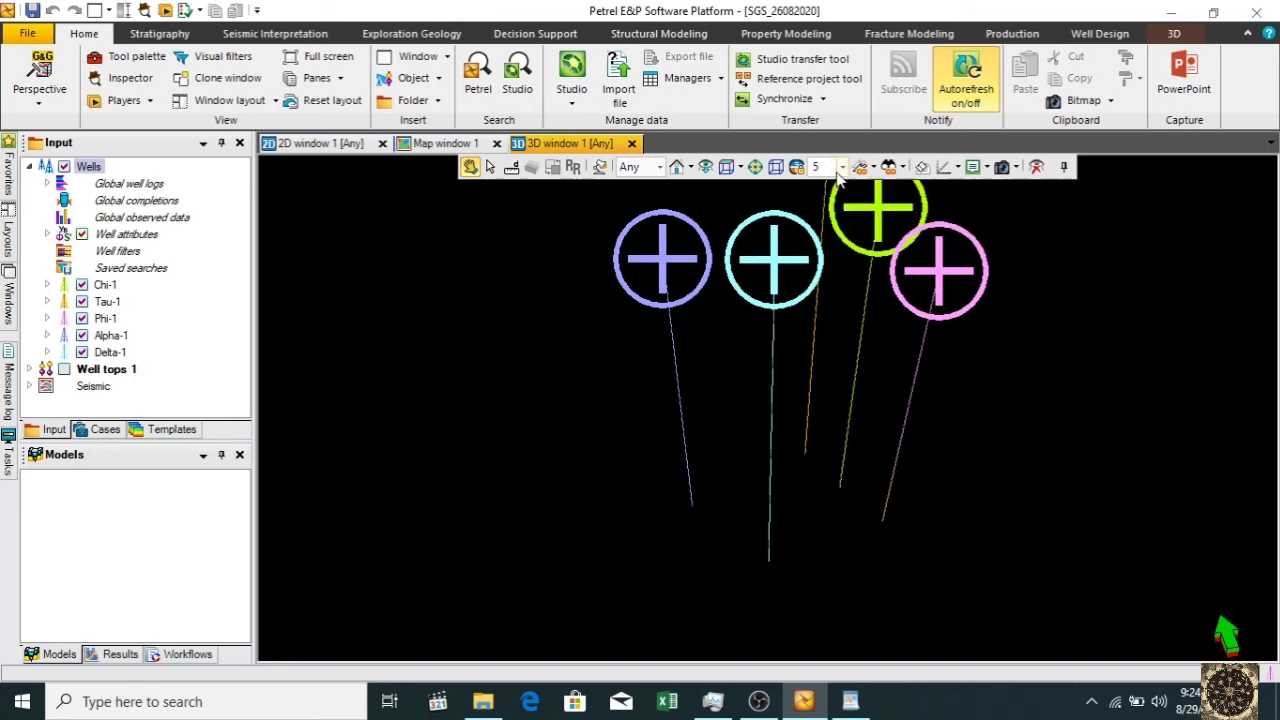
{"action": "left_click_drag", "start_coordinate": [834, 374], "coordinate": [817, 294]}
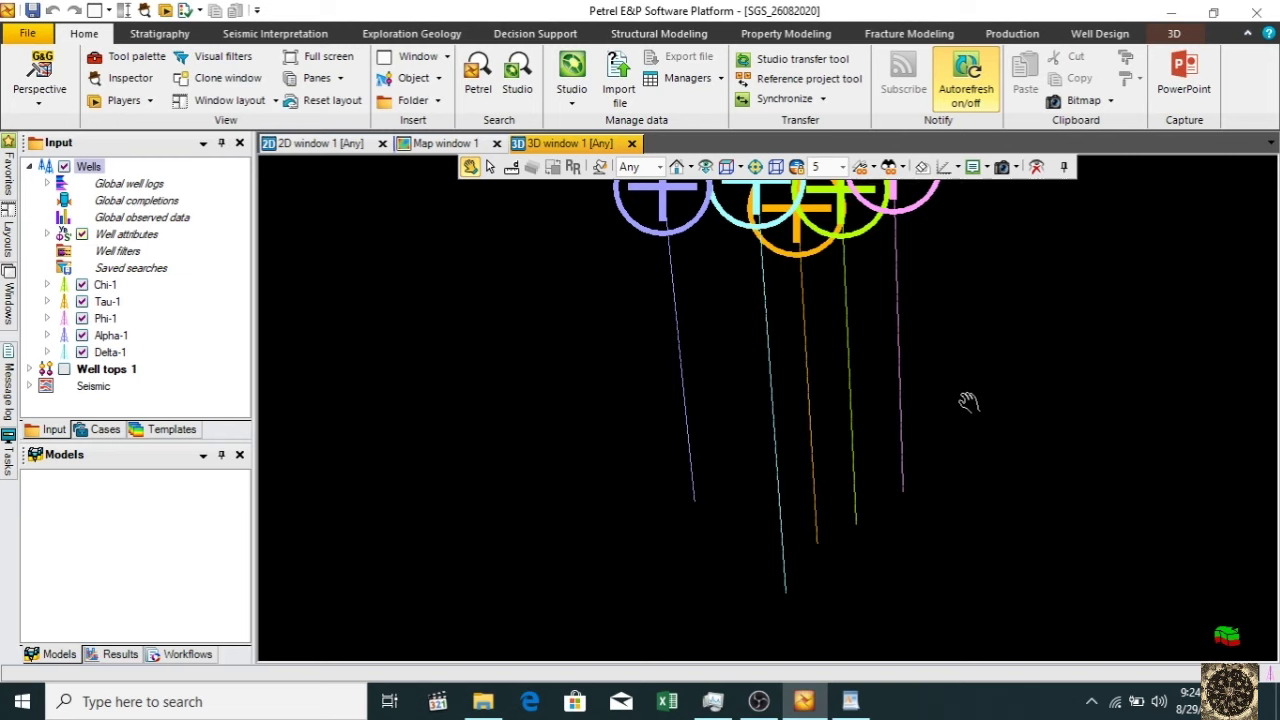
- Set the Z scale of the 3D window to 25 and inspect the stretched wells
{"action": "left_click", "coordinate": [843, 166]}
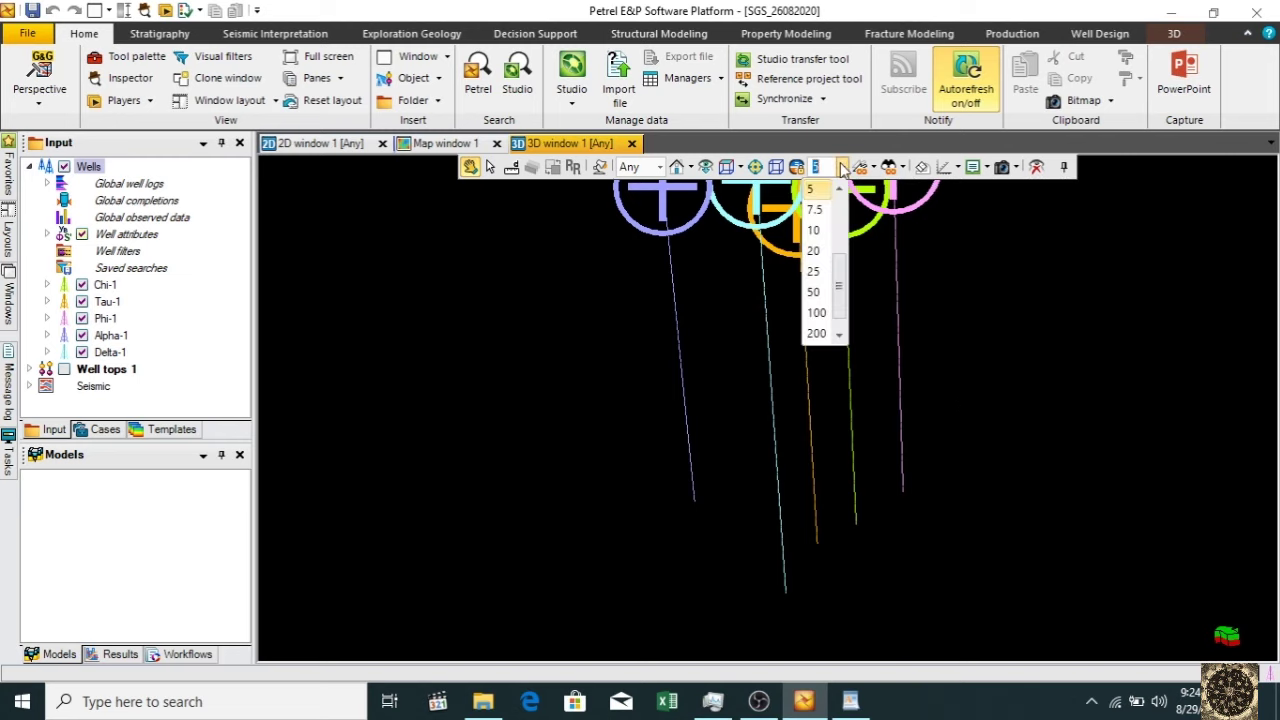
{"action": "left_click", "coordinate": [815, 272]}
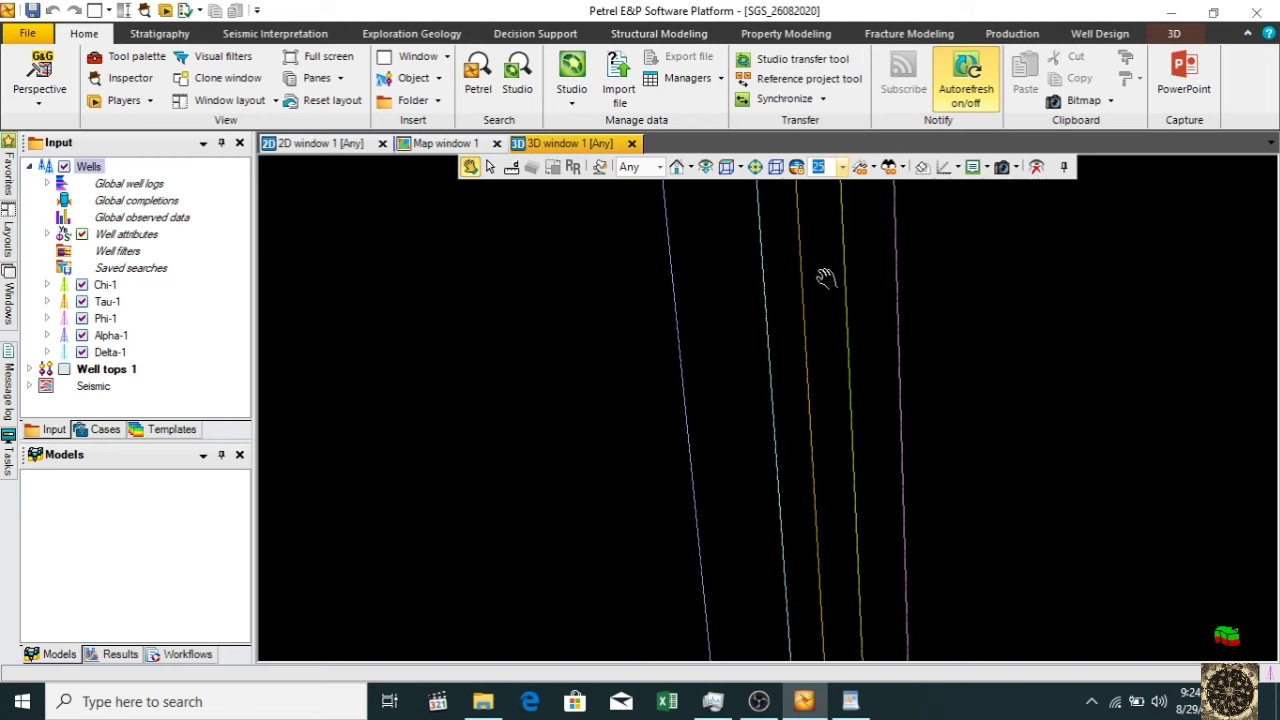
{"action": "left_click_drag", "start_coordinate": [920, 388], "coordinate": [752, 445]}
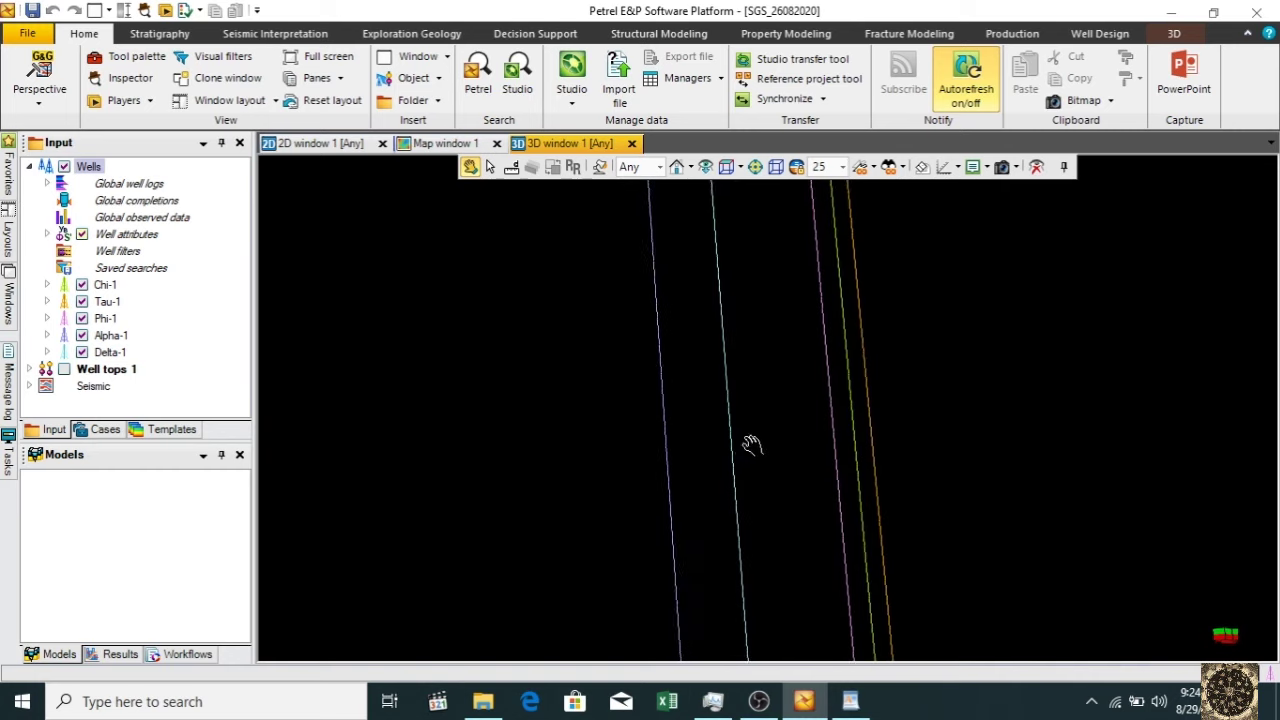
- Reduce the vertical exaggeration of the 3D window to a Z scale of 4
{"action": "left_click", "coordinate": [843, 167]}
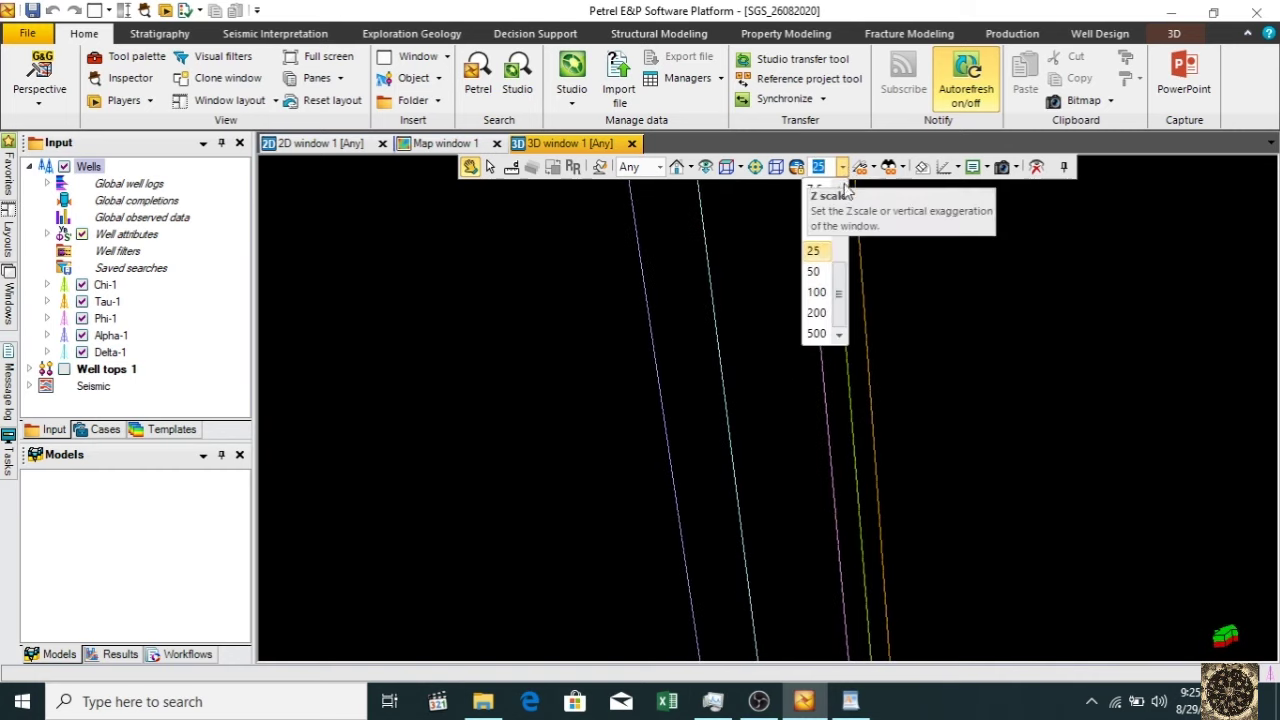
{"action": "scroll", "coordinate": [845, 192], "scroll_direction": "up", "scroll_amount": 3}
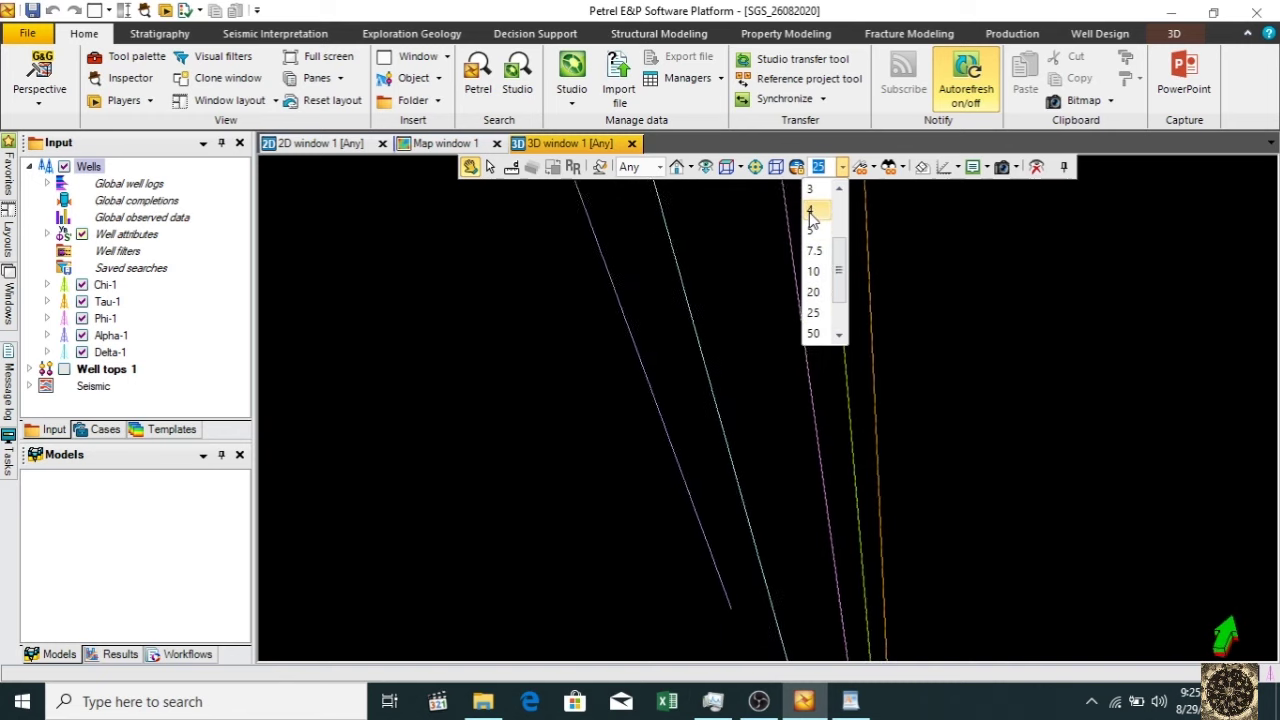
{"action": "left_click", "coordinate": [811, 211]}
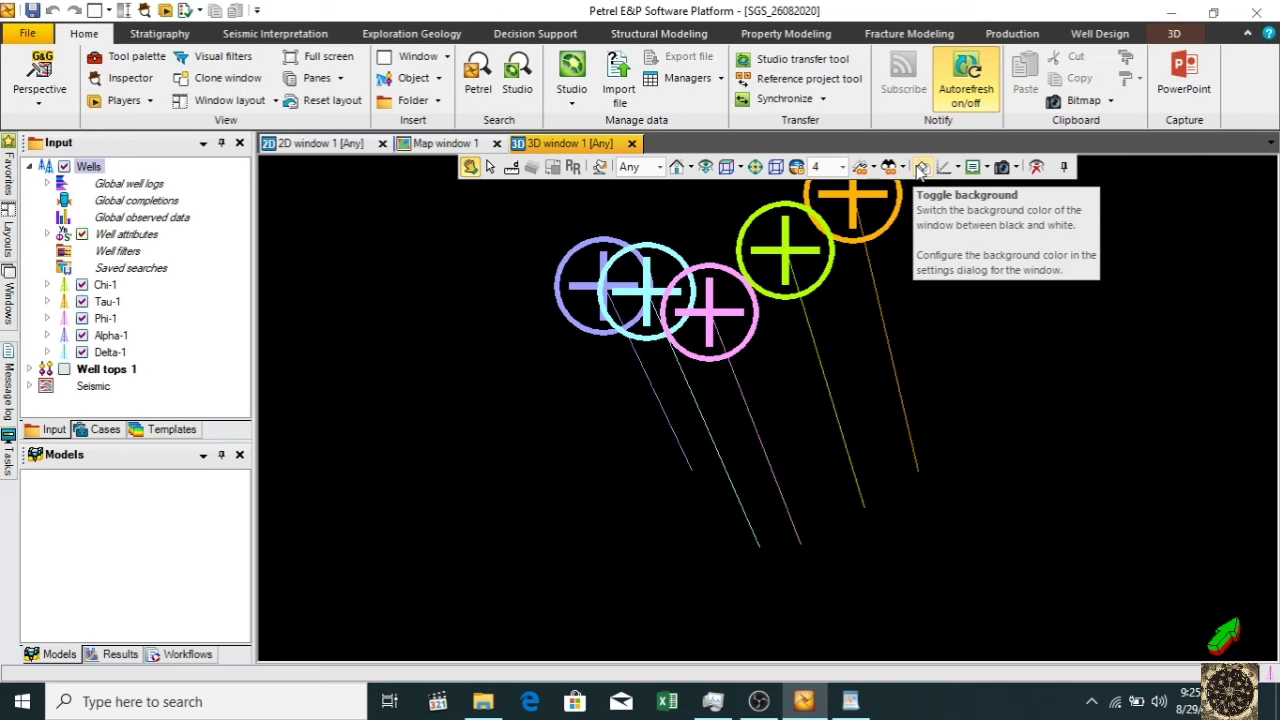
- Switch the 3D window's background to white and back to black
{"action": "left_click", "coordinate": [921, 168]}
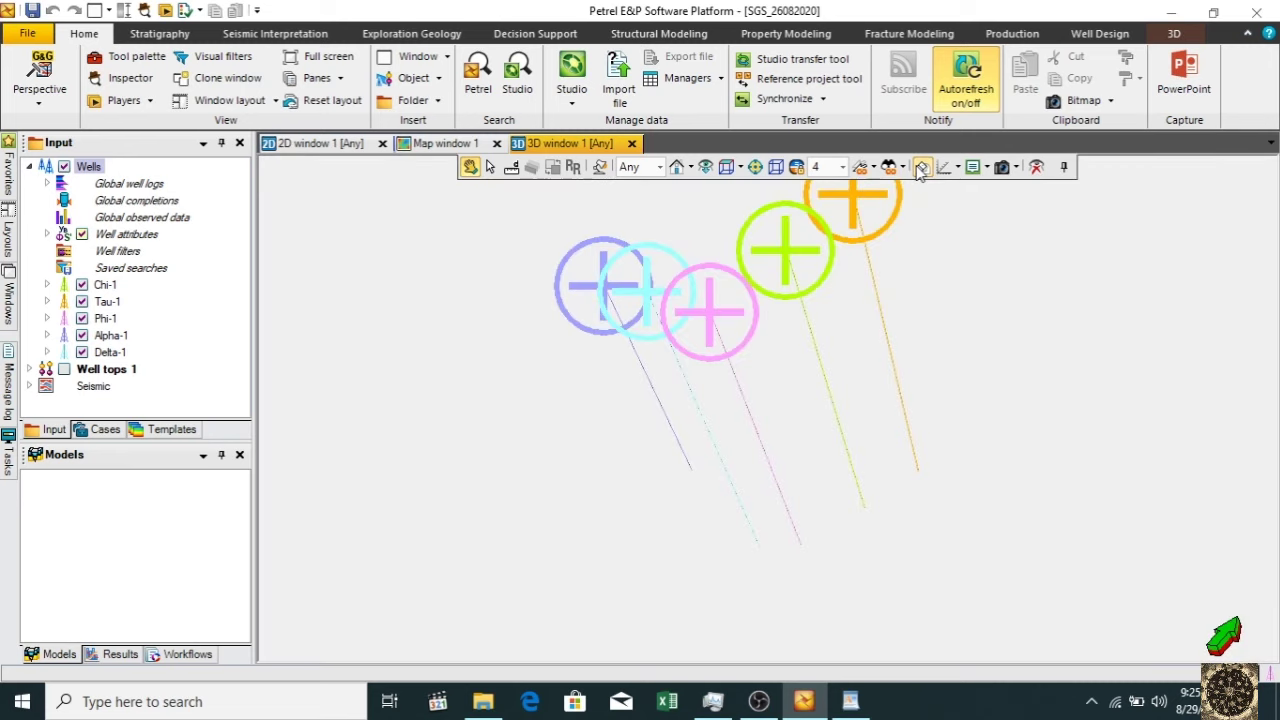
{"action": "left_click", "coordinate": [921, 168]}
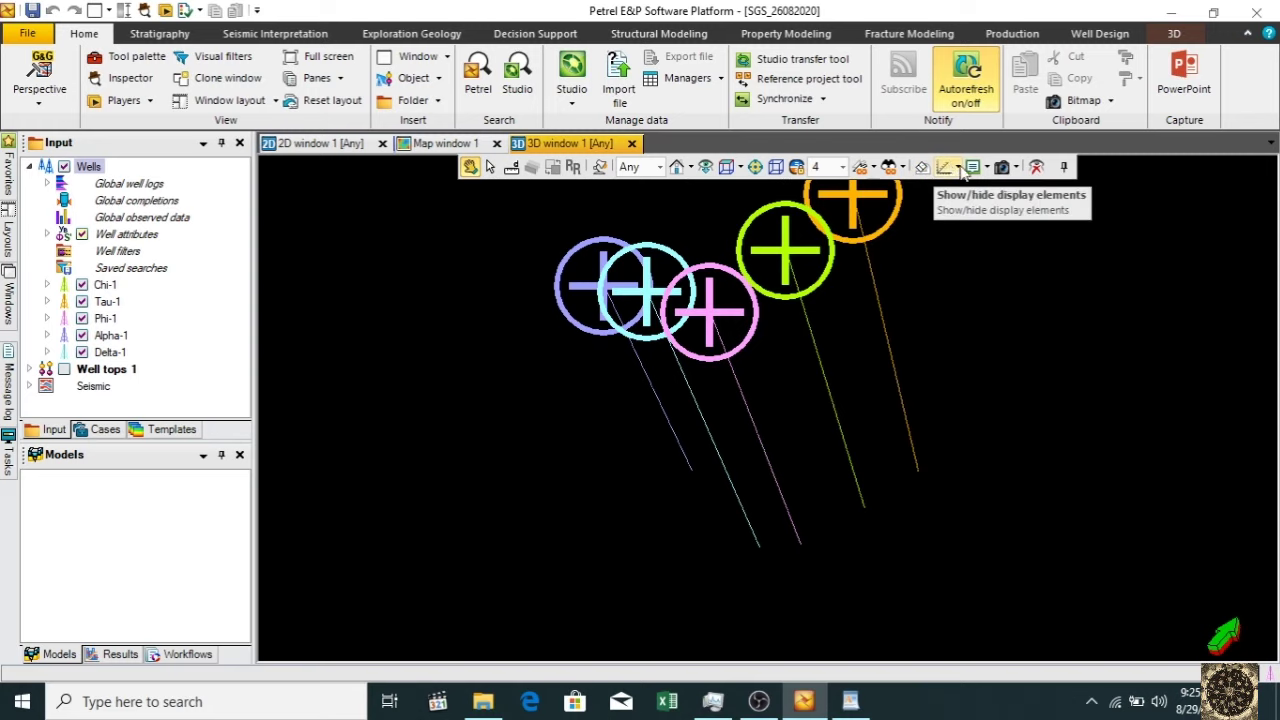
- Display the axis around the wells in the 3D window, inspect it from several angles, and list the display elements
{"action": "left_click", "coordinate": [958, 170]}
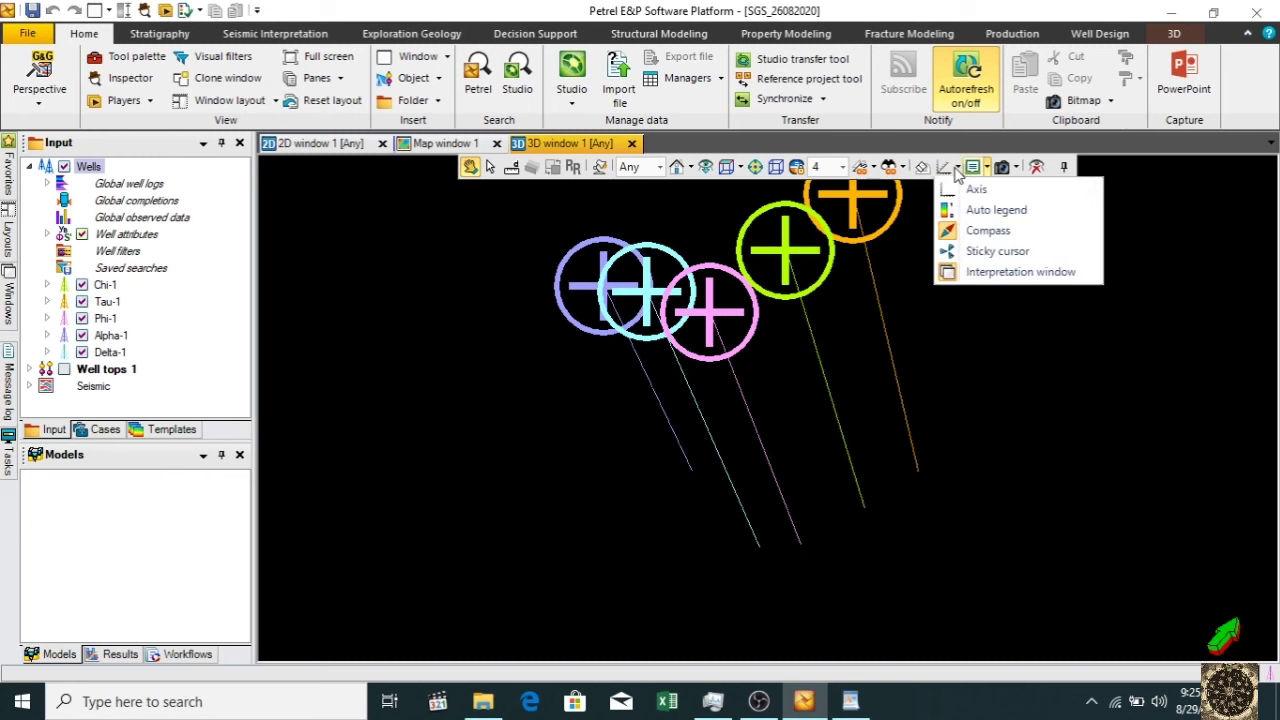
{"action": "left_click", "coordinate": [960, 190]}
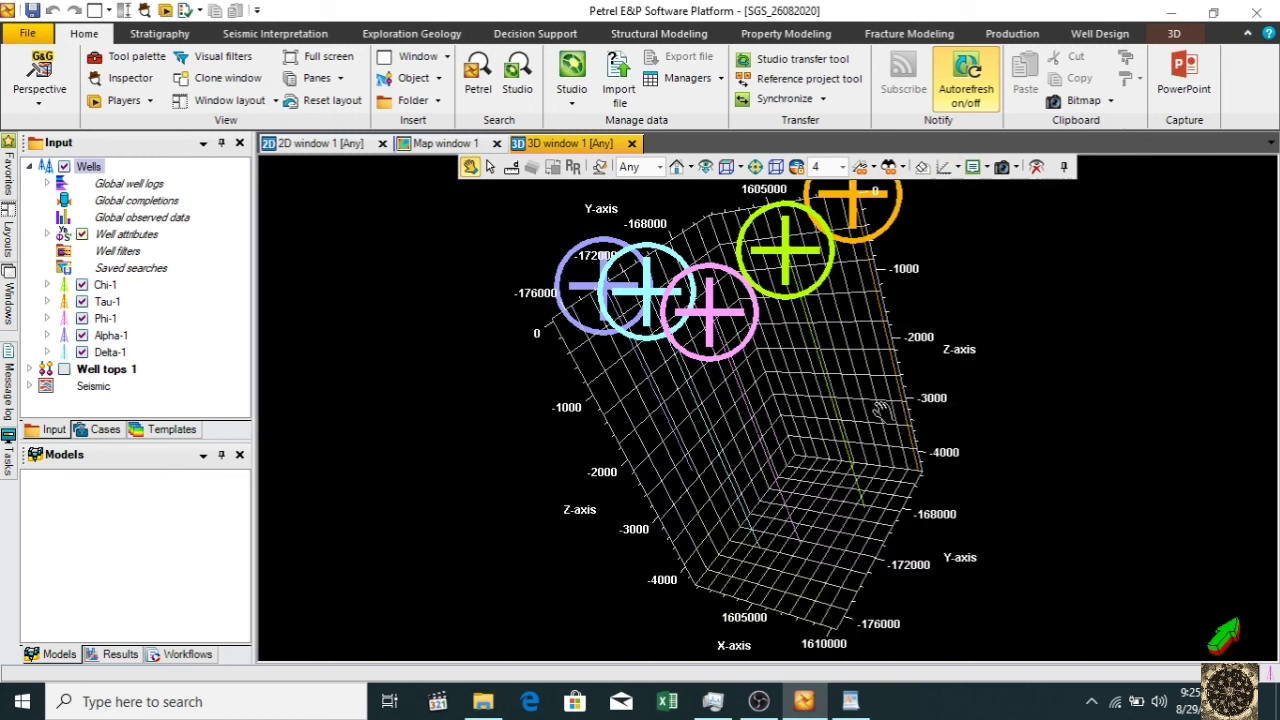
{"action": "left_click_drag", "start_coordinate": [868, 418], "coordinate": [778, 442]}
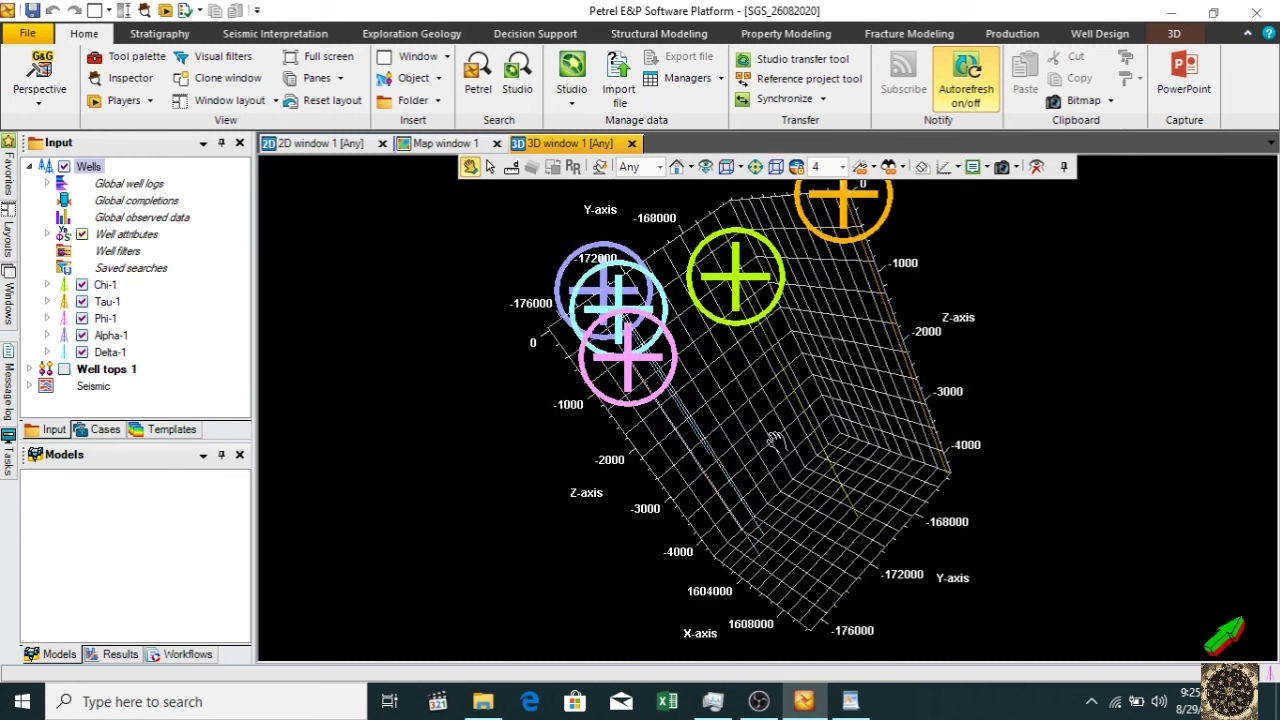
{"action": "left_click_drag", "start_coordinate": [680, 550], "coordinate": [887, 488]}
{"action": "left_click_drag", "start_coordinate": [636, 457], "coordinate": [876, 449]}
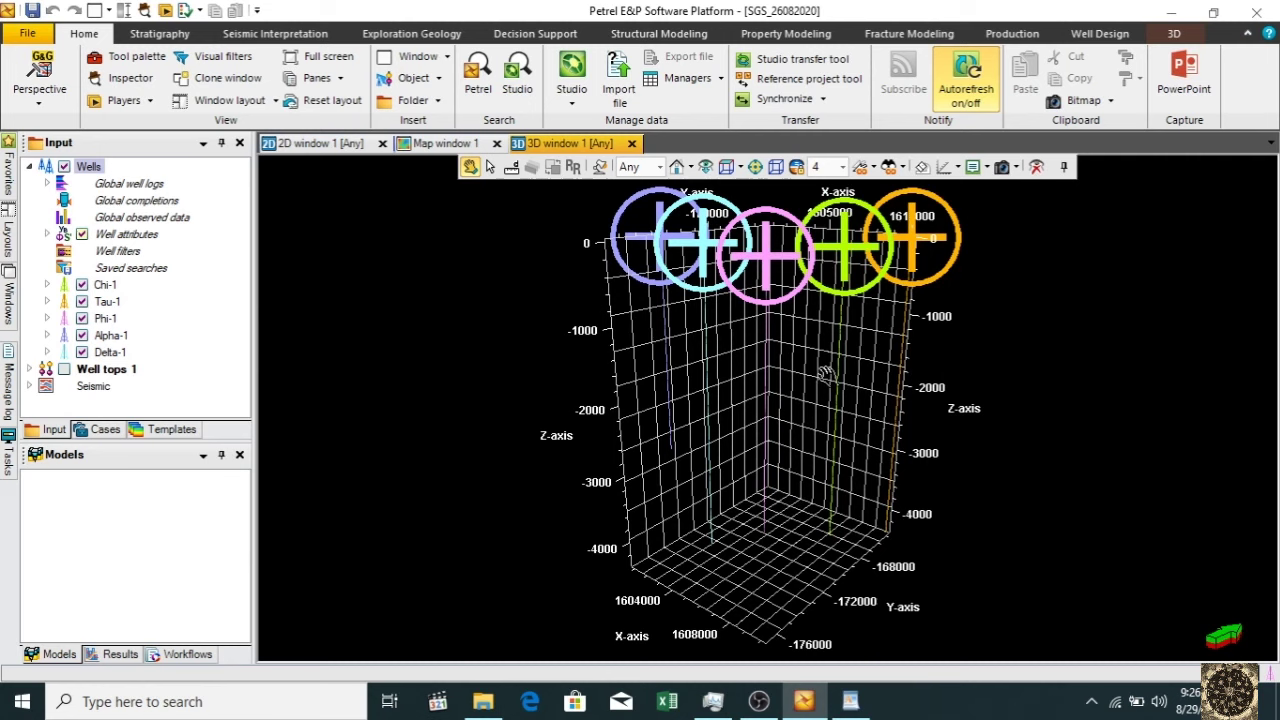
{"action": "left_click_drag", "start_coordinate": [818, 418], "coordinate": [765, 445]}
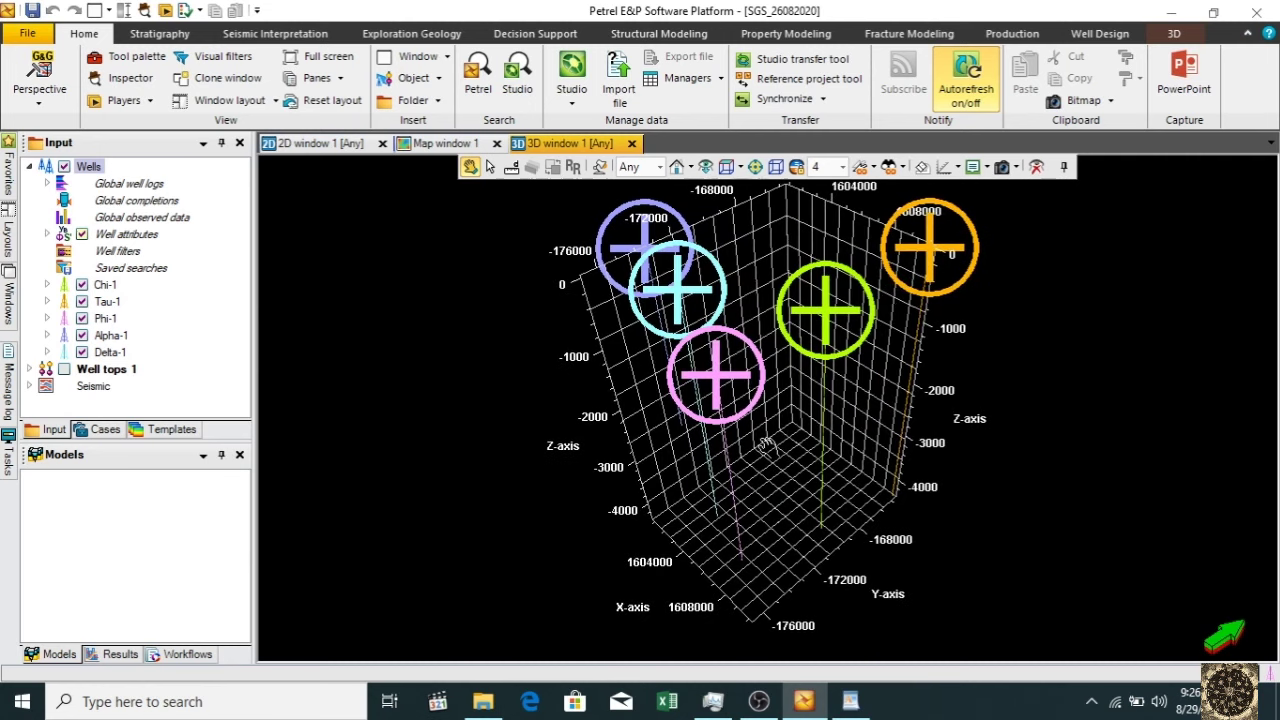
{"action": "left_click", "coordinate": [955, 168]}
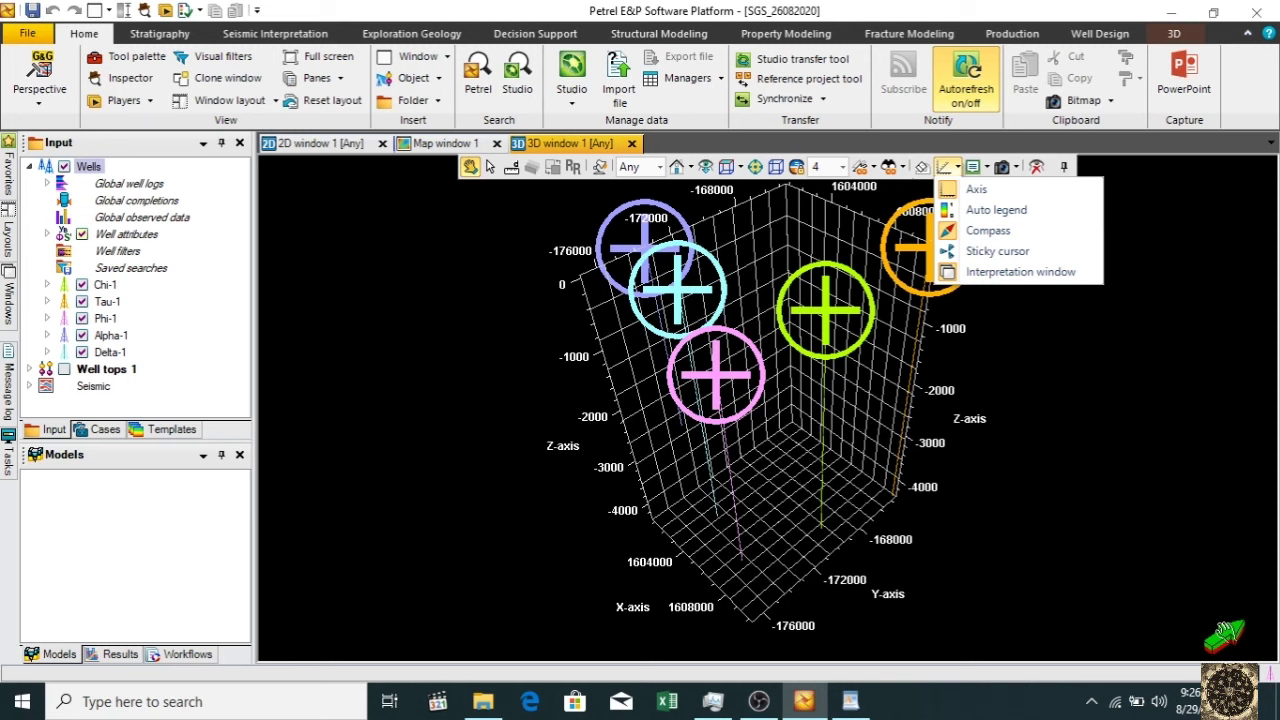
- Attach a new note with the text "abc" to the trajectory of well Chi-1 in the 3D window
{"action": "left_click", "coordinate": [986, 167]}
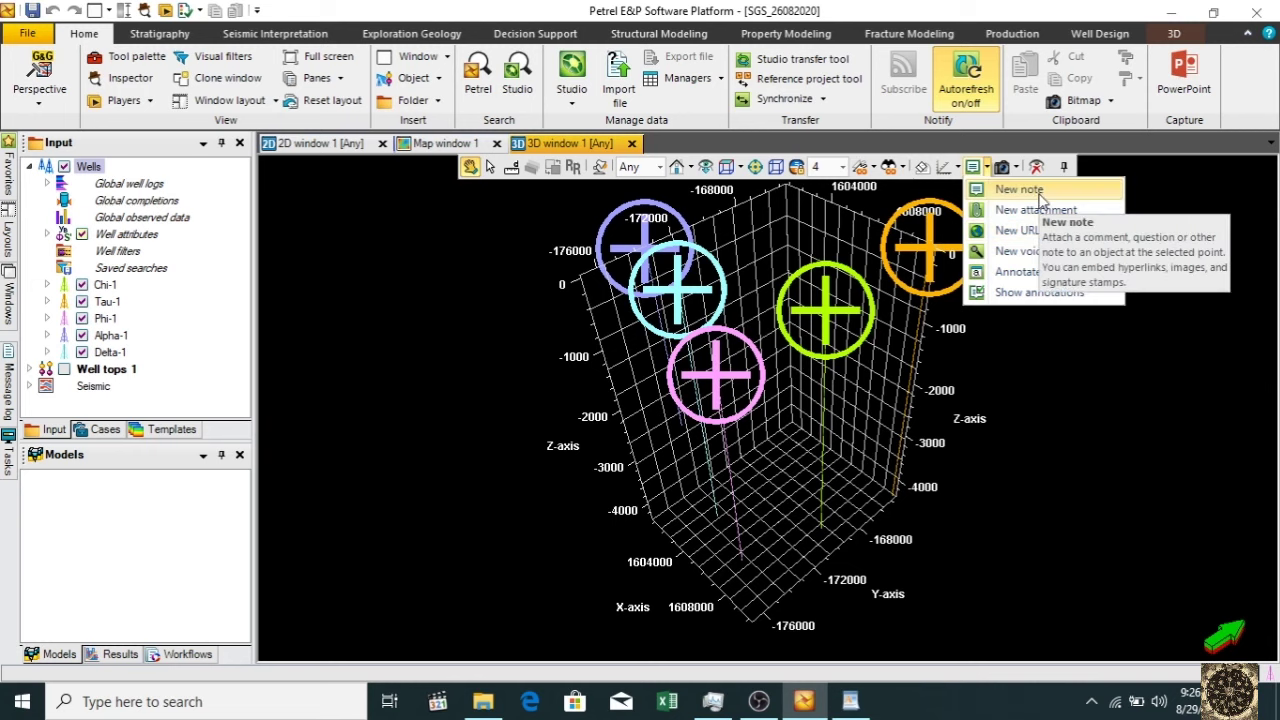
{"action": "left_click", "coordinate": [880, 370]}
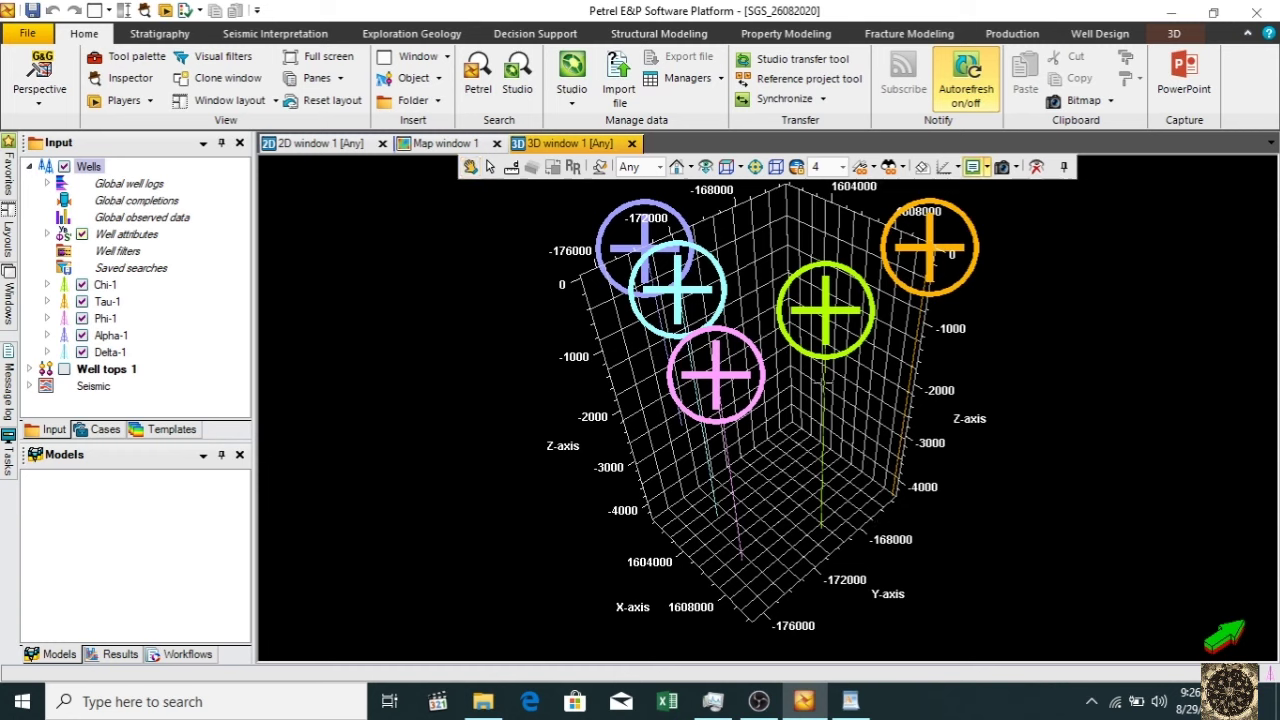
{"action": "left_click", "coordinate": [823, 381]}
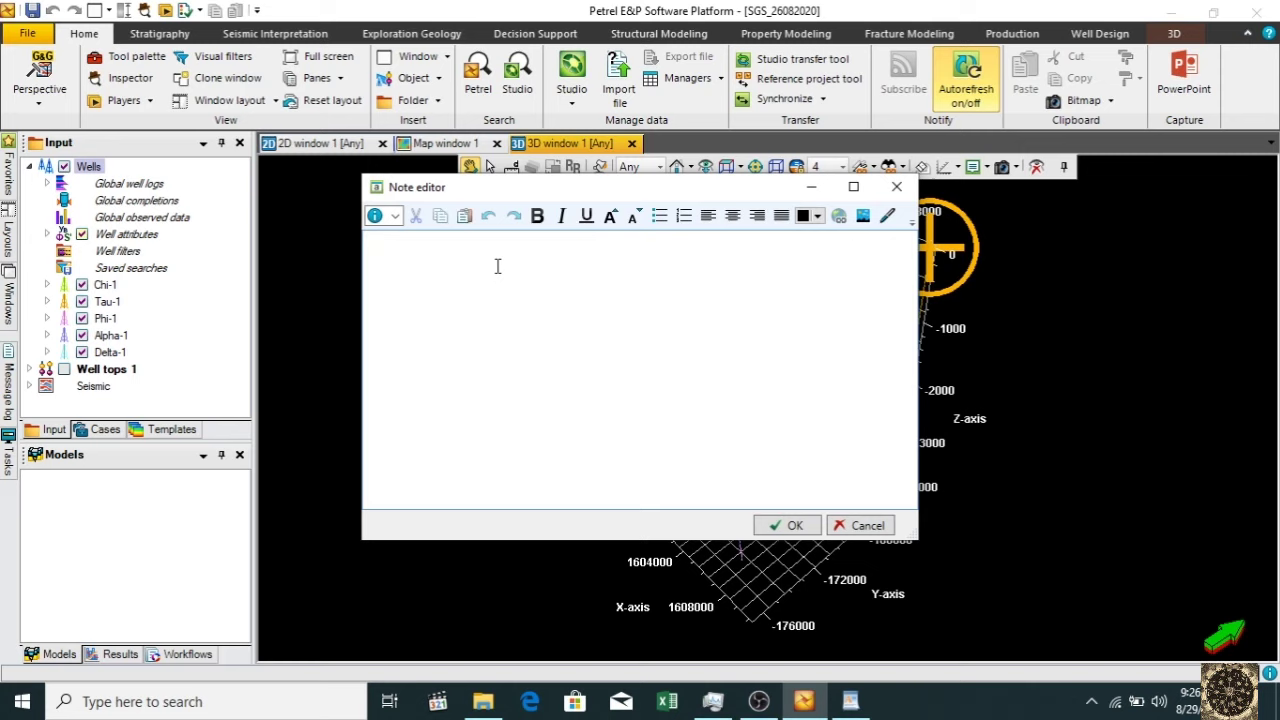
{"action": "type", "text": "abc"}
{"action": "left_click", "coordinate": [793, 527]}
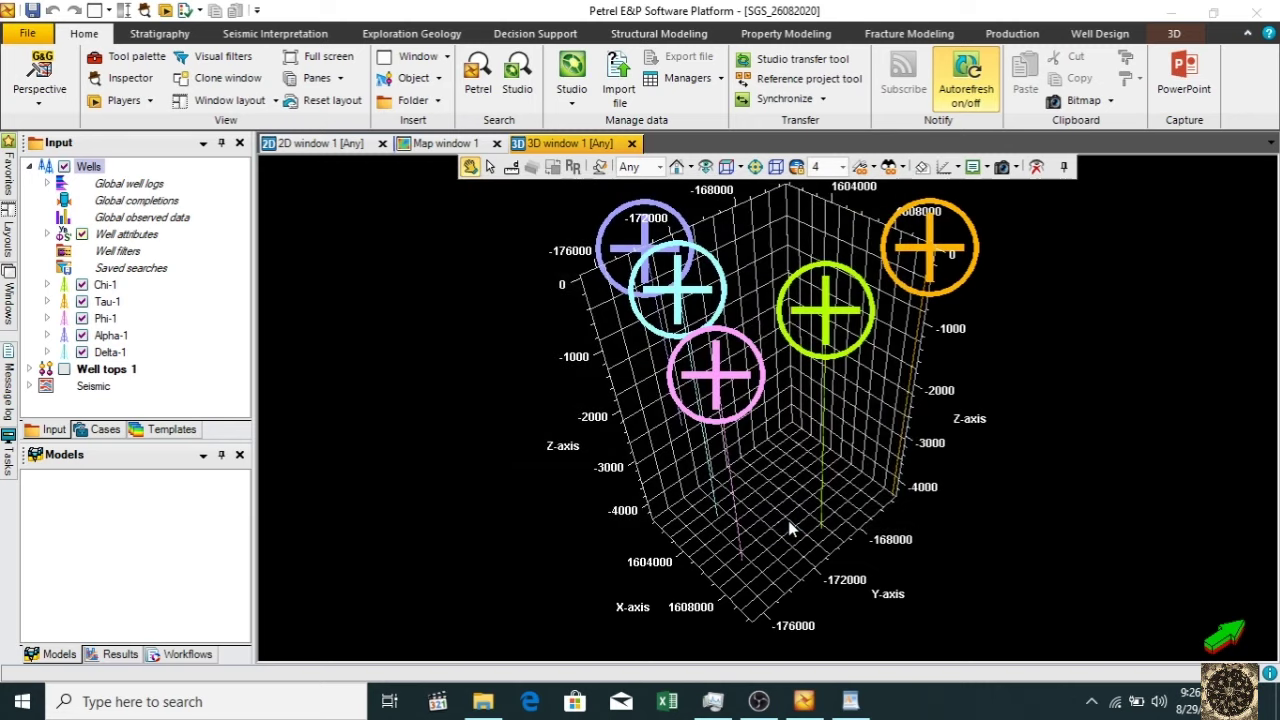
{"action": "left_click", "coordinate": [824, 437]}
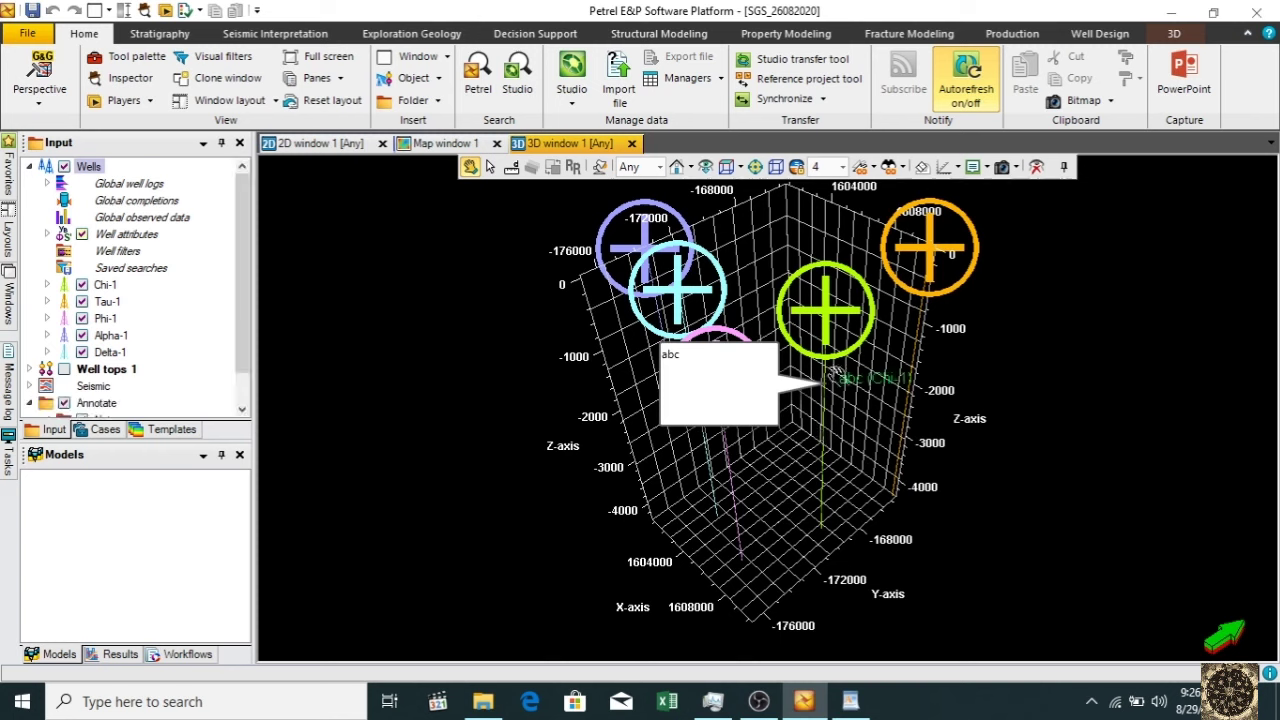
- Select the "abc" note attached to well Chi-1 and delete it
{"action": "mouse_move", "coordinate": [735, 385]}
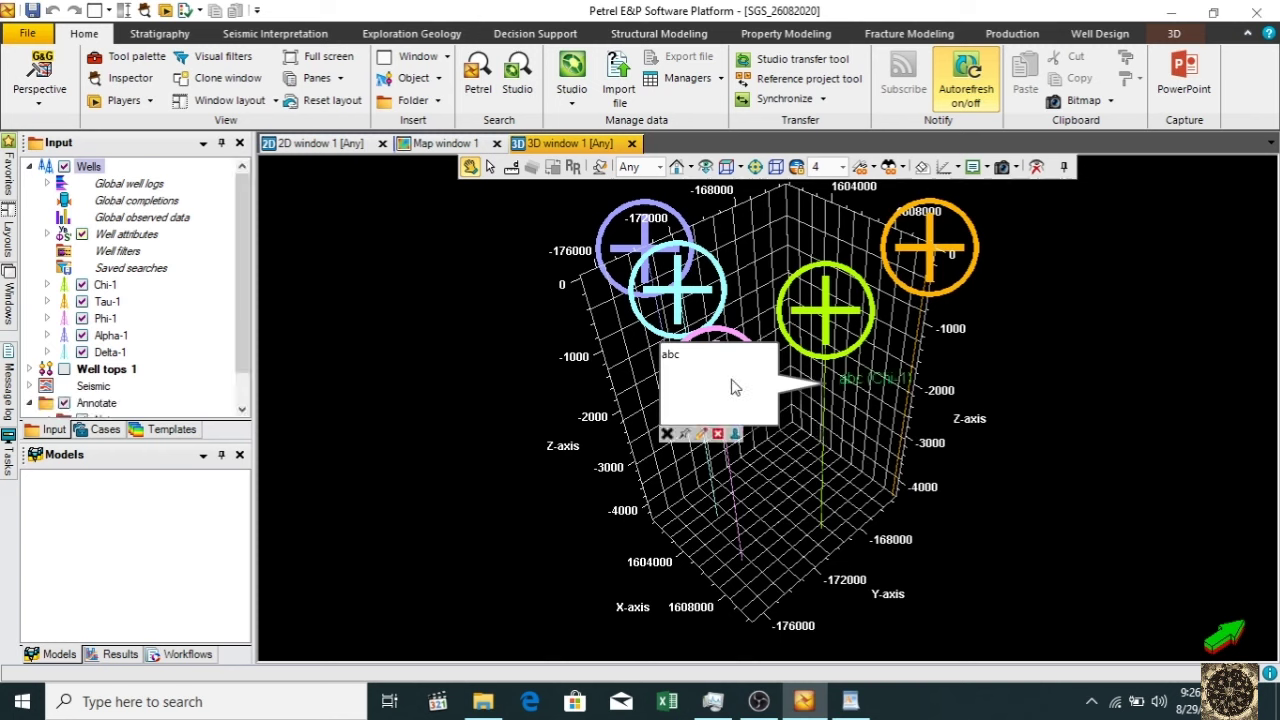
{"action": "left_click", "coordinate": [490, 166]}
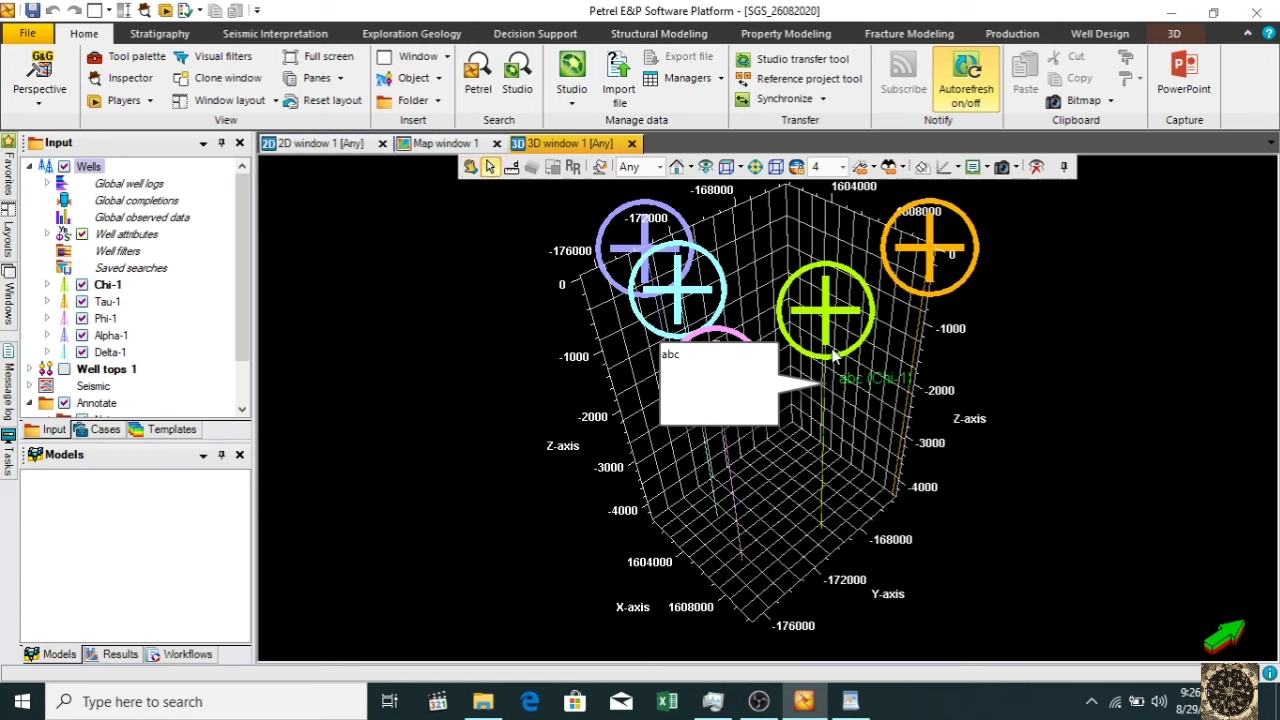
{"action": "left_click", "coordinate": [686, 371]}
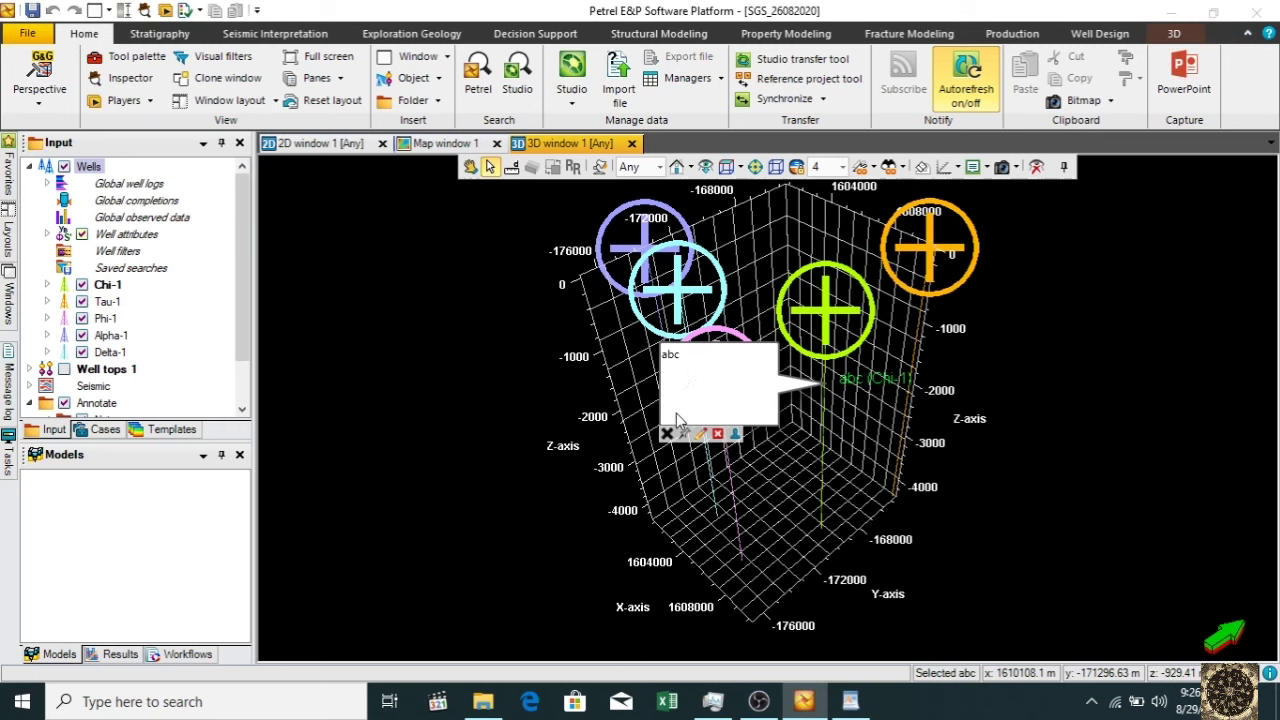
{"action": "left_click", "coordinate": [720, 436]}
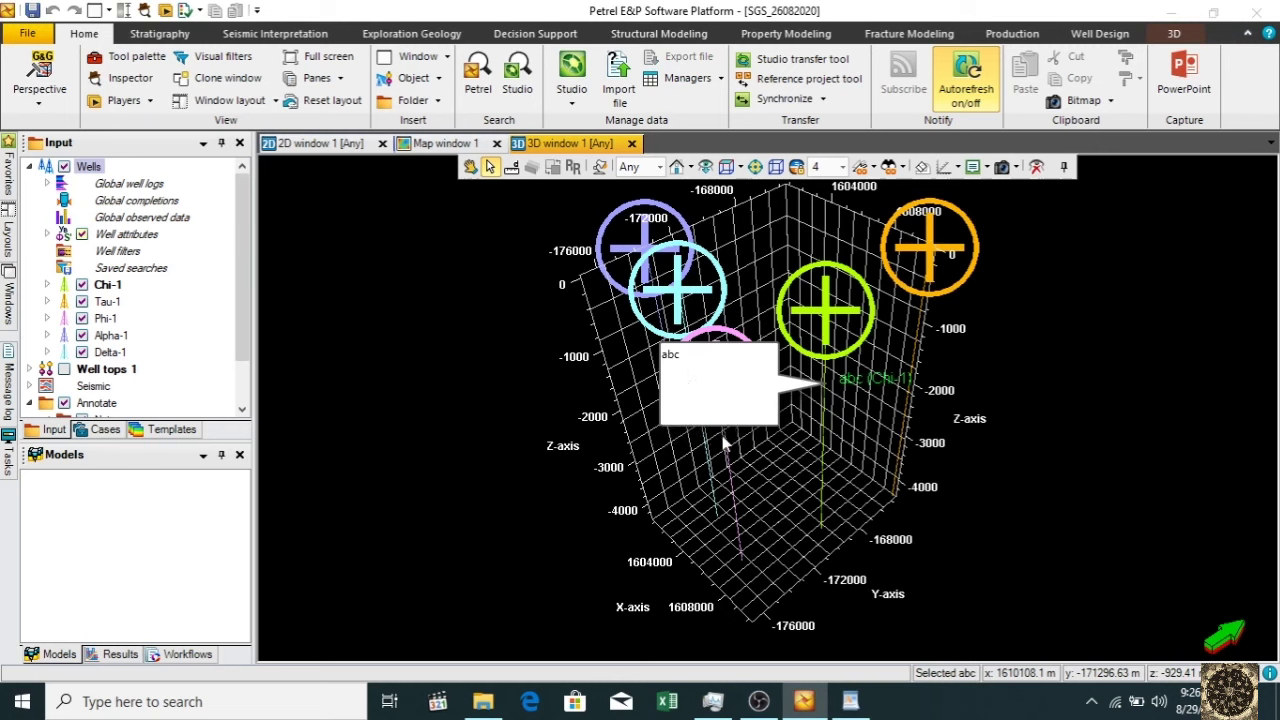
{"action": "left_click", "coordinate": [697, 425]}
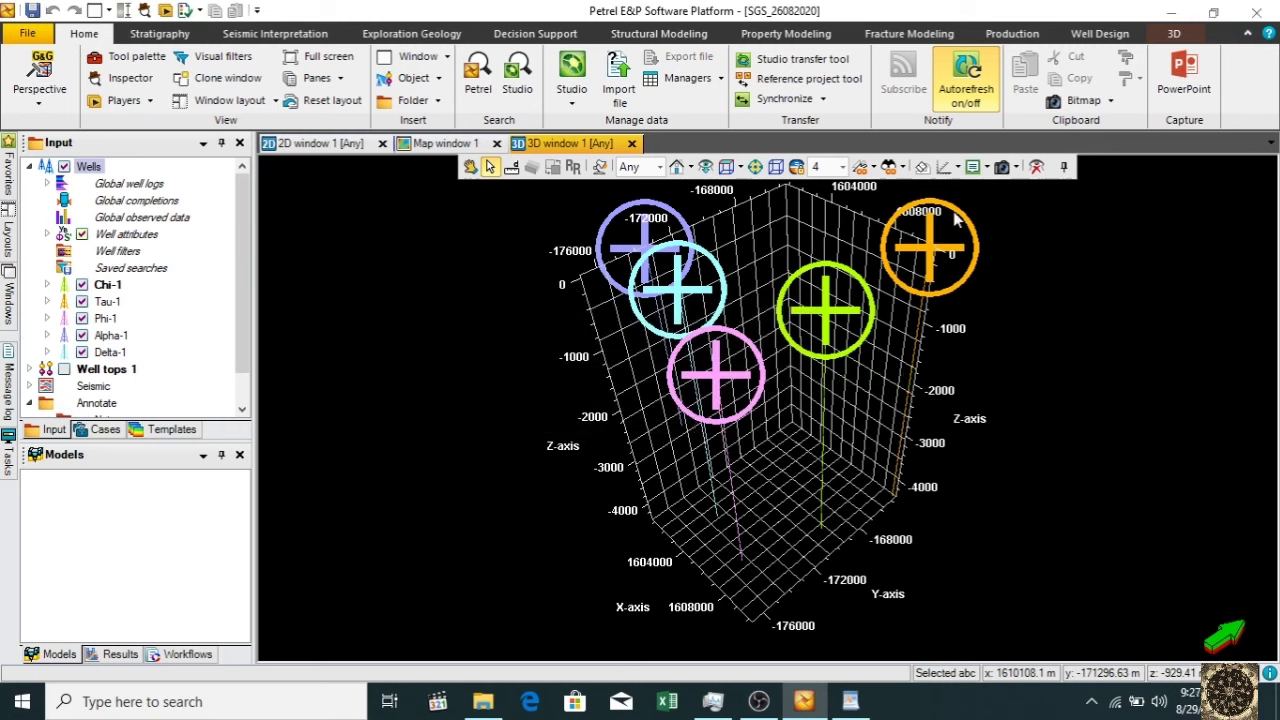
- Review the file types available for exporting the 3D window's graphics and close the export without saving
{"action": "left_click", "coordinate": [1017, 168]}
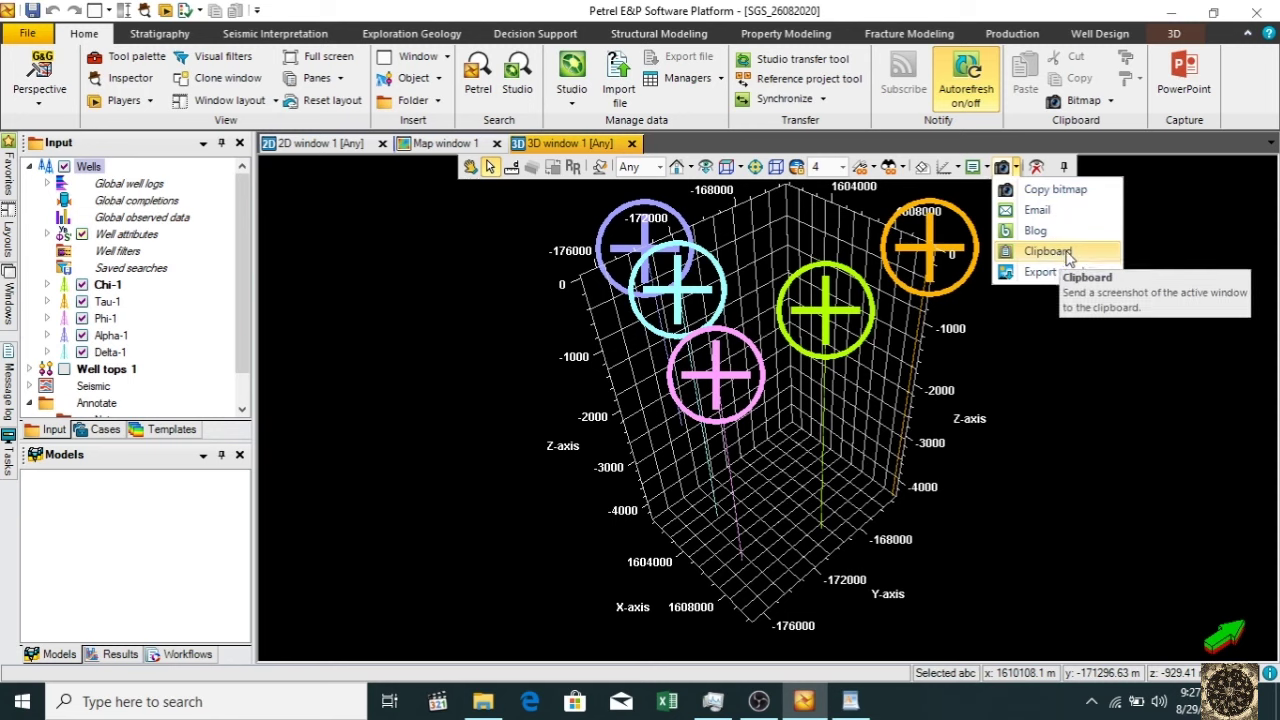
{"action": "left_click", "coordinate": [1052, 270]}
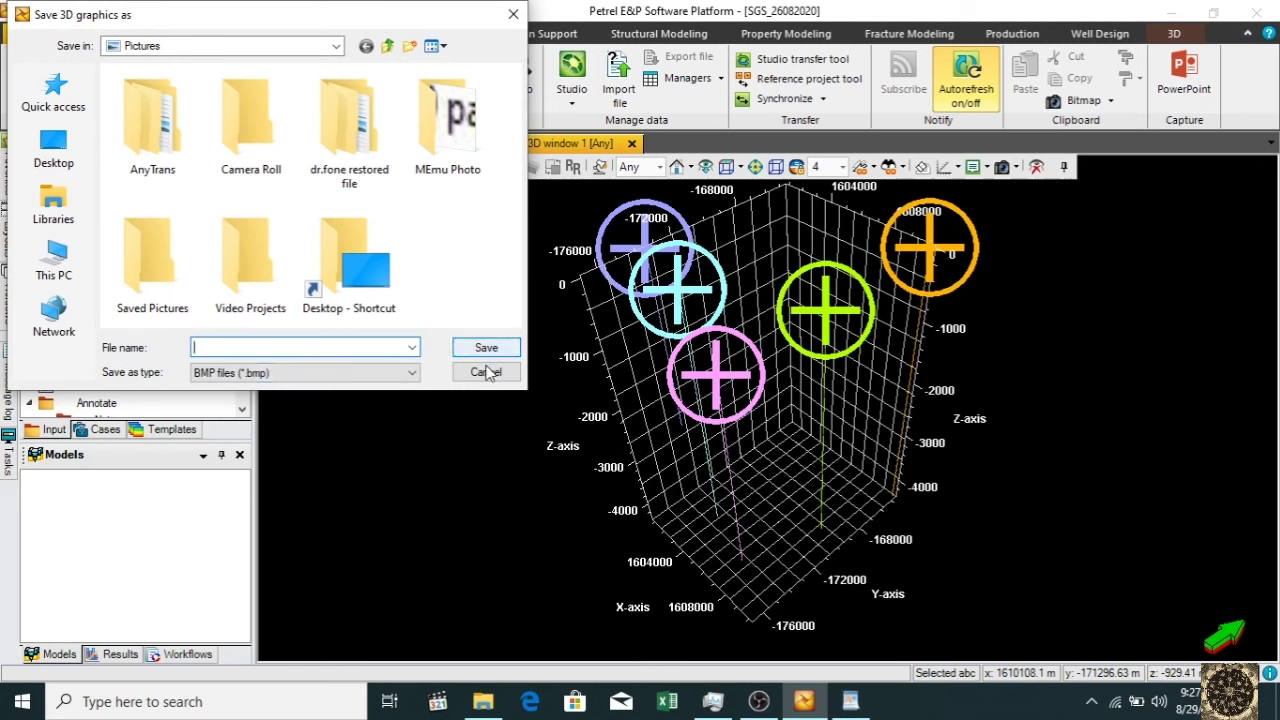
{"action": "left_click", "coordinate": [377, 373]}
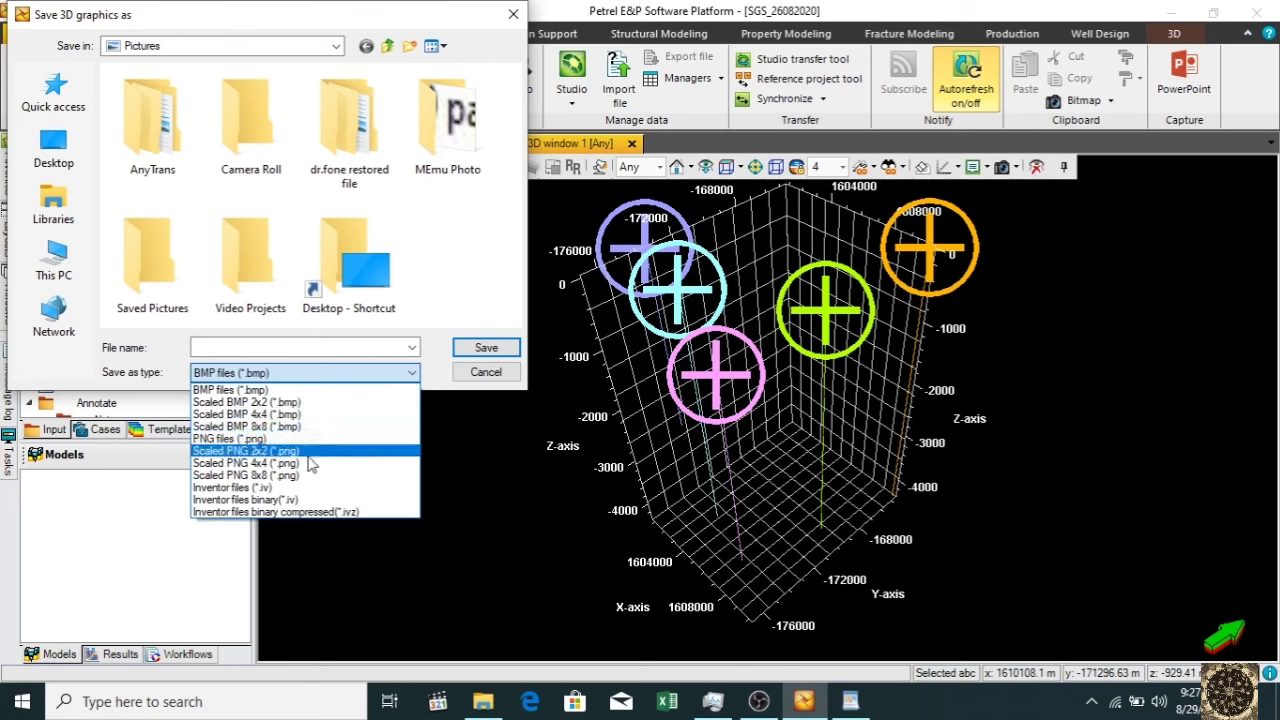
{"action": "left_click", "coordinate": [511, 381]}
{"action": "left_click", "coordinate": [509, 374]}
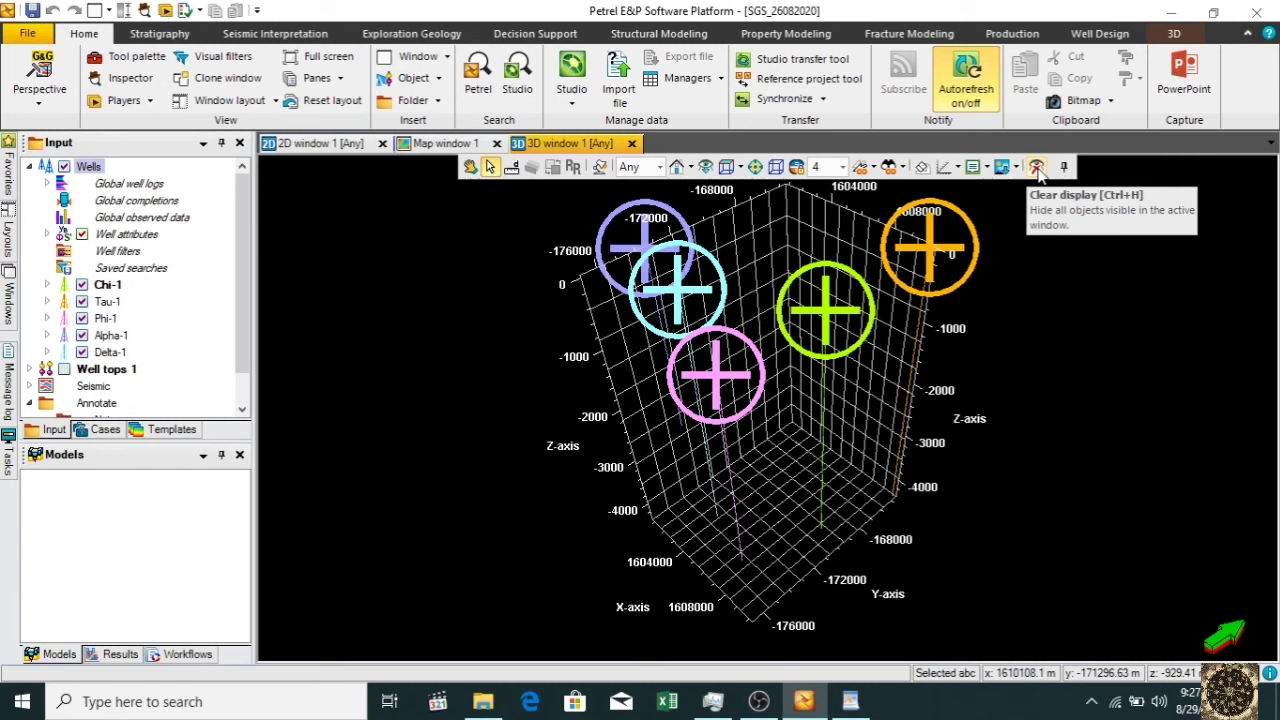
- Clear all displayed objects from the 3D window and display the wells again
{"action": "left_click", "coordinate": [1037, 168]}
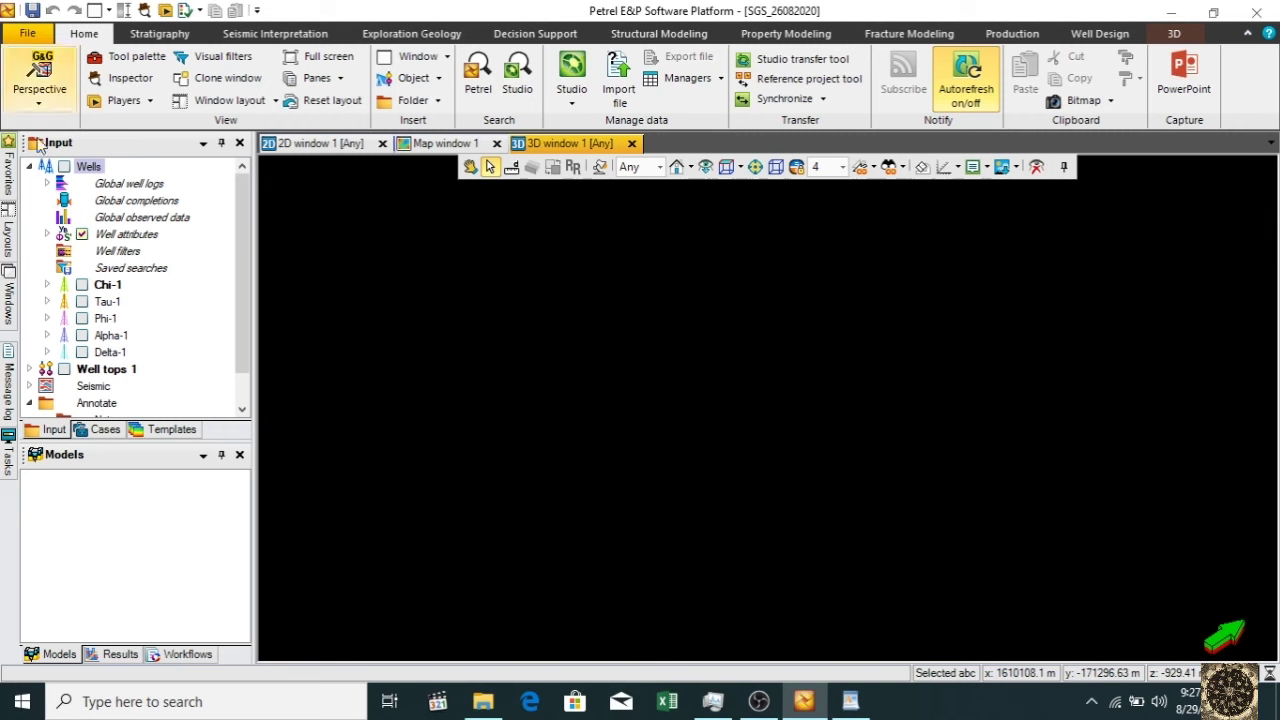
{"action": "left_click", "coordinate": [64, 168]}
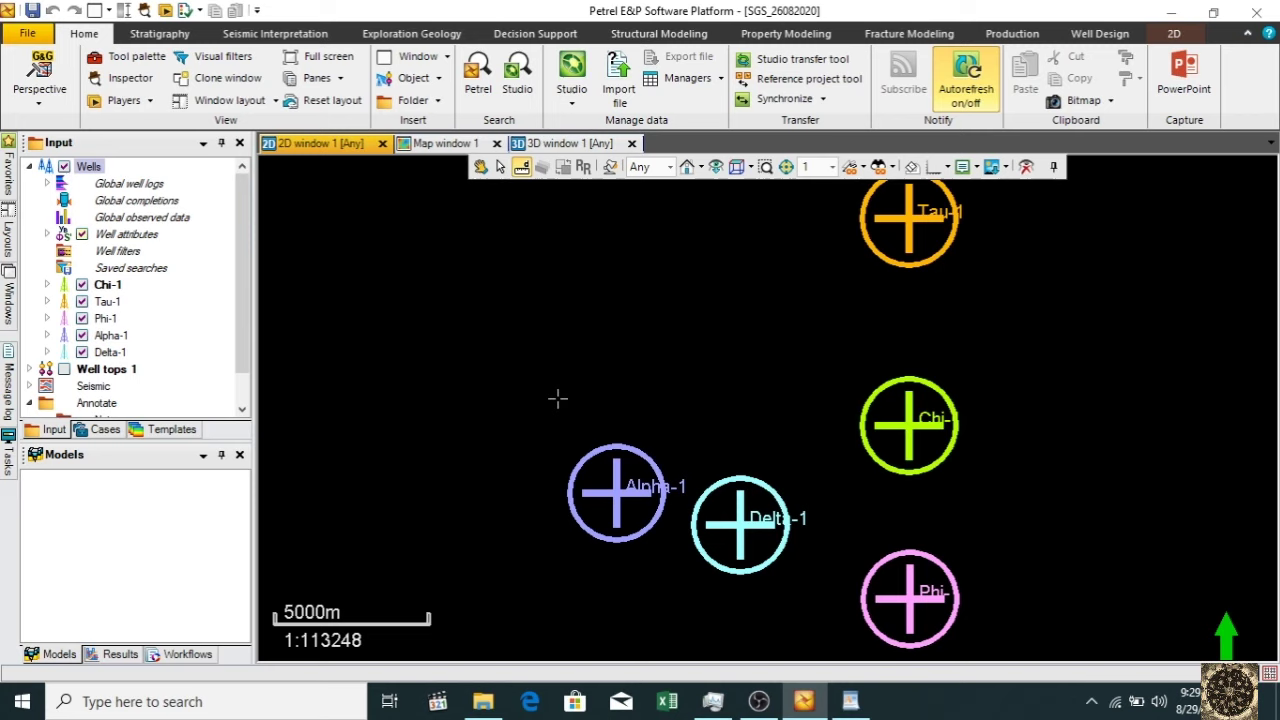
- Select well Delta-1 in the project data and open the Deviation Surveys folder inside Wells in File Explorer
{"action": "left_click", "coordinate": [122, 354]}
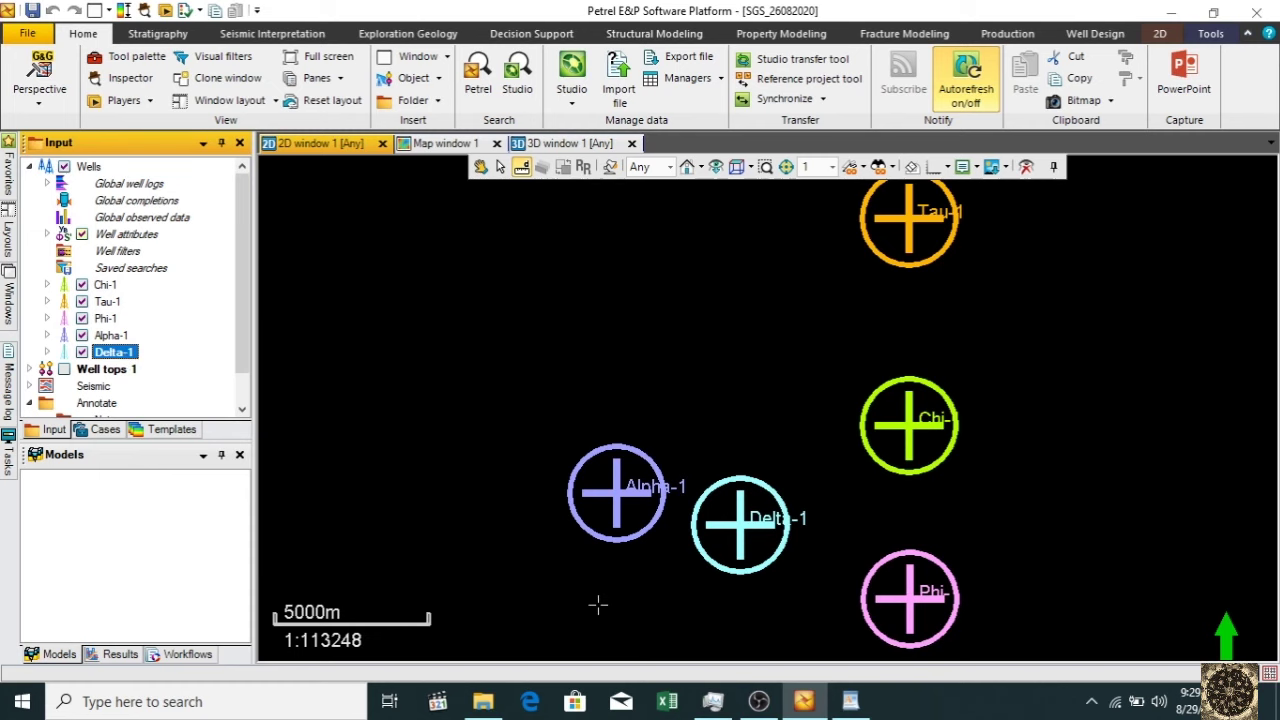
{"action": "left_click", "coordinate": [488, 615]}
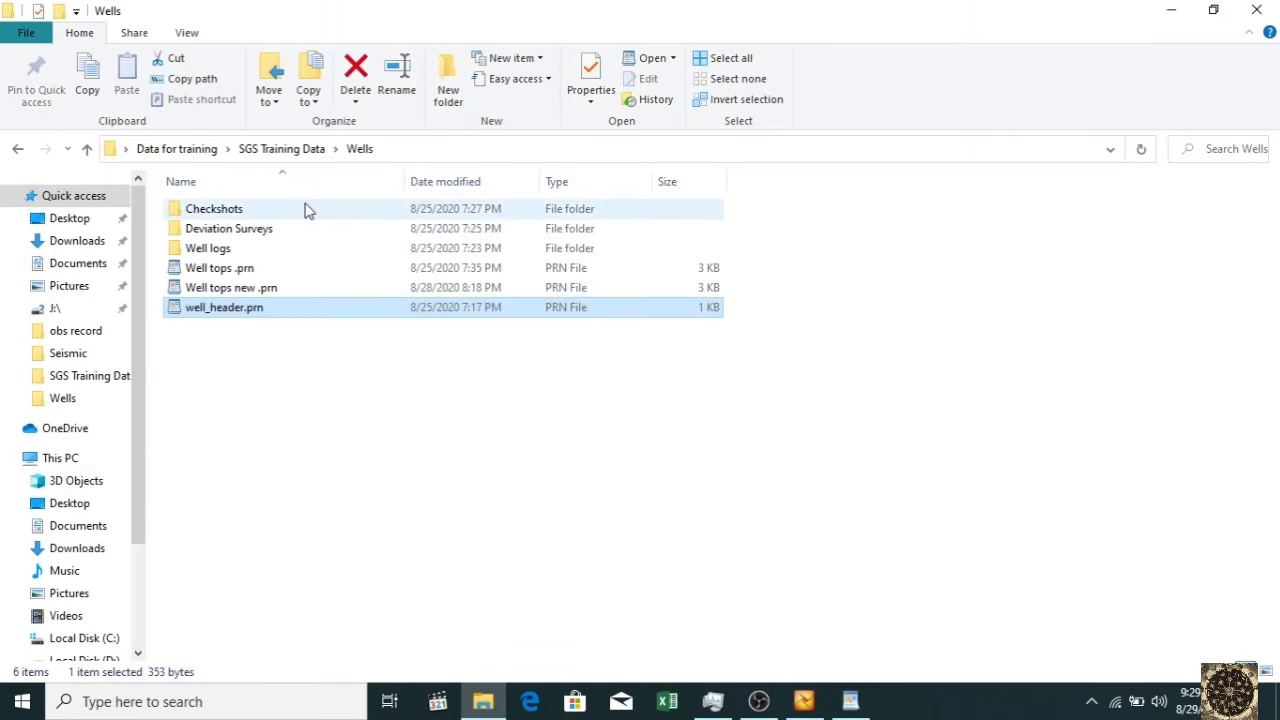
{"action": "double_click", "coordinate": [279, 229]}
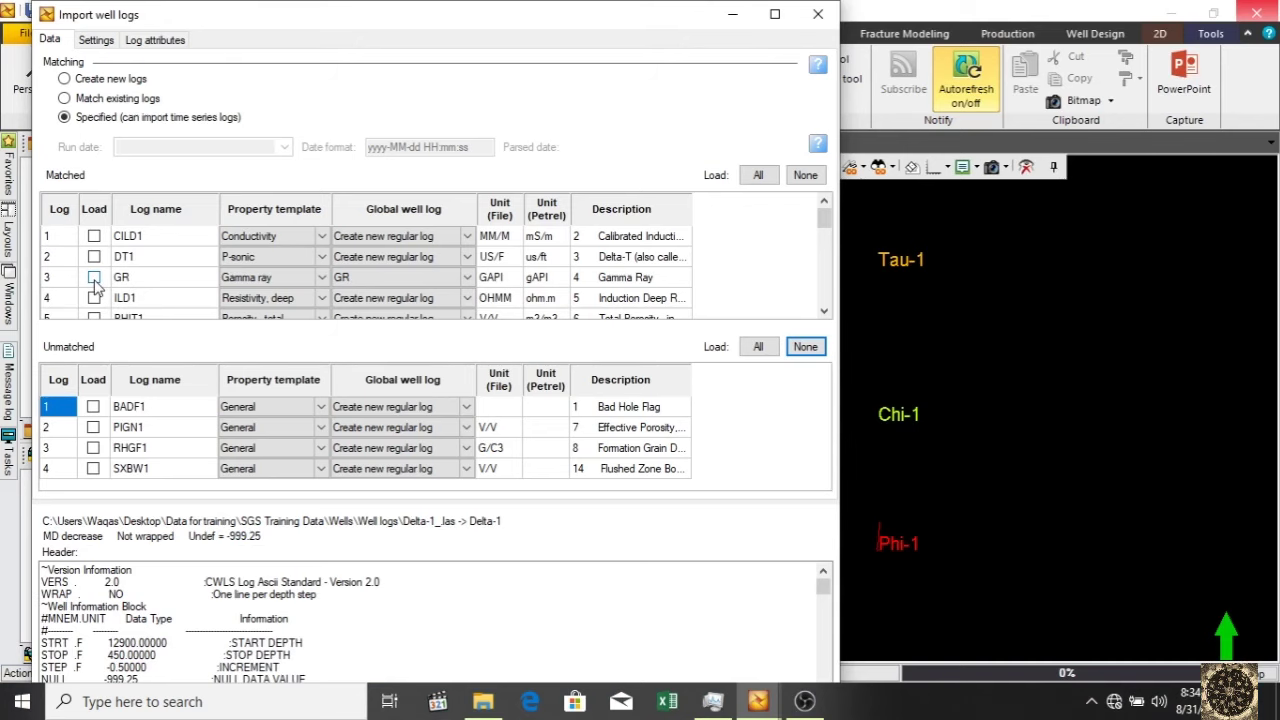
- Import only the GR log from Delta-1_.las into well Delta-1, using the Gamma ray template and the GR global well log
{"action": "left_click", "coordinate": [94, 278]}
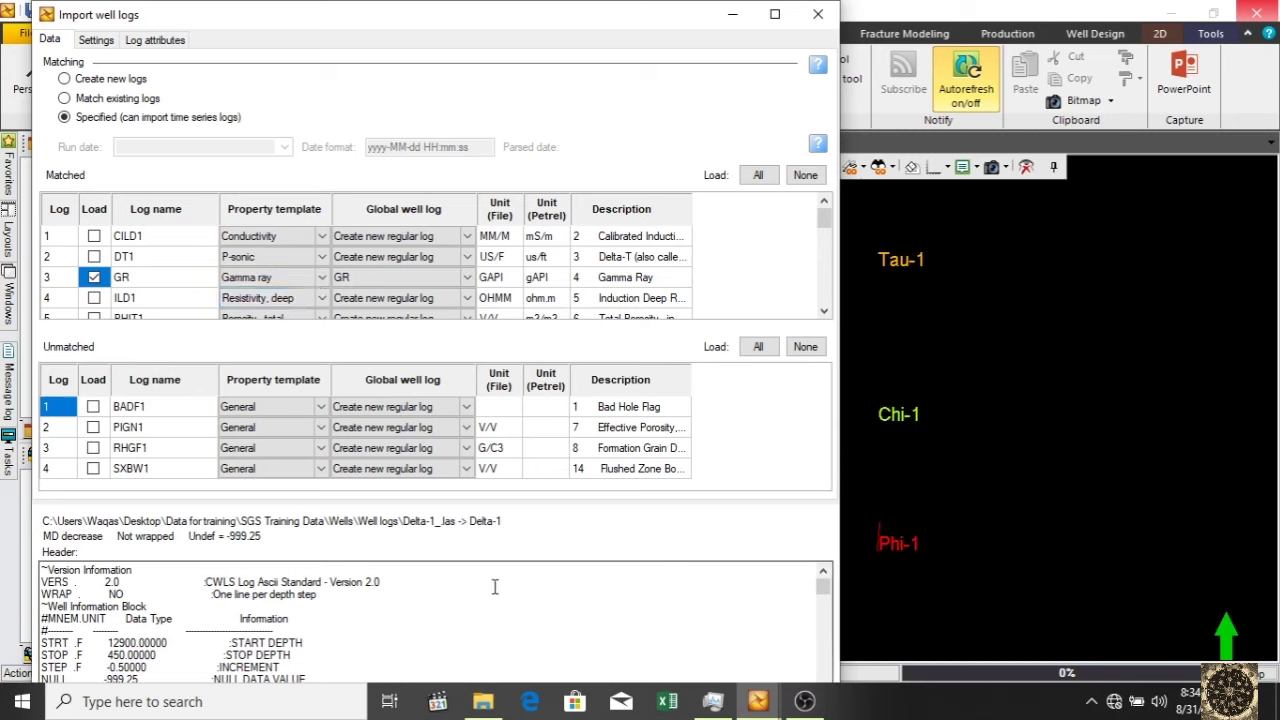
{"action": "scroll", "coordinate": [491, 588], "scroll_direction": "down", "scroll_amount": 12}
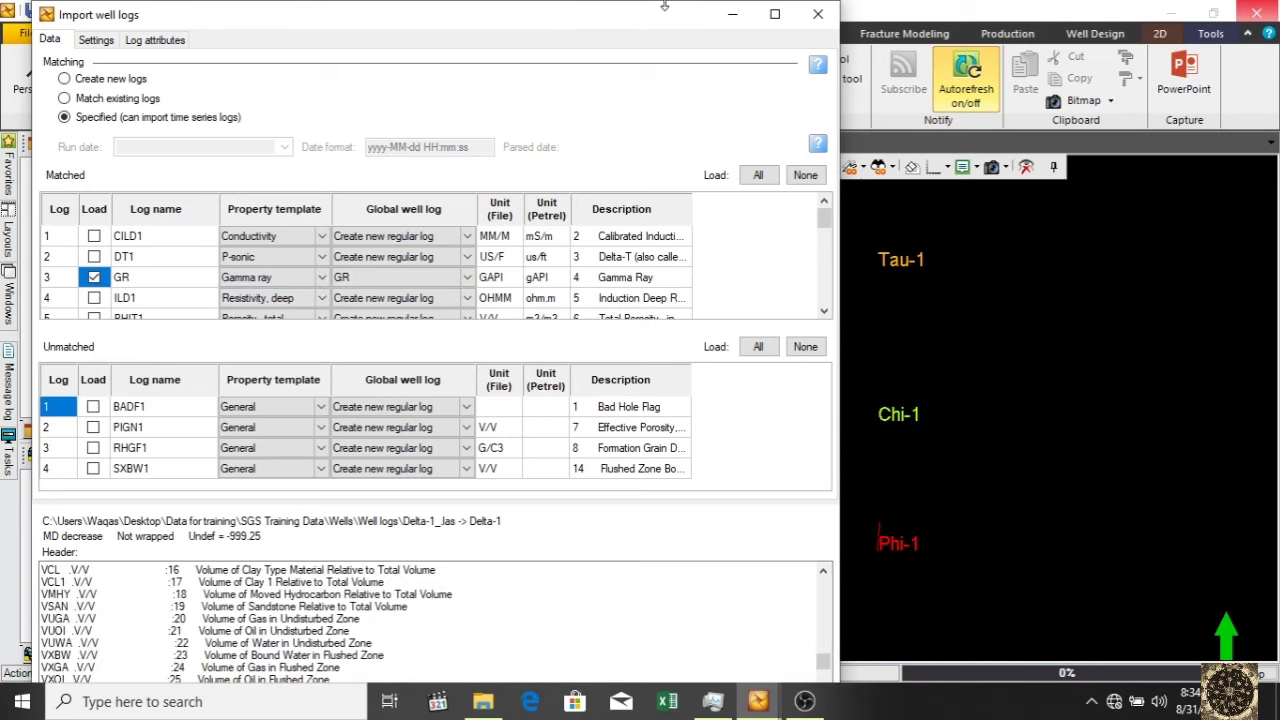
{"action": "left_click", "coordinate": [775, 14]}
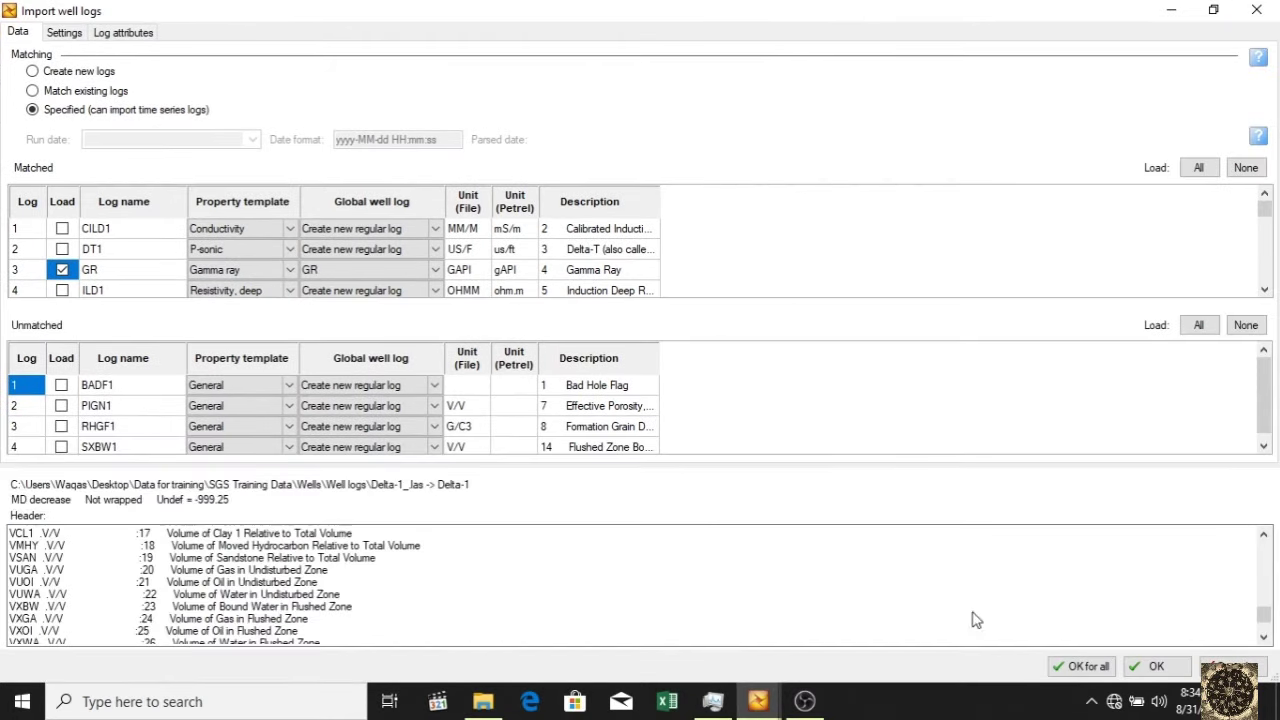
{"action": "left_click", "coordinate": [1153, 666]}
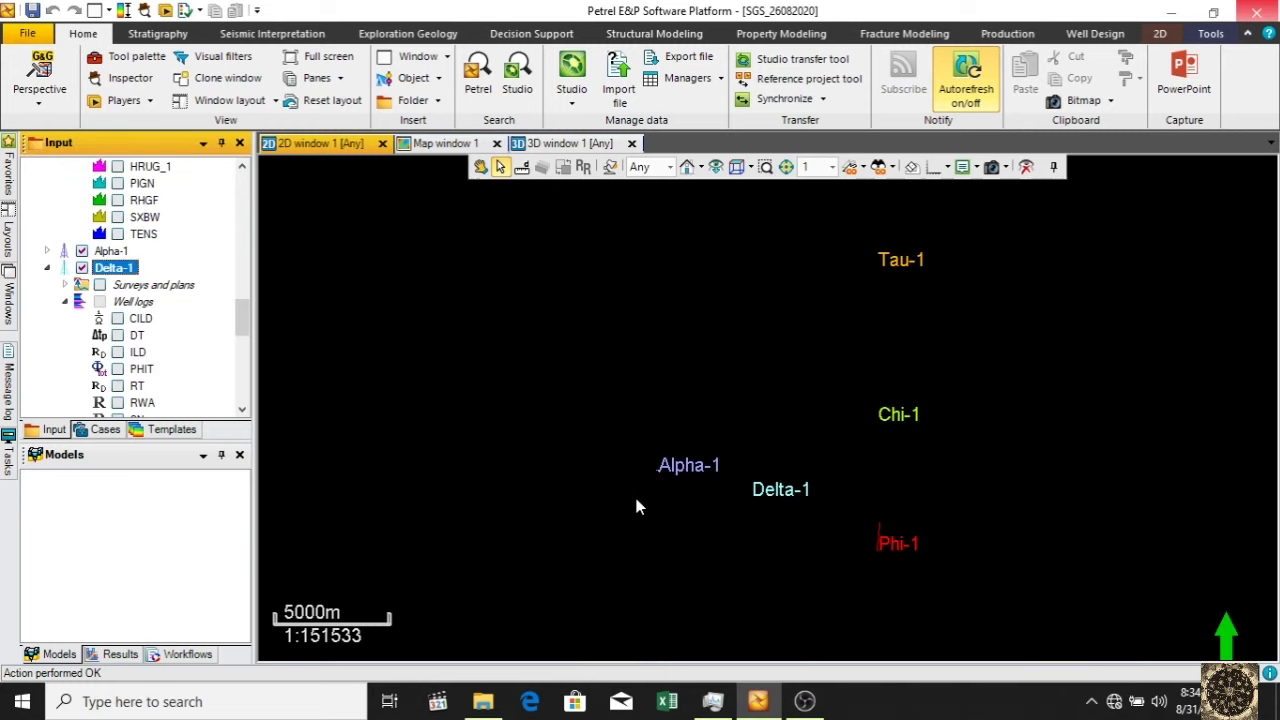
- Open the spreadsheet of Delta-1's GR log, examine its gamma values along the measured depths, and close it
{"action": "left_click_drag", "start_coordinate": [243, 320], "coordinate": [243, 383]}
{"action": "left_click", "coordinate": [138, 322]}
{"action": "right_click", "coordinate": [138, 322]}
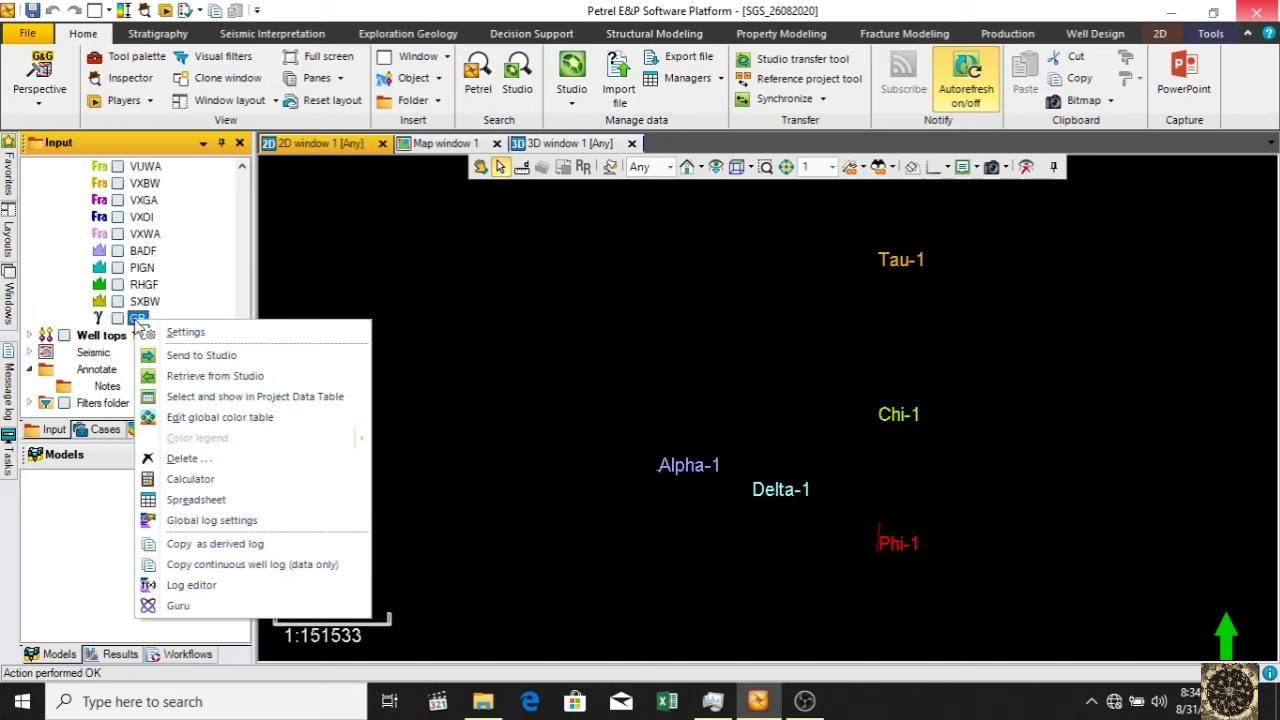
{"action": "left_click", "coordinate": [198, 505]}
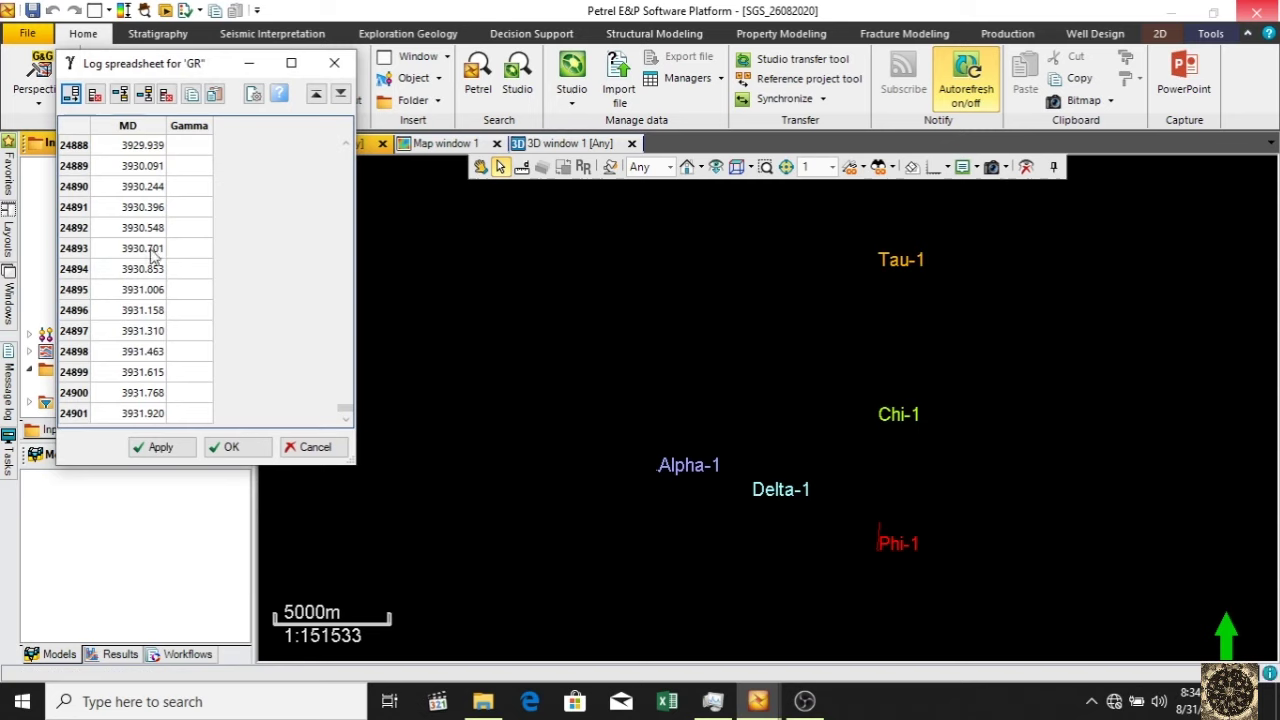
{"action": "scroll", "coordinate": [200, 292], "scroll_direction": "up", "scroll_amount": 13}
{"action": "scroll", "coordinate": [200, 292], "scroll_direction": "up", "scroll_amount": 13}
{"action": "scroll", "coordinate": [200, 292], "scroll_direction": "up", "scroll_amount": 11}
{"action": "scroll", "coordinate": [200, 292], "scroll_direction": "up", "scroll_amount": 13}
{"action": "scroll", "coordinate": [200, 292], "scroll_direction": "up", "scroll_amount": 4}
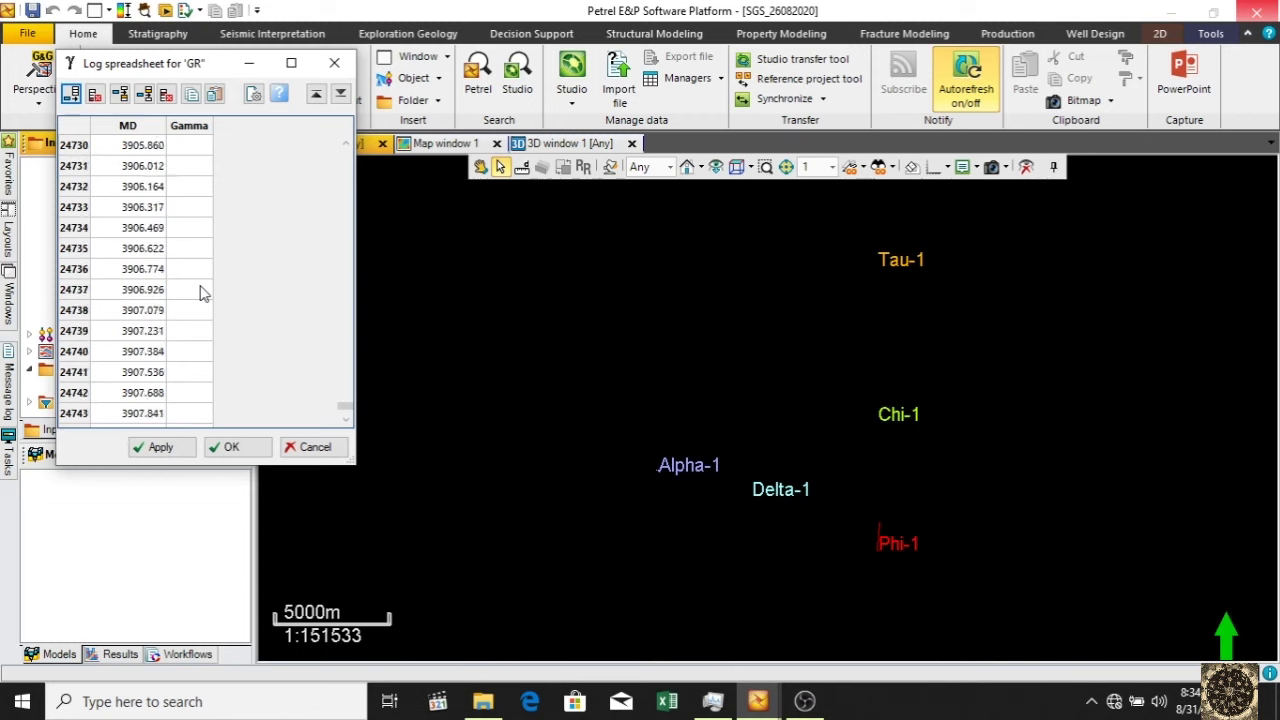
{"action": "left_click", "coordinate": [326, 452]}
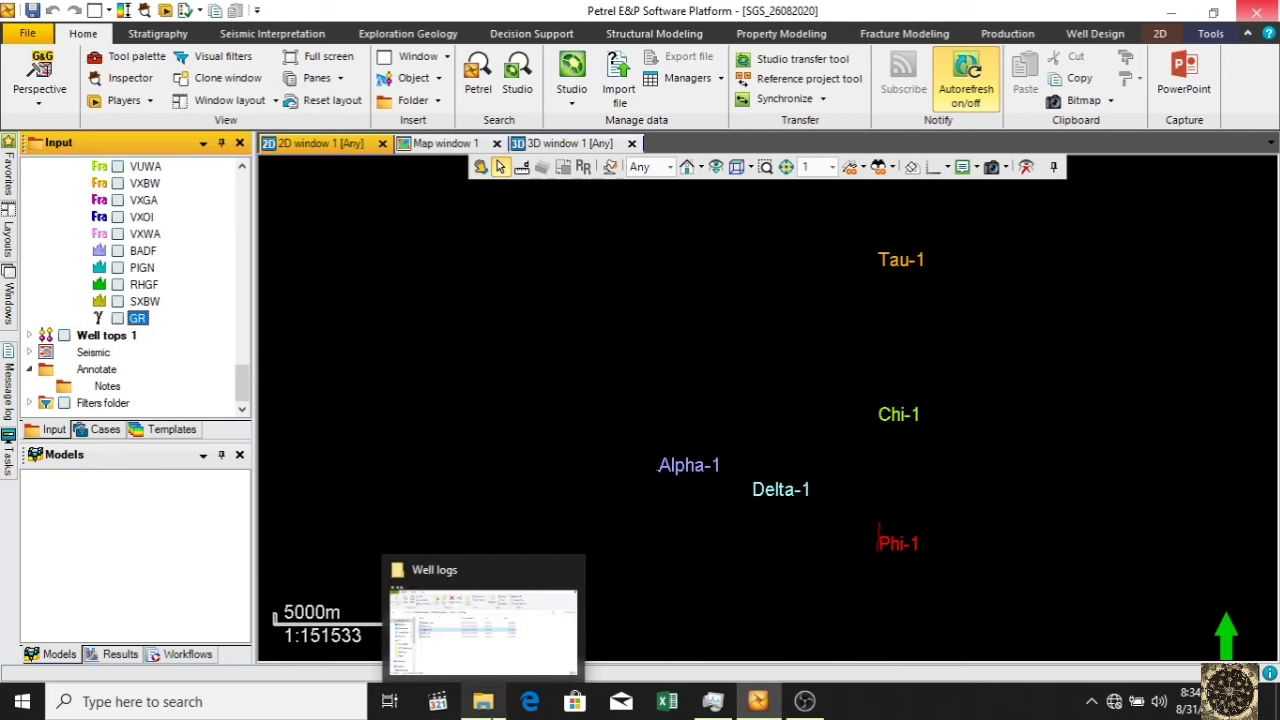
- Bring up the Well logs folder, start Excel with a blank workbook, and place its window beside the folder
{"action": "left_click", "coordinate": [483, 701]}
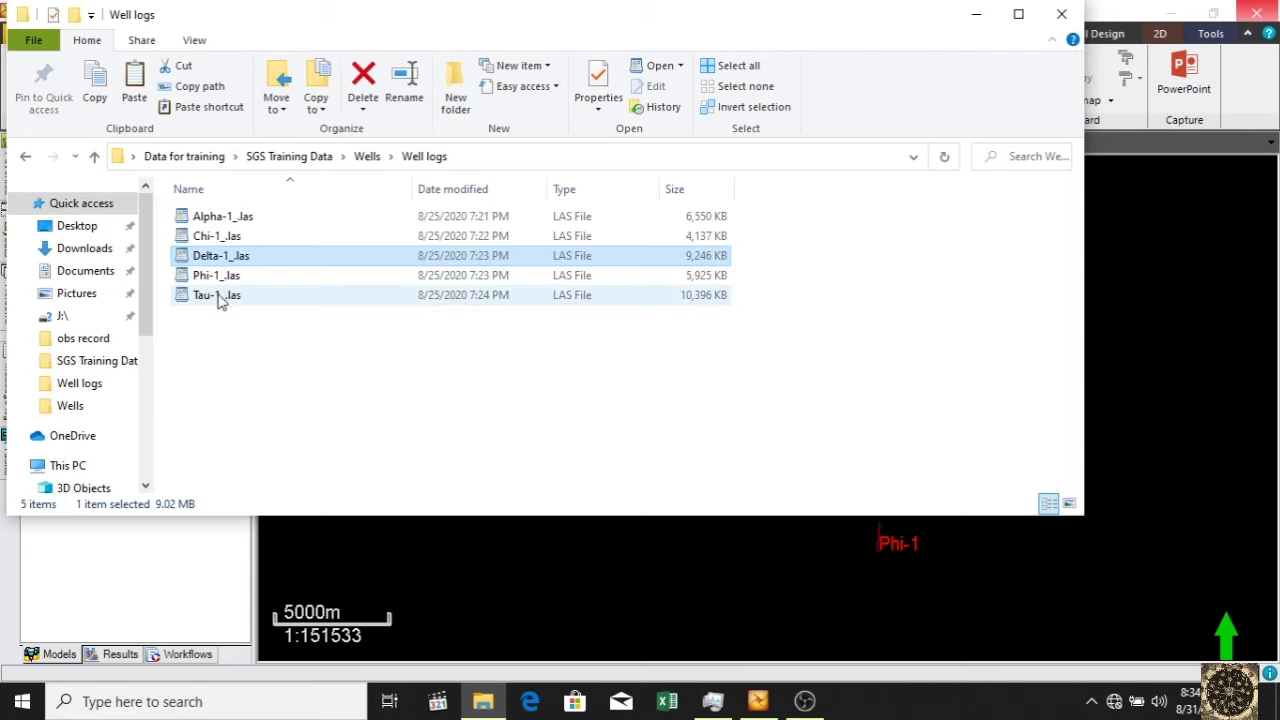
{"action": "right_click", "coordinate": [216, 260]}
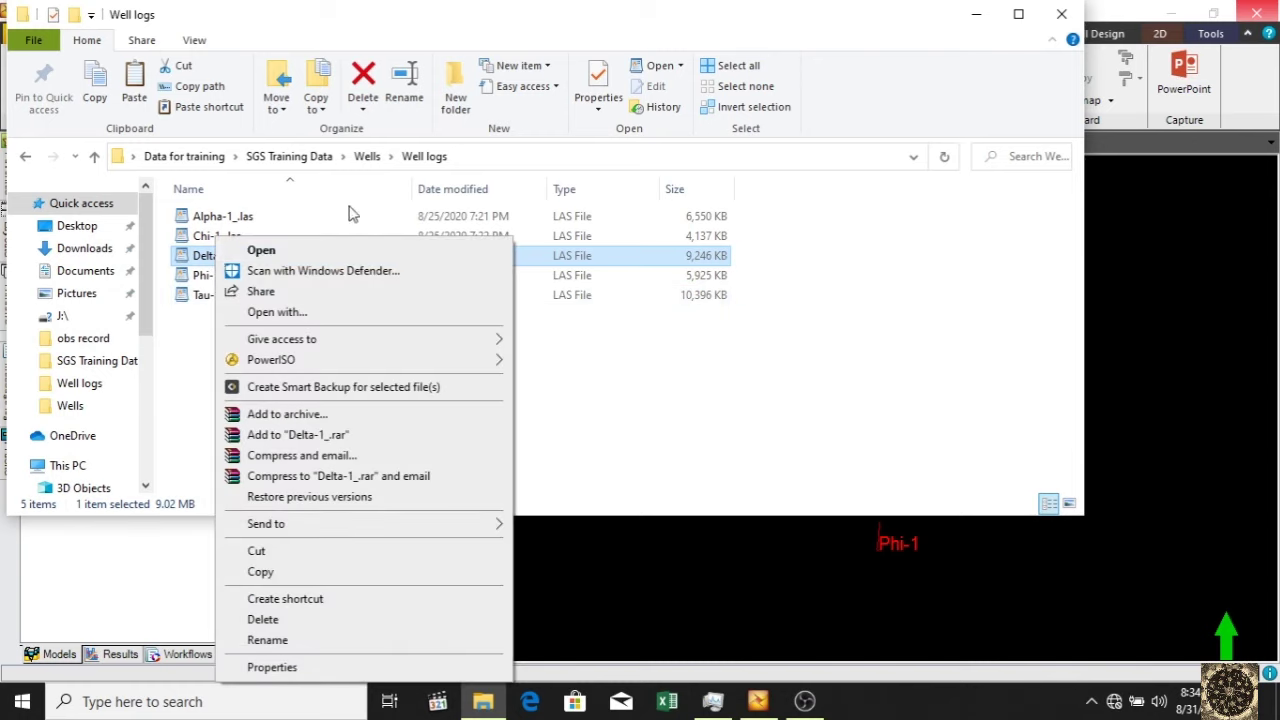
{"action": "left_click", "coordinate": [645, 314]}
{"action": "left_click", "coordinate": [664, 702]}
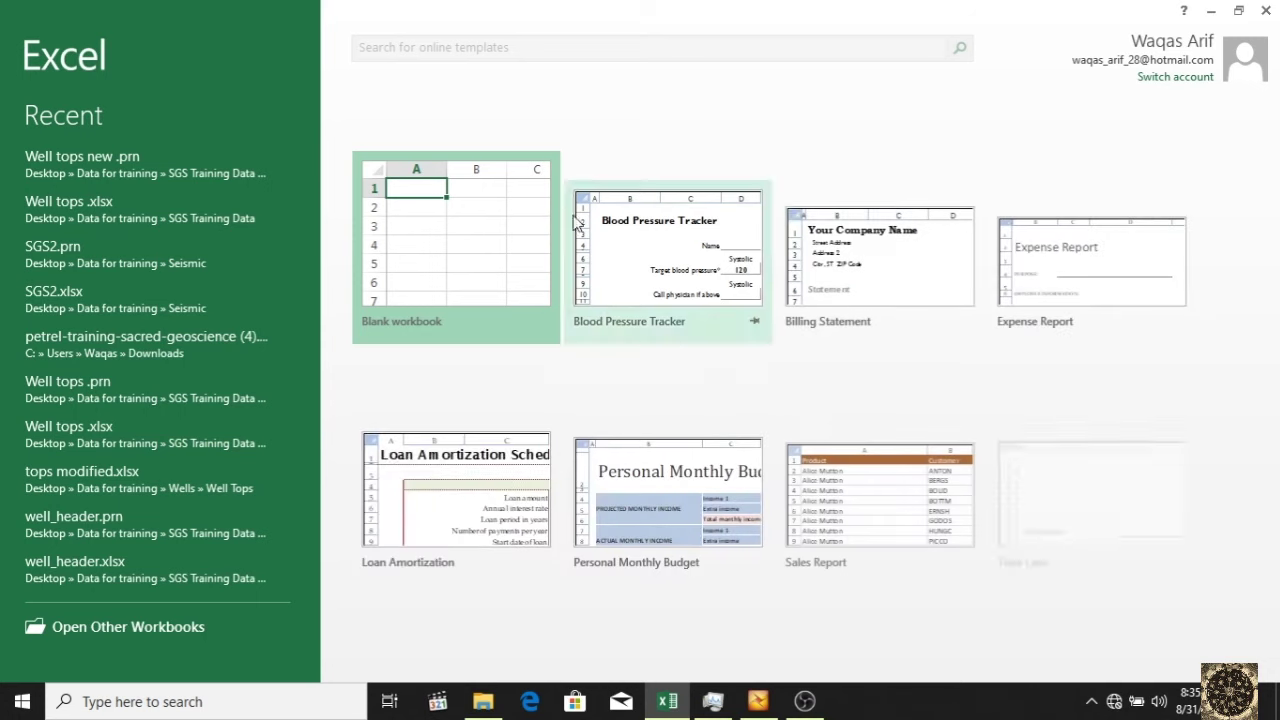
{"action": "left_click", "coordinate": [375, 298]}
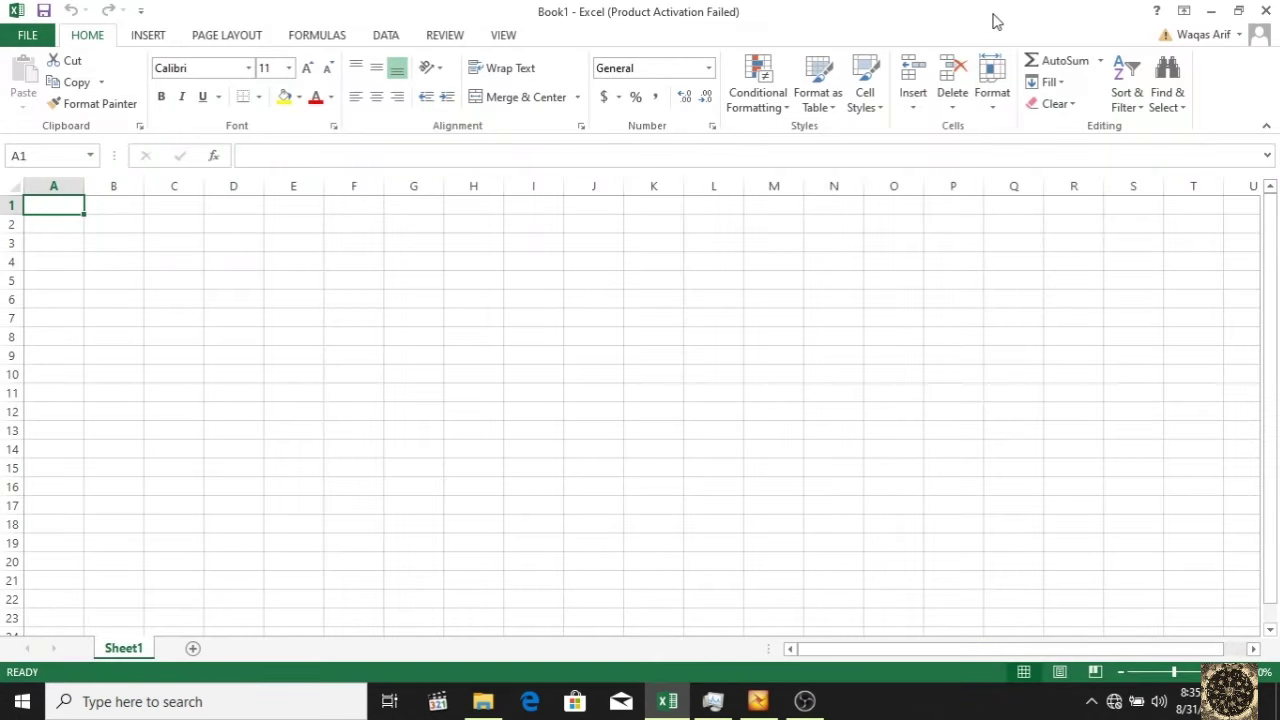
{"action": "left_click_drag", "start_coordinate": [995, 20], "coordinate": [985, 108]}
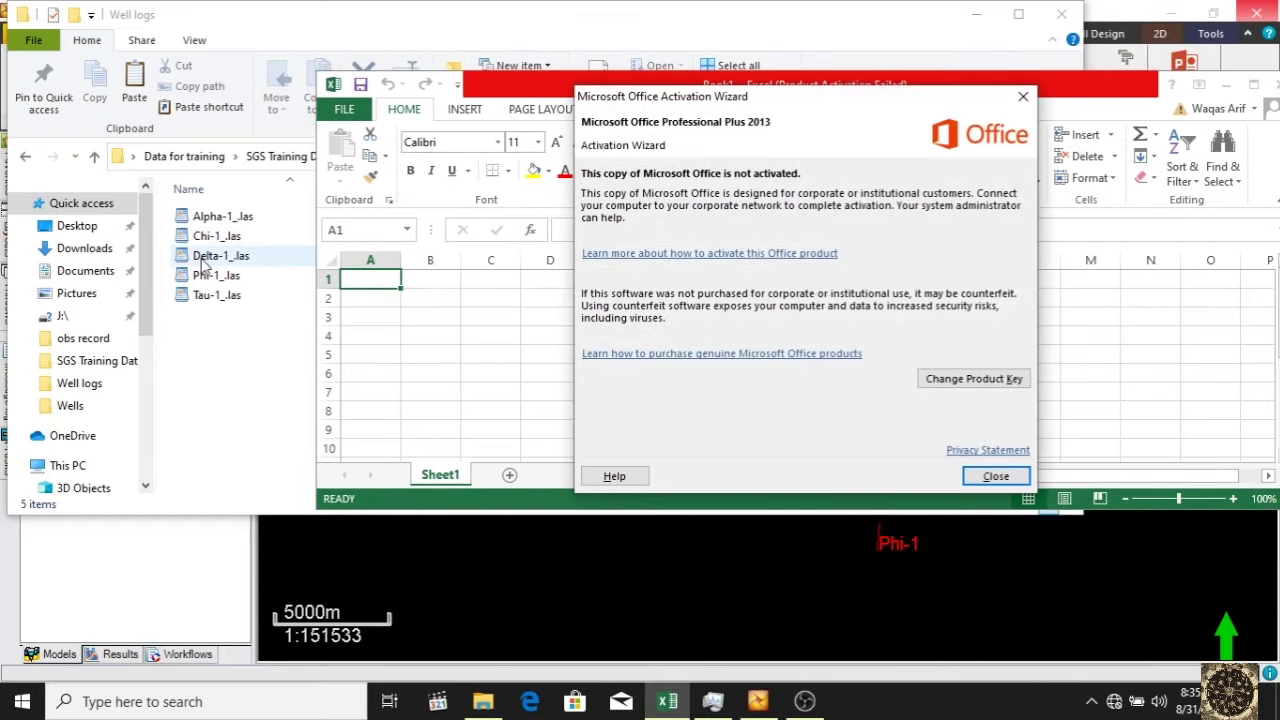
{"action": "left_click", "coordinate": [996, 476]}
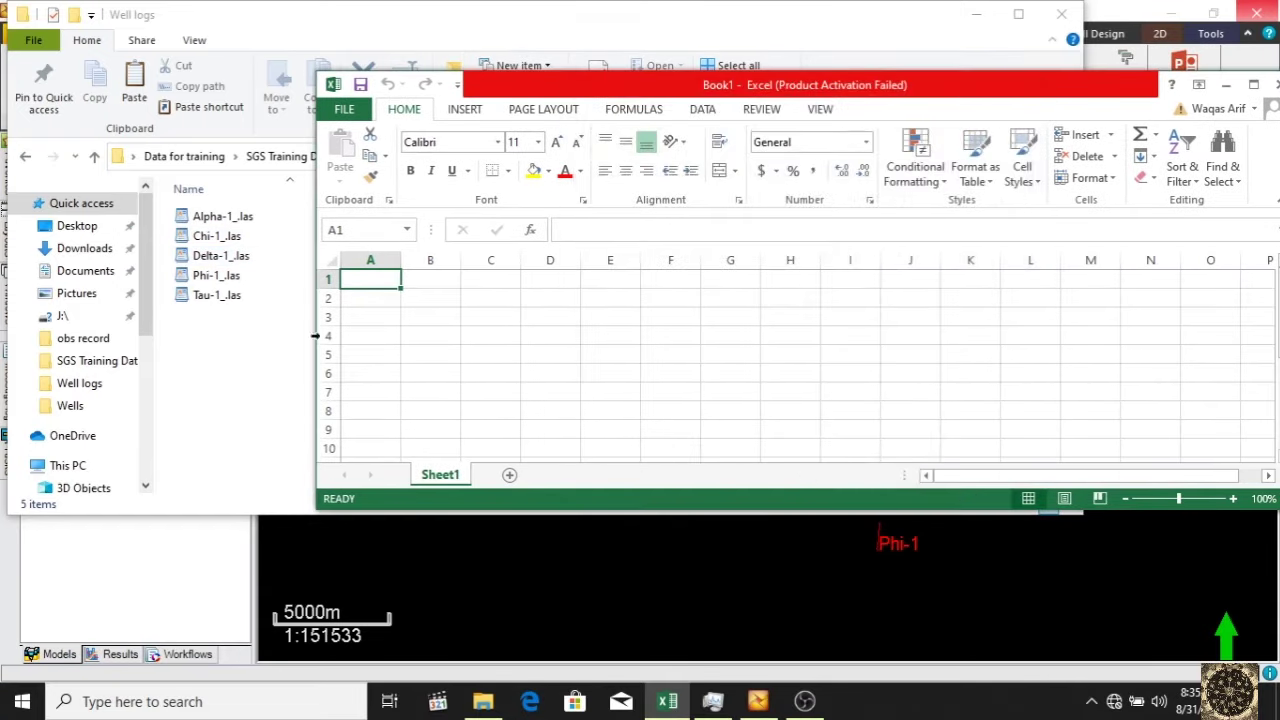
- Open Delta-1_.las from the Well logs folder in Excel and maximize its window
{"action": "left_click", "coordinate": [212, 238]}
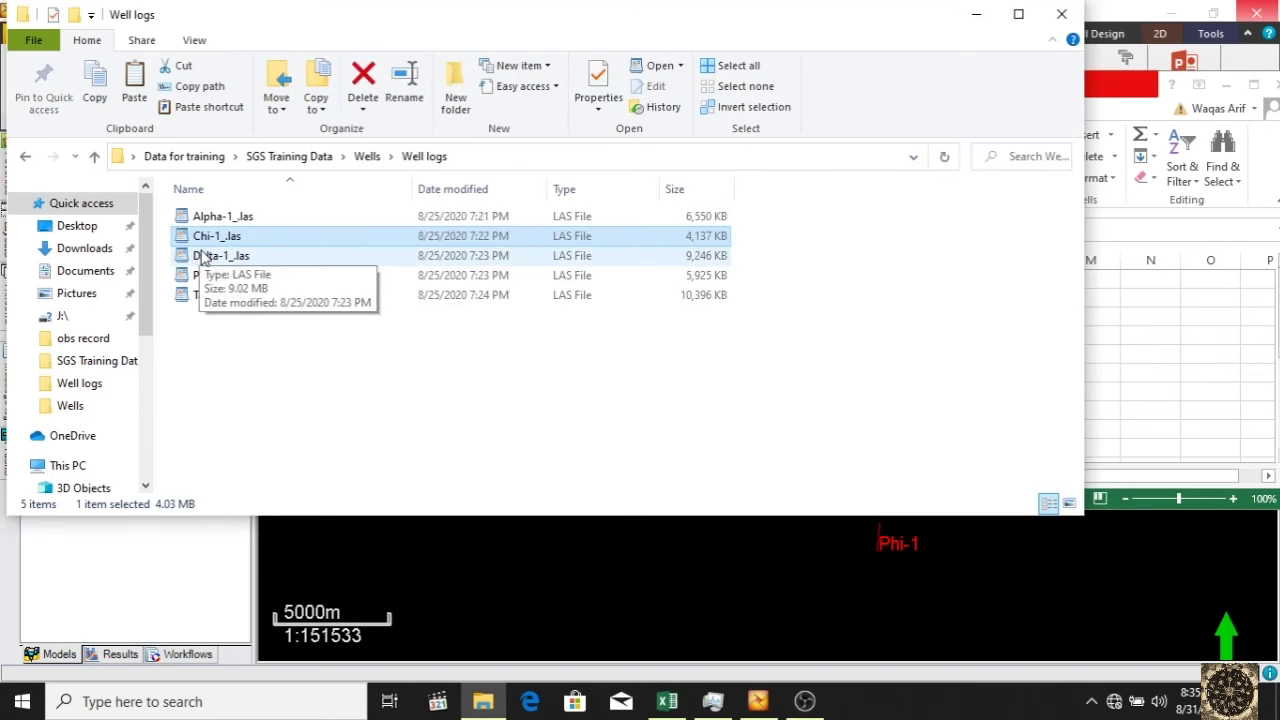
{"action": "left_click", "coordinate": [204, 258]}
{"action": "left_click", "coordinate": [1172, 338]}
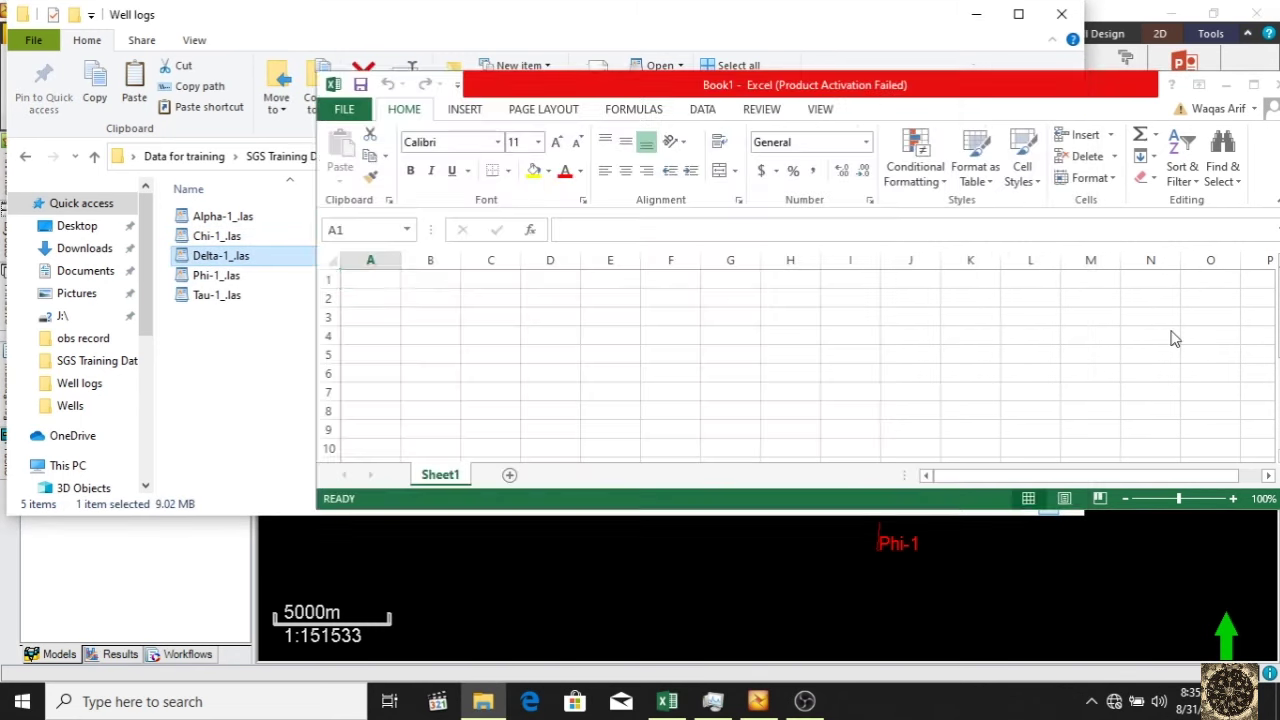
{"action": "left_click", "coordinate": [204, 262]}
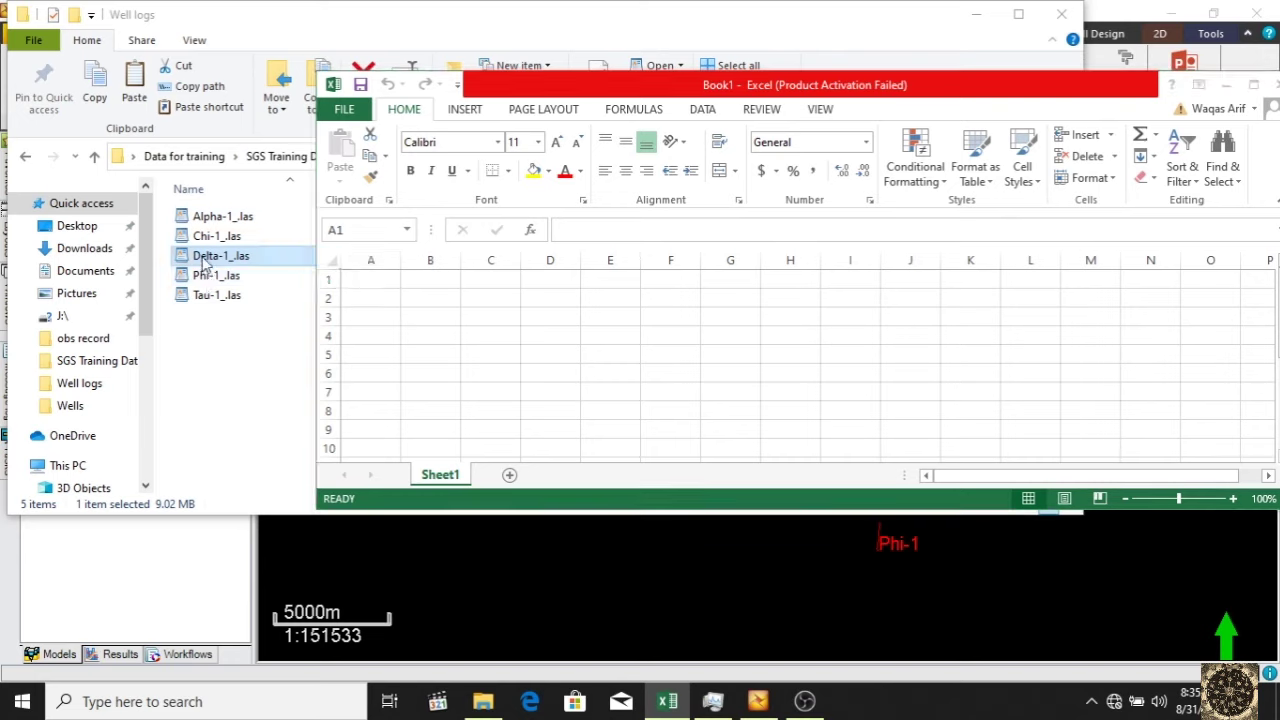
{"action": "left_click_drag", "start_coordinate": [204, 262], "coordinate": [508, 390]}
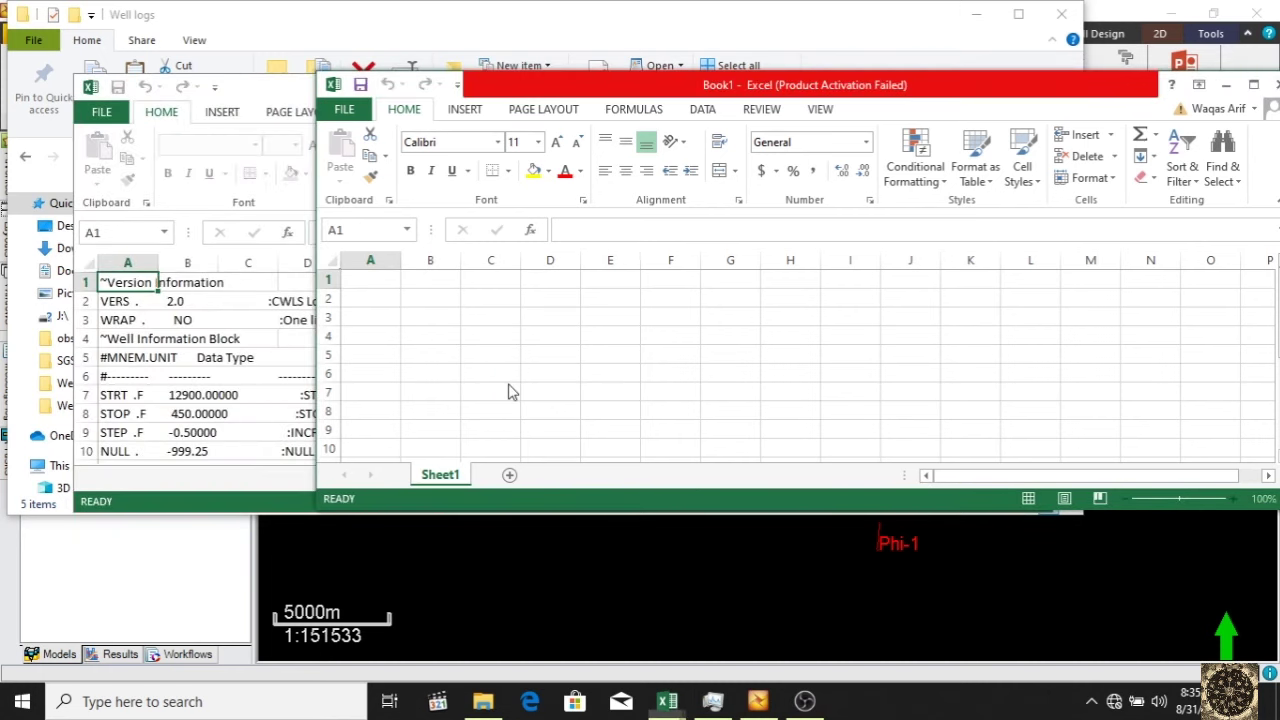
{"action": "left_click", "coordinate": [264, 95]}
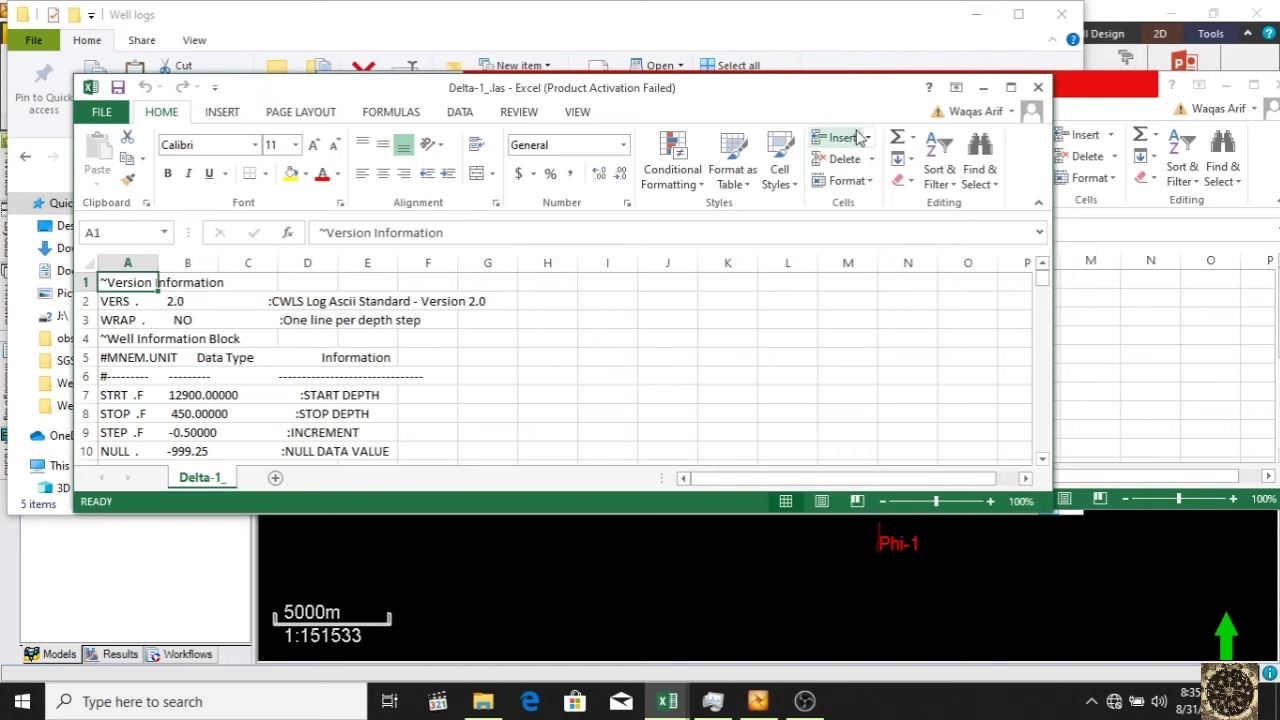
{"action": "left_click", "coordinate": [1011, 89]}
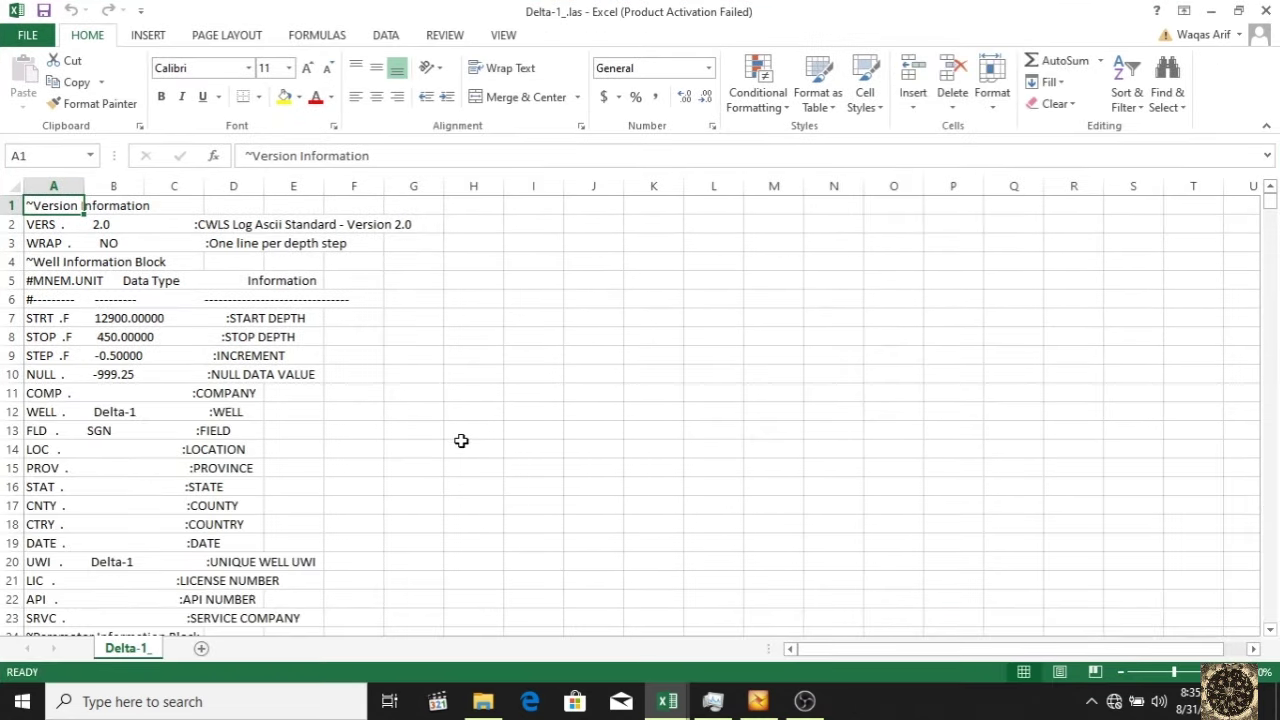
- Delete header rows 1 to 62 of Delta-1_.las, up to and including the ~Ascii Data Section line
{"action": "scroll", "coordinate": [461, 440], "scroll_direction": "down", "scroll_amount": 20}
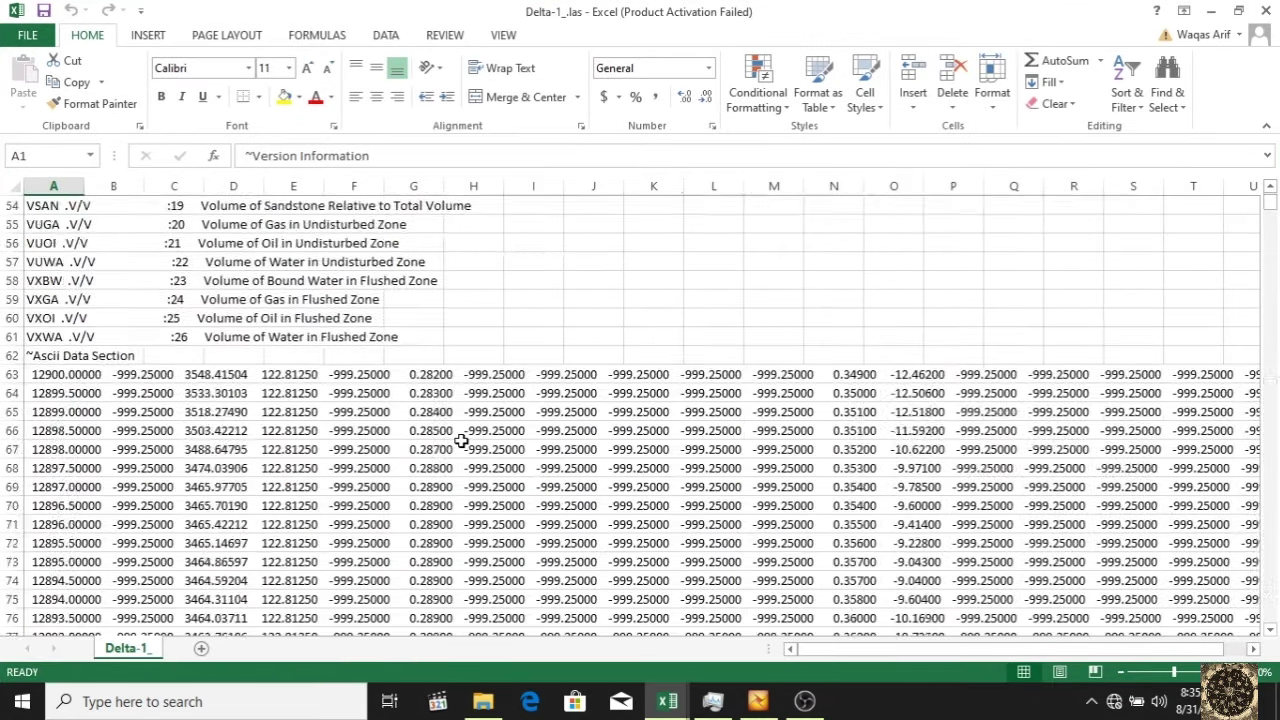
{"action": "scroll", "coordinate": [461, 440], "scroll_direction": "up", "scroll_amount": 3}
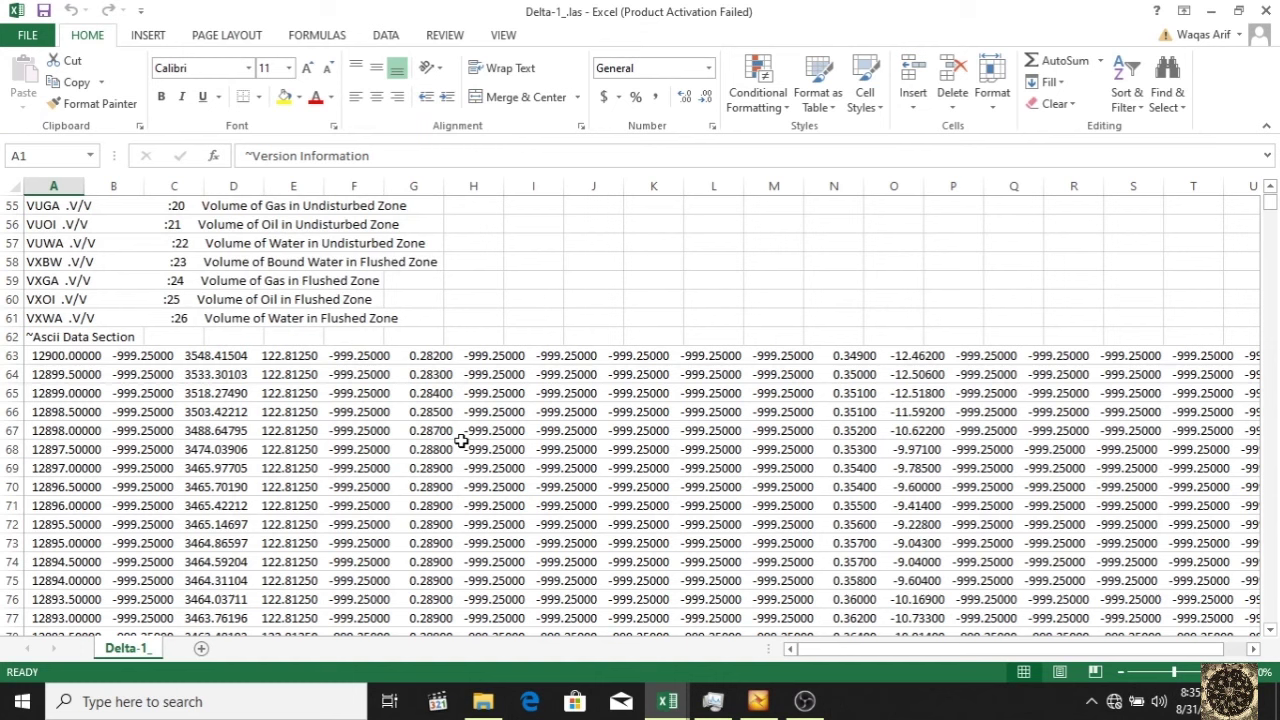
{"action": "left_click", "coordinate": [287, 370]}
{"action": "left_click_drag", "start_coordinate": [12, 336], "coordinate": [35, 85]}
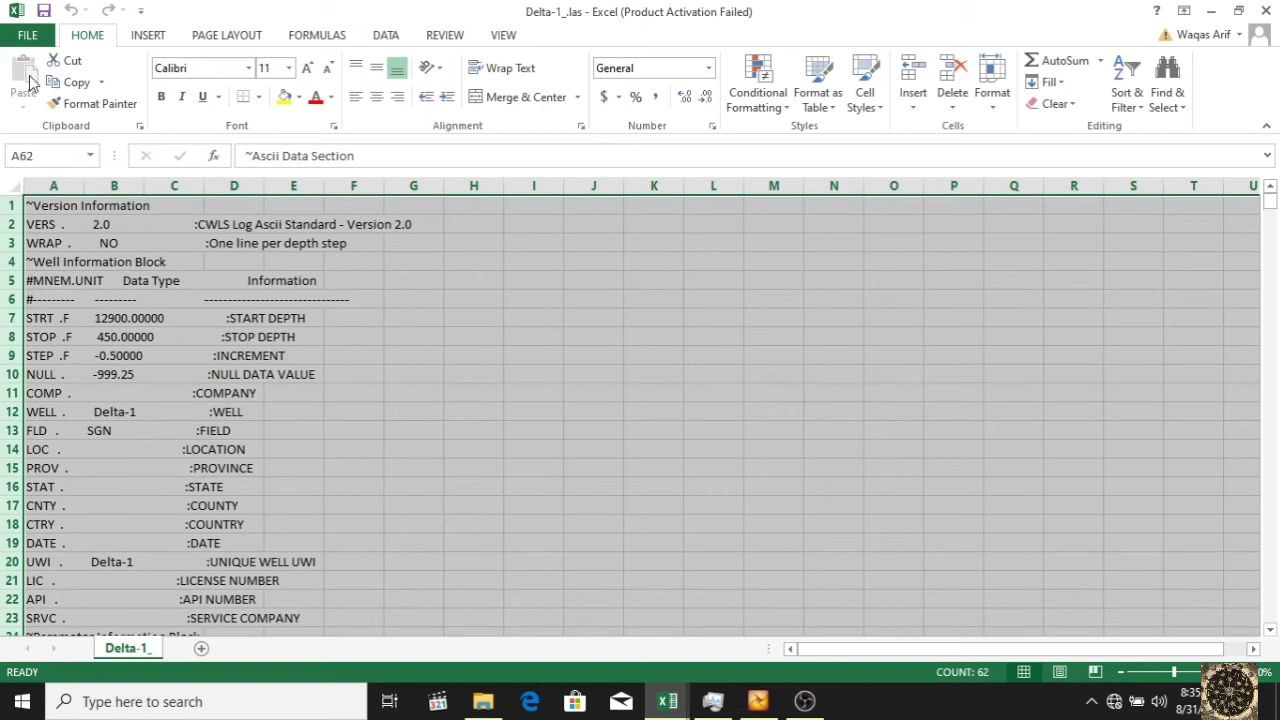
{"action": "right_click", "coordinate": [360, 315]}
{"action": "left_click", "coordinate": [407, 470]}
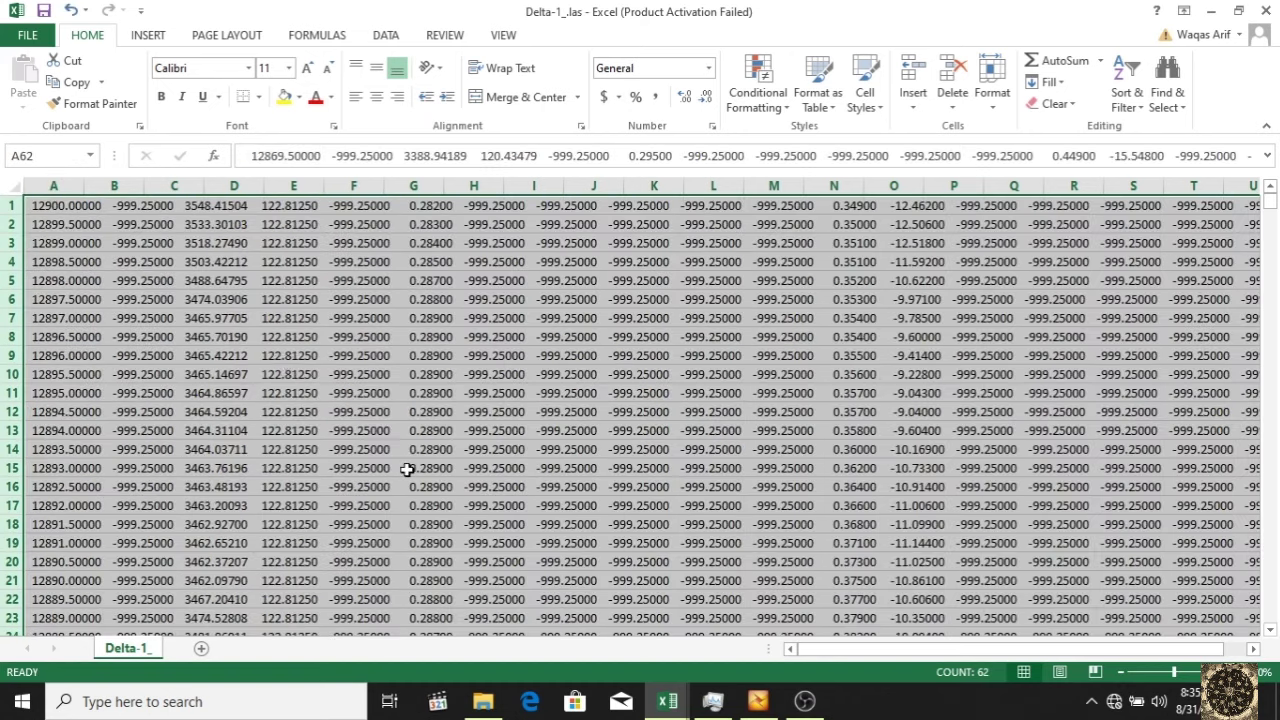
- Split column A into separate columns with Text to Columns, using Delimited data, Space as the only delimiter, and consecutive delimiters treated as one
{"action": "left_click", "coordinate": [53, 180]}
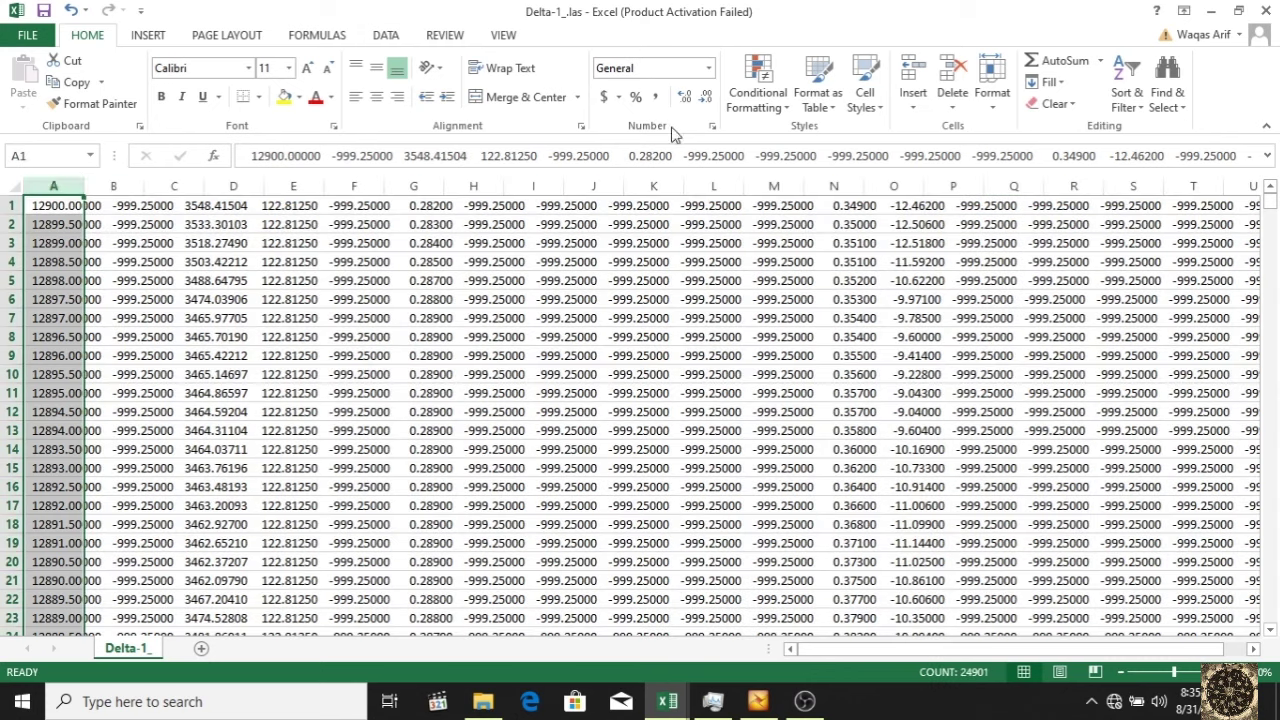
{"action": "left_click", "coordinate": [386, 35]}
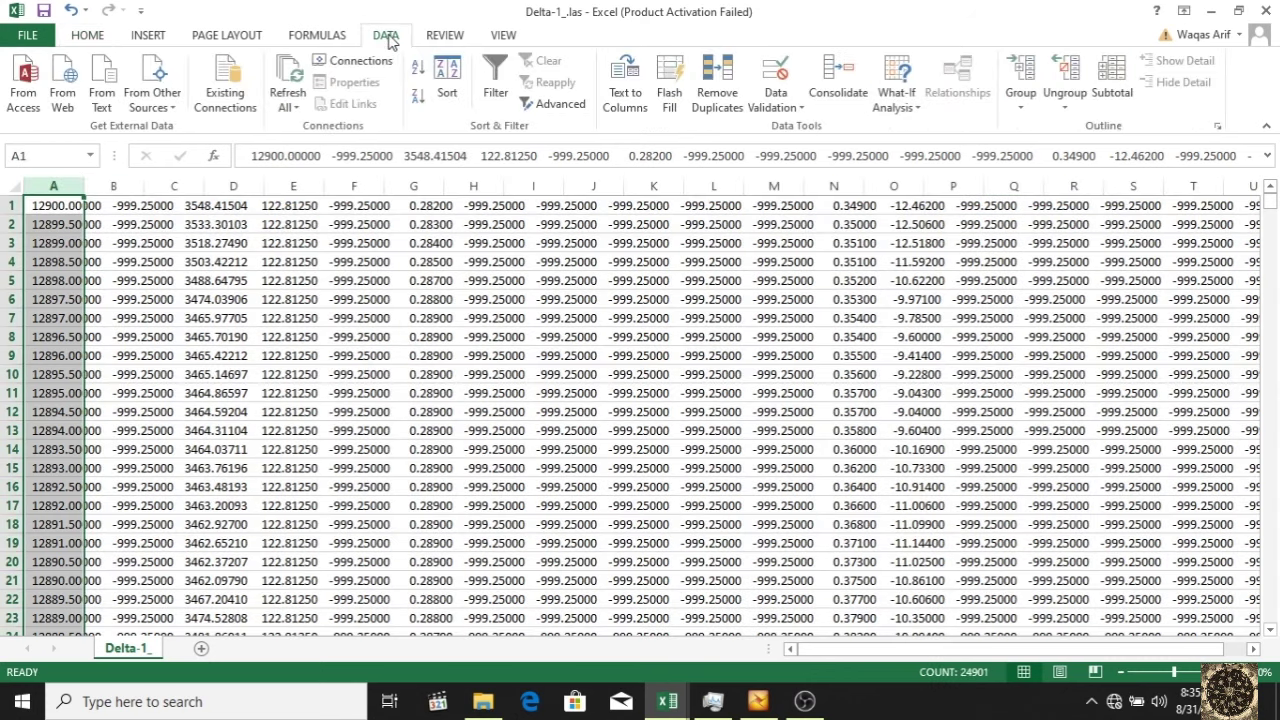
{"action": "left_click", "coordinate": [621, 117]}
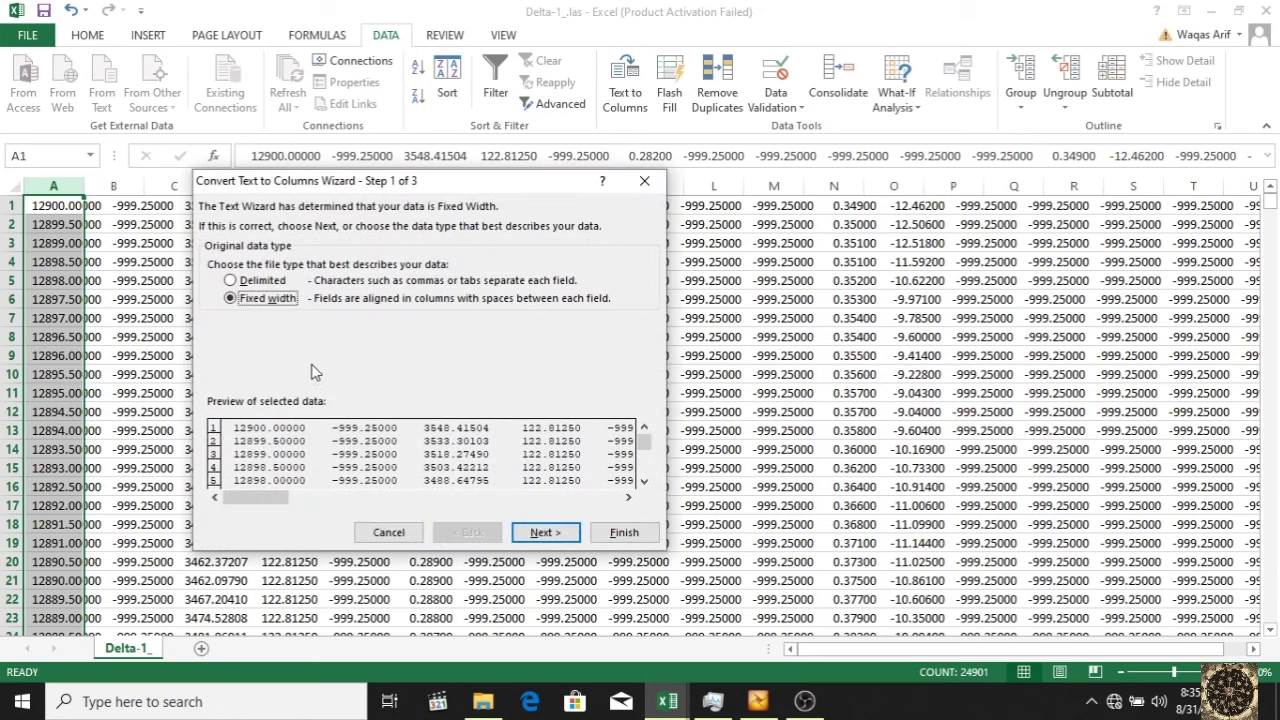
{"action": "left_click", "coordinate": [263, 283]}
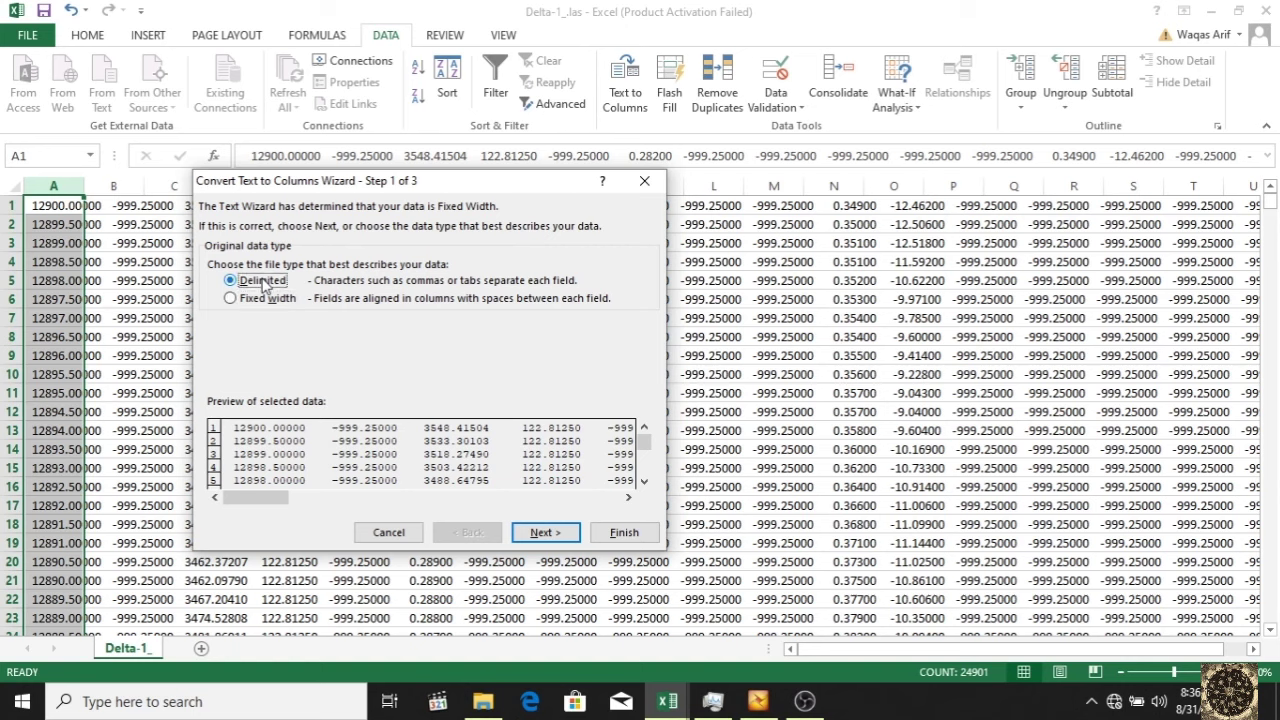
{"action": "left_click", "coordinate": [545, 532]}
{"action": "left_click", "coordinate": [213, 260]}
{"action": "left_click", "coordinate": [213, 314]}
{"action": "left_click", "coordinate": [316, 276]}
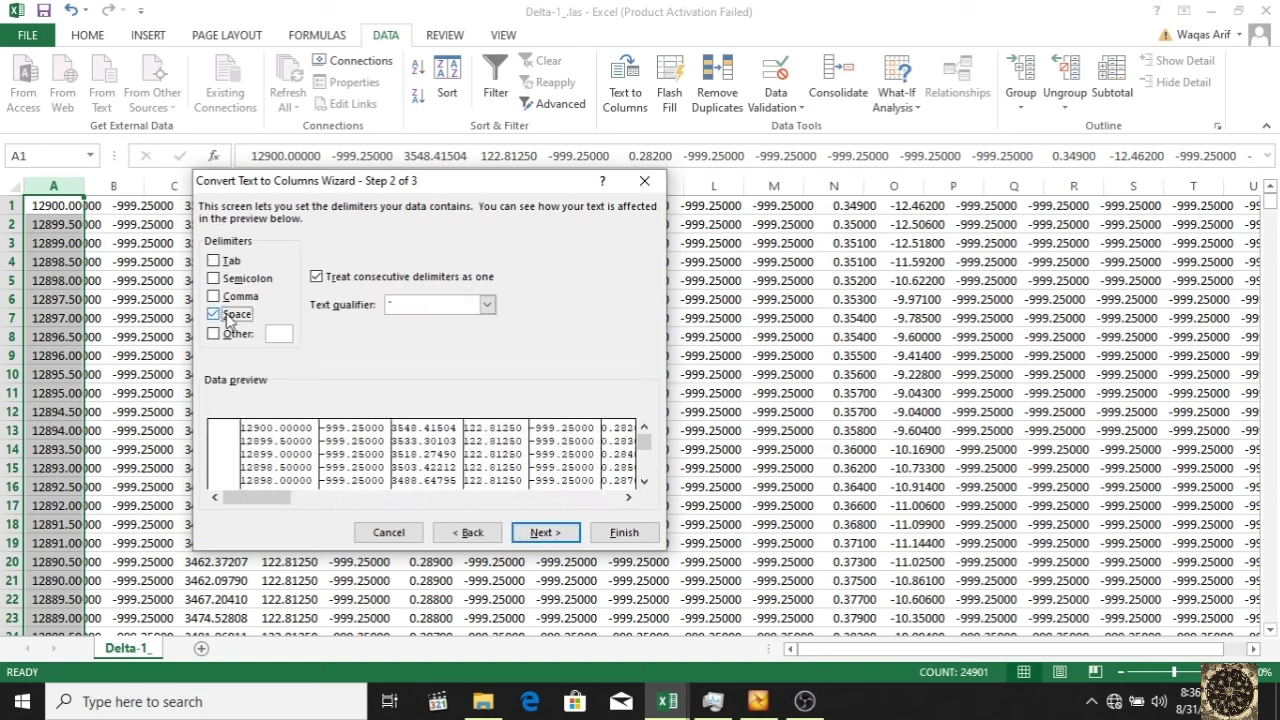
{"action": "left_click", "coordinate": [556, 532]}
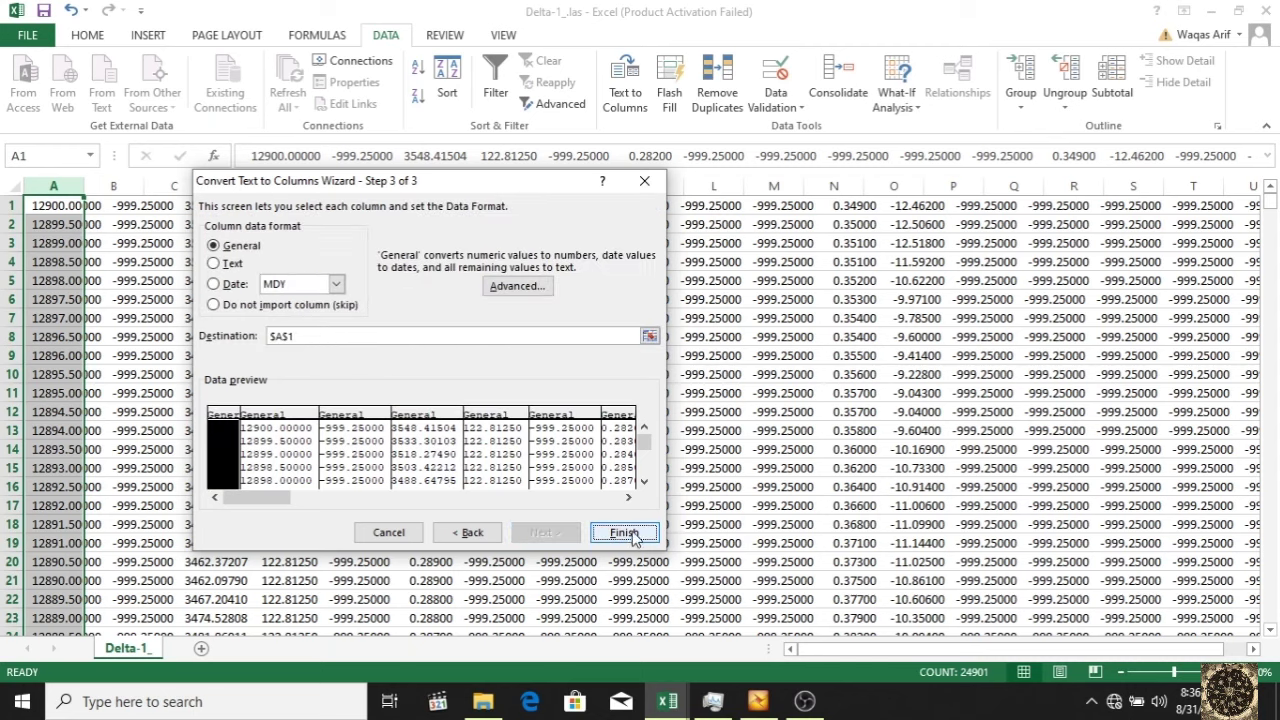
{"action": "left_click", "coordinate": [624, 533]}
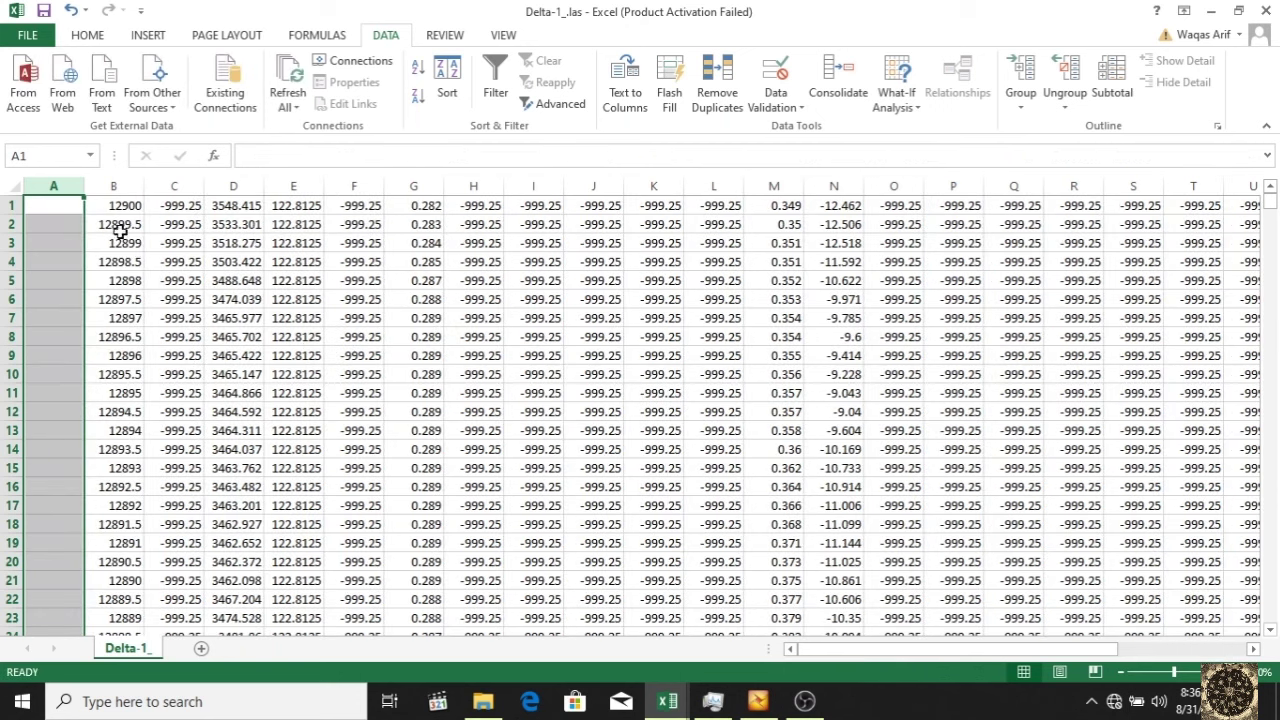
- Delete the empty column A, and delete columns B and C between the depth values and the gamma ray values
{"action": "right_click", "coordinate": [56, 183]}
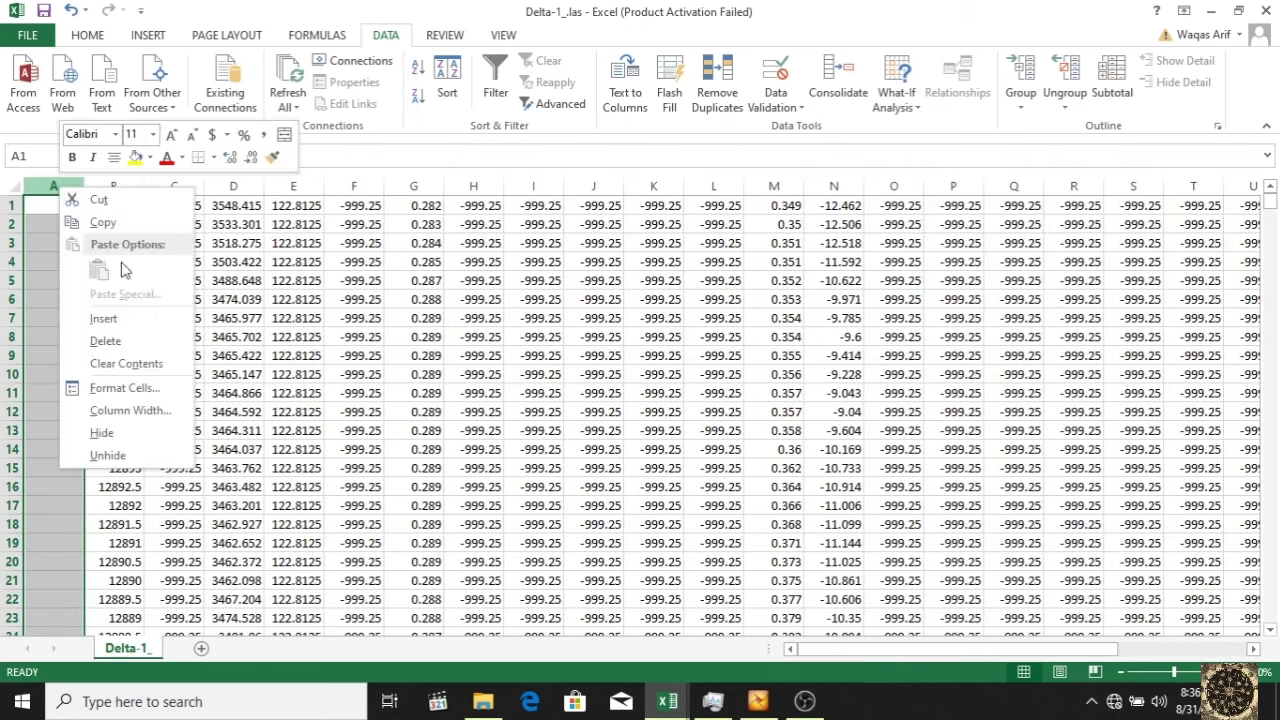
{"action": "left_click", "coordinate": [105, 338]}
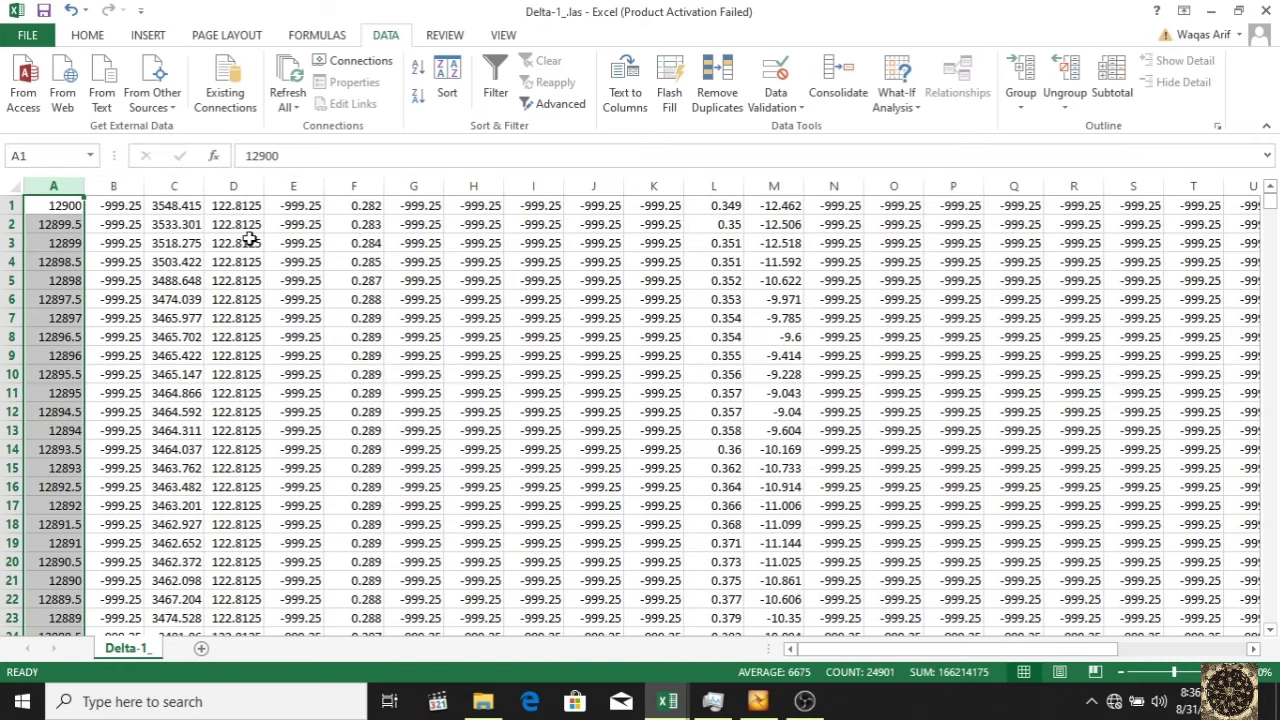
{"action": "left_click_drag", "start_coordinate": [184, 186], "coordinate": [118, 186]}
{"action": "right_click", "coordinate": [118, 186]}
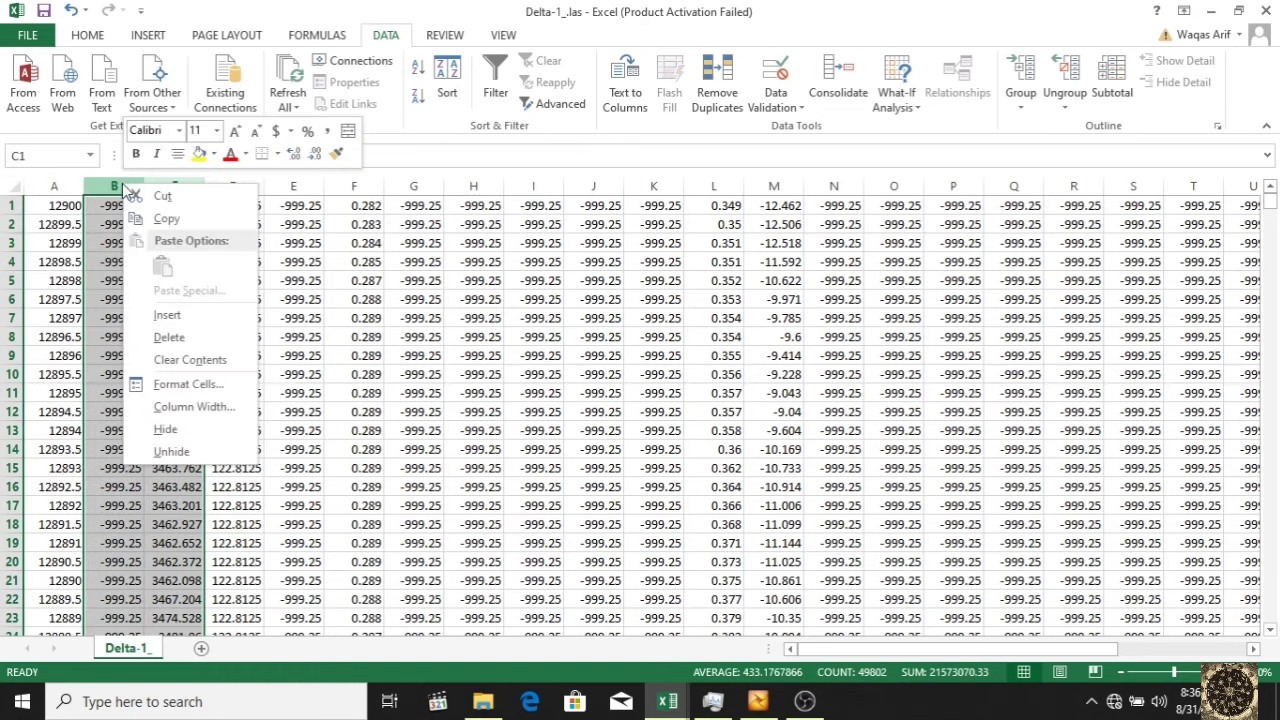
{"action": "left_click", "coordinate": [194, 340]}
- Delete all remaining log columns from C onwards, keeping only depth in column A and gamma ray in column B
{"action": "left_click_drag", "start_coordinate": [183, 186], "coordinate": [722, 186]}
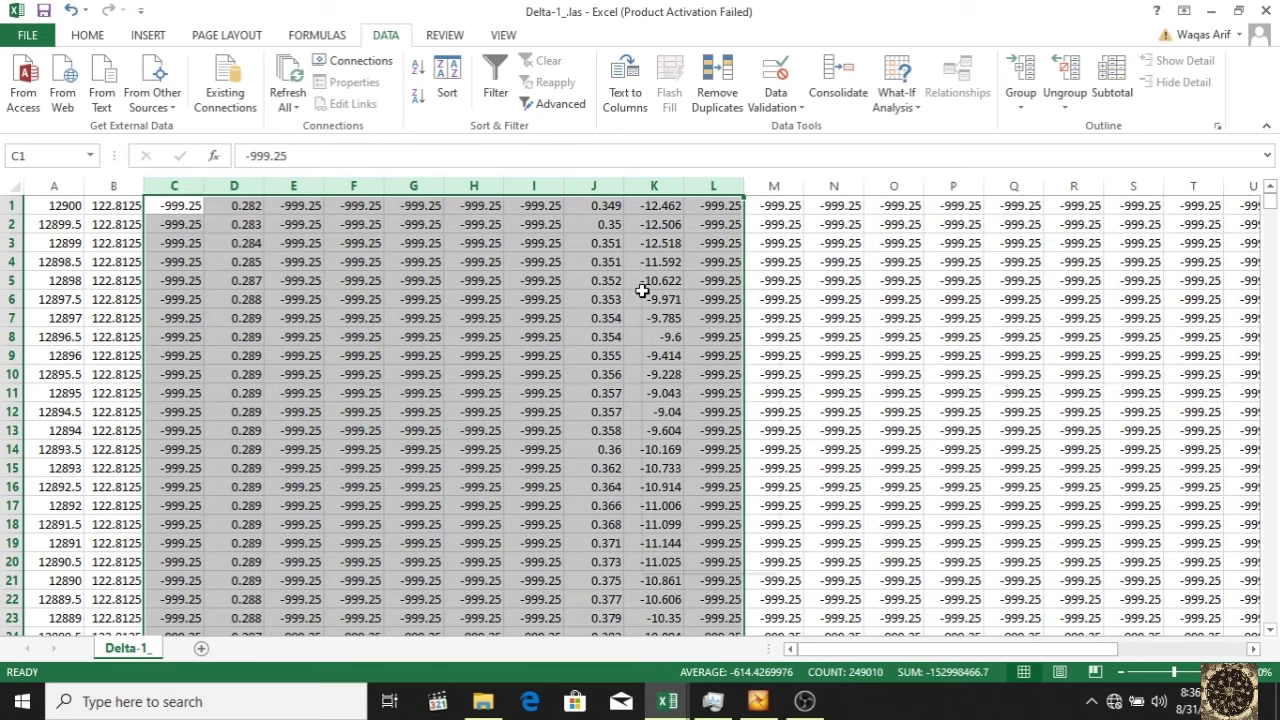
{"action": "right_click", "coordinate": [642, 290]}
{"action": "left_click", "coordinate": [690, 447]}
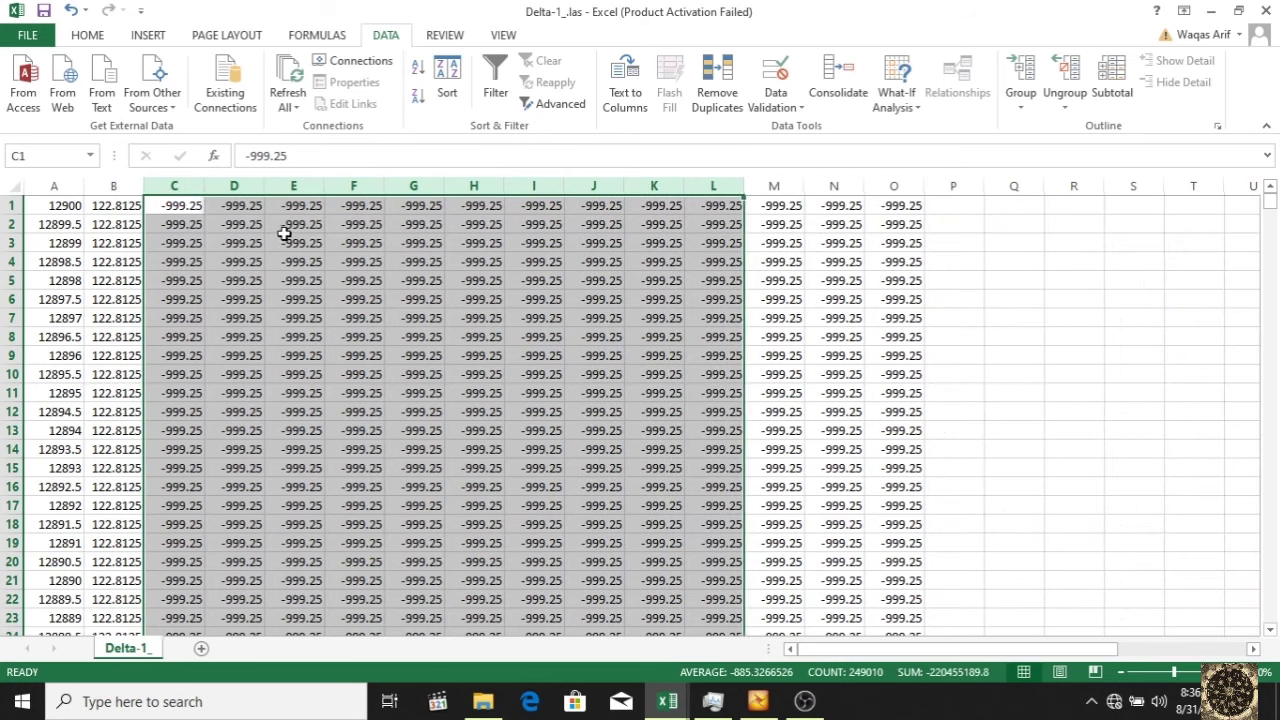
{"action": "left_click_drag", "start_coordinate": [174, 186], "coordinate": [983, 206]}
{"action": "right_click", "coordinate": [940, 249]}
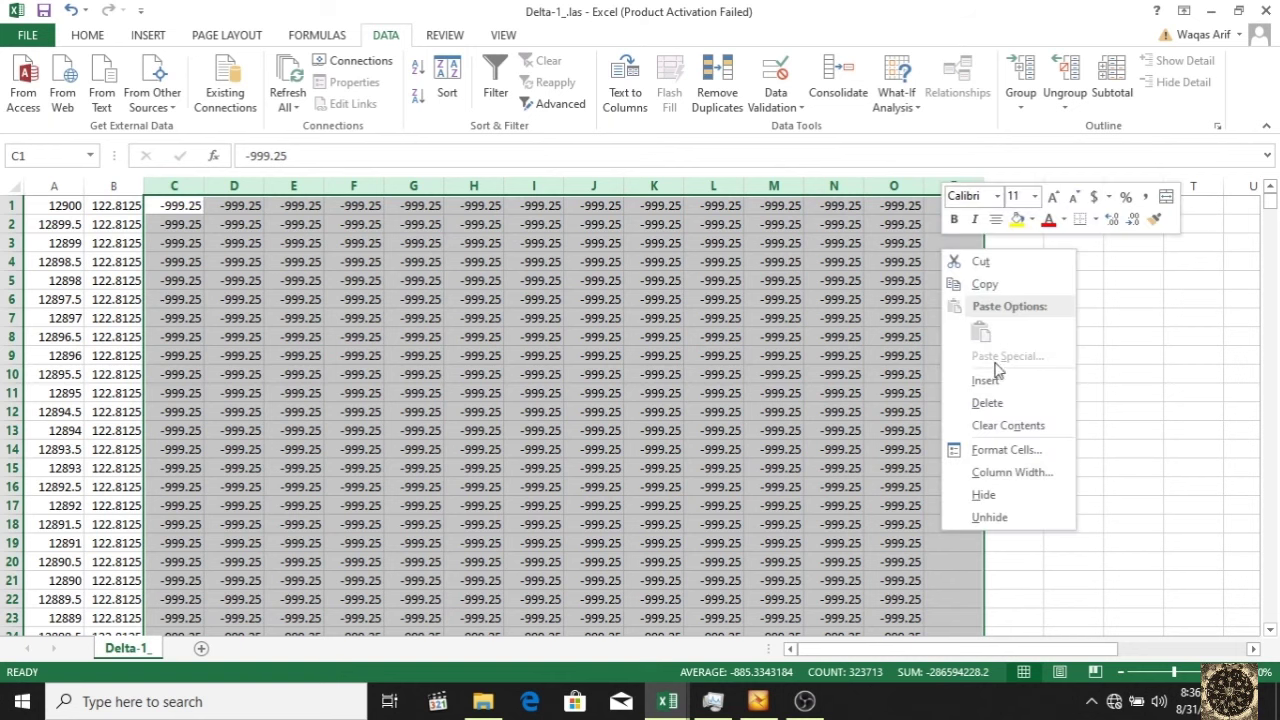
{"action": "left_click", "coordinate": [990, 403]}
{"action": "left_click", "coordinate": [1057, 394]}
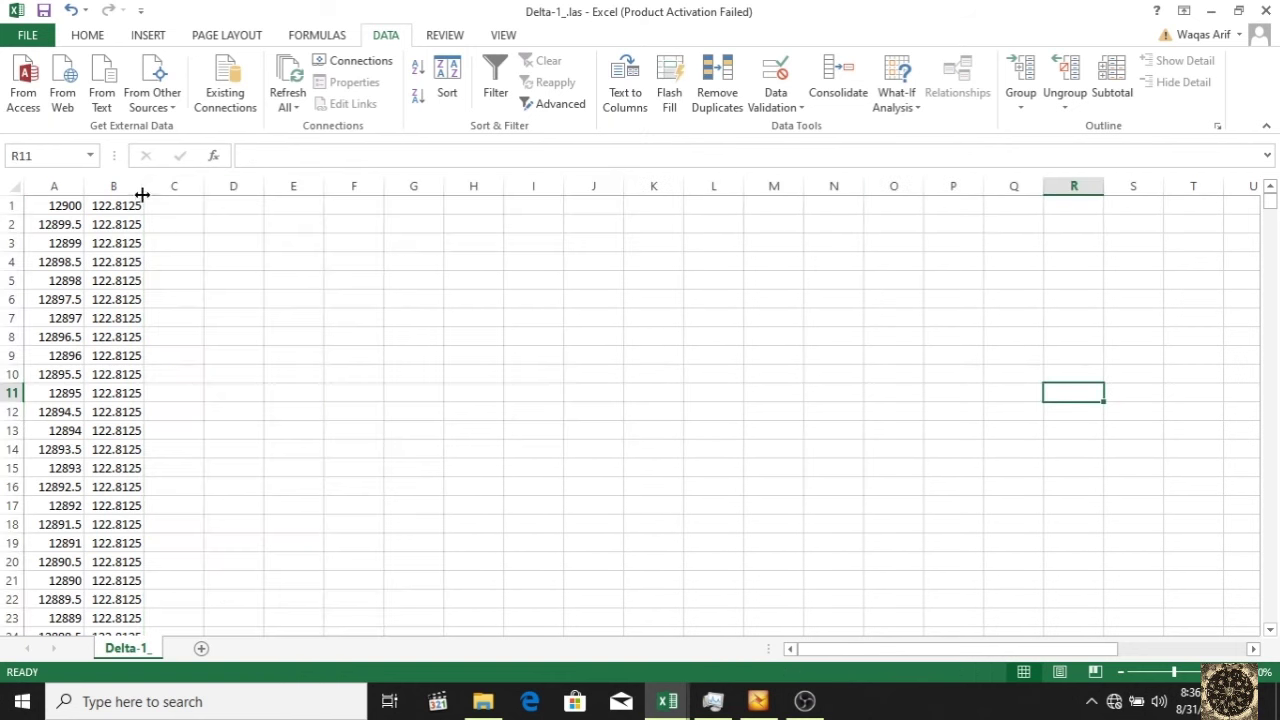
- Widen columns A and B of the depth and gamma ray data
{"action": "left_click_drag", "start_coordinate": [145, 190], "coordinate": [198, 189]}
{"action": "left_click_drag", "start_coordinate": [87, 189], "coordinate": [107, 189]}
{"action": "left_click_drag", "start_coordinate": [222, 188], "coordinate": [240, 188]}
- Insert an empty row above the data and enter the headers MD in A1 and GR in B1
{"action": "left_click_drag", "start_coordinate": [11, 212], "coordinate": [11, 209]}
{"action": "right_click", "coordinate": [11, 206]}
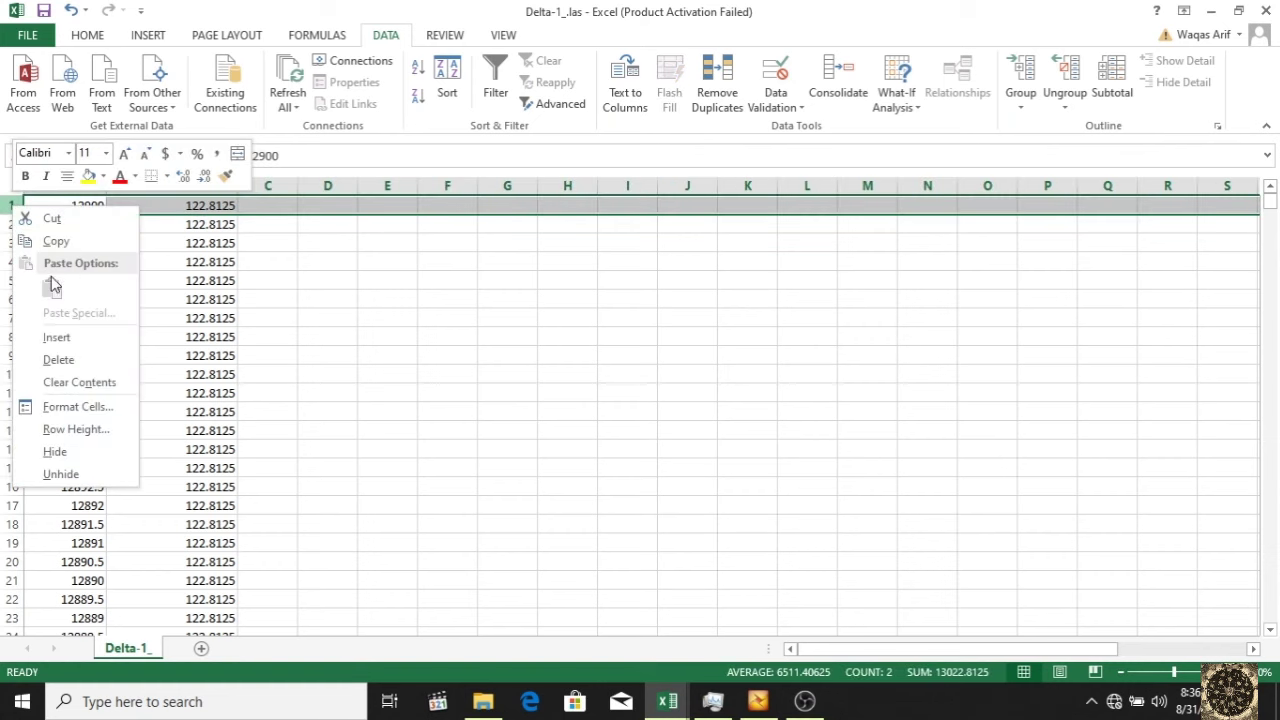
{"action": "left_click", "coordinate": [54, 337]}
{"action": "left_click", "coordinate": [75, 206]}
{"action": "left_click", "coordinate": [75, 206]}
{"action": "type", "text": "M"}
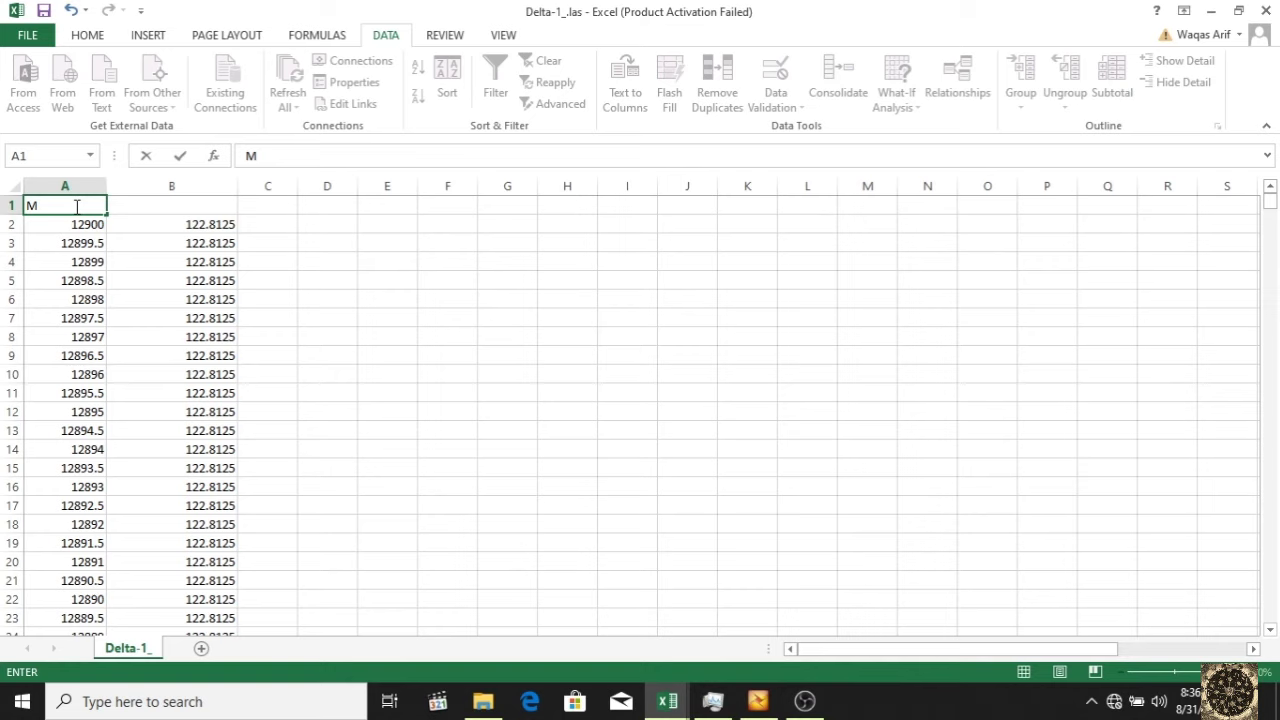
{"action": "type", "text": "D"}
{"action": "left_click", "coordinate": [158, 207]}
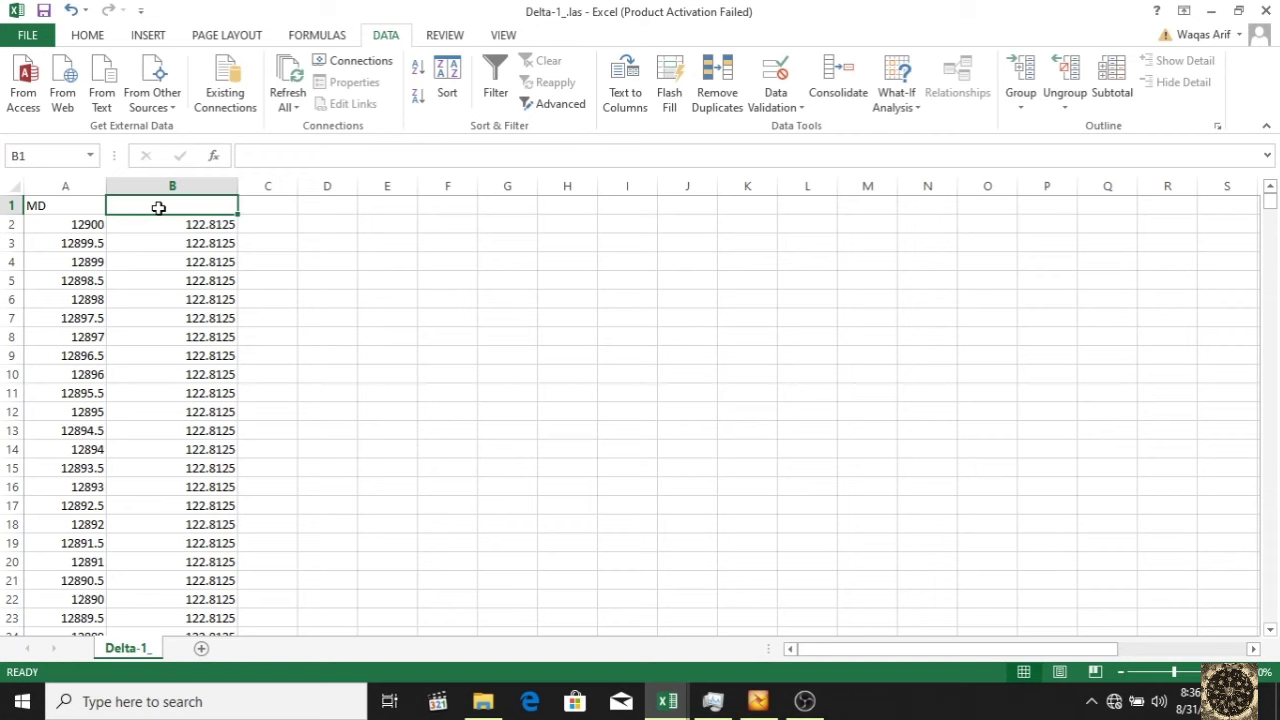
{"action": "type", "text": "GR"}
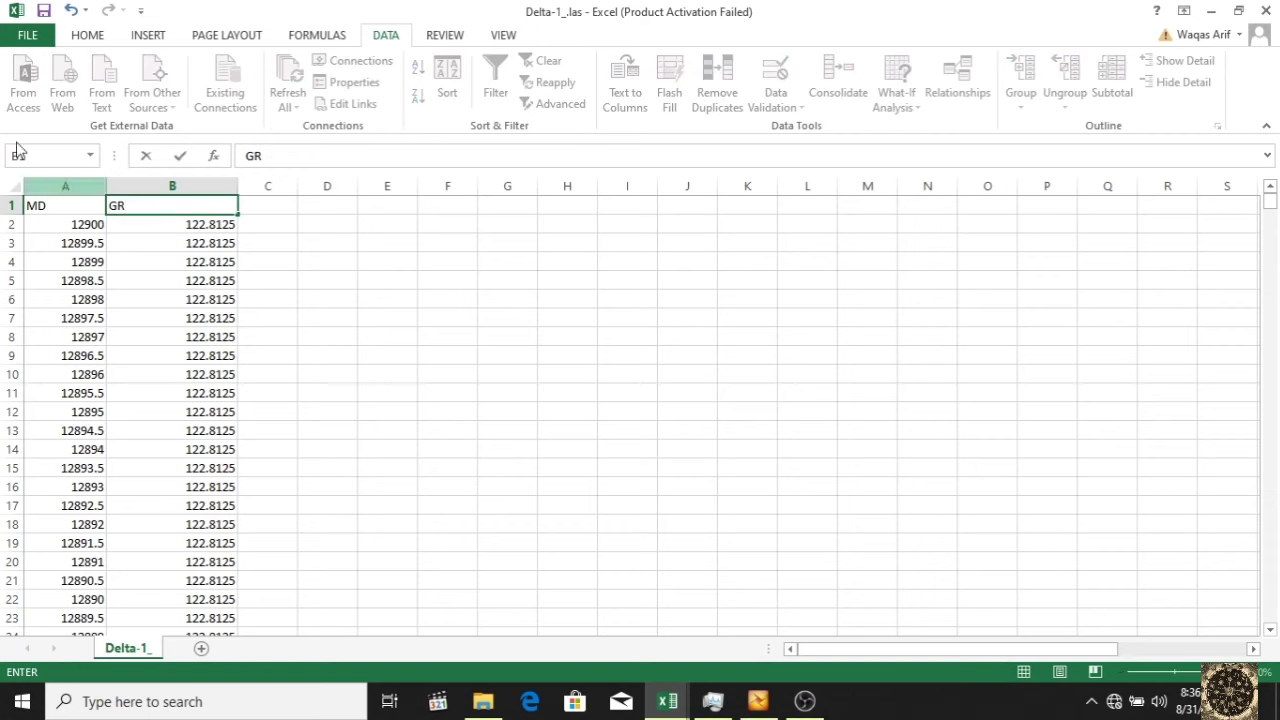
- Save the sheet in the Well logs folder as "delta gr log" in Formatted Text (Space delimited) (*.prn) format
{"action": "left_click", "coordinate": [27, 35]}
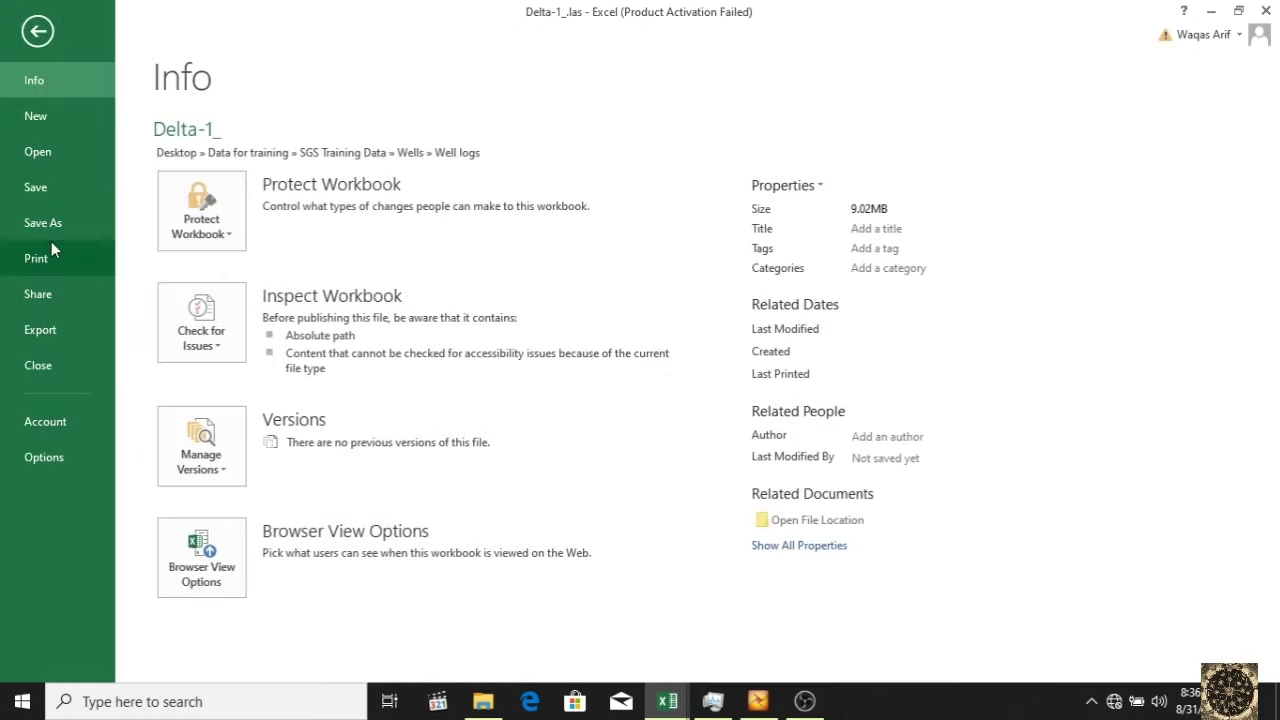
{"action": "left_click", "coordinate": [46, 221]}
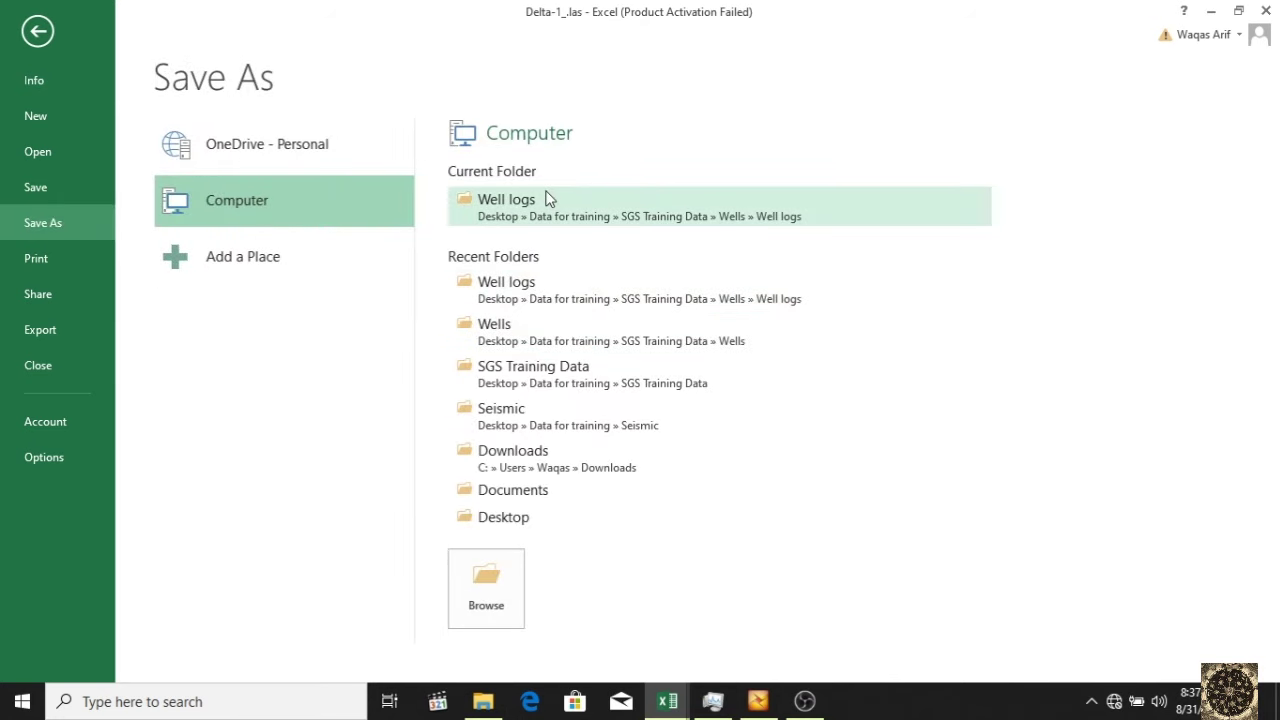
{"action": "left_click", "coordinate": [571, 224]}
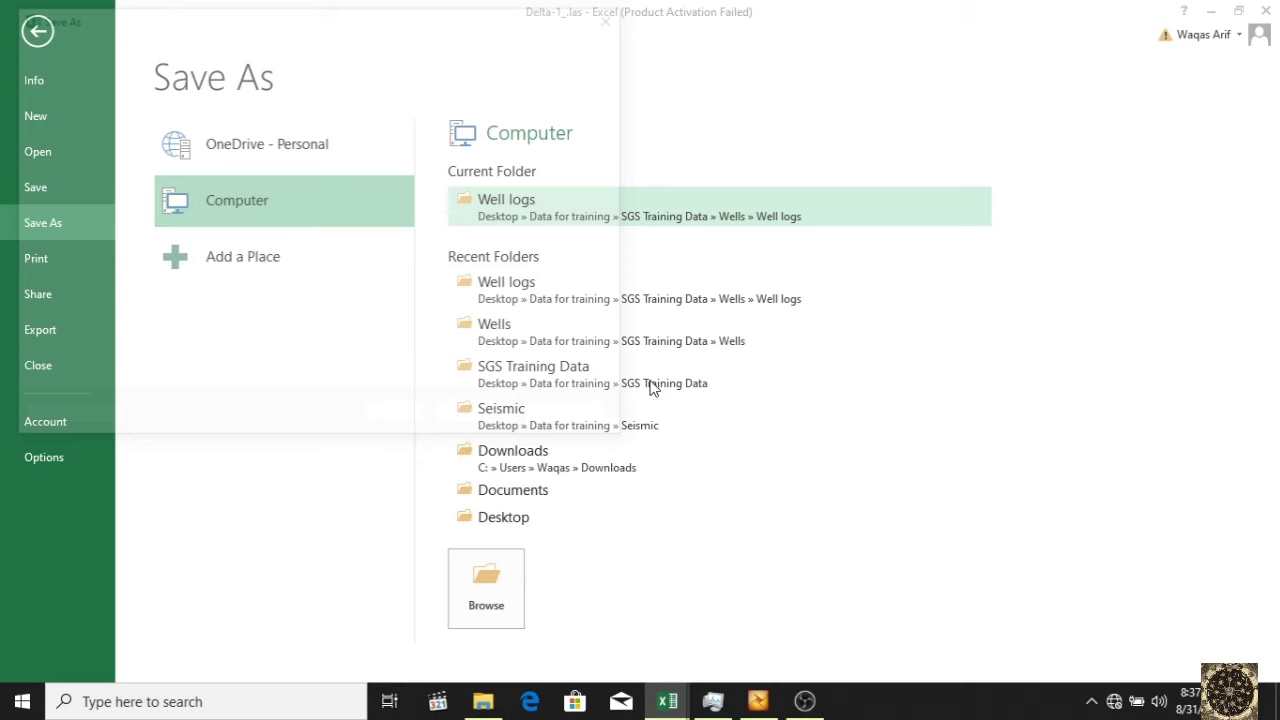
{"action": "left_click", "coordinate": [560, 345]}
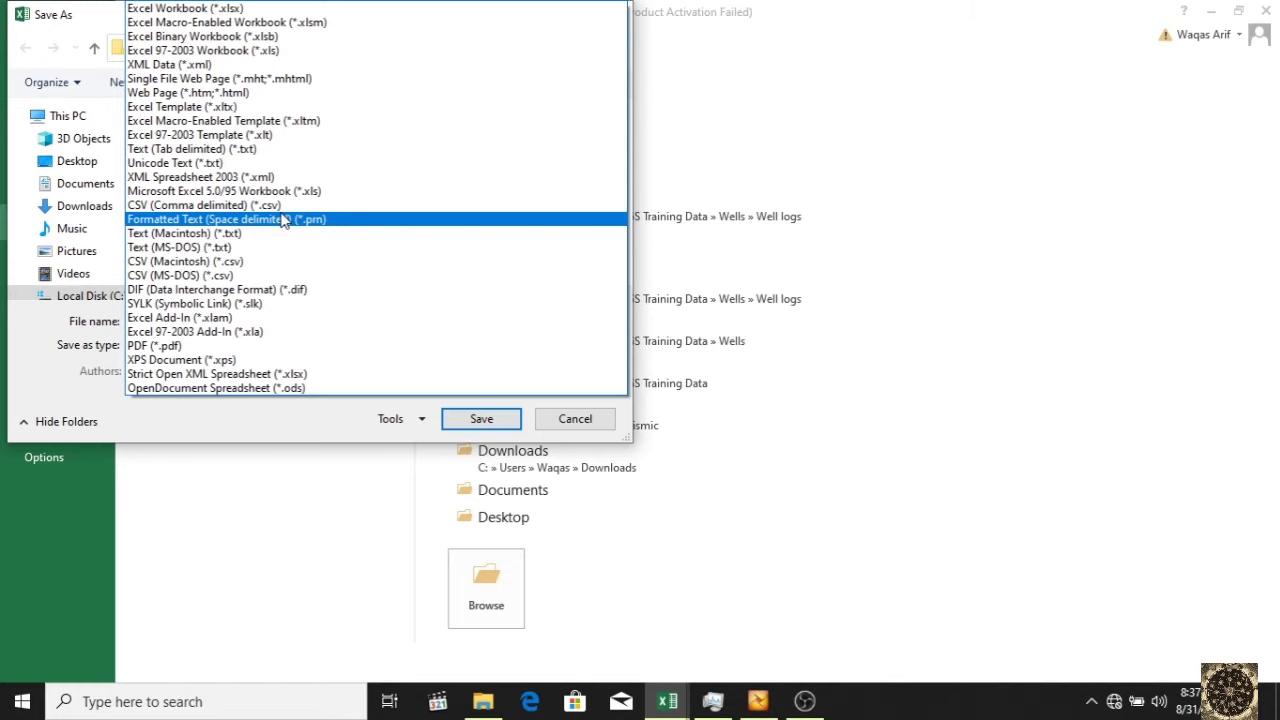
{"action": "left_click", "coordinate": [283, 220]}
{"action": "type", "text": "delta gr log"}
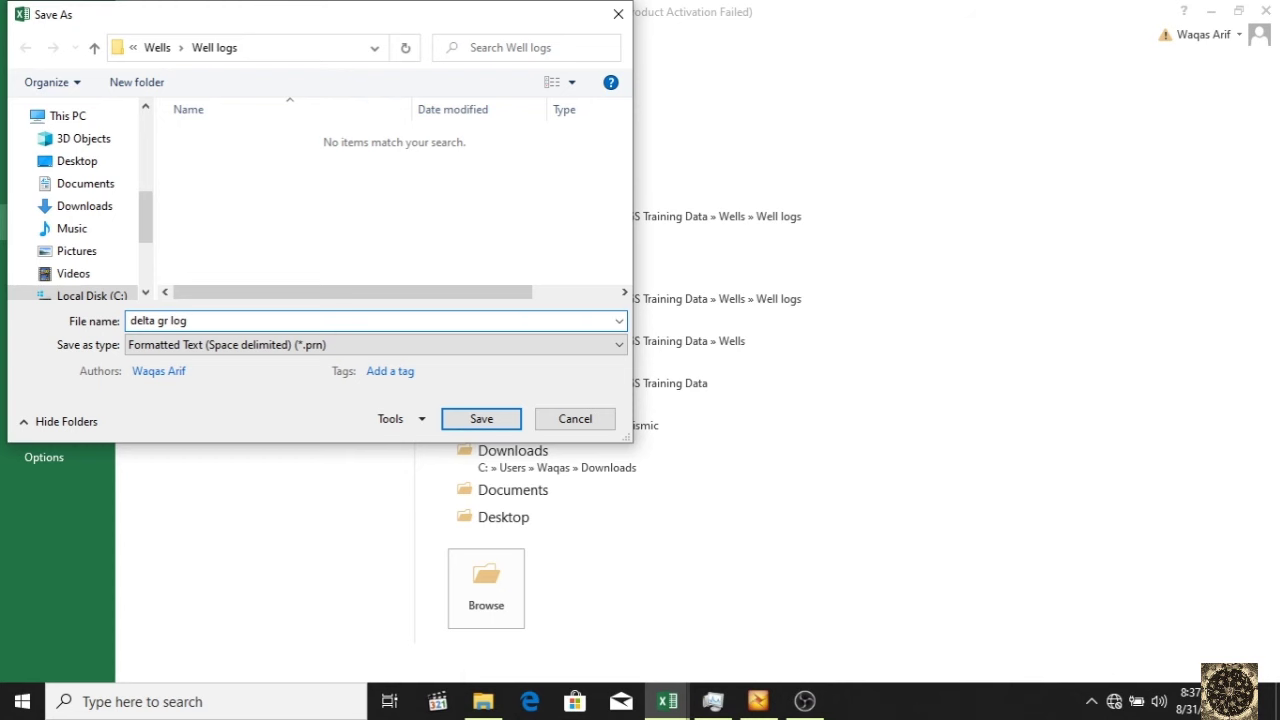
{"action": "left_click", "coordinate": [496, 421]}
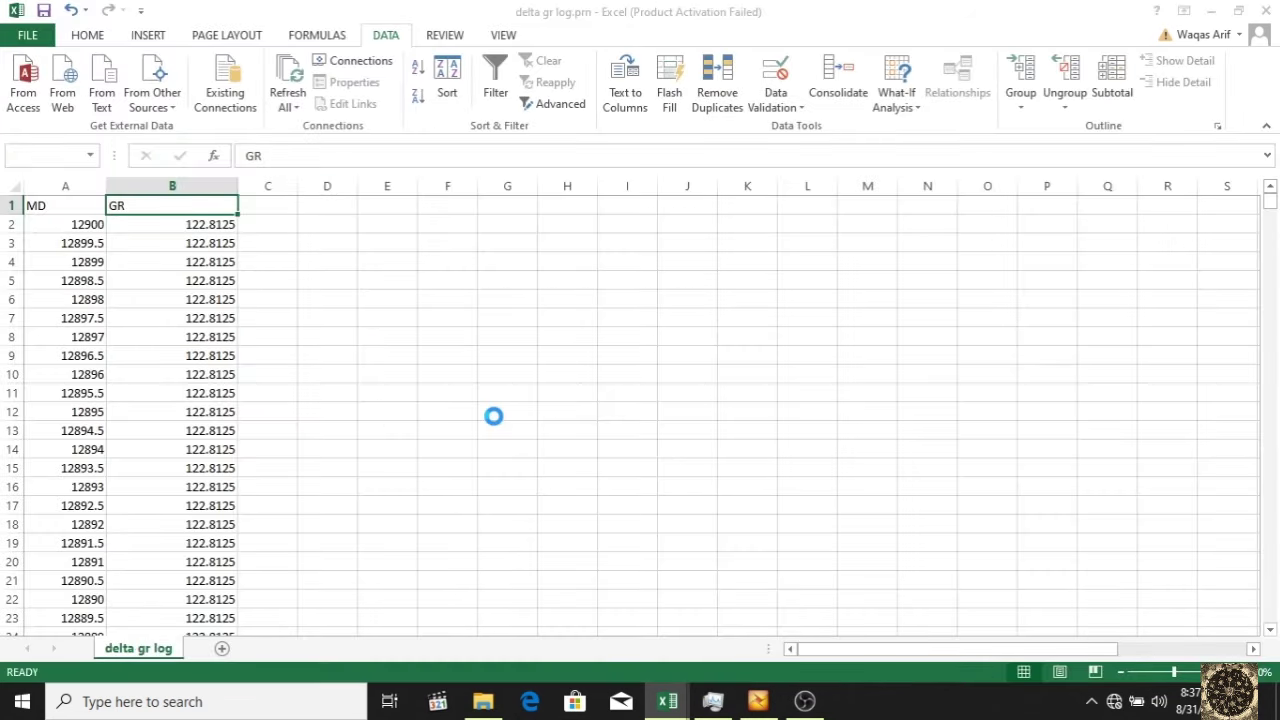
{"action": "left_click", "coordinate": [560, 403]}
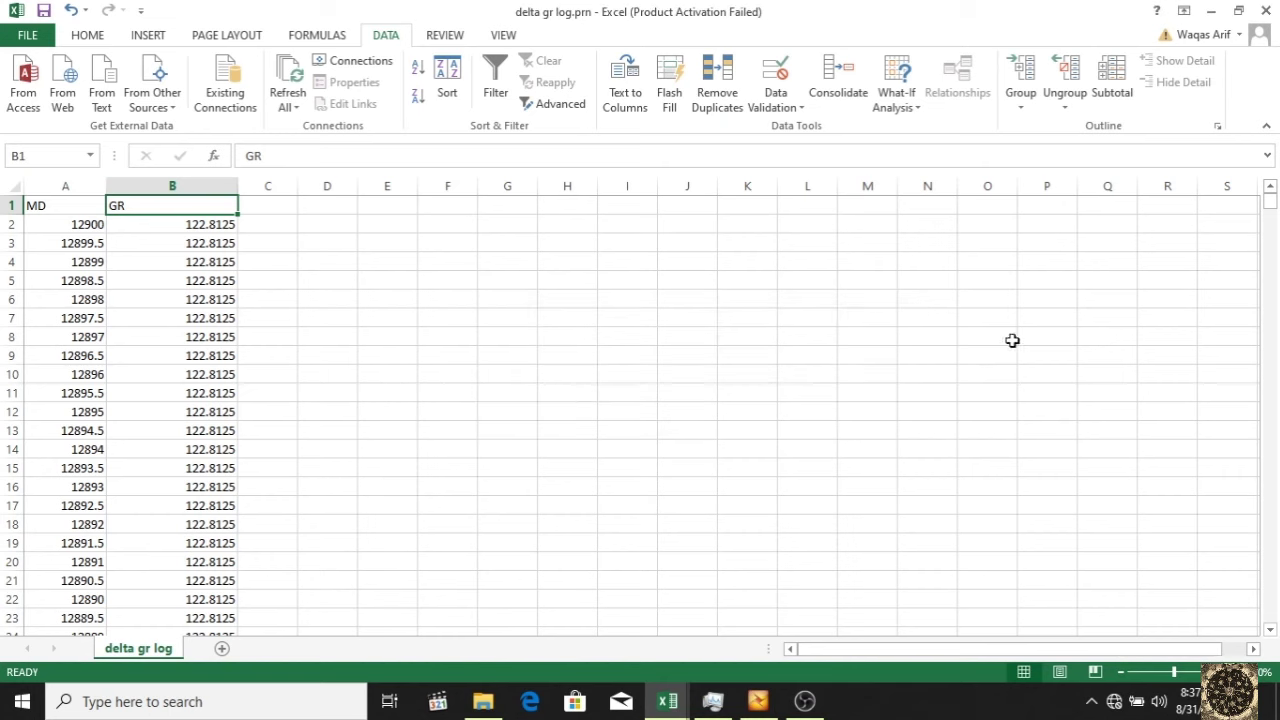
- Close delta gr log.prn without saving again, and close the blank workbook Book1
{"action": "left_click", "coordinate": [1266, 11]}
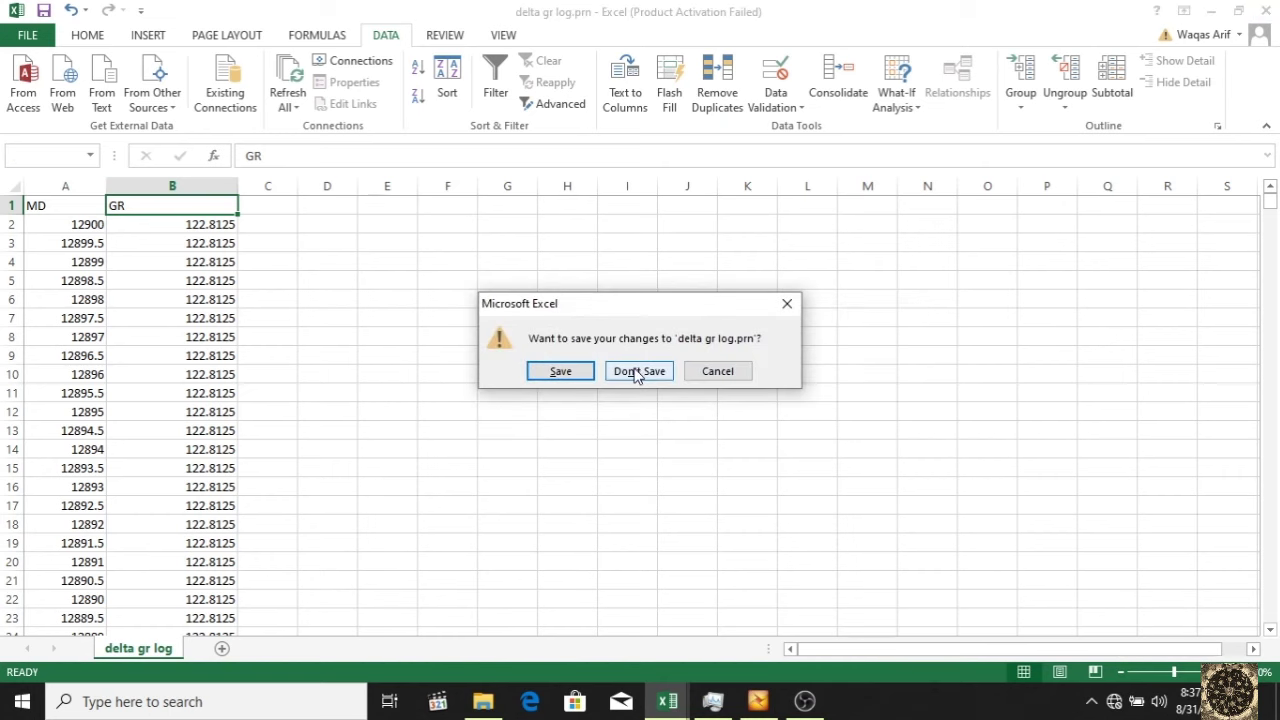
{"action": "left_click", "coordinate": [638, 371]}
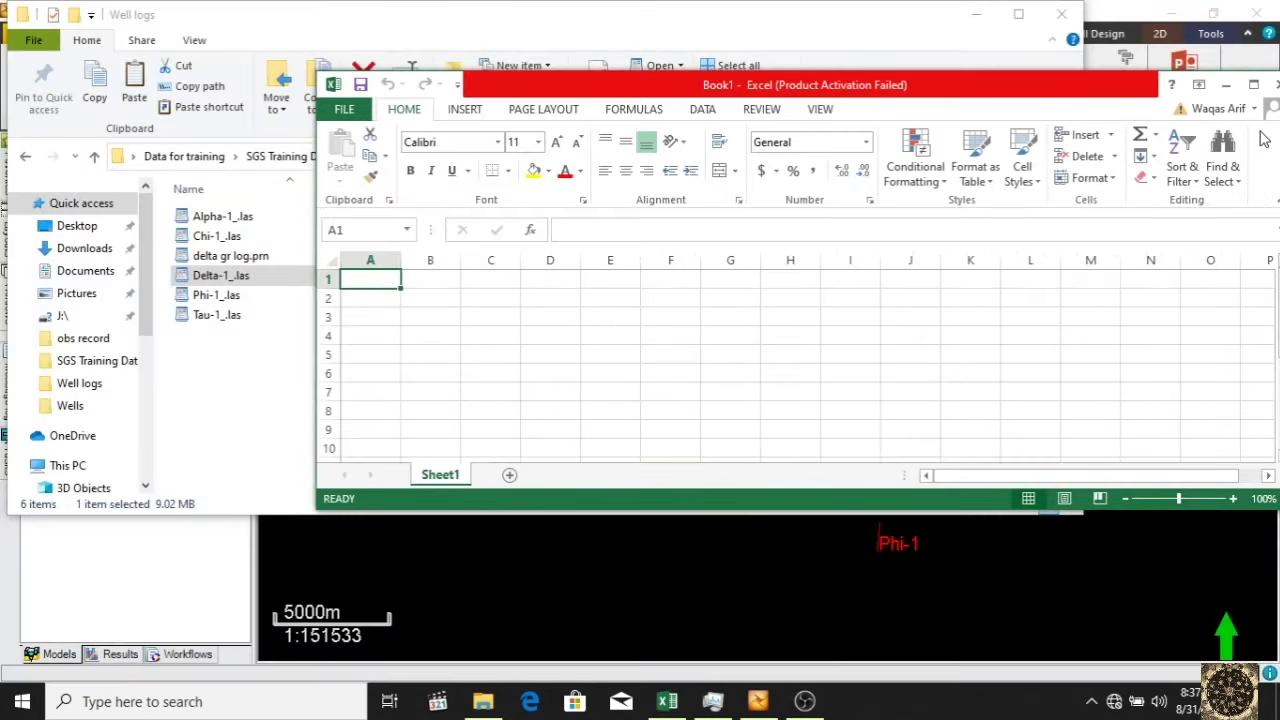
{"action": "left_click", "coordinate": [1275, 84]}
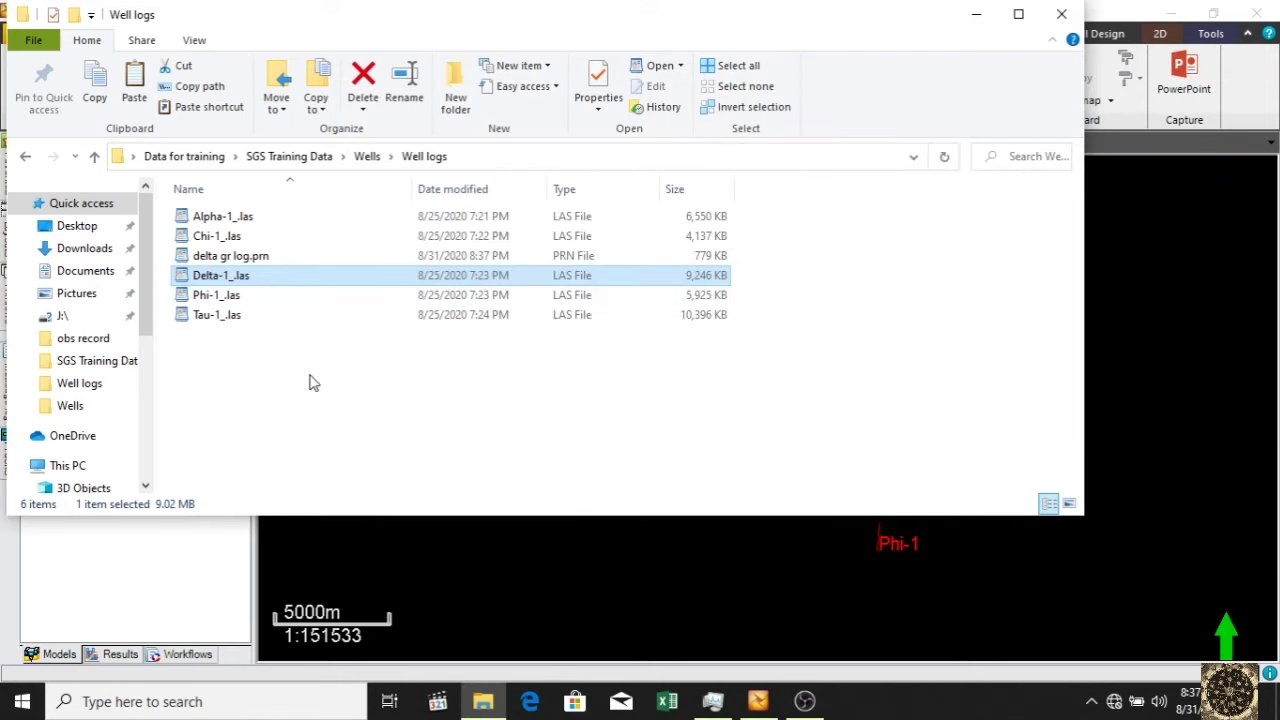
- Open delta gr log.prn from the Well logs folder, check its MD and GR columns, and close it
{"action": "left_click", "coordinate": [214, 258]}
{"action": "key", "text": "Return"}
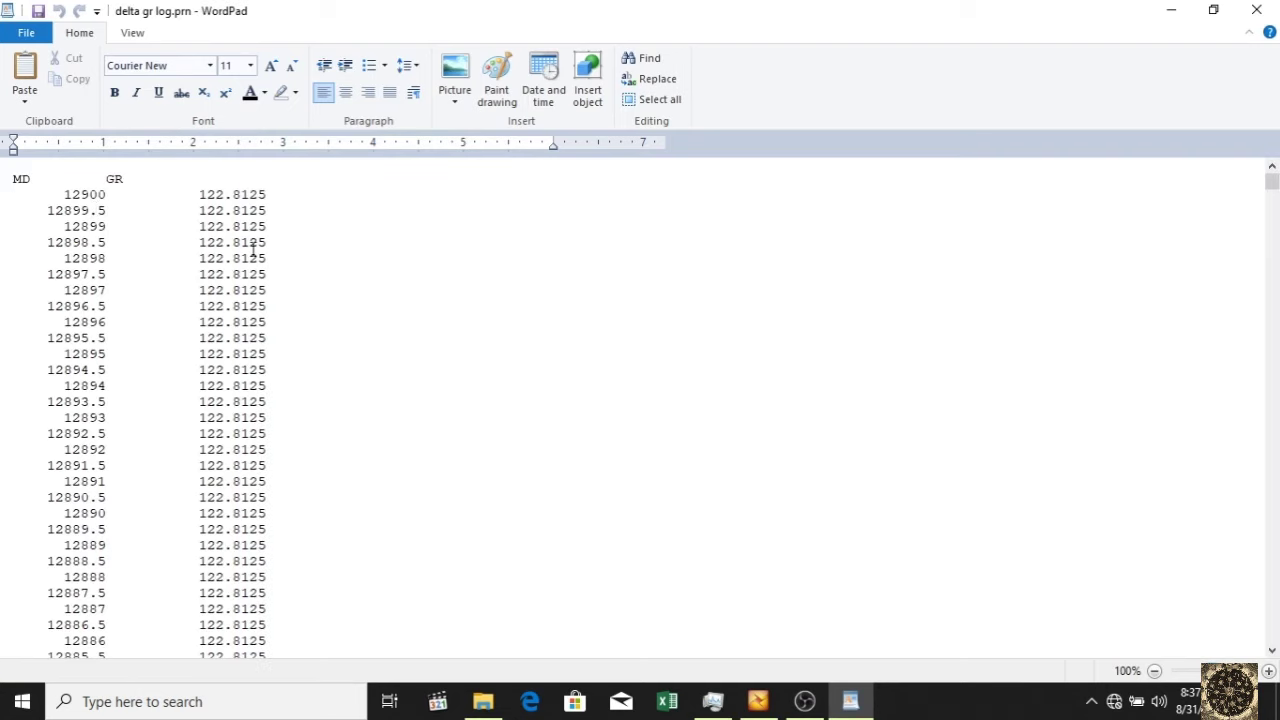
{"action": "left_click", "coordinate": [1257, 10]}
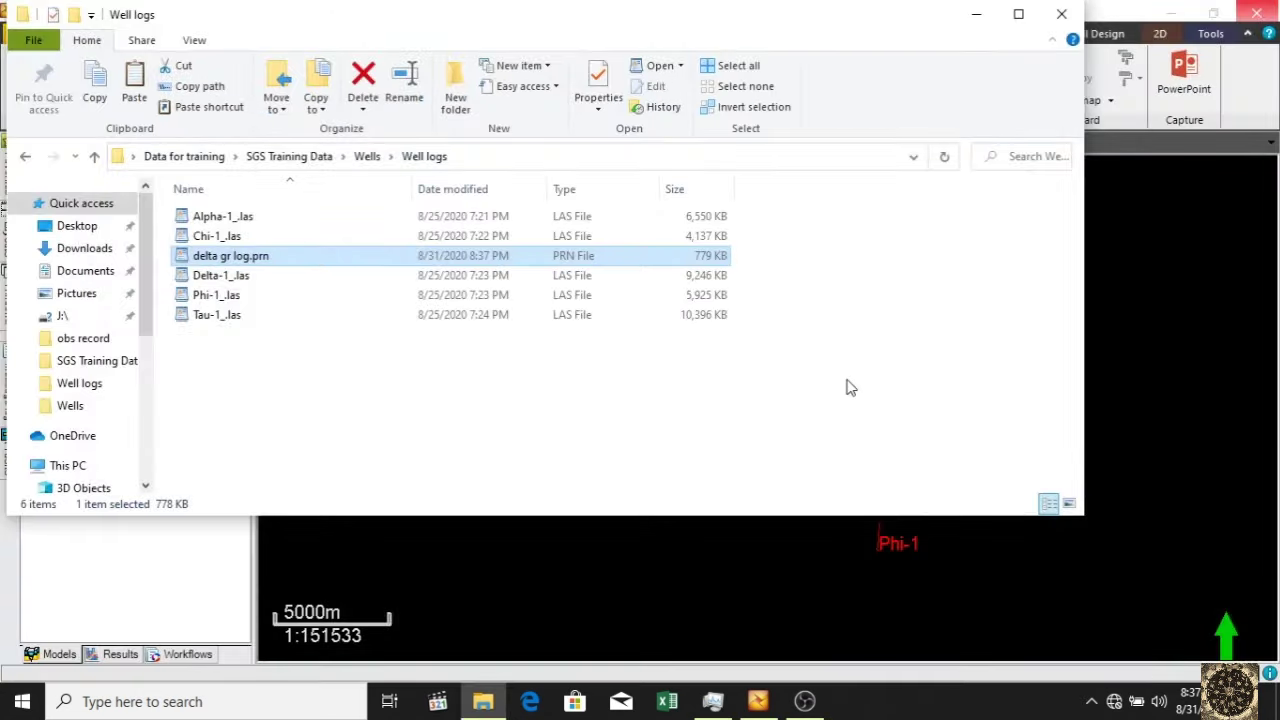
- Switch to Petrel and delete the GR log from Delta-1's well logs, confirming the deletion
{"action": "left_click", "coordinate": [757, 615]}
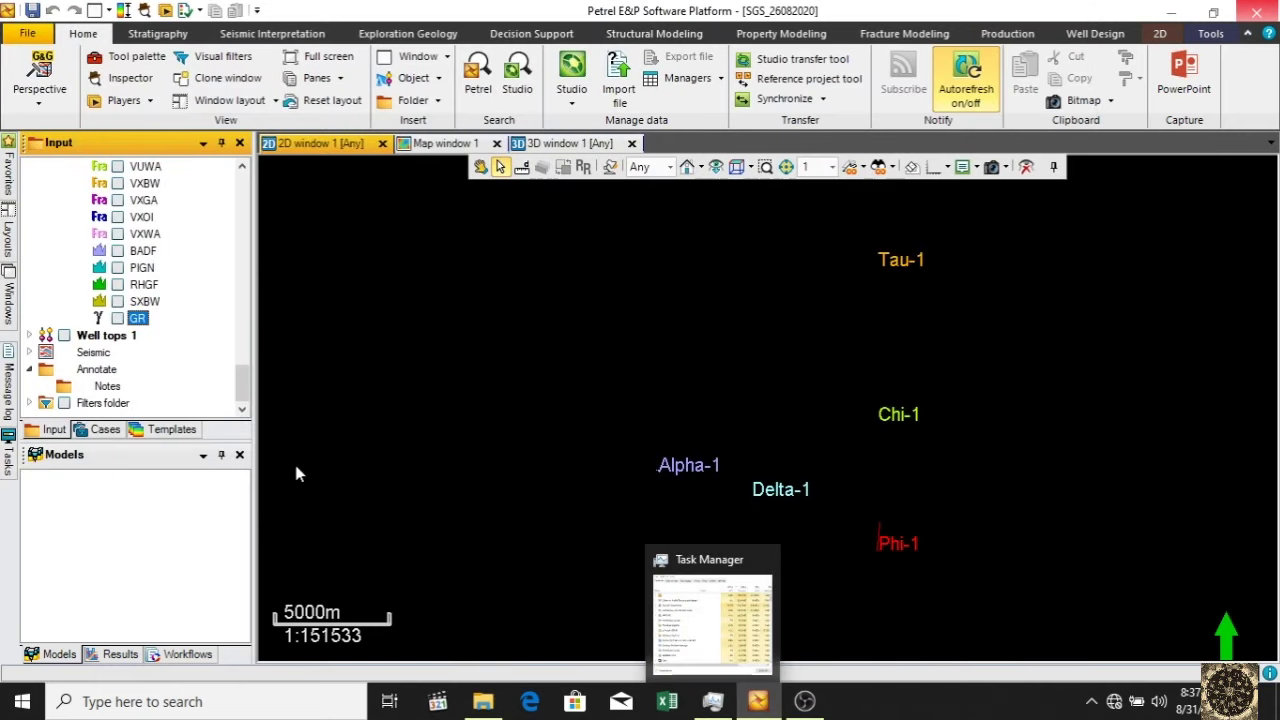
{"action": "right_click", "coordinate": [138, 322]}
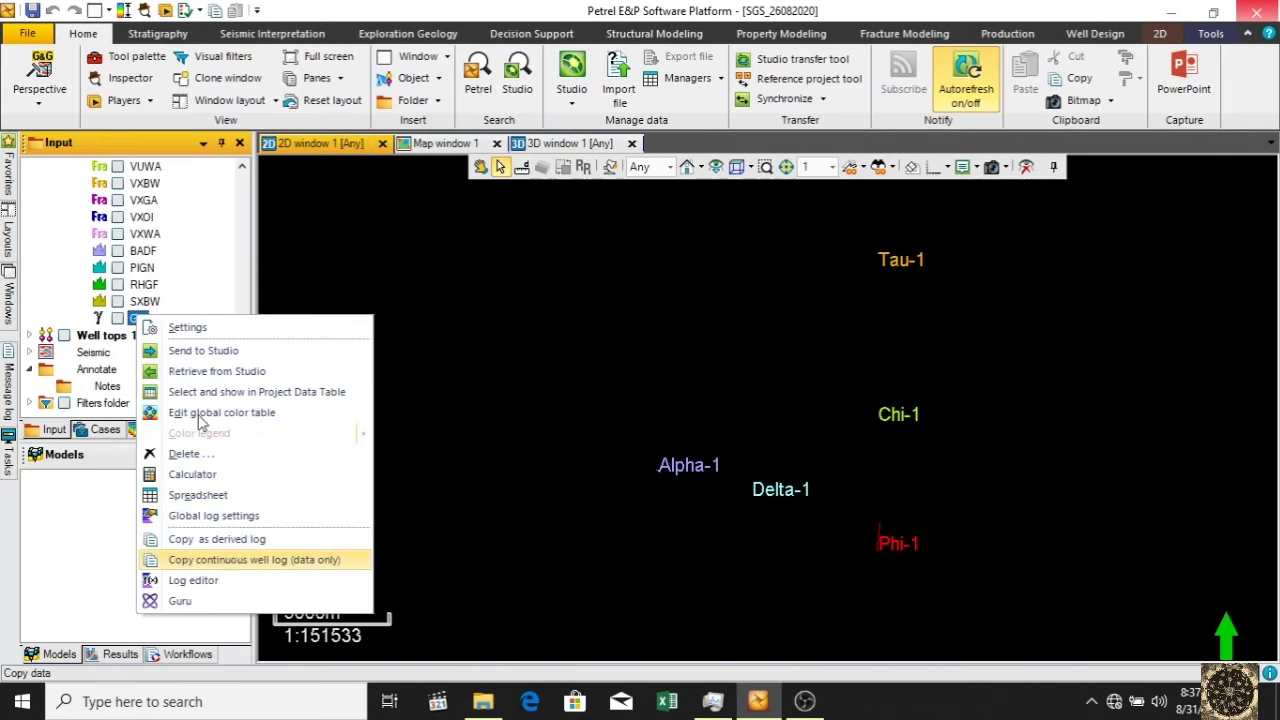
{"action": "left_click", "coordinate": [190, 463]}
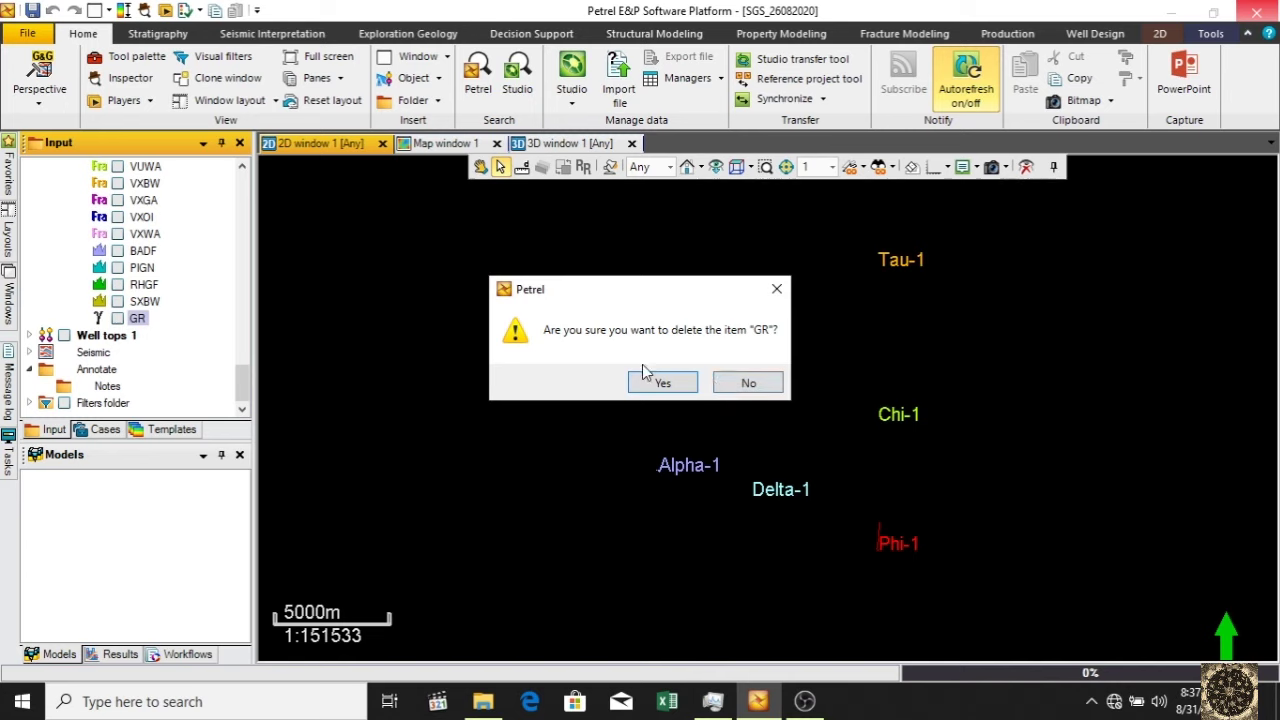
{"action": "left_click", "coordinate": [660, 392]}
- Start a file import on the Delta-1 well using Well logs (ASCII) format and load delta gr log.prn
{"action": "left_click_drag", "start_coordinate": [242, 382], "coordinate": [243, 327]}
{"action": "right_click", "coordinate": [128, 236]}
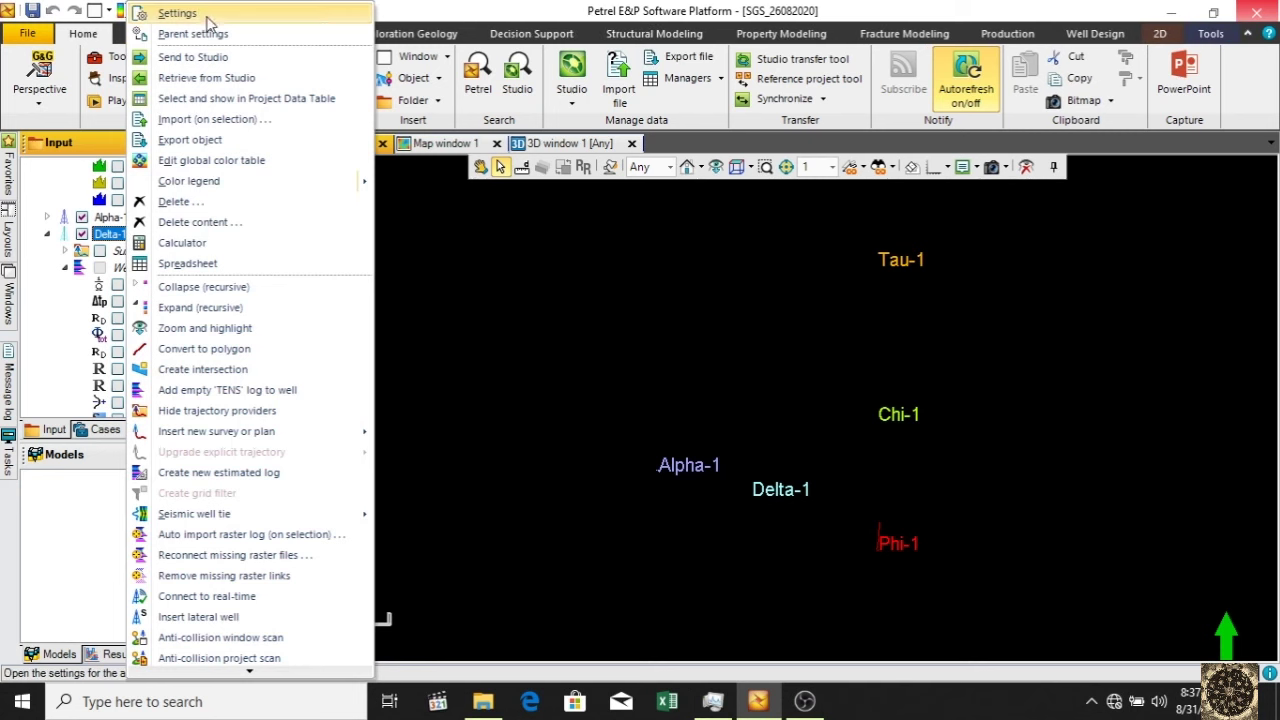
{"action": "left_click", "coordinate": [199, 126]}
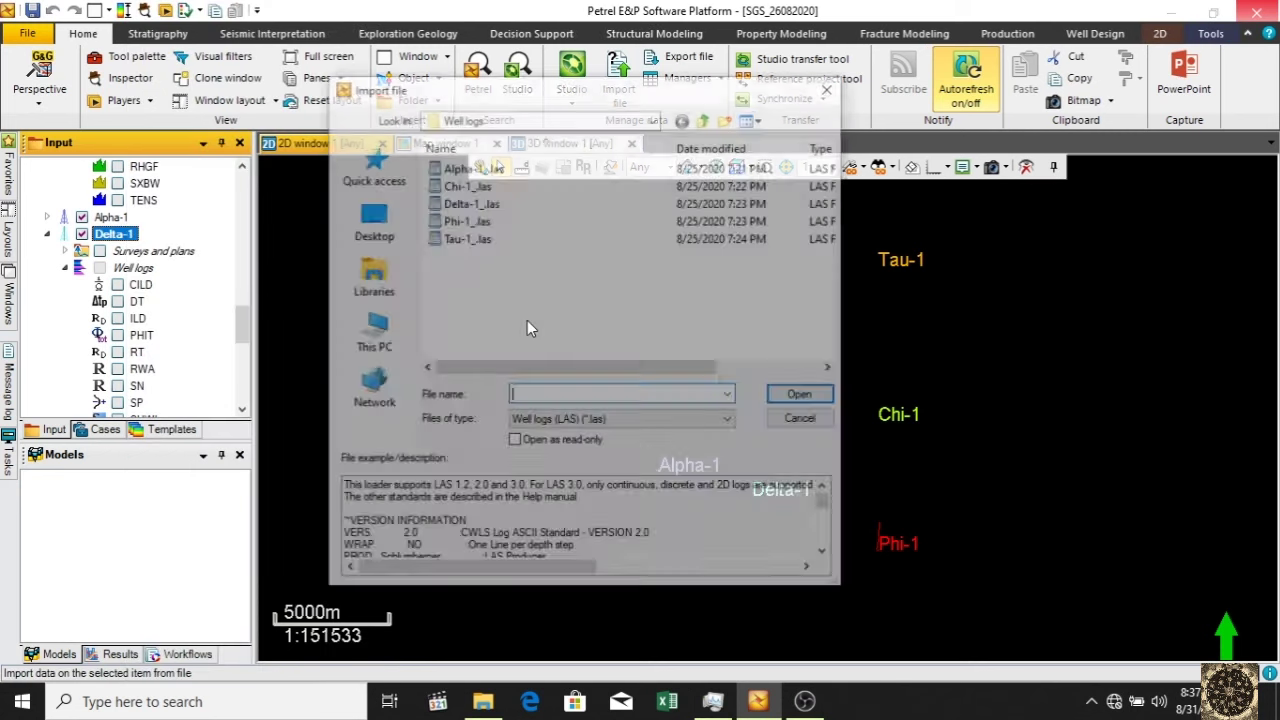
{"action": "left_click", "coordinate": [599, 420]}
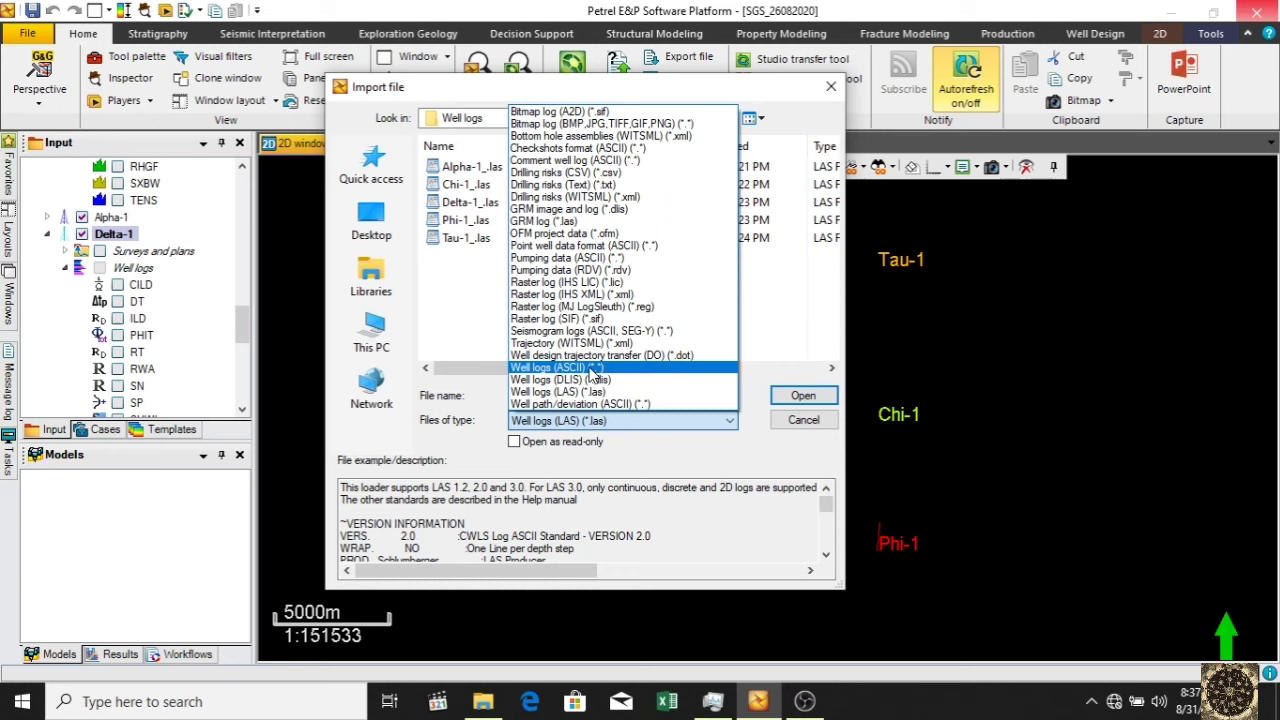
{"action": "left_click", "coordinate": [594, 368]}
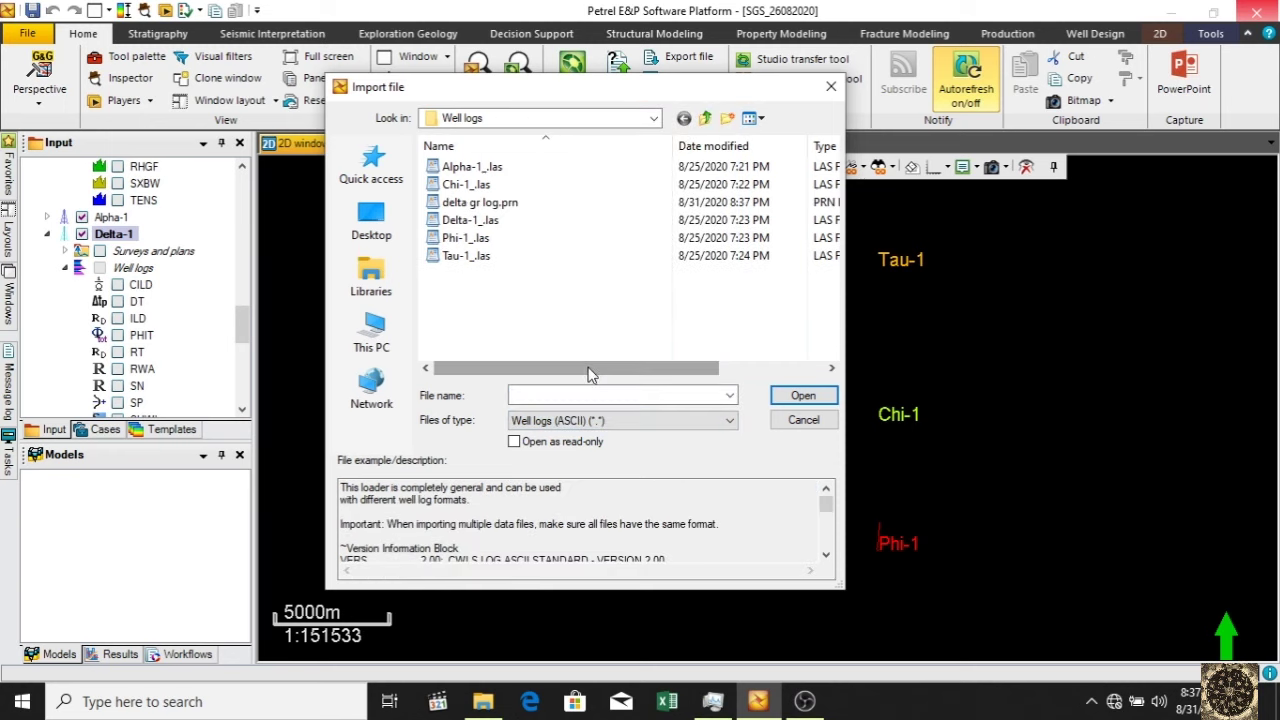
{"action": "left_click", "coordinate": [482, 204]}
{"action": "left_click", "coordinate": [782, 399]}
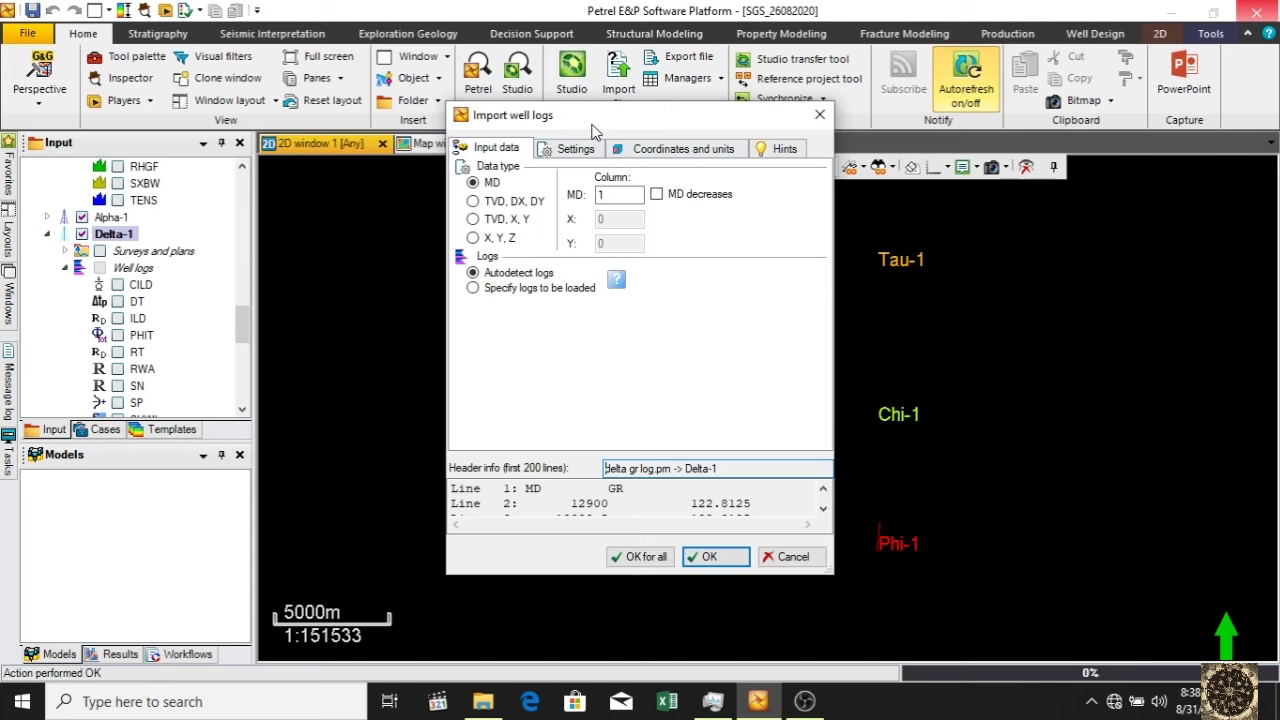
- Enlarge the import dialog, specify the logs to be loaded with a single log row, and mark MD as decreasing
{"action": "left_click_drag", "start_coordinate": [593, 130], "coordinate": [480, 100]}
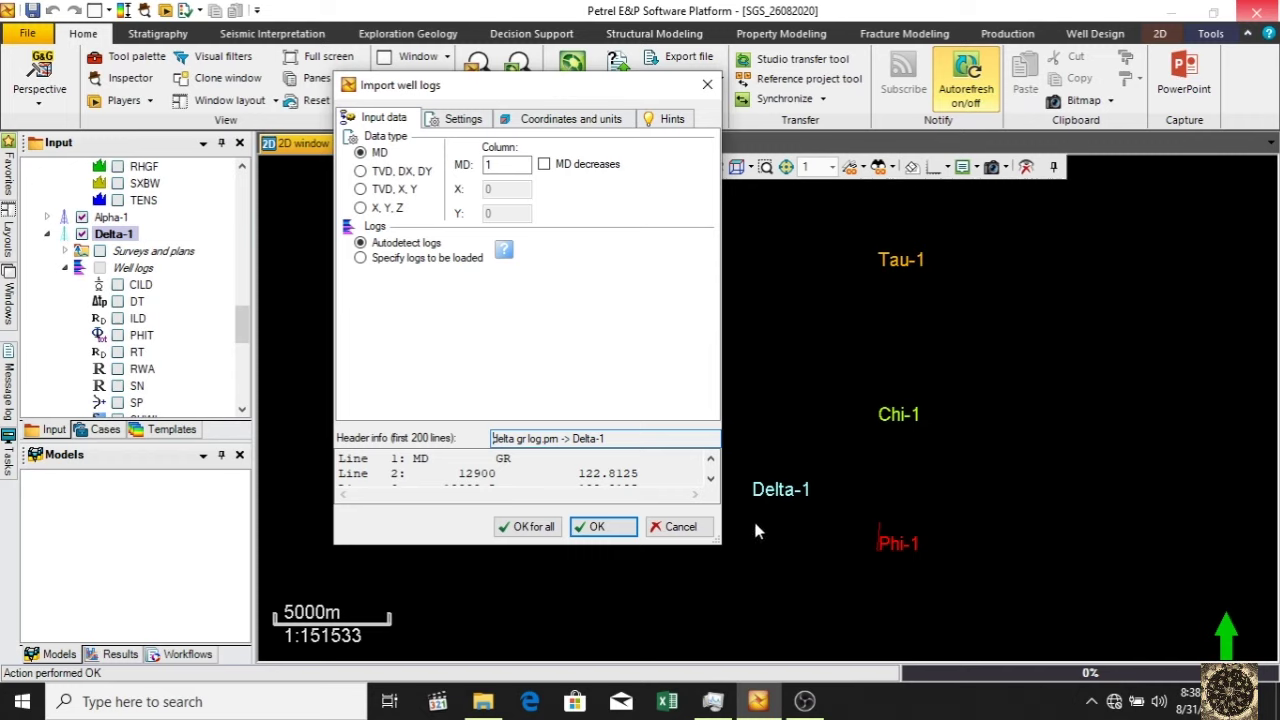
{"action": "left_click_drag", "start_coordinate": [721, 543], "coordinate": [912, 585]}
{"action": "left_click", "coordinate": [361, 258]}
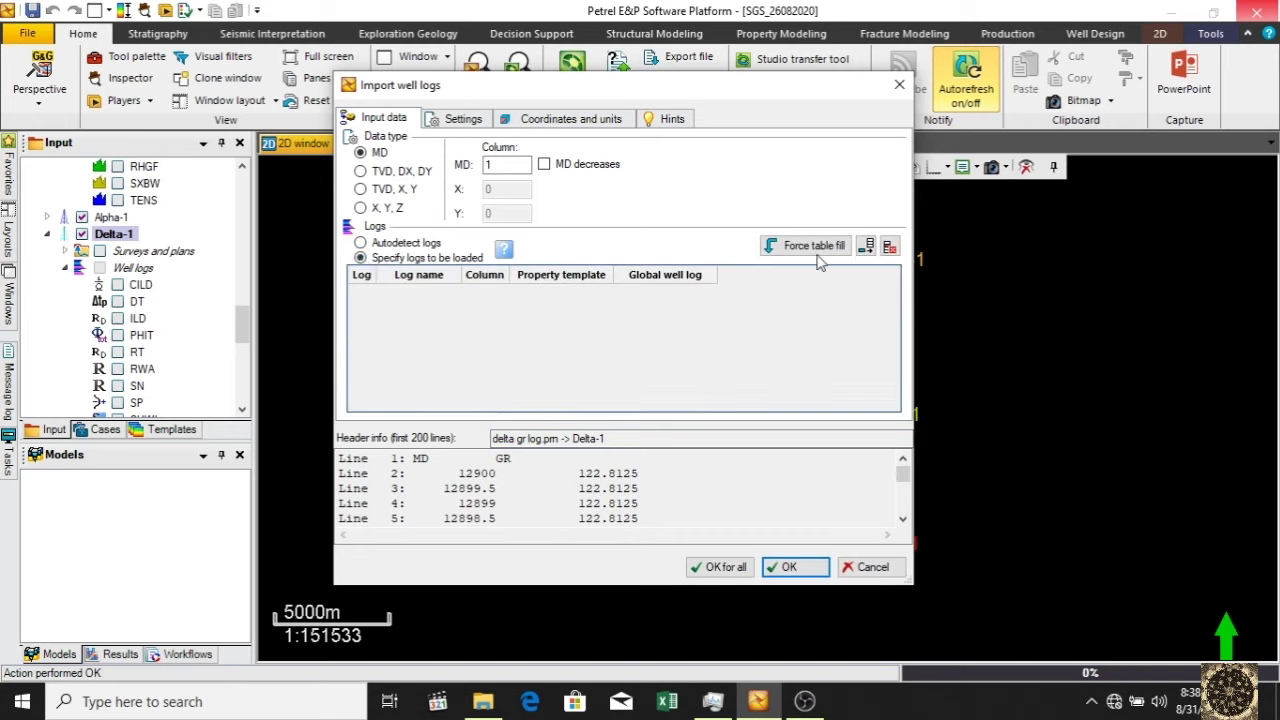
{"action": "left_click", "coordinate": [874, 250]}
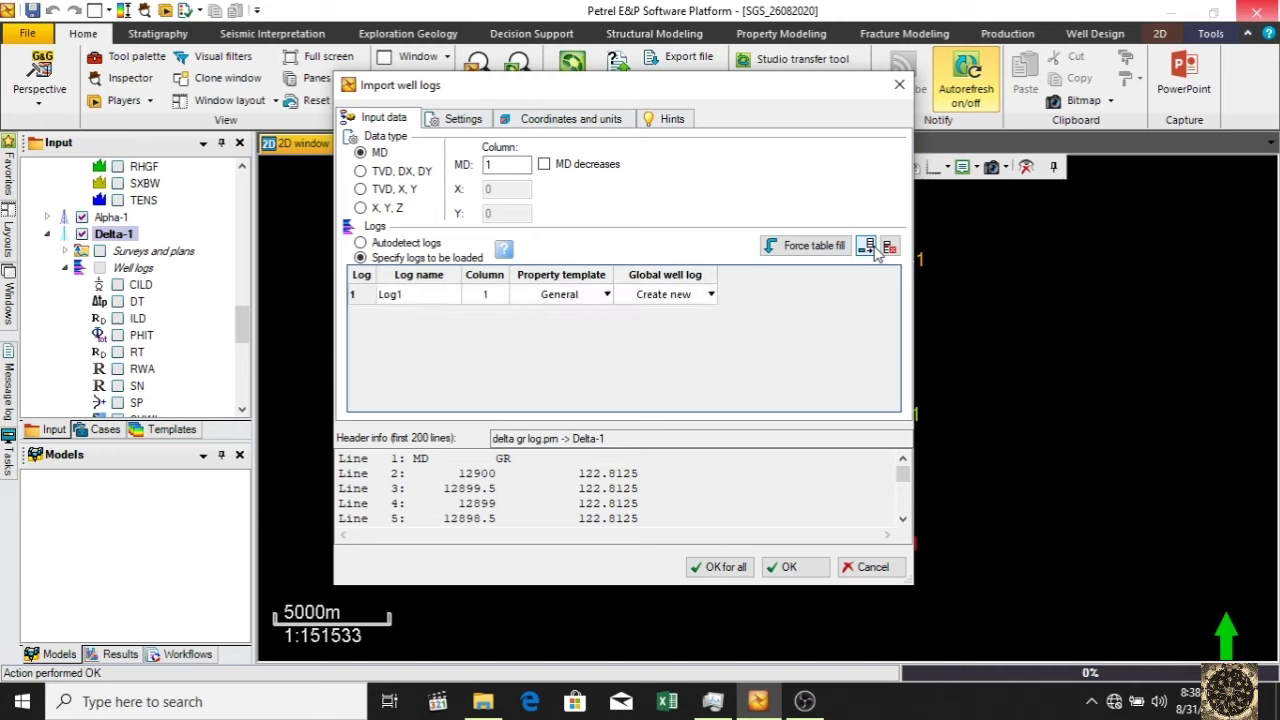
{"action": "left_click", "coordinate": [874, 250]}
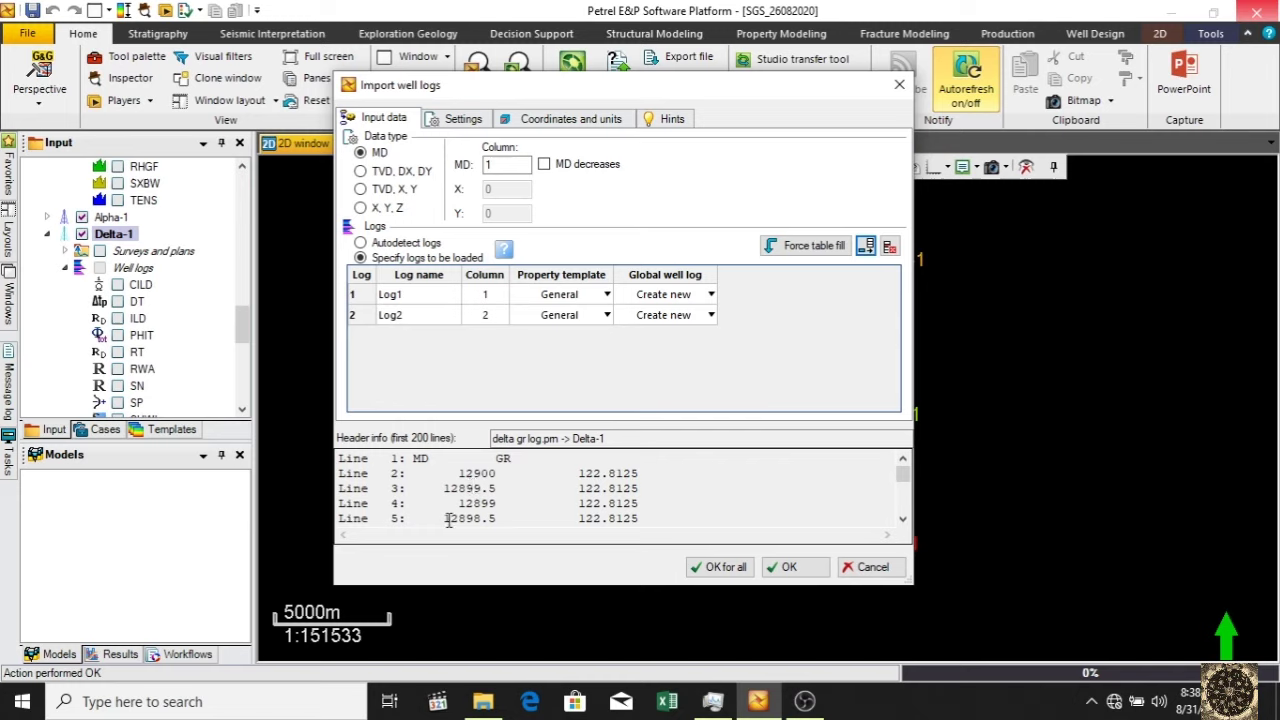
{"action": "left_click", "coordinate": [545, 166]}
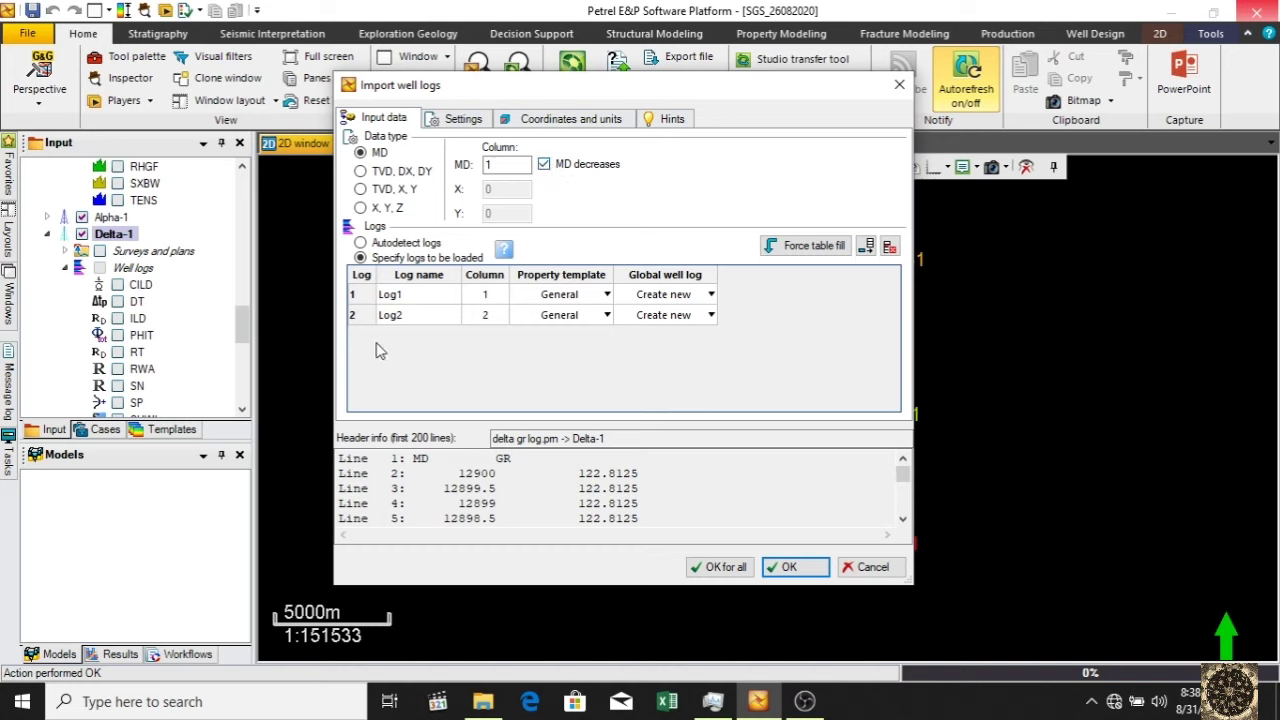
{"action": "left_click", "coordinate": [356, 317]}
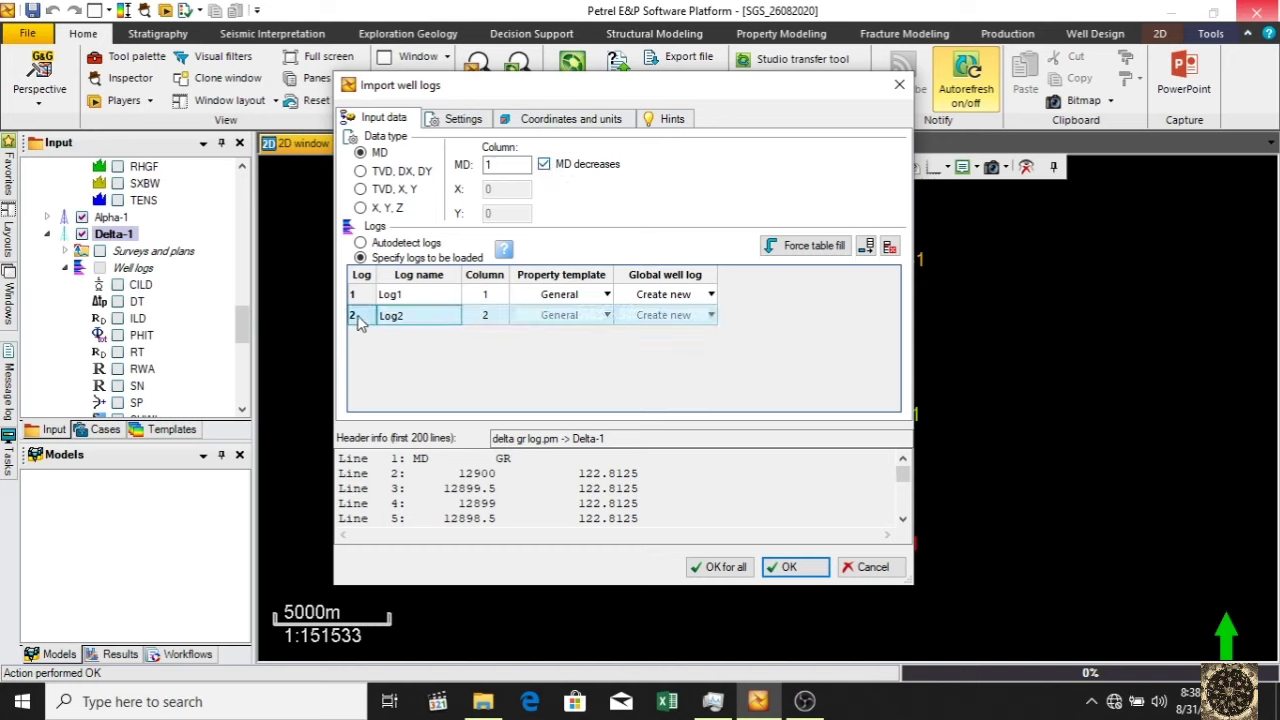
{"action": "left_click", "coordinate": [890, 246]}
- Define the log row as GR from column 2 with the Gamma ray property template and the GR global well log
{"action": "double_click", "coordinate": [436, 298]}
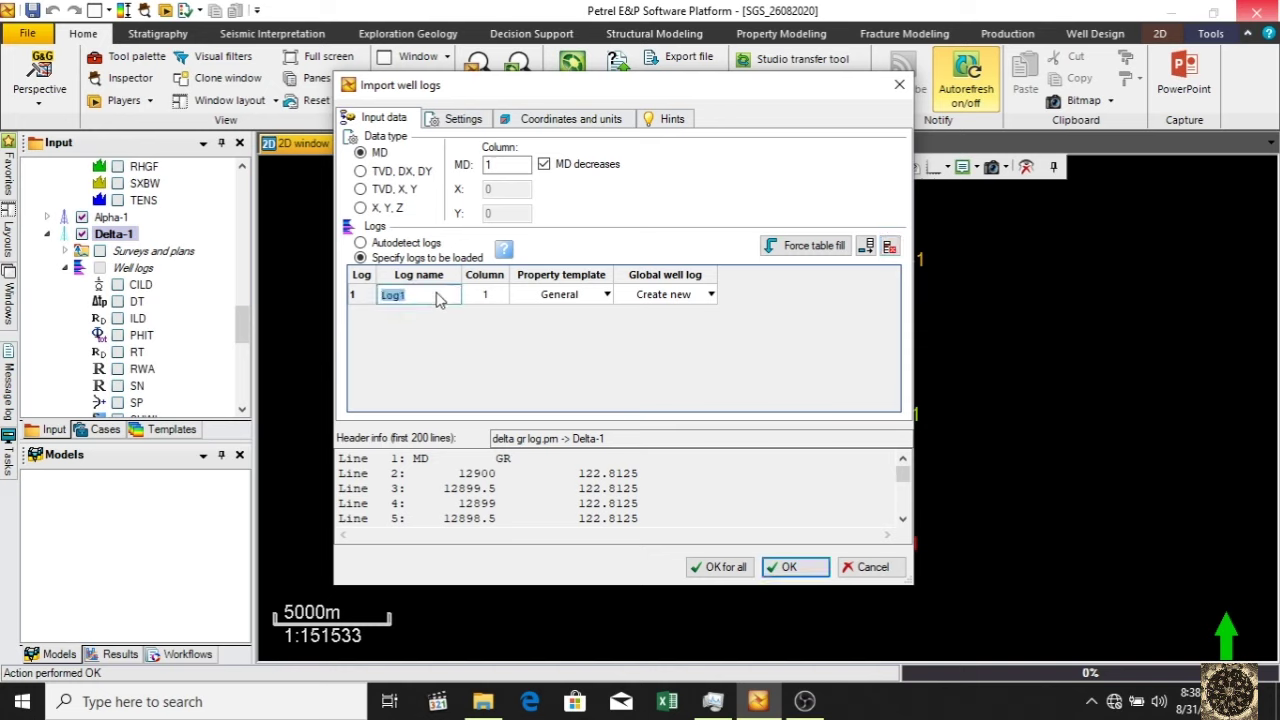
{"action": "type", "text": "GR"}
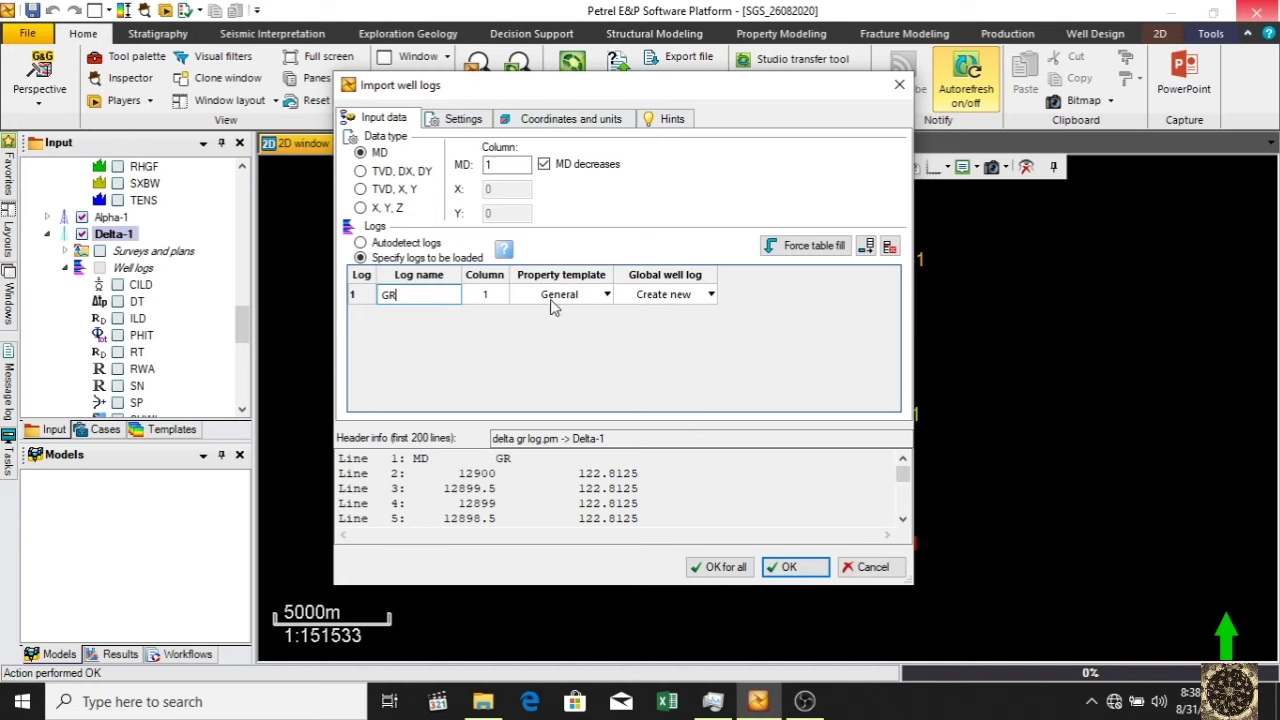
{"action": "left_click", "coordinate": [500, 296]}
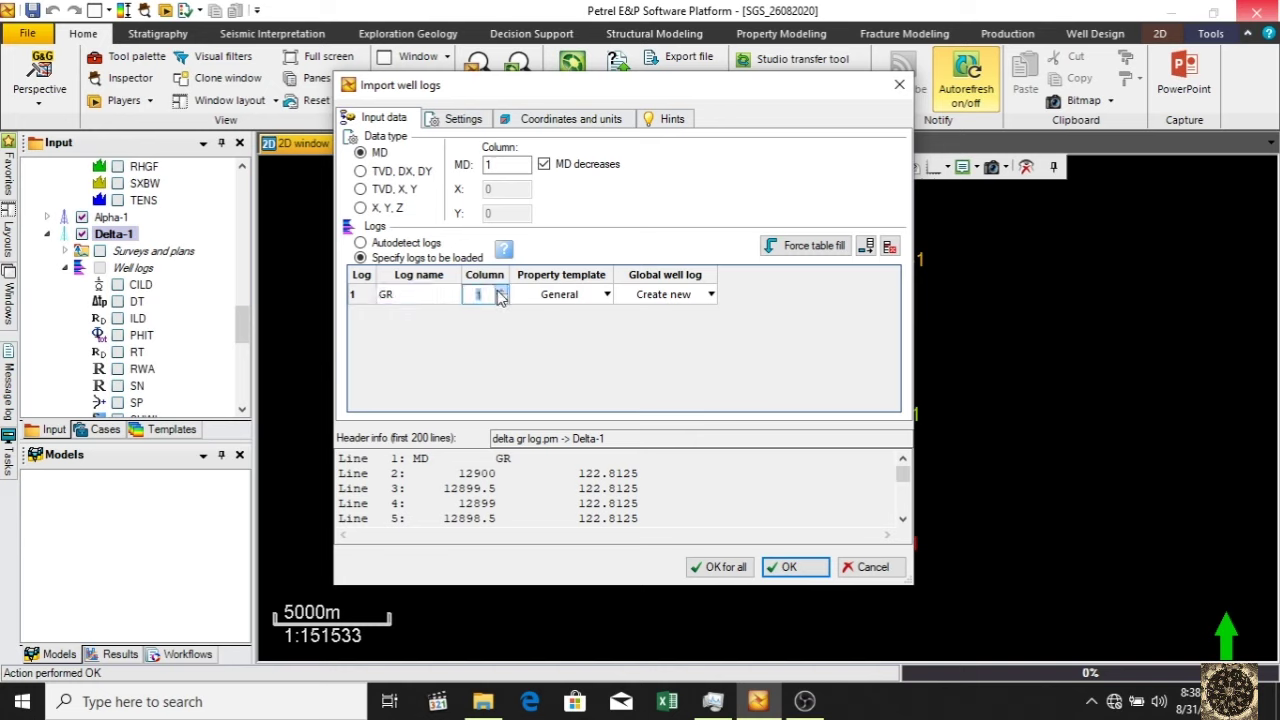
{"action": "left_click", "coordinate": [575, 296]}
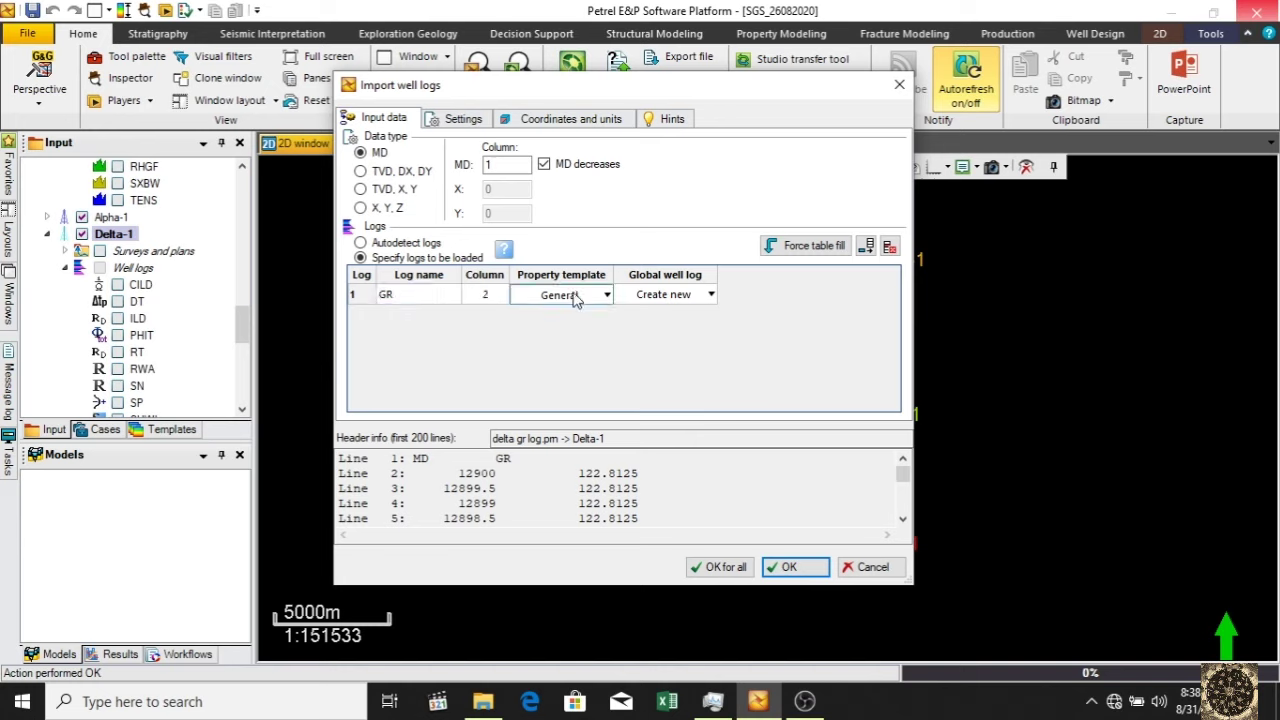
{"action": "left_click", "coordinate": [575, 296]}
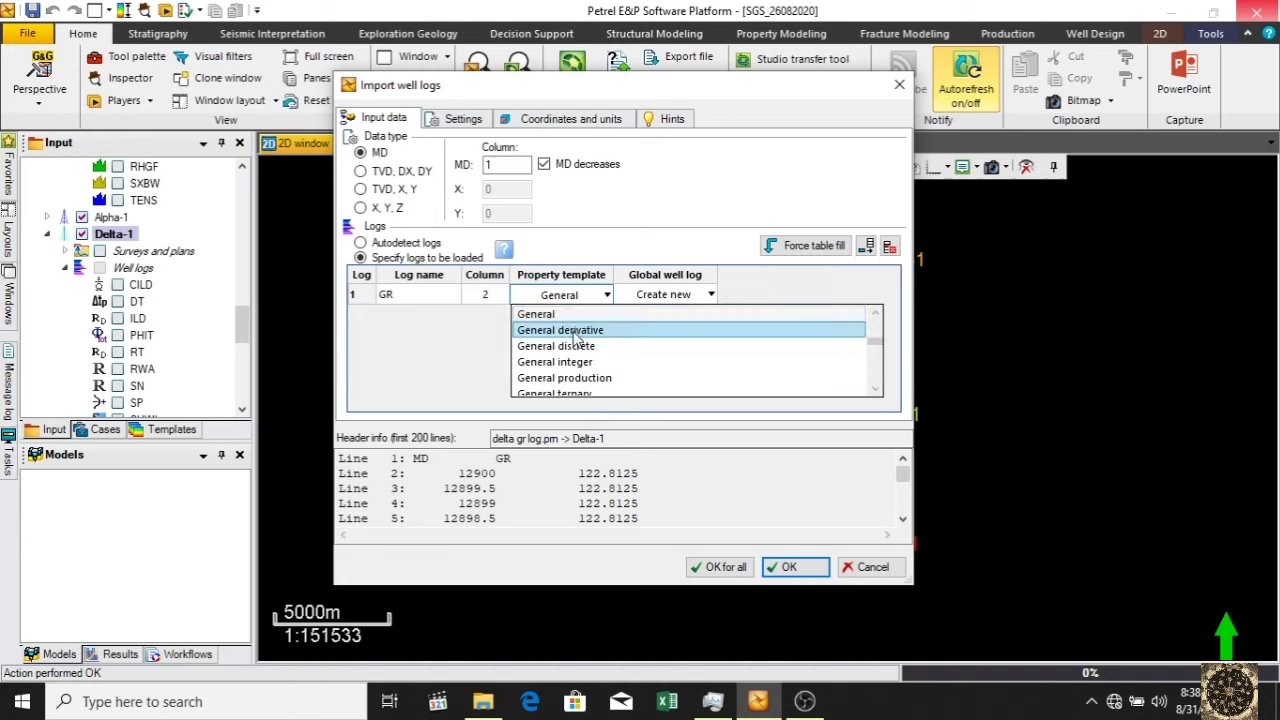
{"action": "scroll", "coordinate": [577, 340], "scroll_direction": "up", "scroll_amount": 2}
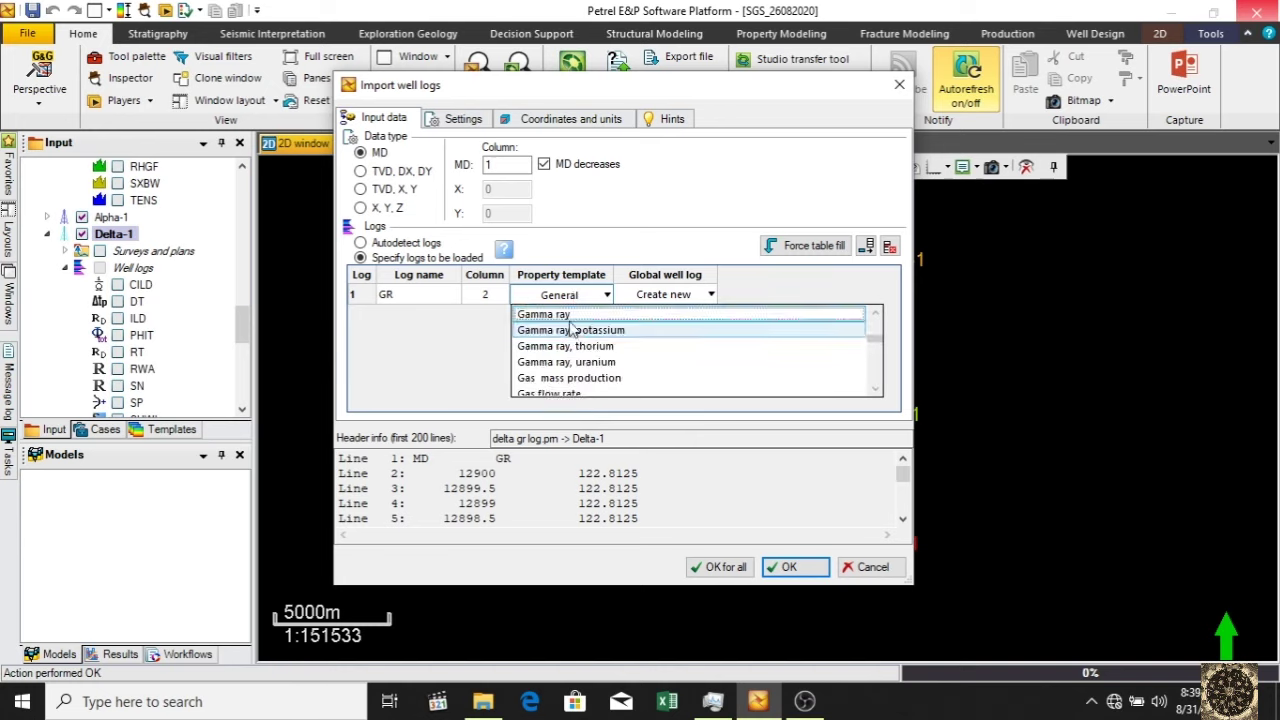
{"action": "left_click", "coordinate": [560, 315]}
{"action": "left_click", "coordinate": [709, 296]}
{"action": "left_click", "coordinate": [709, 296]}
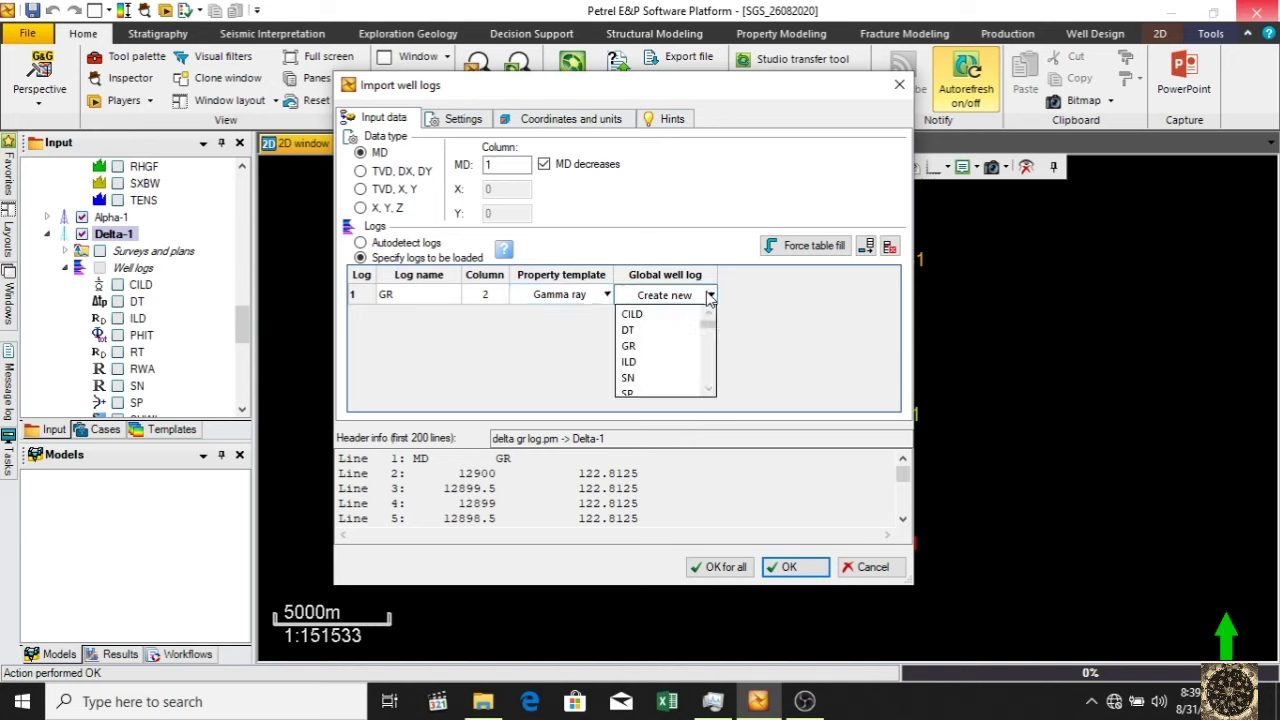
{"action": "left_click", "coordinate": [644, 347]}
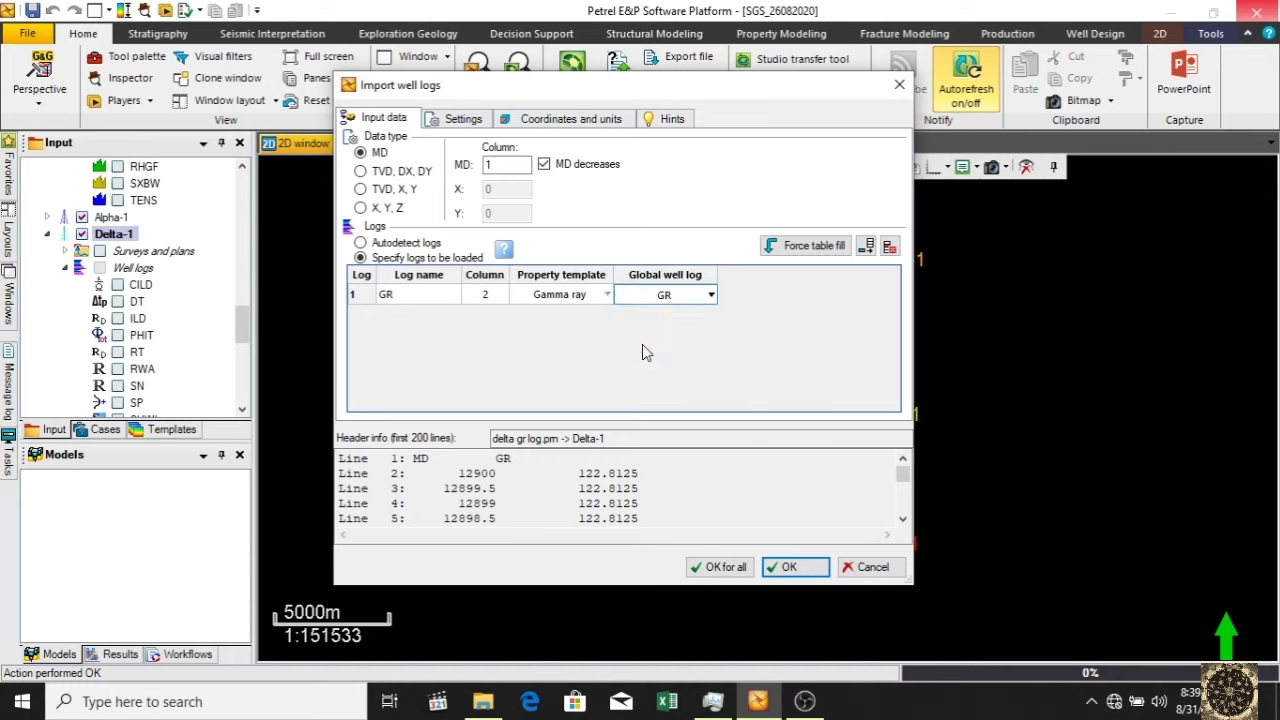
- Review the import settings, specify units with the input Z unit in ft, and import the log
{"action": "left_click", "coordinate": [466, 122]}
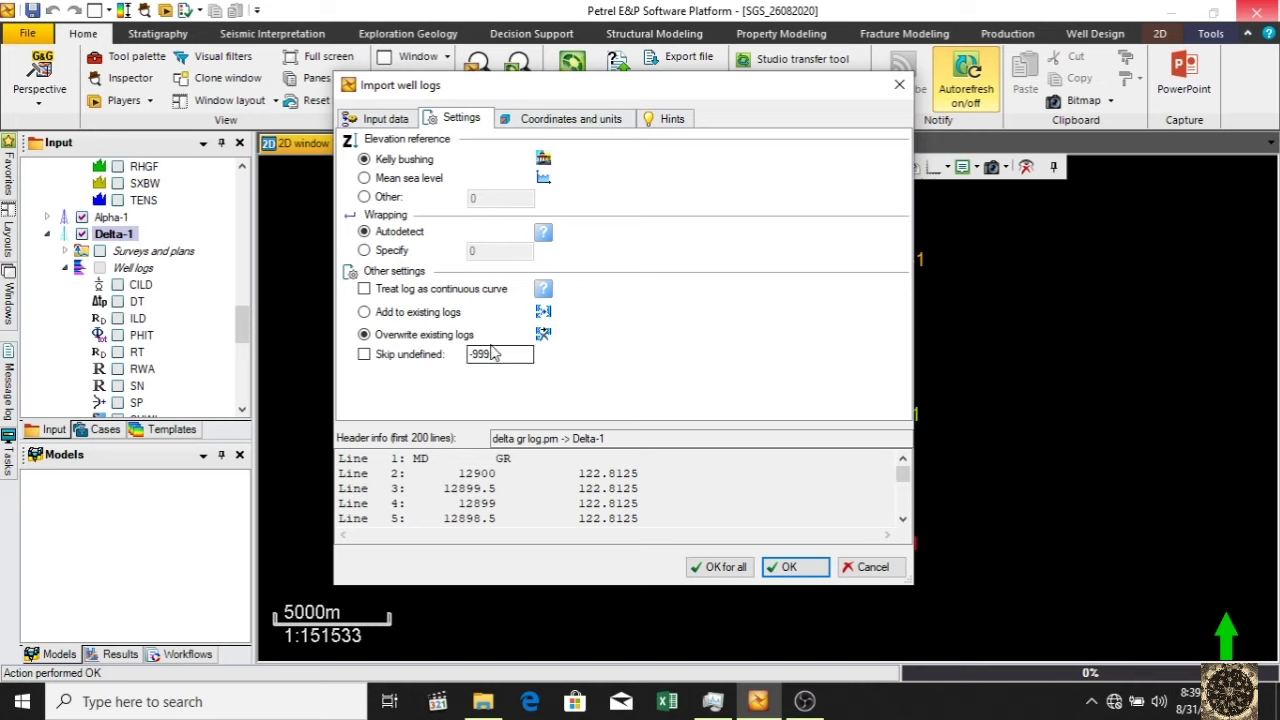
{"action": "left_click", "coordinate": [539, 118]}
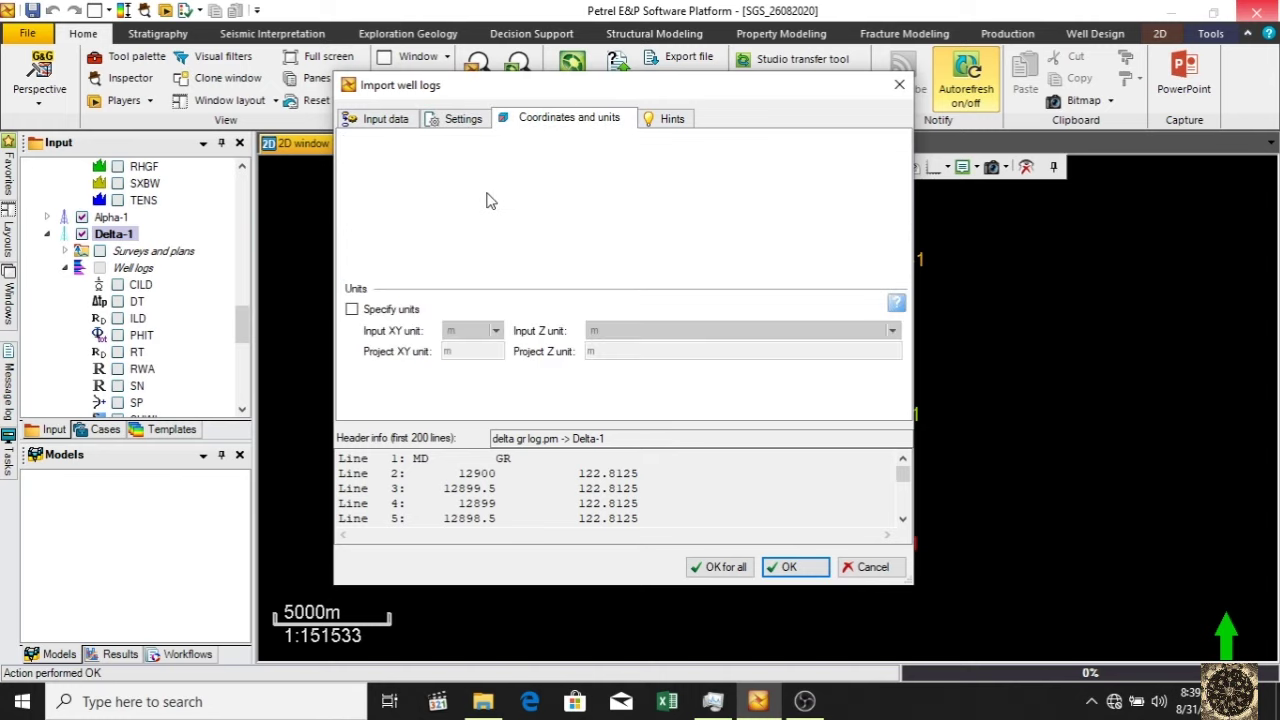
{"action": "left_click", "coordinate": [351, 309]}
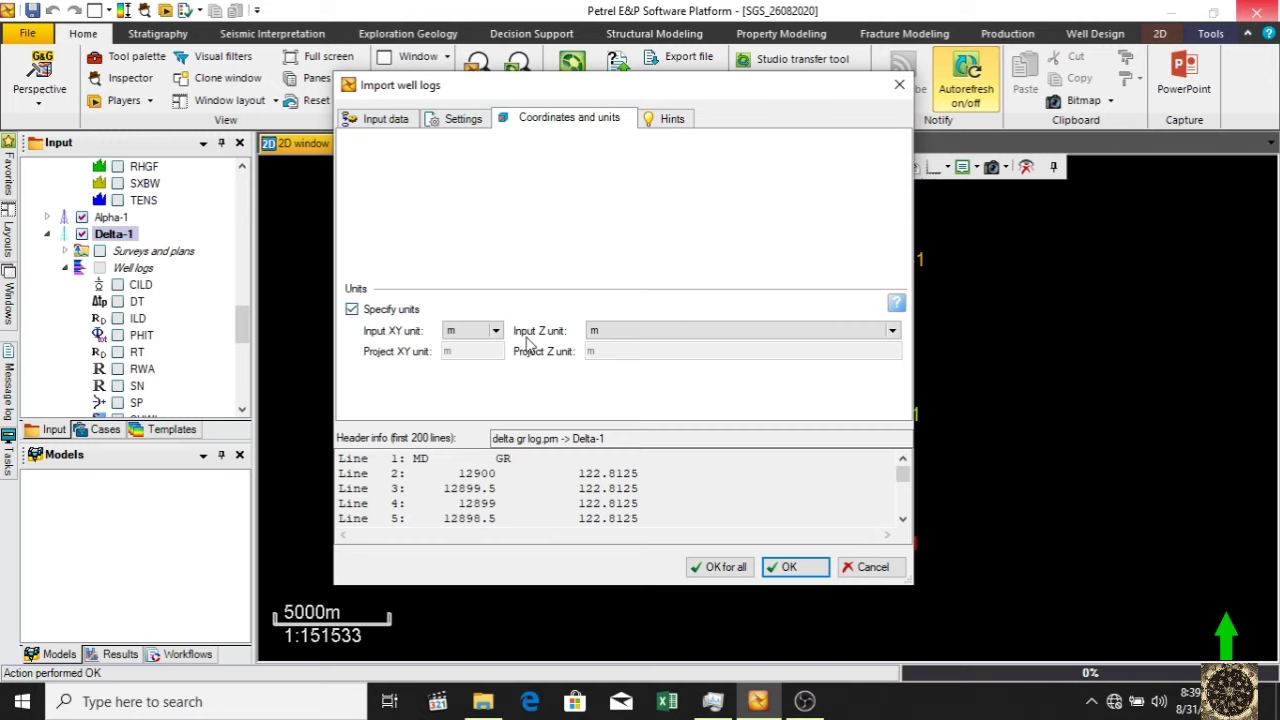
{"action": "left_click", "coordinate": [634, 338]}
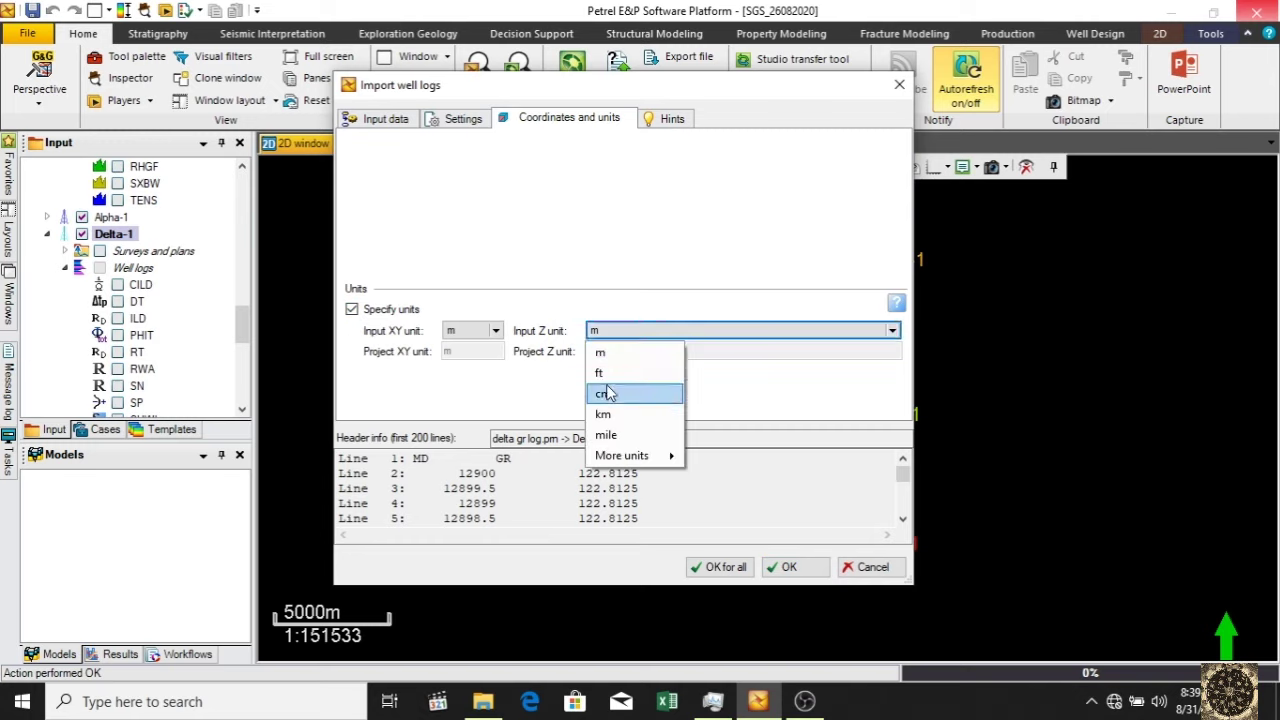
{"action": "left_click", "coordinate": [607, 374]}
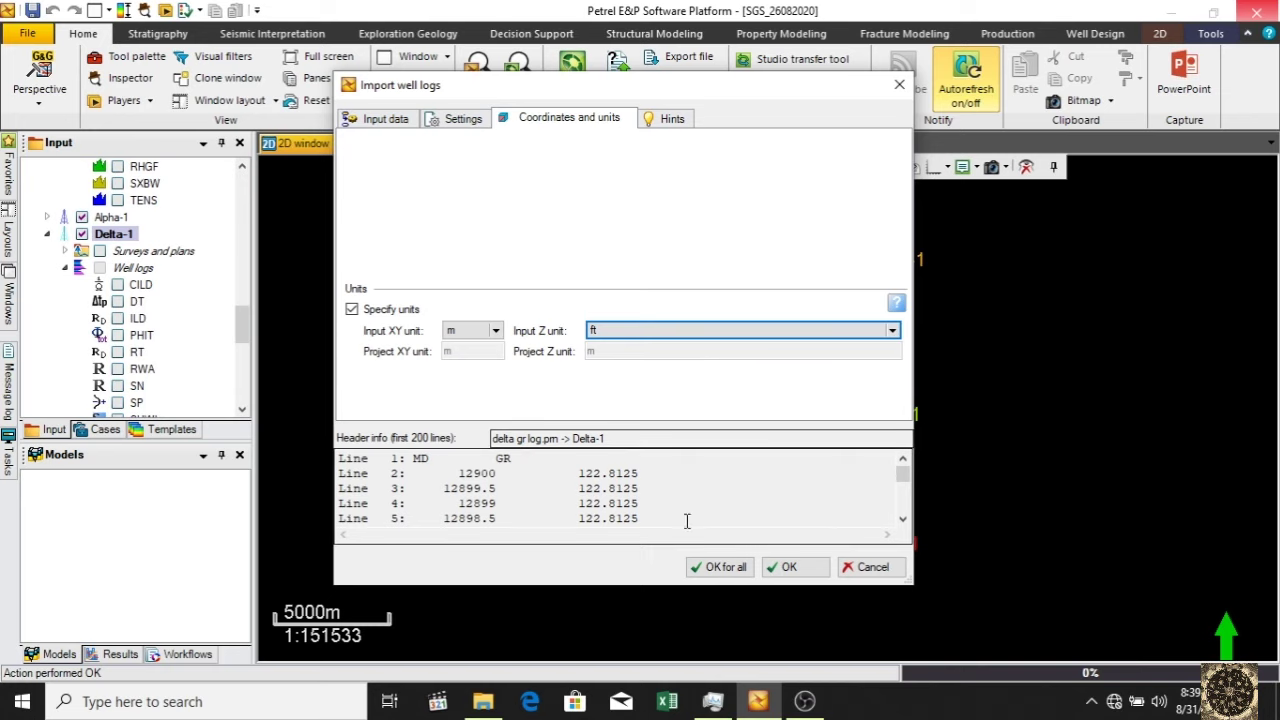
{"action": "left_click", "coordinate": [720, 568]}
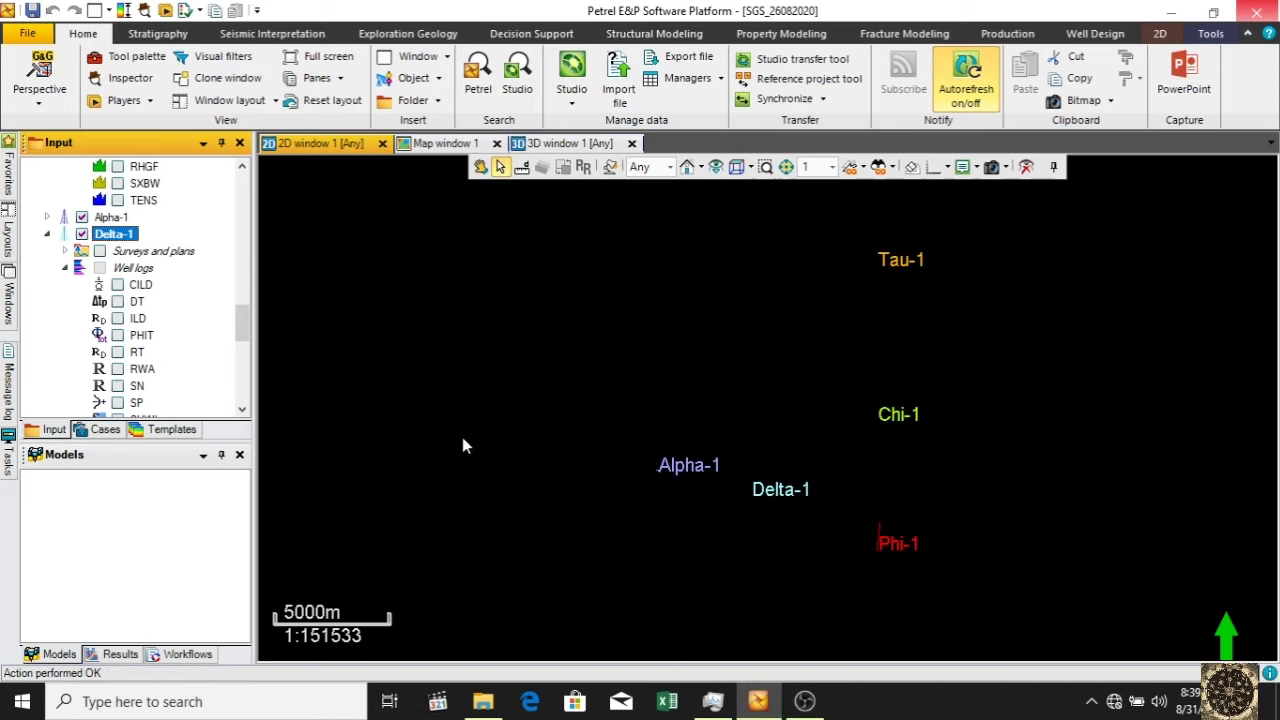
- Open the spreadsheet of Delta-1's imported GR log, check its MD and gamma values, and close it unchanged
{"action": "left_click_drag", "start_coordinate": [243, 315], "coordinate": [243, 376]}
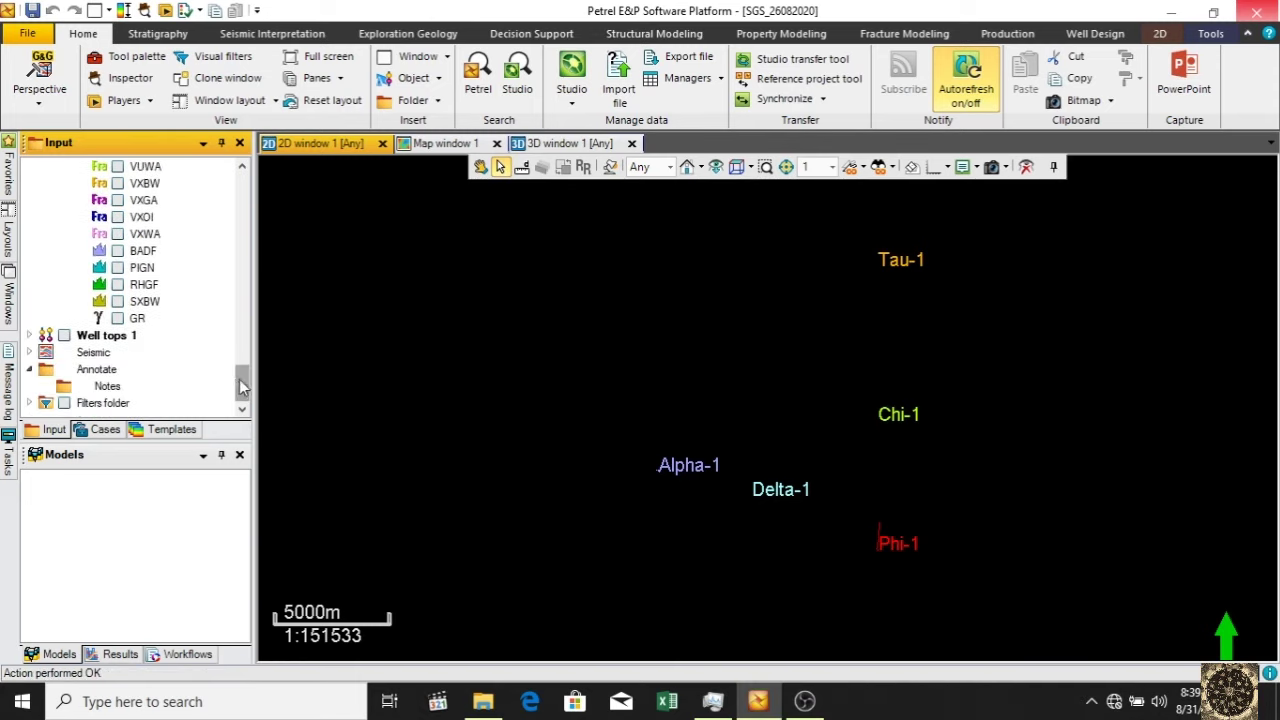
{"action": "right_click", "coordinate": [135, 321]}
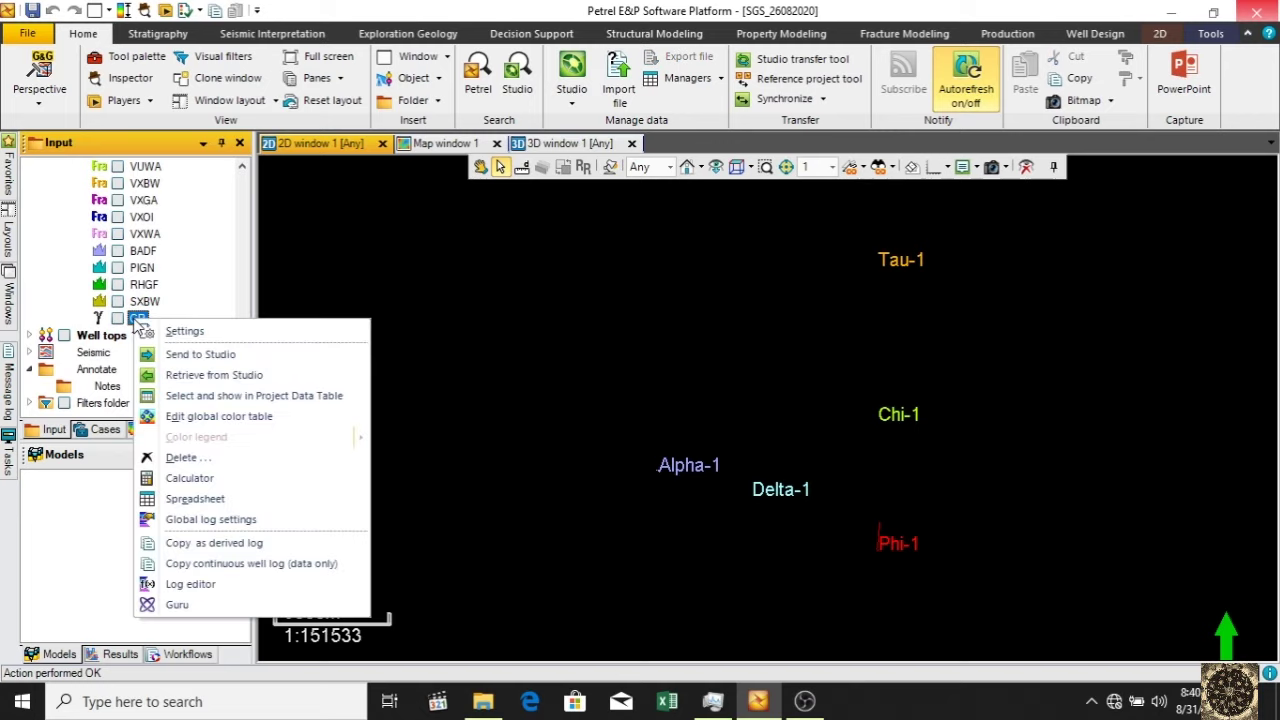
{"action": "left_click", "coordinate": [190, 498]}
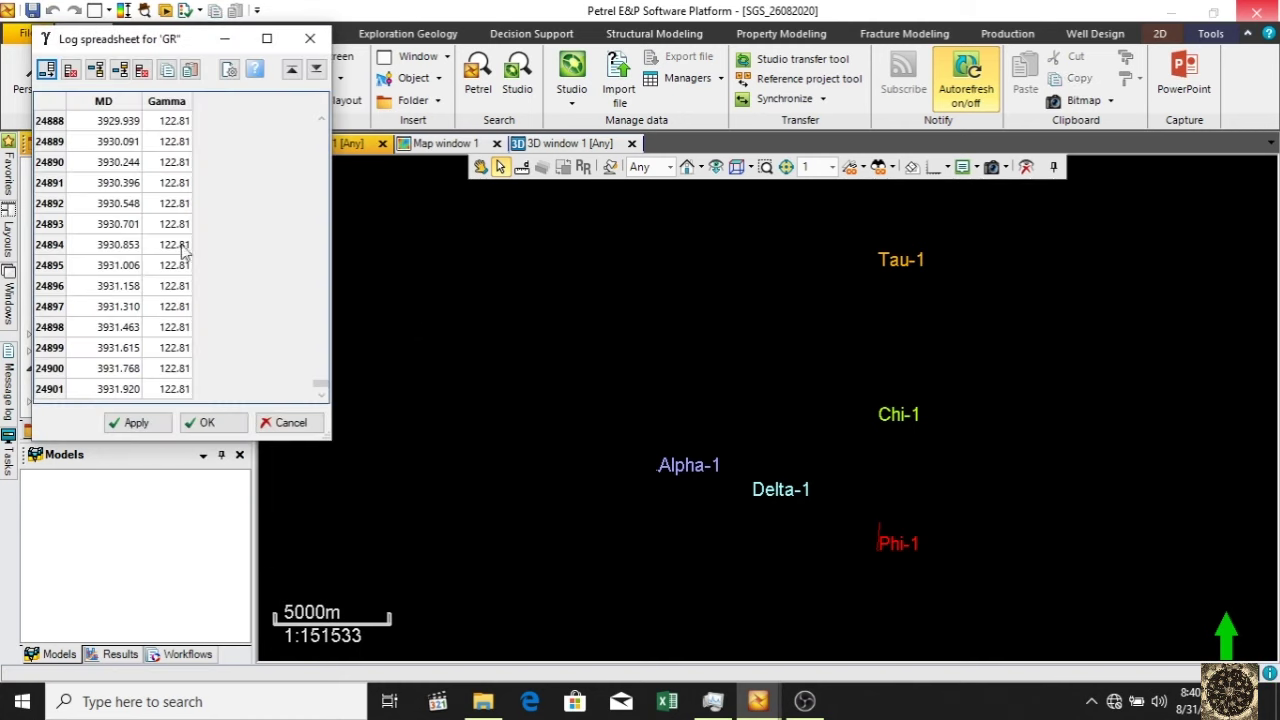
{"action": "scroll", "coordinate": [200, 360], "scroll_direction": "up", "scroll_amount": 1}
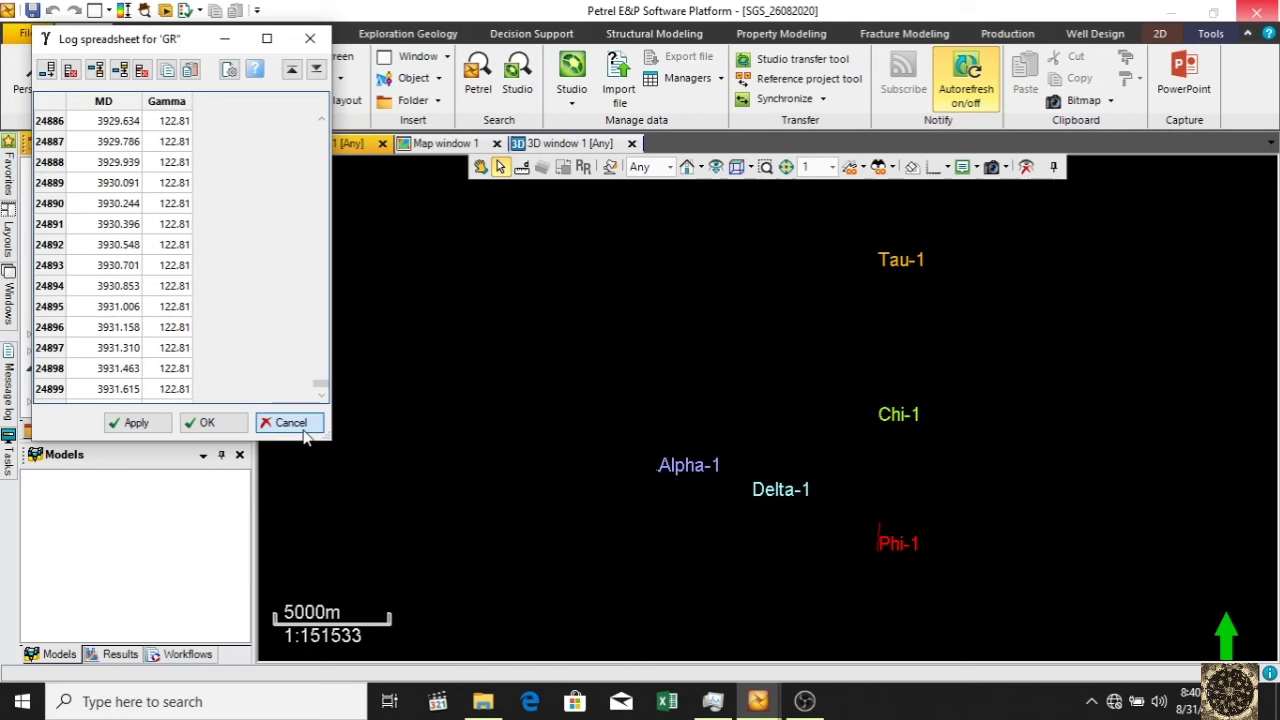
{"action": "left_click", "coordinate": [291, 423]}
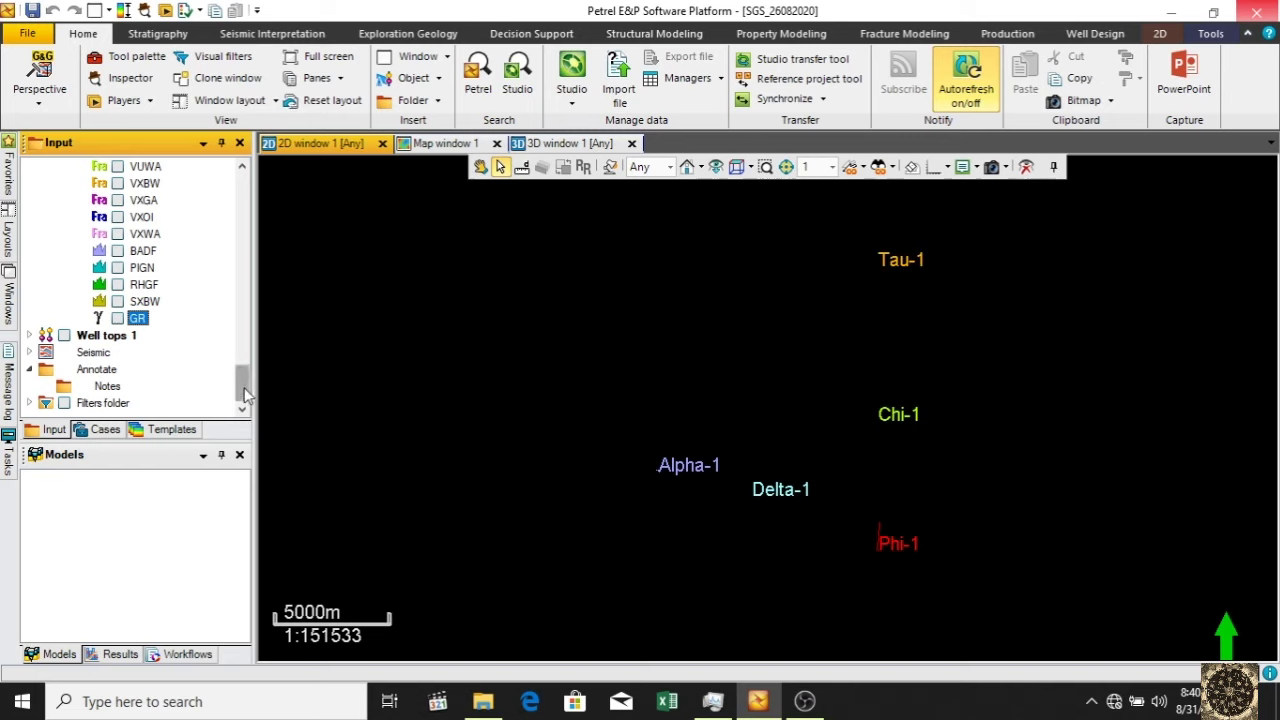
- Collapse the Chi-1, Tau-1 and Phi-1 wells in the Wells folder
{"action": "left_click_drag", "start_coordinate": [241, 380], "coordinate": [241, 190]}
{"action": "scroll", "coordinate": [228, 252], "scroll_direction": "up", "scroll_amount": 4}
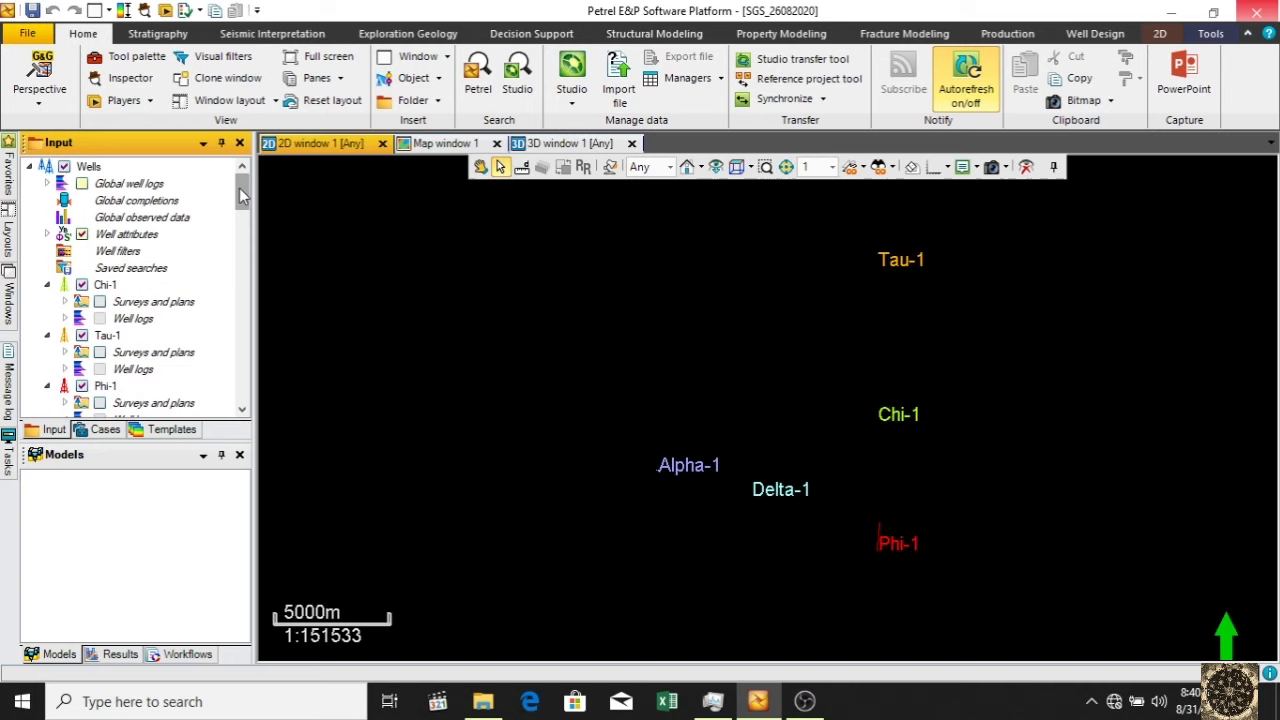
{"action": "left_click", "coordinate": [47, 285]}
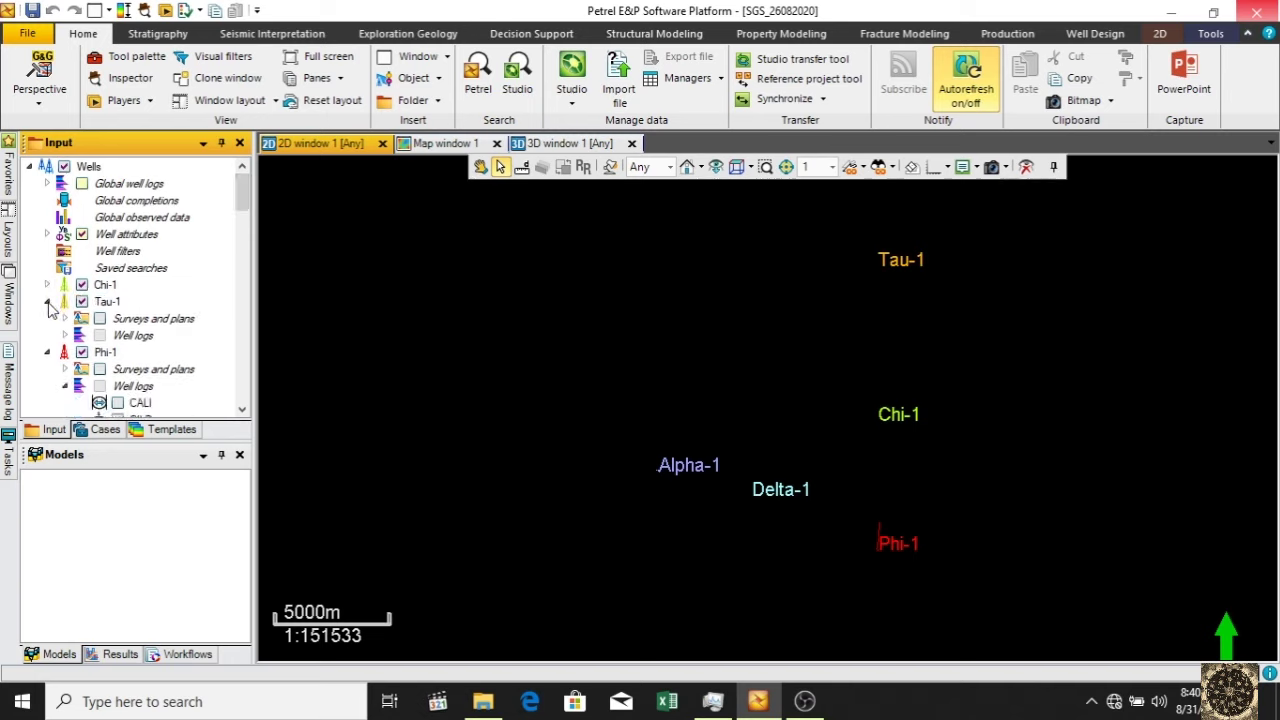
{"action": "left_click", "coordinate": [47, 302]}
{"action": "left_click", "coordinate": [47, 318]}
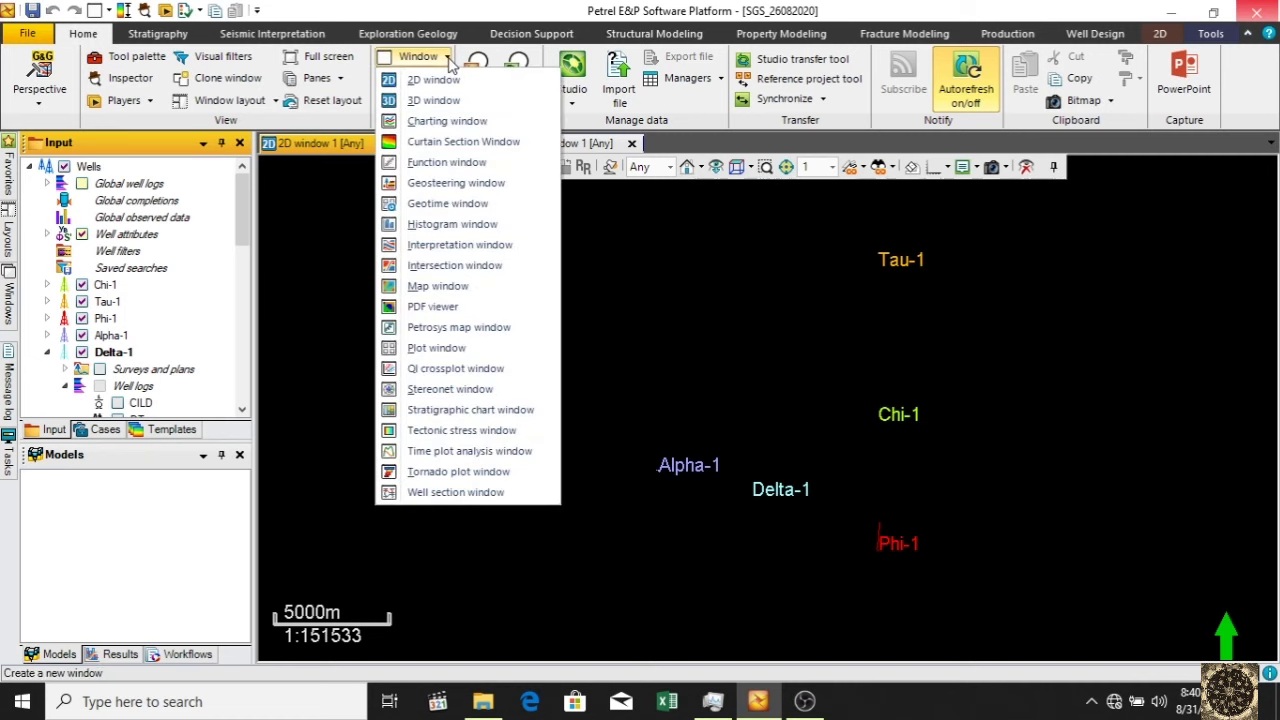
- Create a well section window with a new x-section named SGS and the existing template Well section template 1
{"action": "left_click", "coordinate": [434, 496]}
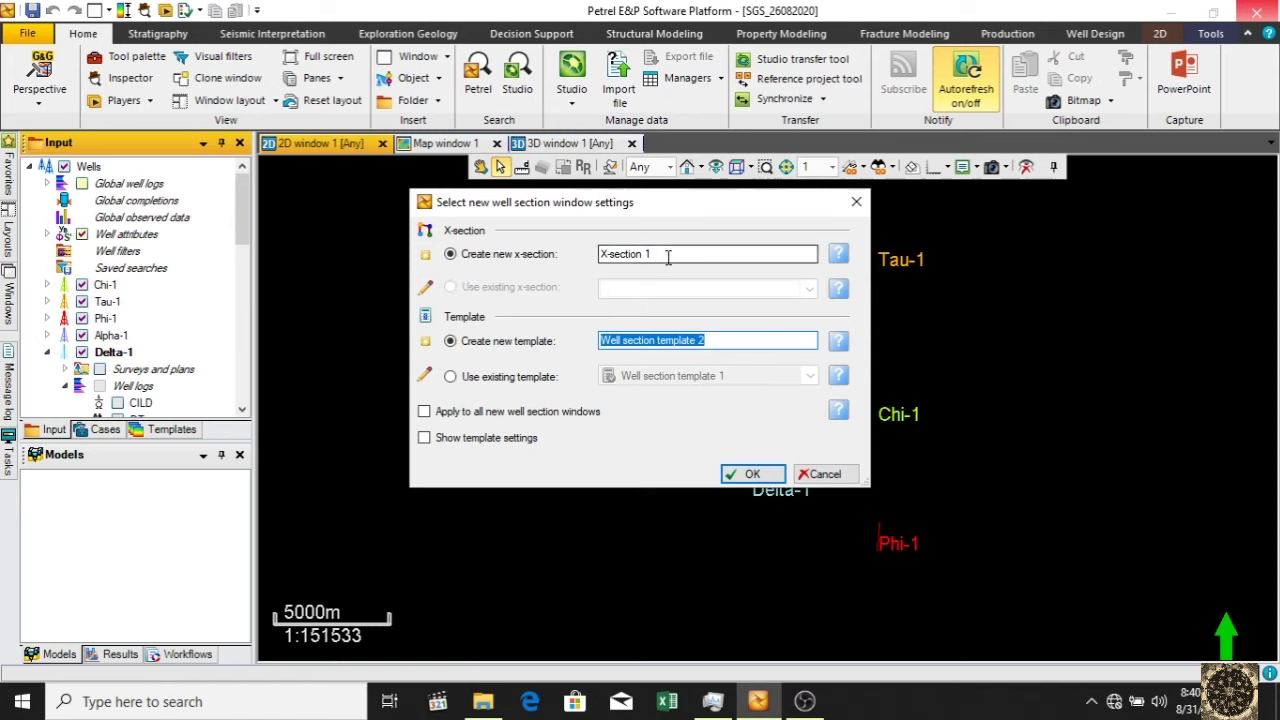
{"action": "left_click", "coordinate": [668, 256]}
{"action": "type", "text": "SGS"}
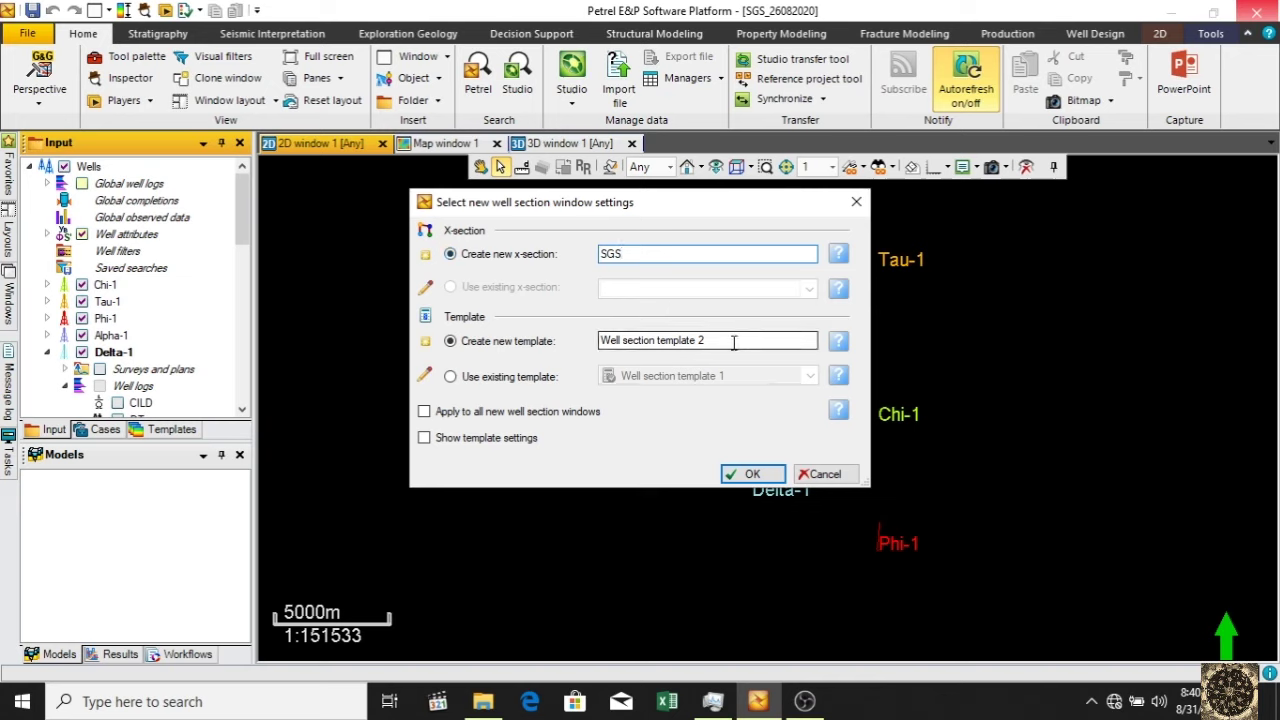
{"action": "left_click", "coordinate": [536, 377]}
{"action": "left_click", "coordinate": [771, 382]}
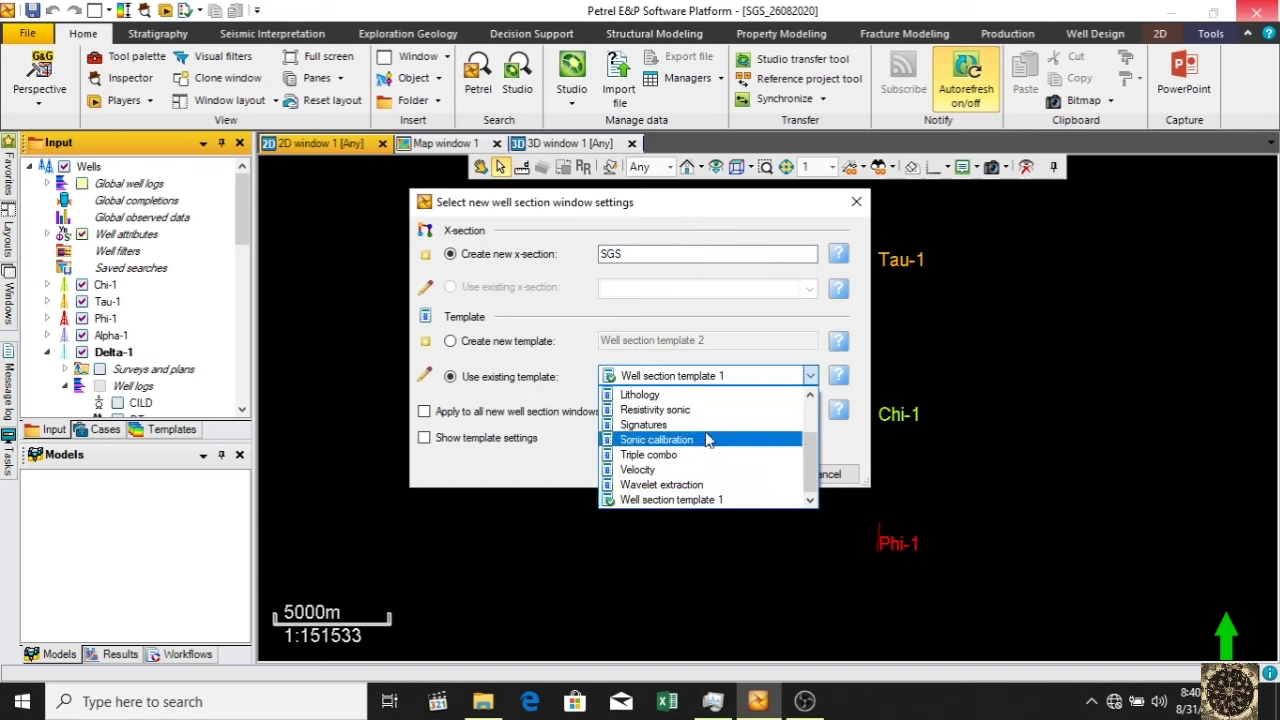
{"action": "scroll", "coordinate": [725, 468], "scroll_direction": "up", "scroll_amount": 2}
{"action": "scroll", "coordinate": [730, 472], "scroll_direction": "down", "scroll_amount": 2}
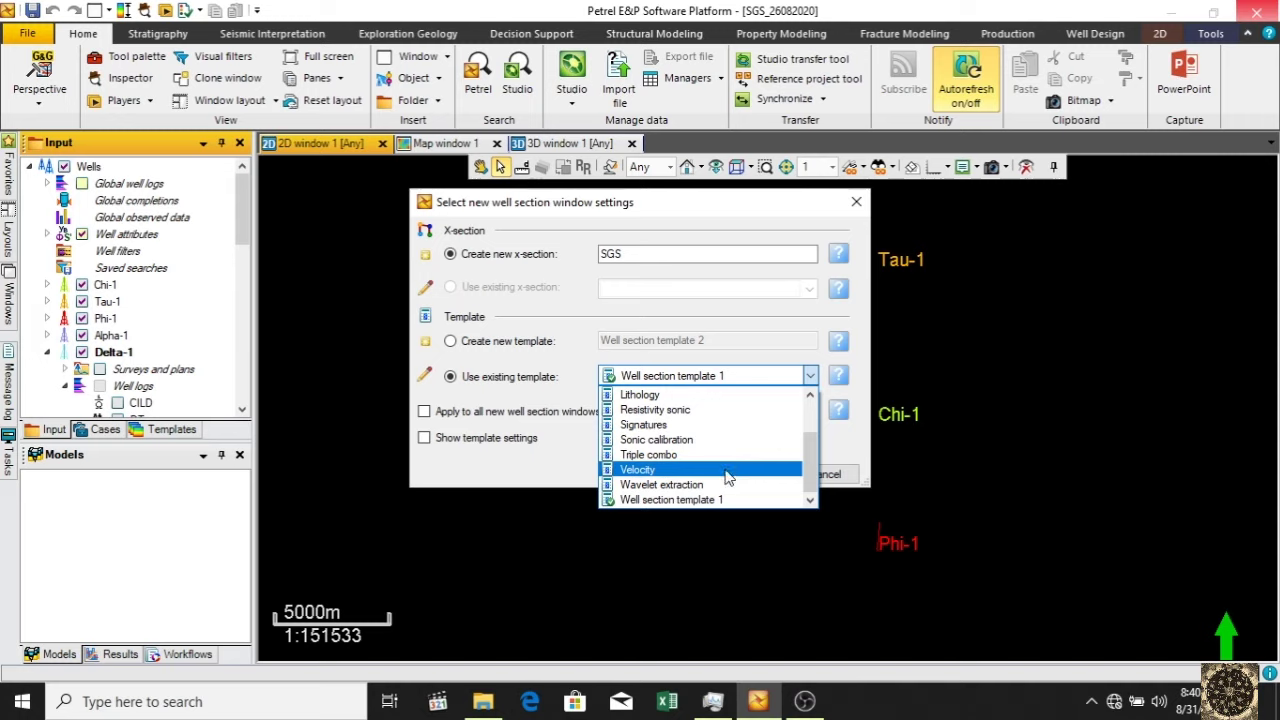
{"action": "left_click", "coordinate": [698, 499]}
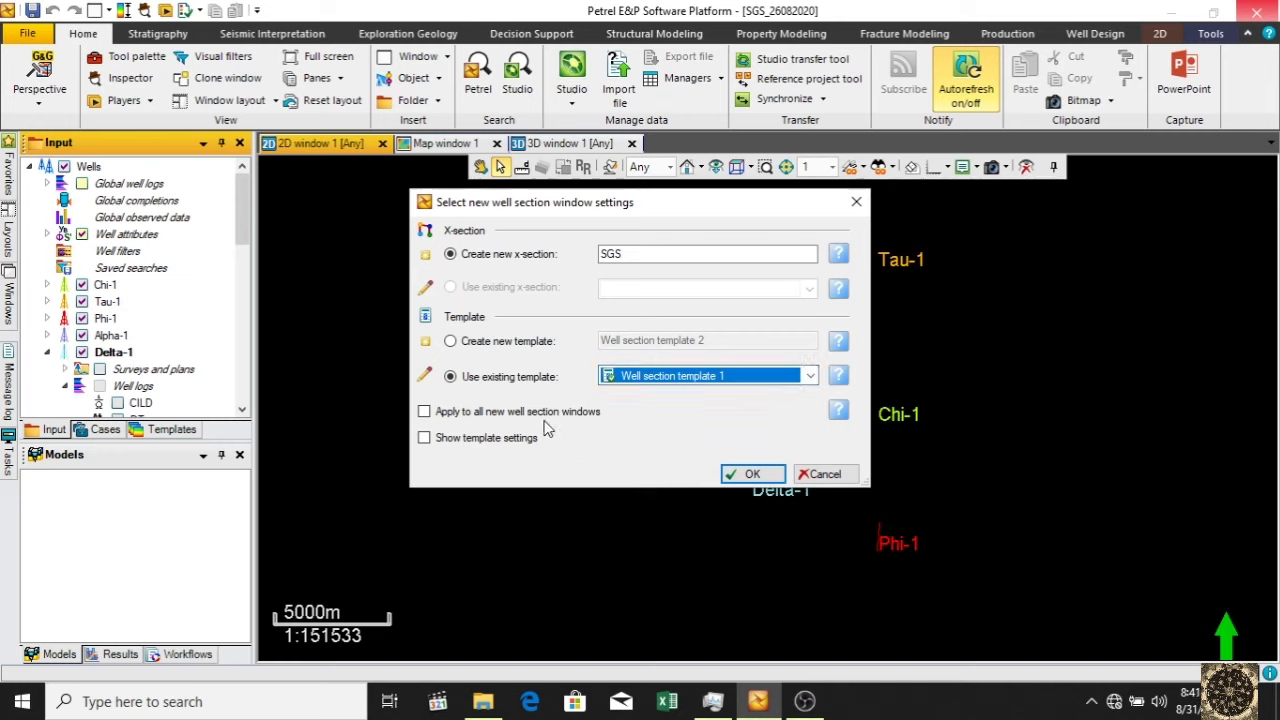
{"action": "left_click", "coordinate": [752, 475]}
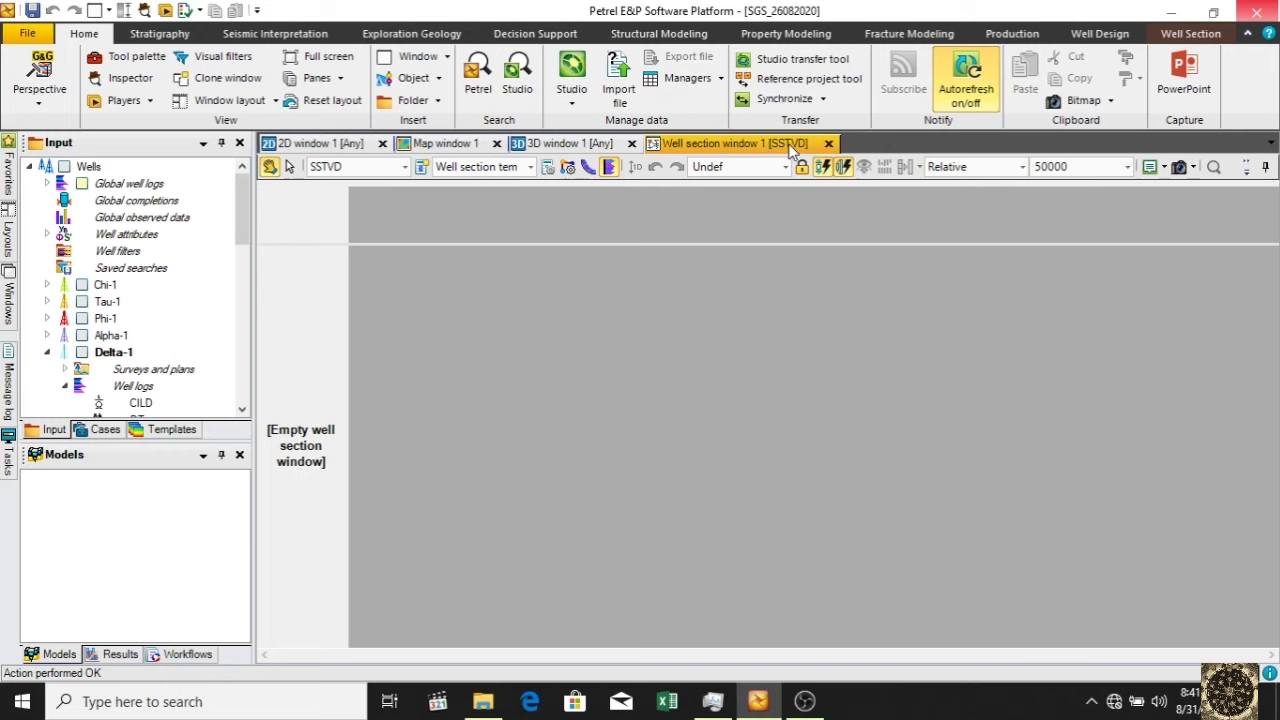
- Display Chi-1 in the well section with MD as the vertical domain and widen its depth track
{"action": "left_click", "coordinate": [360, 168]}
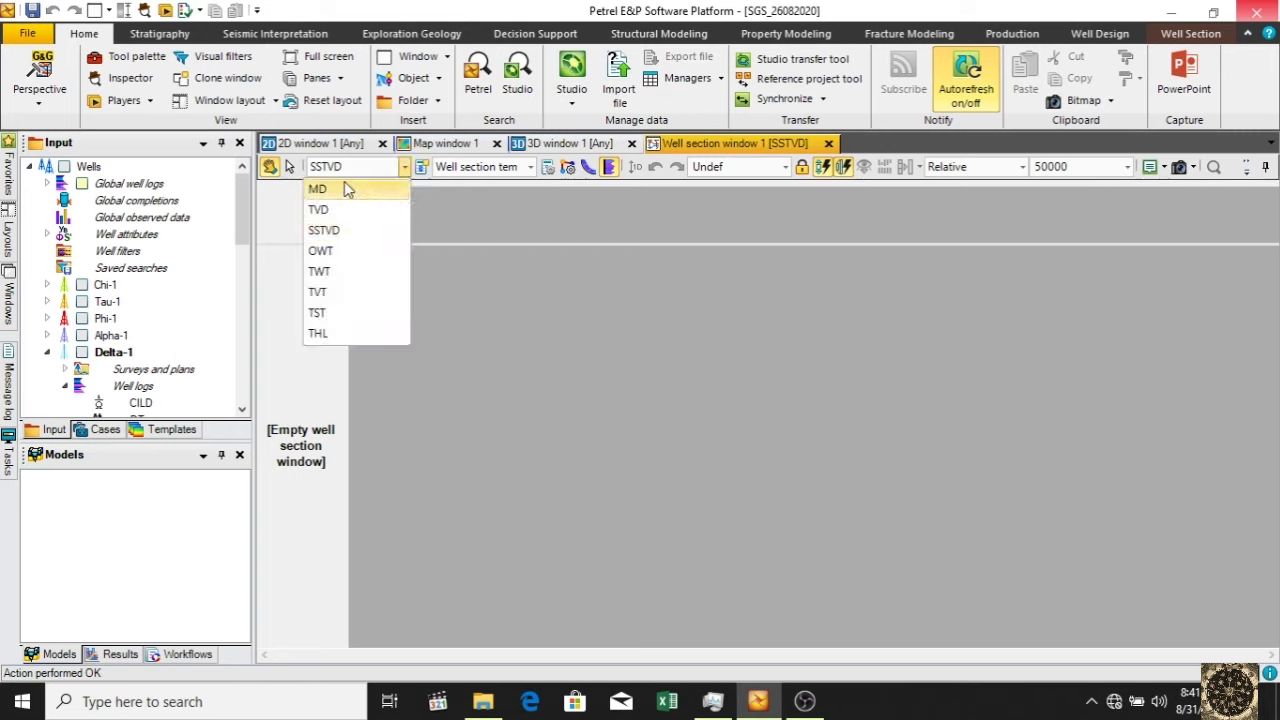
{"action": "left_click", "coordinate": [347, 190]}
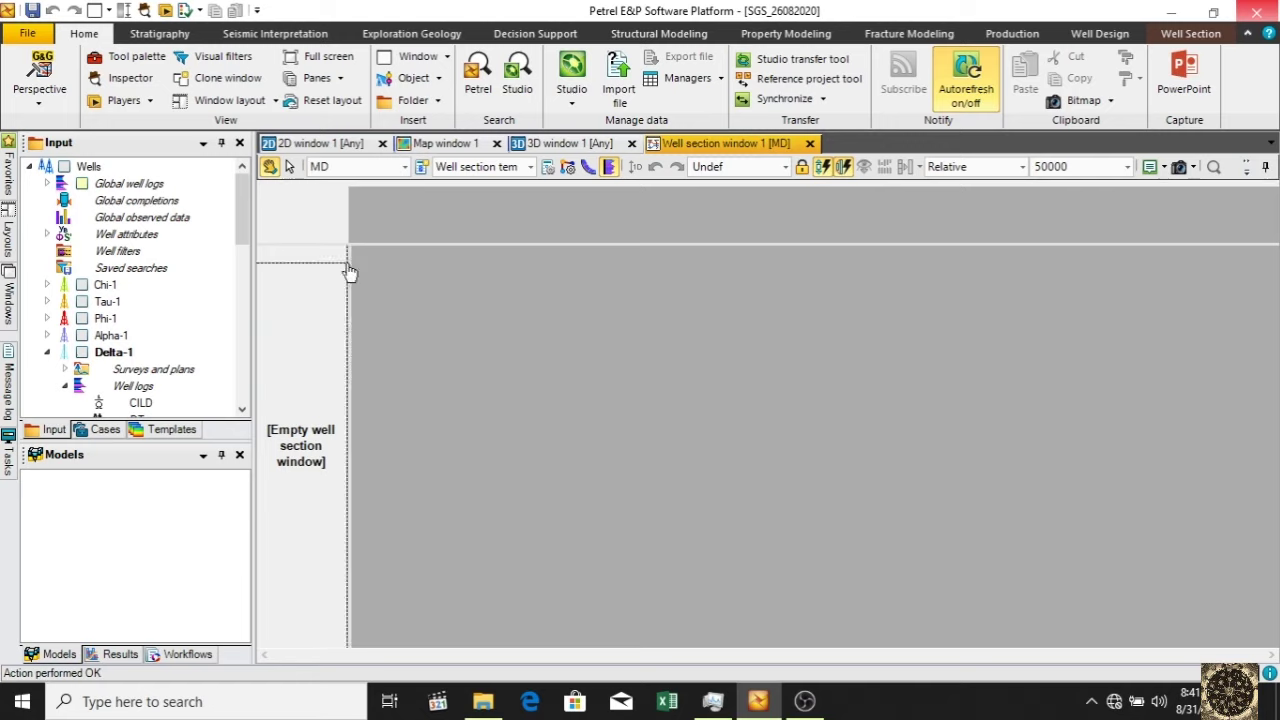
{"action": "left_click", "coordinate": [83, 285]}
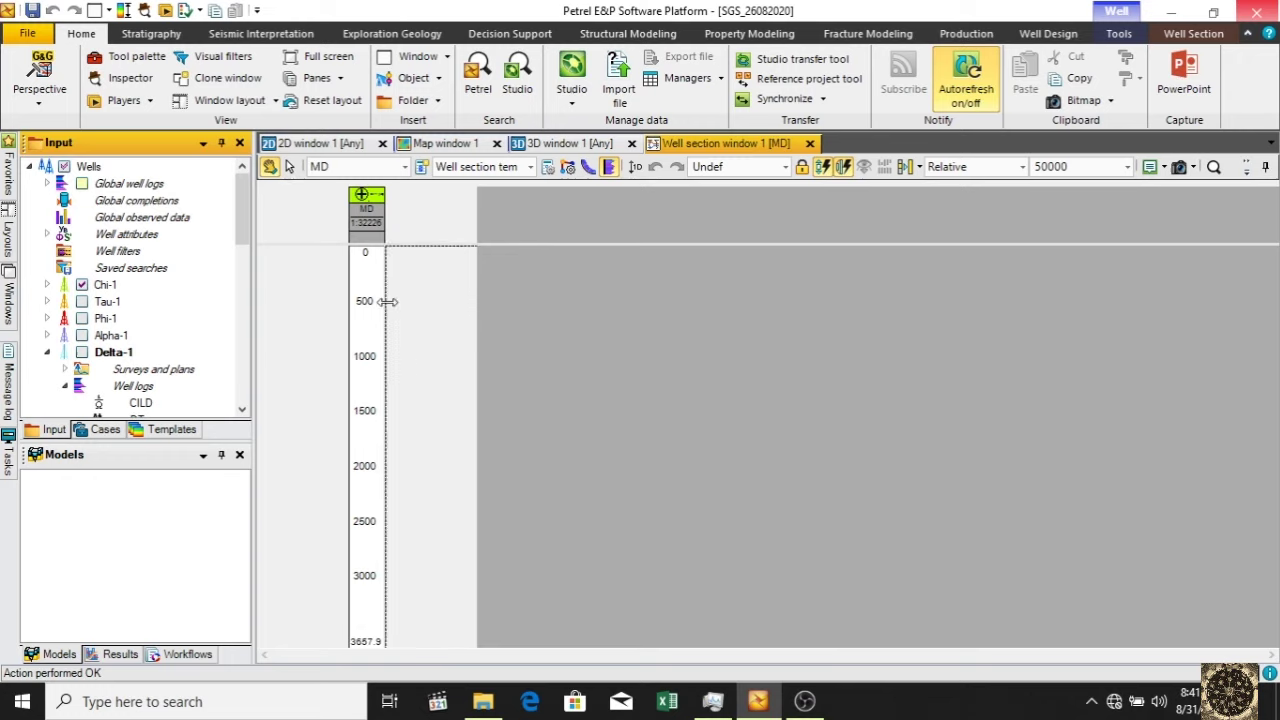
{"action": "left_click_drag", "start_coordinate": [418, 300], "coordinate": [433, 303]}
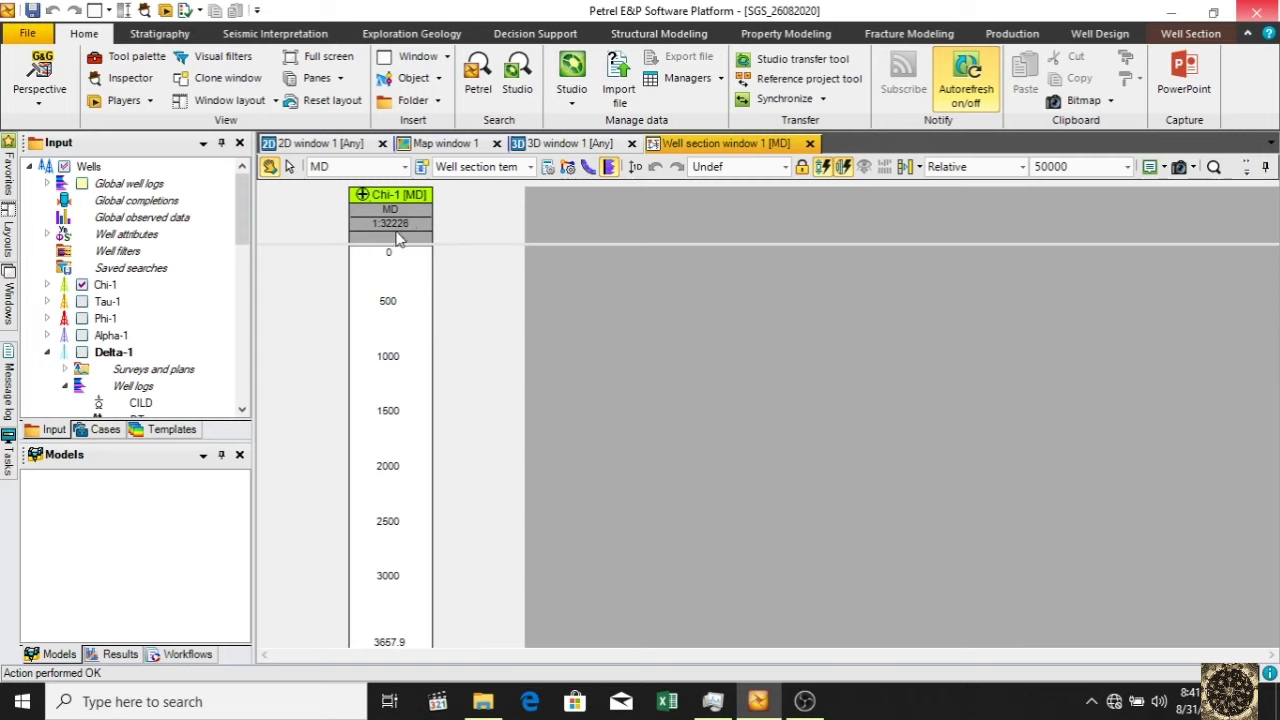
- Try vertical scales of 1:1000 and 1:500 for the well section
{"action": "left_click", "coordinate": [785, 168]}
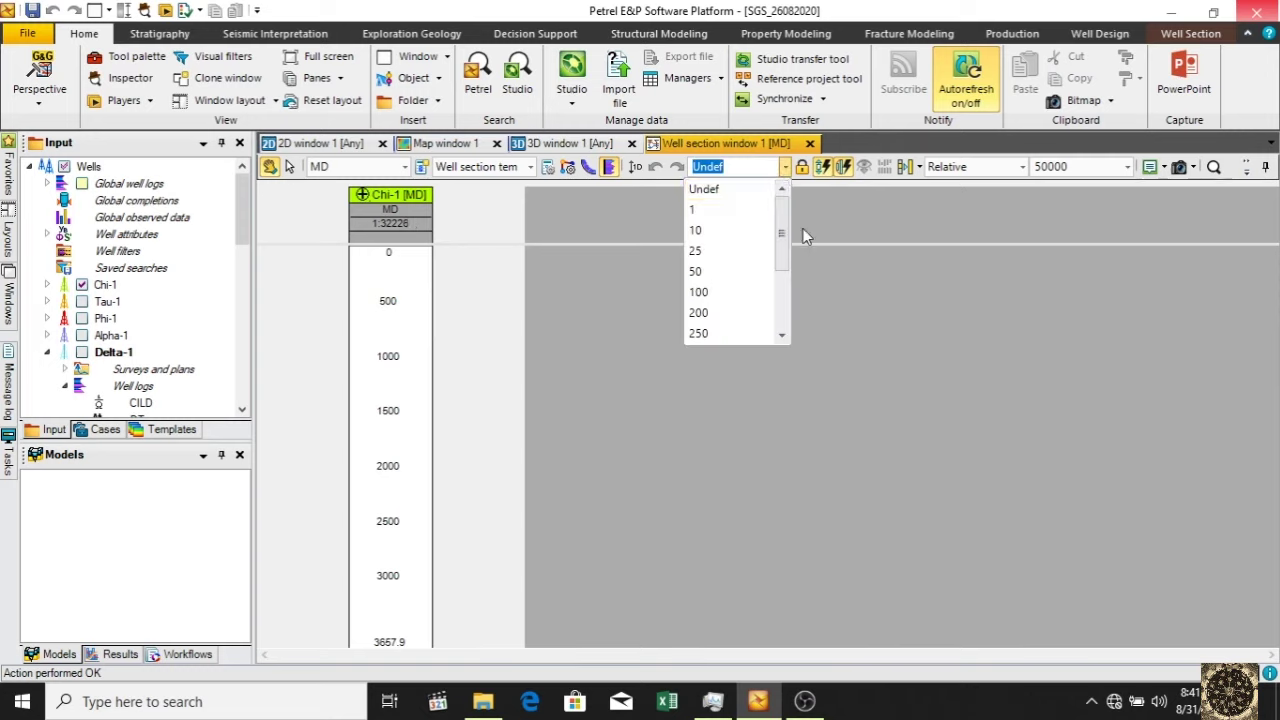
{"action": "left_click_drag", "start_coordinate": [785, 240], "coordinate": [785, 278]}
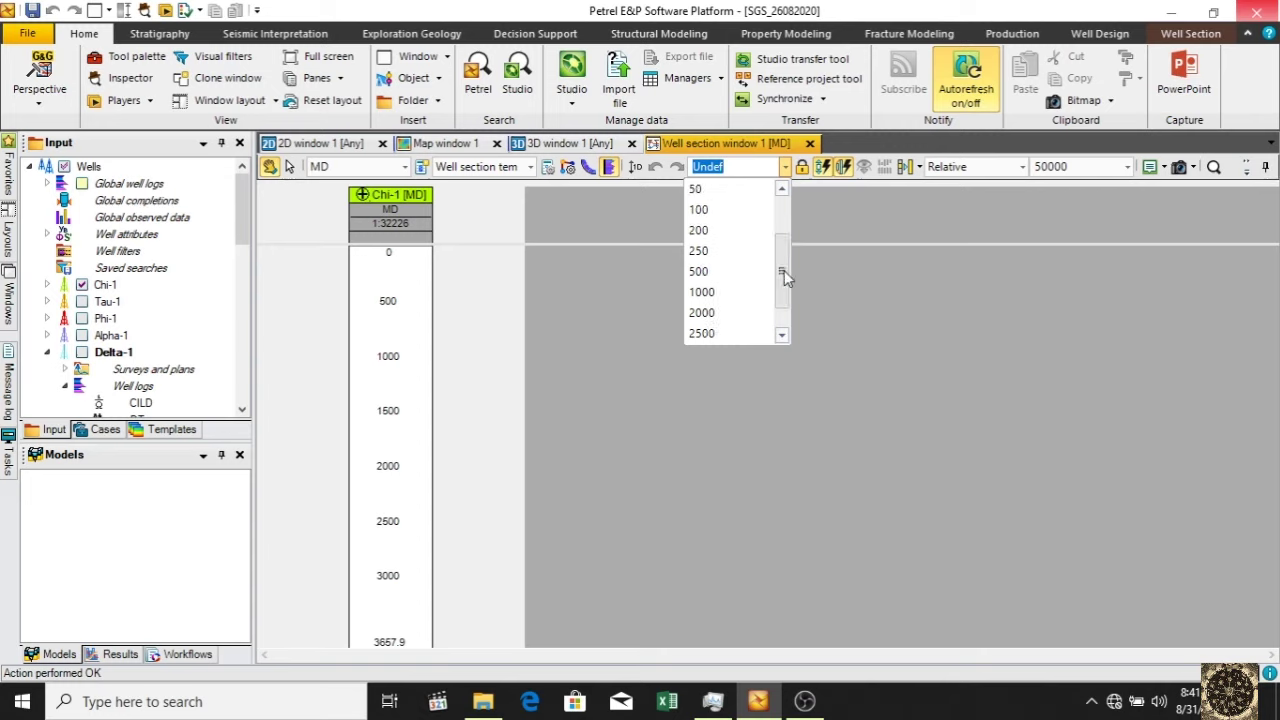
{"action": "left_click", "coordinate": [721, 291]}
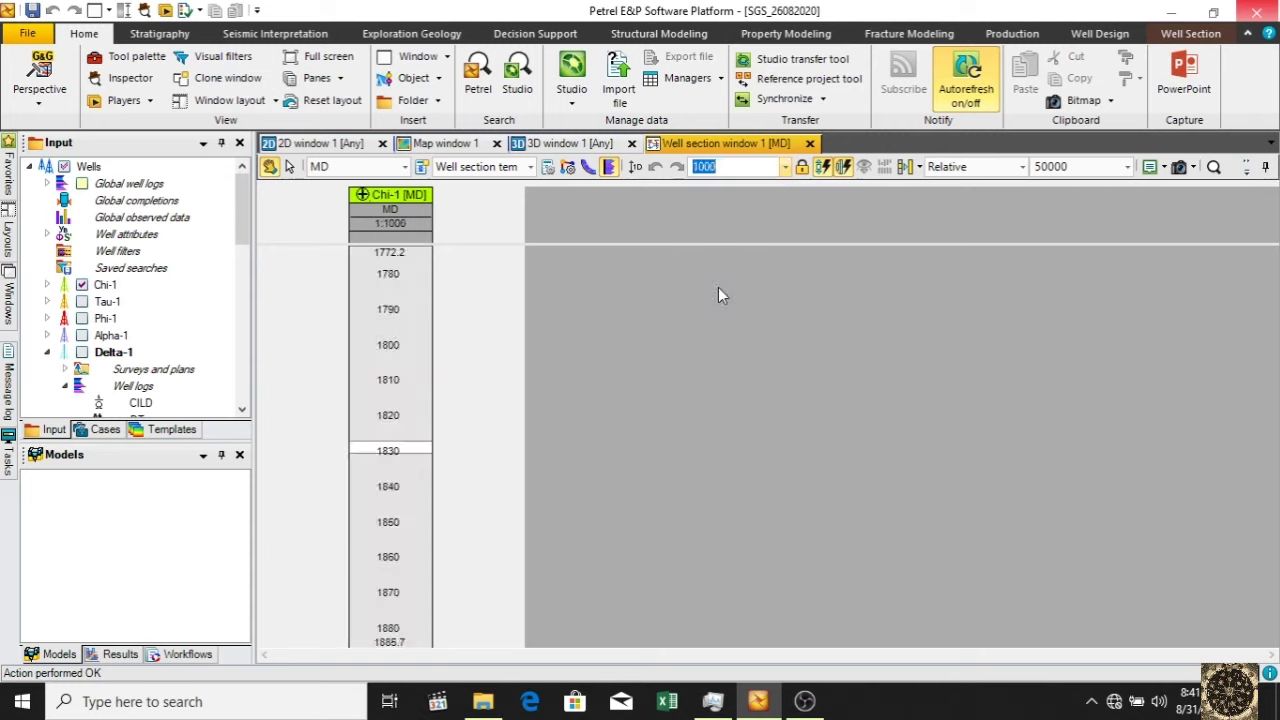
{"action": "left_click", "coordinate": [785, 167]}
{"action": "left_click", "coordinate": [751, 232]}
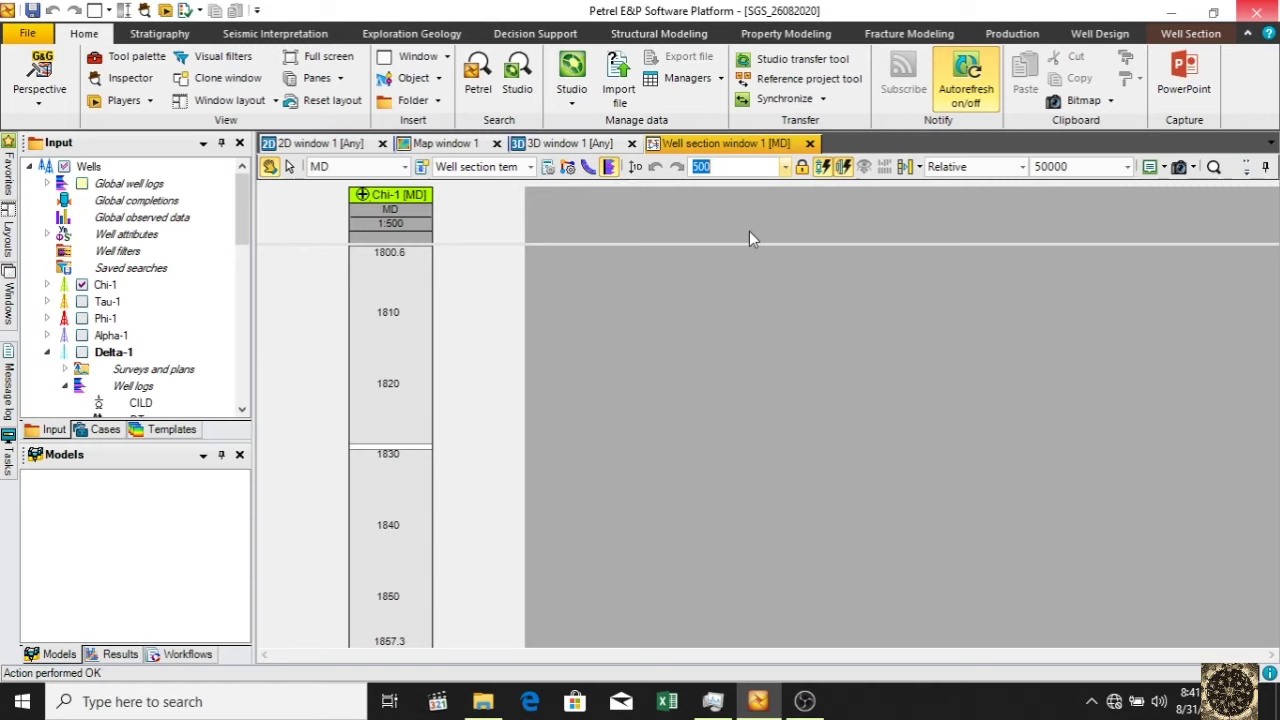
- Set the well section's vertical scale to 1:10000 and add Tau-1 beside Chi-1
{"action": "left_click", "coordinate": [785, 167]}
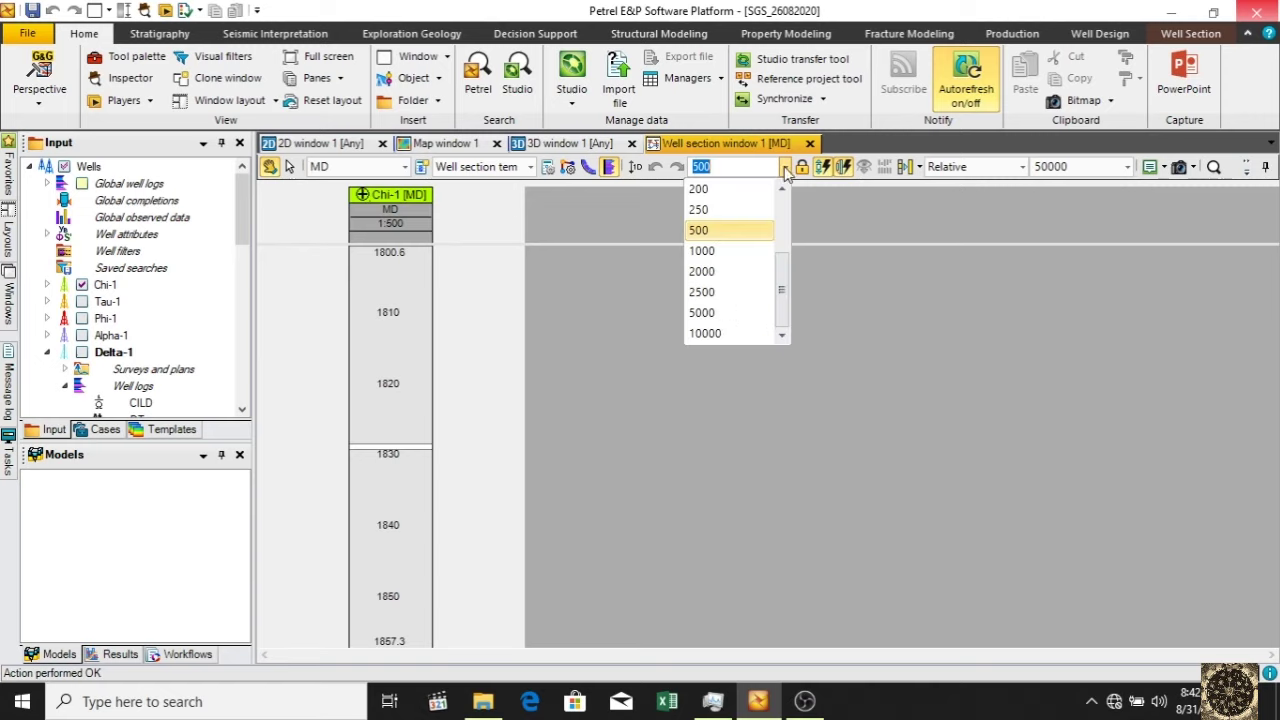
{"action": "left_click", "coordinate": [705, 333]}
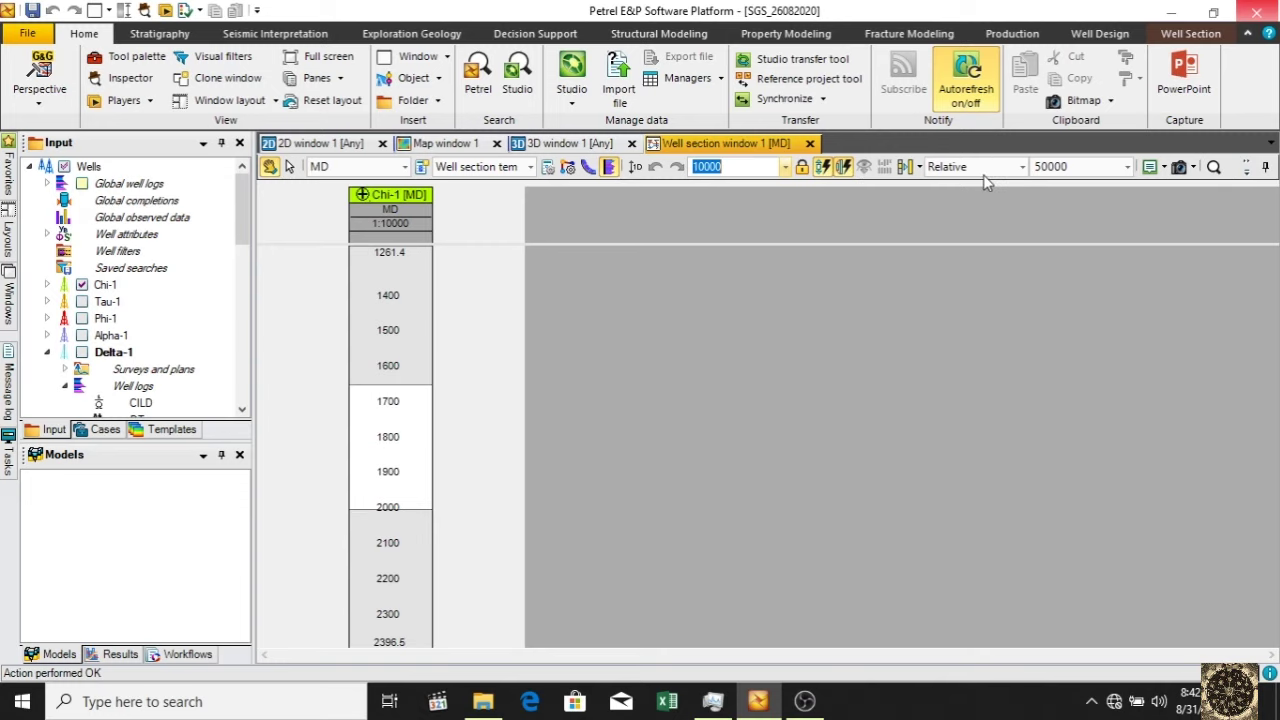
{"action": "left_click", "coordinate": [82, 302]}
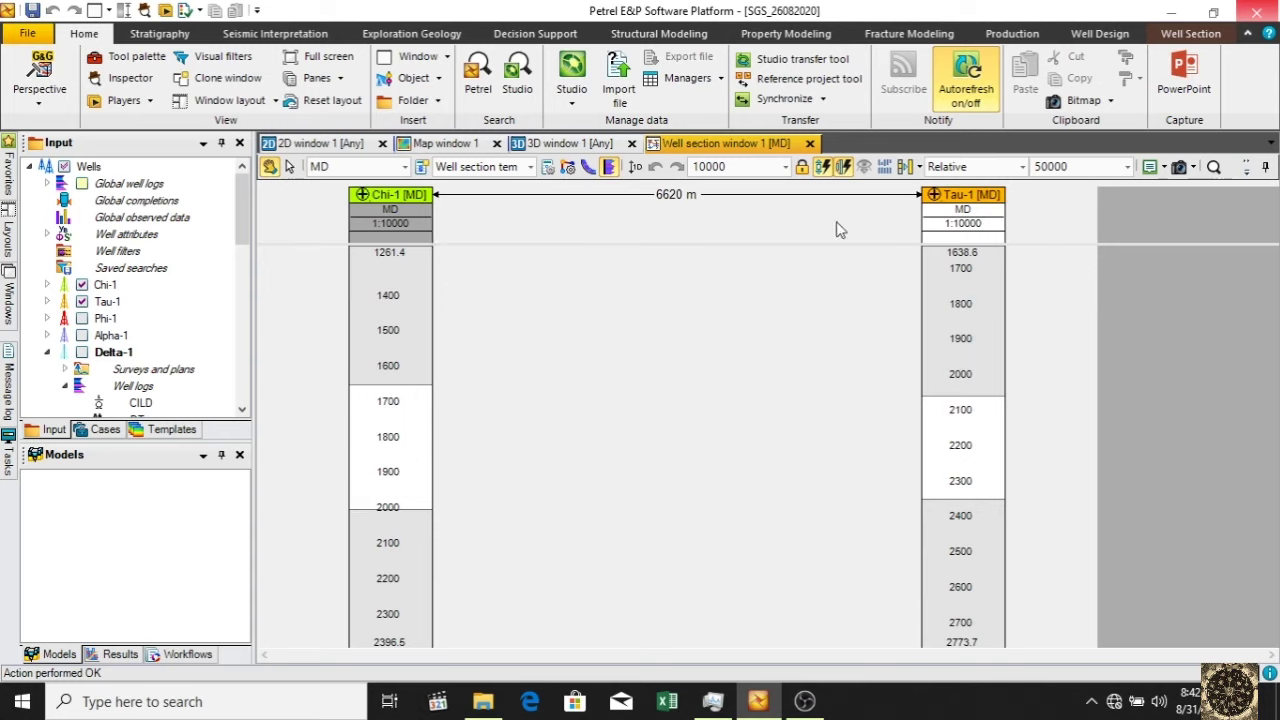
- Try a constant spacing of 75 between the wells, and switch back to relative spacing
{"action": "left_click", "coordinate": [1021, 166]}
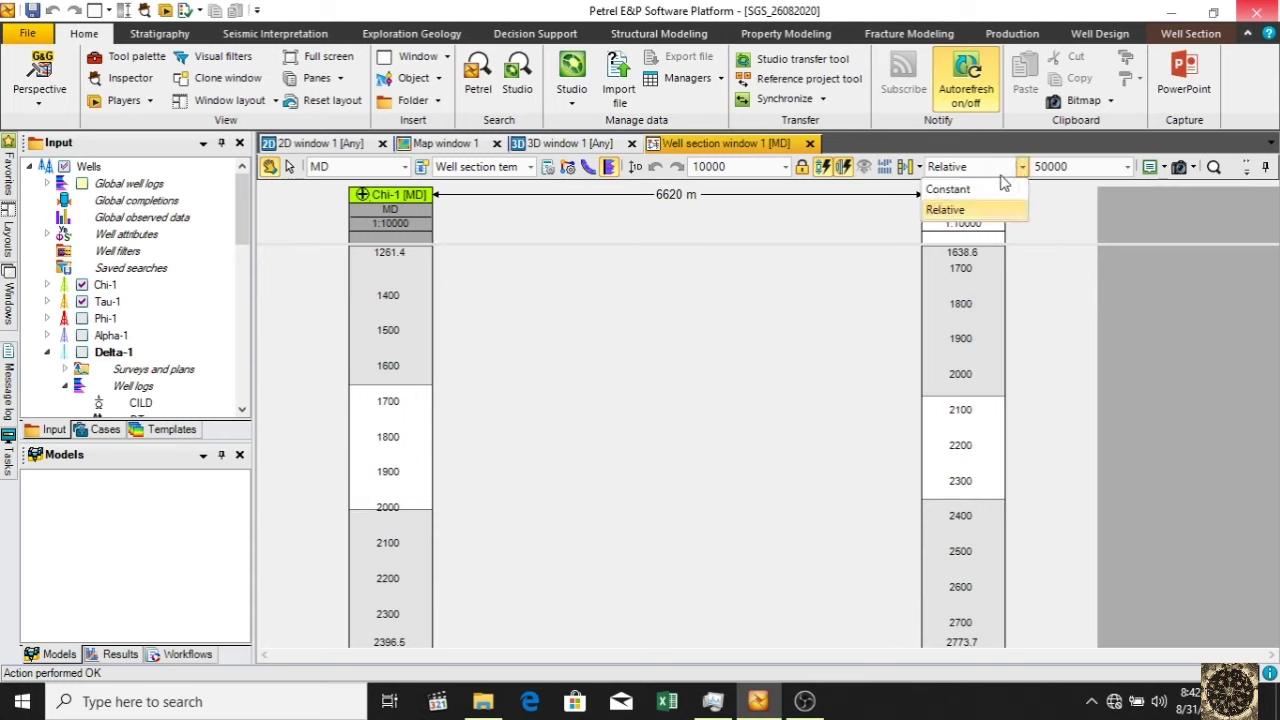
{"action": "left_click", "coordinate": [956, 190]}
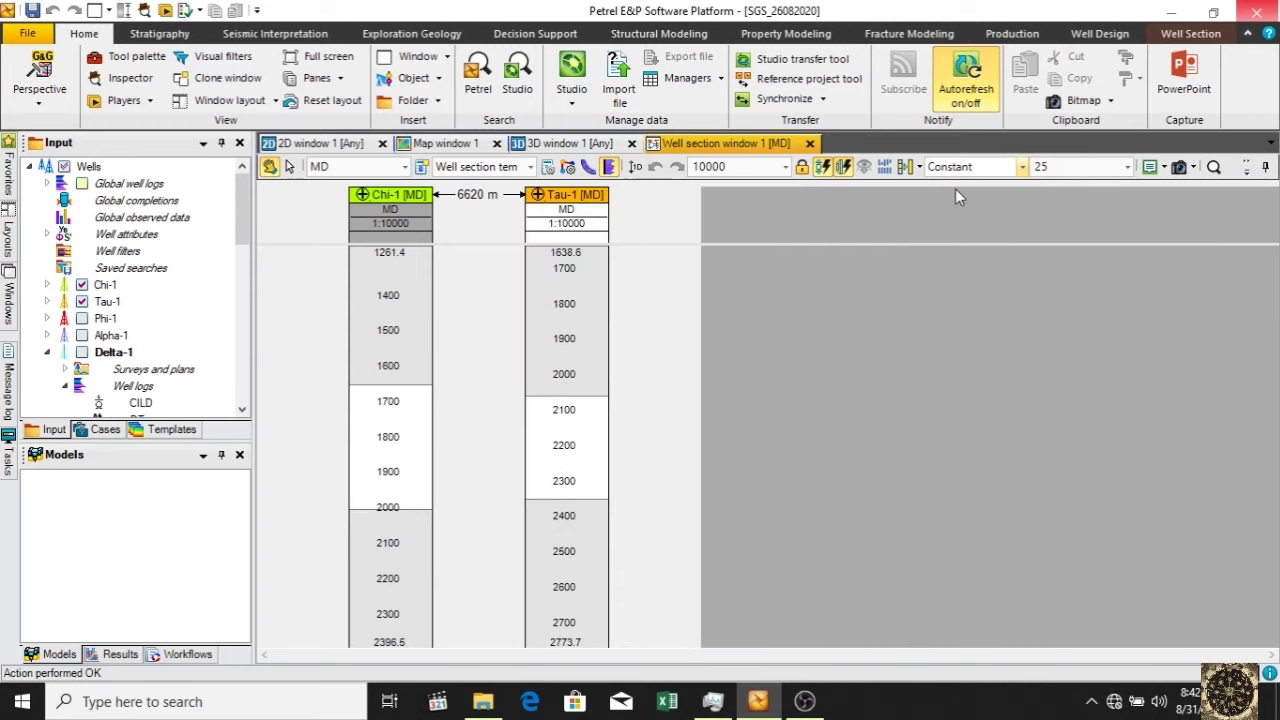
{"action": "left_click", "coordinate": [1124, 170]}
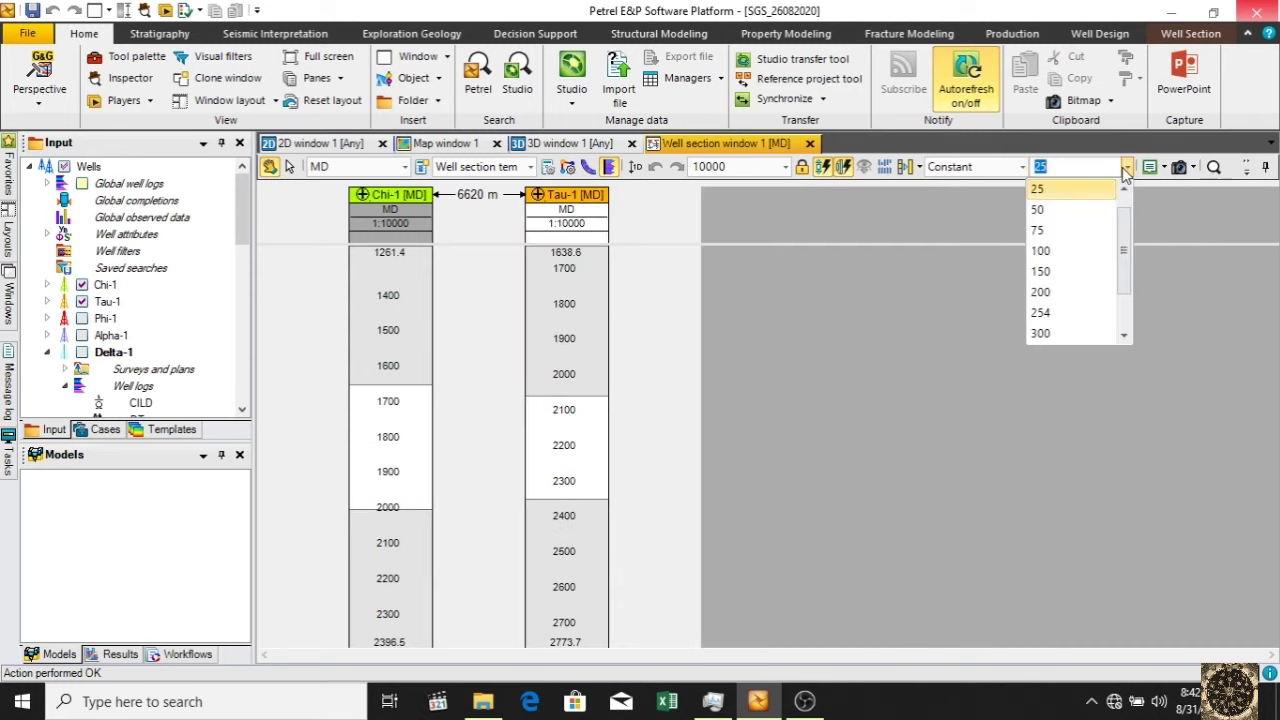
{"action": "left_click", "coordinate": [1076, 230]}
{"action": "left_click", "coordinate": [1021, 166]}
{"action": "left_click", "coordinate": [966, 211]}
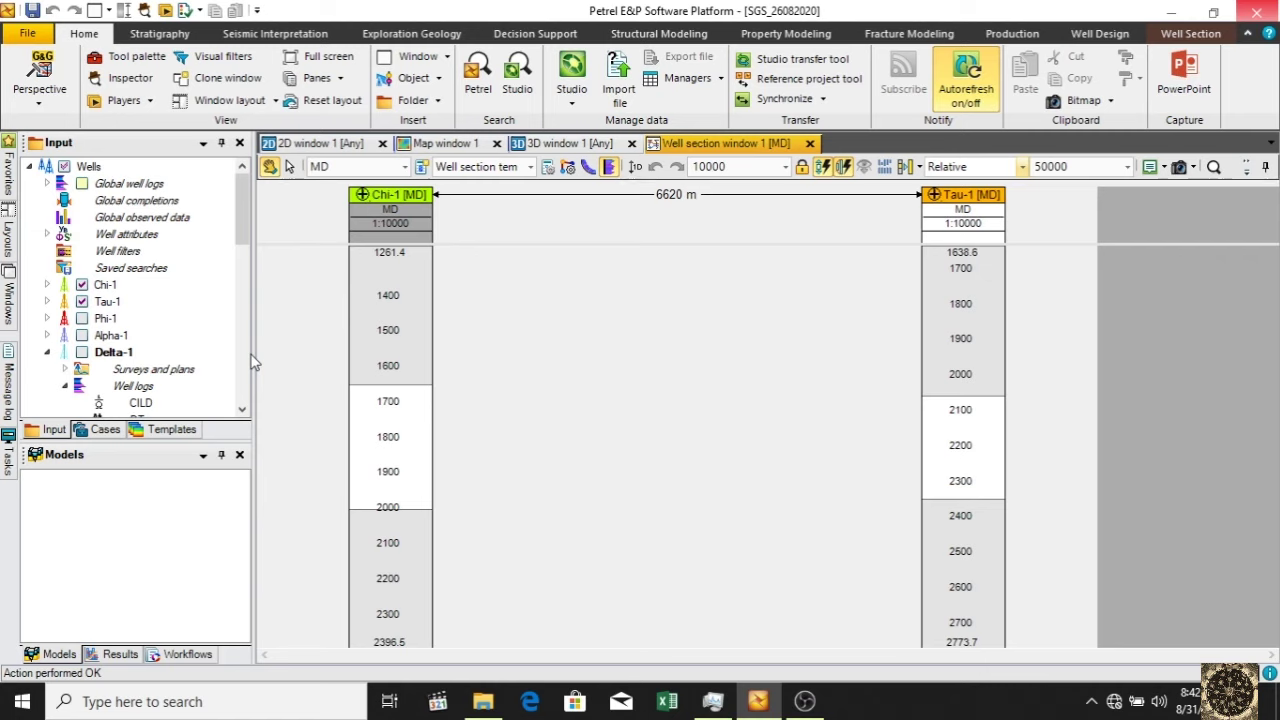
- Add Chi-1's GR log to the global template for vertical wells in a new track and inspect the curve
{"action": "left_click", "coordinate": [48, 287]}
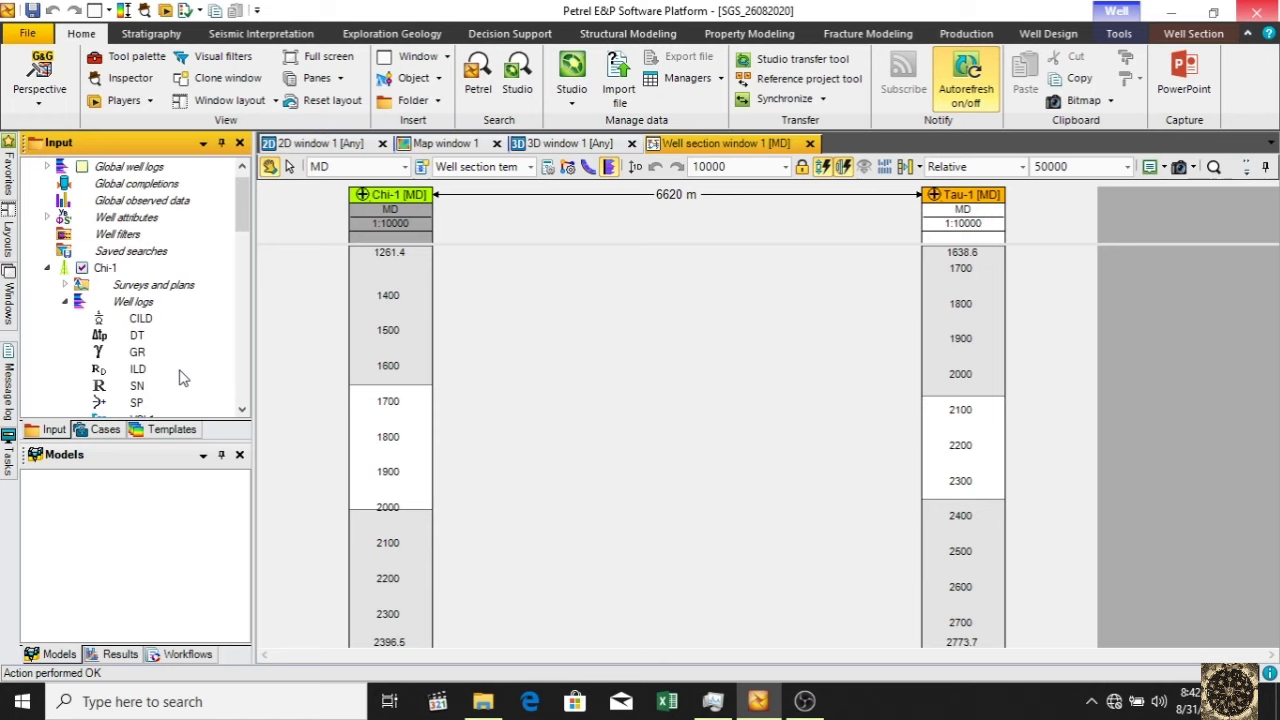
{"action": "left_click_drag", "start_coordinate": [247, 219], "coordinate": [250, 244]}
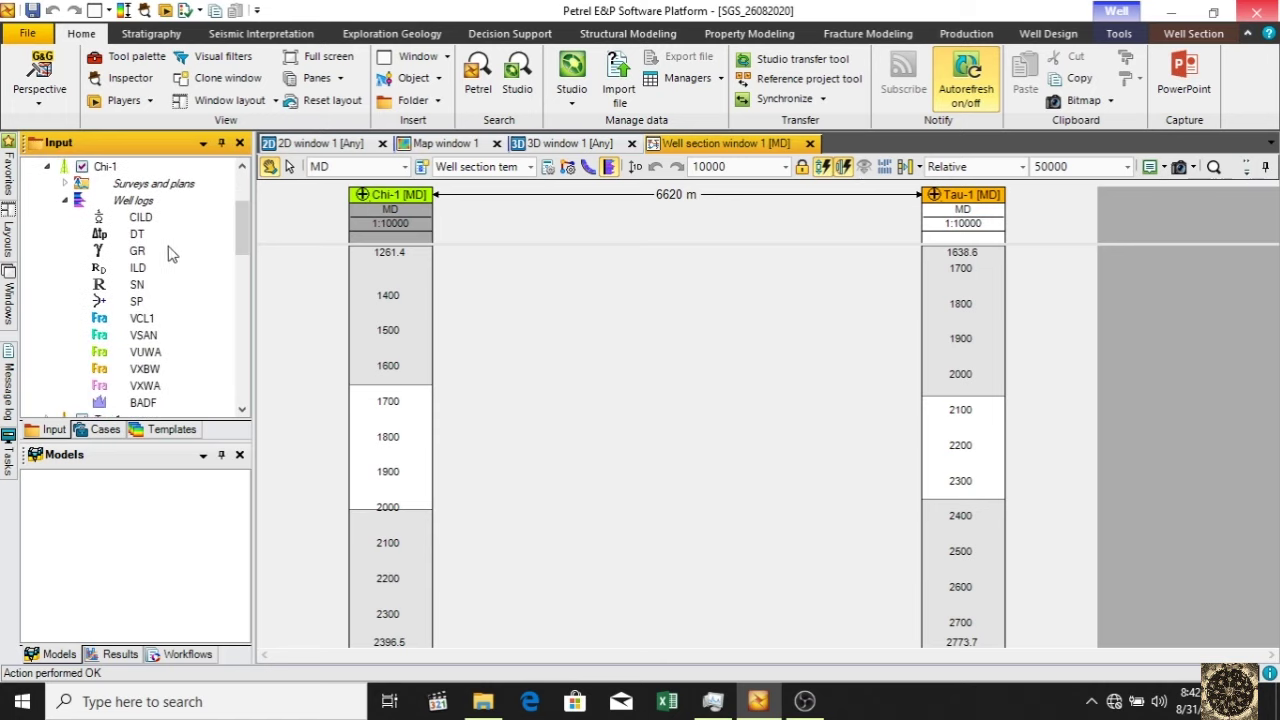
{"action": "left_click", "coordinate": [137, 251]}
{"action": "right_click", "coordinate": [137, 252]}
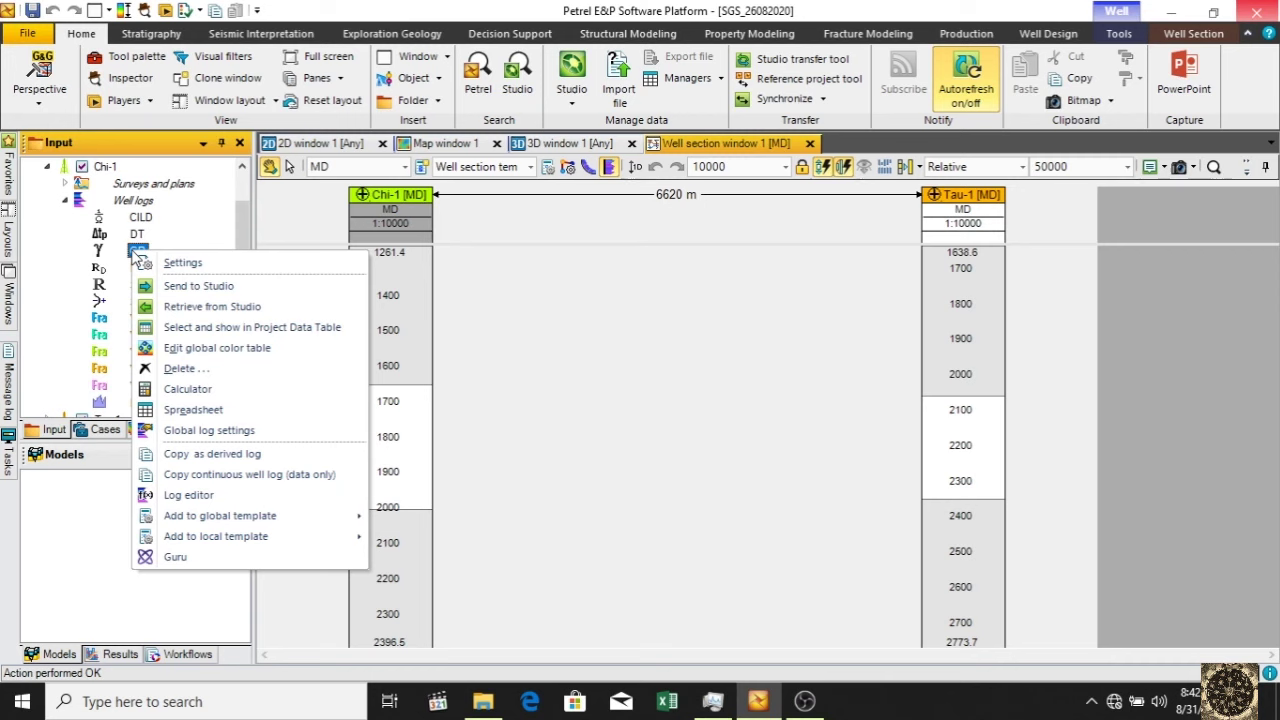
{"action": "mouse_move", "coordinate": [207, 522]}
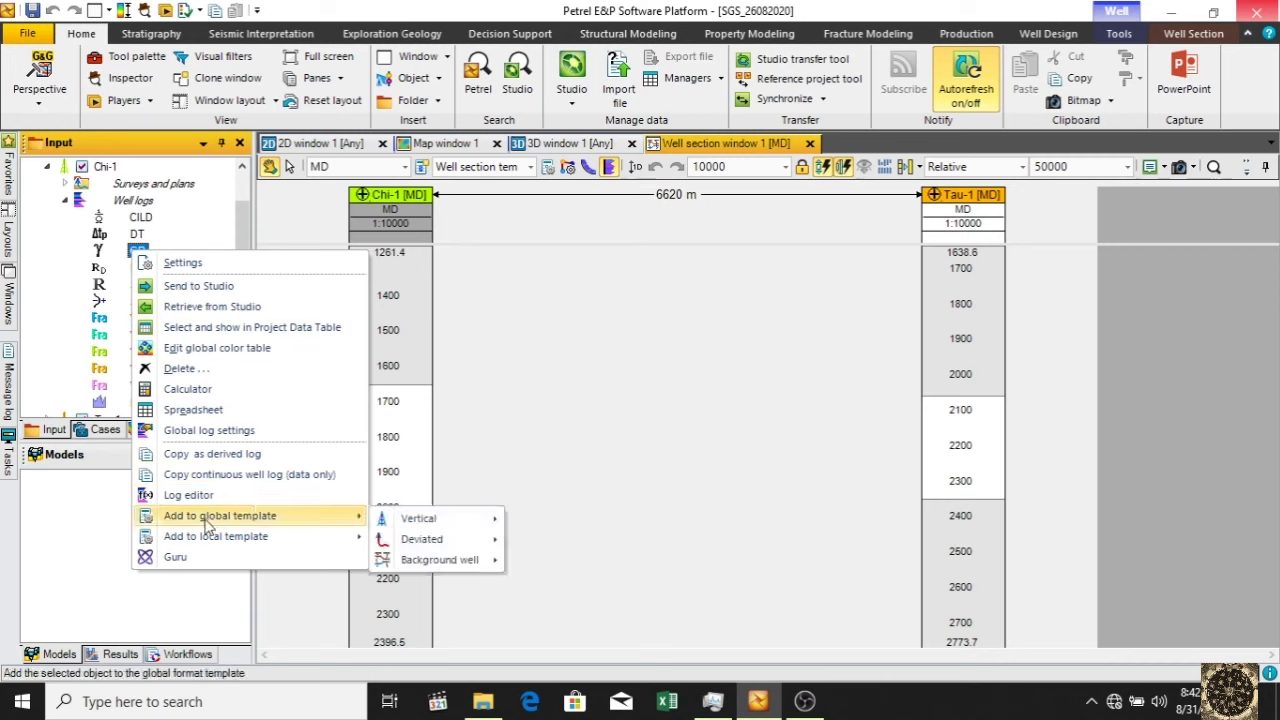
{"action": "mouse_move", "coordinate": [432, 527]}
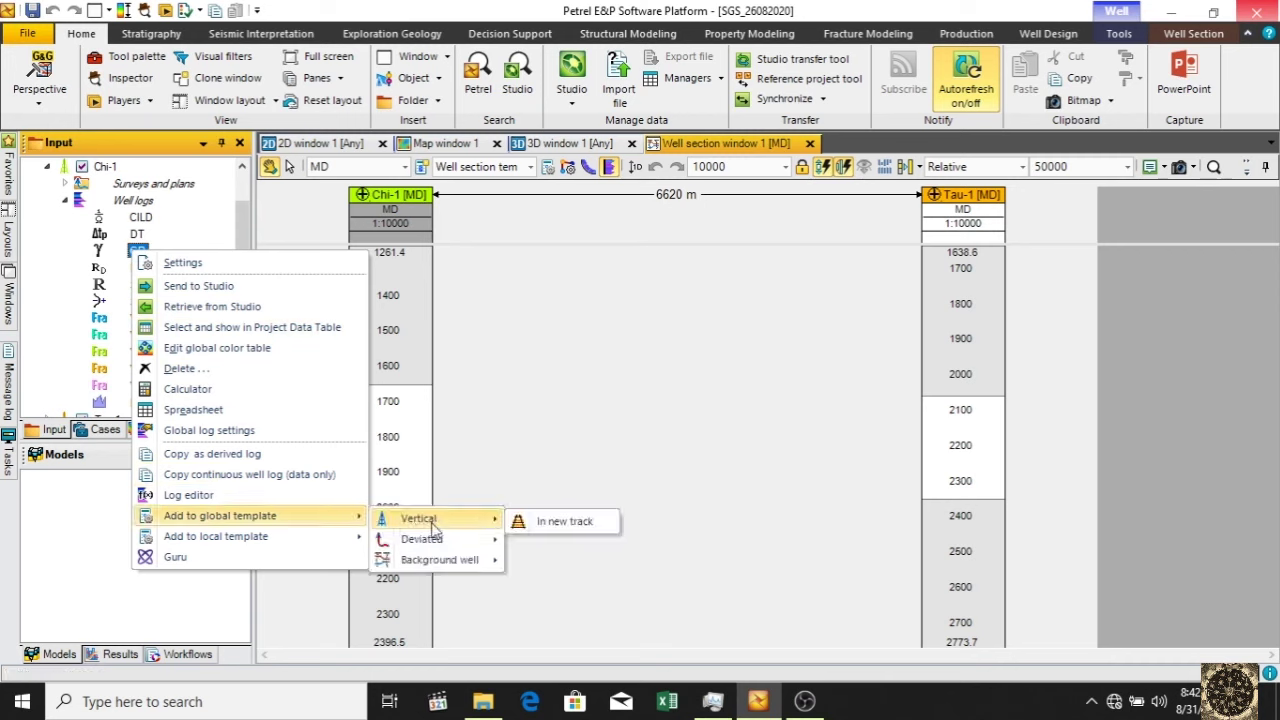
{"action": "left_click", "coordinate": [557, 523]}
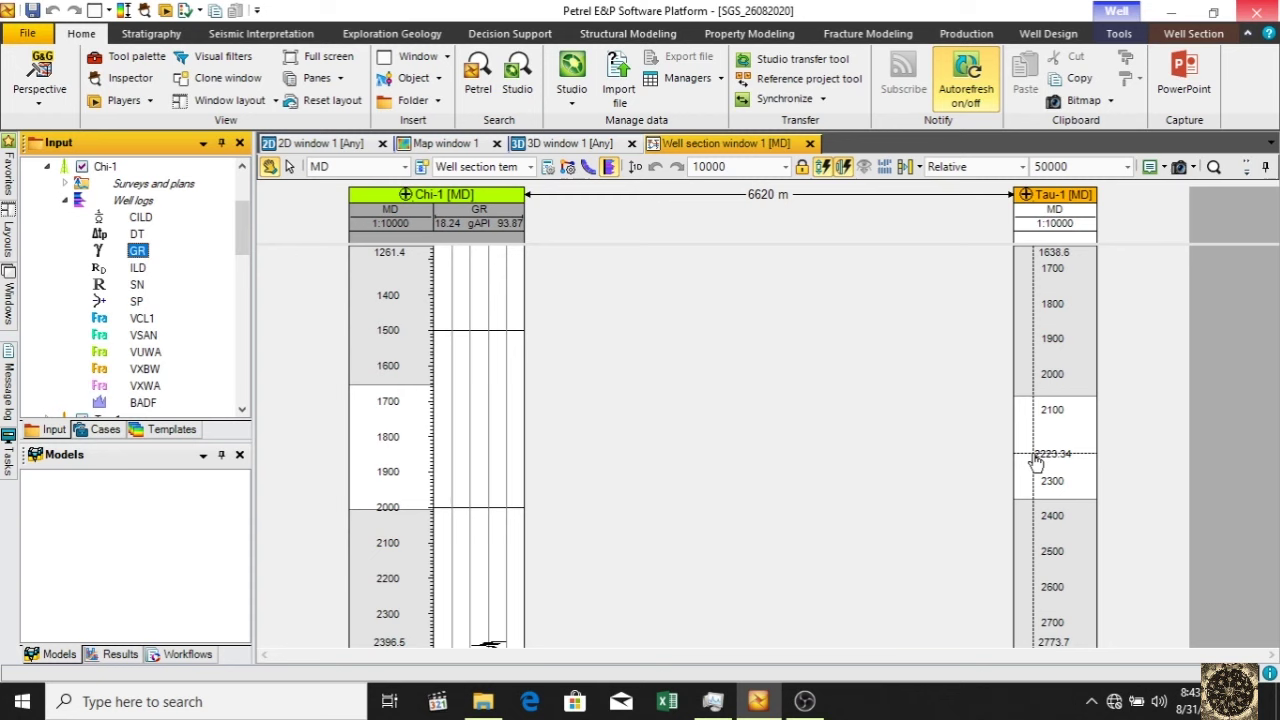
{"action": "scroll", "coordinate": [1038, 480], "scroll_direction": "down", "scroll_amount": 7}
{"action": "scroll", "coordinate": [1054, 534], "scroll_direction": "up", "scroll_amount": 6}
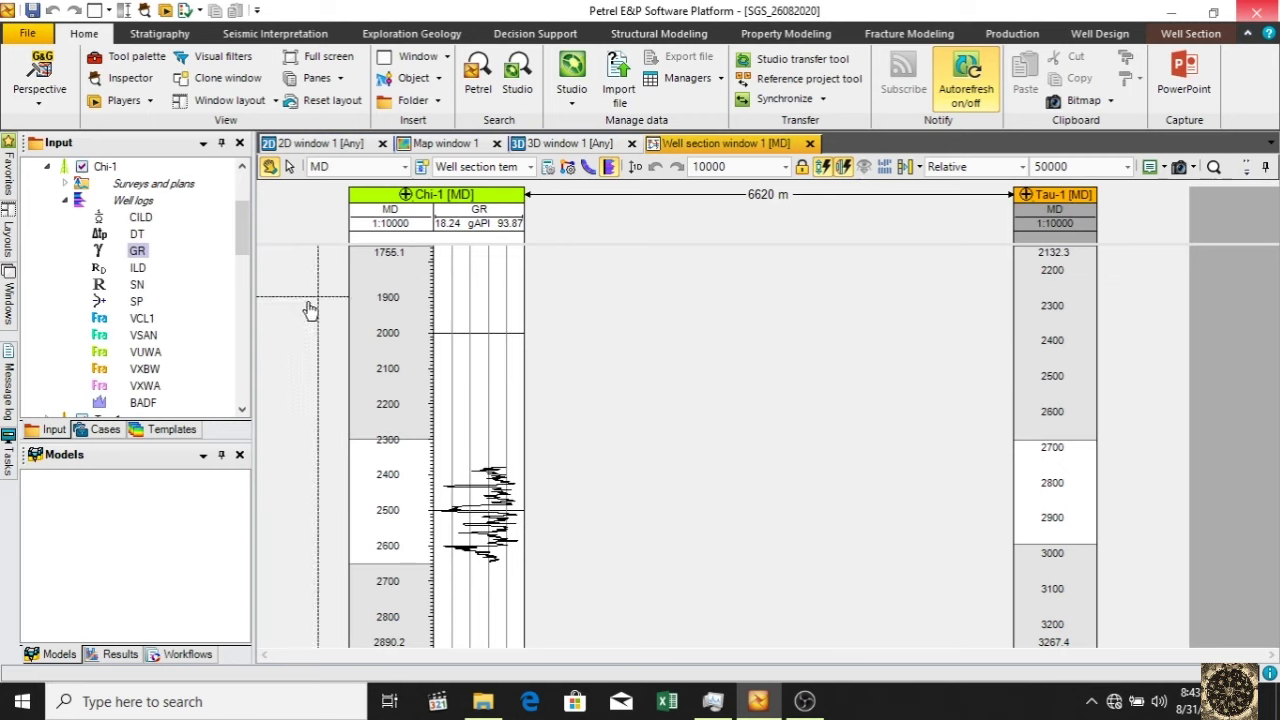
- Add Tau-1's DT log to the global template for vertical wells in a new track
{"action": "left_click", "coordinate": [65, 200]}
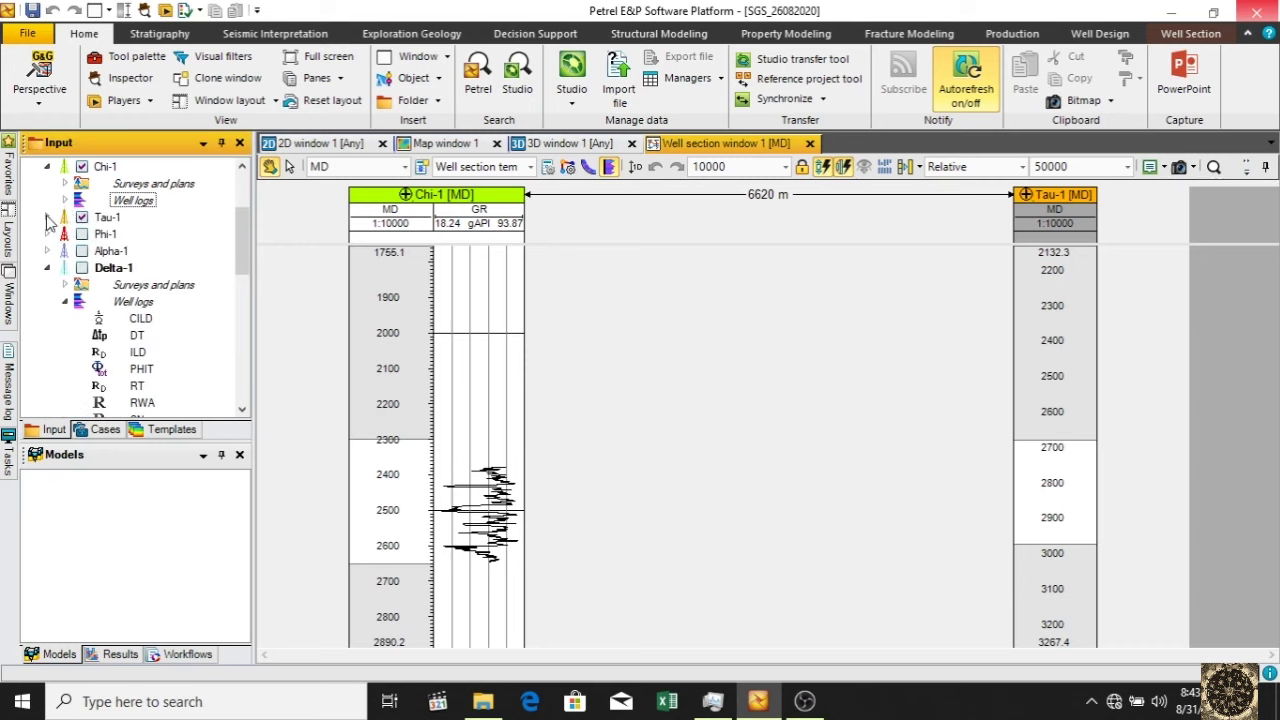
{"action": "left_click", "coordinate": [47, 217]}
{"action": "left_click", "coordinate": [65, 251]}
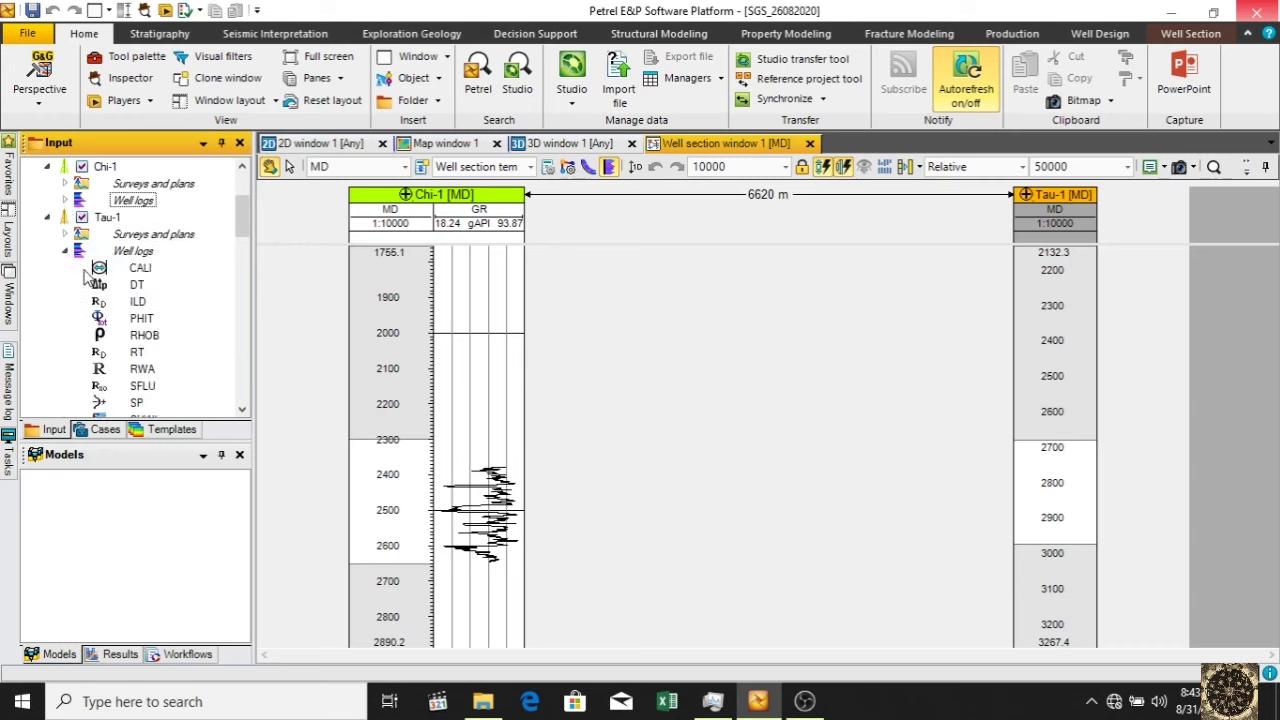
{"action": "scroll", "coordinate": [160, 360], "scroll_direction": "down", "scroll_amount": 1}
{"action": "scroll", "coordinate": [166, 366], "scroll_direction": "down", "scroll_amount": 8}
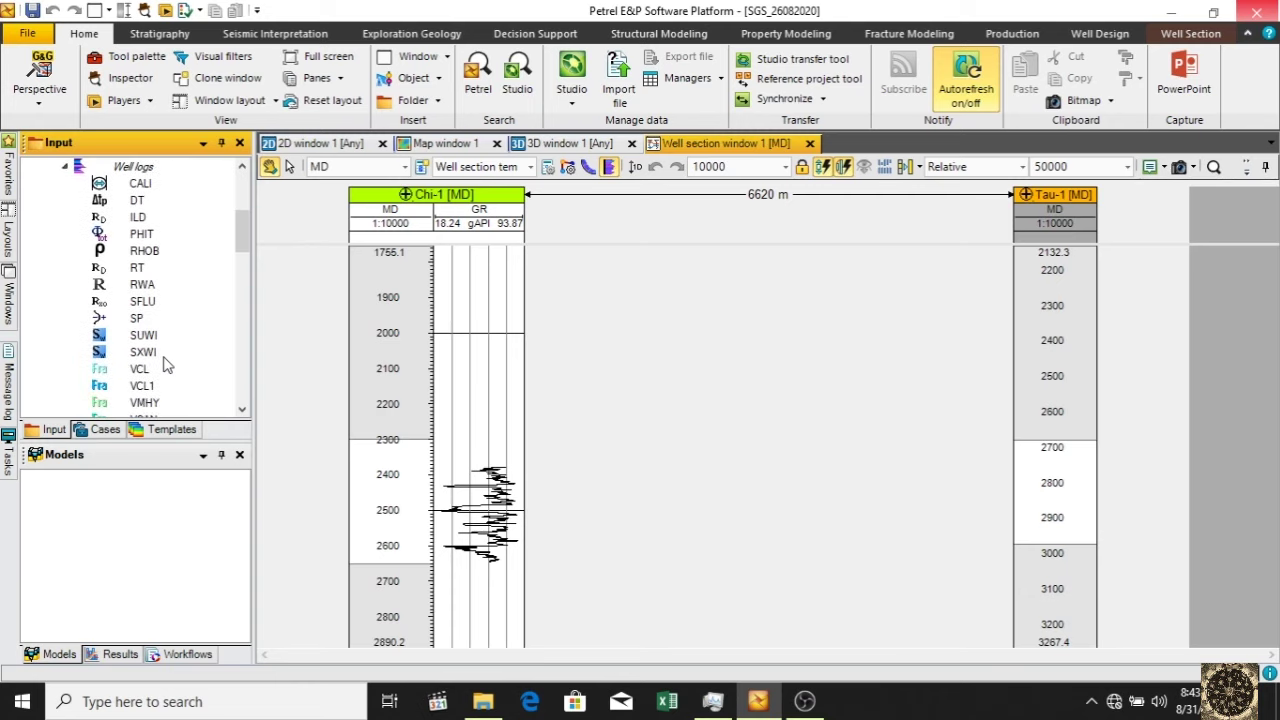
{"action": "scroll", "coordinate": [164, 364], "scroll_direction": "up", "scroll_amount": 5}
{"action": "scroll", "coordinate": [240, 232], "scroll_direction": "up", "scroll_amount": 2}
{"action": "right_click", "coordinate": [140, 268]}
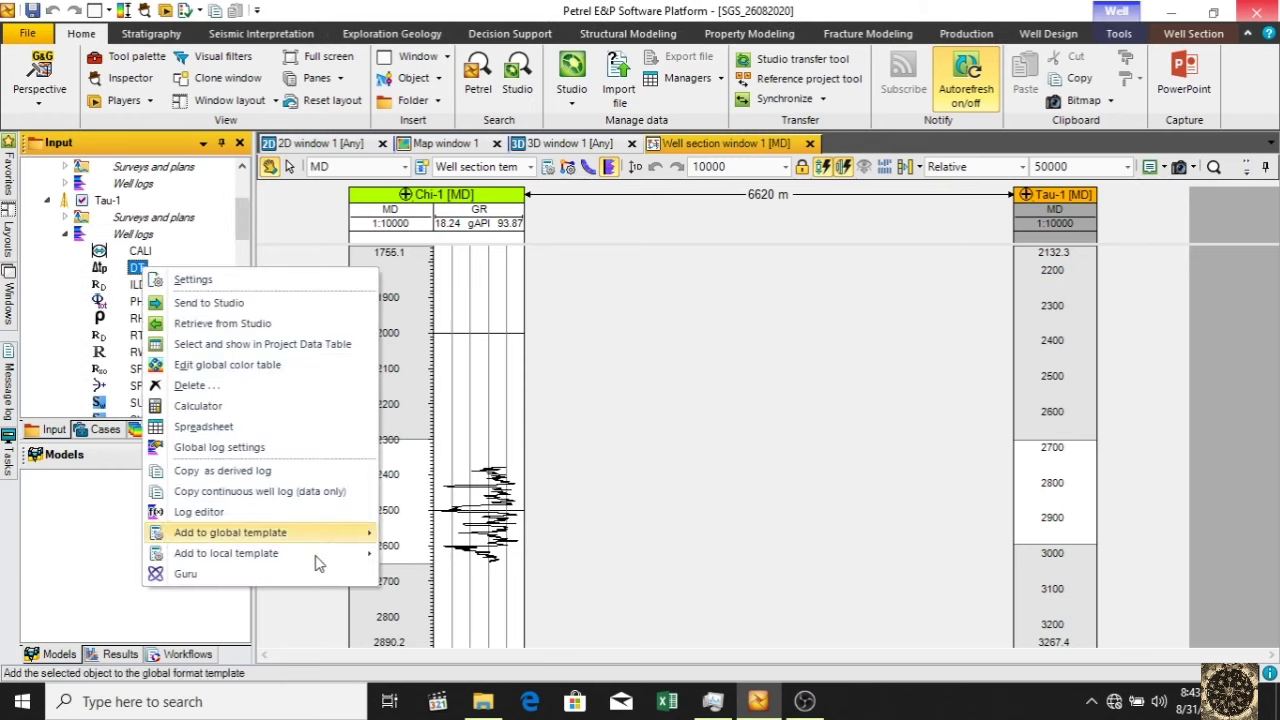
{"action": "mouse_move", "coordinate": [328, 541]}
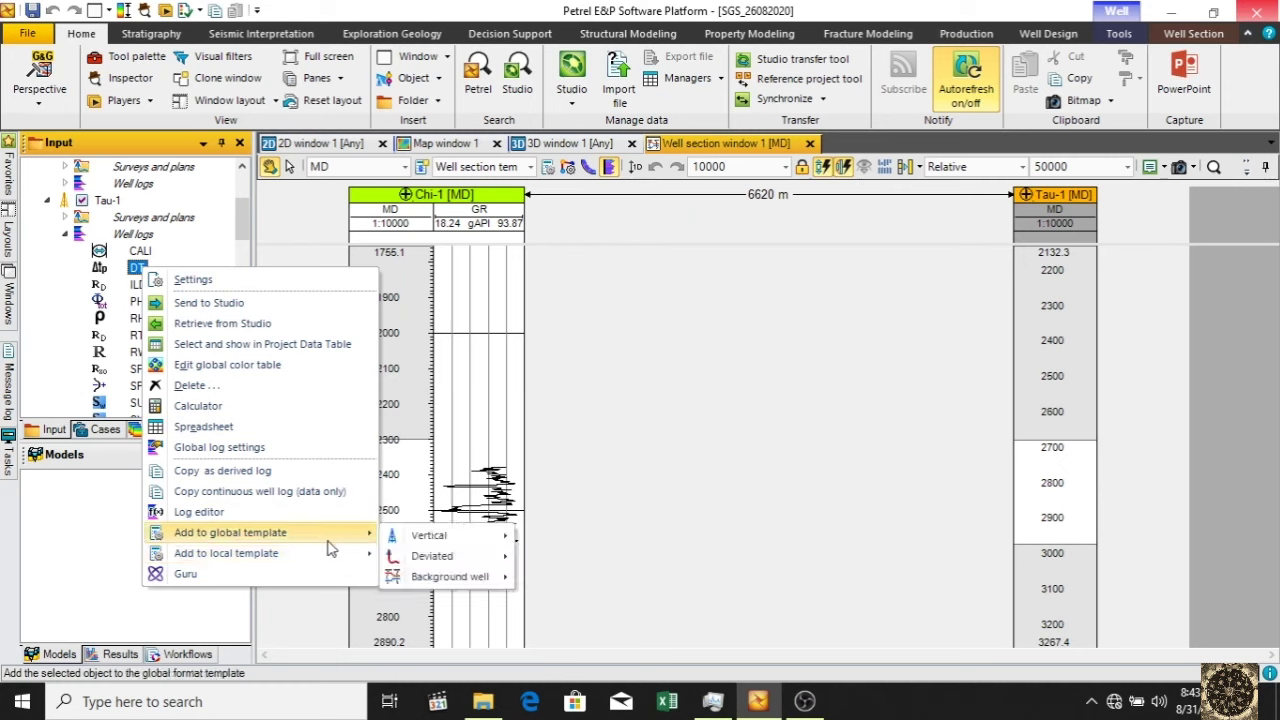
{"action": "mouse_move", "coordinate": [430, 536]}
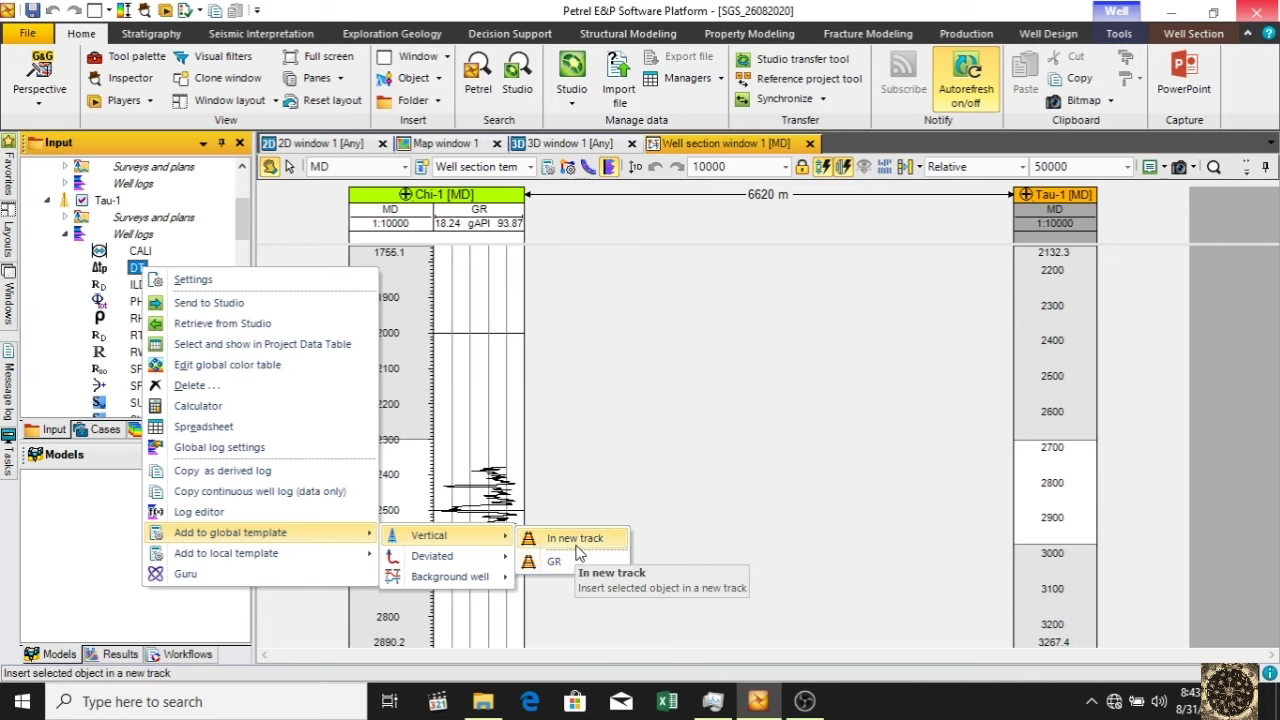
{"action": "left_click", "coordinate": [576, 540]}
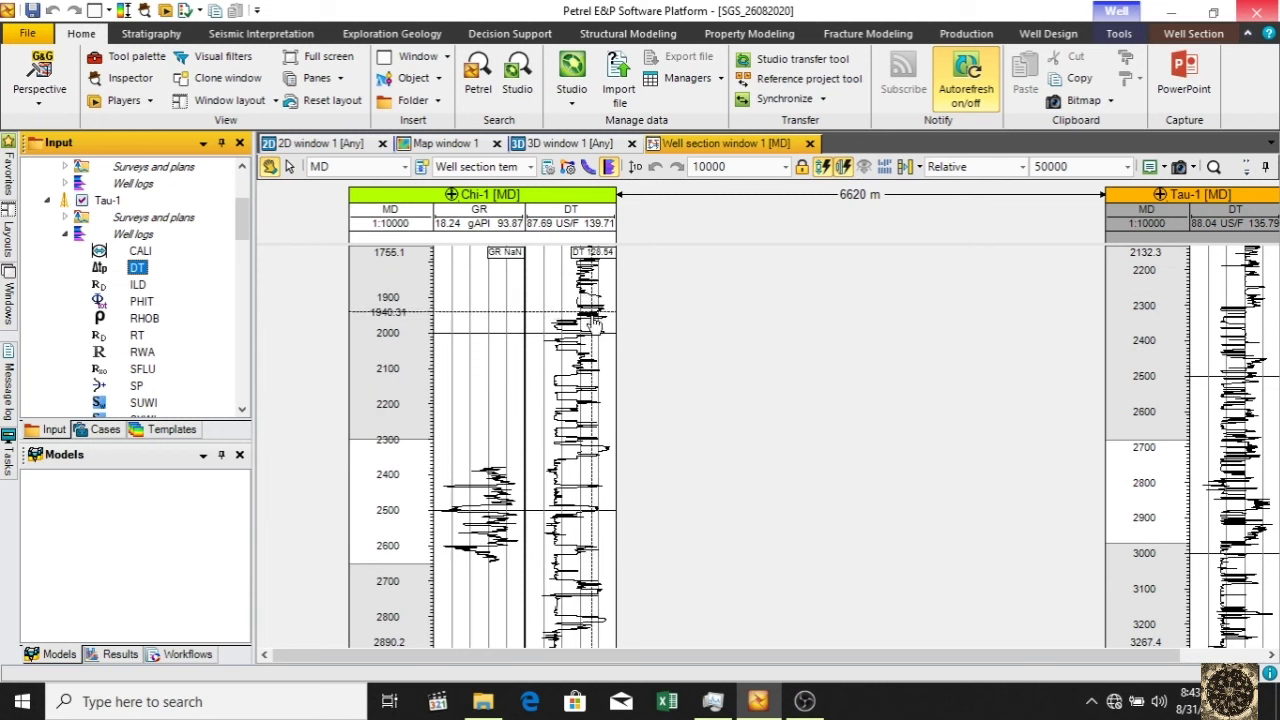
{"action": "left_click_drag", "start_coordinate": [851, 658], "coordinate": [929, 660]}
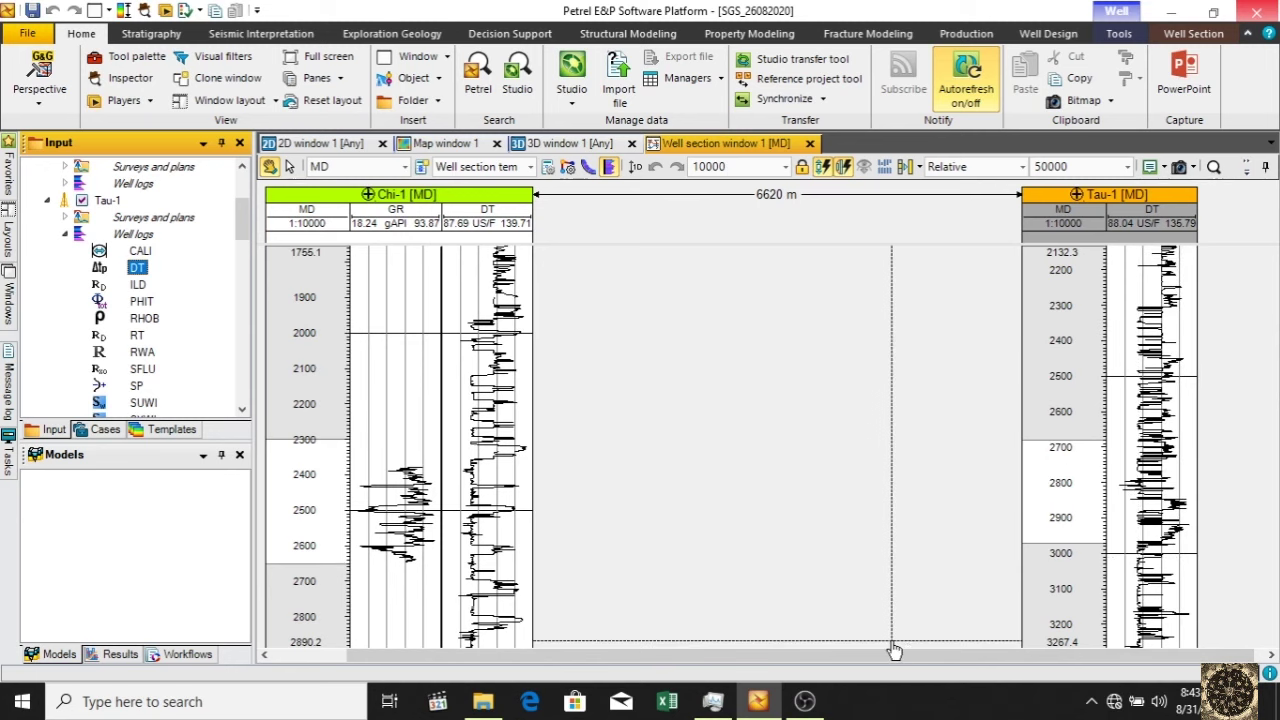
{"action": "left_click_drag", "start_coordinate": [862, 658], "coordinate": [810, 660]}
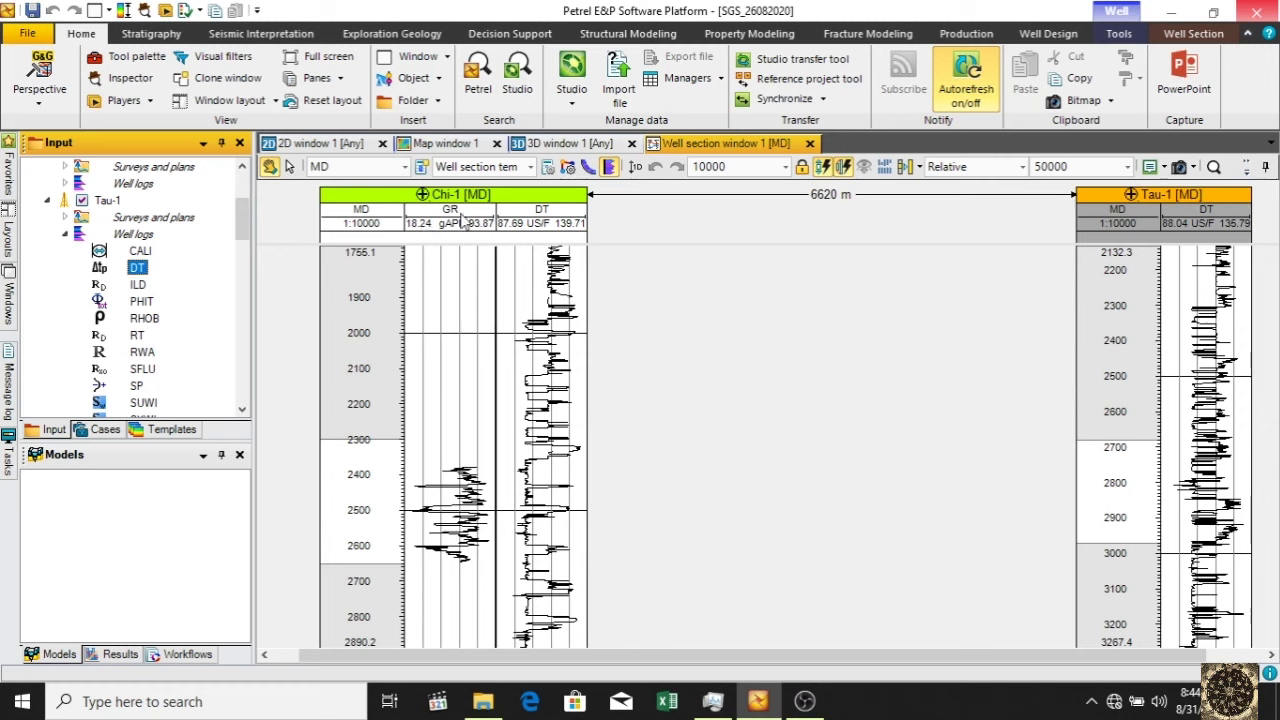
{"action": "left_click", "coordinate": [498, 253]}
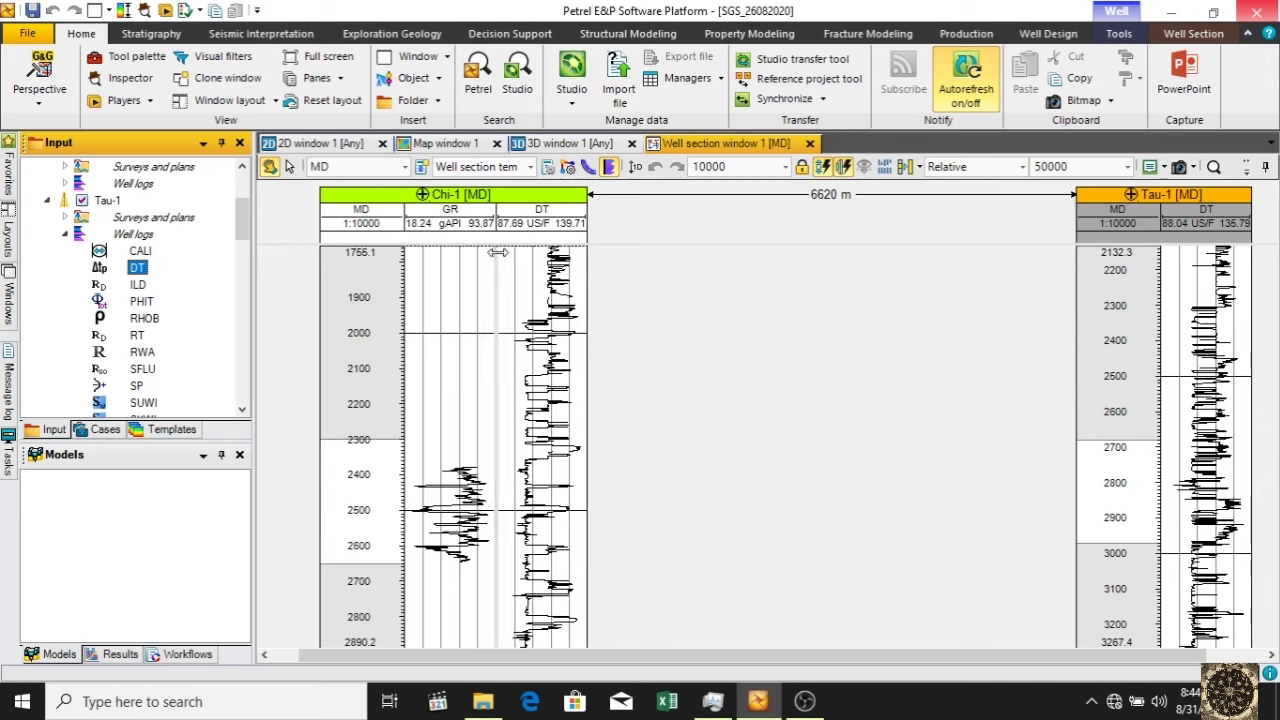
{"action": "left_click", "coordinate": [498, 252]}
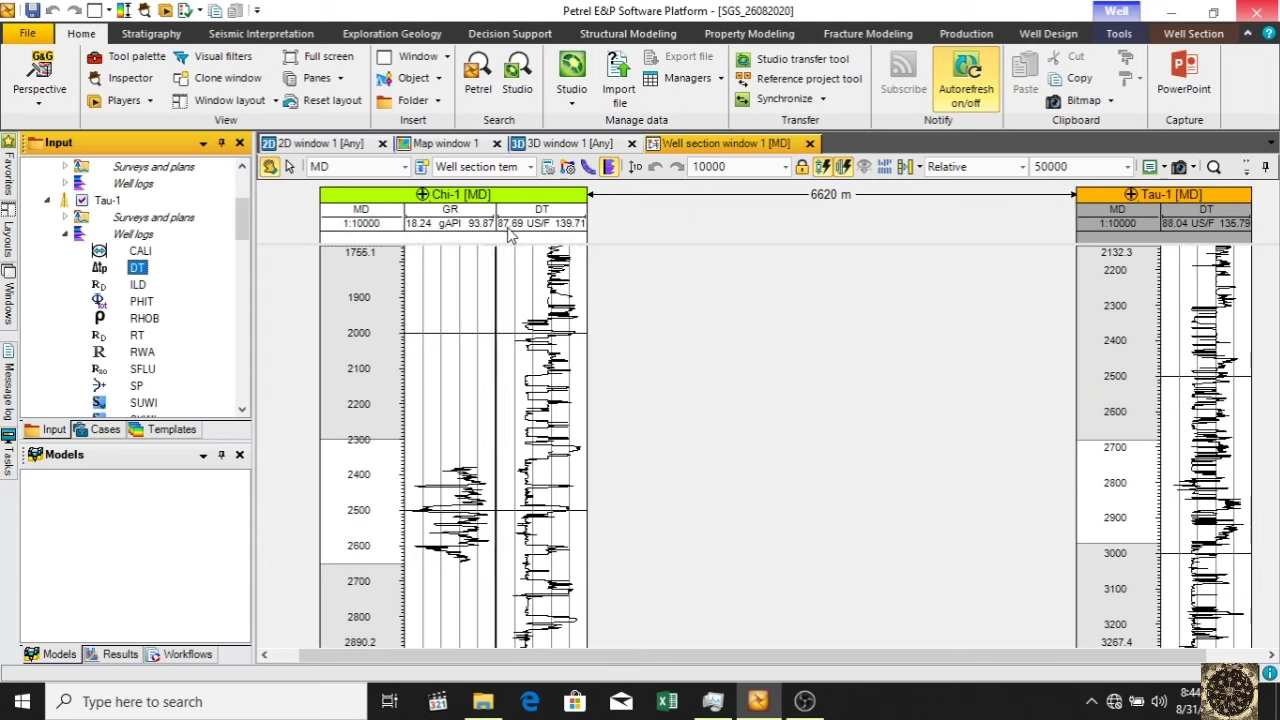
- In the well section template settings, limit the GR log's scale to a minimum of 0 and a maximum of 150, and apply
{"action": "left_click", "coordinate": [551, 168]}
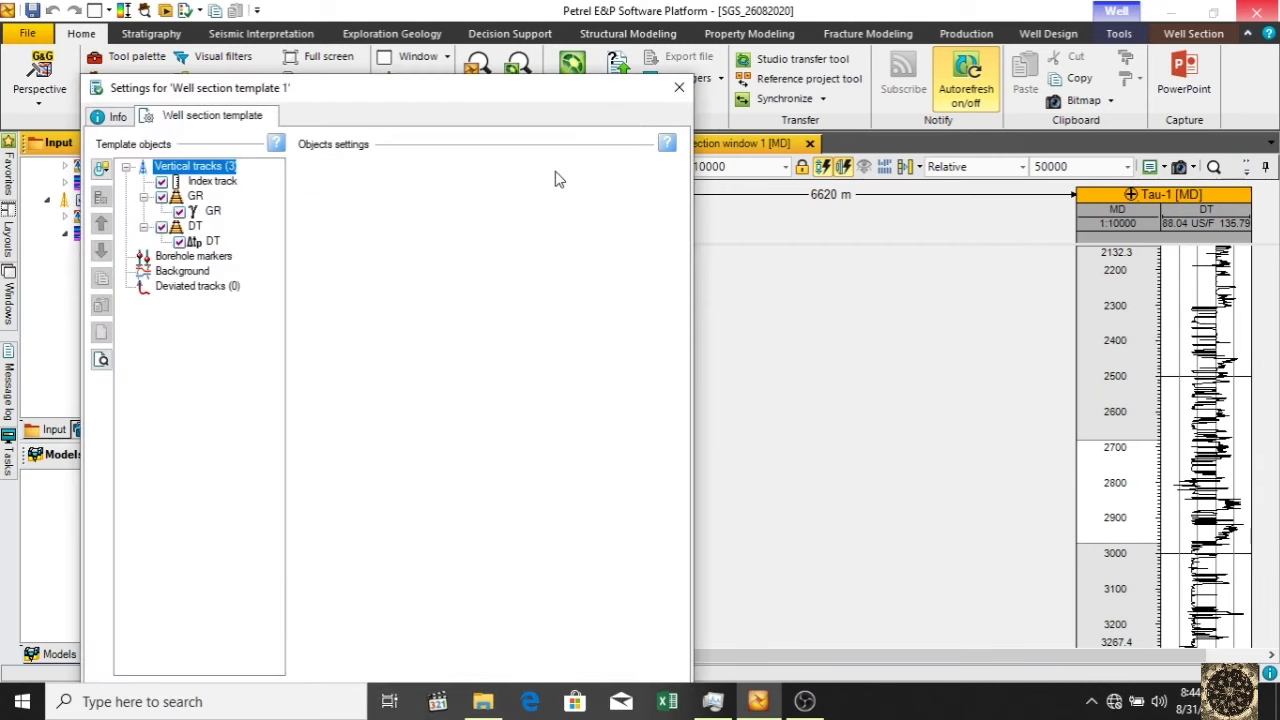
{"action": "left_click_drag", "start_coordinate": [502, 102], "coordinate": [952, 49]}
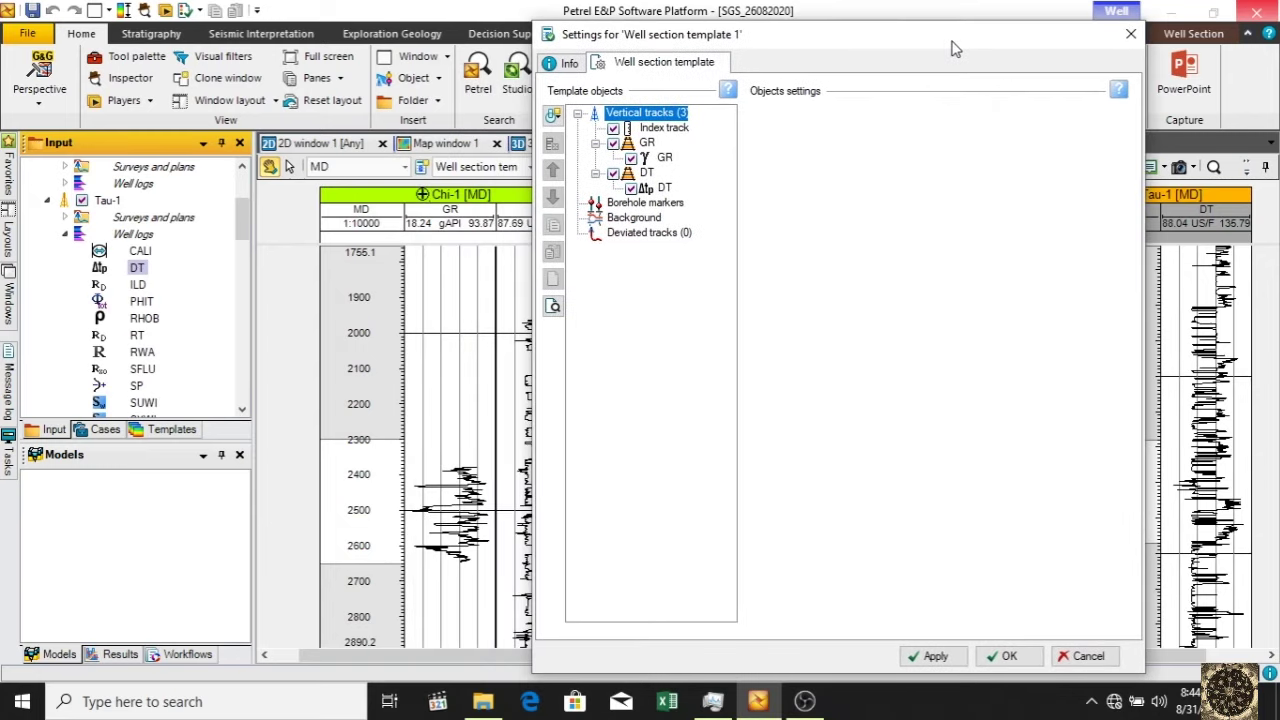
{"action": "left_click", "coordinate": [666, 160]}
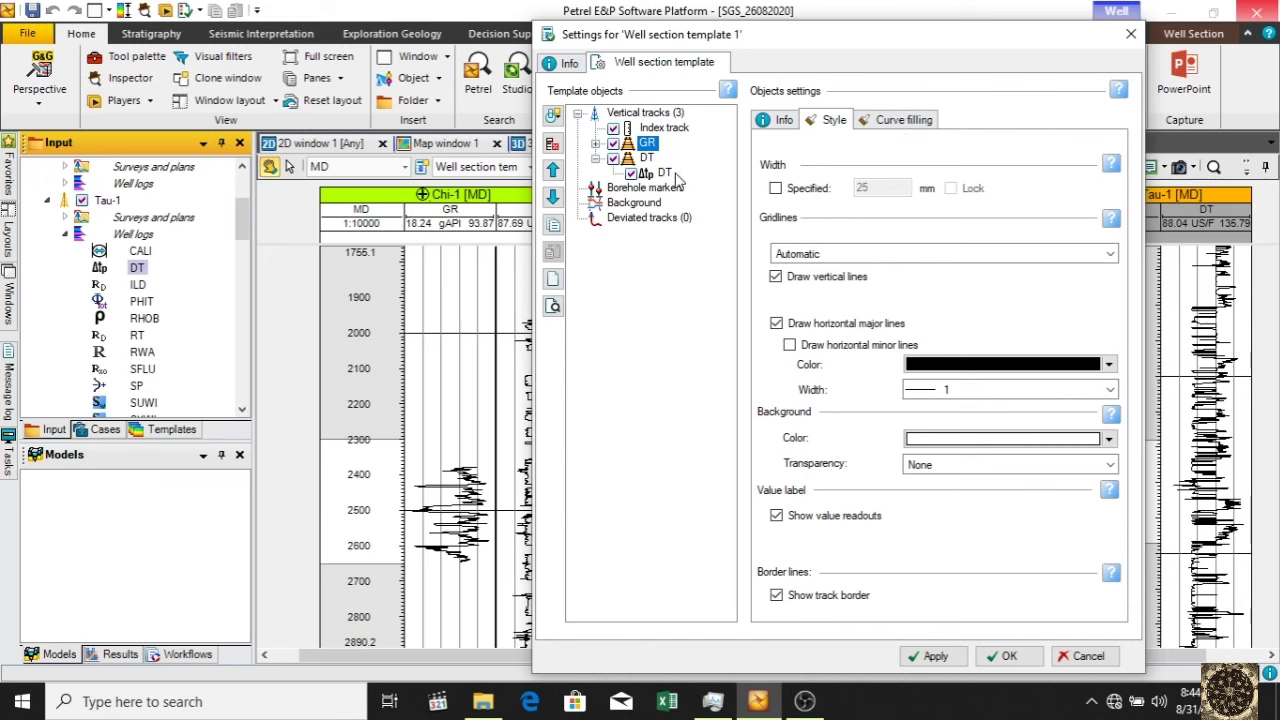
{"action": "left_click", "coordinate": [595, 144]}
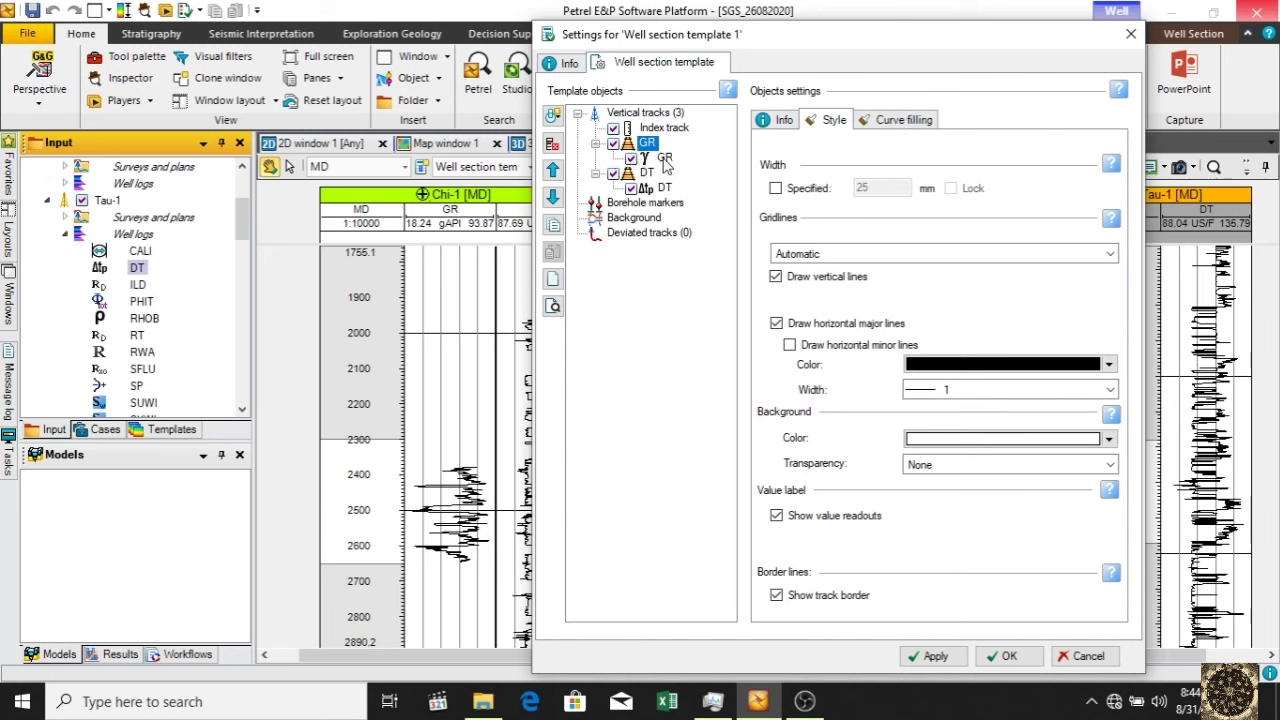
{"action": "left_click", "coordinate": [664, 159]}
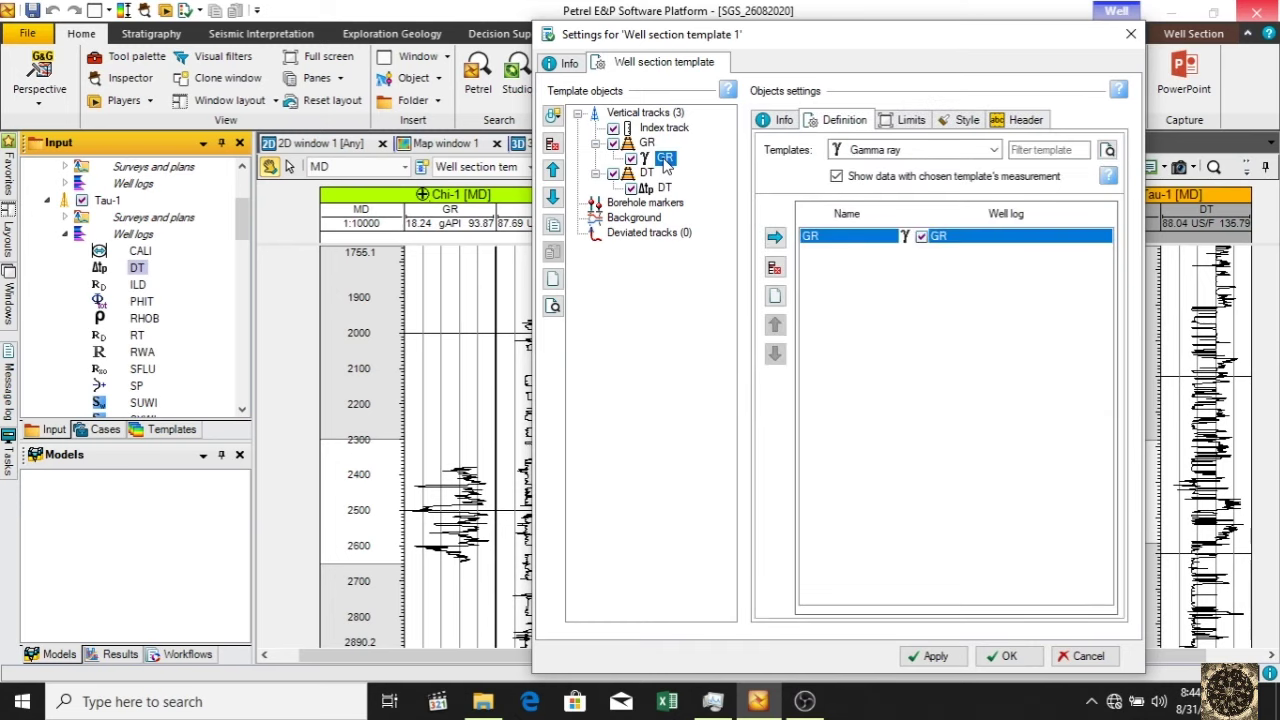
{"action": "left_click", "coordinate": [902, 121]}
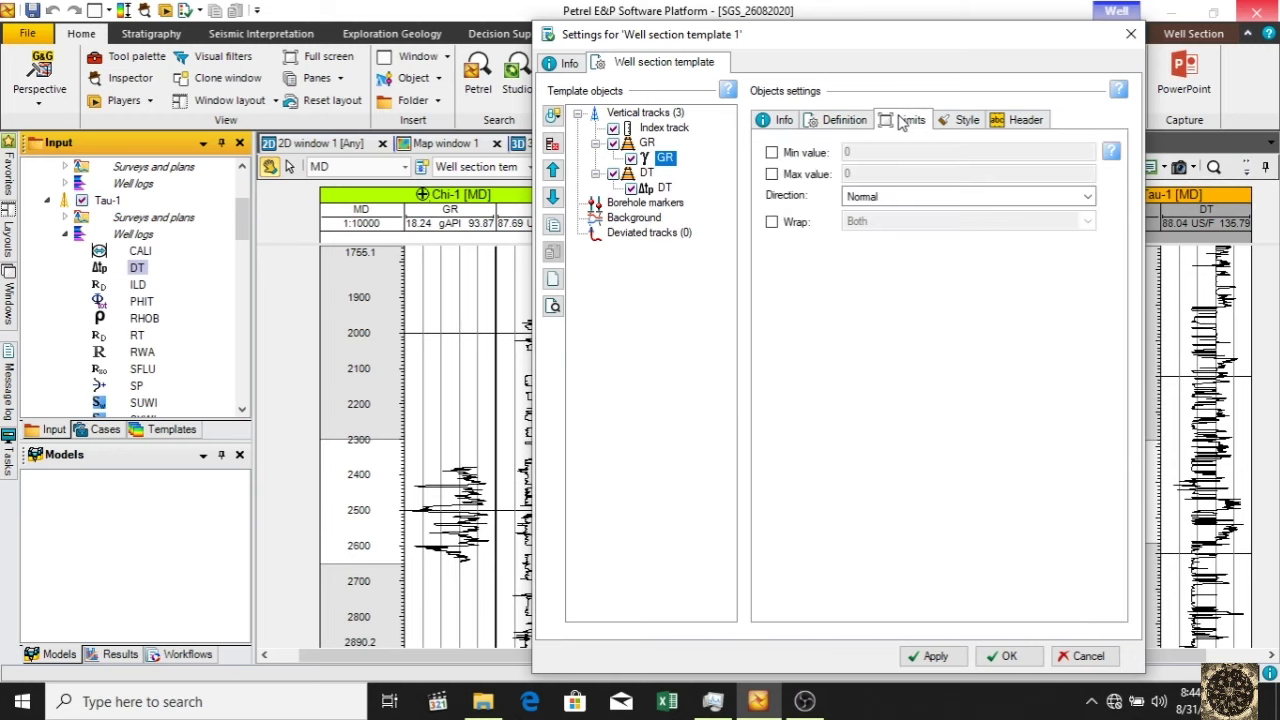
{"action": "left_click", "coordinate": [793, 157]}
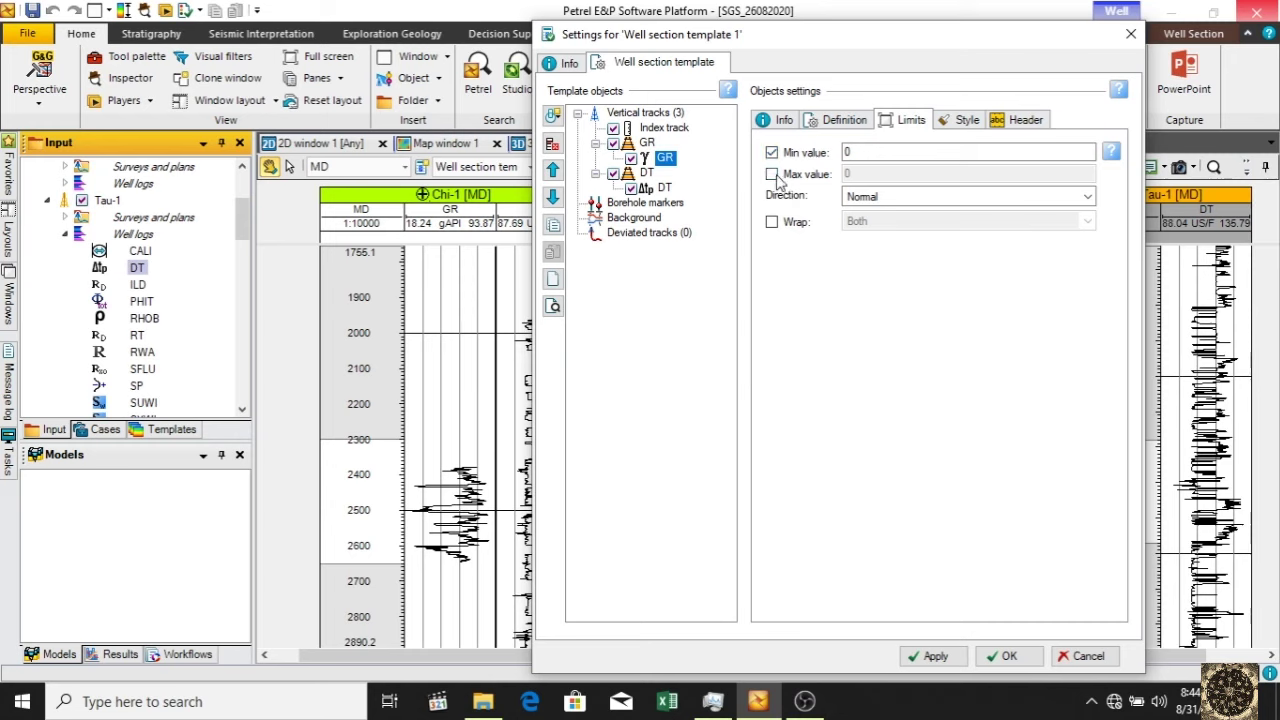
{"action": "left_click", "coordinate": [773, 175]}
{"action": "double_click", "coordinate": [855, 174]}
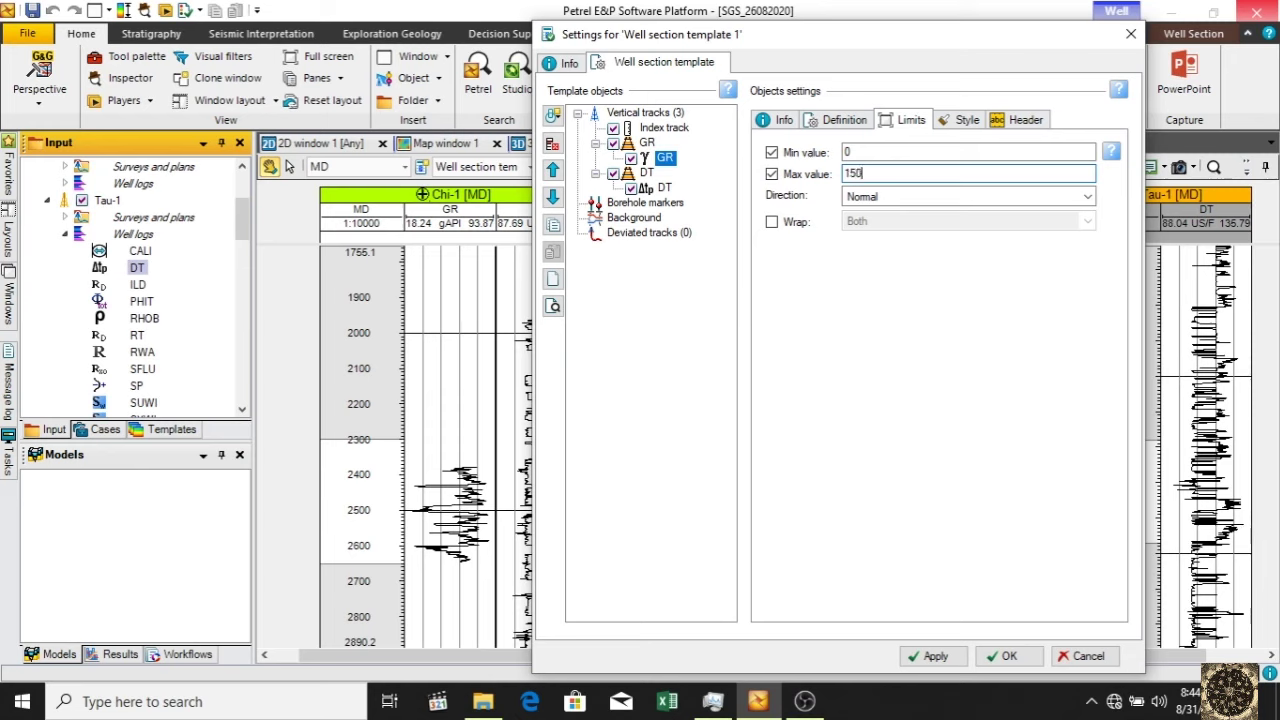
{"action": "type", "text": "150"}
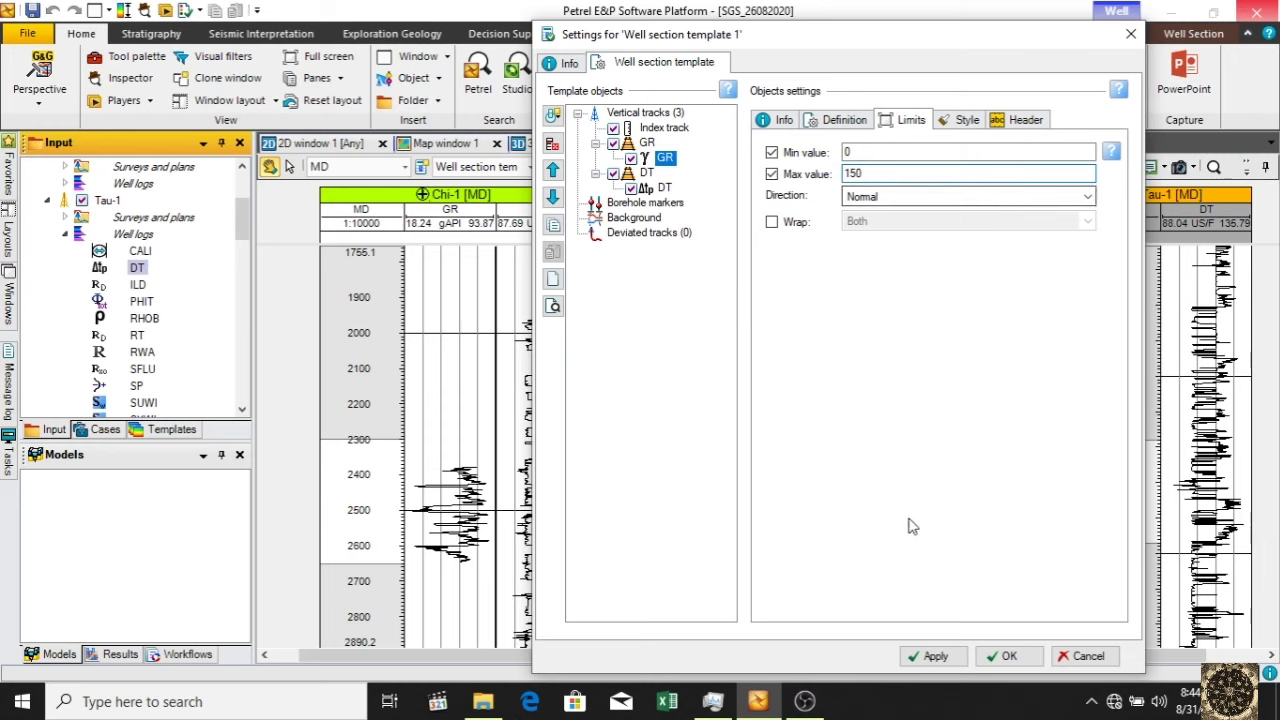
{"action": "left_click", "coordinate": [926, 658]}
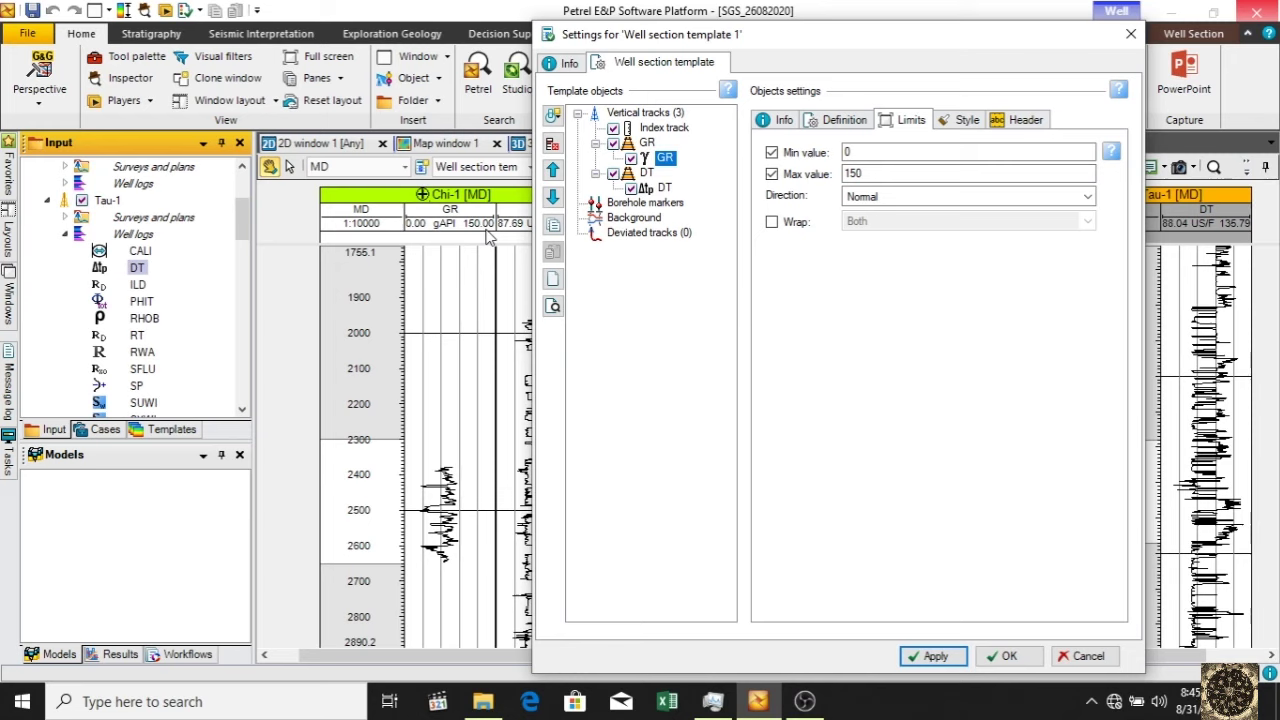
- Limit the DT log's scale in the template to a minimum of -40 and a maximum of 140, and apply
{"action": "left_click", "coordinate": [664, 189]}
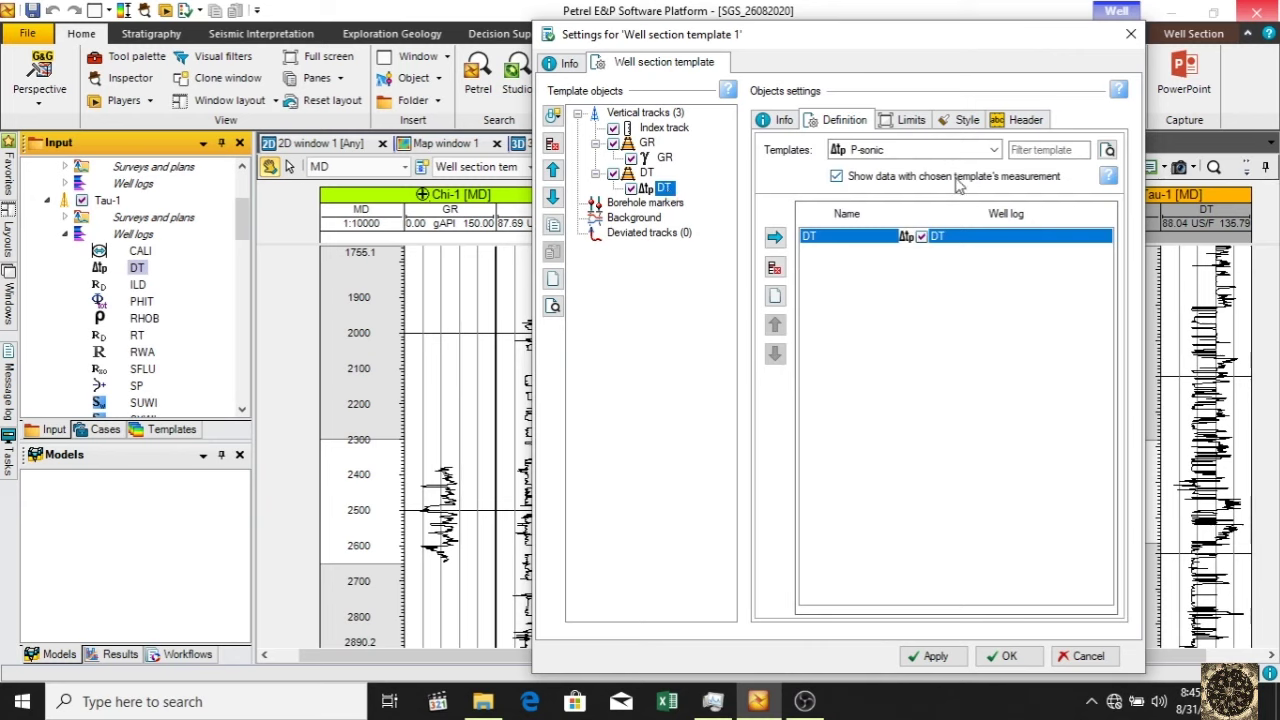
{"action": "left_click", "coordinate": [911, 120]}
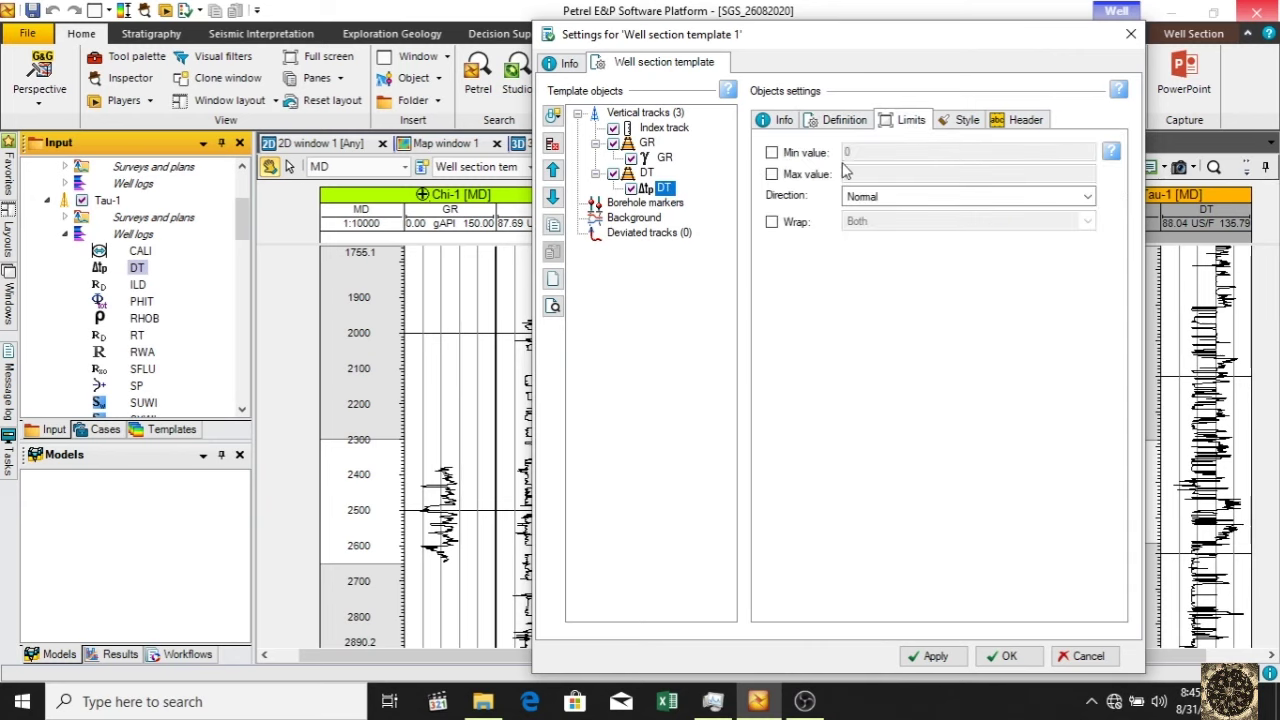
{"action": "left_click", "coordinate": [800, 153]}
{"action": "left_click", "coordinate": [800, 174]}
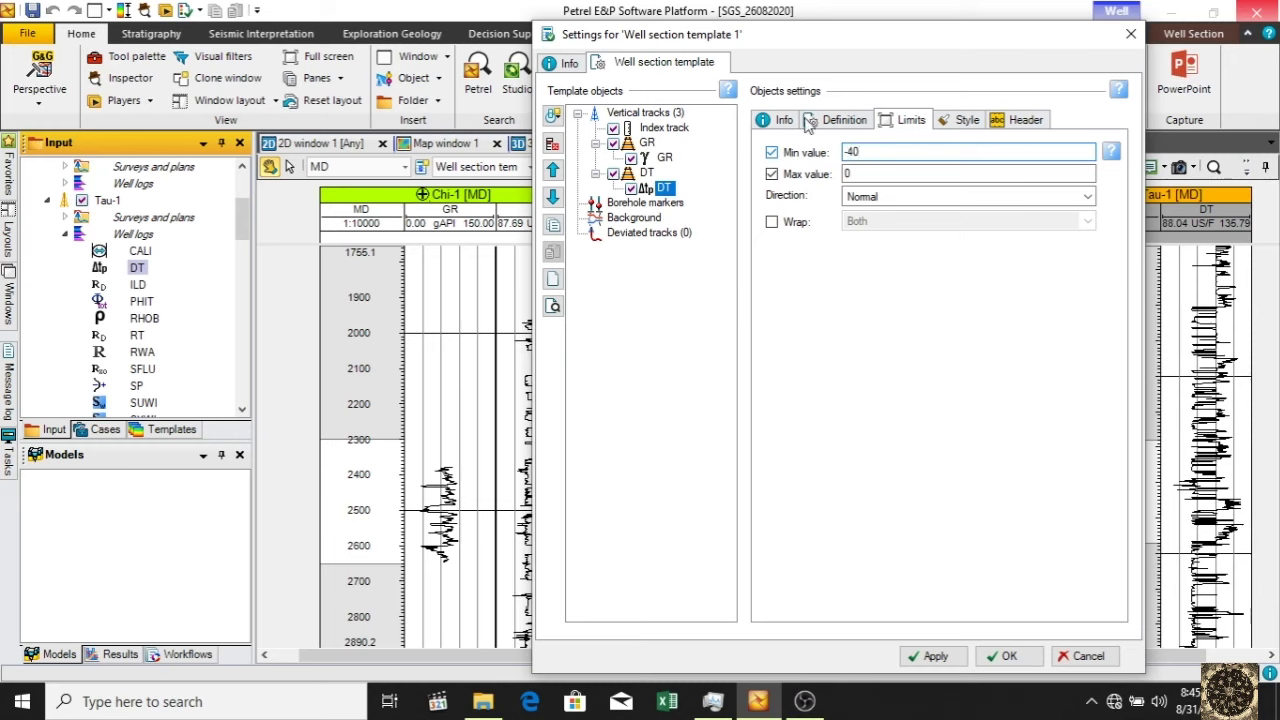
{"action": "left_click", "coordinate": [829, 173]}
{"action": "type", "text": "14"}
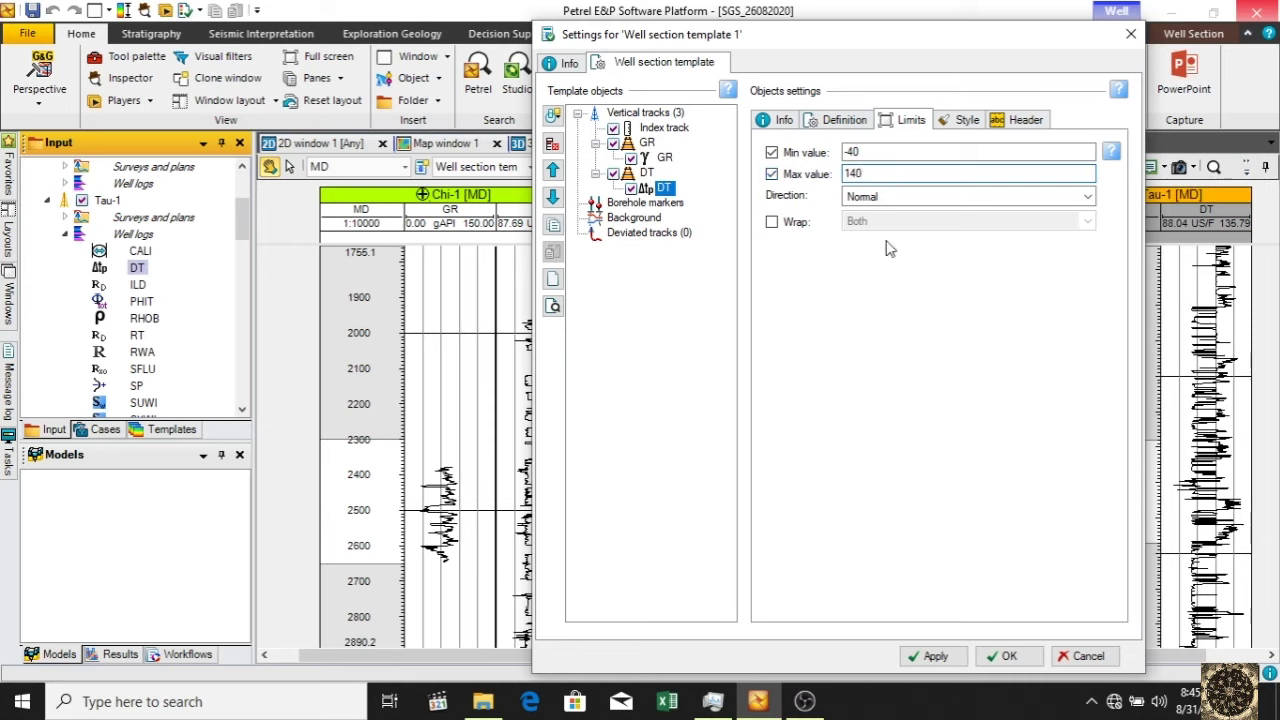
{"action": "left_click", "coordinate": [937, 660]}
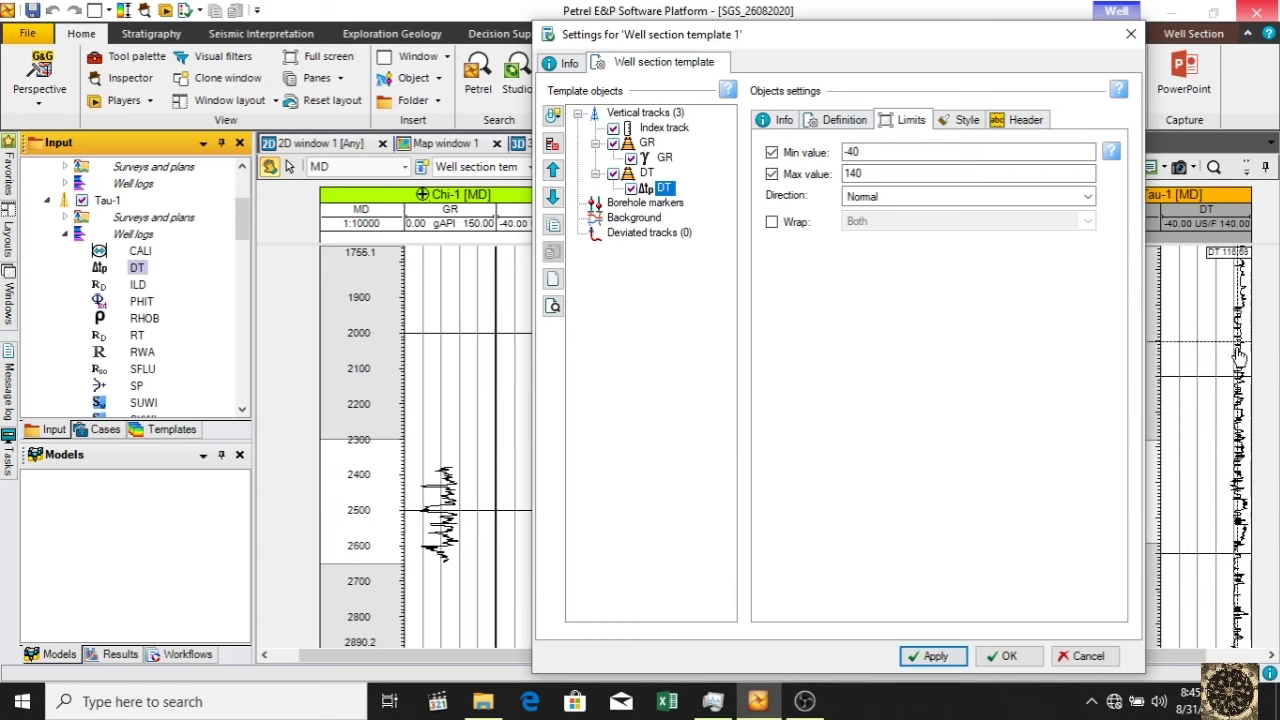
- Switch the DT curve's line color to Selected with bright green and apply it to the well section
{"action": "left_click", "coordinate": [966, 128]}
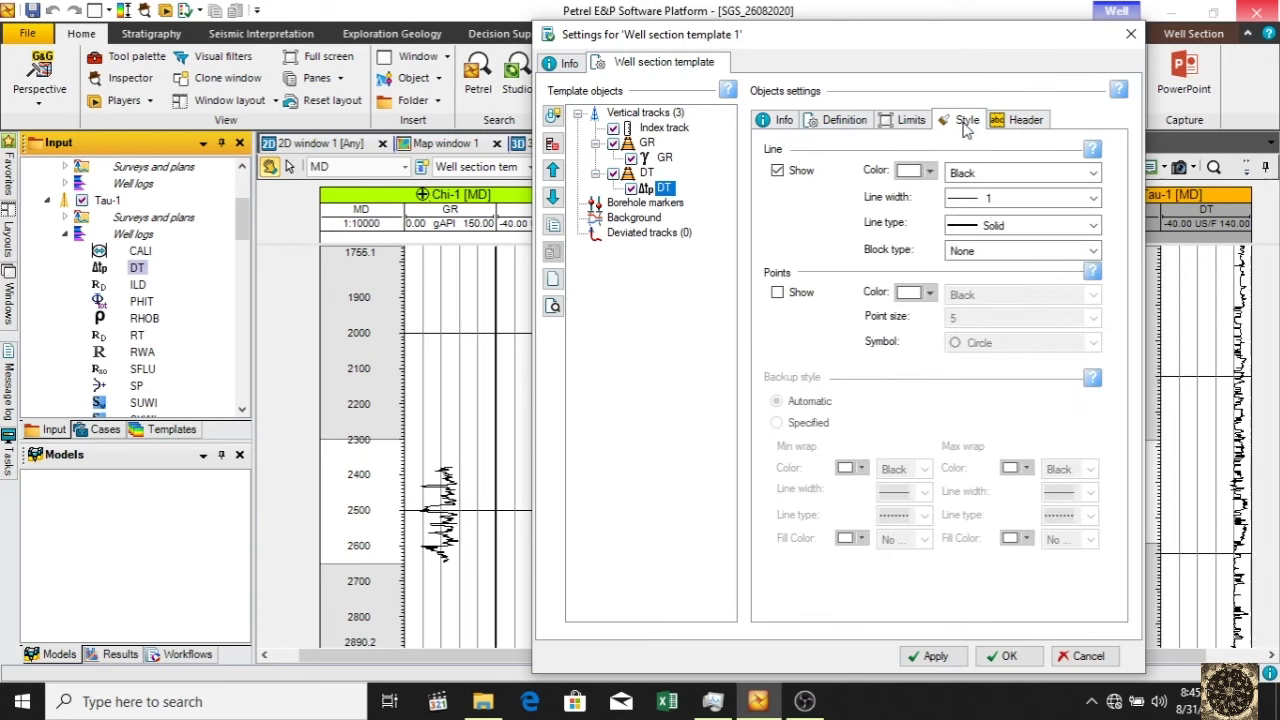
{"action": "left_click", "coordinate": [968, 174]}
{"action": "left_click", "coordinate": [968, 176]}
{"action": "left_click", "coordinate": [968, 176]}
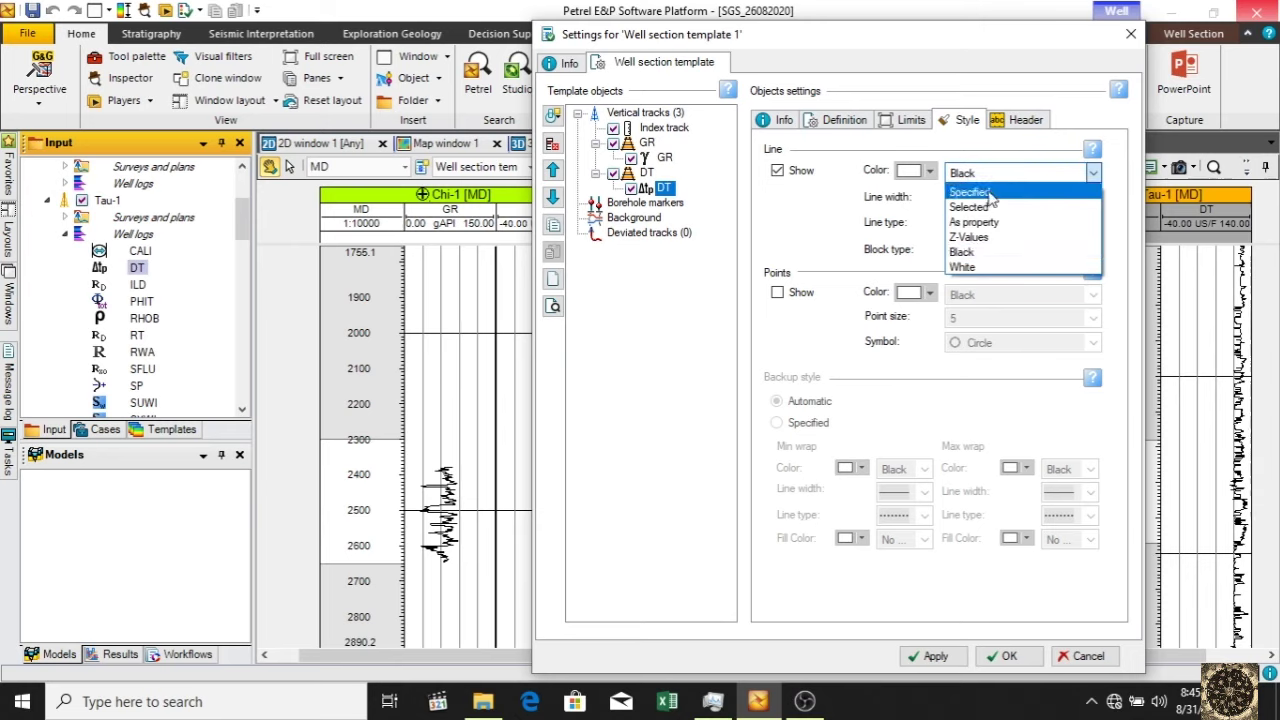
{"action": "left_click", "coordinate": [972, 191]}
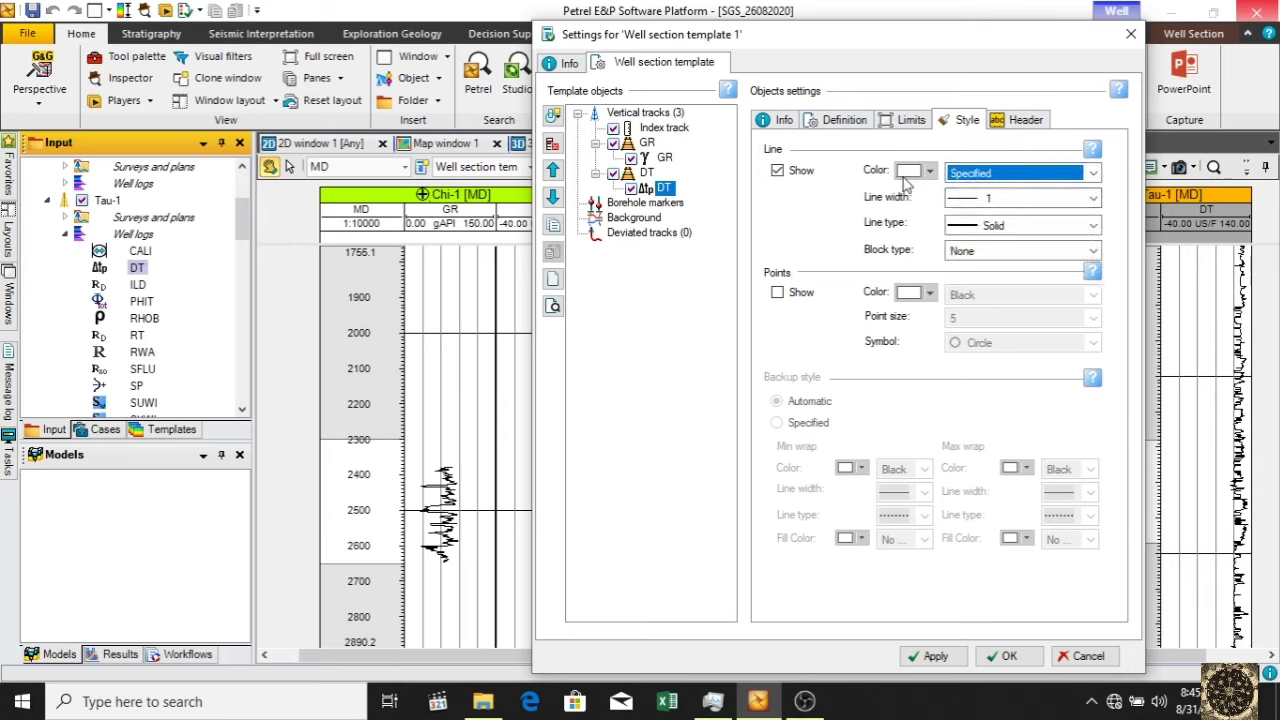
{"action": "left_click", "coordinate": [995, 176]}
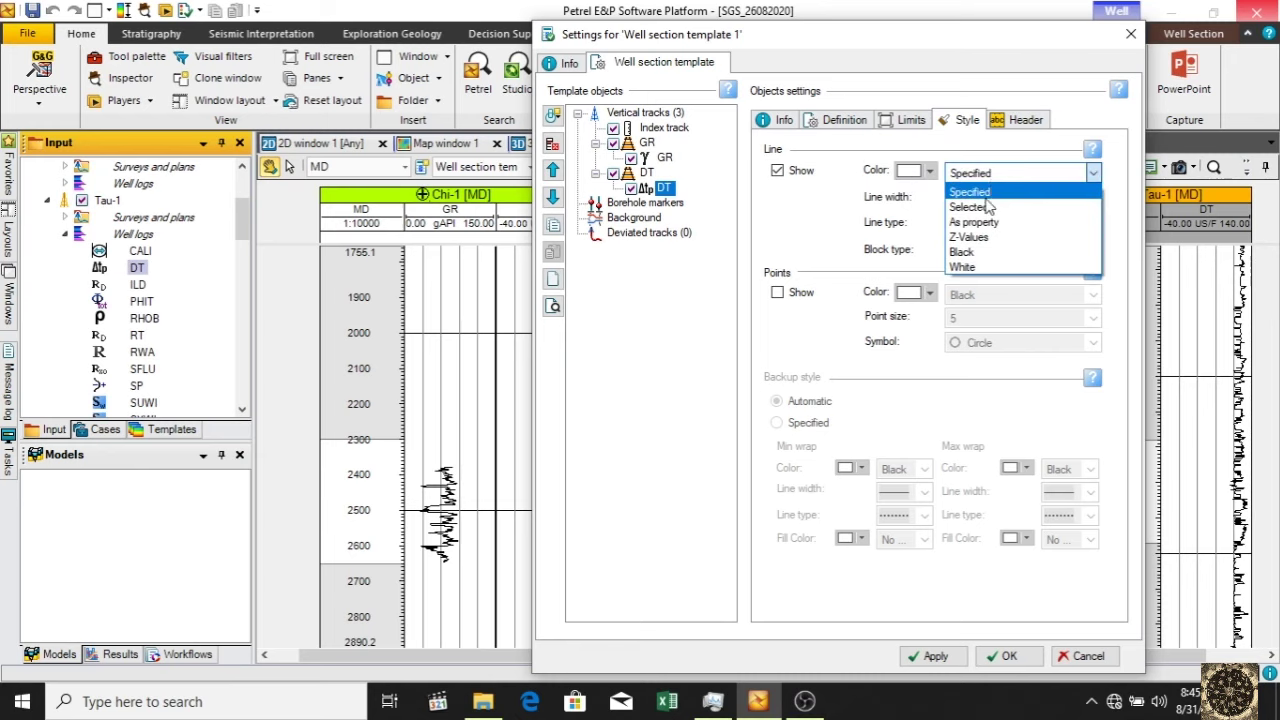
{"action": "left_click", "coordinate": [984, 207]}
{"action": "left_click", "coordinate": [928, 171]}
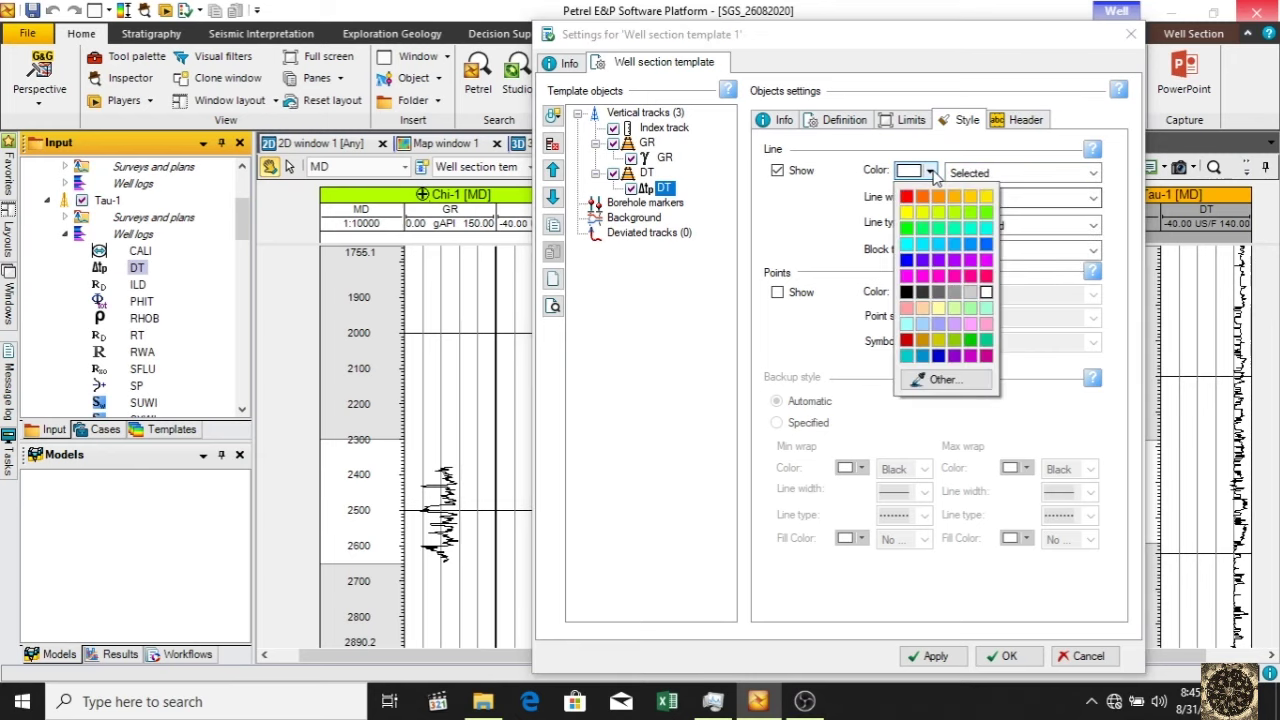
{"action": "left_click", "coordinate": [906, 229]}
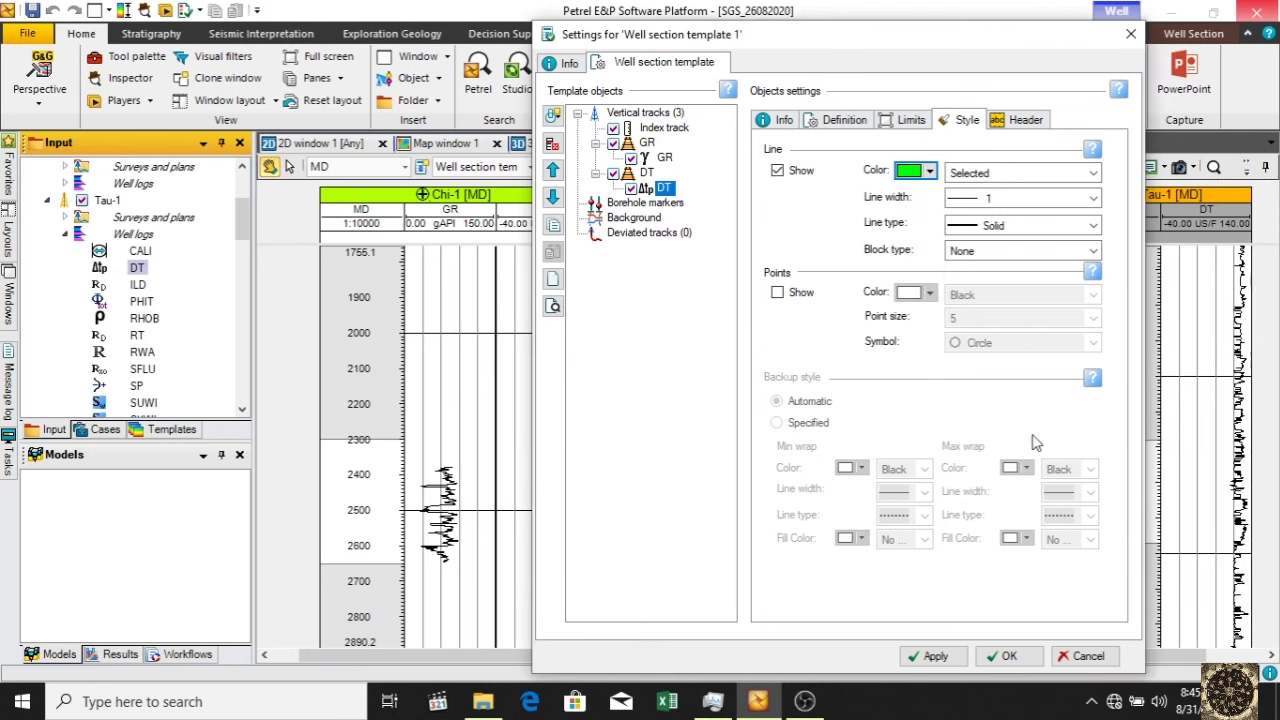
{"action": "left_click", "coordinate": [935, 657]}
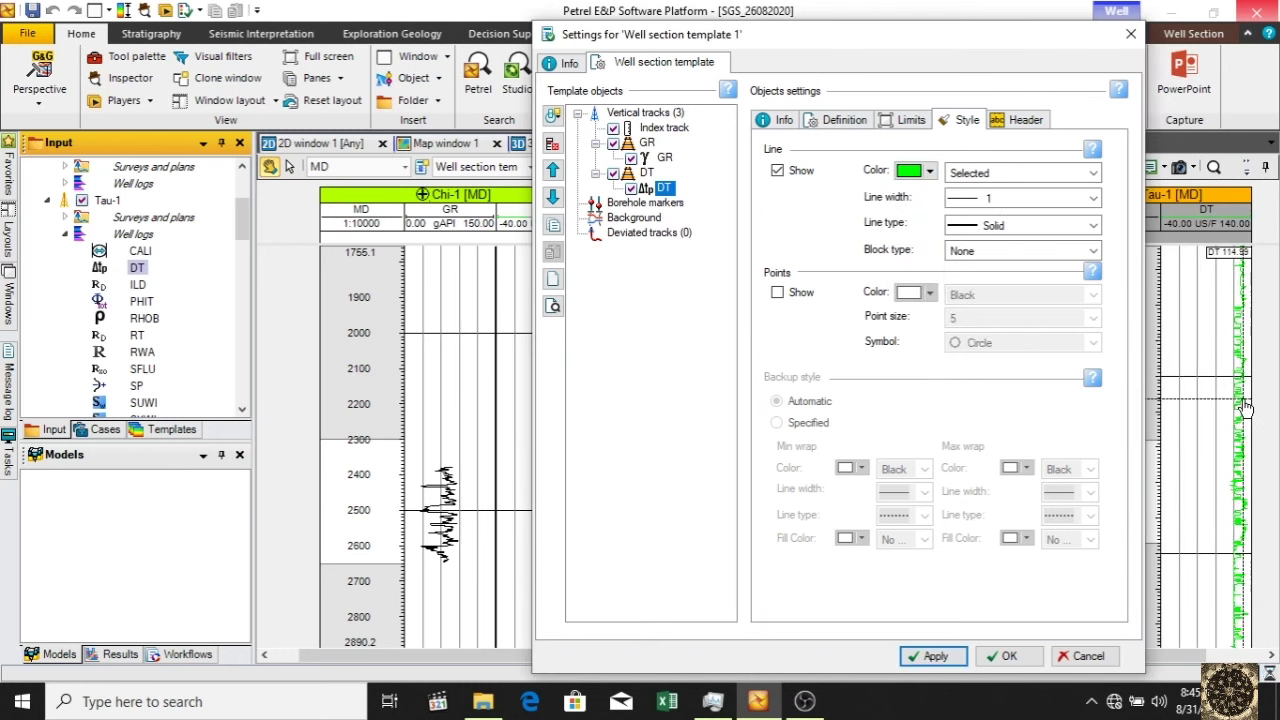
- Color the DT curve's line As property and set its line width to 2, applying the changes
{"action": "left_click", "coordinate": [1033, 176]}
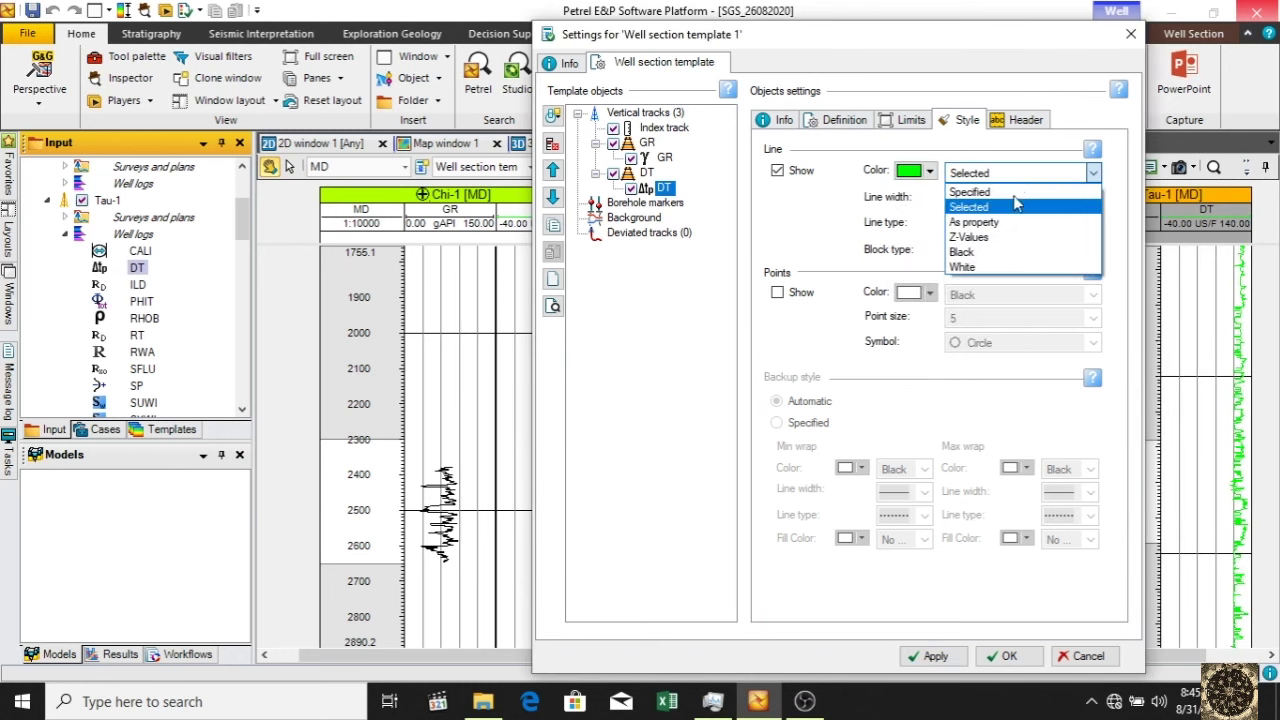
{"action": "left_click", "coordinate": [991, 223]}
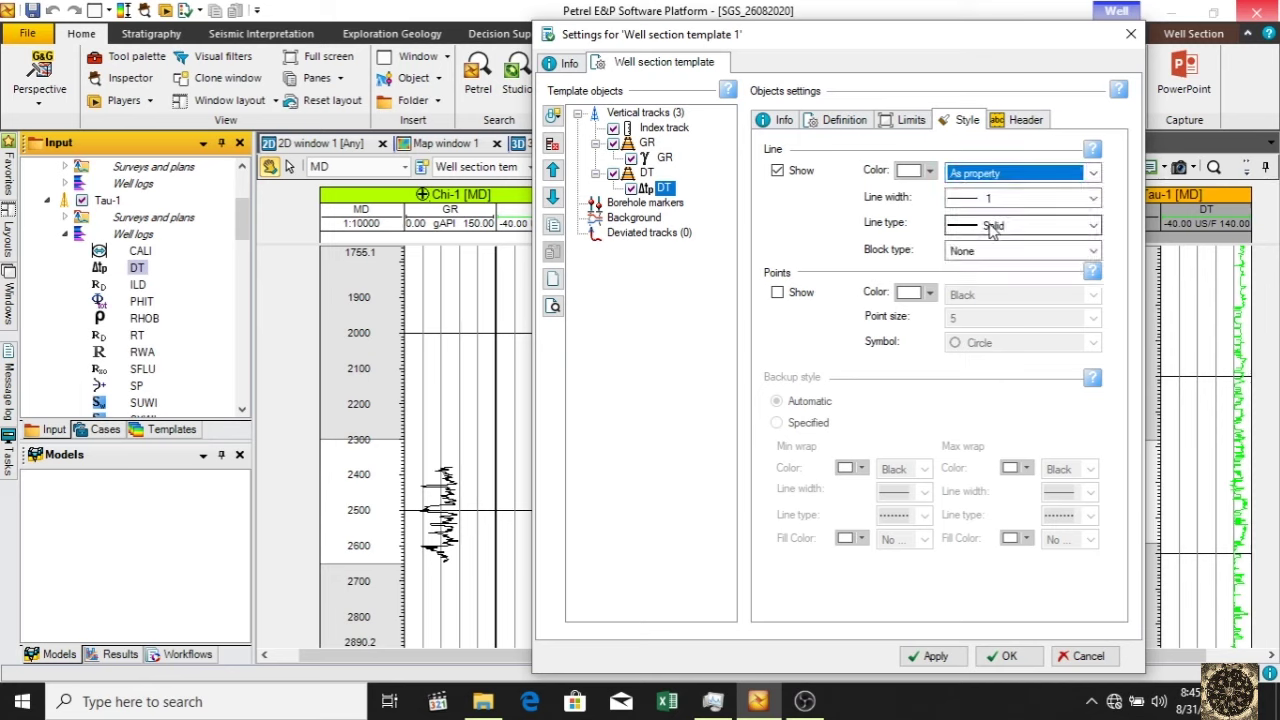
{"action": "left_click", "coordinate": [938, 658]}
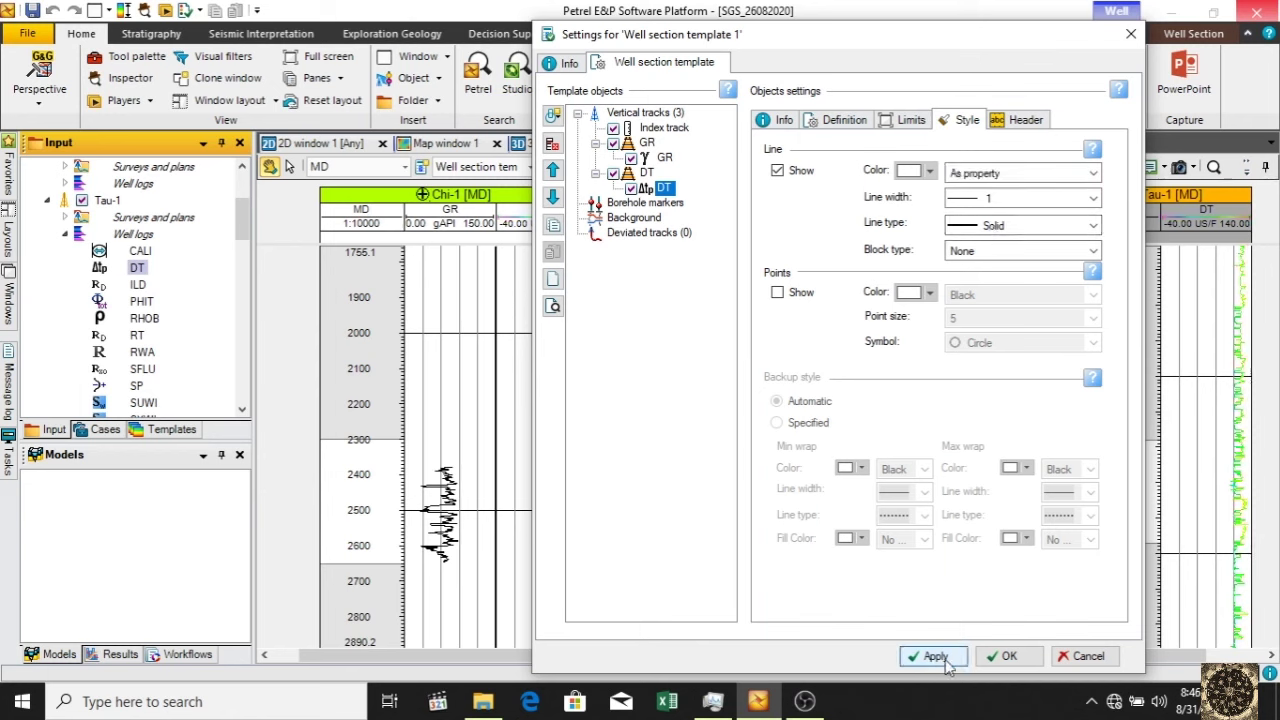
{"action": "left_click", "coordinate": [989, 200]}
{"action": "left_click", "coordinate": [988, 231]}
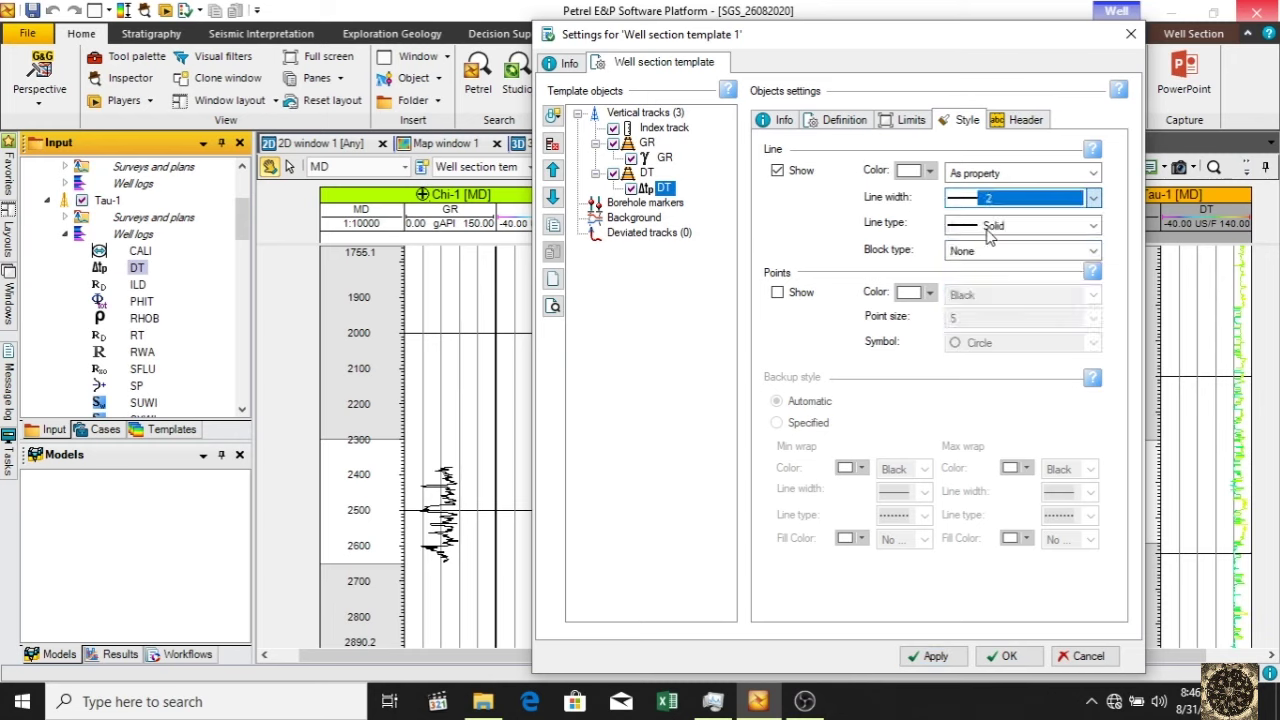
{"action": "left_click", "coordinate": [935, 658]}
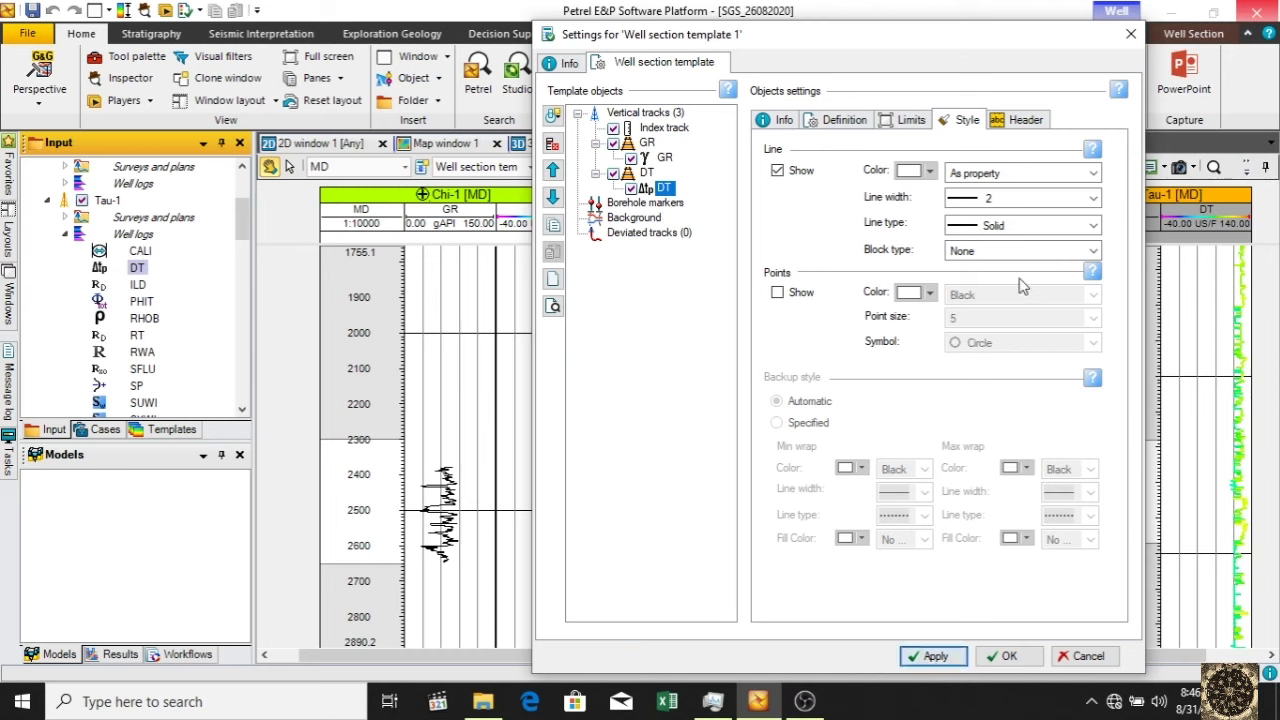
- Change the DT curve's line type to StippleDot and apply it
{"action": "left_click", "coordinate": [1000, 228]}
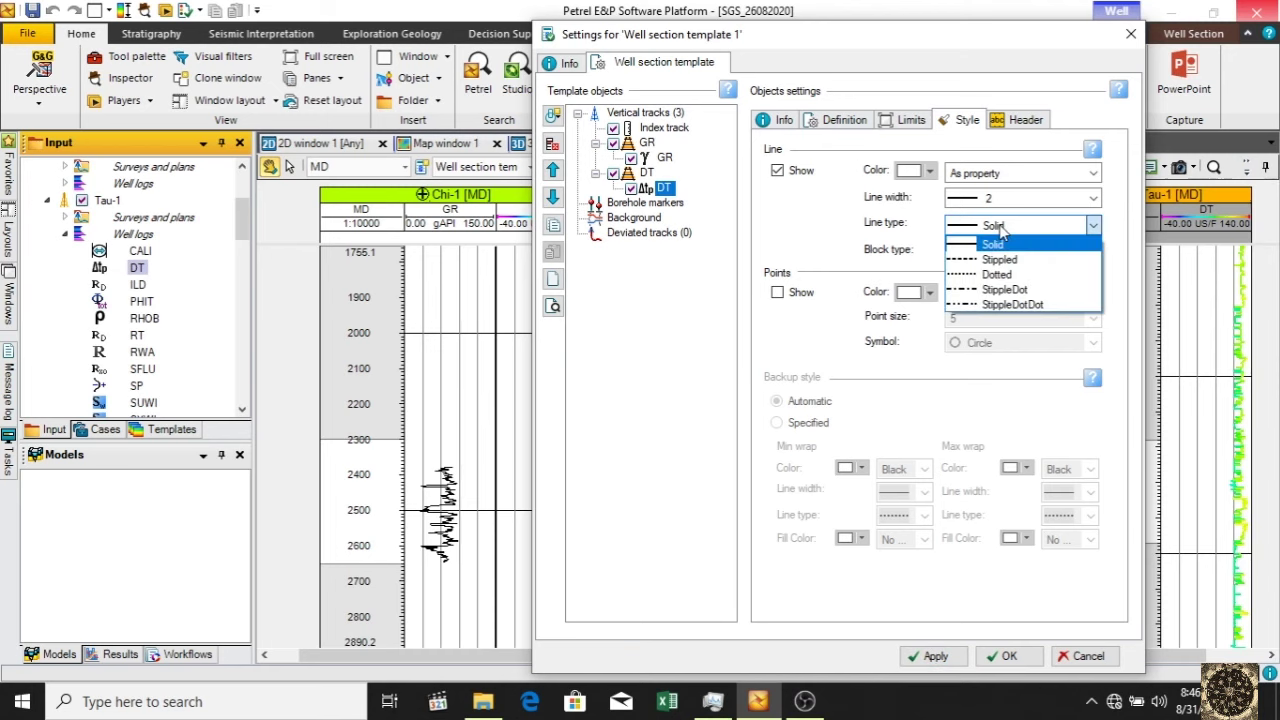
{"action": "left_click", "coordinate": [1004, 289]}
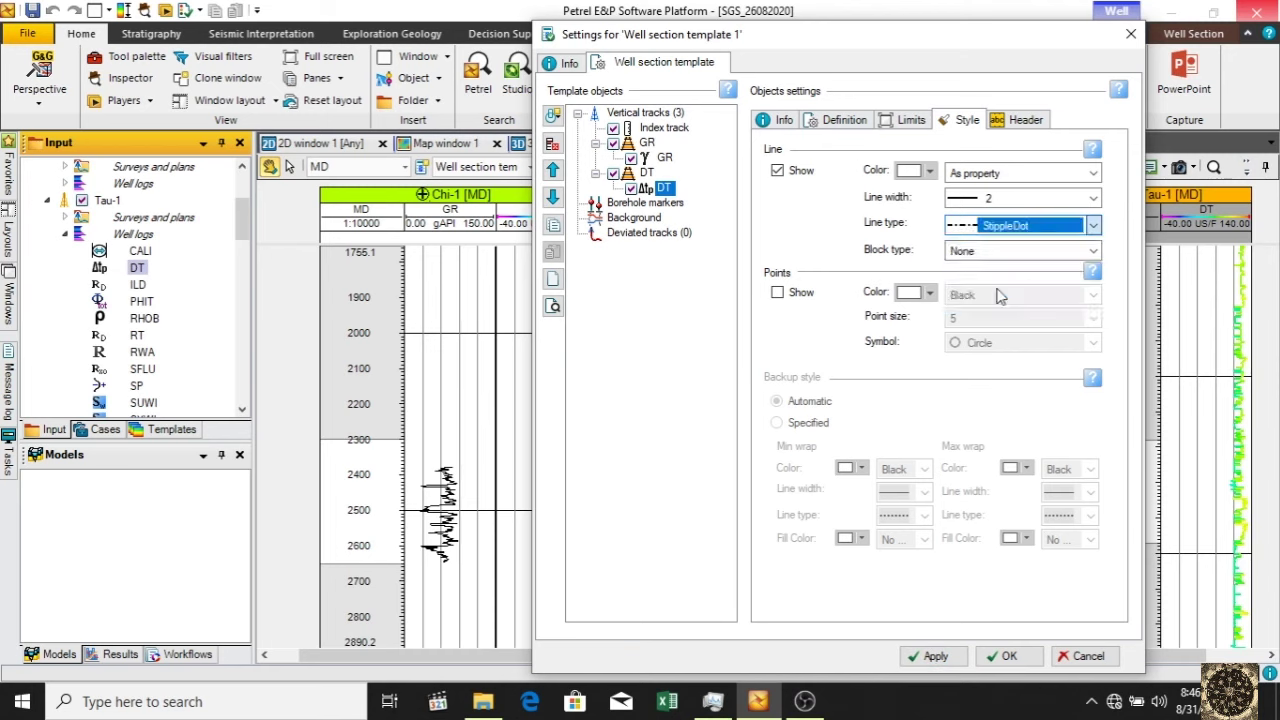
{"action": "left_click", "coordinate": [938, 657]}
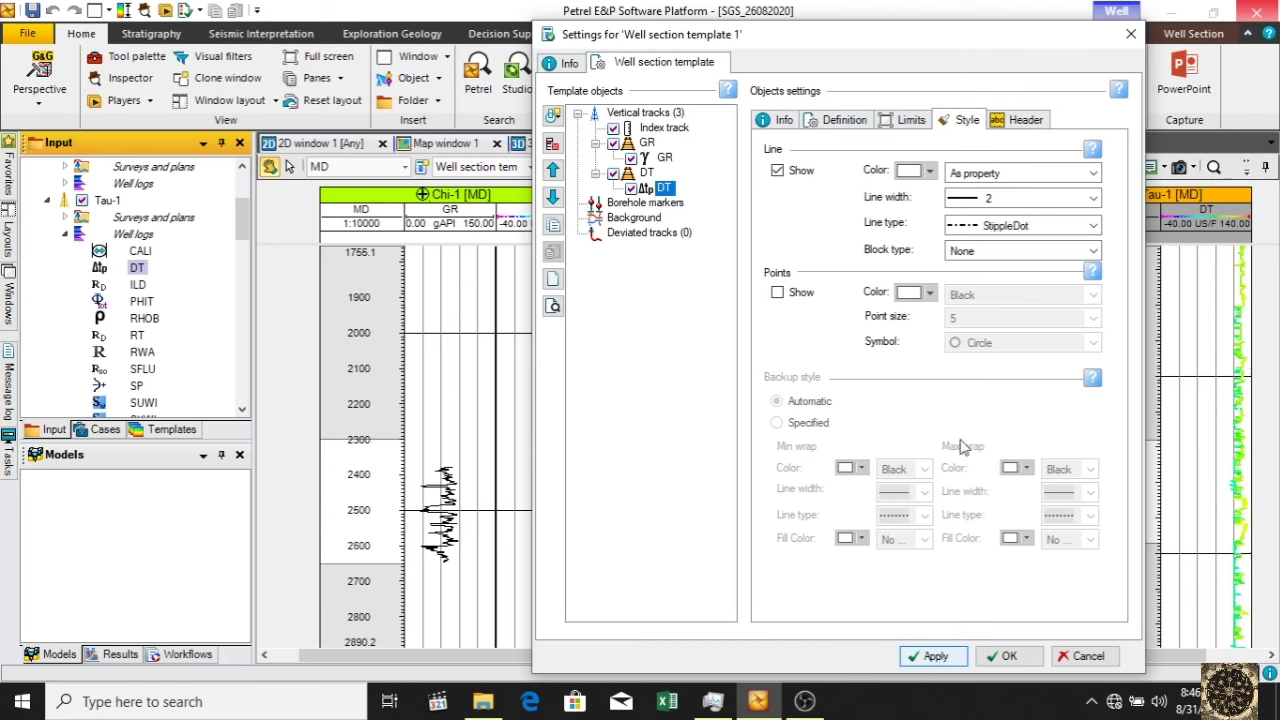
- Set the DT curve's line type to Solid and apply it to the well section
{"action": "left_click", "coordinate": [1008, 228]}
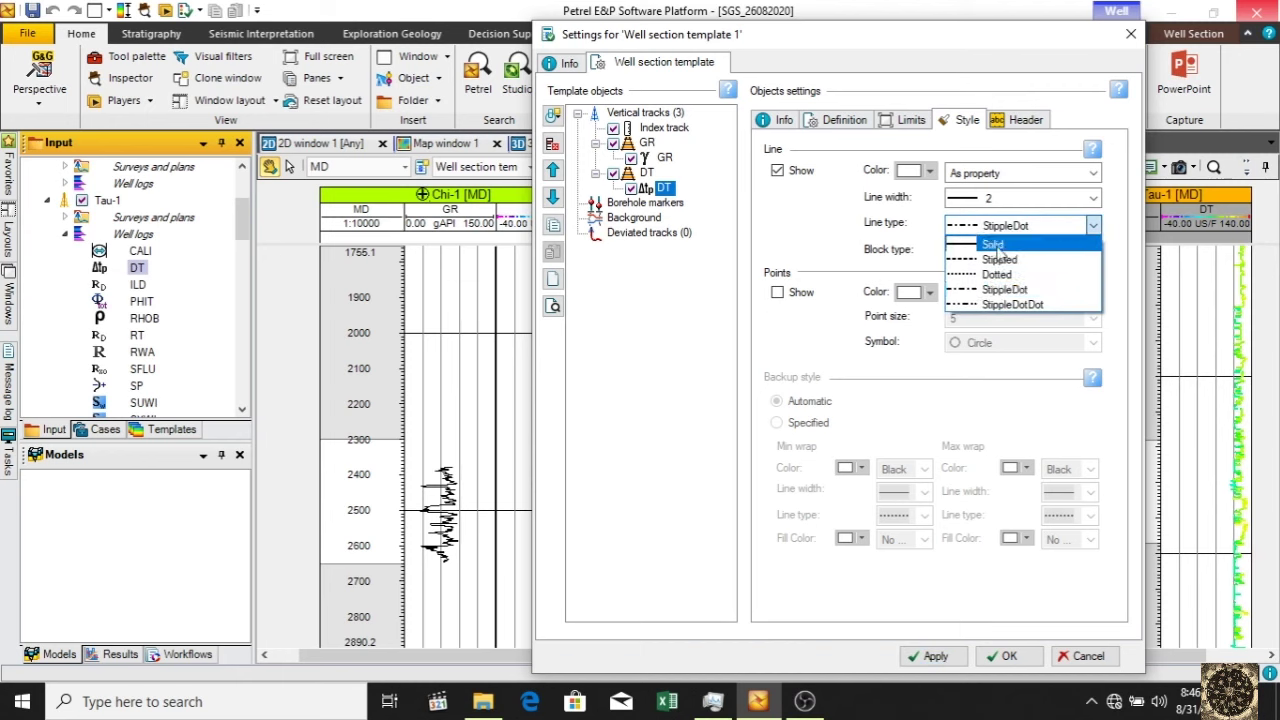
{"action": "left_click", "coordinate": [992, 244]}
{"action": "left_click", "coordinate": [935, 657]}
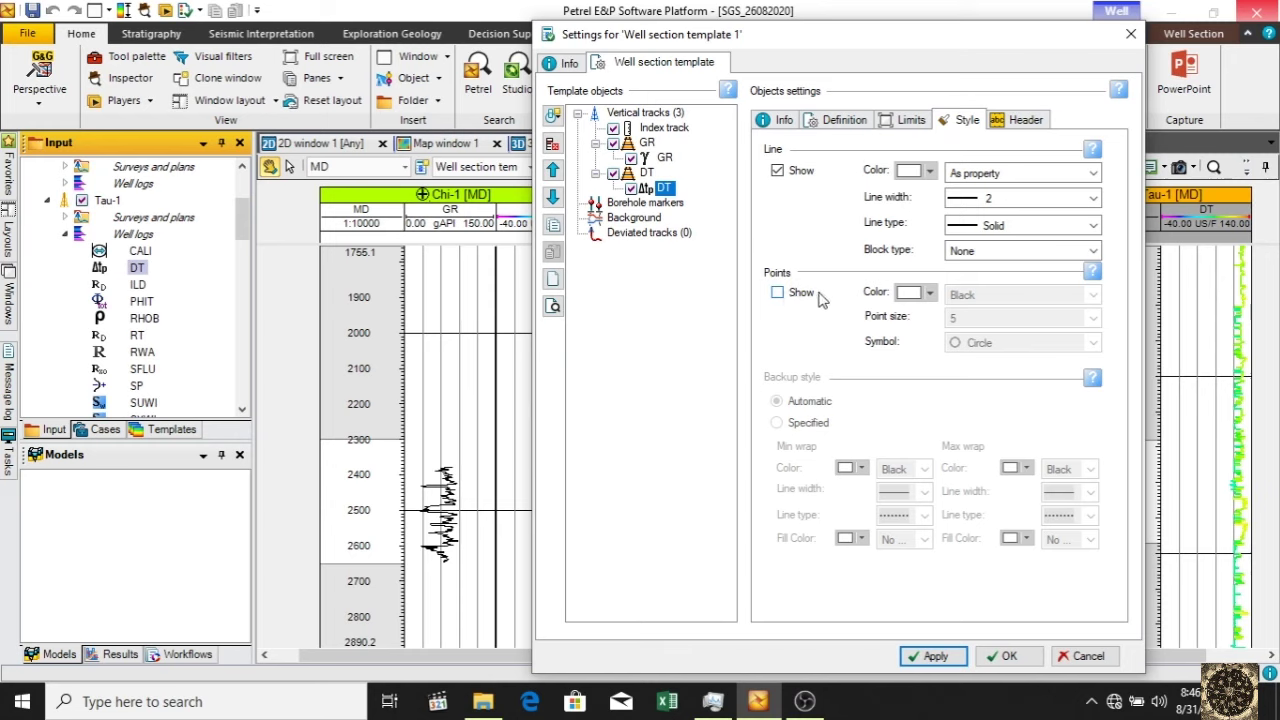
- Show the DT curve's points, hide them again, applying each change, and accept the template settings
{"action": "left_click", "coordinate": [779, 293]}
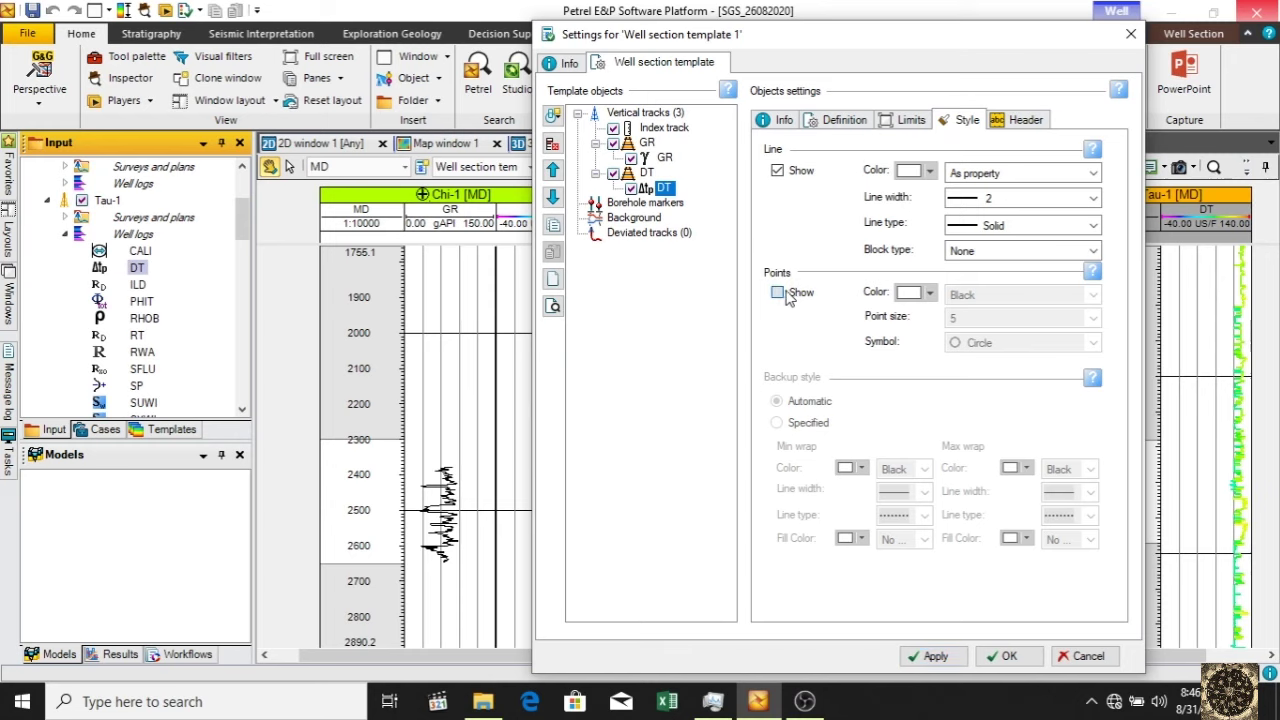
{"action": "left_click", "coordinate": [946, 657]}
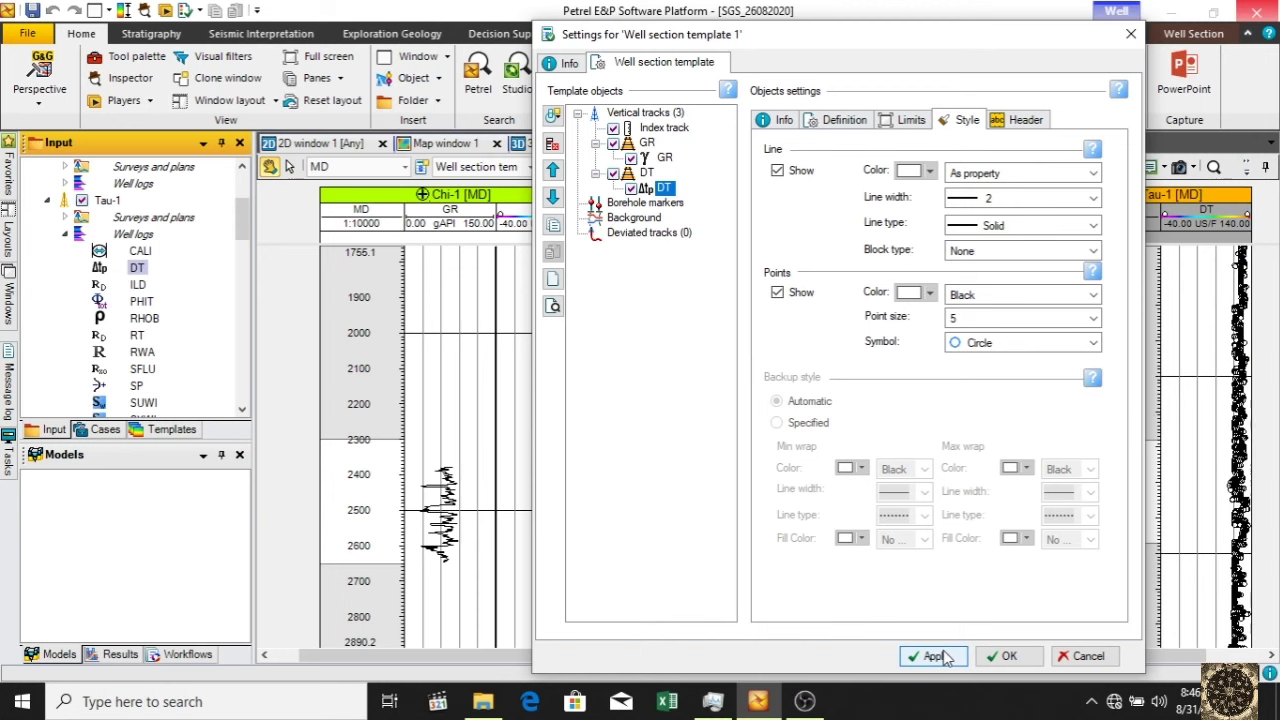
{"action": "left_click", "coordinate": [779, 293]}
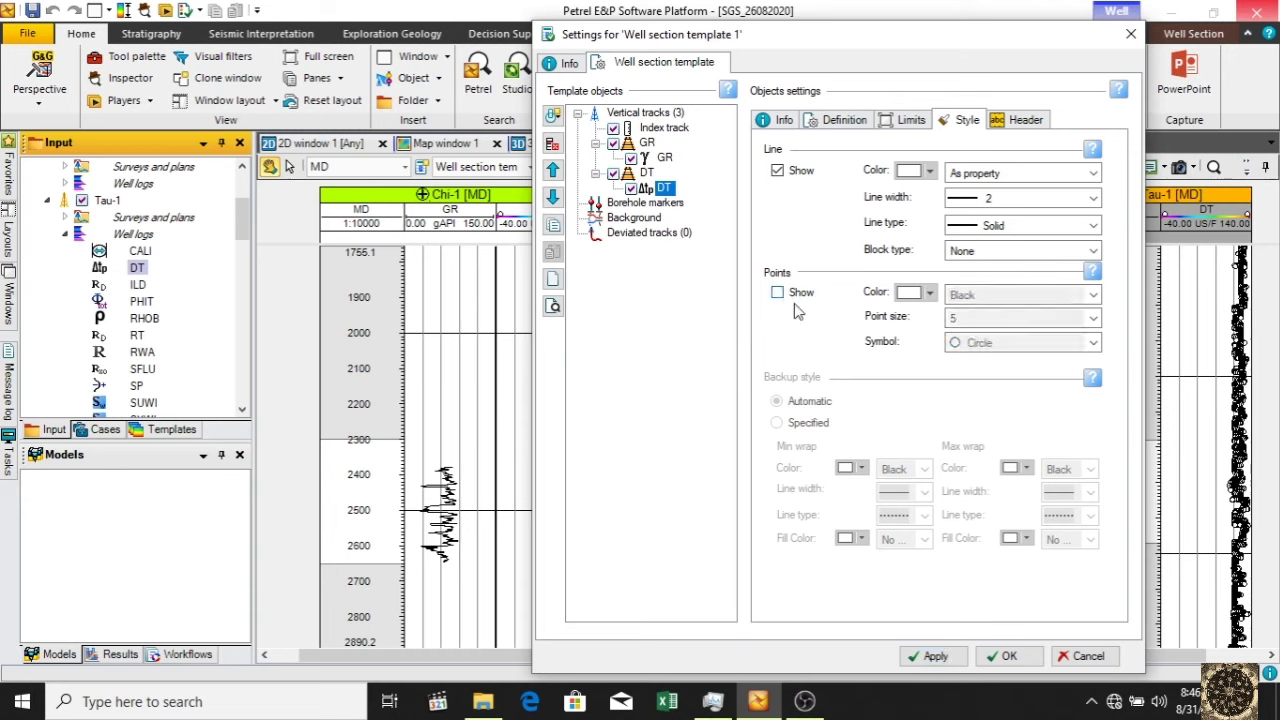
{"action": "left_click", "coordinate": [936, 656]}
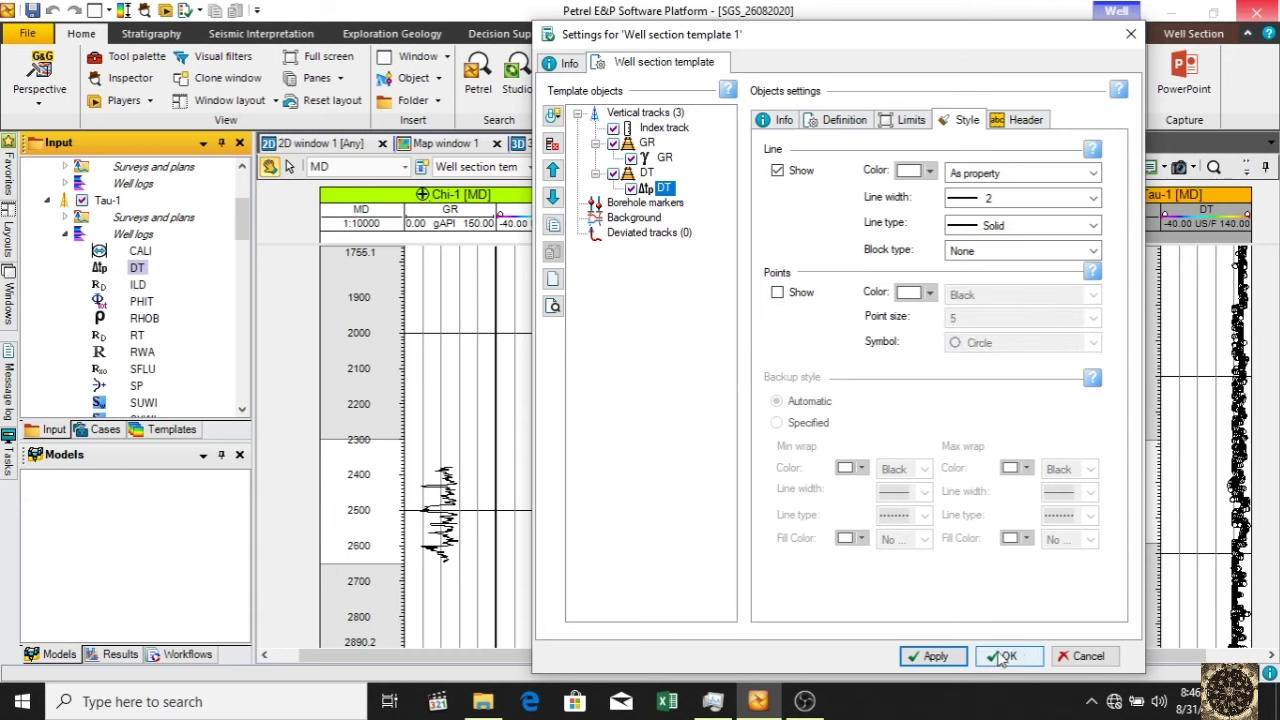
{"action": "left_click", "coordinate": [1008, 657]}
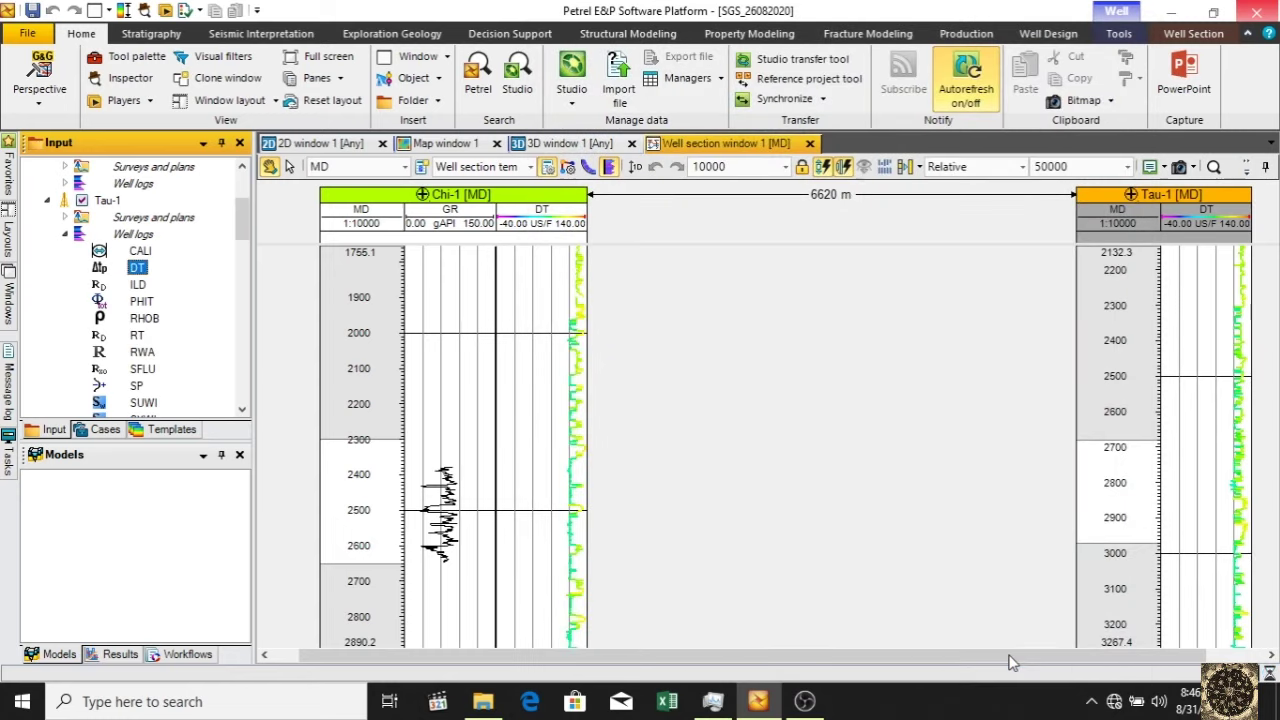
{"action": "left_click", "coordinate": [585, 427]}
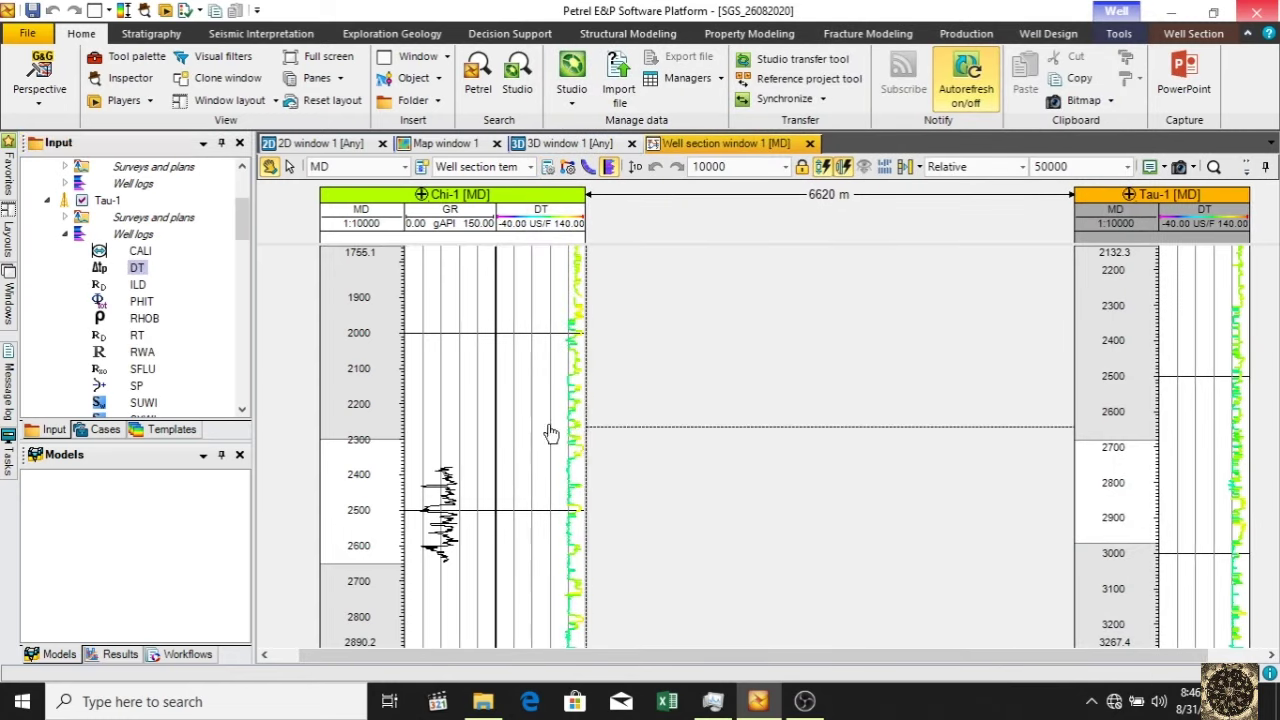
- Add Tau-1's RHOB log to the global template's vertical DT track
{"action": "right_click", "coordinate": [143, 318]}
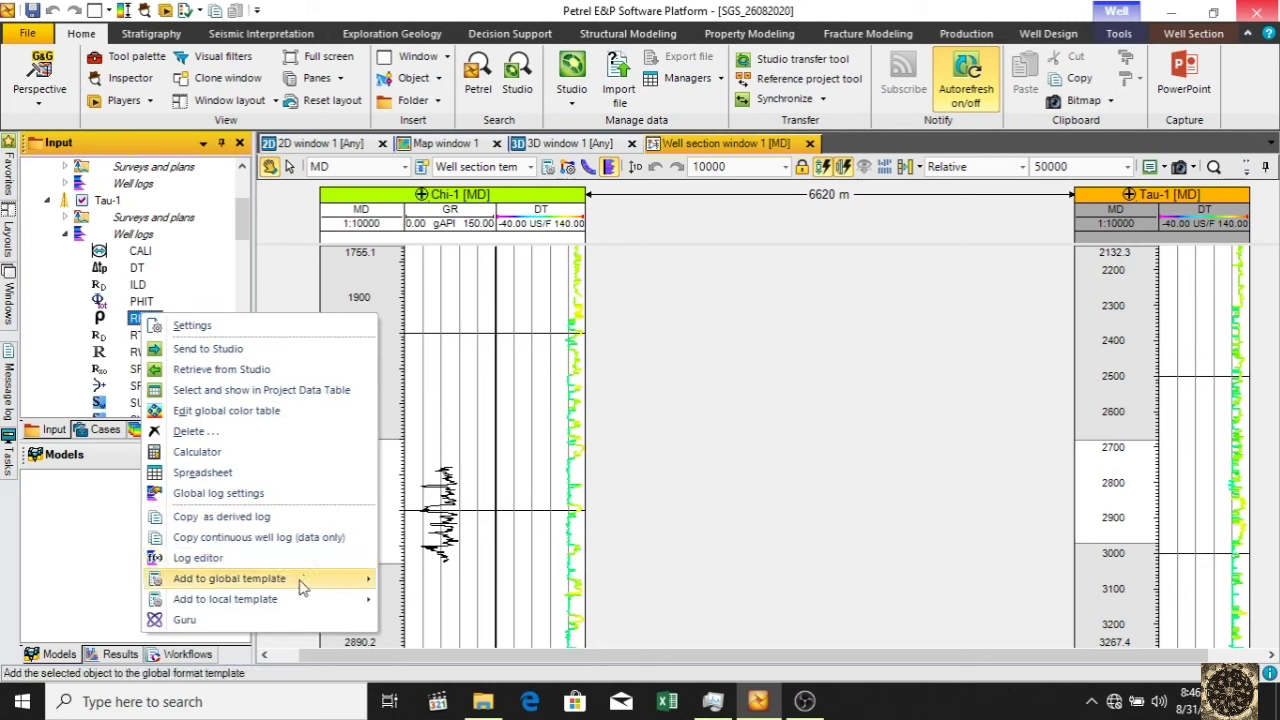
{"action": "mouse_move", "coordinate": [298, 584]}
{"action": "mouse_move", "coordinate": [440, 582]}
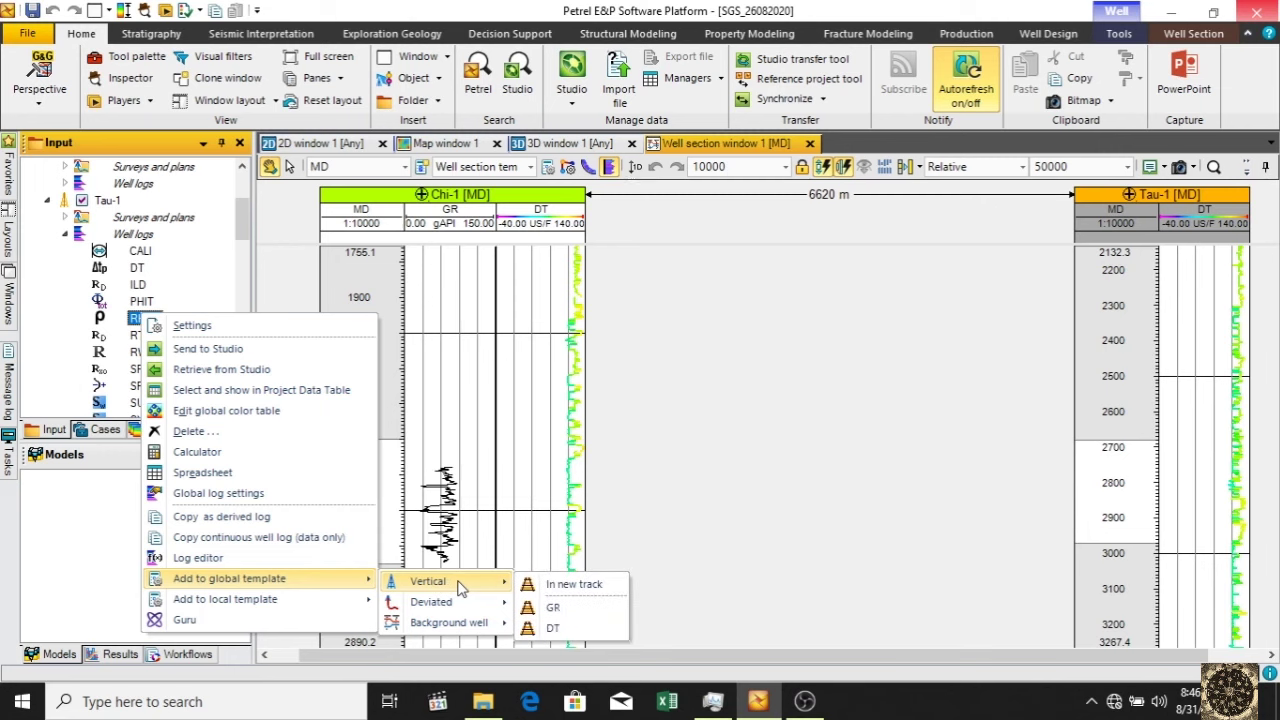
{"action": "left_click", "coordinate": [556, 628]}
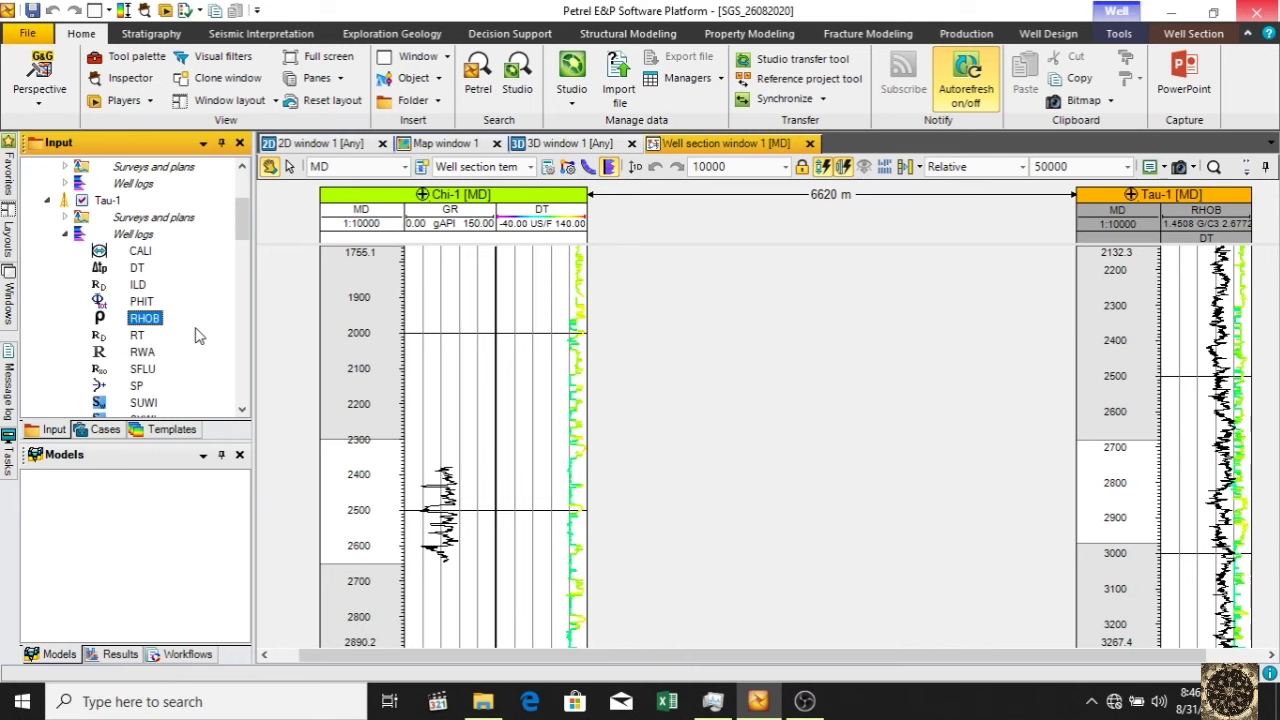
- Collapse Tau-1's well logs, expand well Phi-1, and add its DPHI log to the global template's vertical DT/RHOB track
{"action": "scroll", "coordinate": [146, 354], "scroll_direction": "down", "scroll_amount": 3}
{"action": "scroll", "coordinate": [146, 354], "scroll_direction": "down", "scroll_amount": 4}
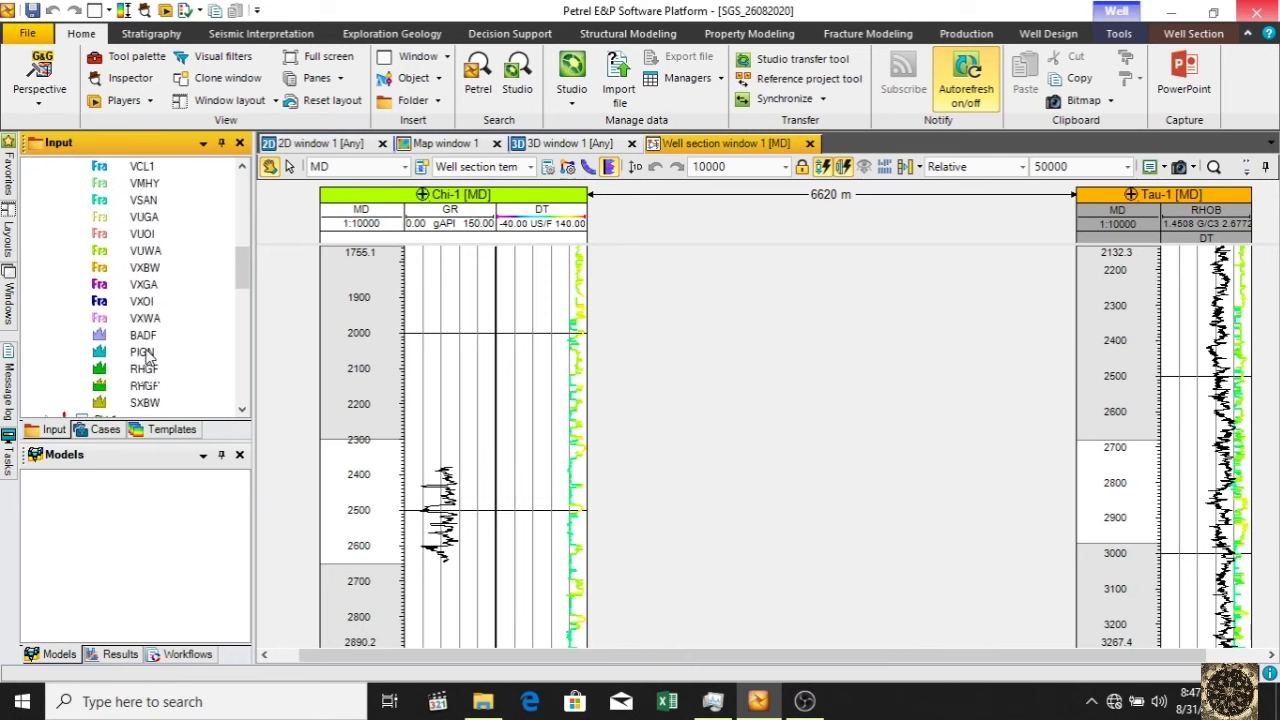
{"action": "scroll", "coordinate": [146, 354], "scroll_direction": "up", "scroll_amount": 4}
{"action": "scroll", "coordinate": [146, 354], "scroll_direction": "up", "scroll_amount": 3}
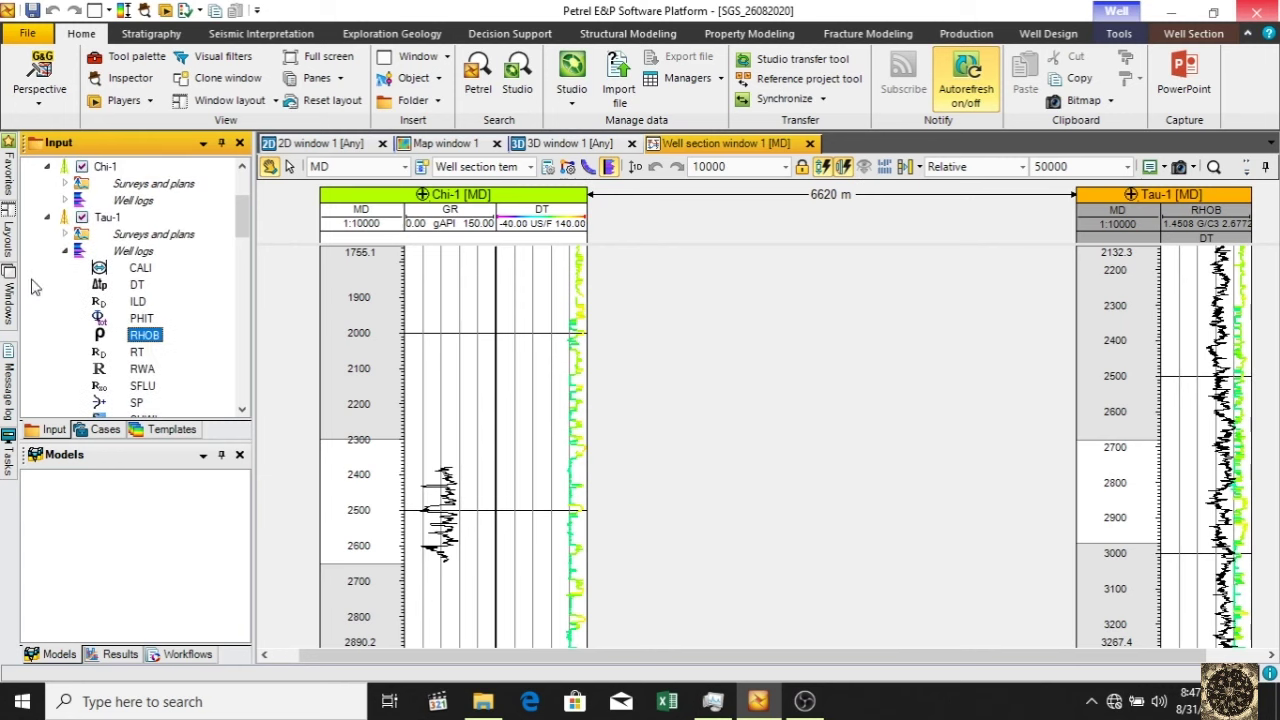
{"action": "left_click", "coordinate": [65, 251]}
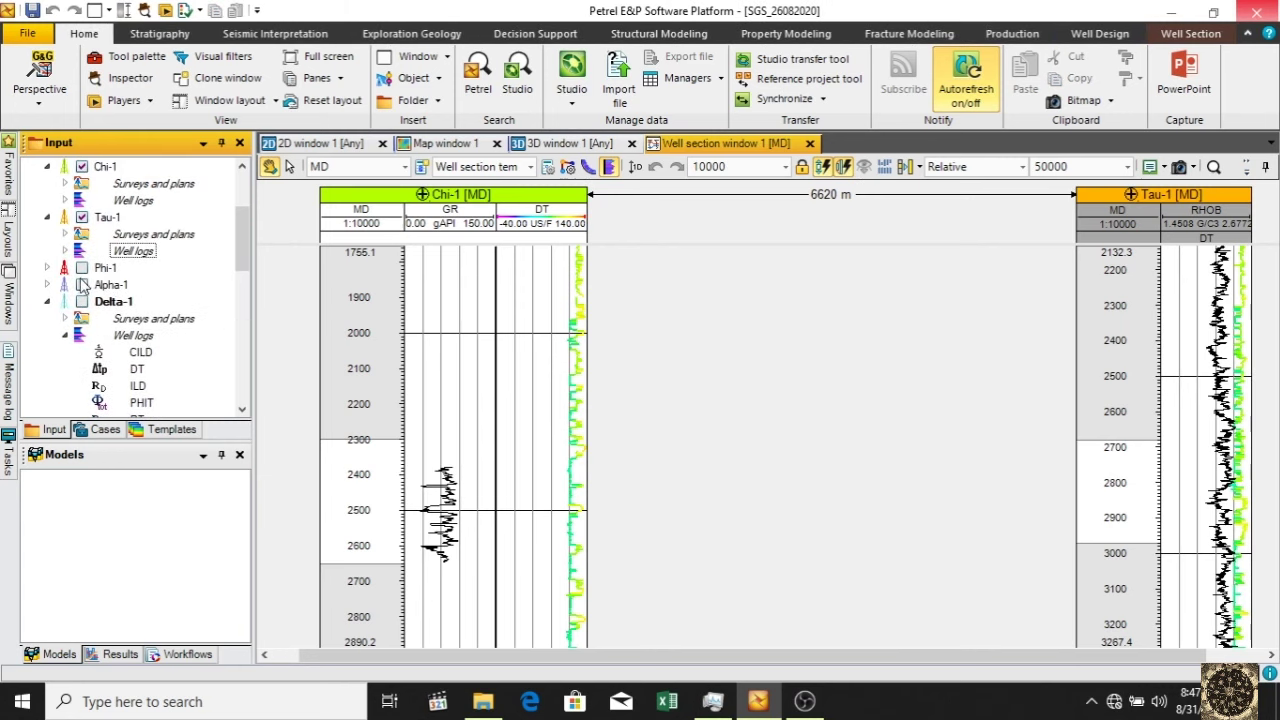
{"action": "left_click", "coordinate": [47, 268]}
{"action": "scroll", "coordinate": [157, 300], "scroll_direction": "down", "scroll_amount": 2}
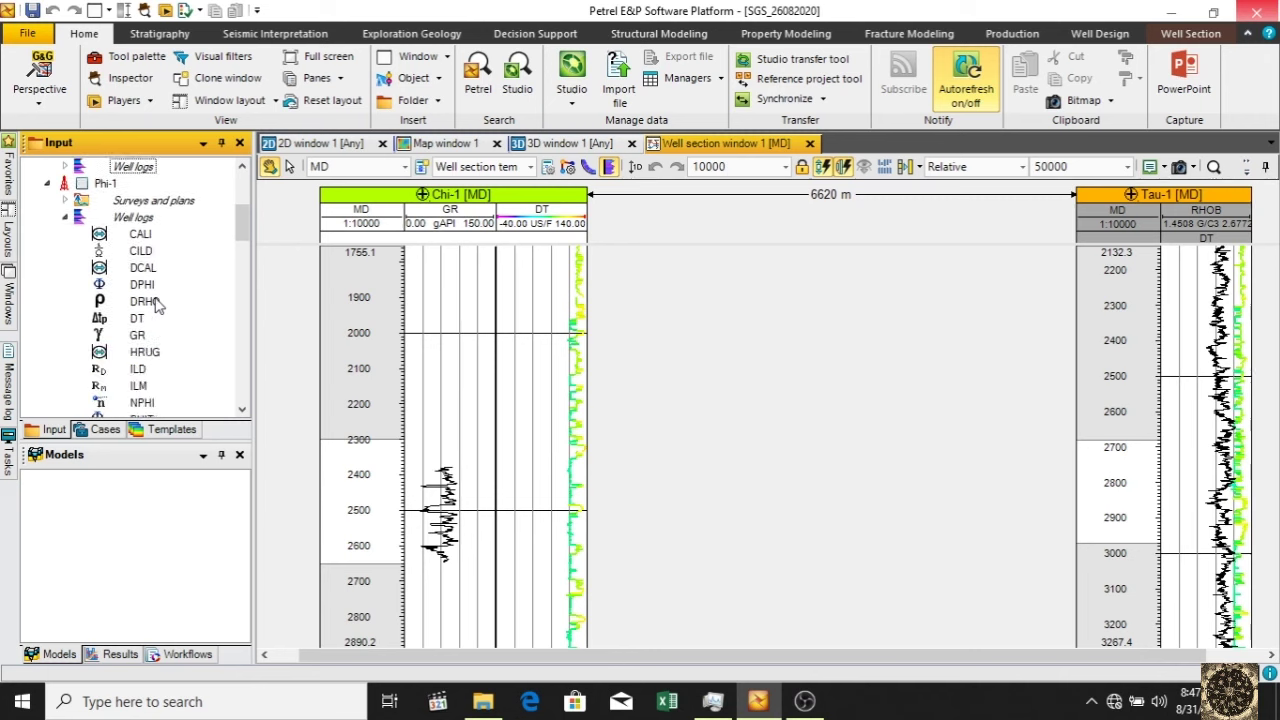
{"action": "left_click", "coordinate": [142, 252]}
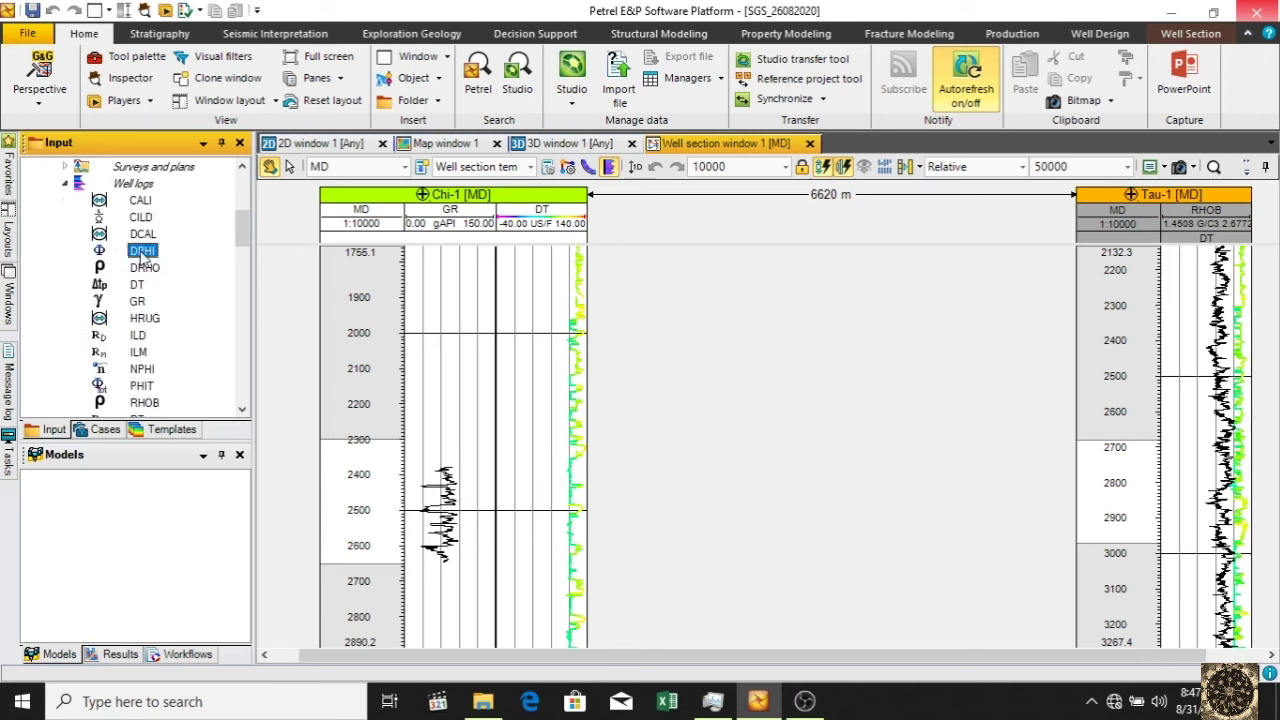
{"action": "right_click", "coordinate": [142, 256]}
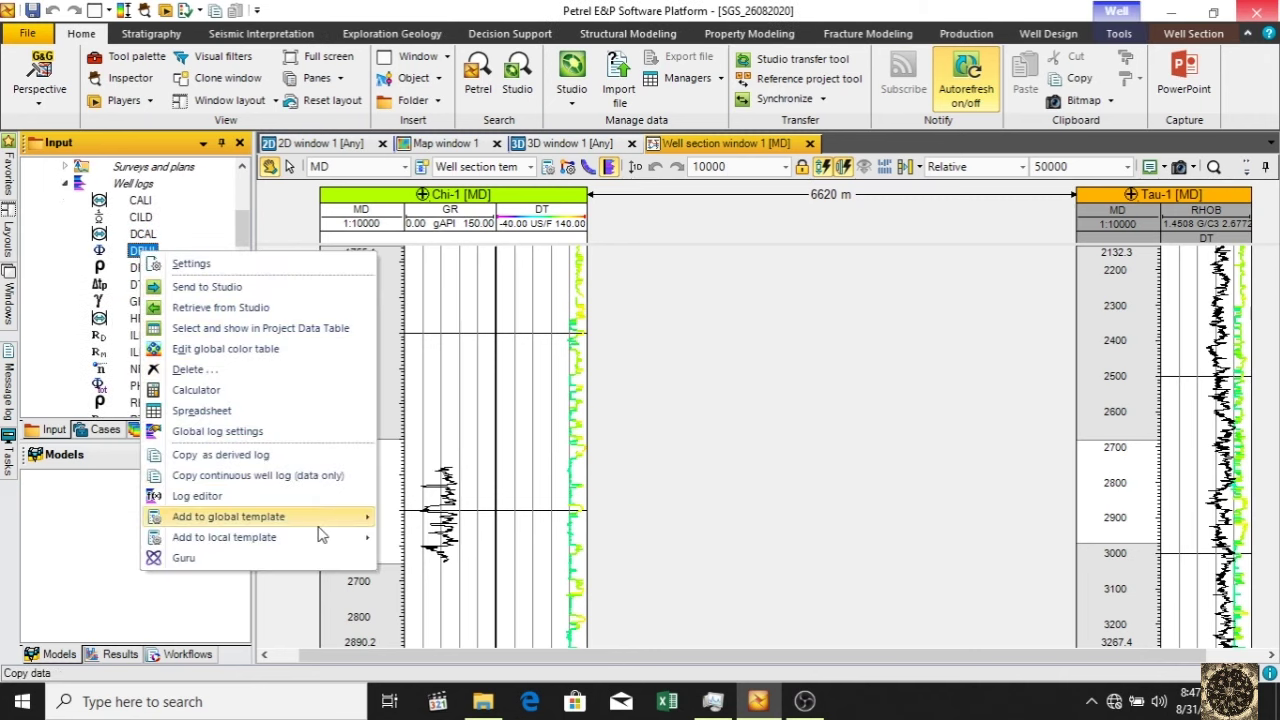
{"action": "mouse_move", "coordinate": [322, 530]}
{"action": "mouse_move", "coordinate": [490, 519]}
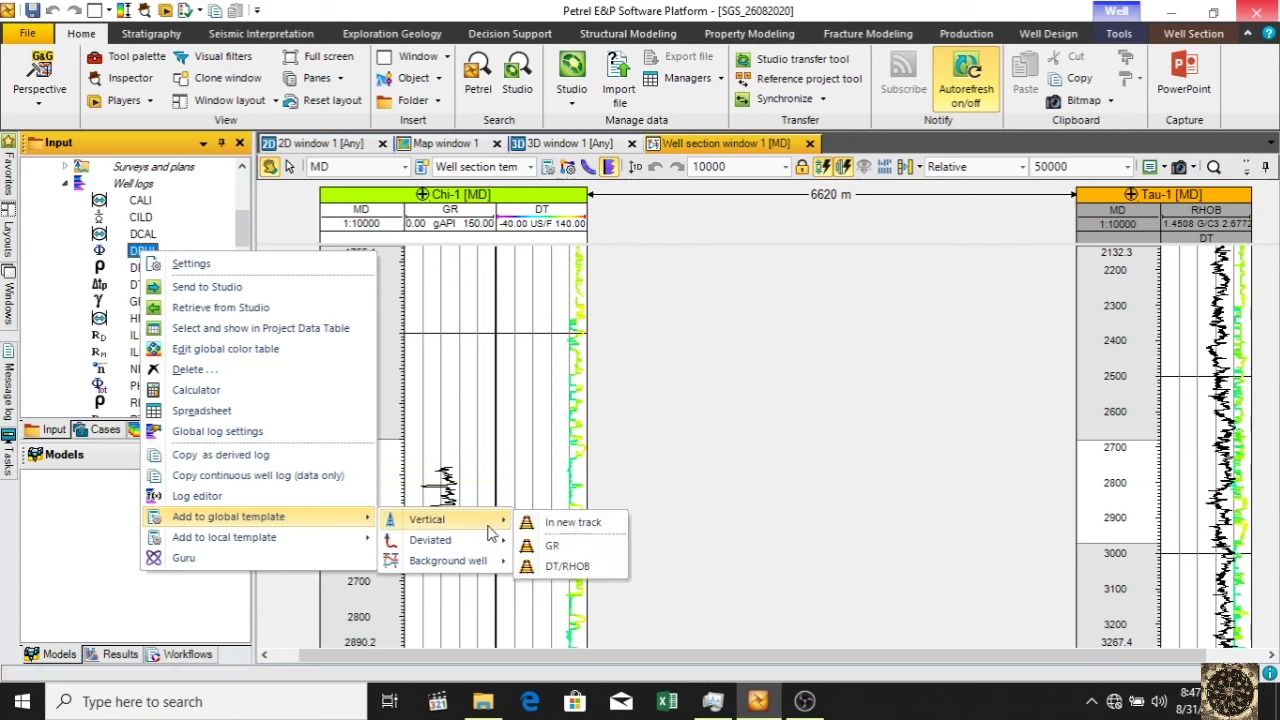
{"action": "left_click", "coordinate": [598, 566]}
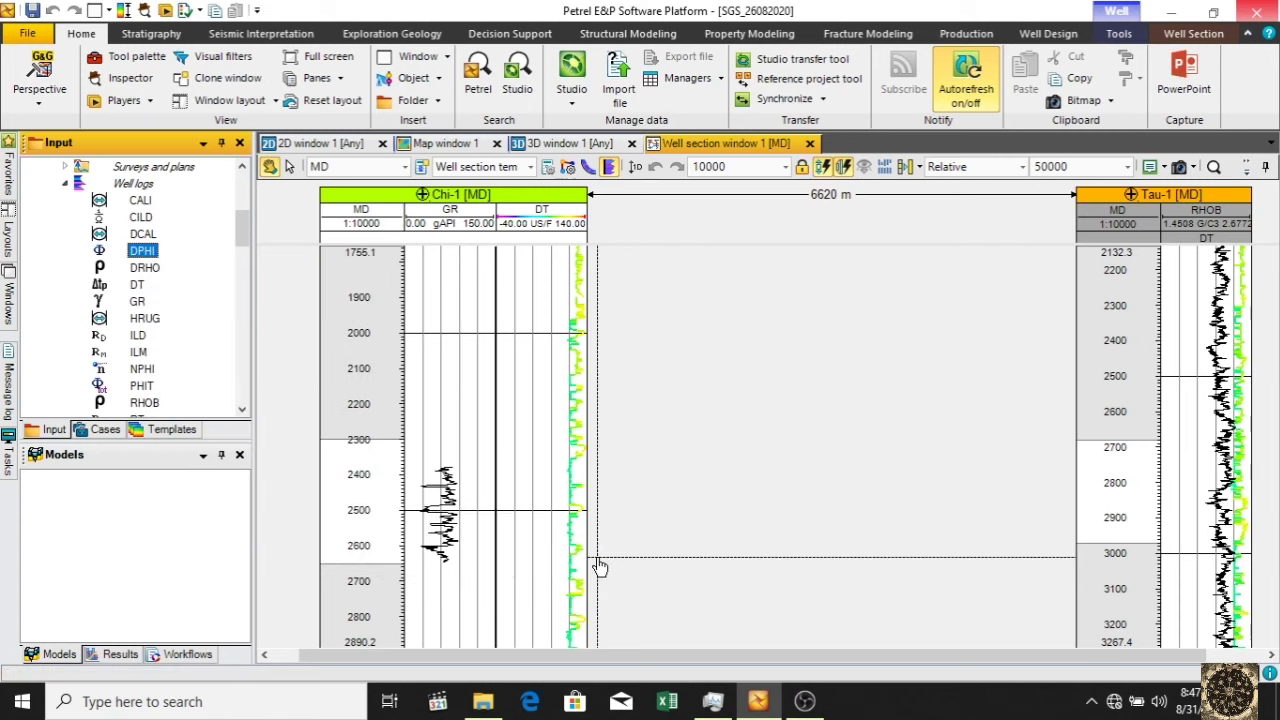
- Switch the well section window to the Triple combo template
{"action": "scroll", "coordinate": [153, 338], "scroll_direction": "down", "scroll_amount": 3}
{"action": "scroll", "coordinate": [153, 338], "scroll_direction": "down", "scroll_amount": 5}
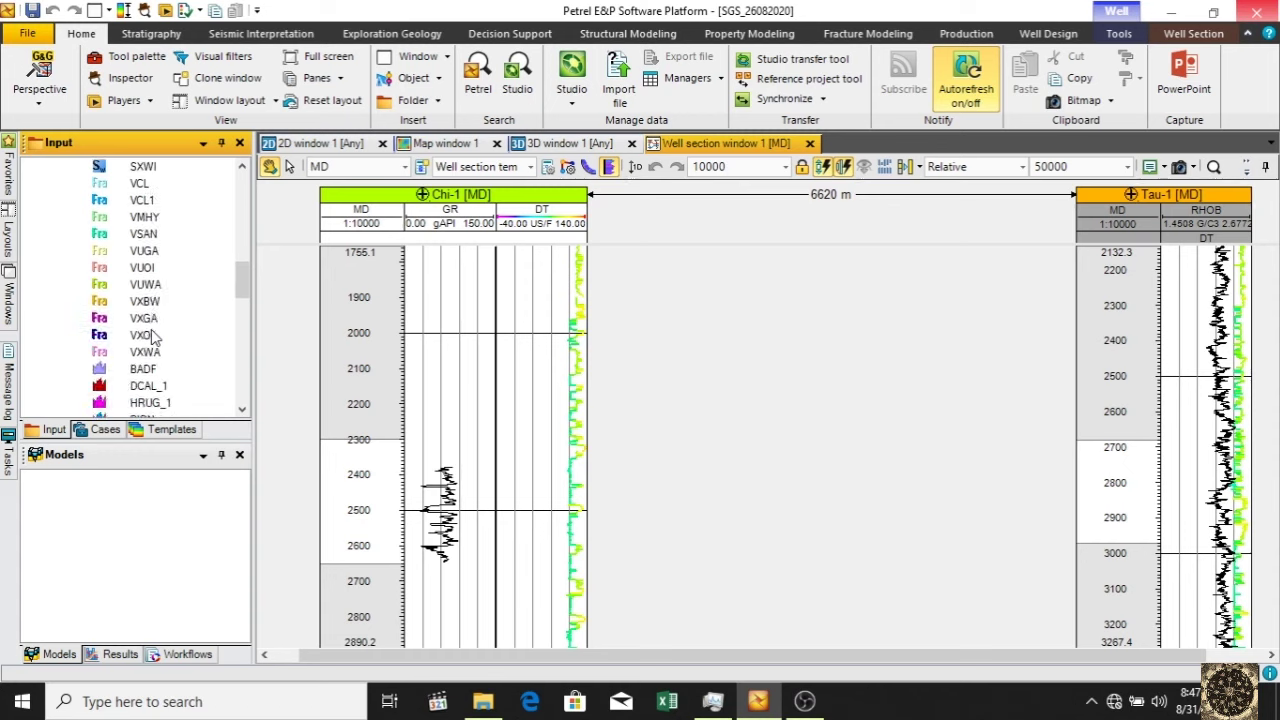
{"action": "scroll", "coordinate": [153, 338], "scroll_direction": "down", "scroll_amount": 3}
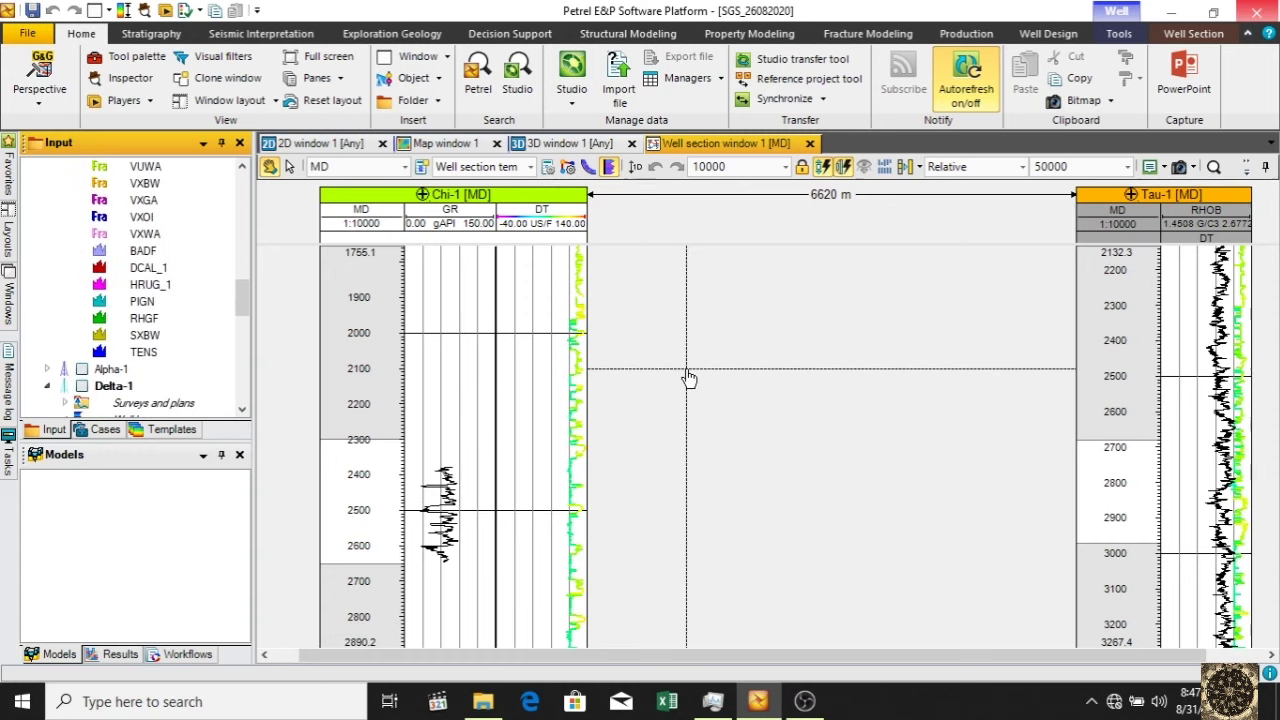
{"action": "left_click", "coordinate": [529, 168]}
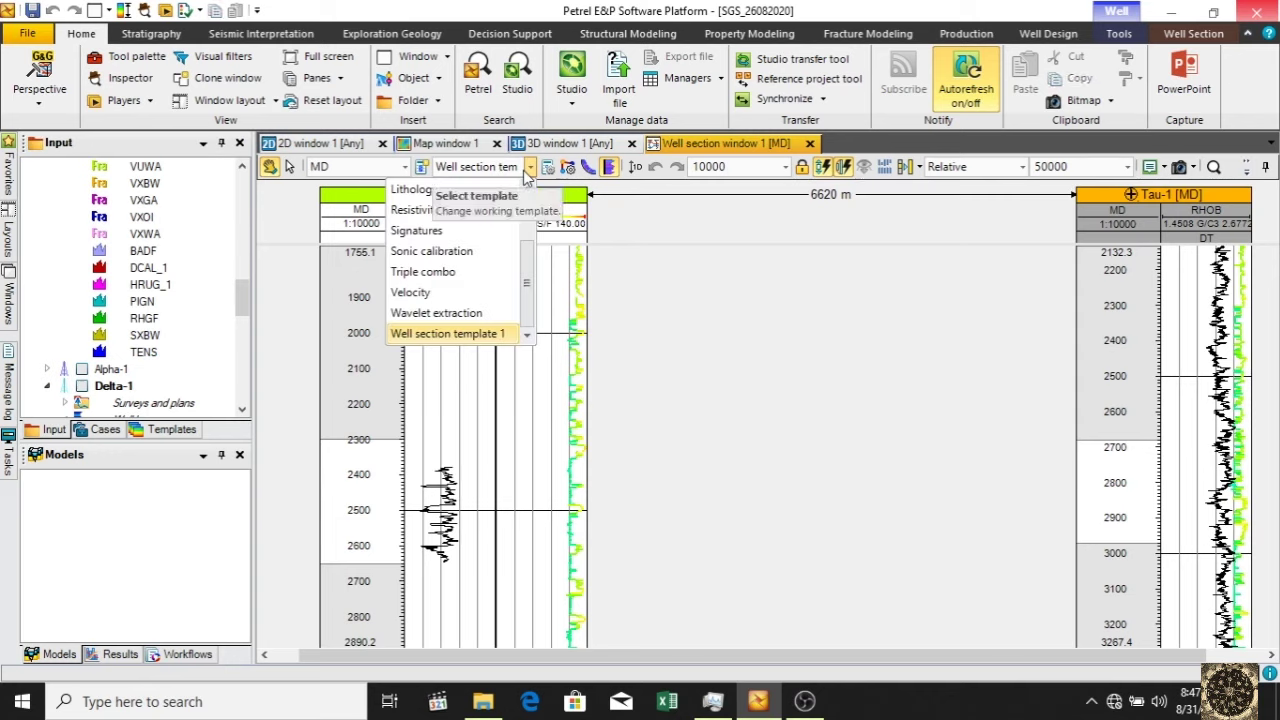
{"action": "left_click", "coordinate": [424, 272]}
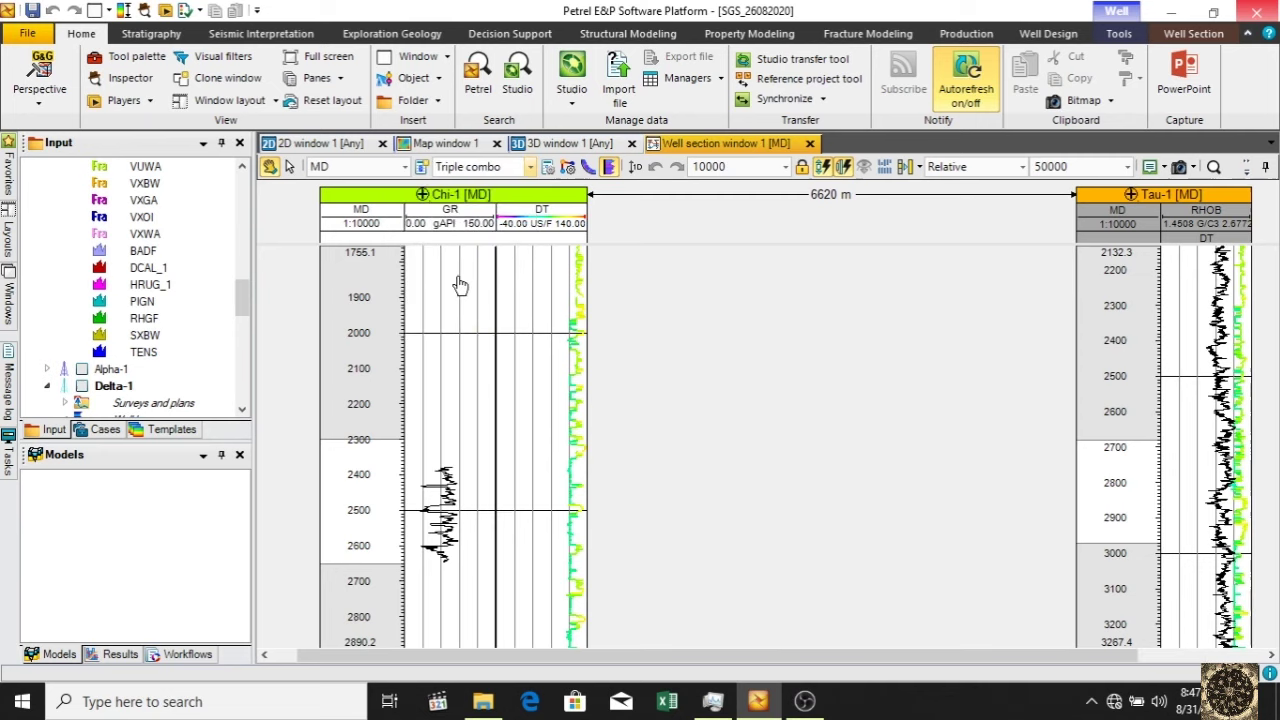
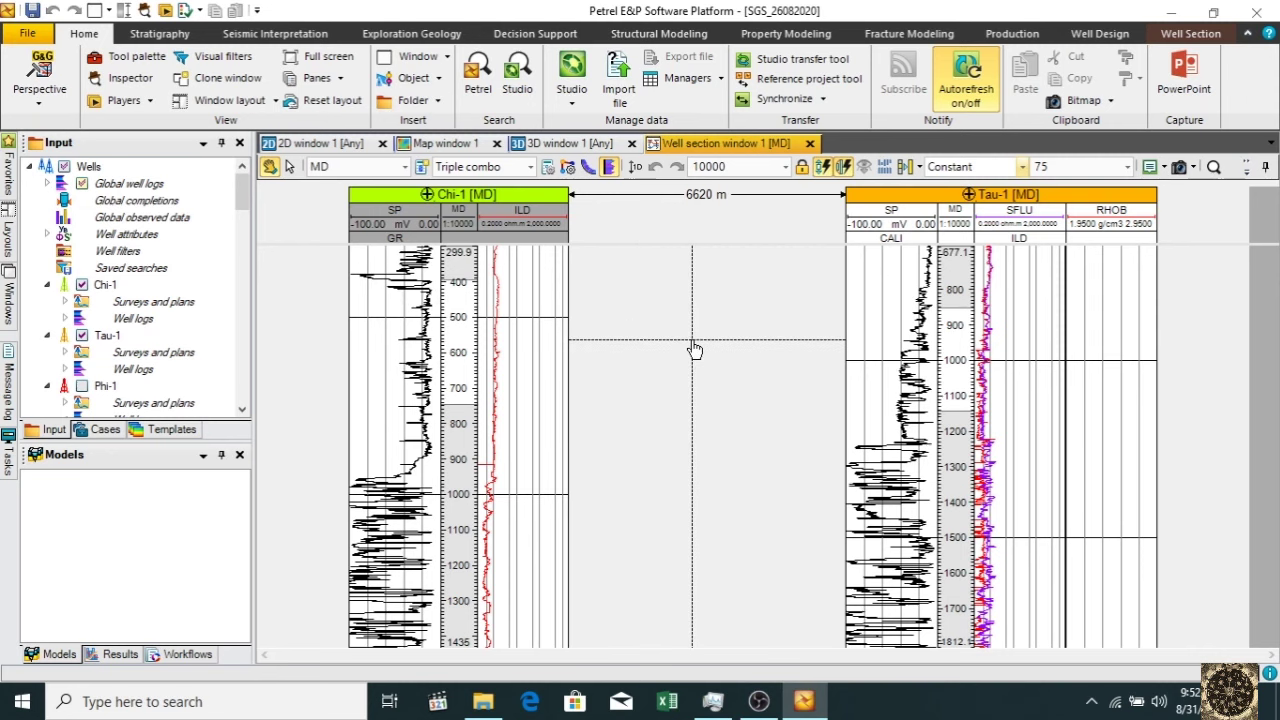
- Examine the Triple combo log curves of wells Chi-1 and Tau-1 along their depth
{"action": "scroll", "coordinate": [695, 350], "scroll_direction": "down", "scroll_amount": 5}
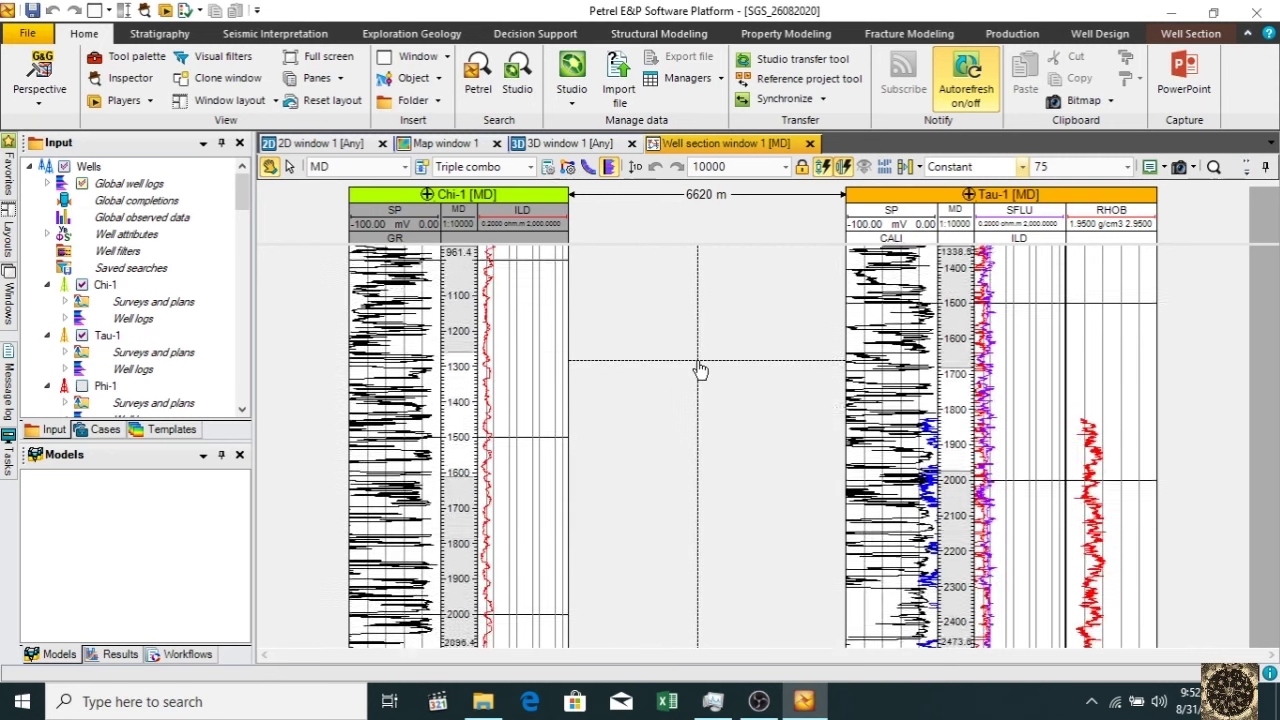
{"action": "scroll", "coordinate": [700, 370], "scroll_direction": "down", "scroll_amount": 2}
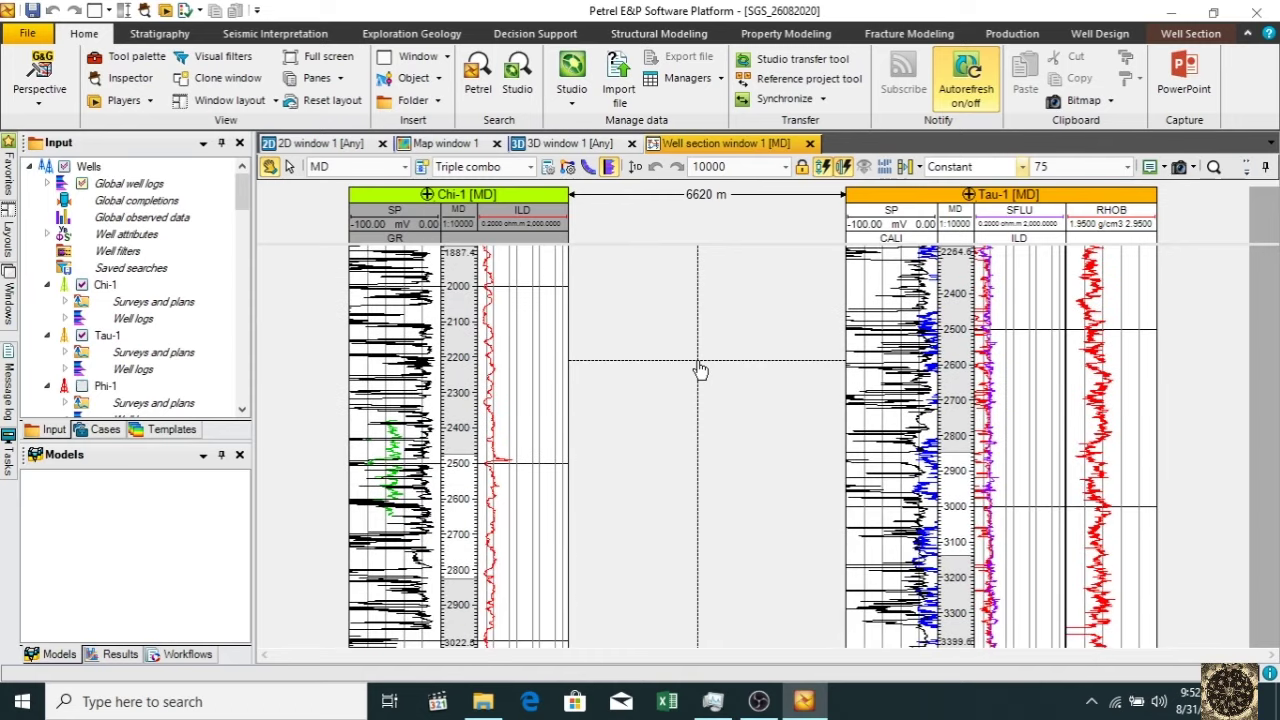
{"action": "scroll", "coordinate": [700, 370], "scroll_direction": "down", "scroll_amount": 1}
{"action": "scroll", "coordinate": [700, 370], "scroll_direction": "down", "scroll_amount": 2}
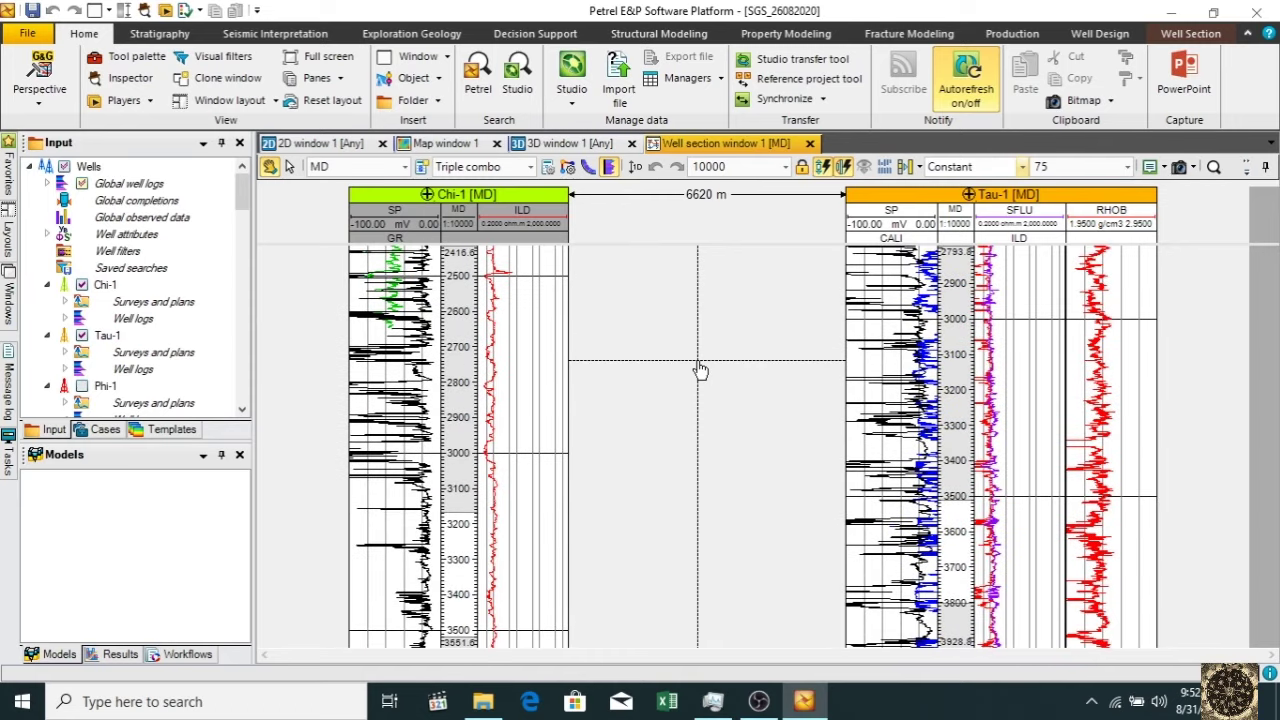
{"action": "scroll", "coordinate": [700, 370], "scroll_direction": "up", "scroll_amount": 3}
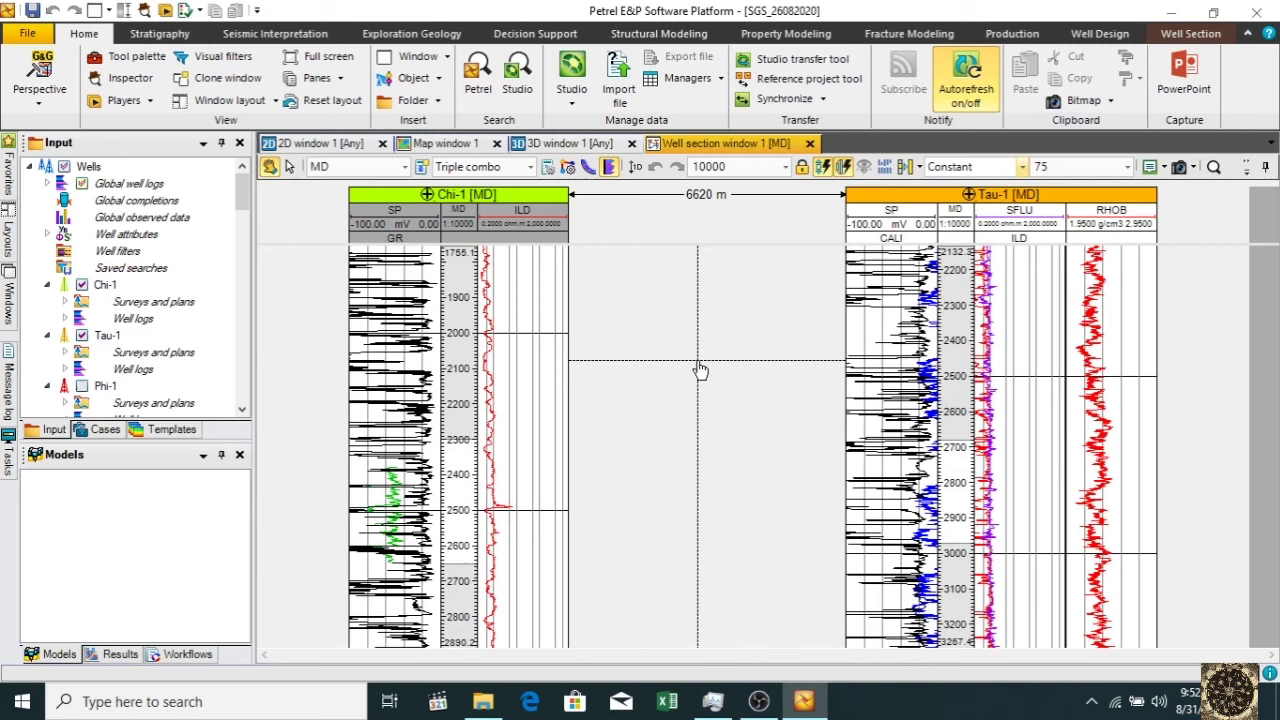
{"action": "scroll", "coordinate": [700, 370], "scroll_direction": "up", "scroll_amount": 3}
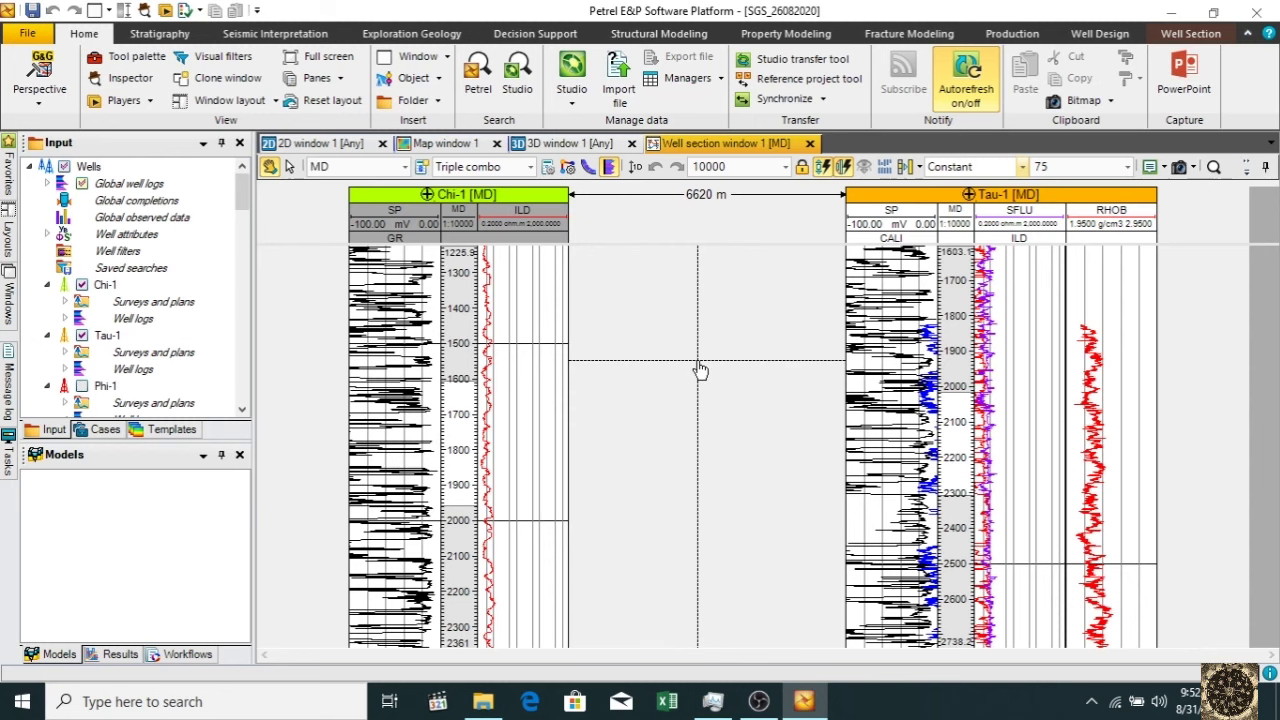
{"action": "scroll", "coordinate": [700, 370], "scroll_direction": "down", "scroll_amount": 5}
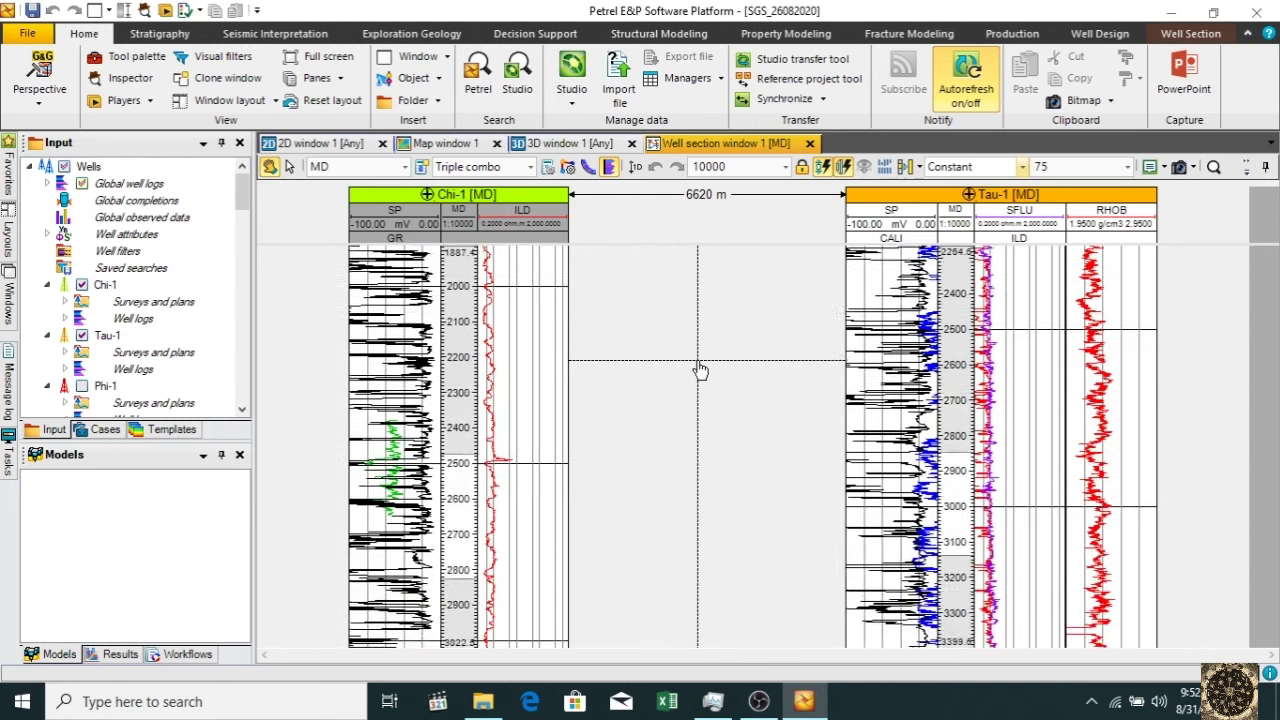
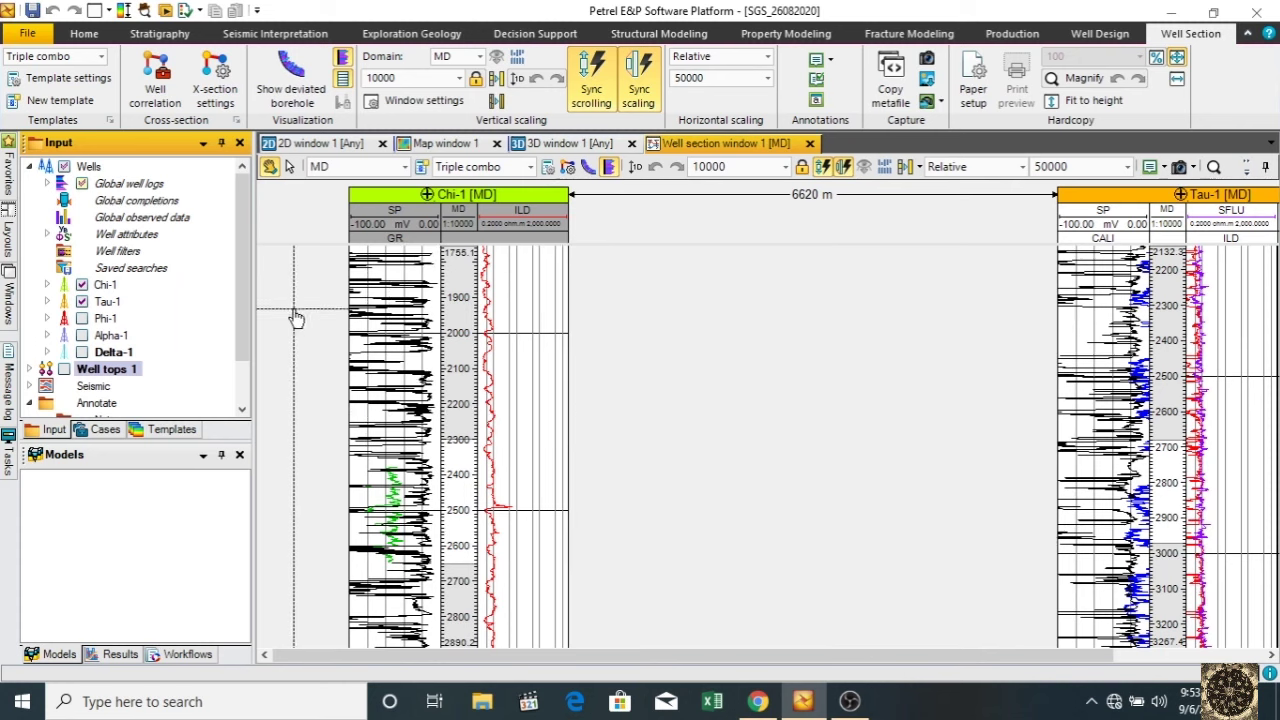
- Start importing the file "Well tops new .prn" from the Wells folder into Well tops 1 as Petrel well tops (ASCII)
{"action": "left_click_drag", "start_coordinate": [244, 292], "coordinate": [244, 310]}
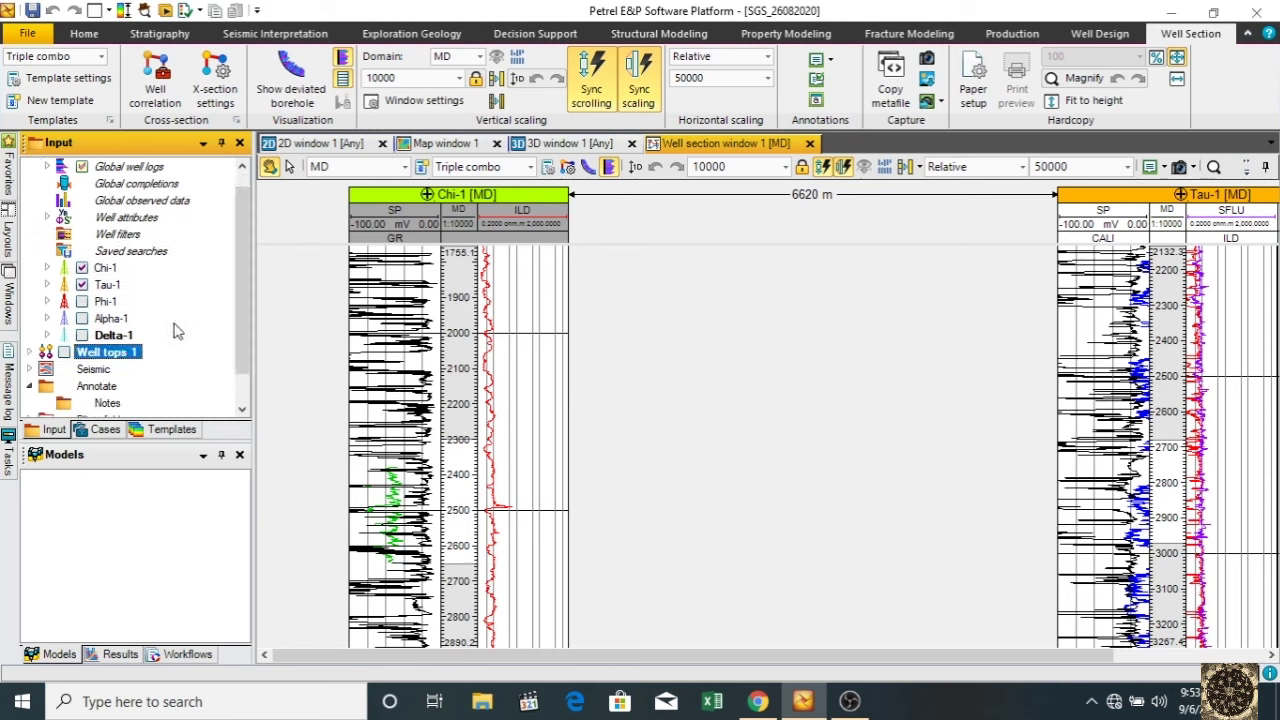
{"action": "right_click", "coordinate": [130, 358]}
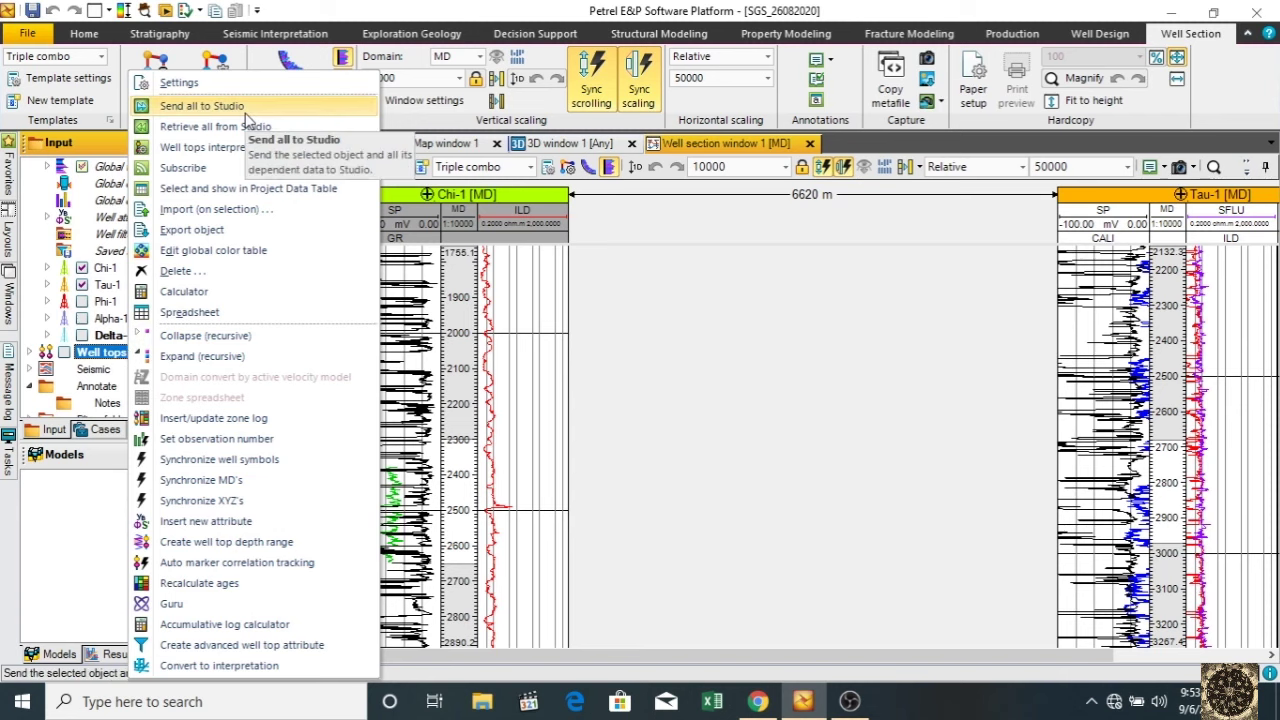
{"action": "left_click", "coordinate": [214, 210]}
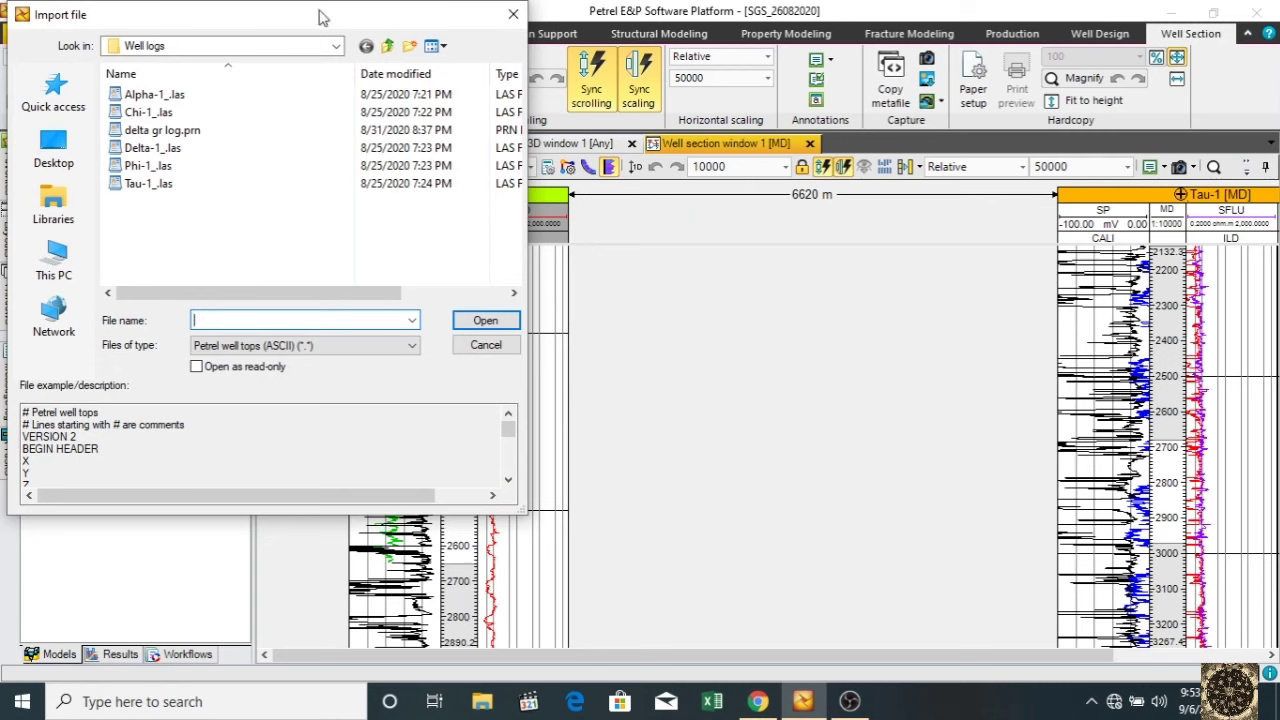
{"action": "left_click", "coordinate": [388, 46]}
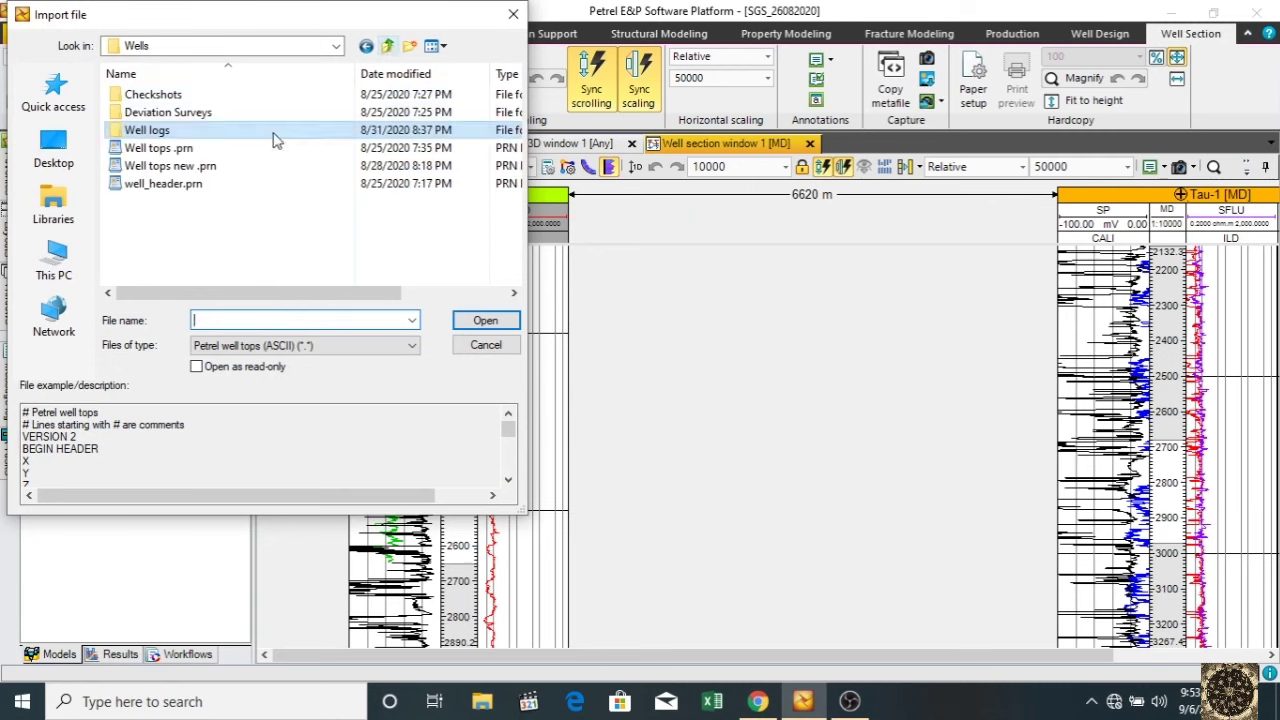
{"action": "left_click", "coordinate": [175, 168]}
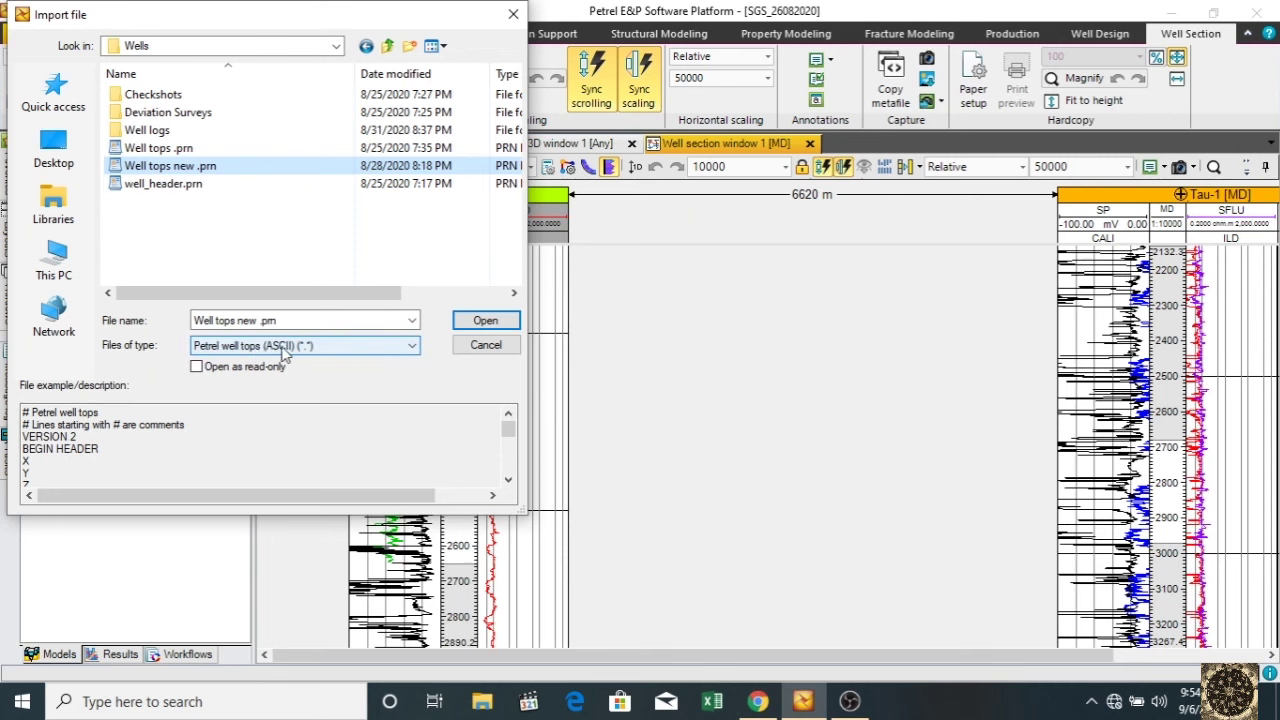
{"action": "left_click", "coordinate": [486, 320]}
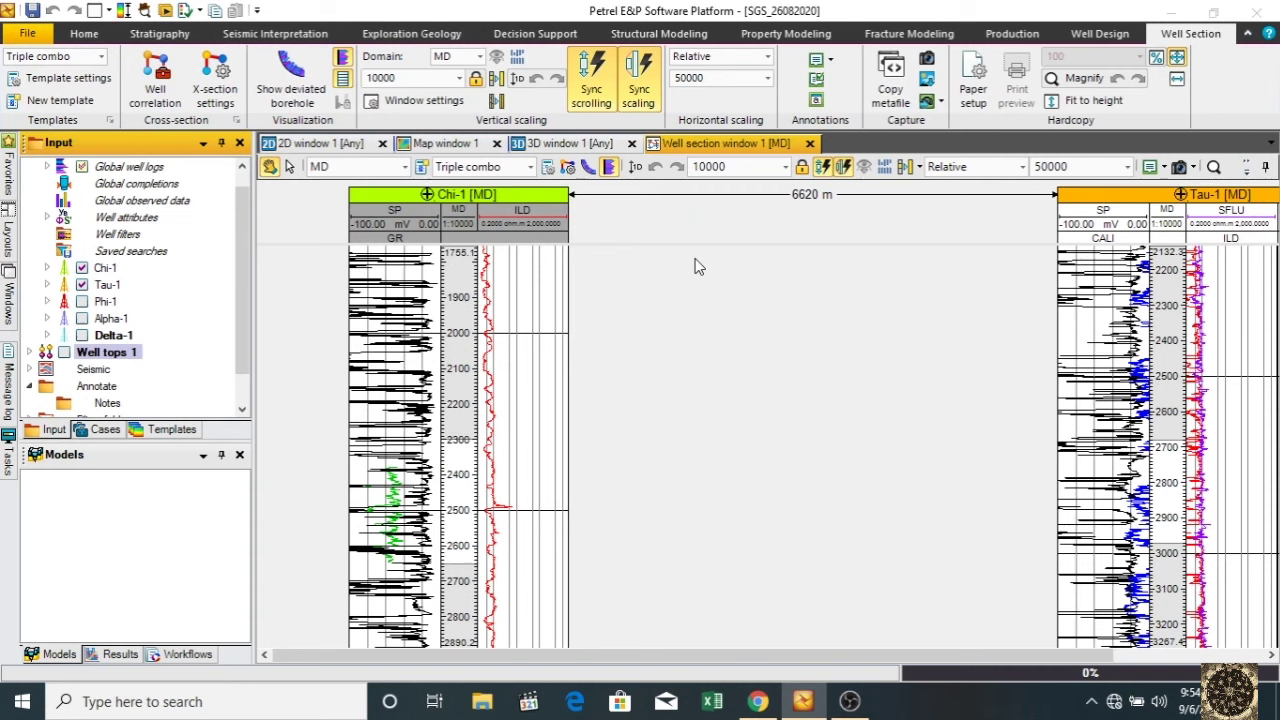
- Delete all the predefined attribute columns from the well tops import table
{"action": "mouse_move", "coordinate": [716, 24]}
{"action": "left_mouse_down"}
{"action": "mouse_move", "coordinate": [716, 68]}
{"action": "mouse_move", "coordinate": [716, 21]}
{"action": "left_mouse_up"}
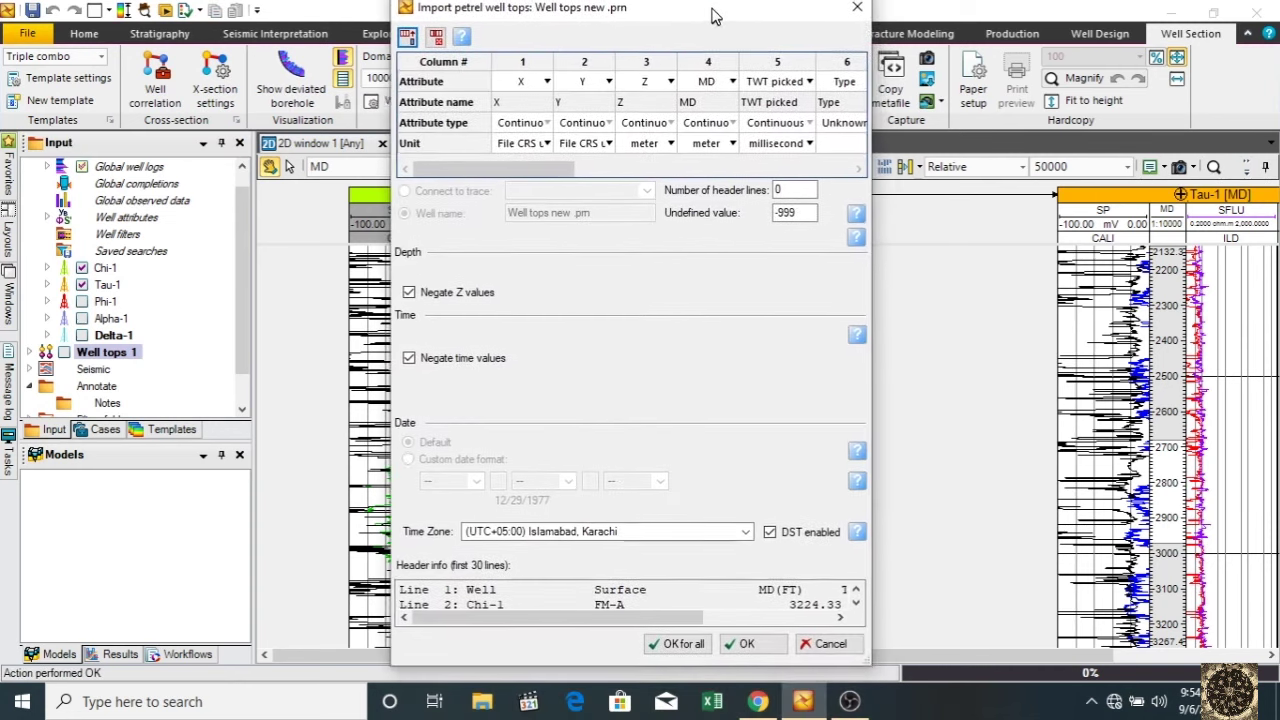
{"action": "left_click_drag", "start_coordinate": [524, 76], "coordinate": [966, 46]}
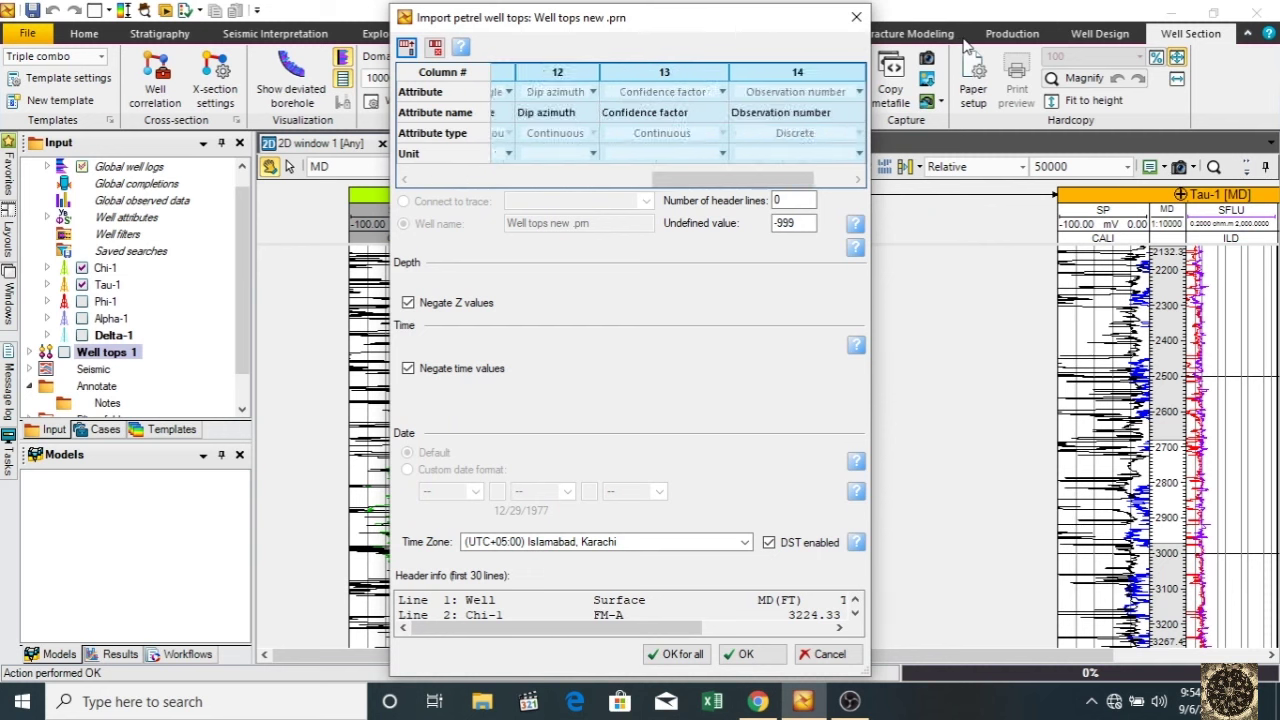
{"action": "left_click", "coordinate": [434, 47]}
{"action": "left_click", "coordinate": [537, 85]}
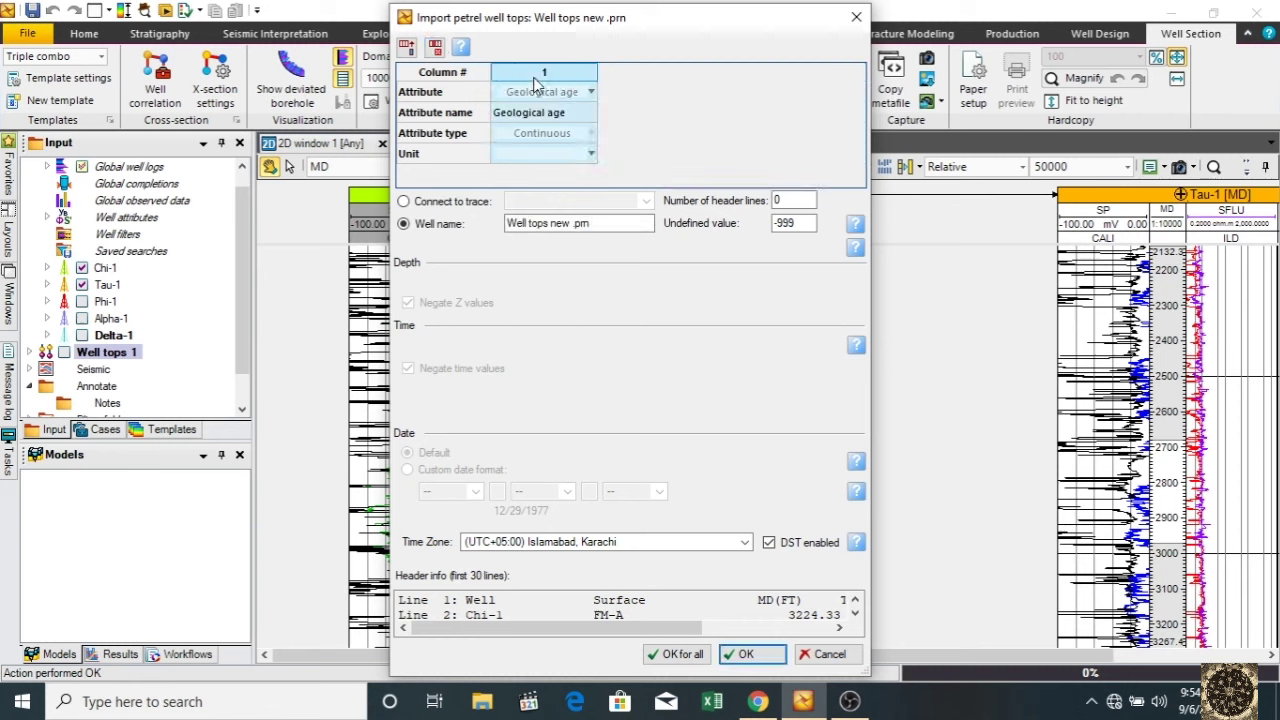
{"action": "left_click", "coordinate": [434, 47]}
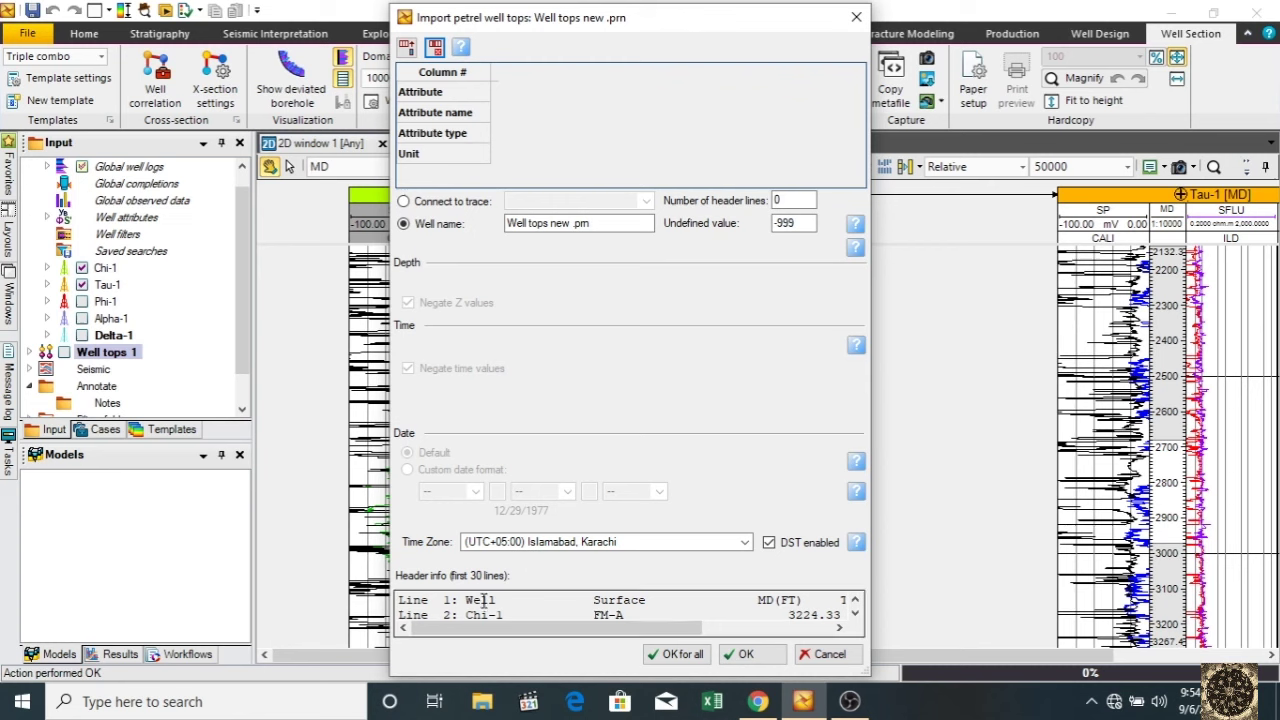
- Check the file's header fields and append five new columns to the empty import table
{"action": "left_click_drag", "start_coordinate": [639, 632], "coordinate": [608, 642]}
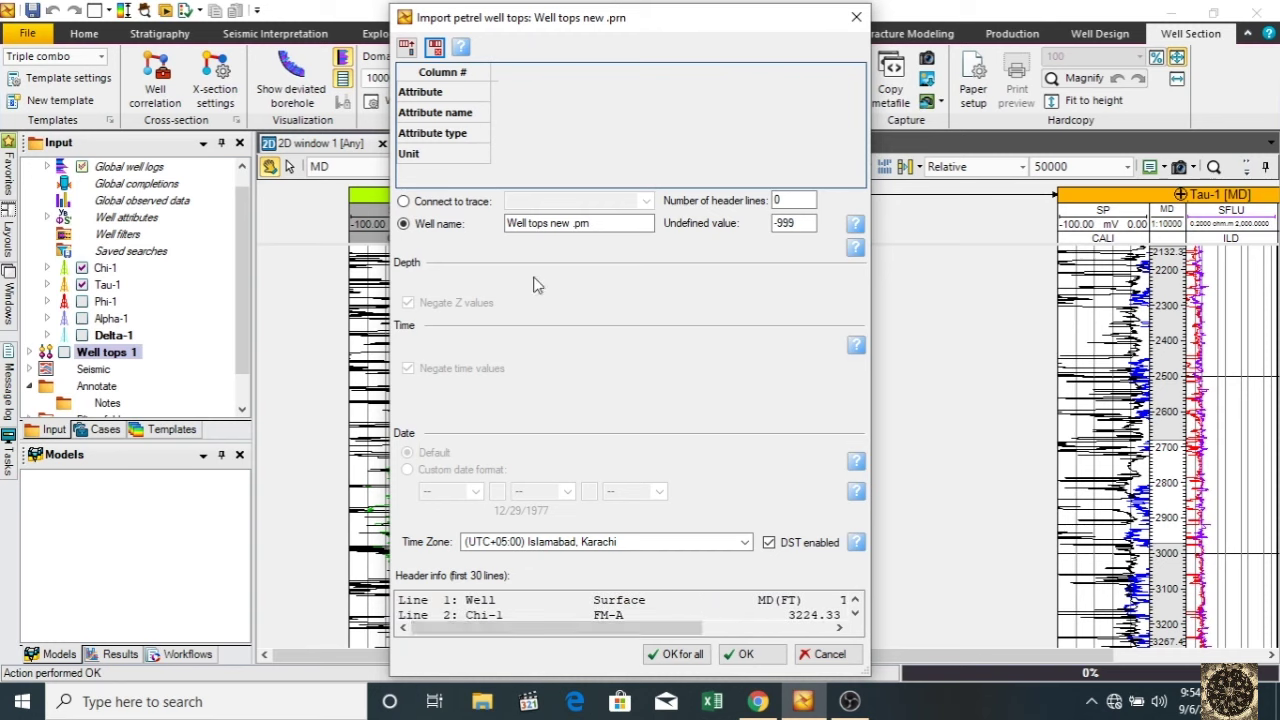
{"action": "left_click", "coordinate": [408, 48]}
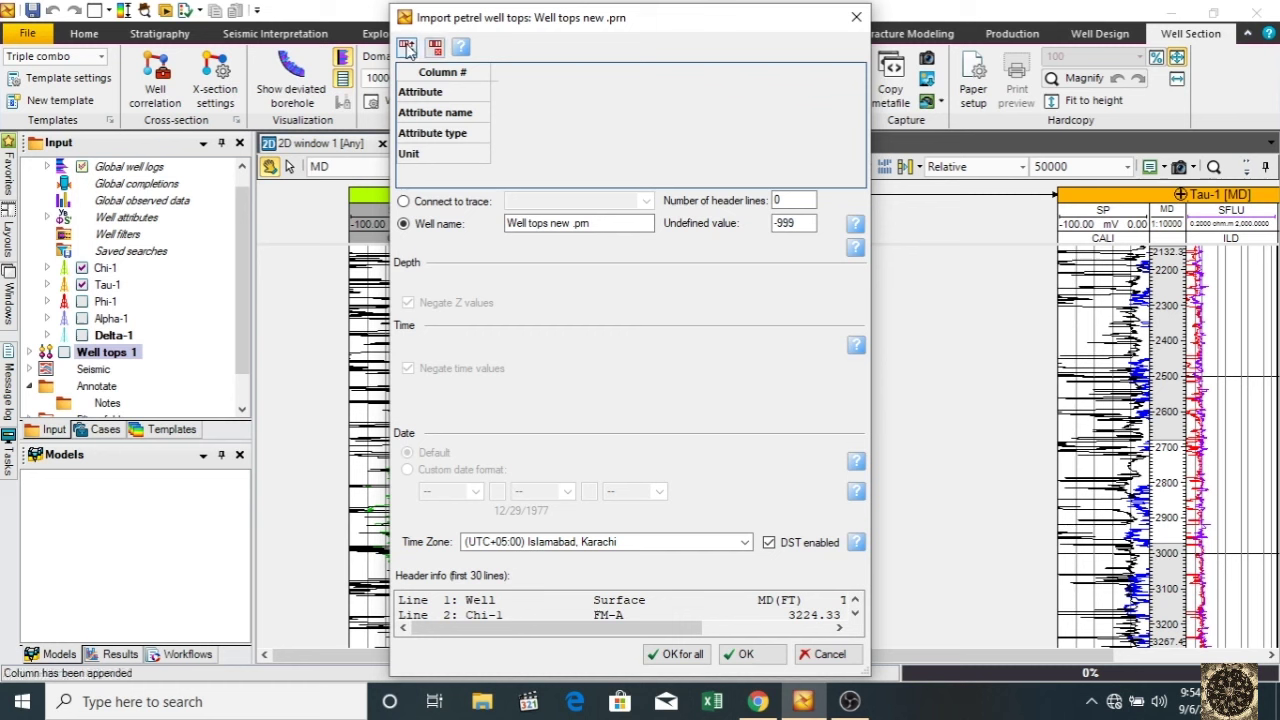
{"action": "left_click", "coordinate": [408, 48]}
{"action": "left_click", "coordinate": [408, 48]}
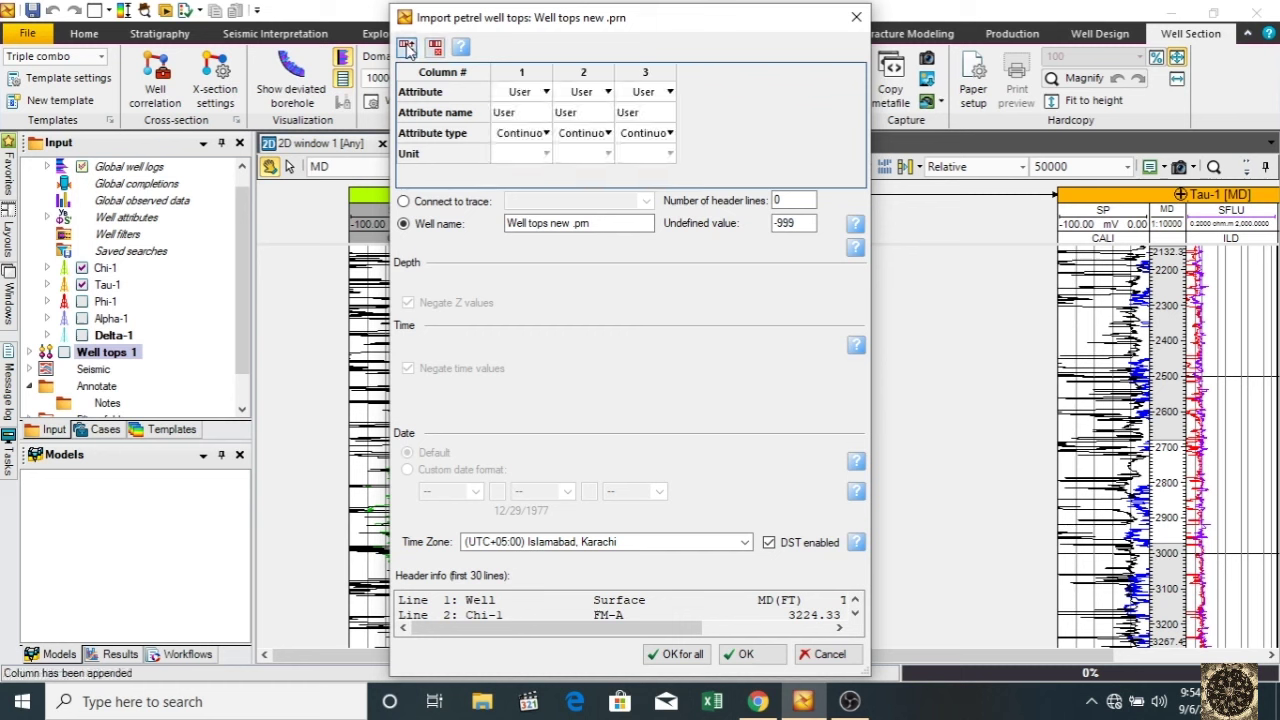
{"action": "left_click", "coordinate": [408, 48]}
{"action": "left_click", "coordinate": [408, 48]}
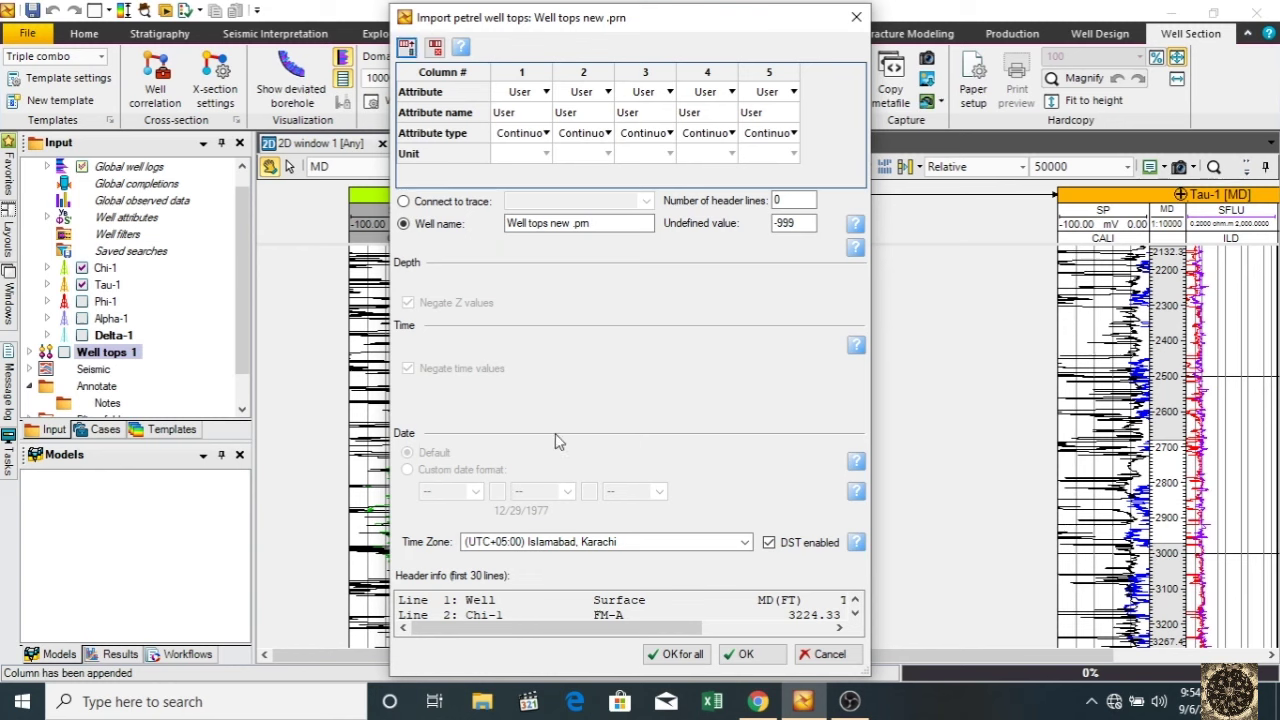
- Set the attribute of column 1 to Well and of column 2 to Surface
{"action": "left_click", "coordinate": [545, 93]}
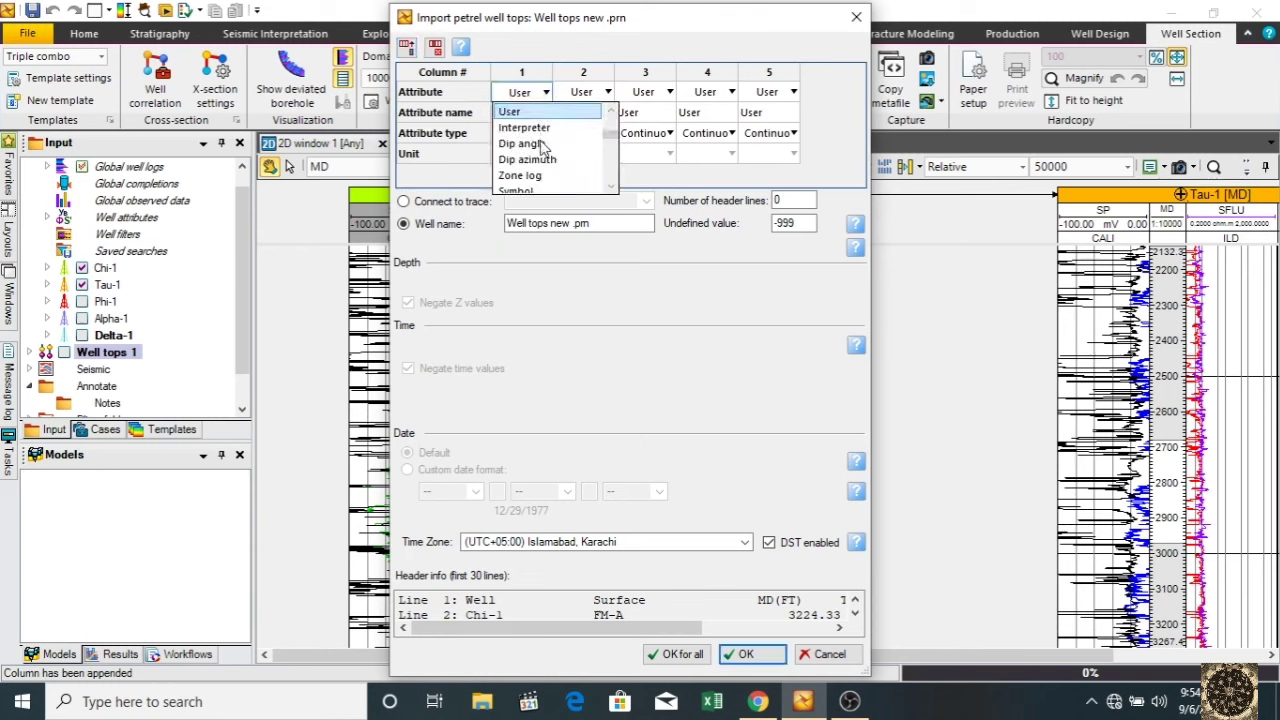
{"action": "scroll", "coordinate": [544, 151], "scroll_direction": "up", "scroll_amount": 1}
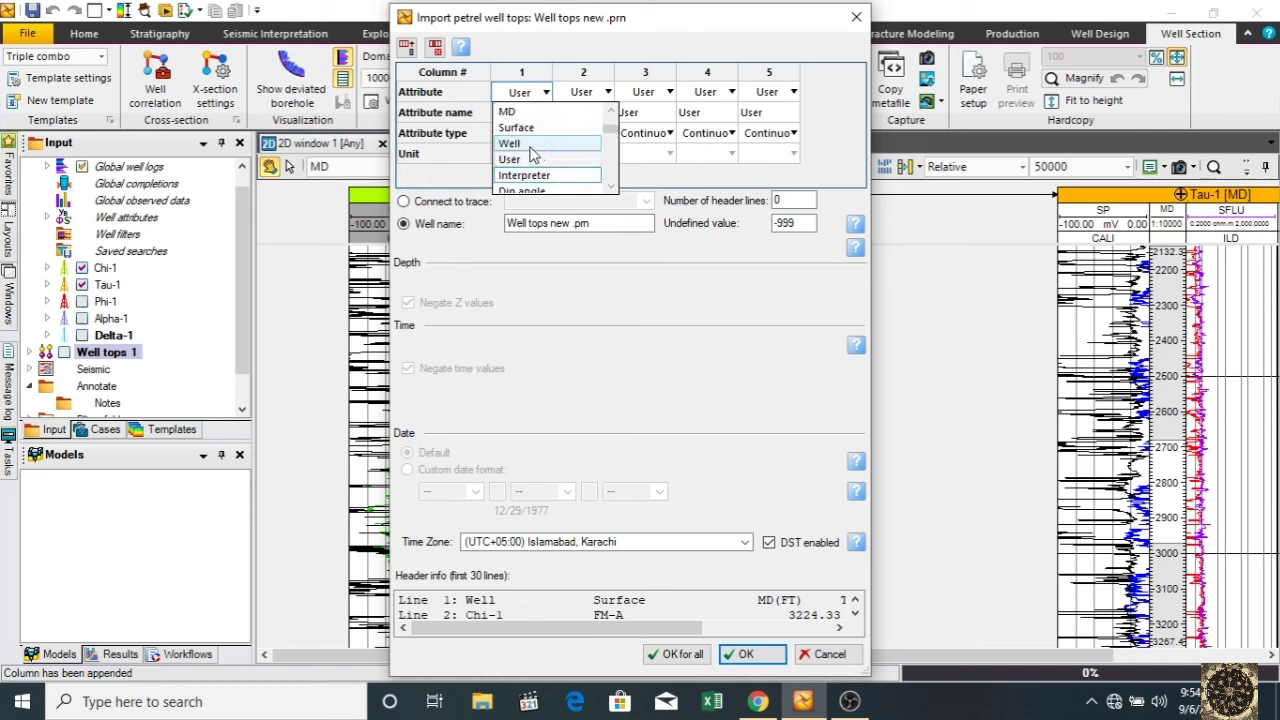
{"action": "left_click", "coordinate": [533, 145]}
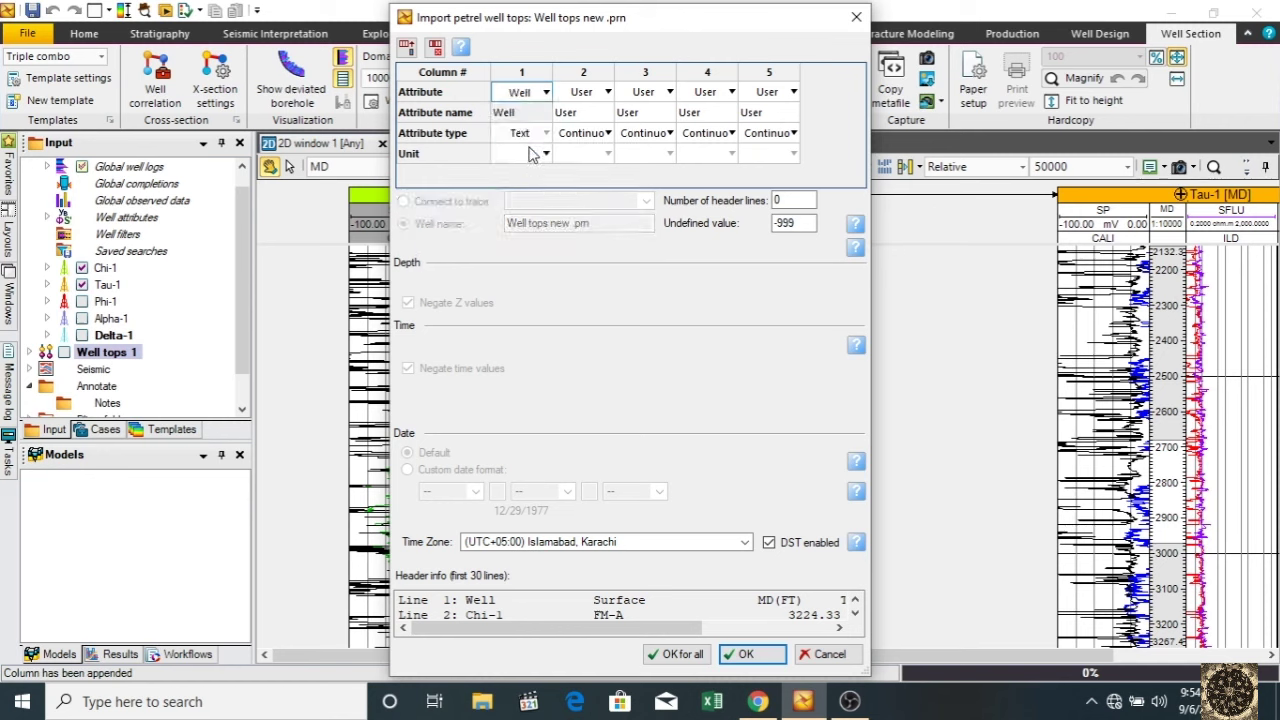
{"action": "left_click", "coordinate": [607, 92]}
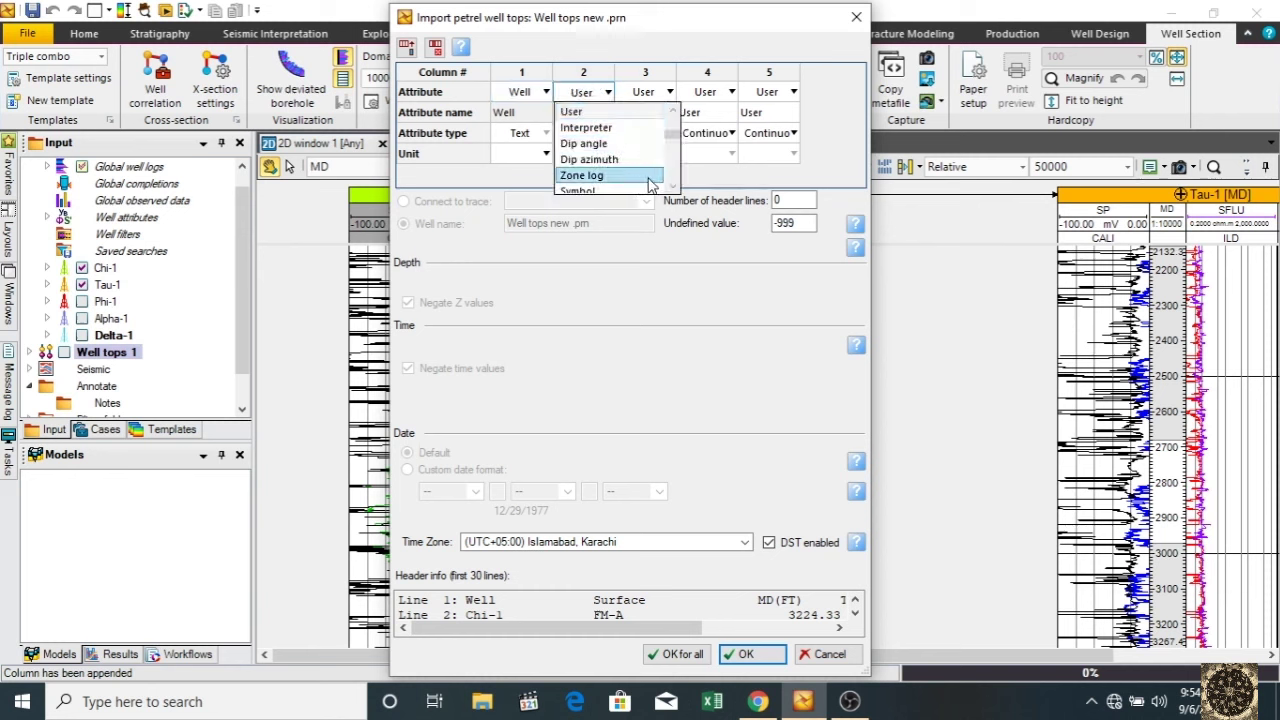
{"action": "left_click", "coordinate": [674, 114]}
{"action": "left_click", "coordinate": [674, 114]}
{"action": "left_click", "coordinate": [674, 114]}
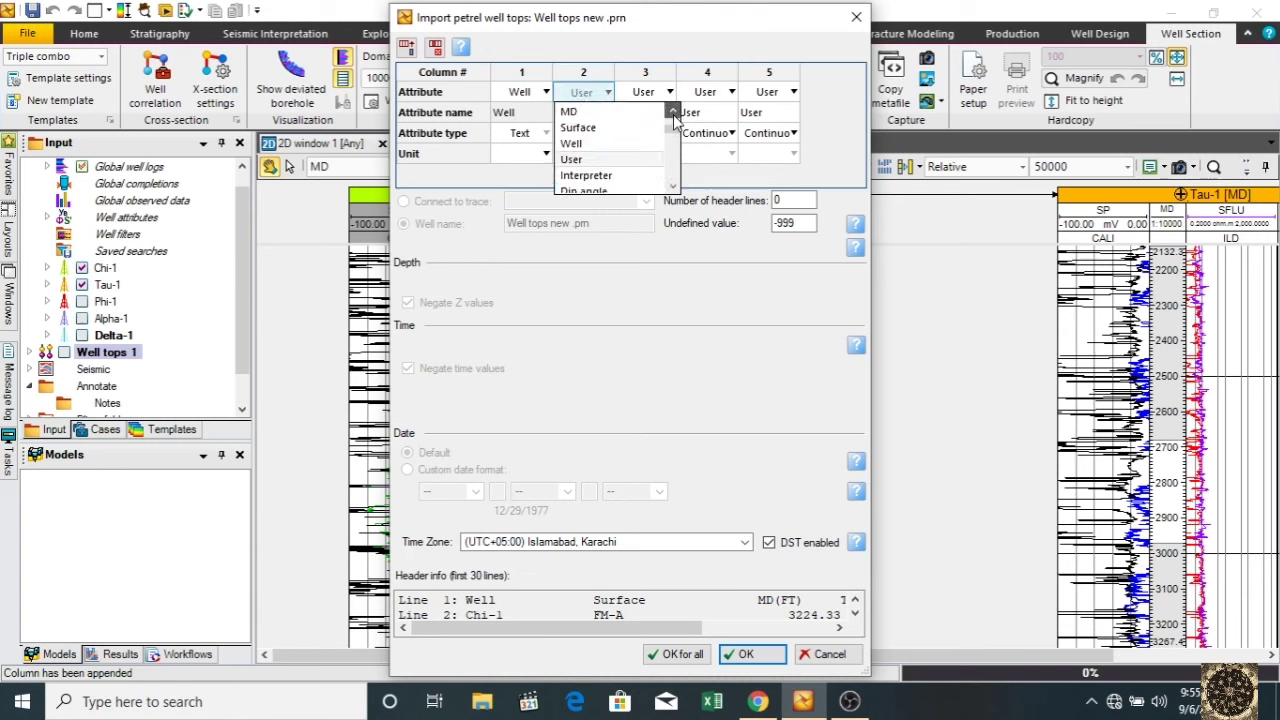
{"action": "left_click", "coordinate": [580, 127]}
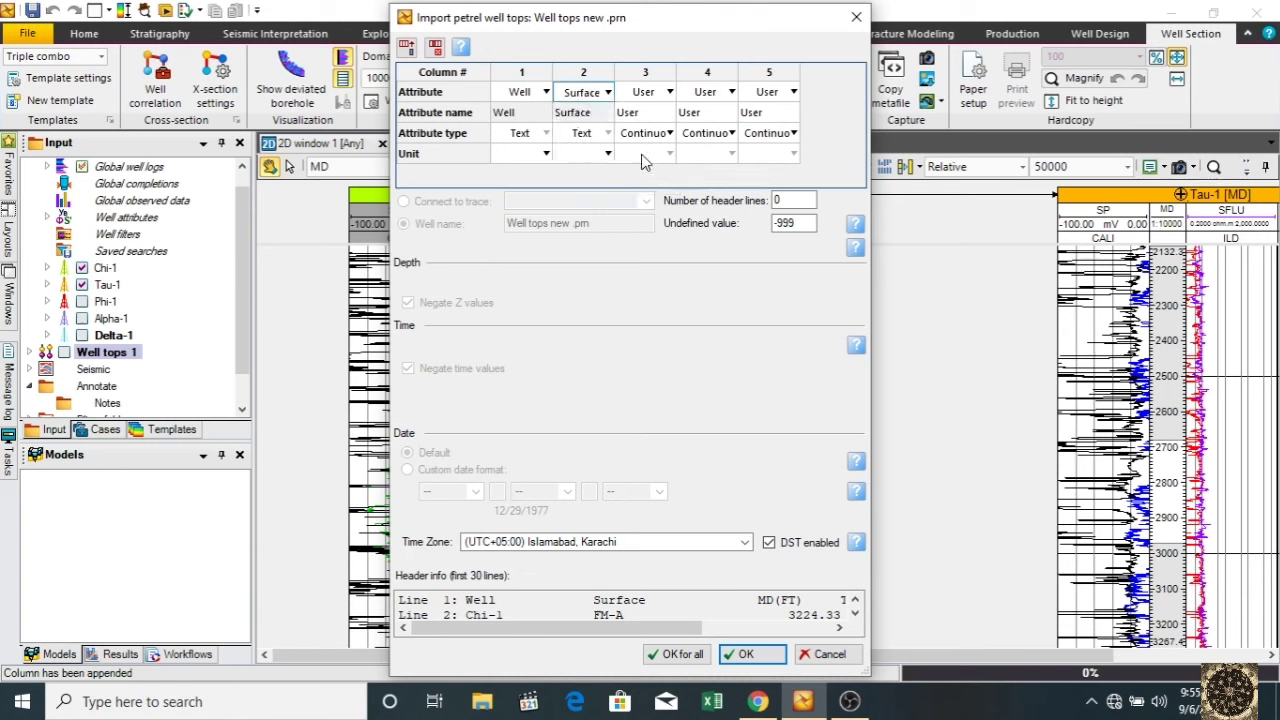
- Set the attribute of column 3 to MD with feet as its unit, matching the file header
{"action": "left_click_drag", "start_coordinate": [638, 634], "coordinate": [698, 628]}
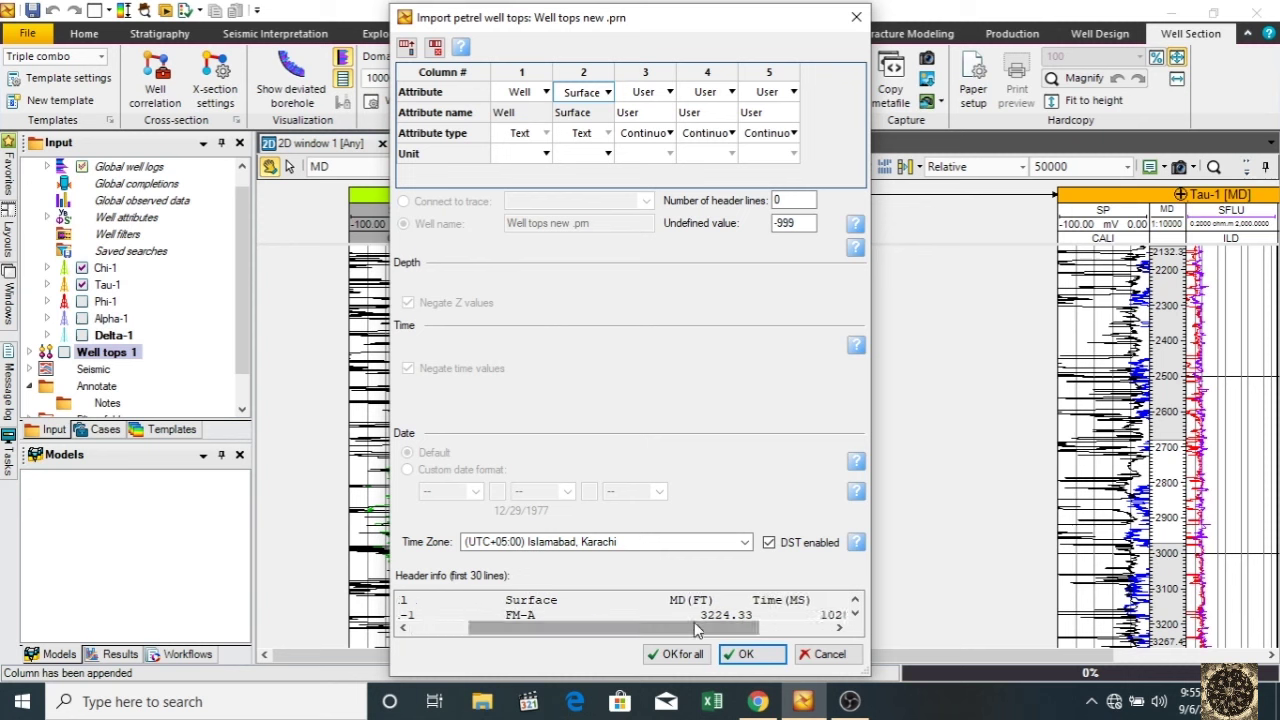
{"action": "left_click", "coordinate": [670, 92]}
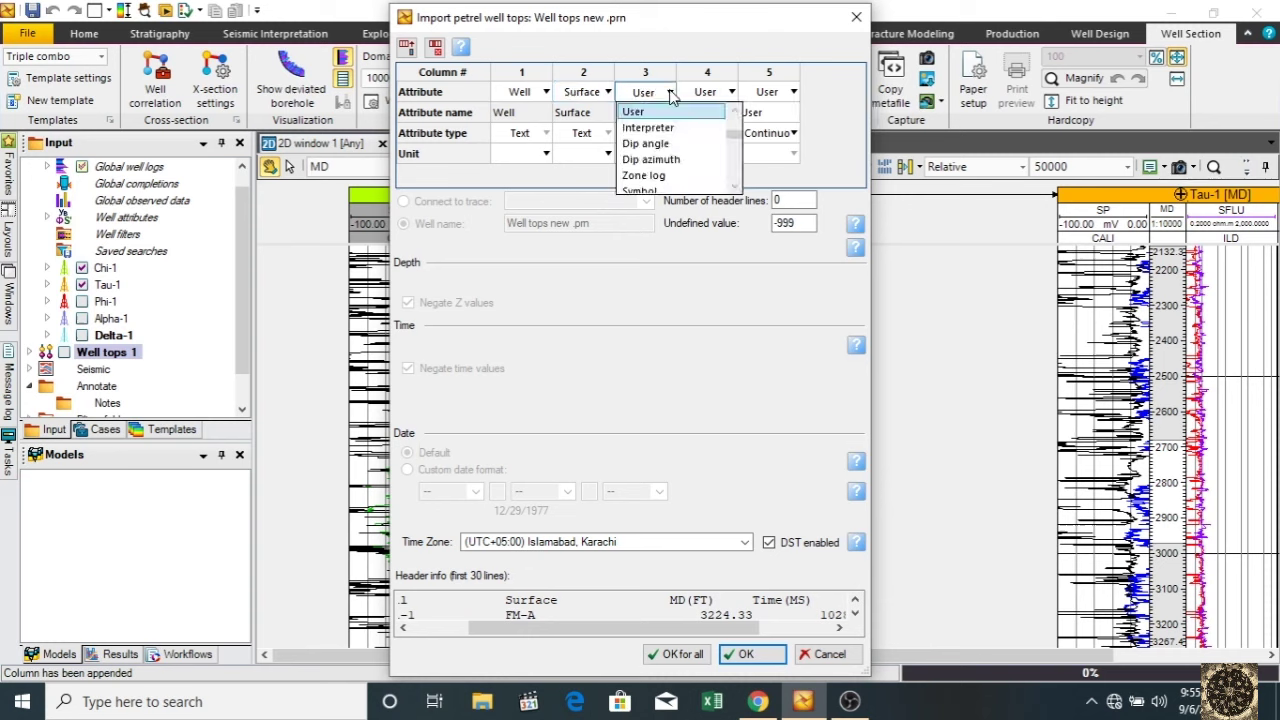
{"action": "left_click", "coordinate": [736, 112]}
{"action": "left_click", "coordinate": [736, 112]}
{"action": "left_click", "coordinate": [736, 112]}
{"action": "left_click", "coordinate": [736, 112]}
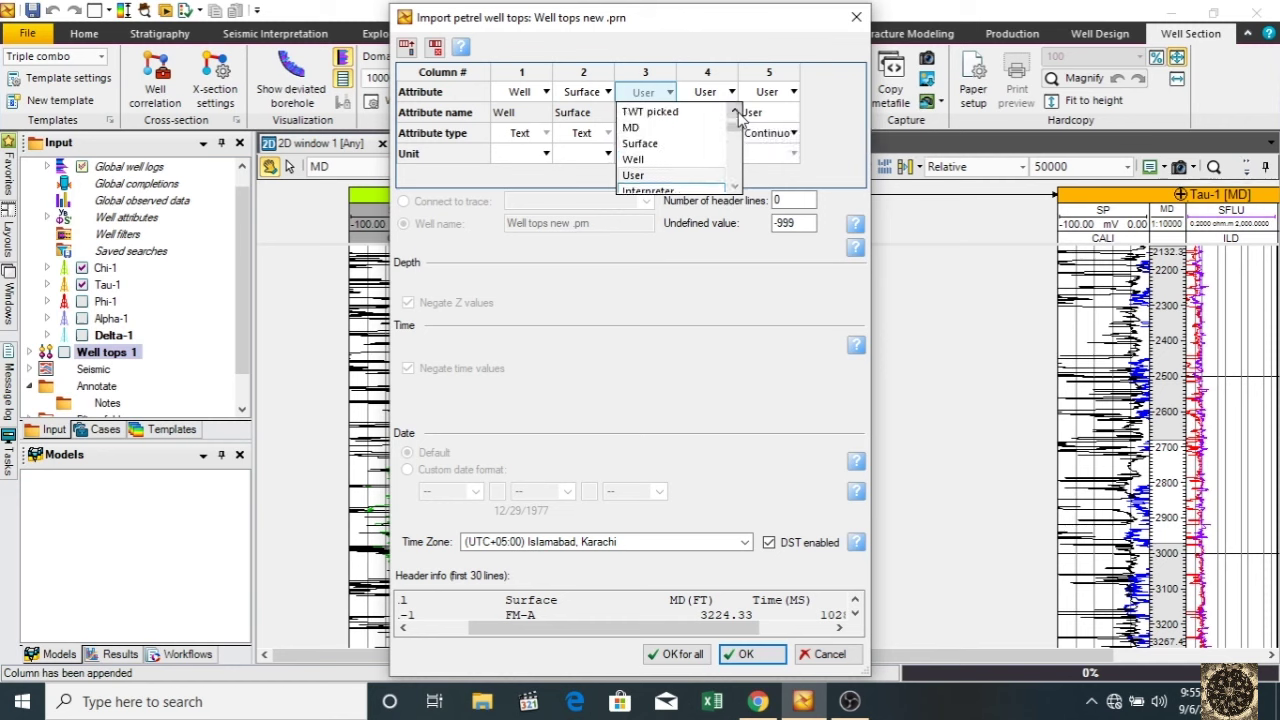
{"action": "left_click", "coordinate": [646, 128]}
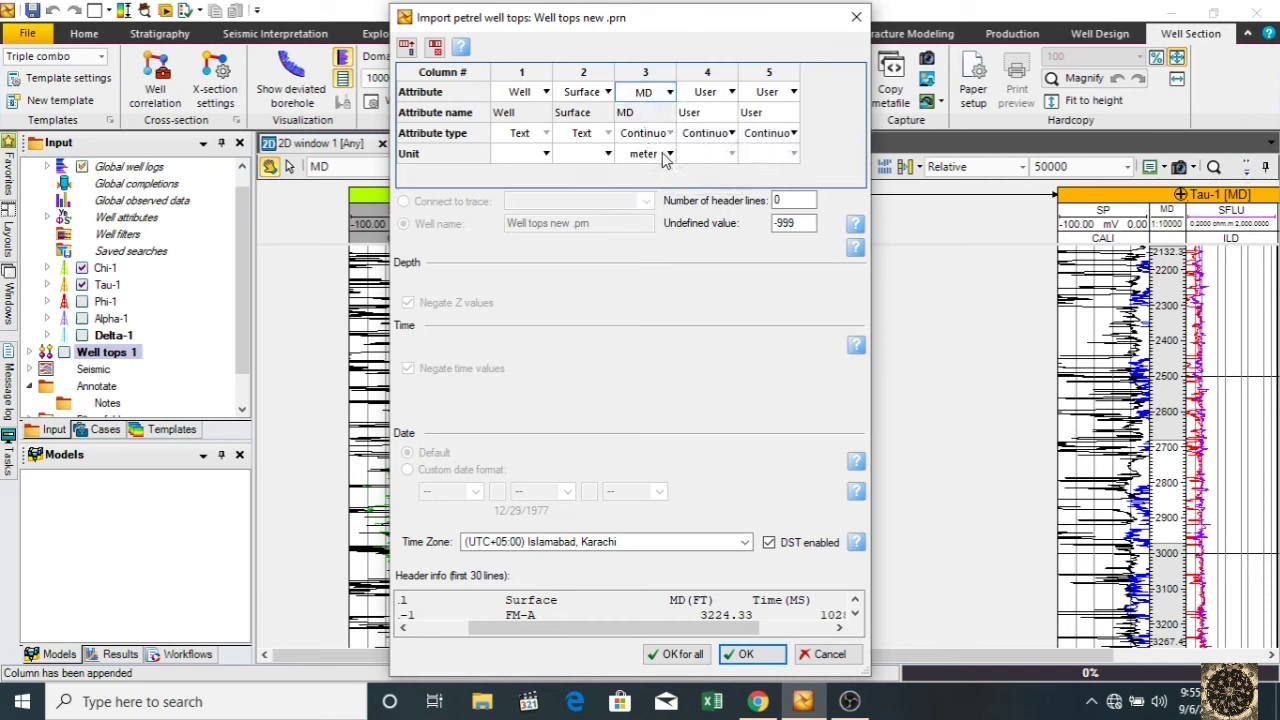
{"action": "left_click", "coordinate": [668, 158]}
{"action": "left_click", "coordinate": [668, 158]}
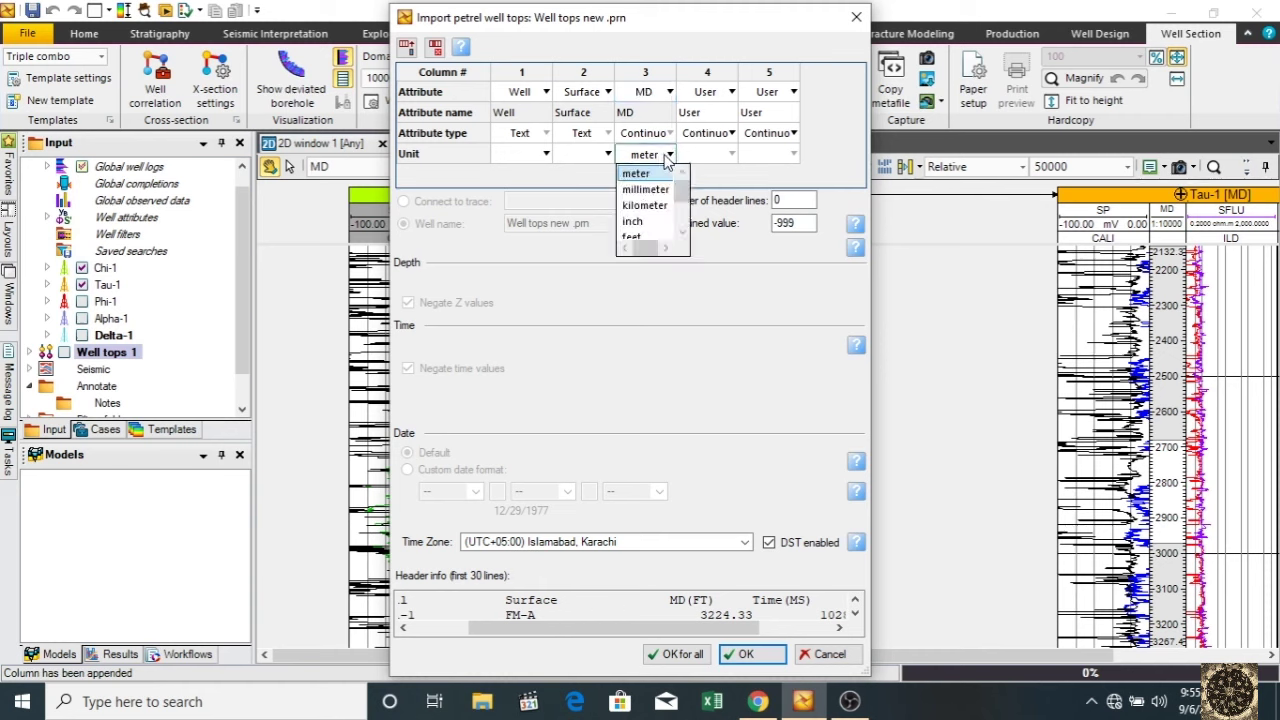
{"action": "scroll", "coordinate": [644, 220], "scroll_direction": "down", "scroll_amount": 1}
{"action": "left_click", "coordinate": [644, 216]}
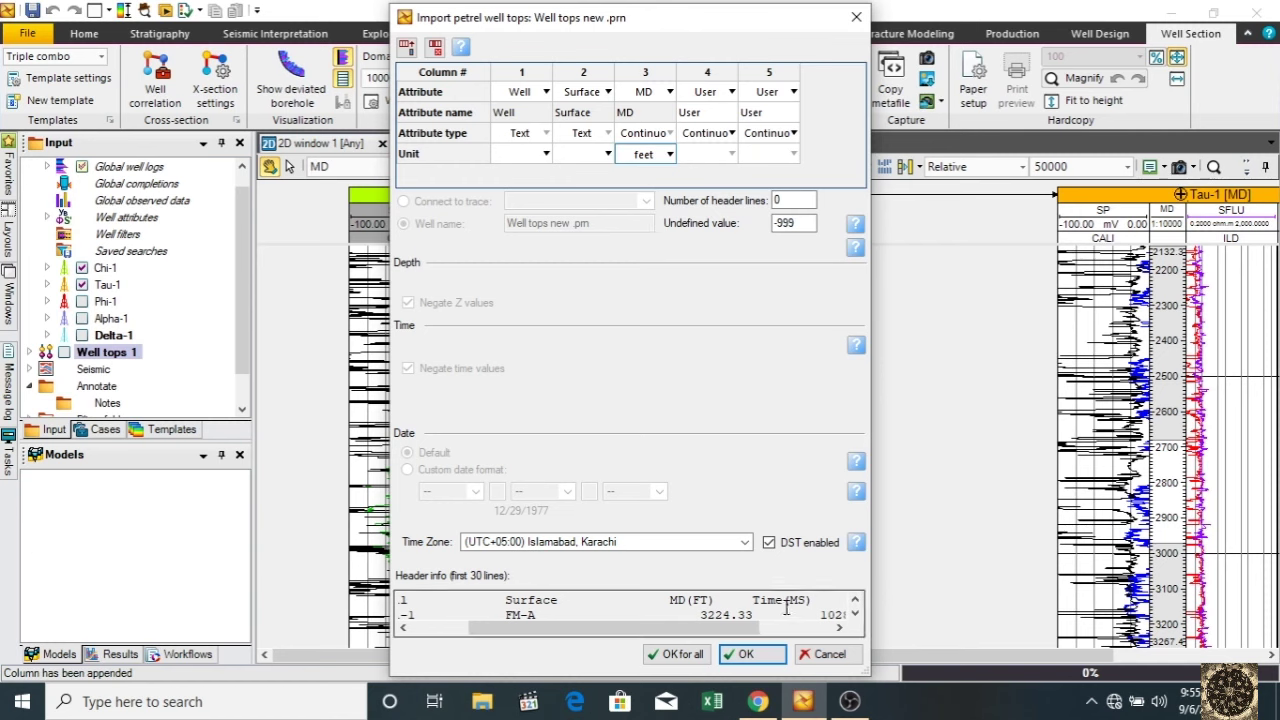
- Check the next field in the file header and open the attribute choices for column 4
{"action": "left_click_drag", "start_coordinate": [728, 633], "coordinate": [769, 633]}
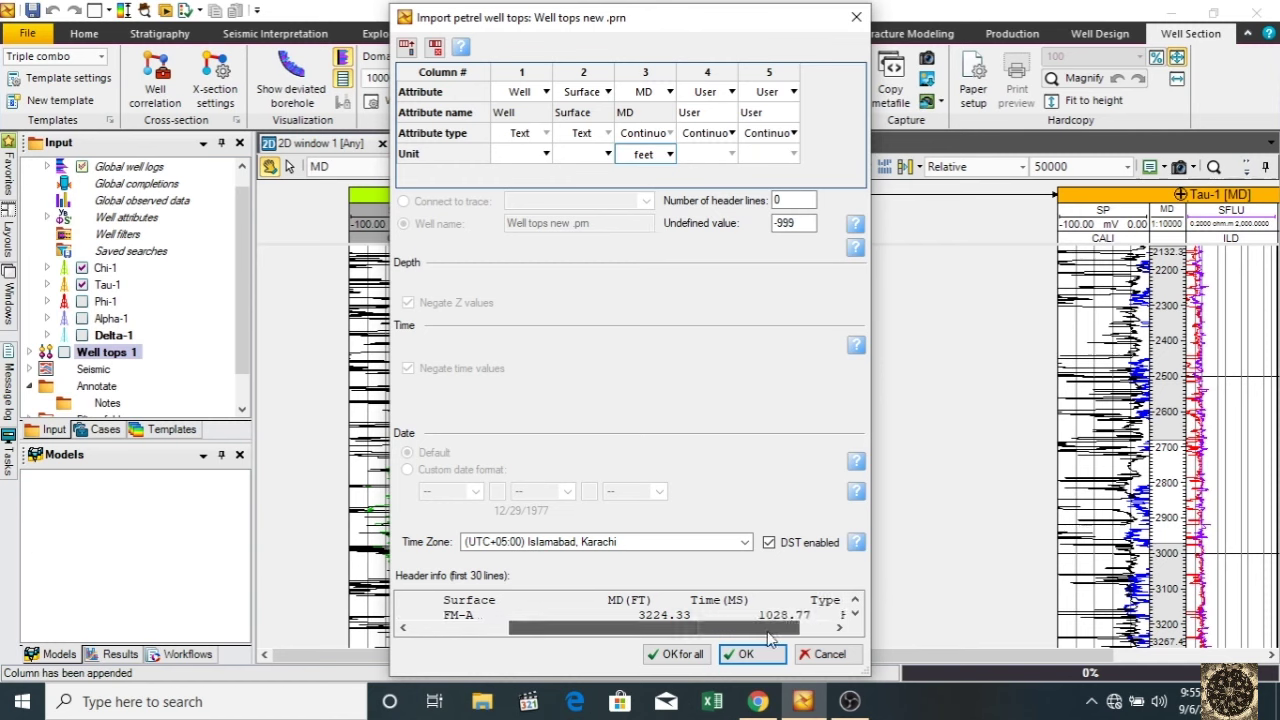
{"action": "left_click", "coordinate": [729, 92]}
{"action": "left_click", "coordinate": [730, 92]}
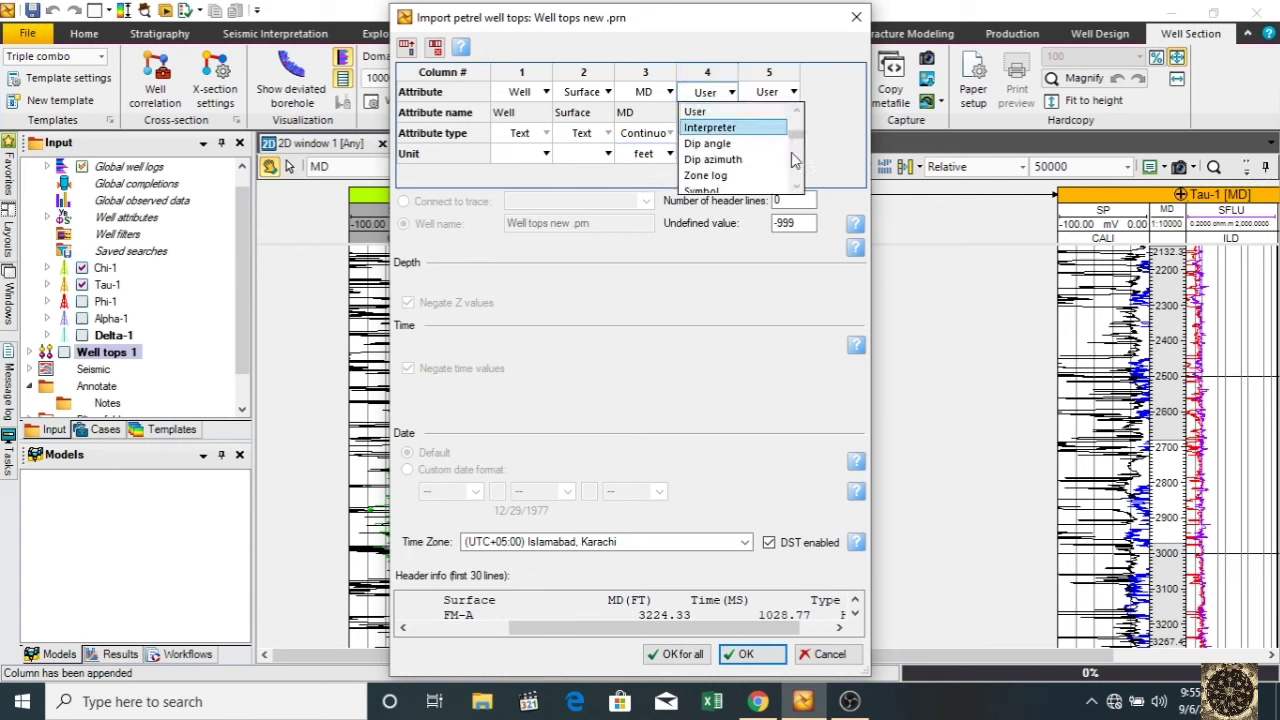
- Assign the TWT picked attribute to column 4 of the well tops import and check the file's header preview
{"action": "scroll", "coordinate": [797, 118], "scroll_direction": "up", "scroll_amount": 1}
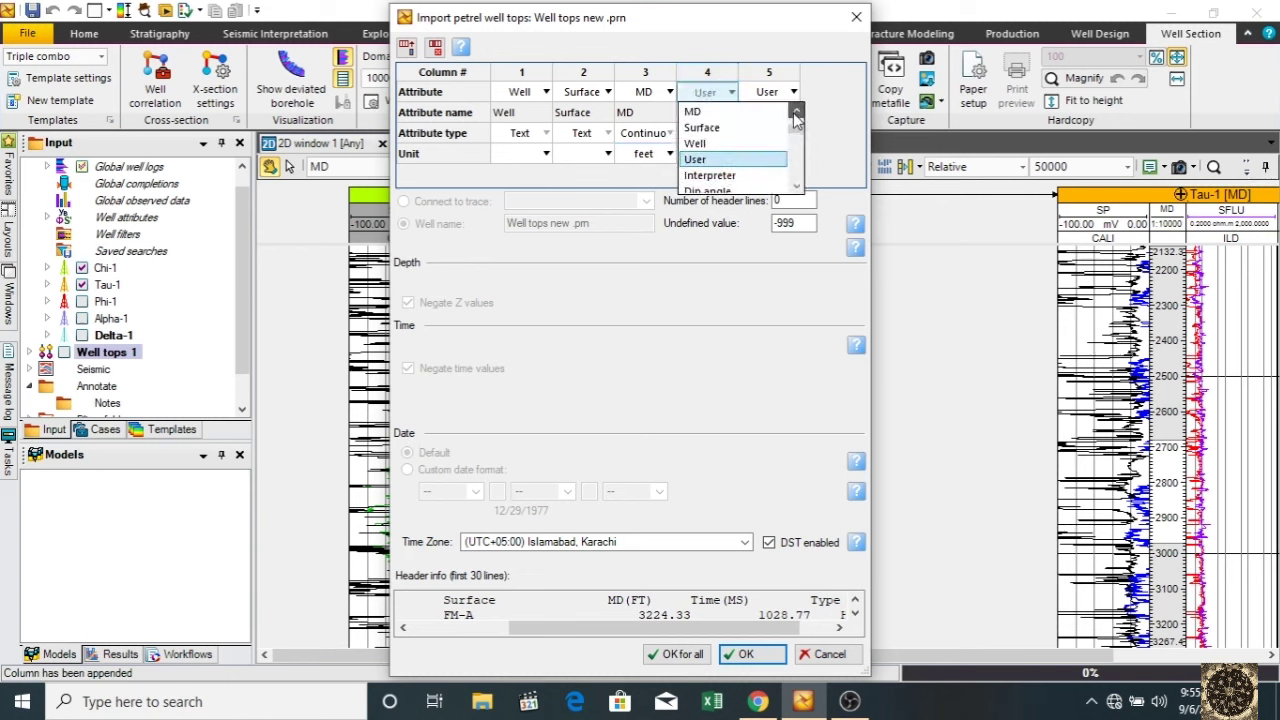
{"action": "scroll", "coordinate": [797, 118], "scroll_direction": "up", "scroll_amount": 1}
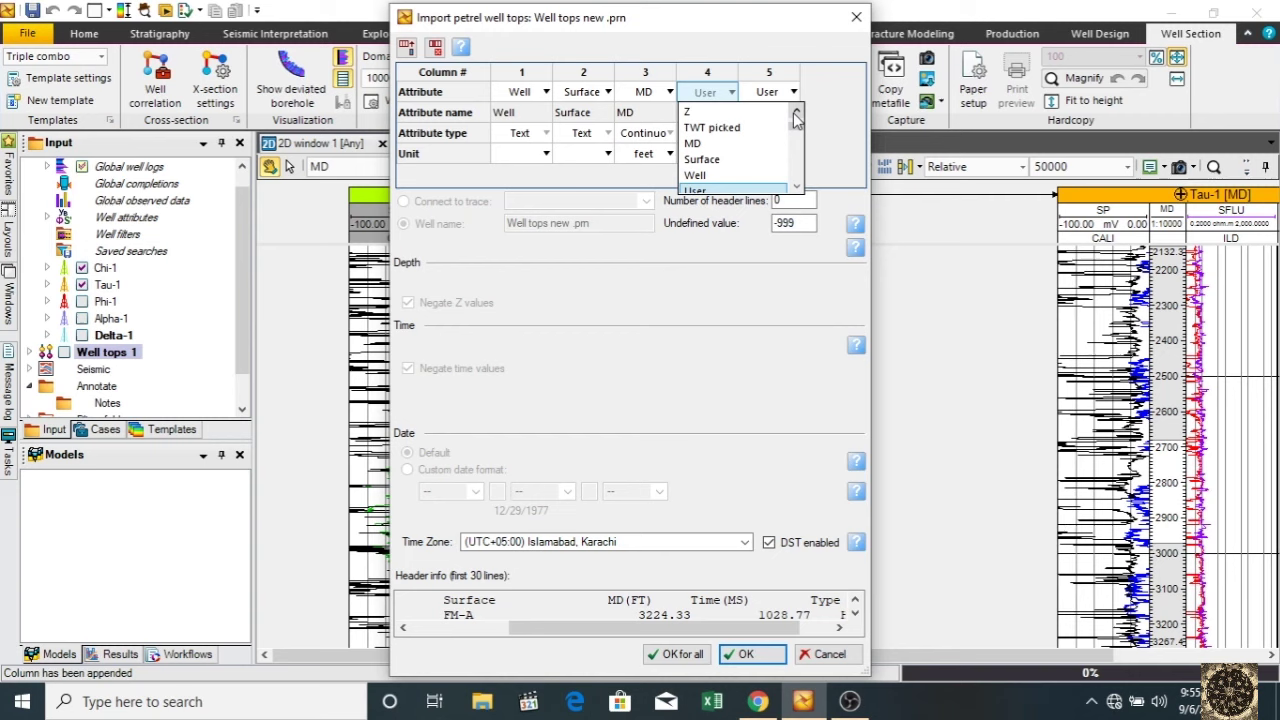
{"action": "left_click", "coordinate": [733, 128]}
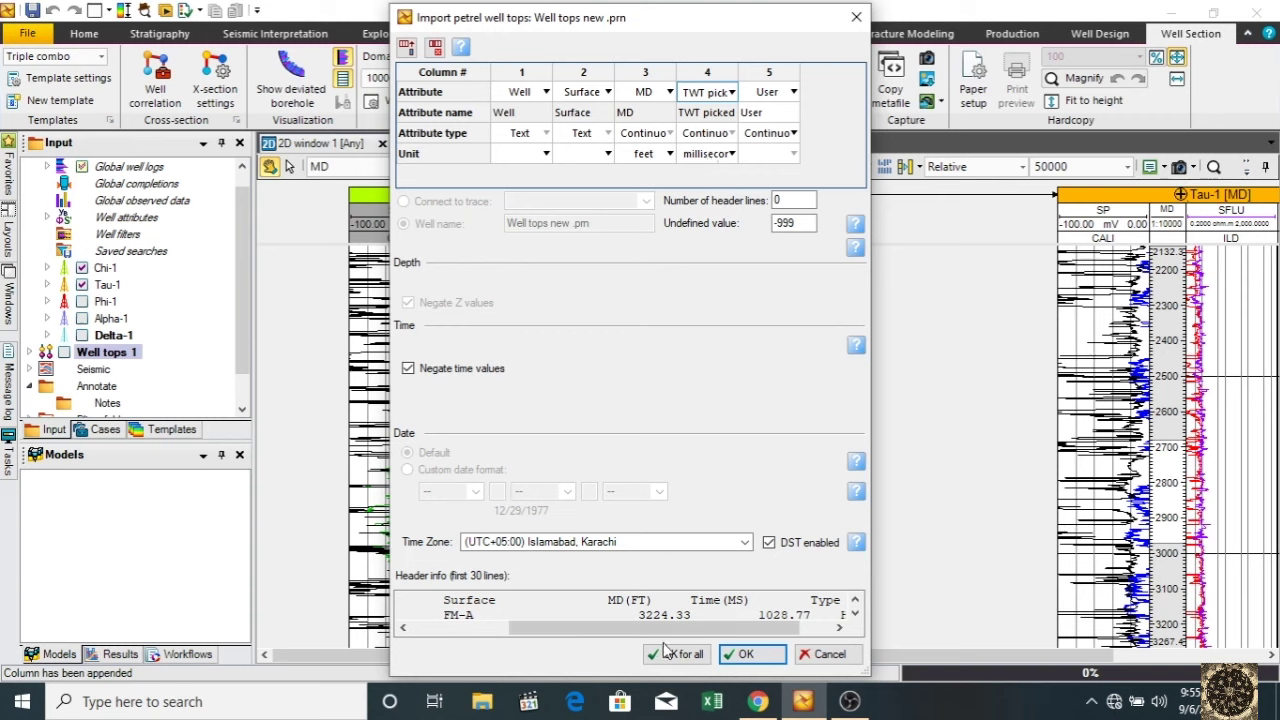
{"action": "left_click_drag", "start_coordinate": [676, 630], "coordinate": [755, 638]}
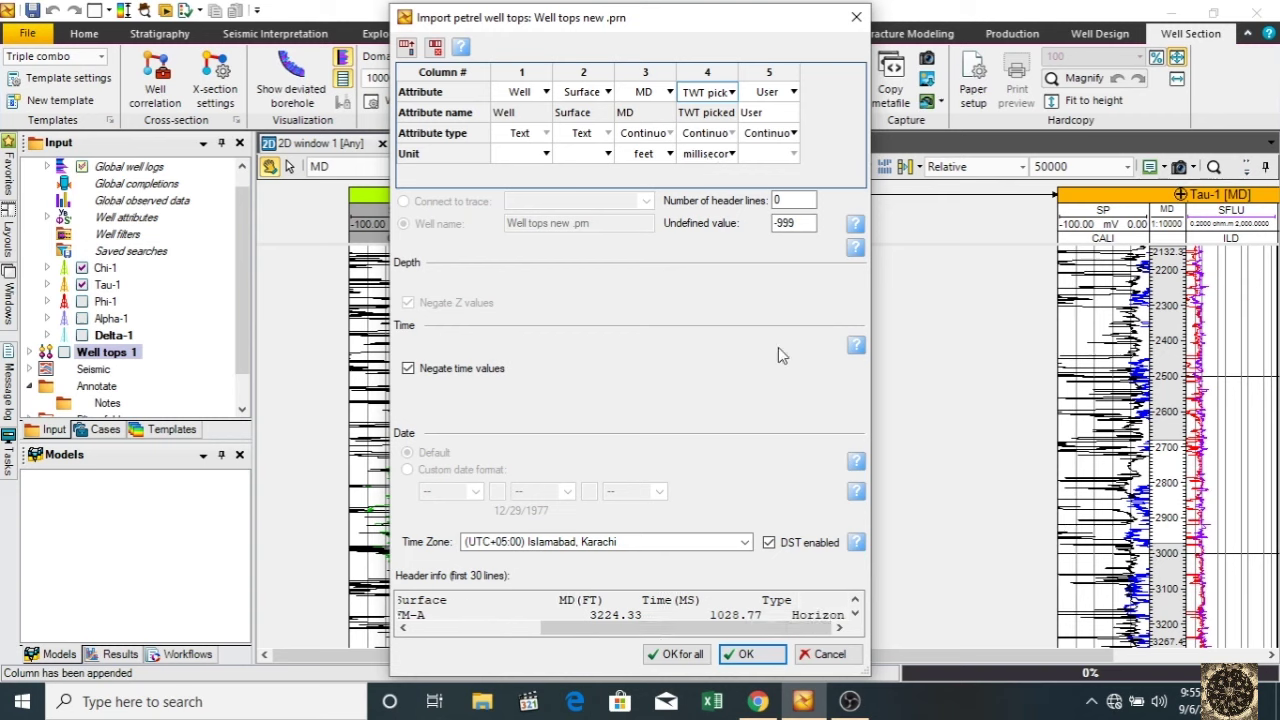
{"action": "left_click", "coordinate": [794, 93]}
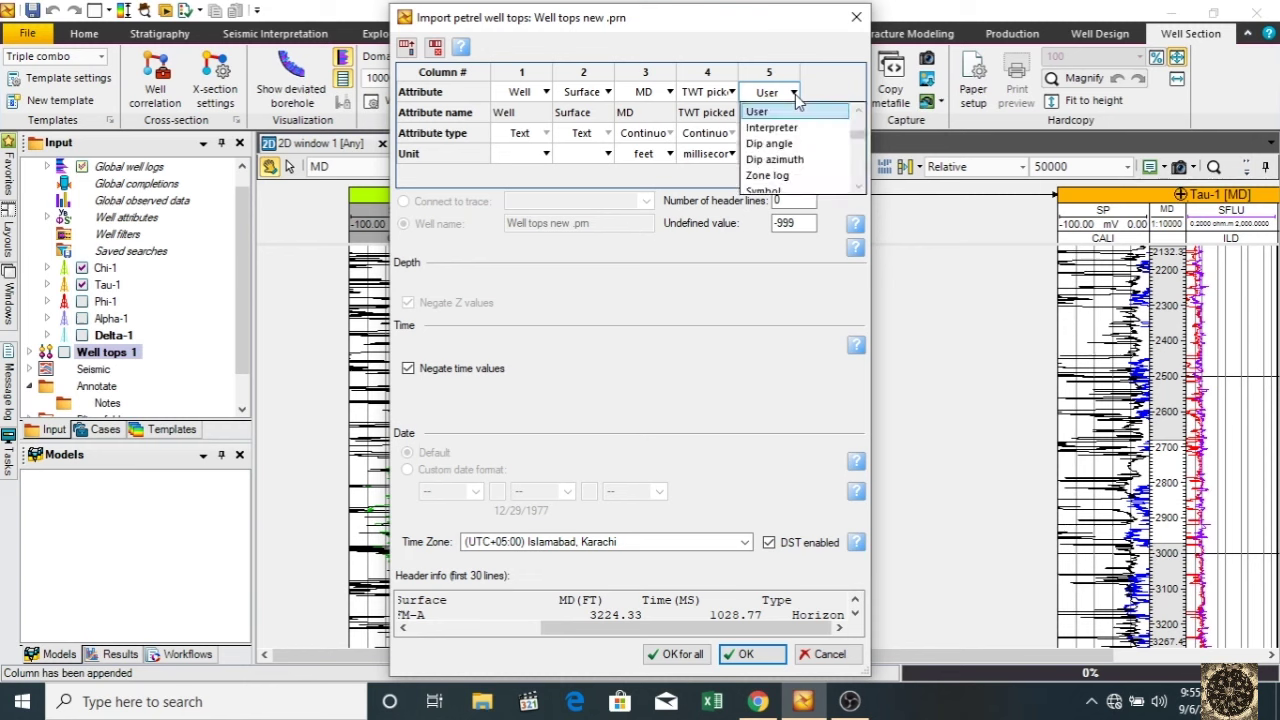
{"action": "left_click", "coordinate": [859, 188]}
{"action": "left_click", "coordinate": [859, 188]}
{"action": "left_click", "coordinate": [859, 188]}
{"action": "left_click", "coordinate": [859, 188]}
{"action": "left_click", "coordinate": [859, 188]}
{"action": "left_click", "coordinate": [859, 188]}
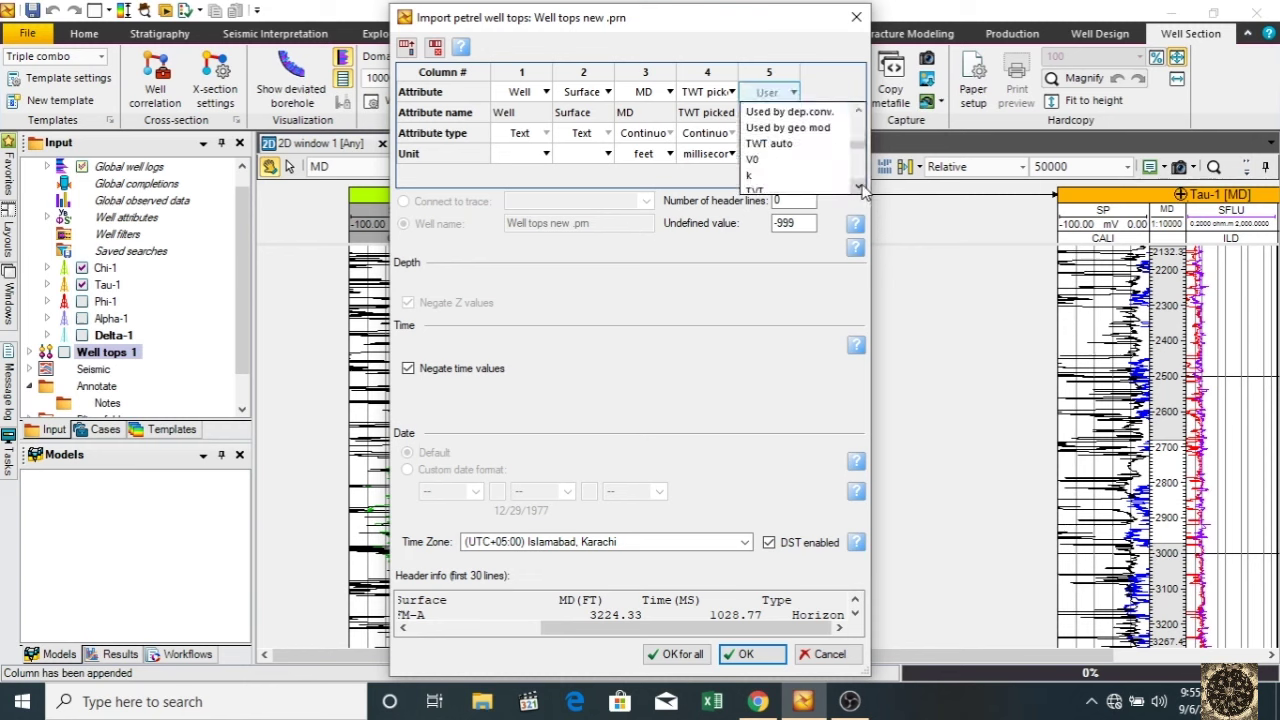
{"action": "left_click", "coordinate": [859, 188]}
{"action": "left_click", "coordinate": [859, 188]}
{"action": "left_click", "coordinate": [859, 188]}
{"action": "left_click", "coordinate": [859, 188]}
{"action": "left_click", "coordinate": [859, 188]}
{"action": "left_click", "coordinate": [859, 188]}
{"action": "left_click", "coordinate": [859, 188]}
{"action": "left_click", "coordinate": [859, 188]}
{"action": "left_click", "coordinate": [859, 188]}
{"action": "left_click", "coordinate": [859, 188]}
{"action": "left_click", "coordinate": [859, 188]}
{"action": "left_click", "coordinate": [866, 192]}
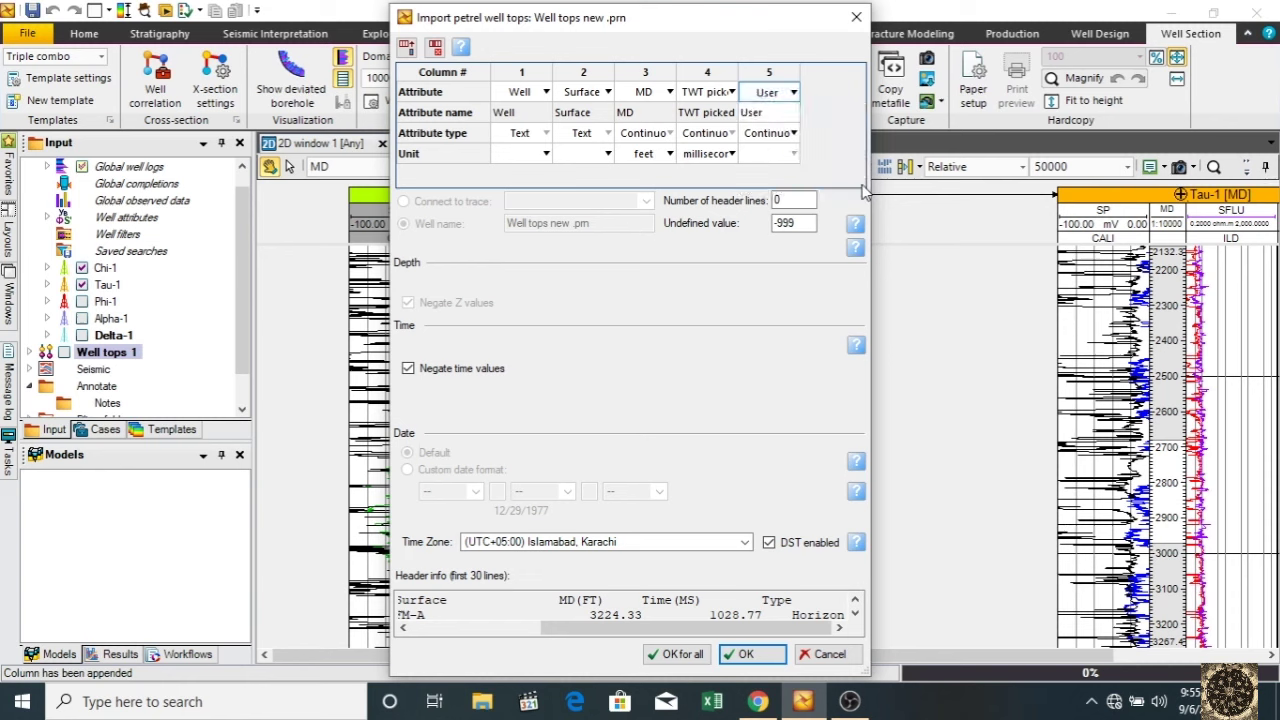
- Assign the Type attribute to column 5, check the header preview's first lines and open the number of header lines for editing
{"action": "left_click", "coordinate": [793, 93]}
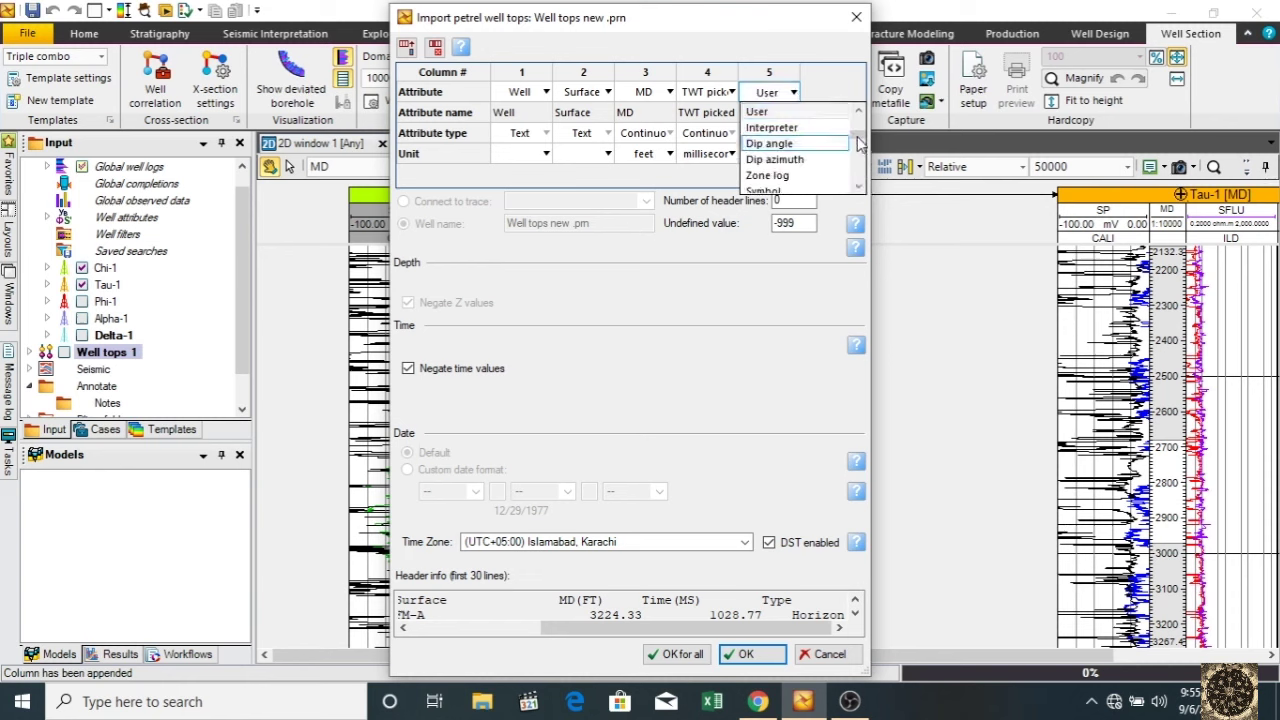
{"action": "left_click_drag", "start_coordinate": [857, 140], "coordinate": [860, 178]}
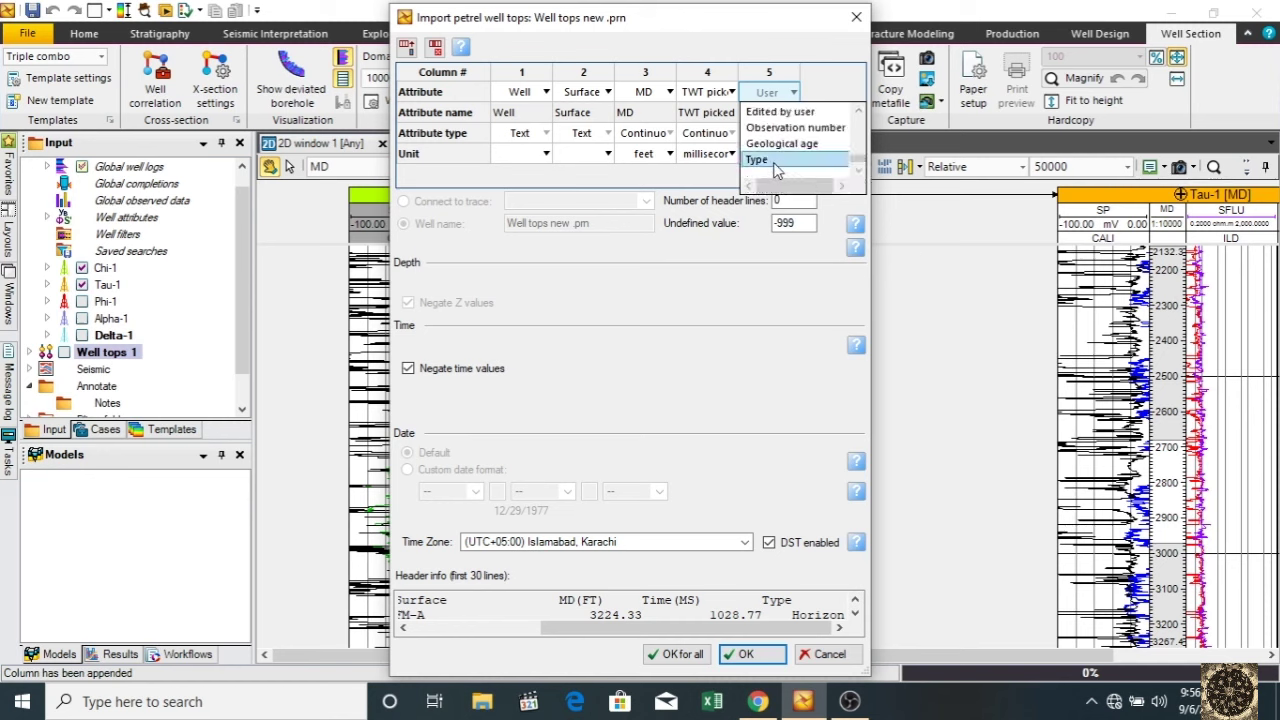
{"action": "left_click", "coordinate": [762, 161]}
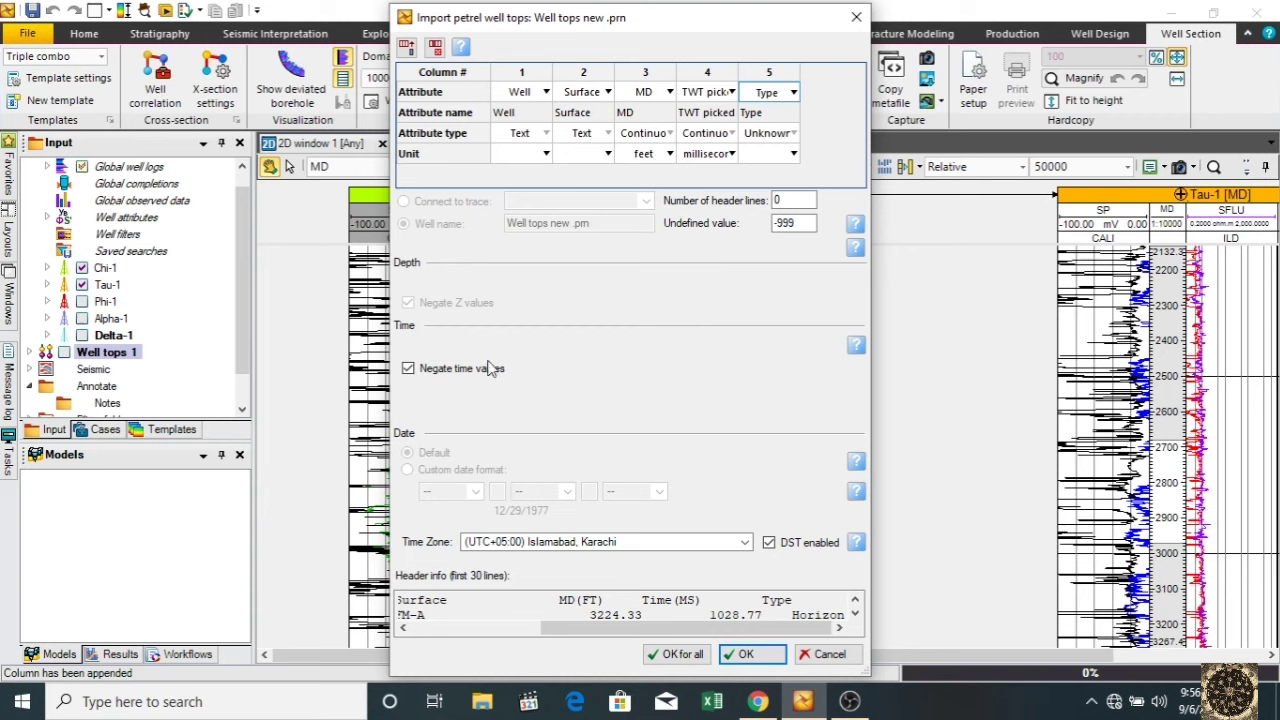
{"action": "left_click_drag", "start_coordinate": [657, 632], "coordinate": [530, 630]}
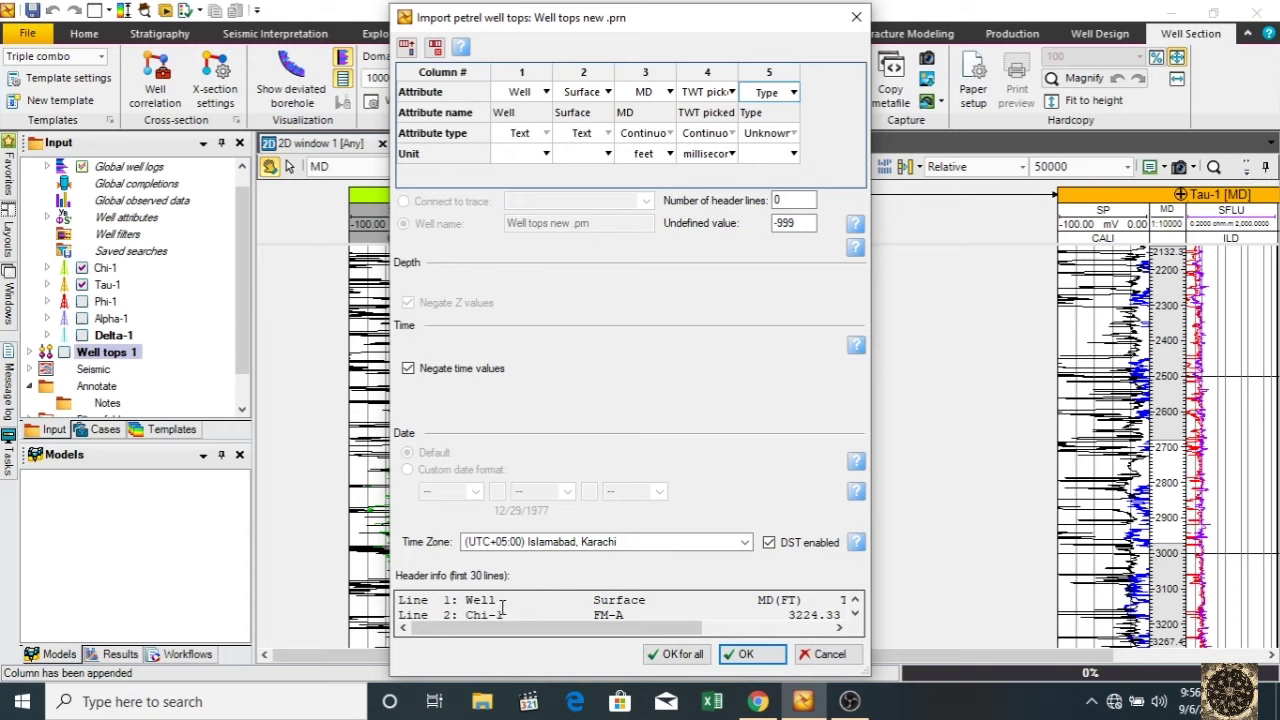
{"action": "left_click", "coordinate": [777, 198]}
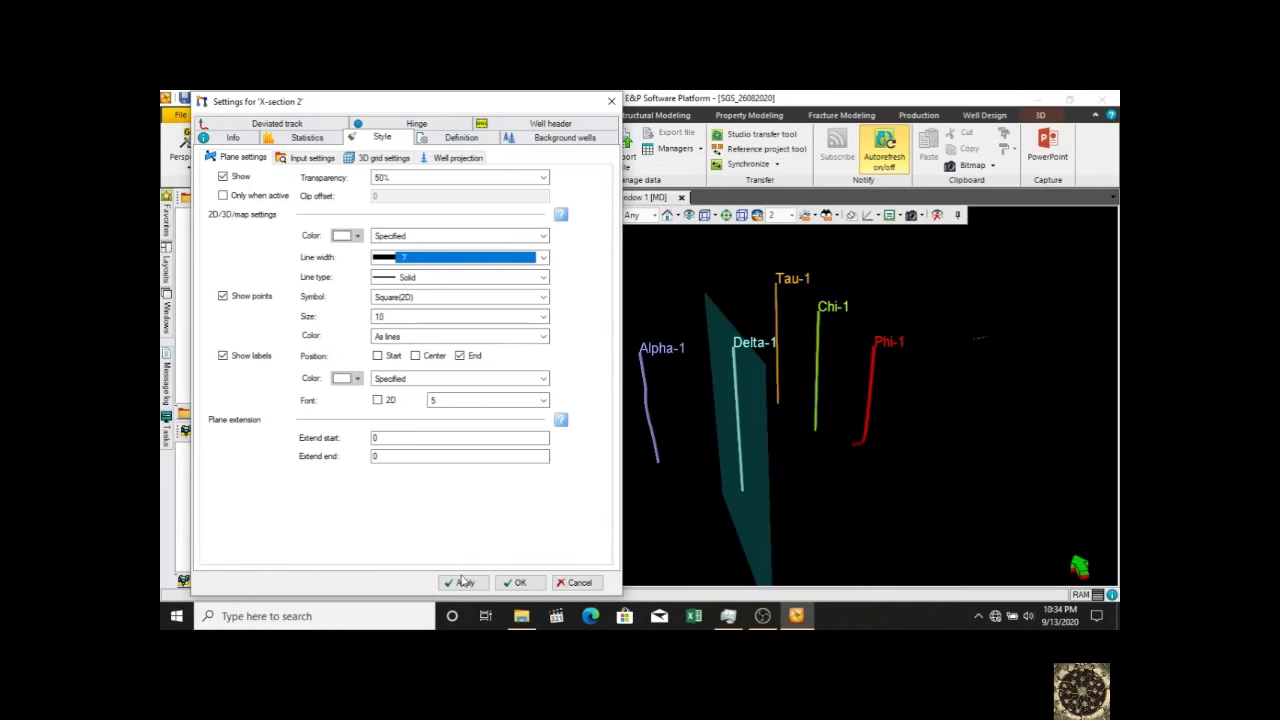
- Set the line width of X-section 2 to 3 in its plane settings and apply it
{"action": "left_click", "coordinate": [463, 584]}
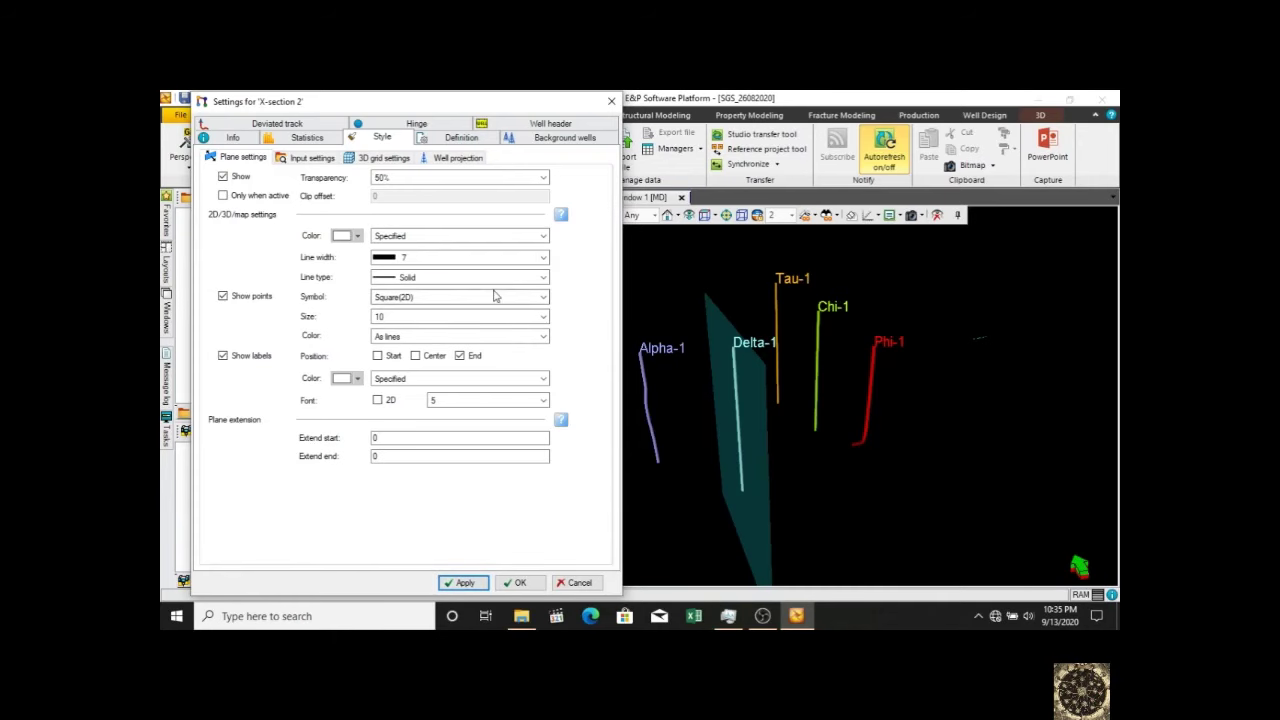
{"action": "left_click", "coordinate": [408, 258]}
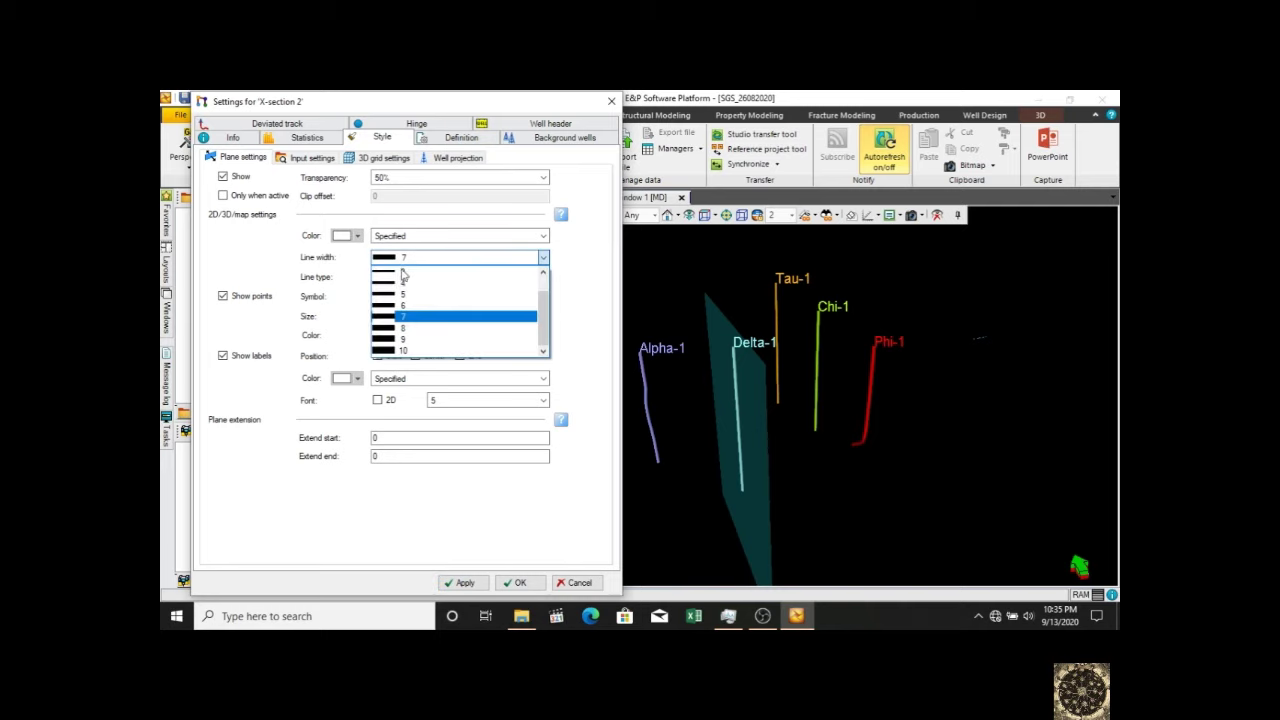
{"action": "left_click", "coordinate": [455, 270]}
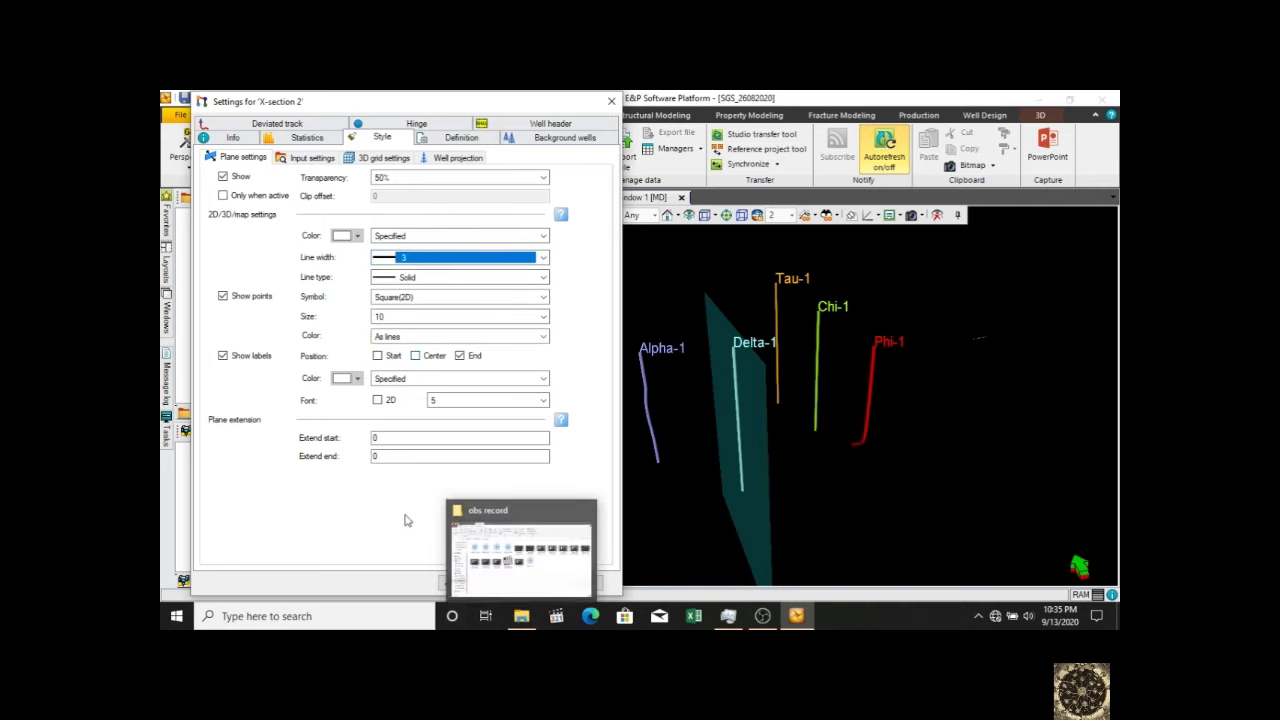
{"action": "left_click", "coordinate": [462, 582]}
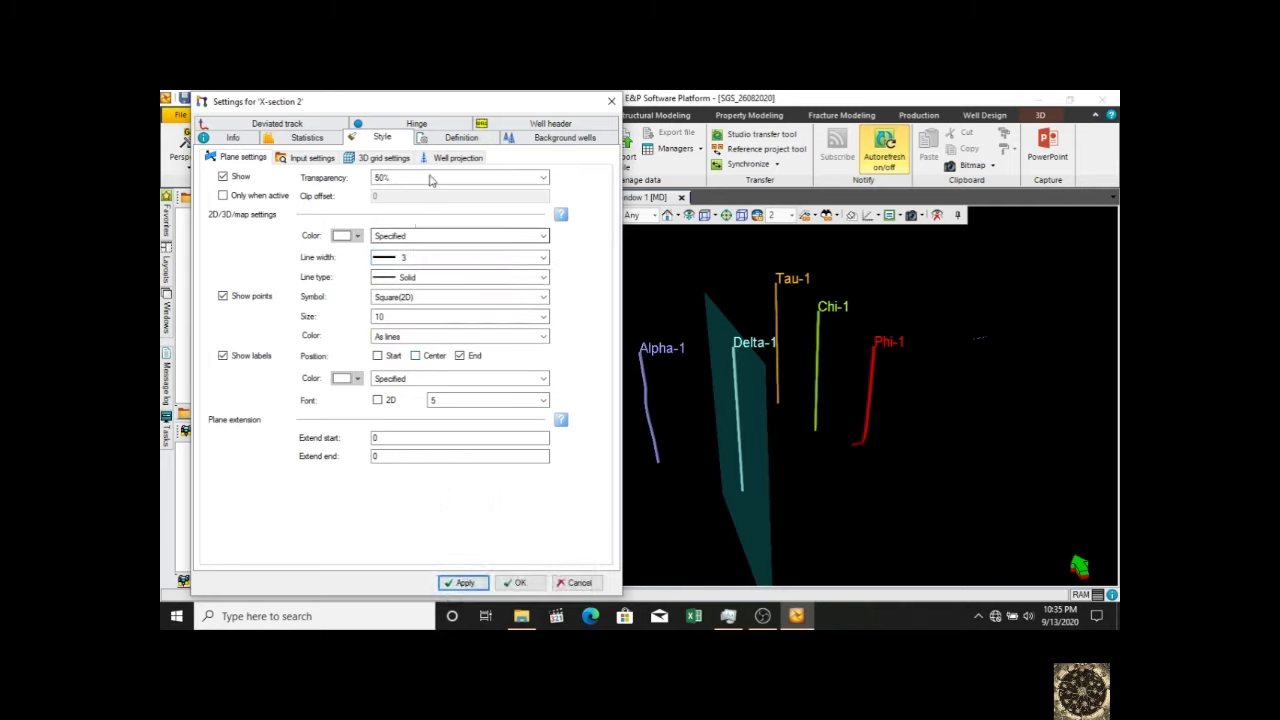
- Review X-section 2's definition, hinge, input, well projection, 3D grid and well header settings
{"action": "left_click", "coordinate": [455, 138]}
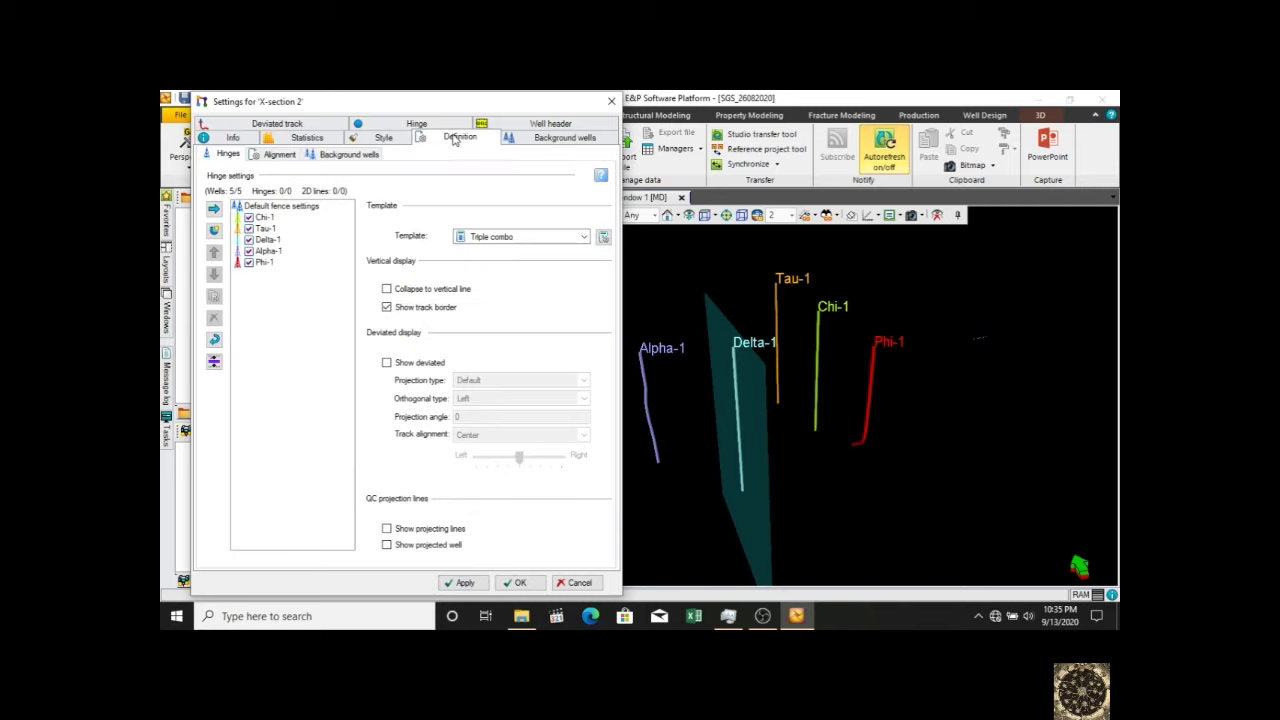
{"action": "left_click", "coordinate": [437, 125]}
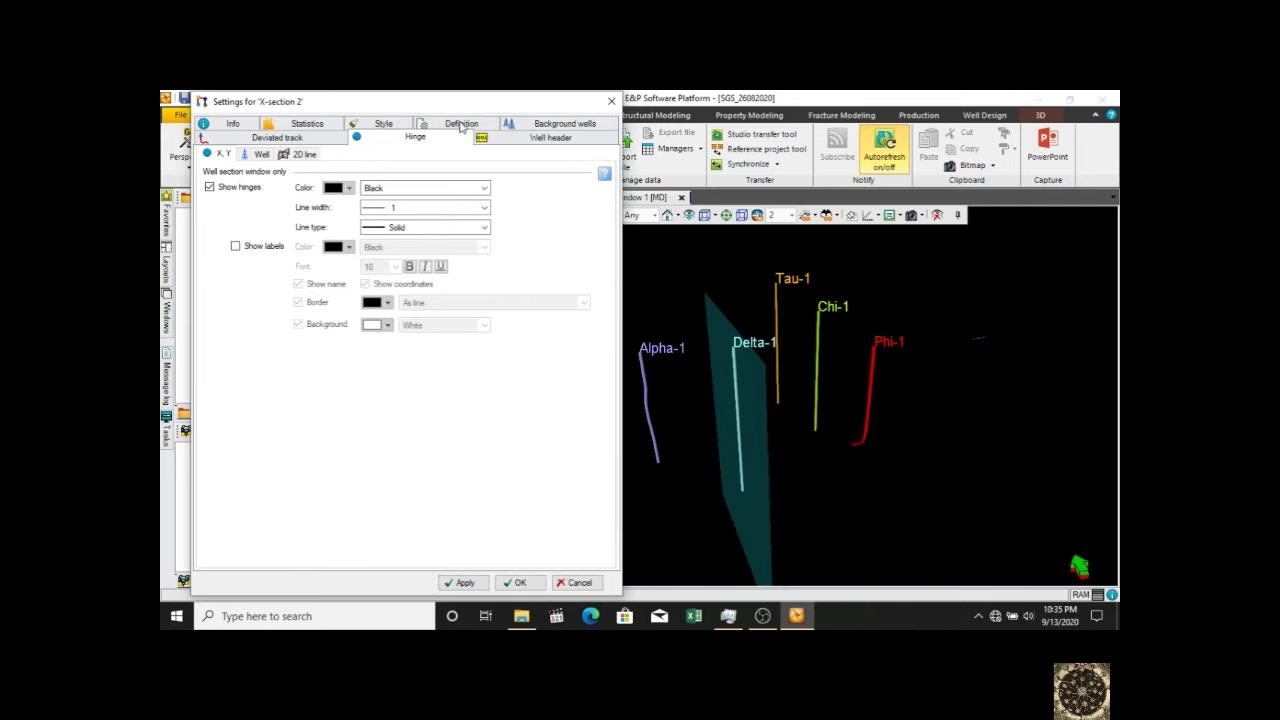
{"action": "left_click", "coordinate": [461, 124]}
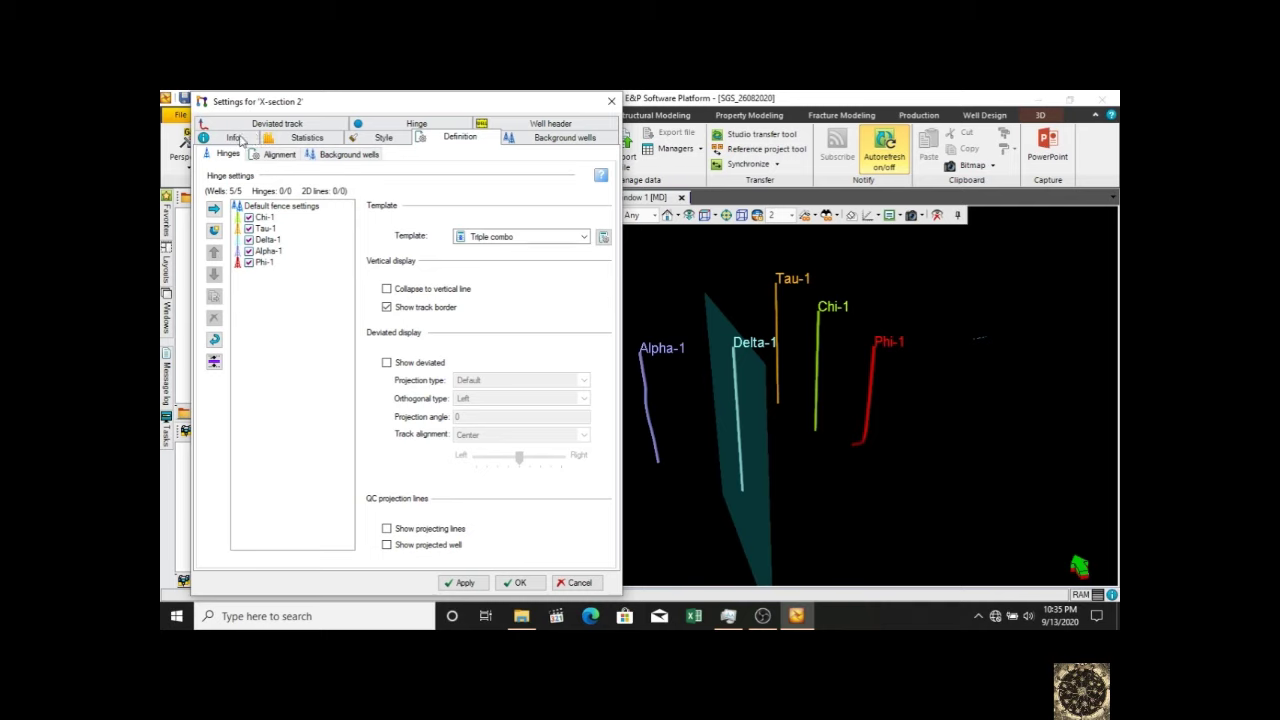
{"action": "left_click", "coordinate": [381, 137]}
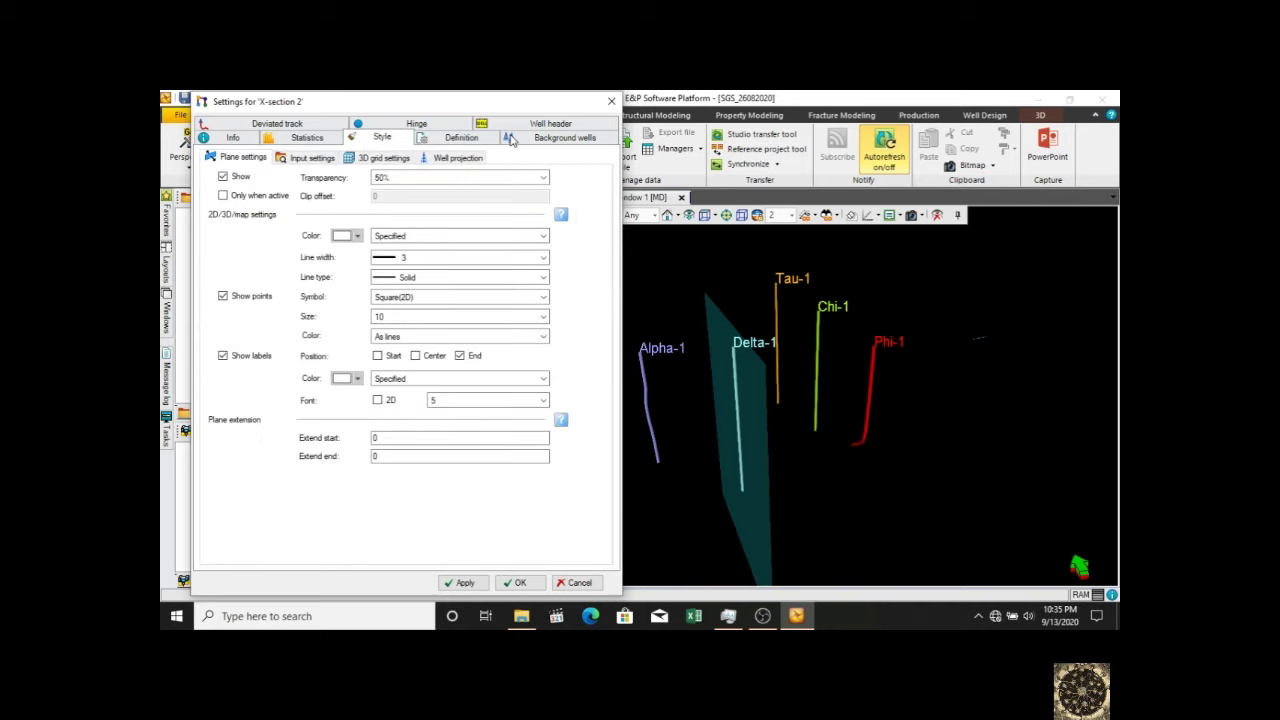
{"action": "left_click", "coordinate": [323, 157]}
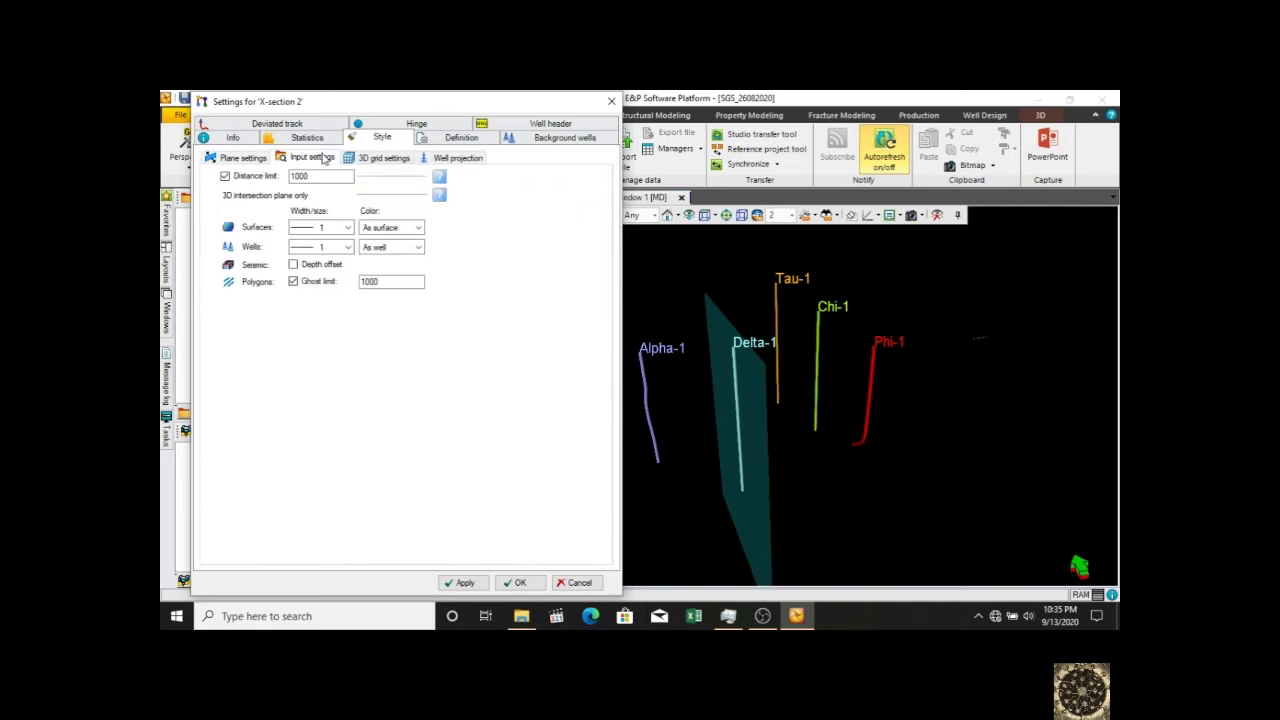
{"action": "left_click", "coordinate": [445, 158]}
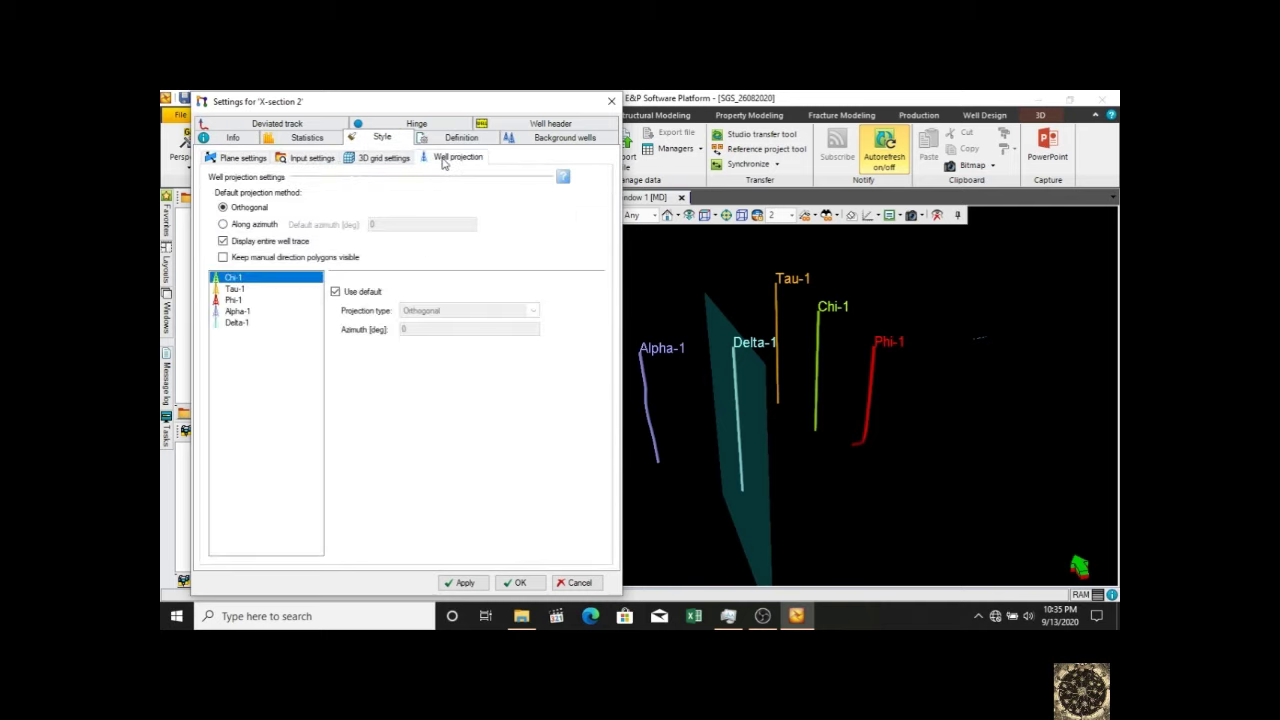
{"action": "left_click", "coordinate": [372, 159]}
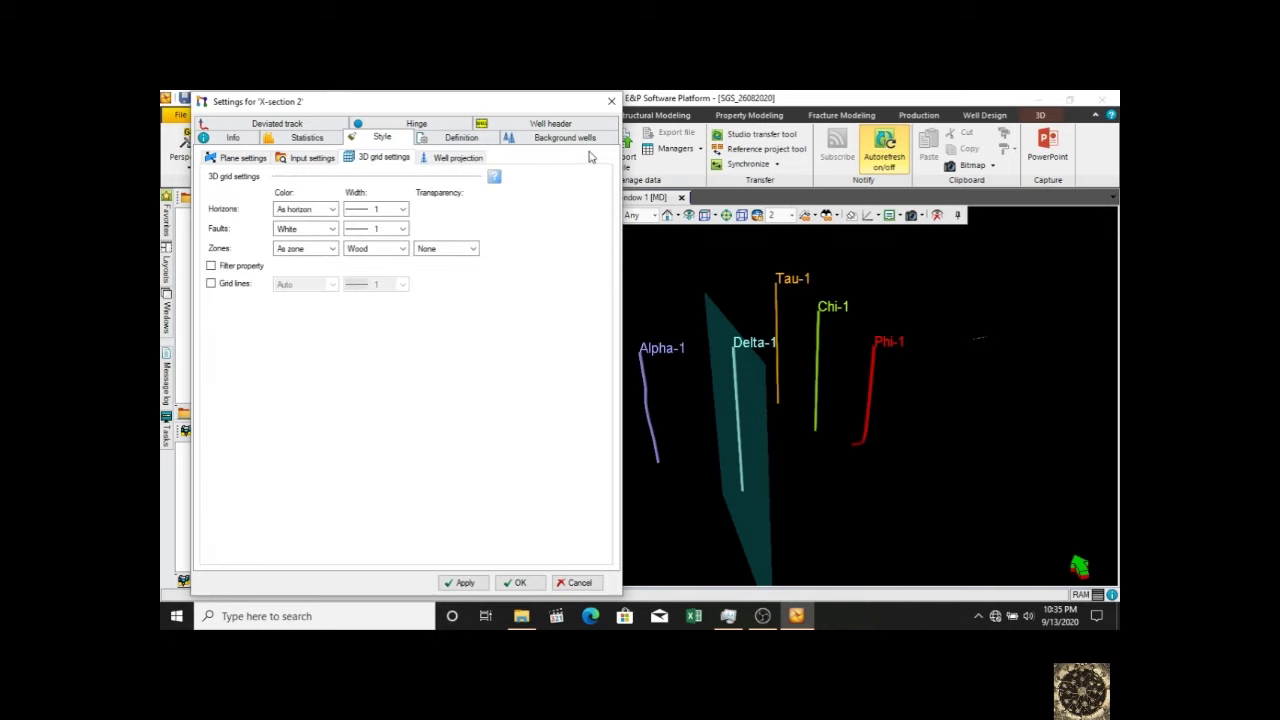
{"action": "left_click", "coordinate": [578, 137]}
{"action": "left_click", "coordinate": [567, 126]}
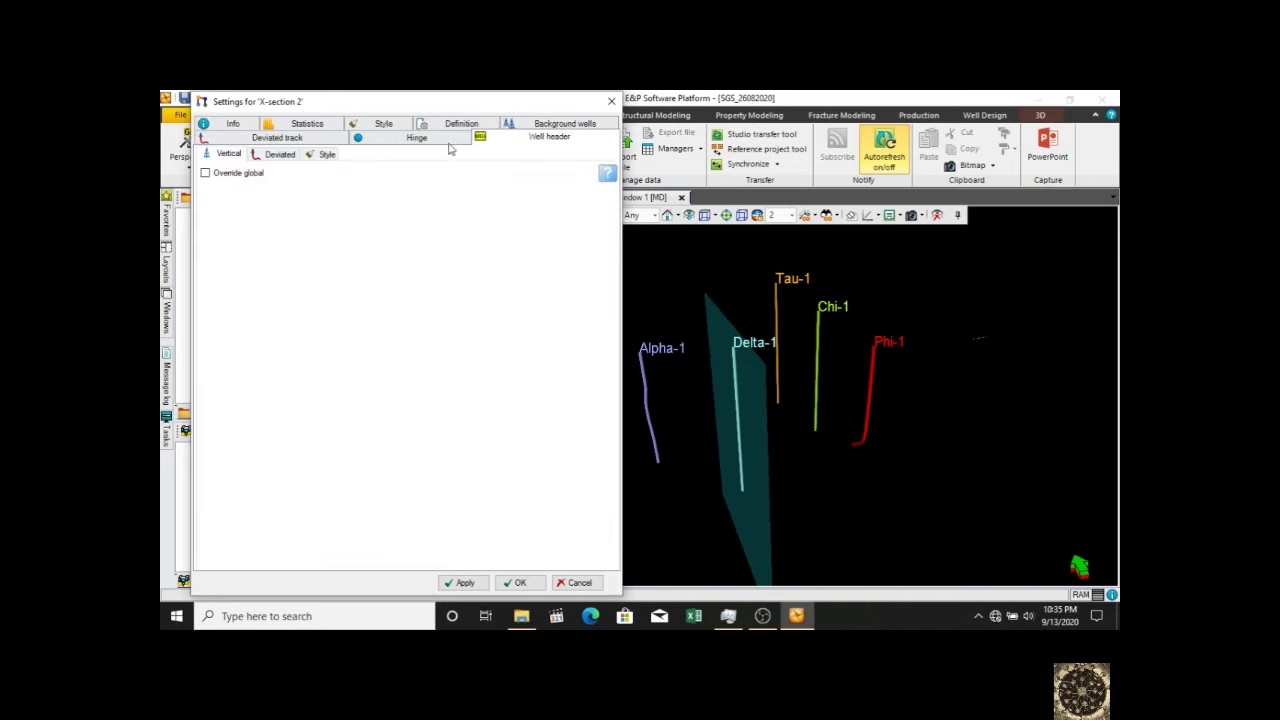
- Examine X-section 2's fence alignment, background well projection, Chi-1 hinge options, general info and statistics
{"action": "left_click", "coordinate": [458, 124]}
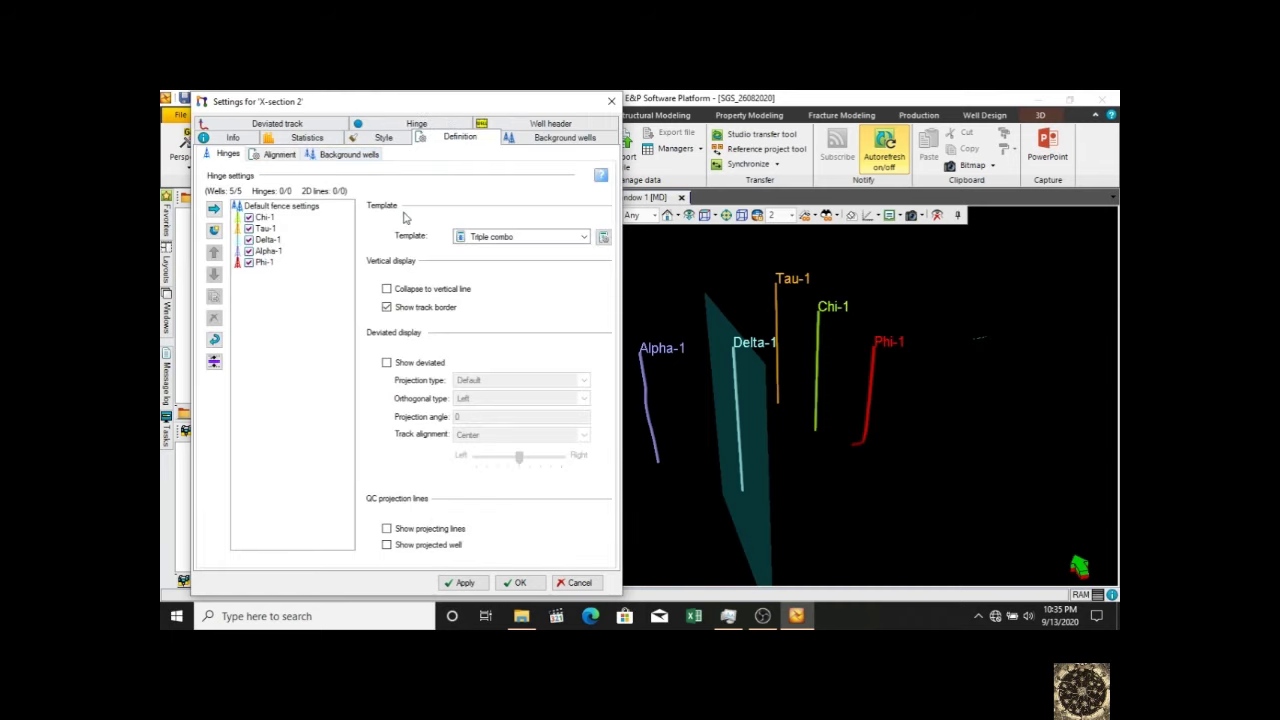
{"action": "left_click", "coordinate": [285, 157]}
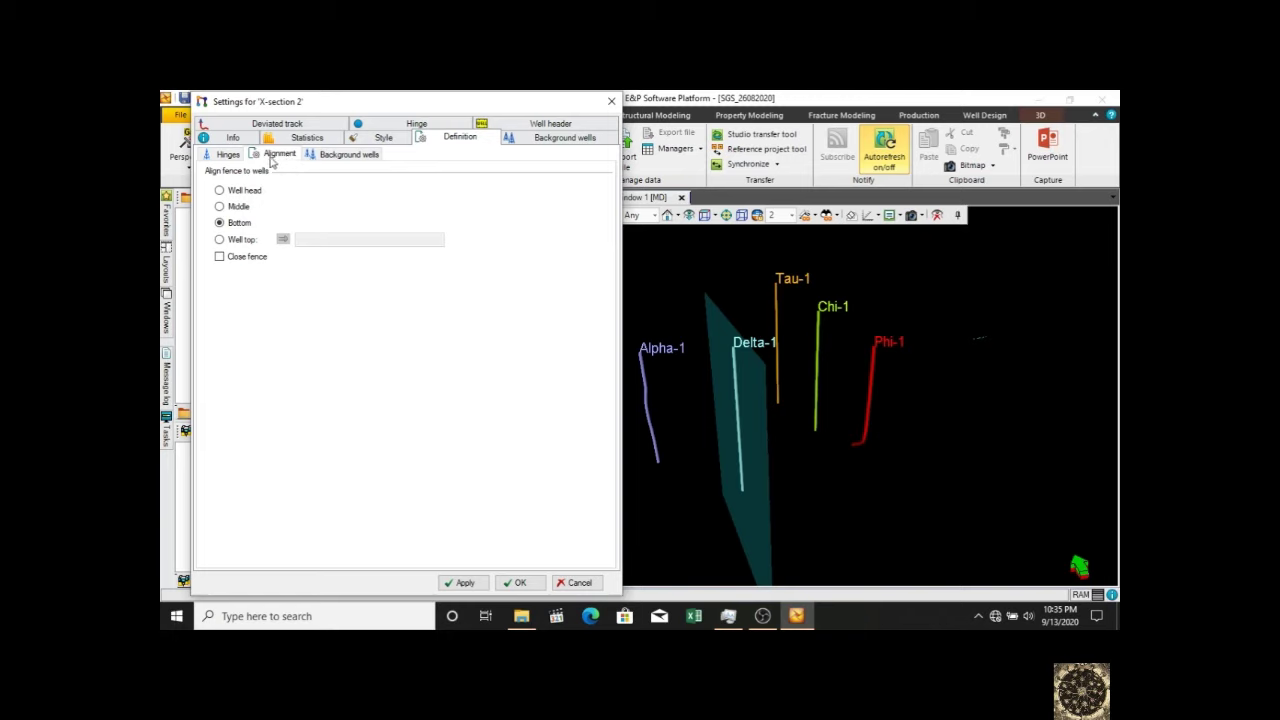
{"action": "left_click", "coordinate": [308, 138]}
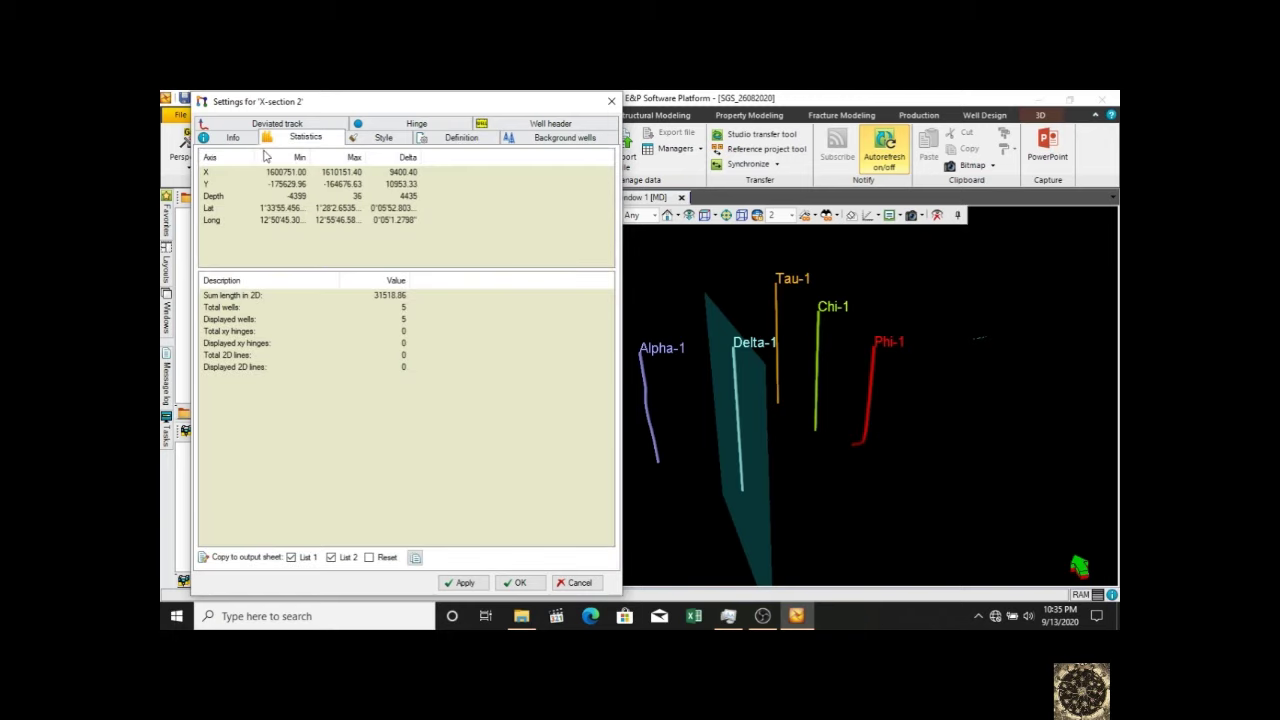
{"action": "left_click", "coordinate": [234, 138]}
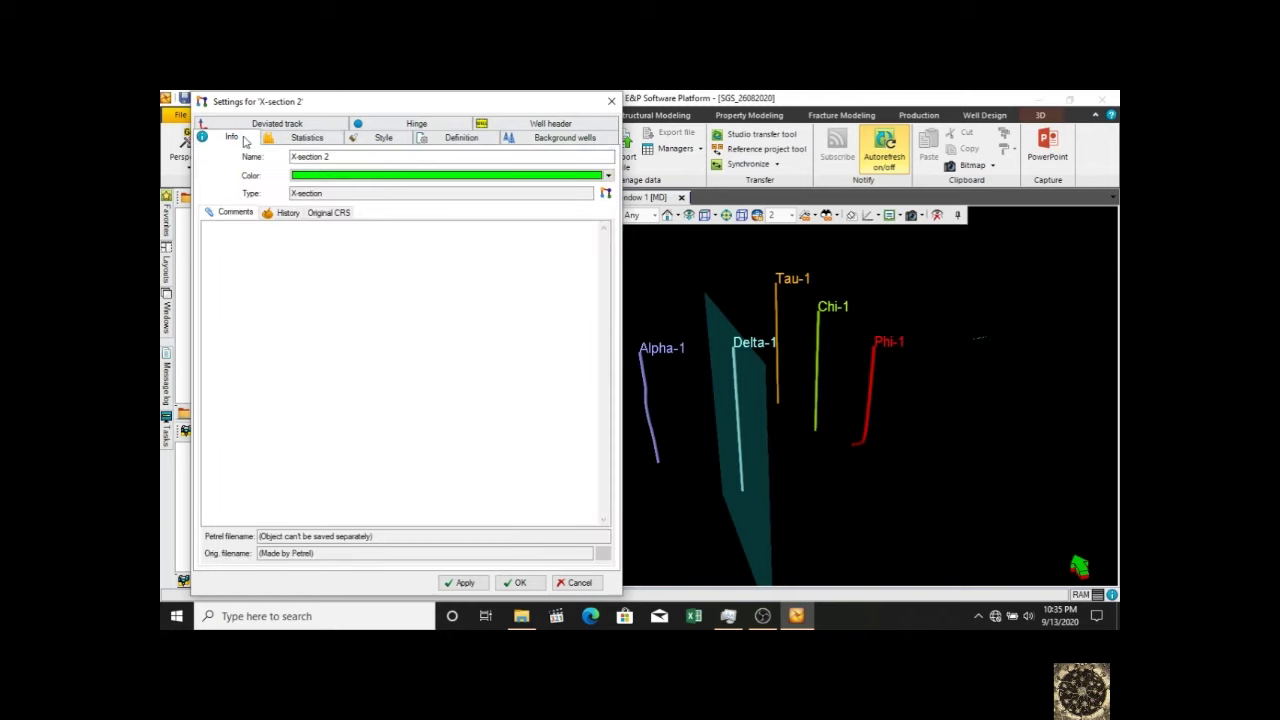
{"action": "left_click", "coordinate": [392, 139]}
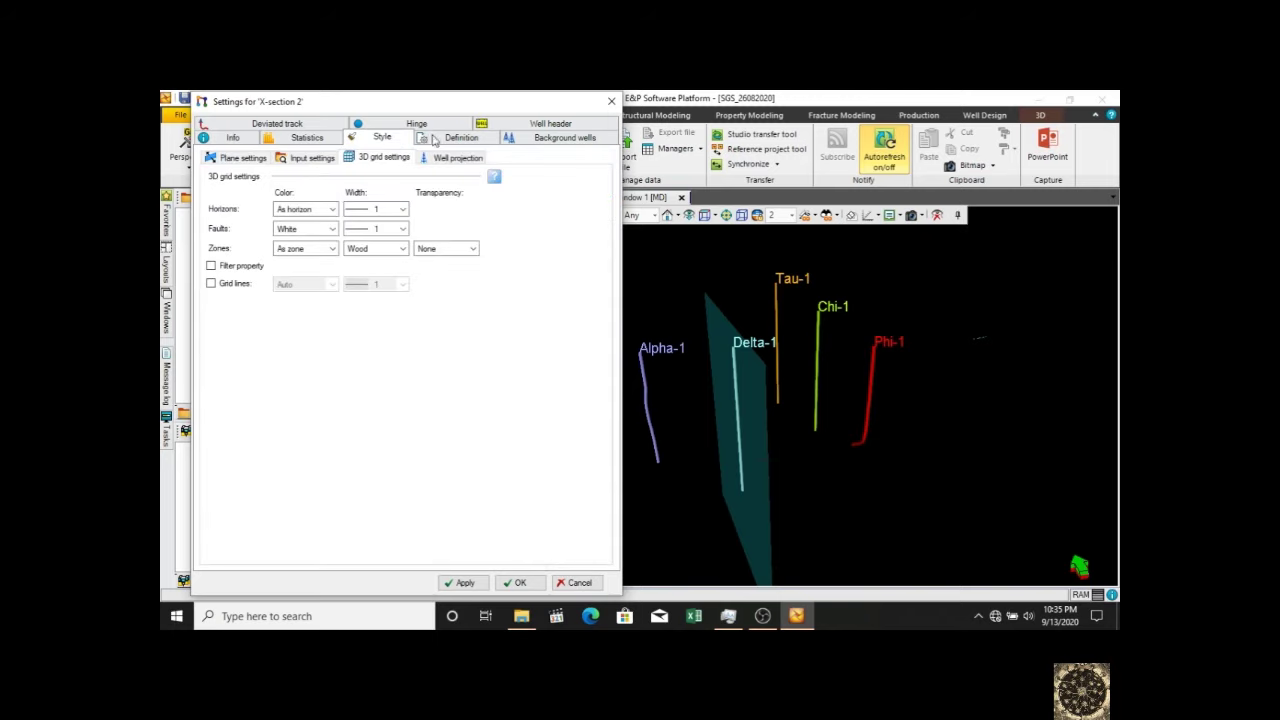
{"action": "left_click", "coordinate": [443, 140]}
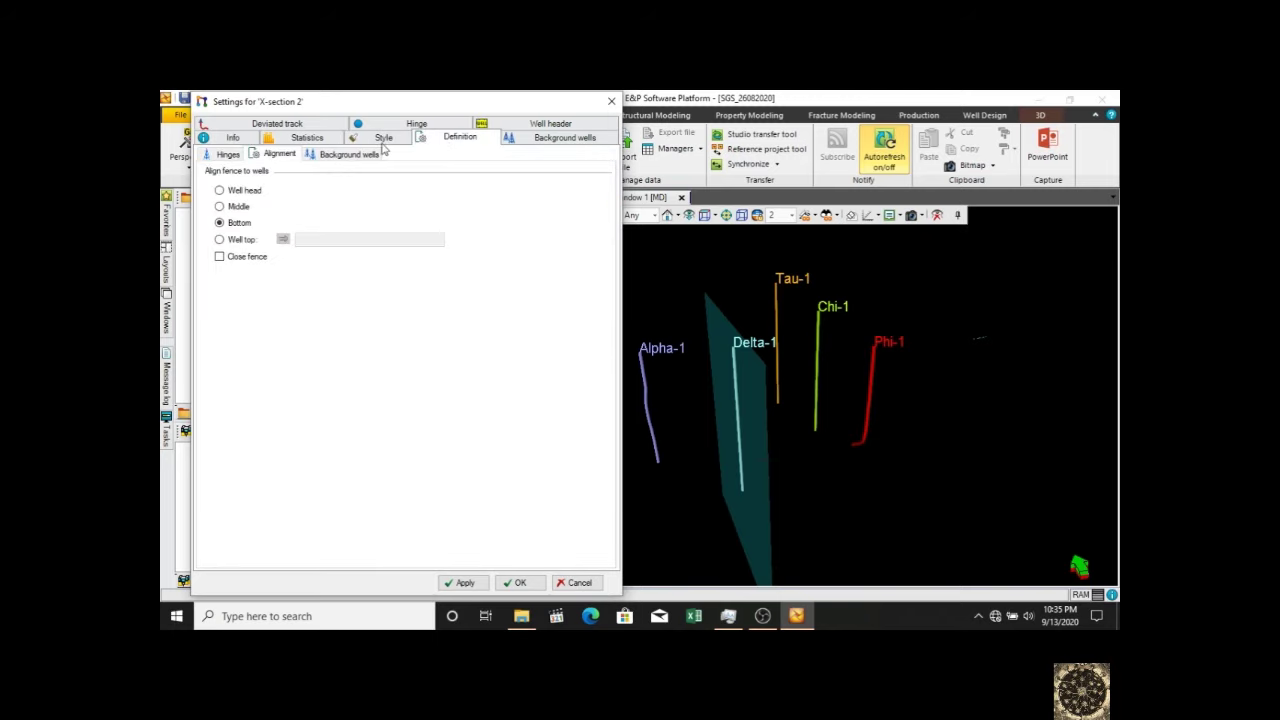
{"action": "left_click", "coordinate": [345, 155]}
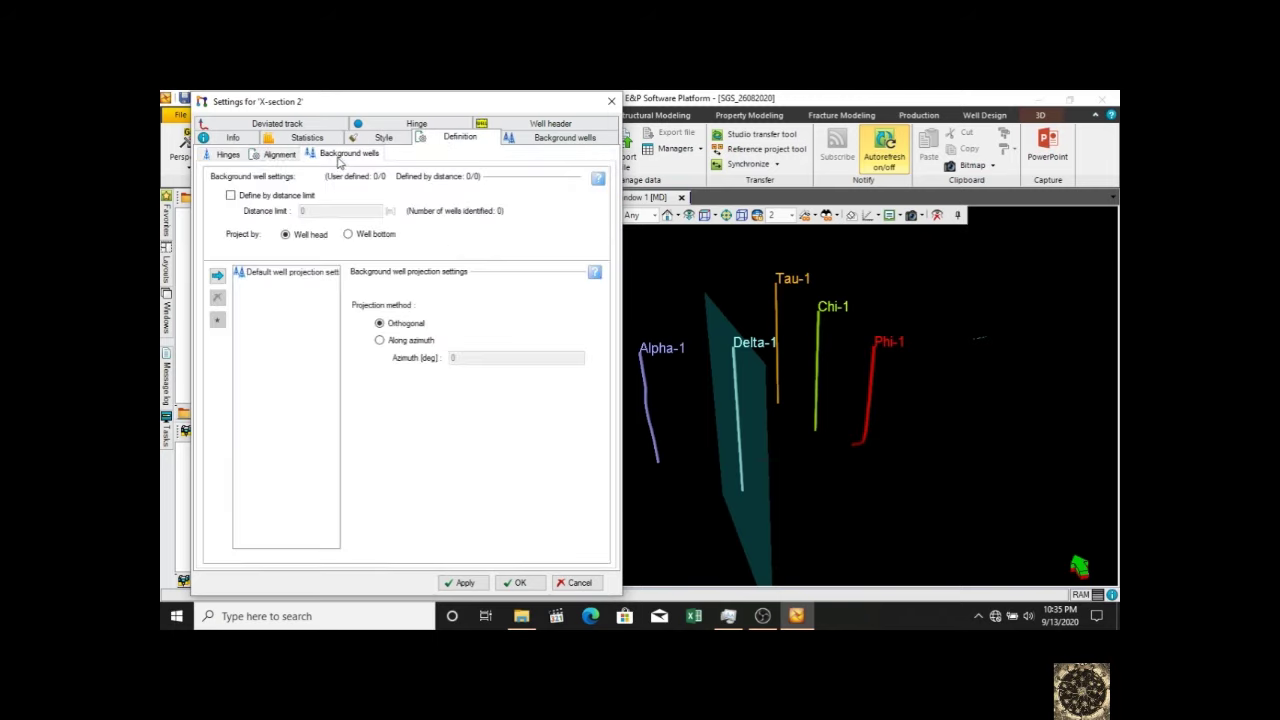
{"action": "left_click", "coordinate": [257, 154]}
{"action": "left_click", "coordinate": [226, 155]}
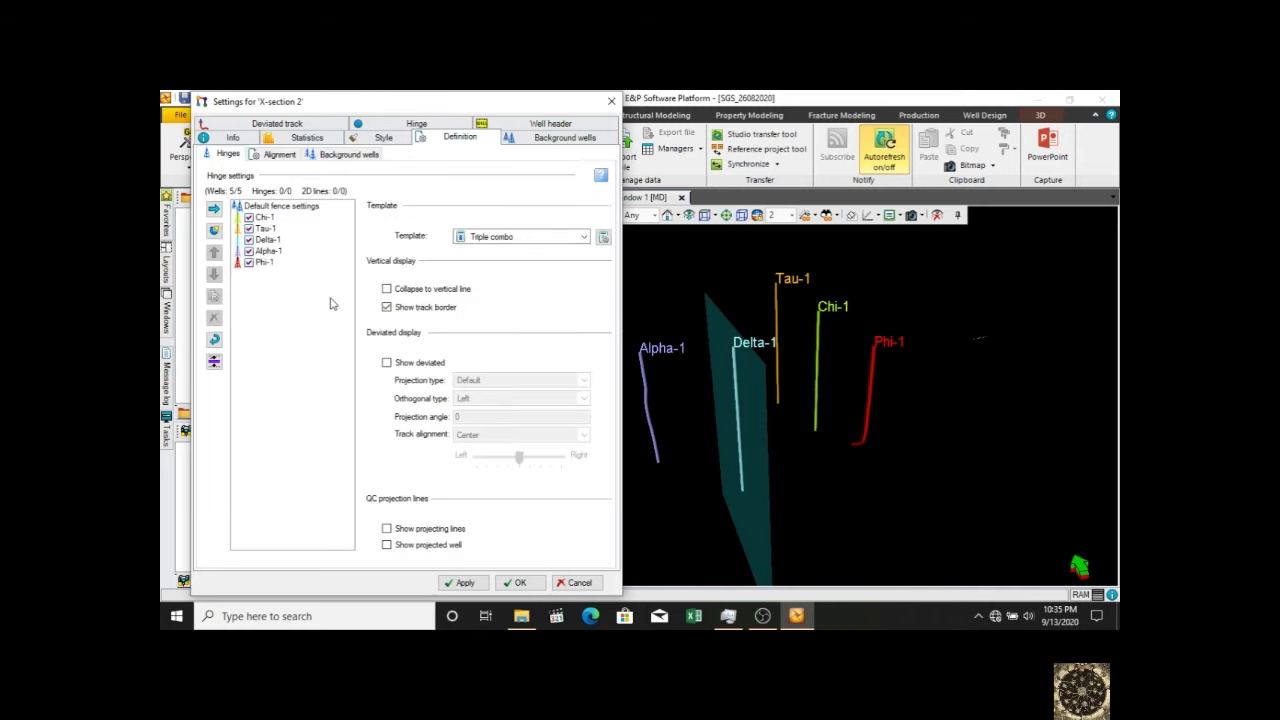
{"action": "left_click", "coordinate": [333, 303]}
{"action": "left_click", "coordinate": [260, 218]}
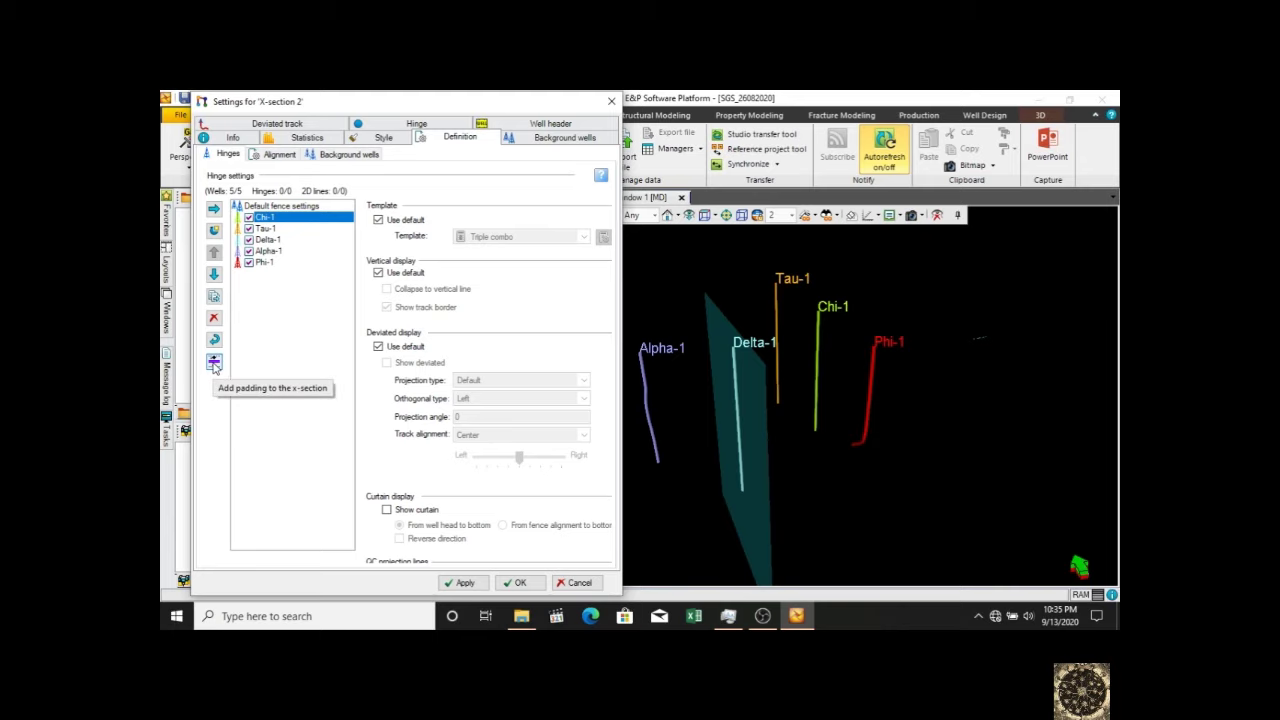
{"action": "left_click", "coordinate": [386, 138]}
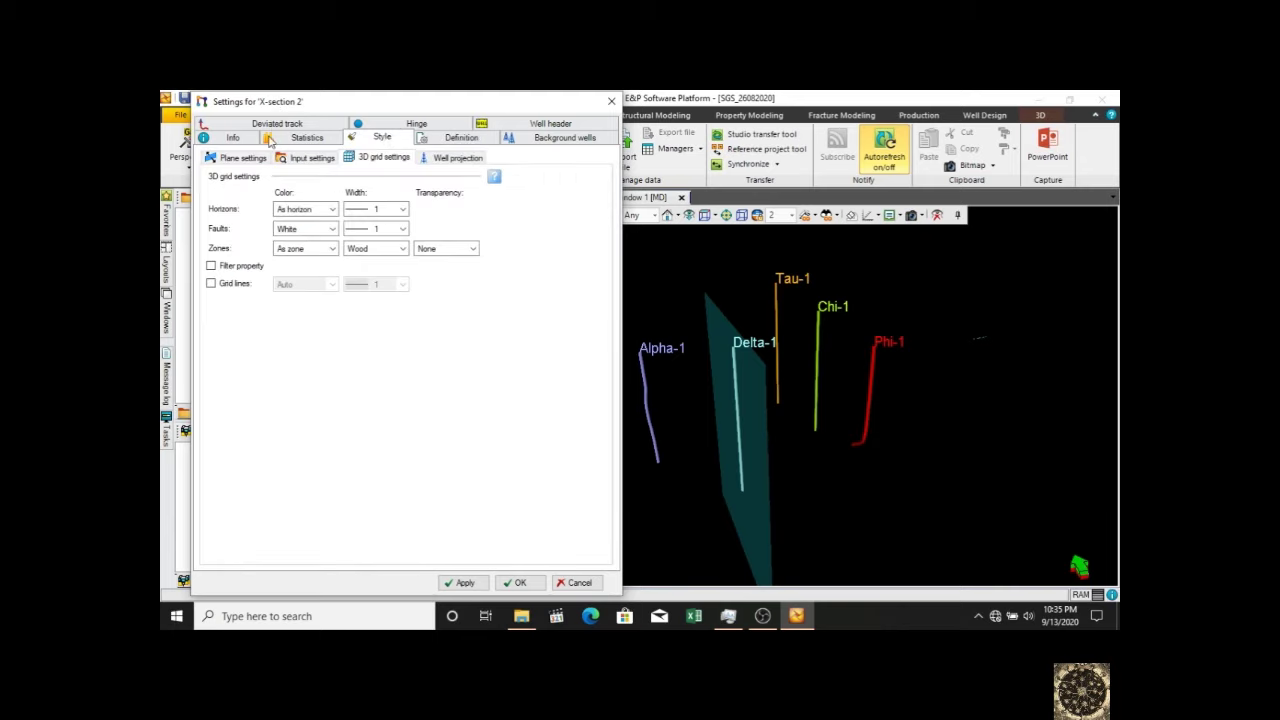
{"action": "left_click", "coordinate": [222, 137]}
{"action": "left_click", "coordinate": [309, 137]}
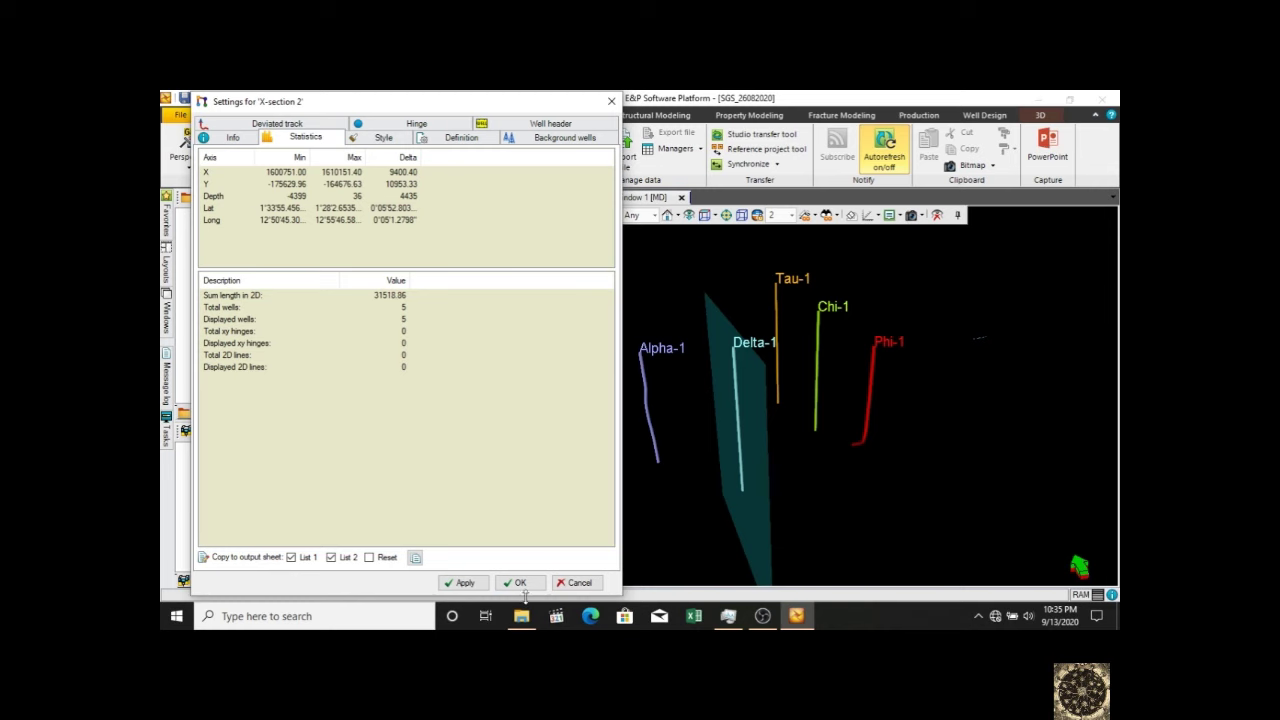
- Close X-section 2's settings without changes and set Well section window 1's vertical scale to 10000
{"action": "left_click", "coordinate": [578, 583]}
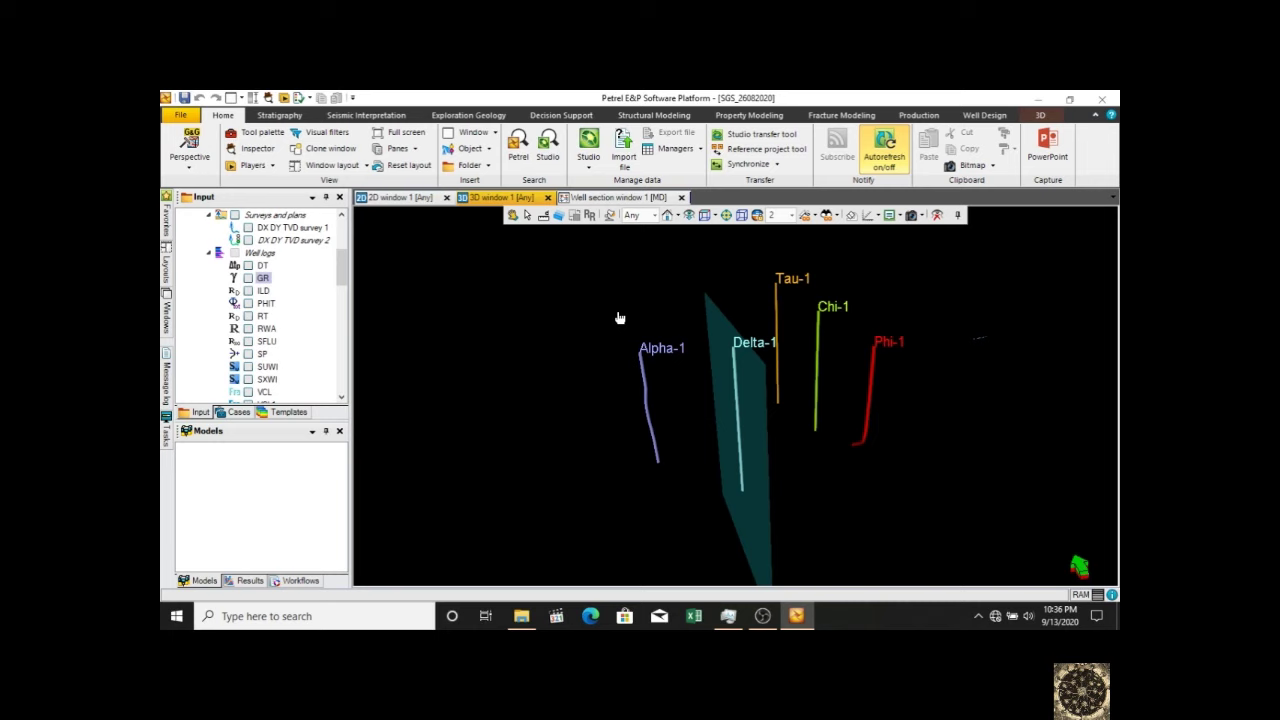
{"action": "left_click", "coordinate": [631, 196]}
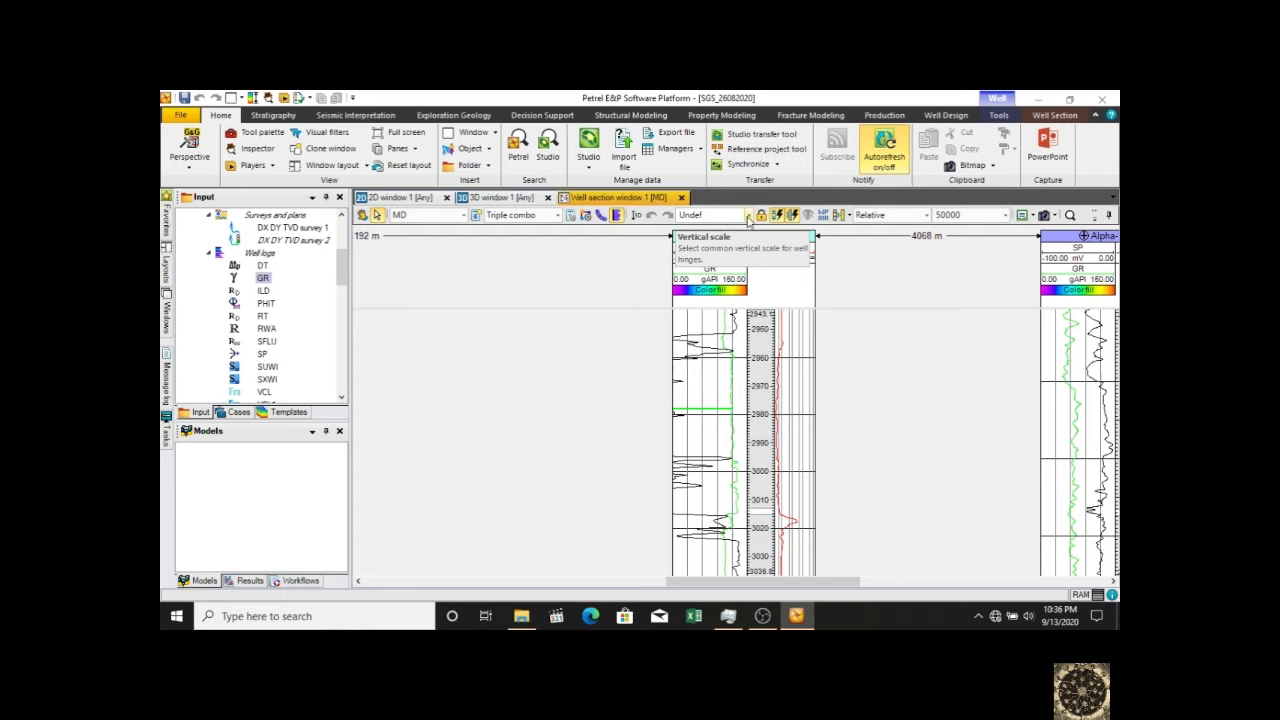
{"action": "left_click", "coordinate": [748, 216]}
{"action": "left_click_drag", "start_coordinate": [748, 285], "coordinate": [746, 340]}
{"action": "left_click", "coordinate": [718, 340]}
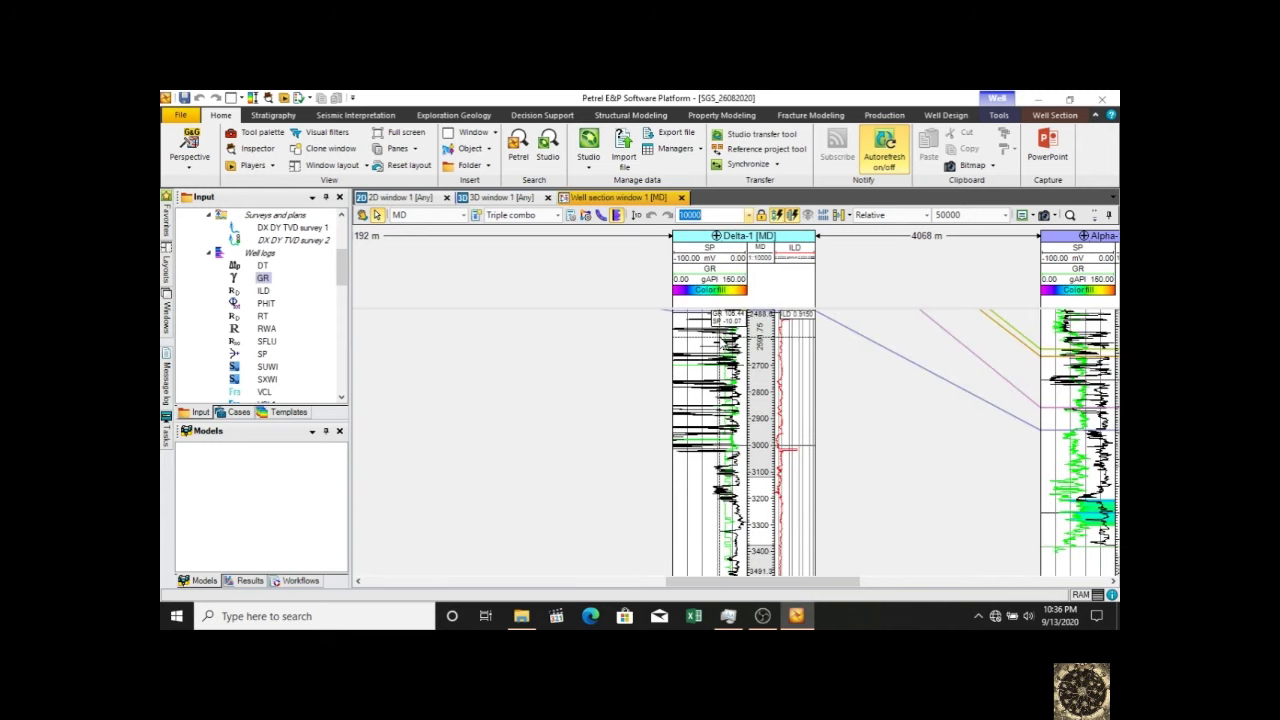
- Set the vertical scale of the well section to 500 and examine Delta-1's logs down the hole
{"action": "left_click", "coordinate": [752, 216]}
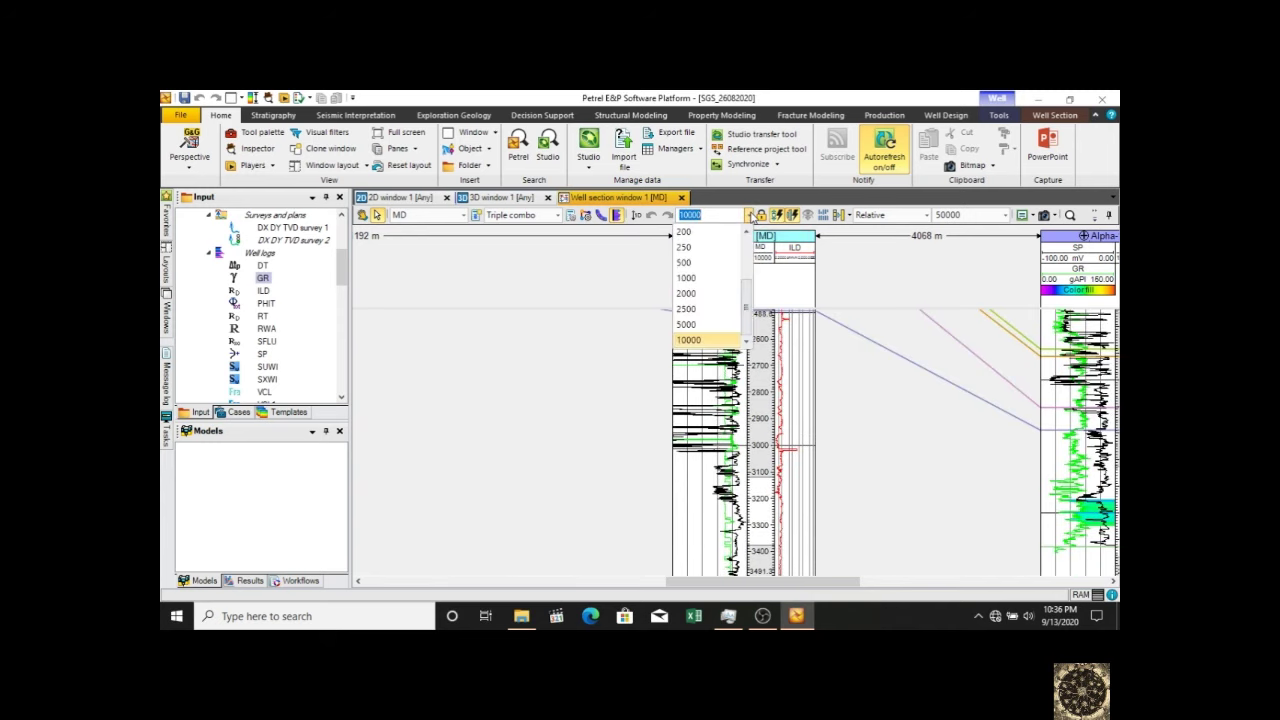
{"action": "left_click", "coordinate": [700, 258]}
{"action": "scroll", "coordinate": [820, 512], "scroll_direction": "down", "scroll_amount": 5}
{"action": "scroll", "coordinate": [820, 512], "scroll_direction": "down", "scroll_amount": 8}
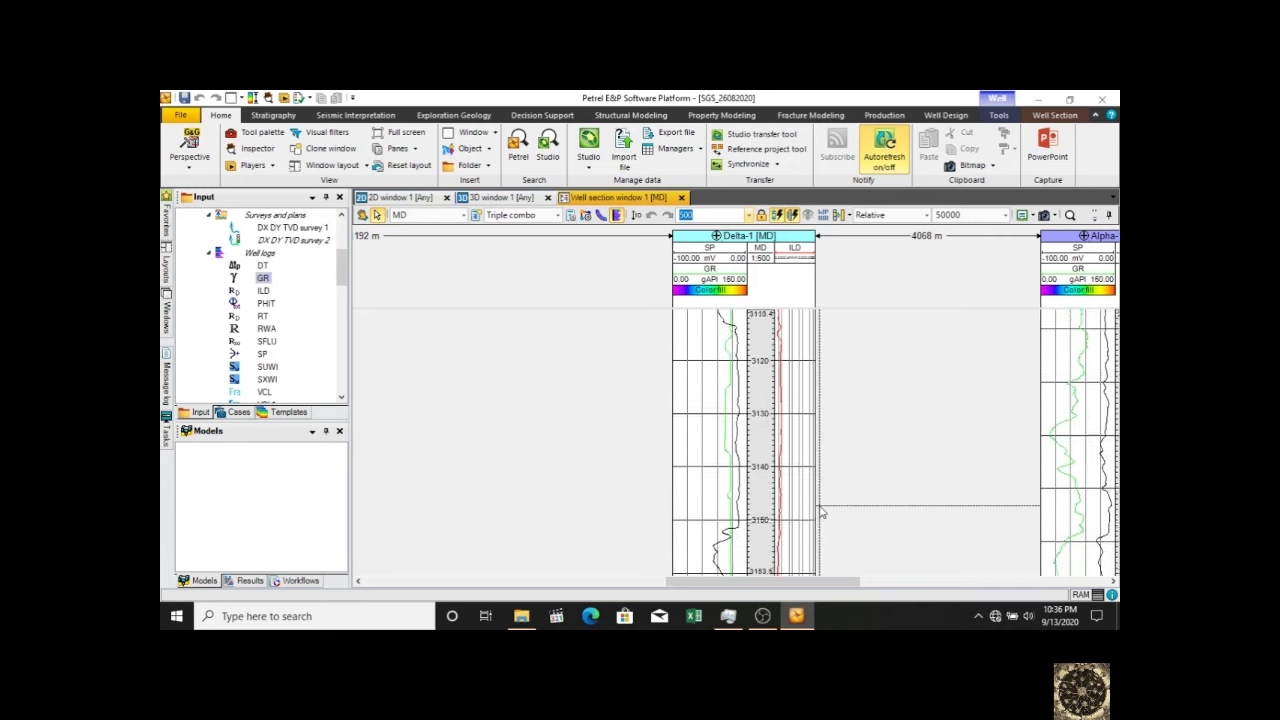
{"action": "scroll", "coordinate": [820, 512], "scroll_direction": "down", "scroll_amount": 5}
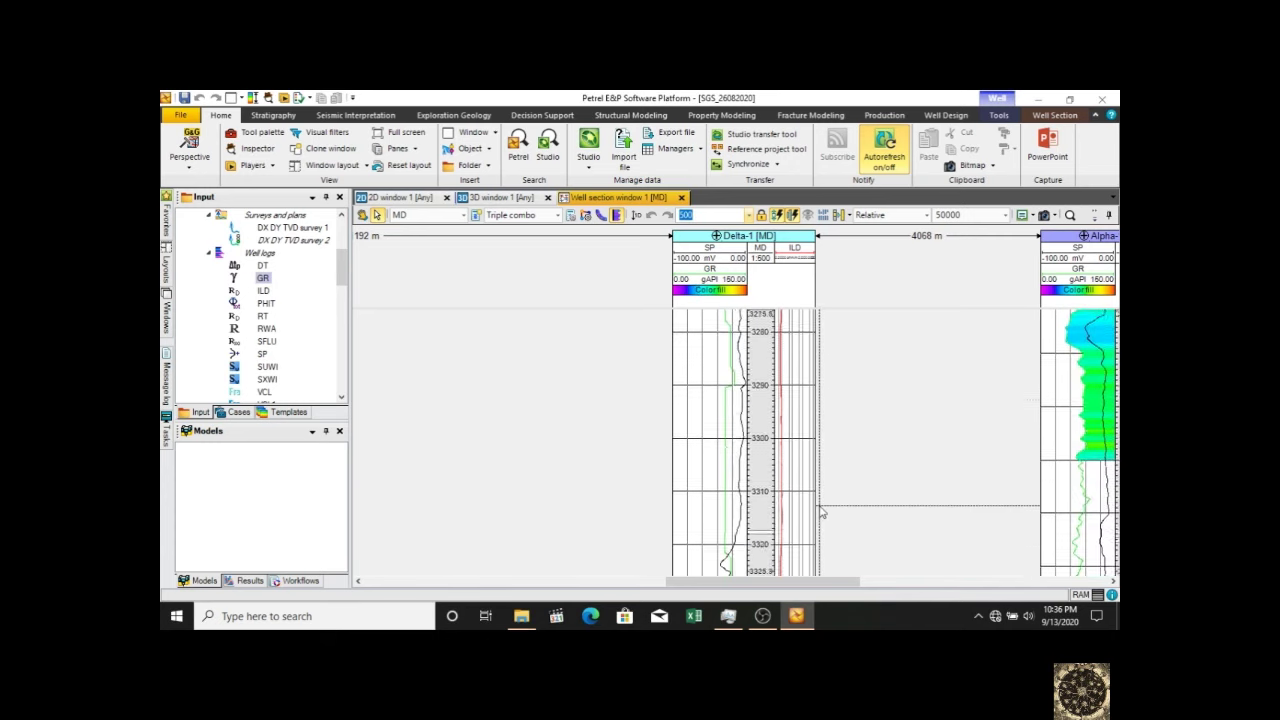
{"action": "scroll", "coordinate": [820, 512], "scroll_direction": "up", "scroll_amount": 3}
- Try out the vertical scale lock and compress Delta-1's depth scale to show a longer log interval
{"action": "left_click", "coordinate": [758, 222]}
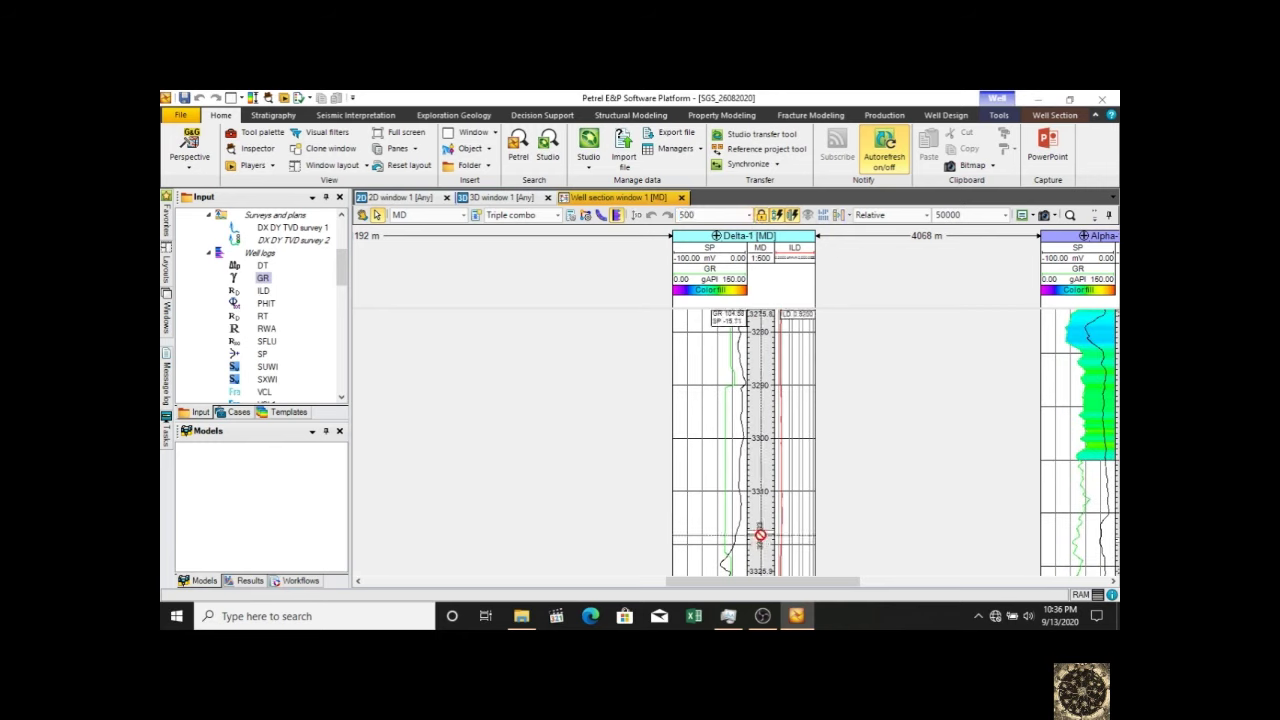
{"action": "scroll", "coordinate": [760, 533], "scroll_direction": "down", "scroll_amount": 3}
{"action": "scroll", "coordinate": [760, 535], "scroll_direction": "down", "scroll_amount": 6}
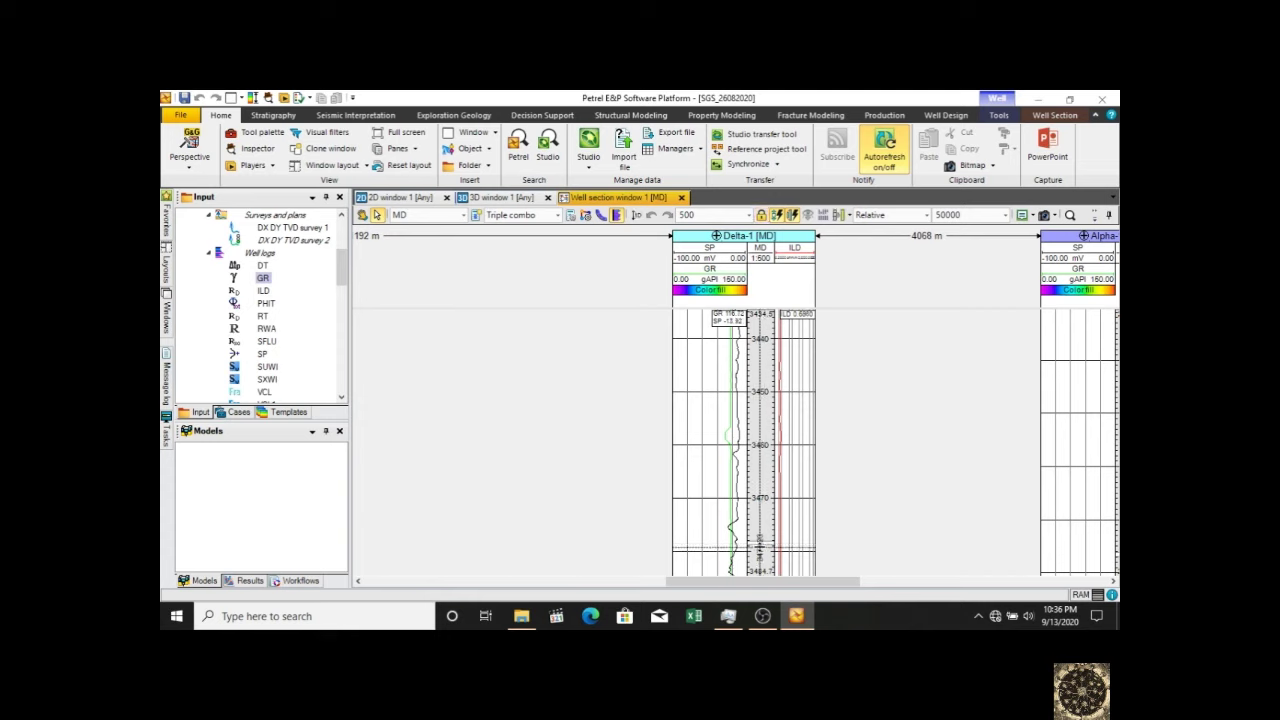
{"action": "scroll", "coordinate": [760, 545], "scroll_direction": "down", "scroll_amount": 10}
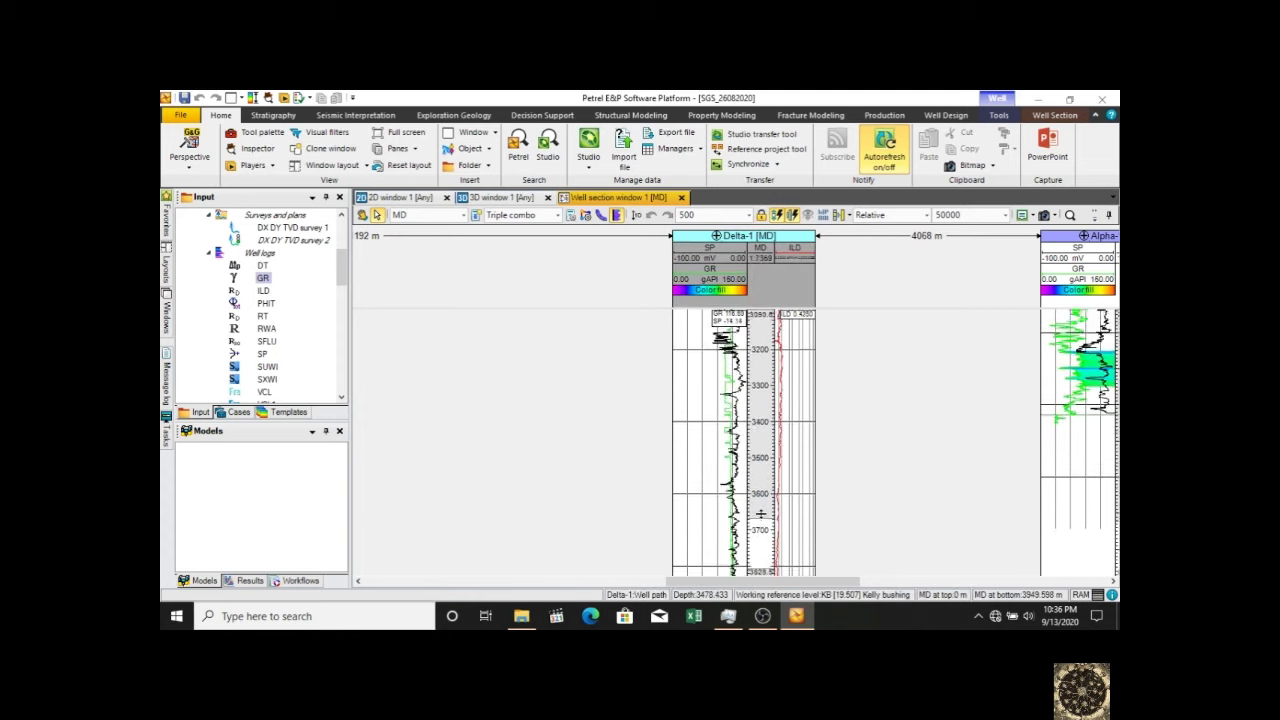
{"action": "scroll", "coordinate": [762, 499], "scroll_direction": "down", "scroll_amount": 4}
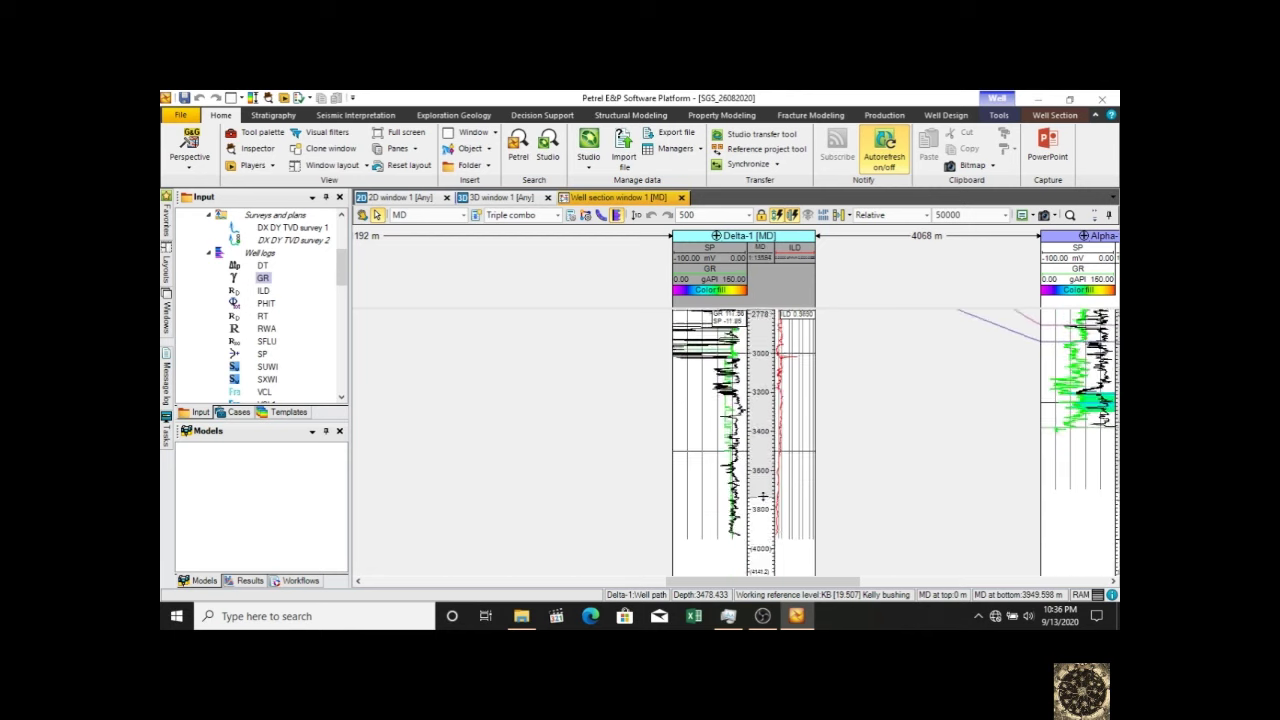
- Shift Delta-1 on its own, turn on synchronized scrolling and test moving all wells together
{"action": "scroll", "coordinate": [762, 491], "scroll_direction": "up", "scroll_amount": 5}
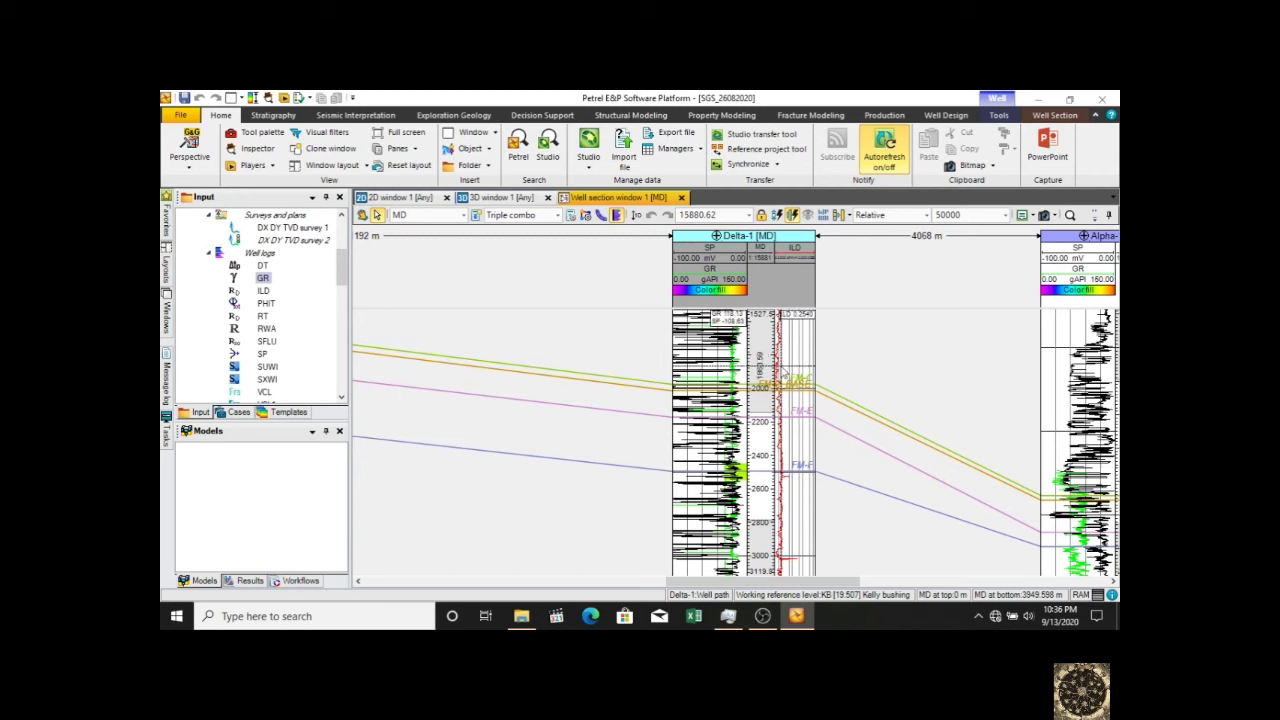
{"action": "scroll", "coordinate": [785, 373], "scroll_direction": "up", "scroll_amount": 3}
{"action": "scroll", "coordinate": [785, 372], "scroll_direction": "down", "scroll_amount": 4}
{"action": "scroll", "coordinate": [785, 372], "scroll_direction": "up", "scroll_amount": 4}
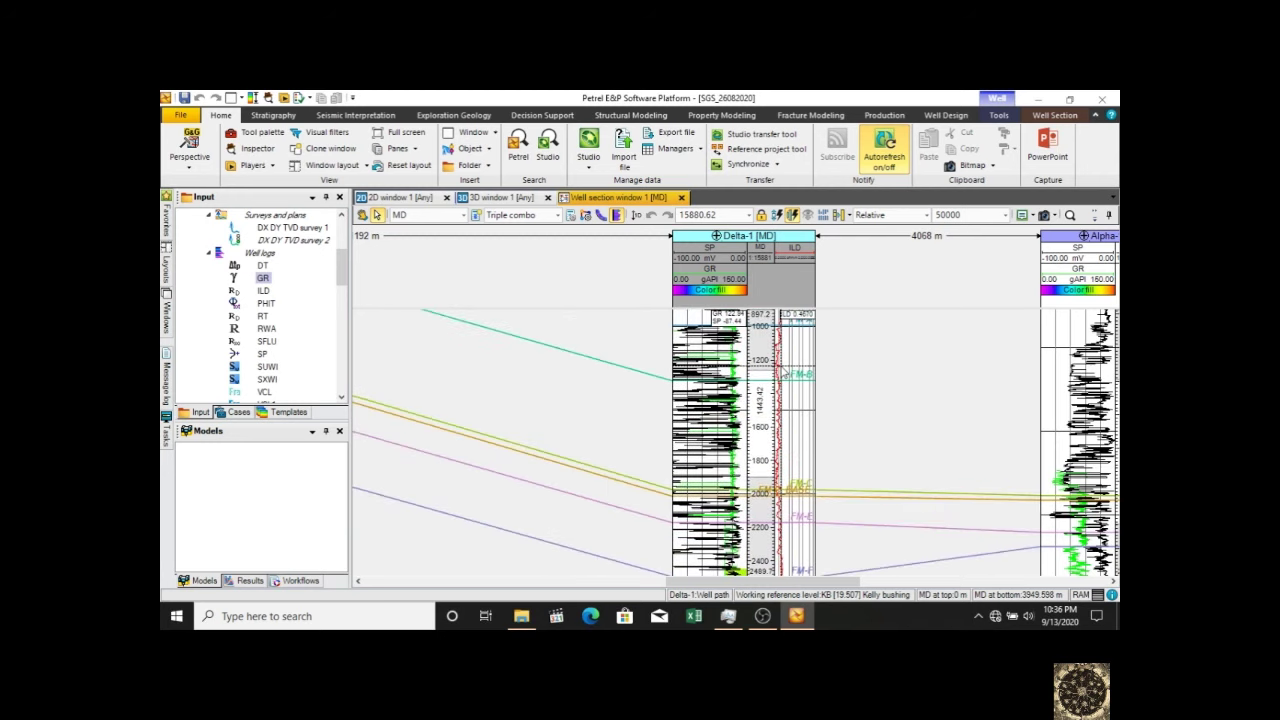
{"action": "left_click", "coordinate": [777, 215]}
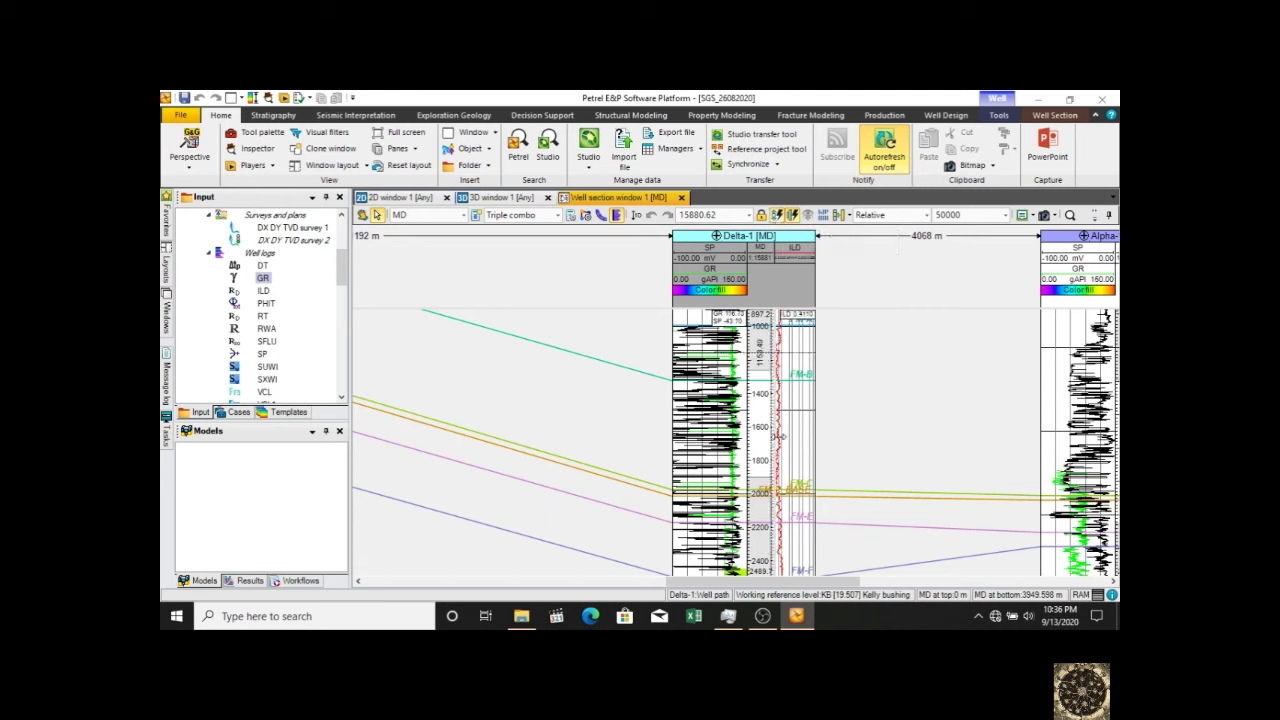
{"action": "scroll", "coordinate": [800, 455], "scroll_direction": "down", "scroll_amount": 2}
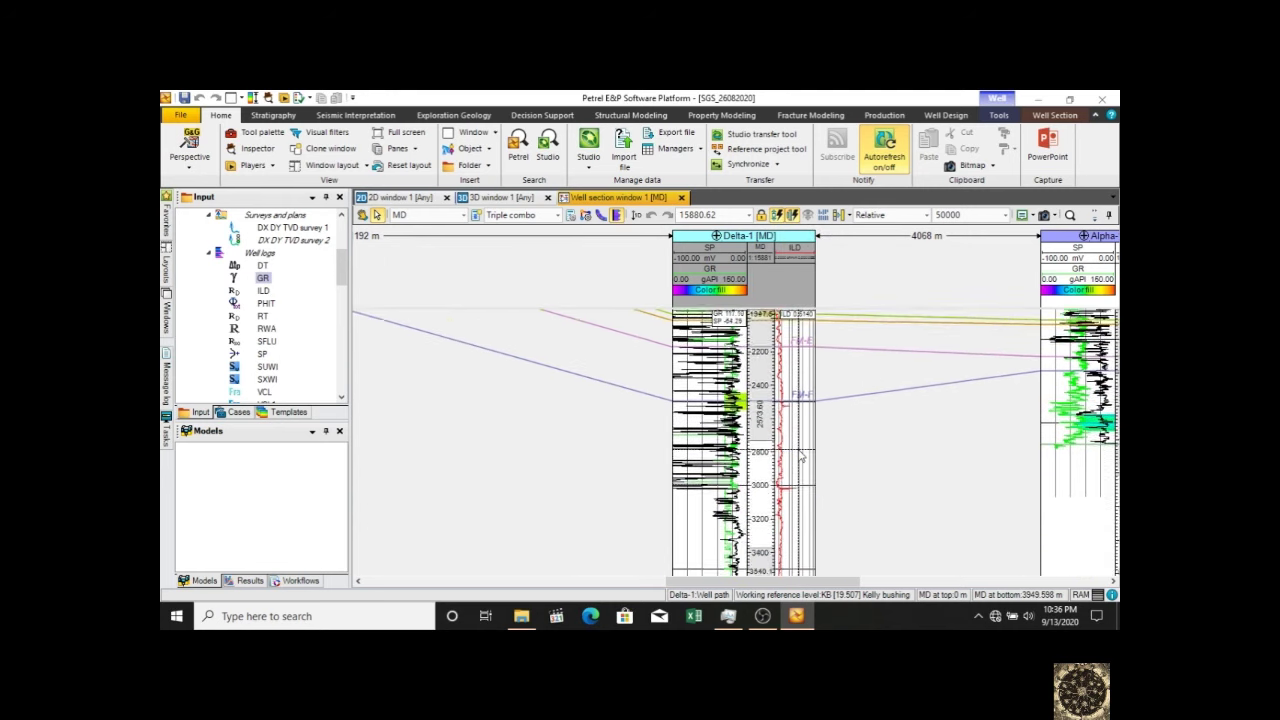
{"action": "scroll", "coordinate": [800, 455], "scroll_direction": "up", "scroll_amount": 3}
{"action": "scroll", "coordinate": [800, 455], "scroll_direction": "down", "scroll_amount": 1}
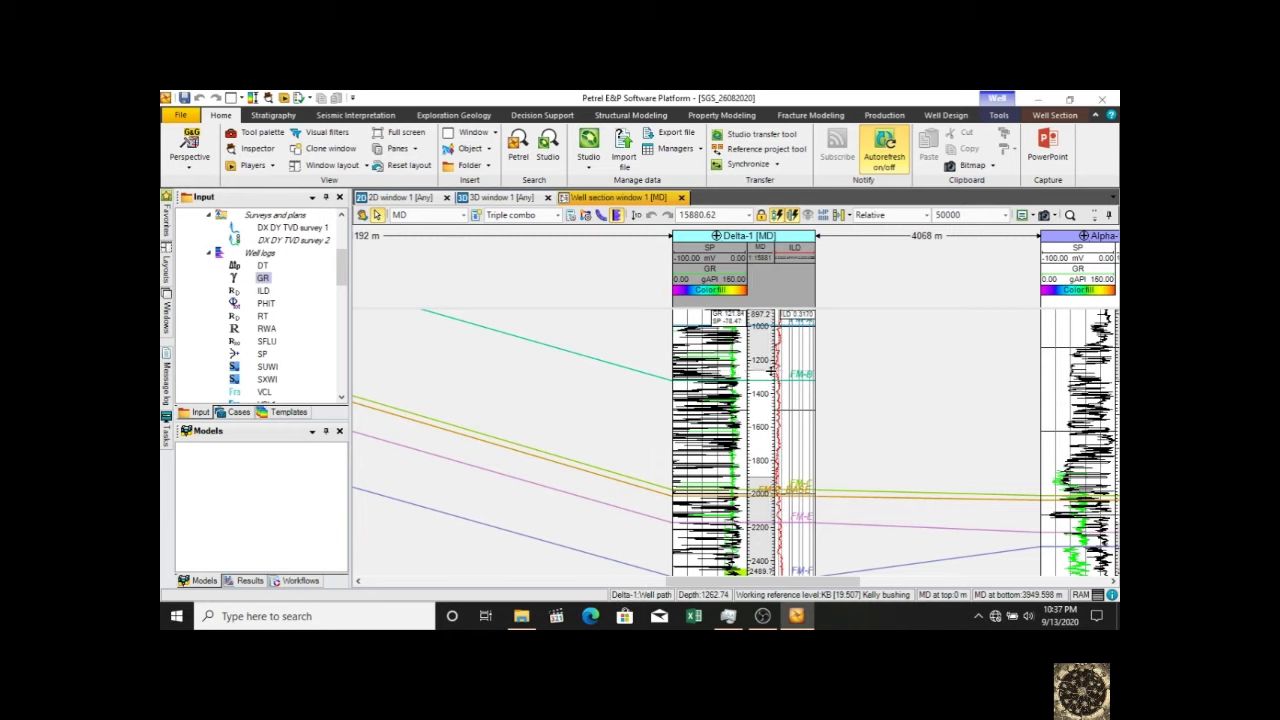
- Rescale the wells together, try rescaling Delta-1 alone with synchronized zooming off, and restore the synchronization
{"action": "scroll", "coordinate": [772, 380], "scroll_direction": "up", "scroll_amount": 5}
{"action": "scroll", "coordinate": [772, 398], "scroll_direction": "up", "scroll_amount": 1}
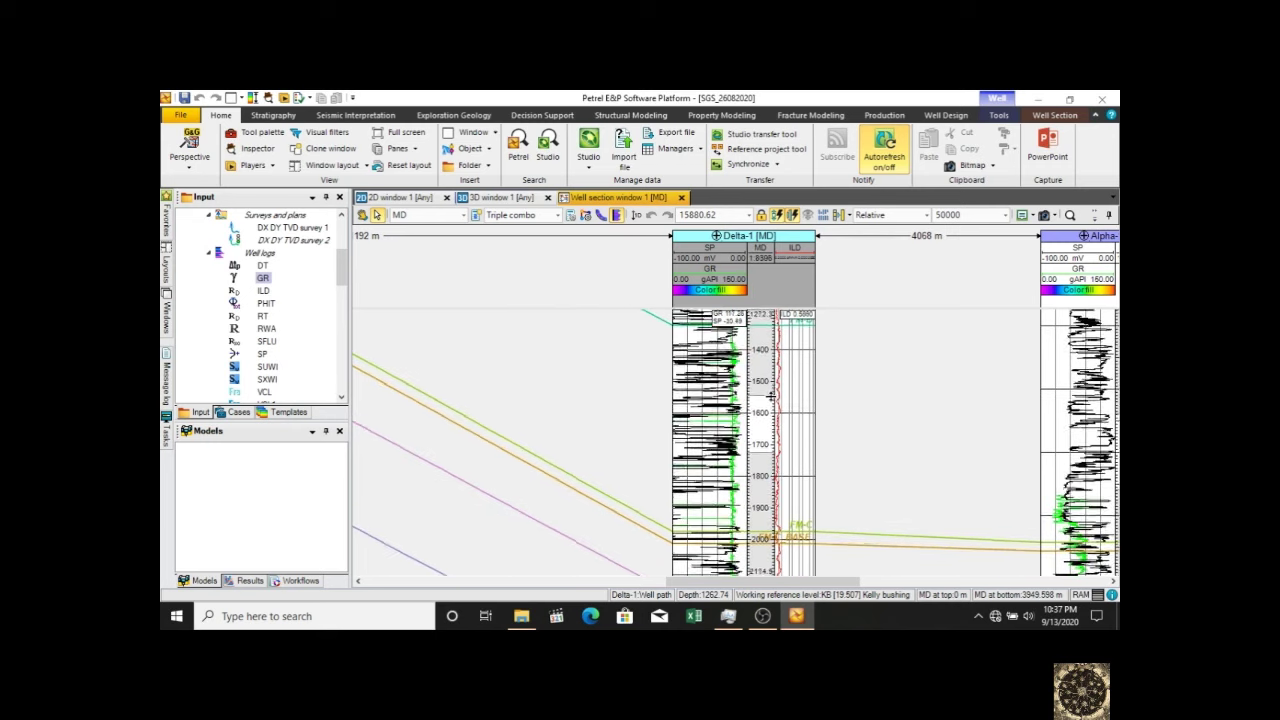
{"action": "scroll", "coordinate": [772, 398], "scroll_direction": "down", "scroll_amount": 3}
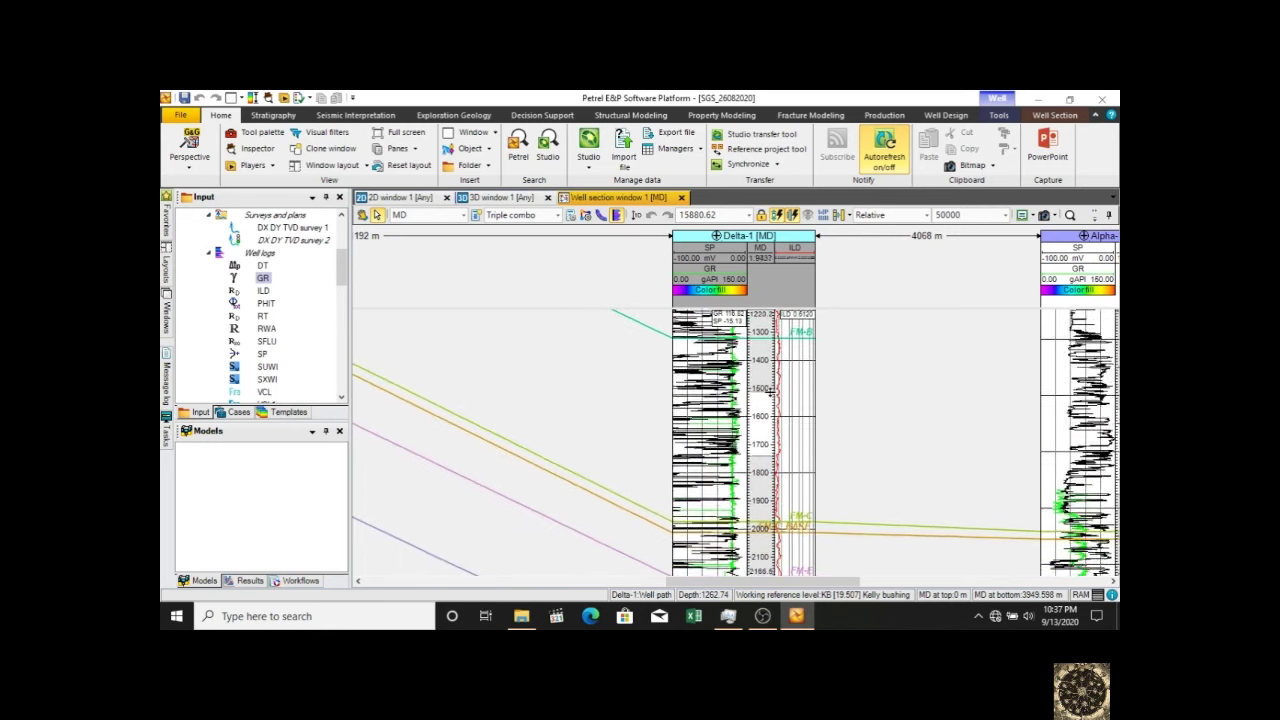
{"action": "left_click", "coordinate": [795, 216]}
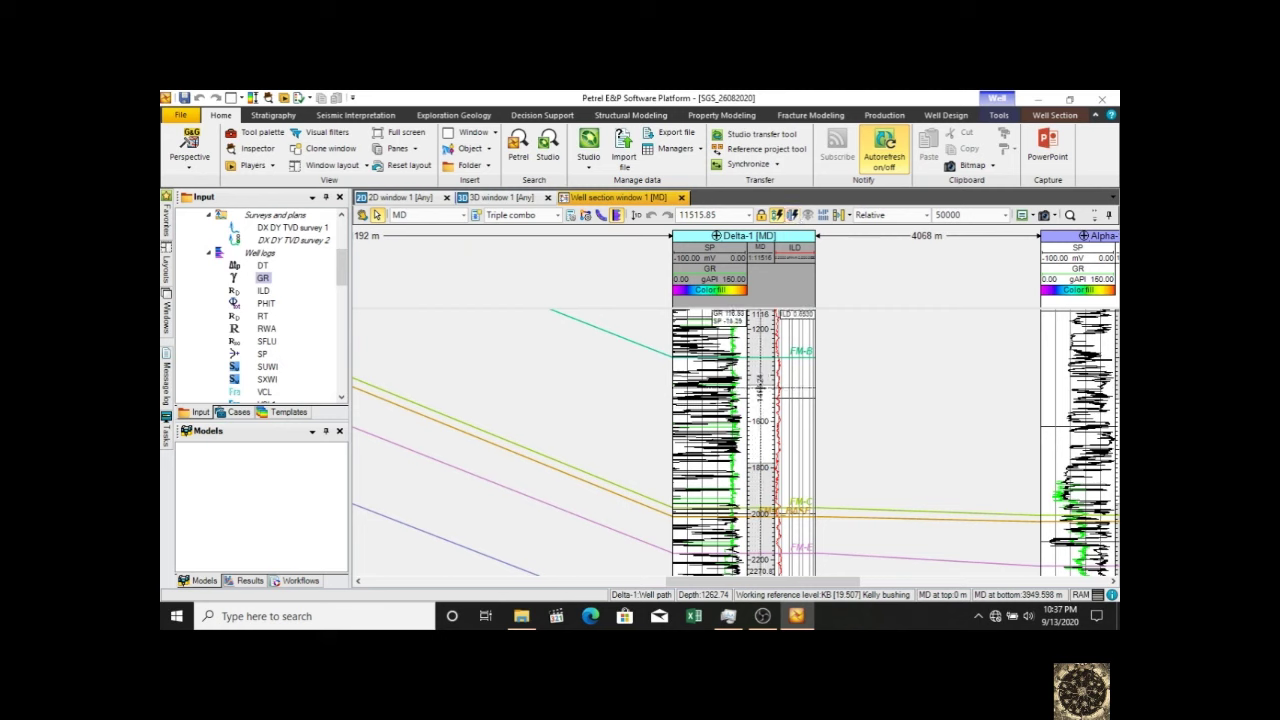
{"action": "scroll", "coordinate": [760, 400], "scroll_direction": "up", "scroll_amount": 8}
{"action": "scroll", "coordinate": [760, 411], "scroll_direction": "down", "scroll_amount": 5}
{"action": "scroll", "coordinate": [760, 412], "scroll_direction": "up", "scroll_amount": 3}
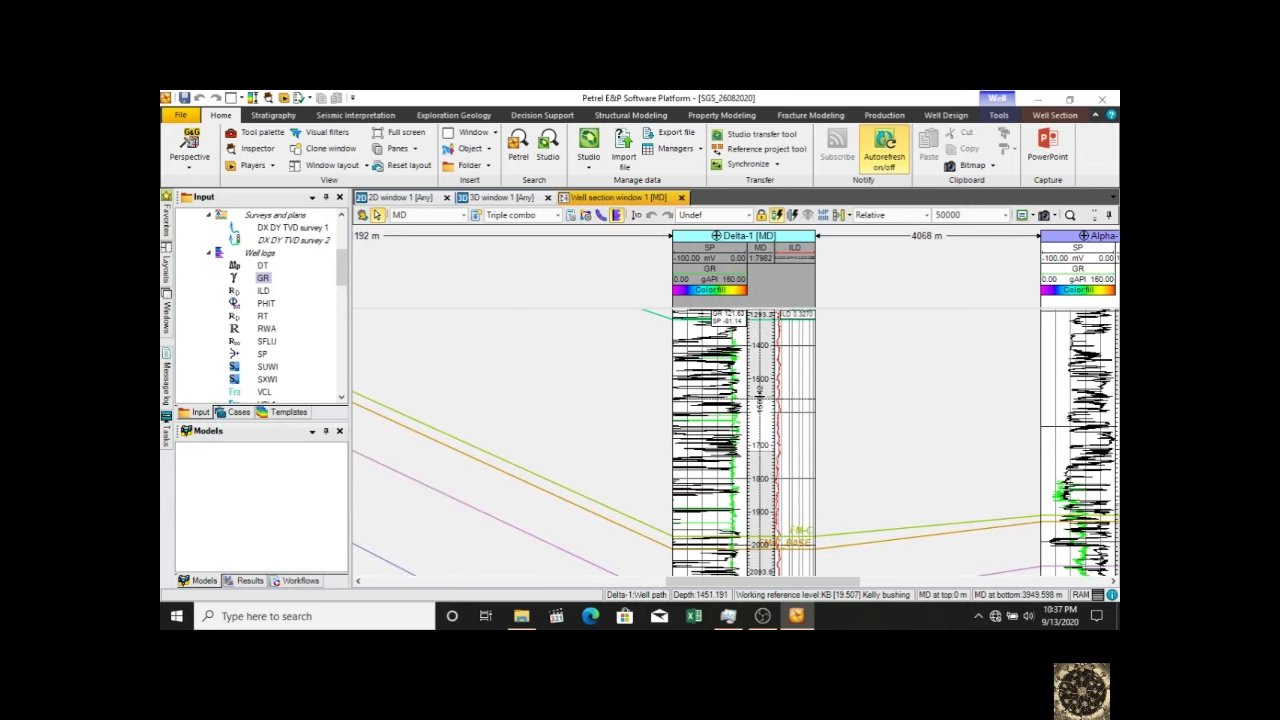
{"action": "left_click", "coordinate": [793, 218]}
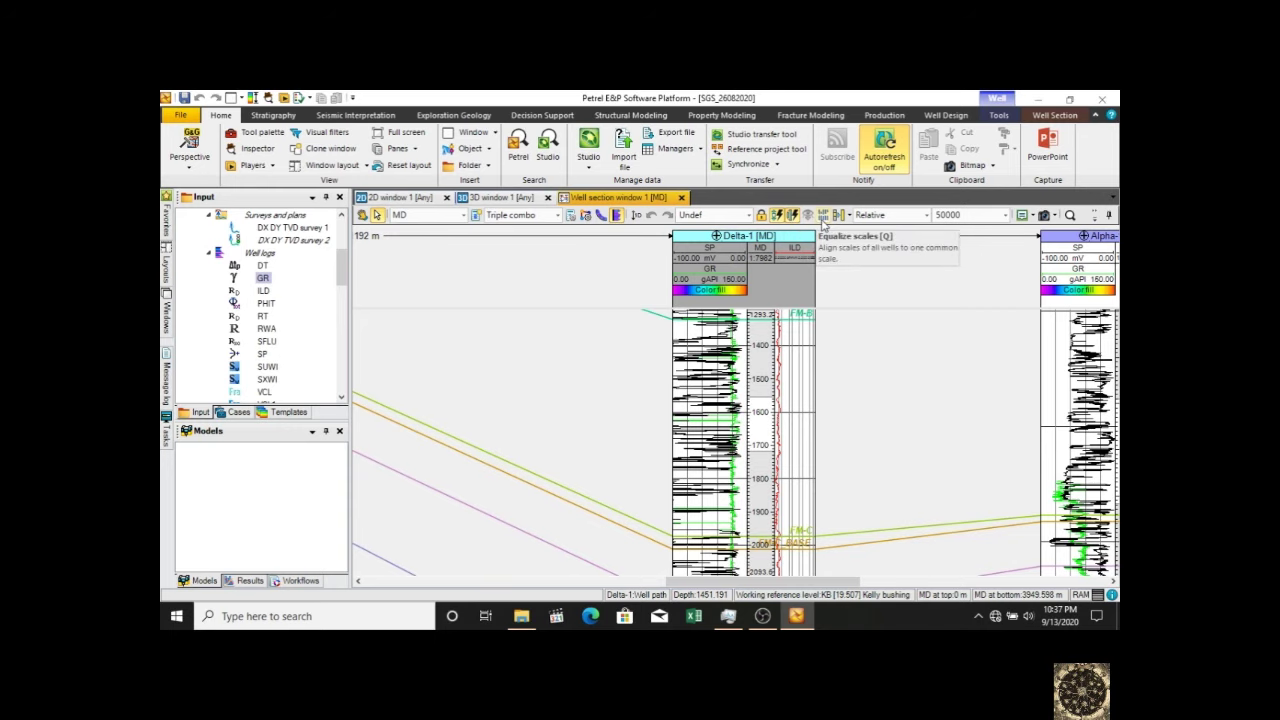
- Equalize the vertical scales of all wells and fit the entire length of every well in the section
{"action": "left_click", "coordinate": [823, 216]}
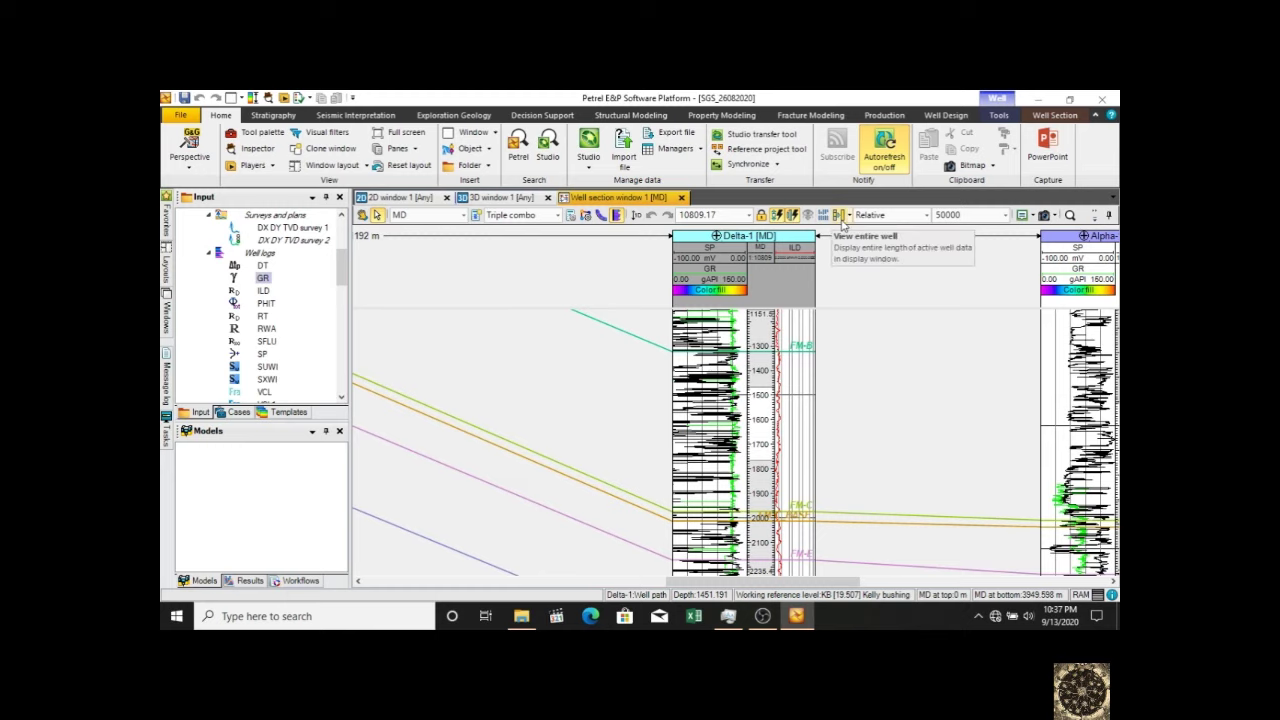
{"action": "left_click", "coordinate": [842, 222]}
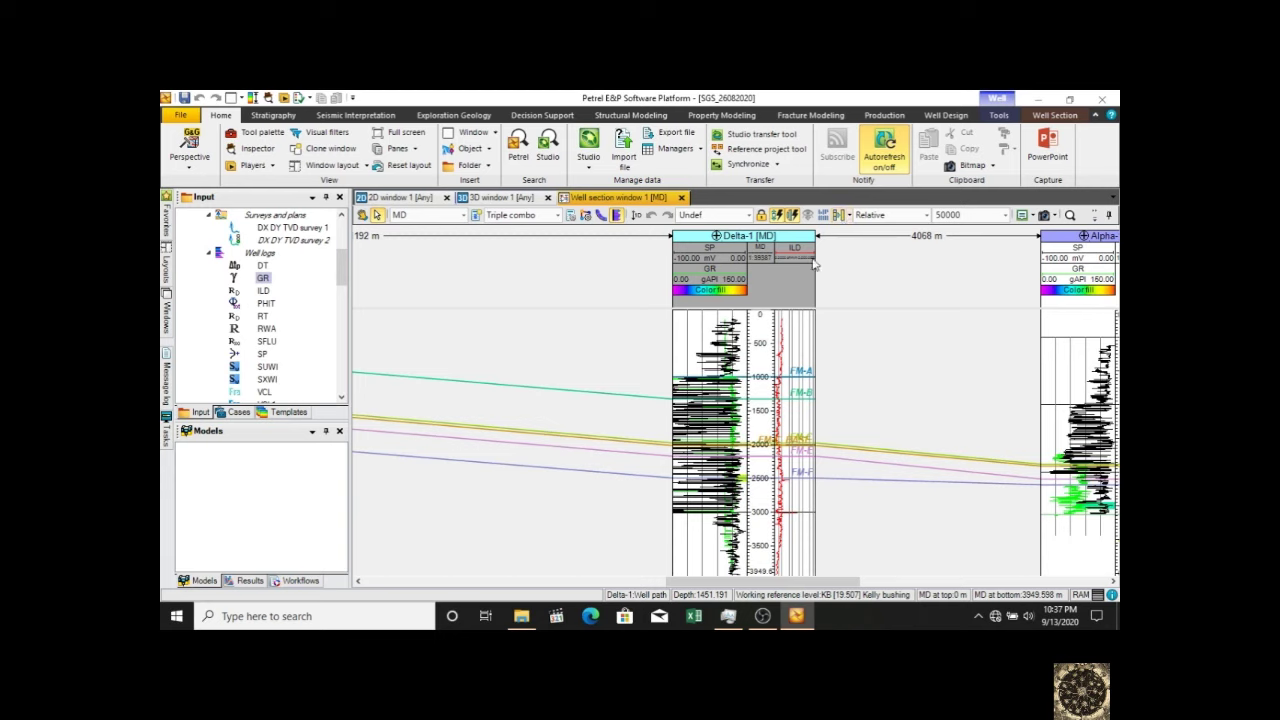
{"action": "left_click", "coordinate": [847, 216]}
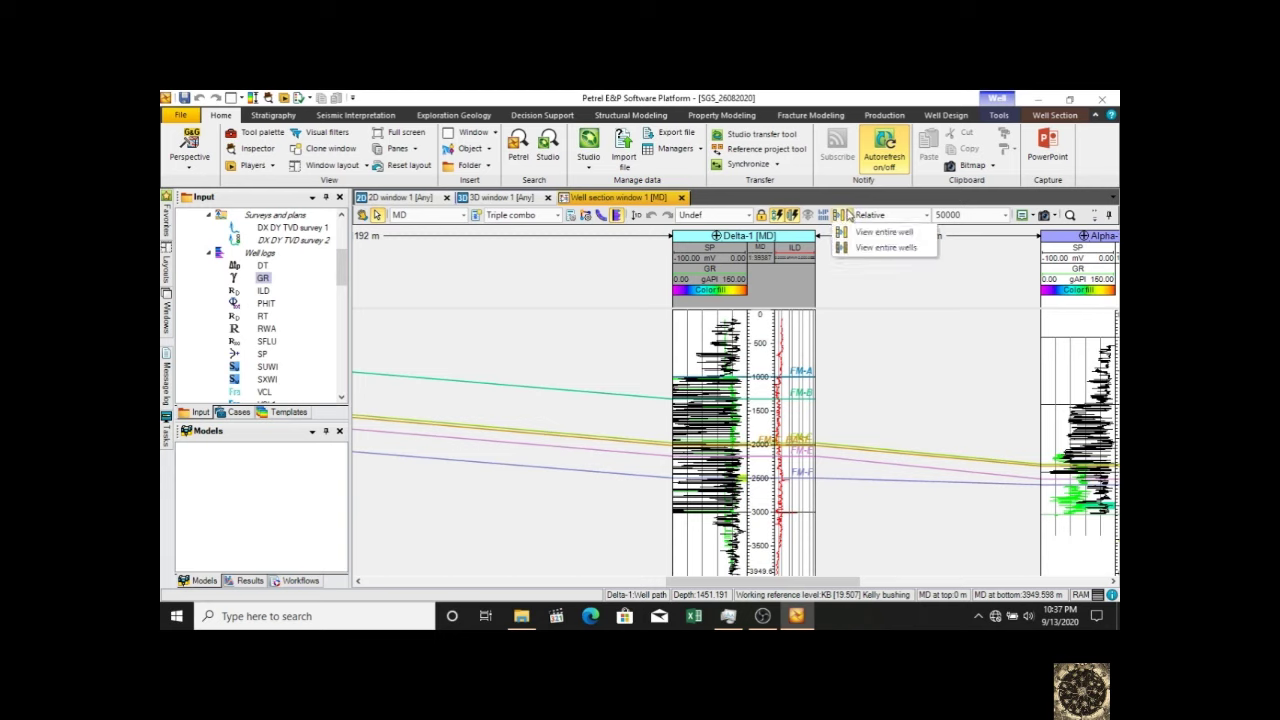
{"action": "left_click", "coordinate": [885, 247]}
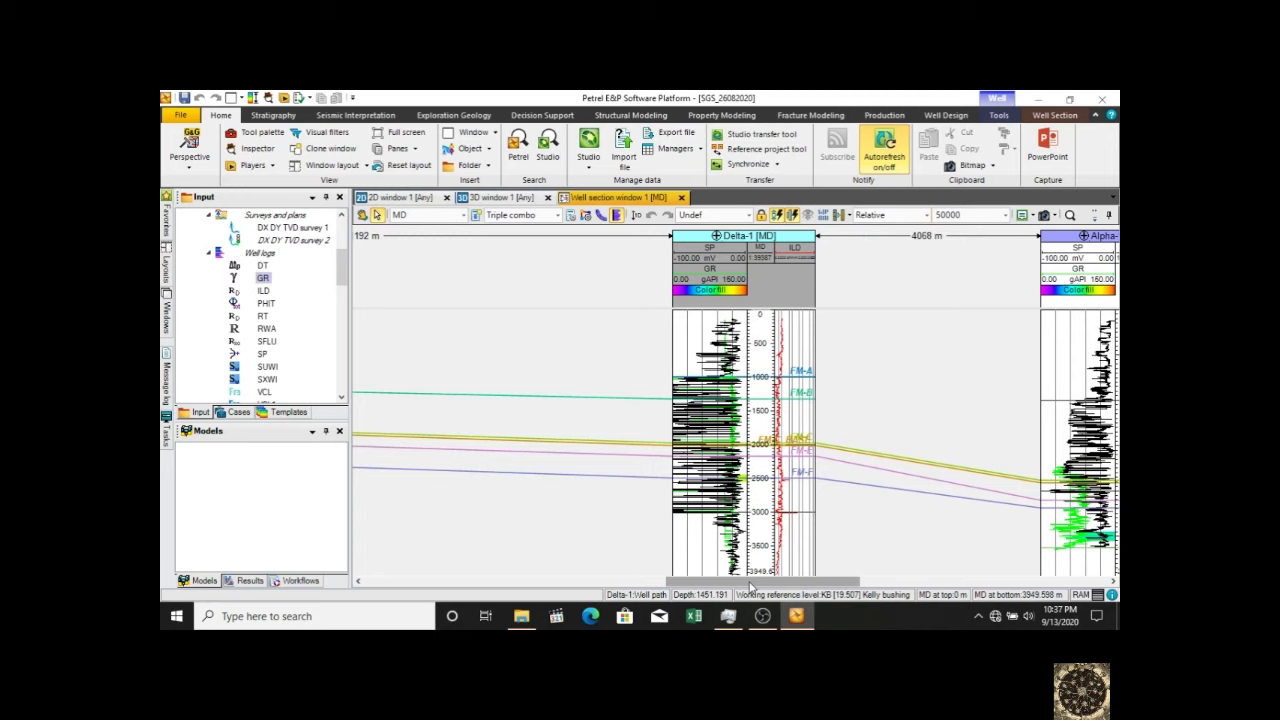
- Set the relative horizontal scale to 100000 and narrow Tau-1's RHOB track
{"action": "left_click_drag", "start_coordinate": [749, 586], "coordinate": [456, 586]}
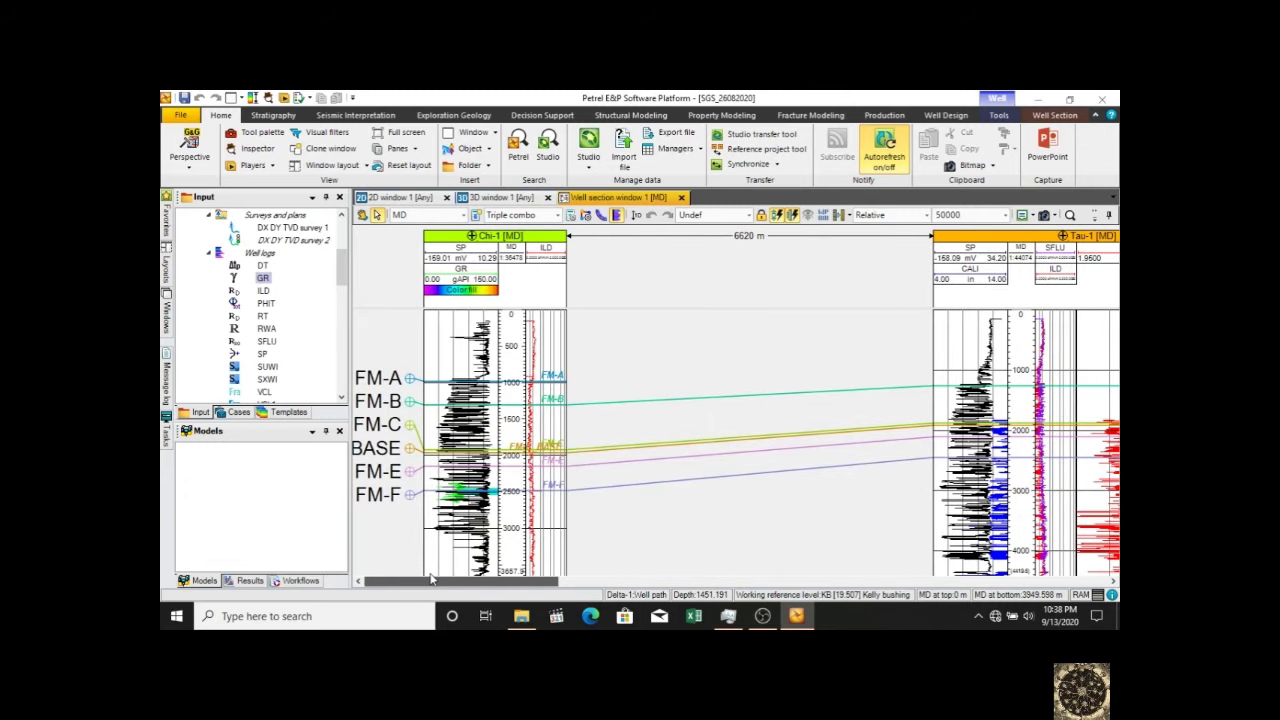
{"action": "left_click_drag", "start_coordinate": [461, 588], "coordinate": [460, 588]}
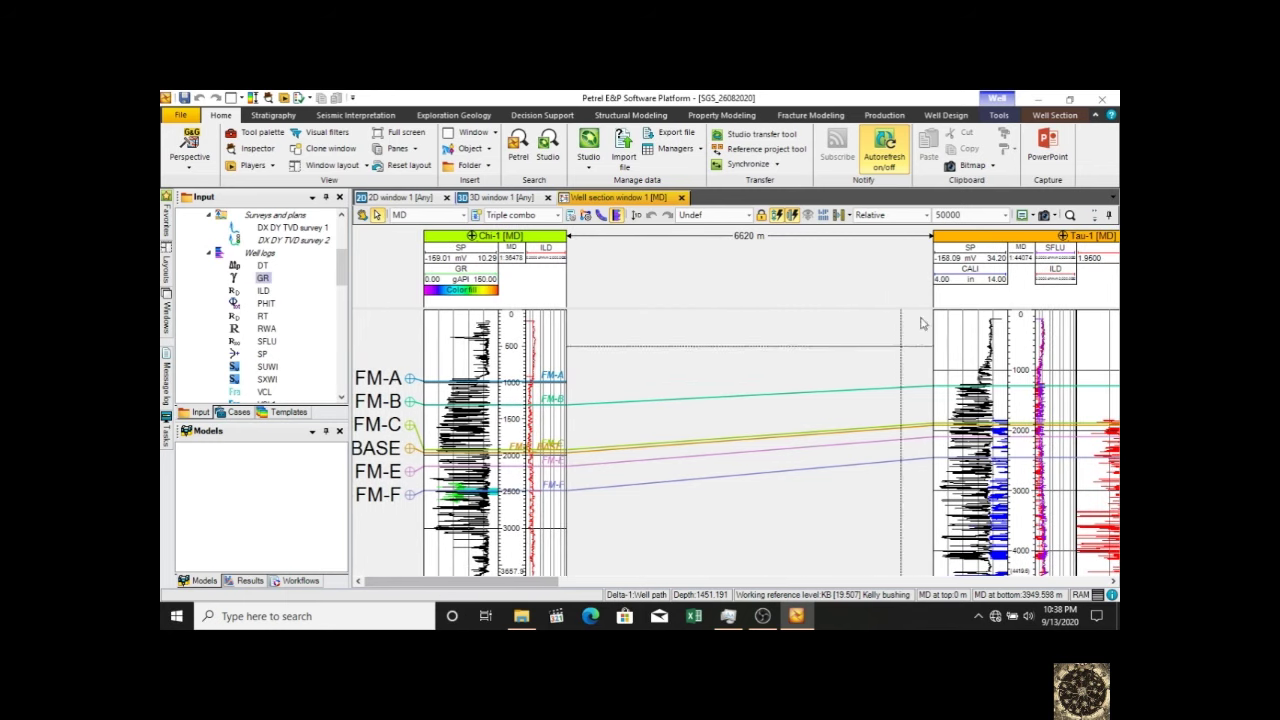
{"action": "left_click", "coordinate": [998, 215]}
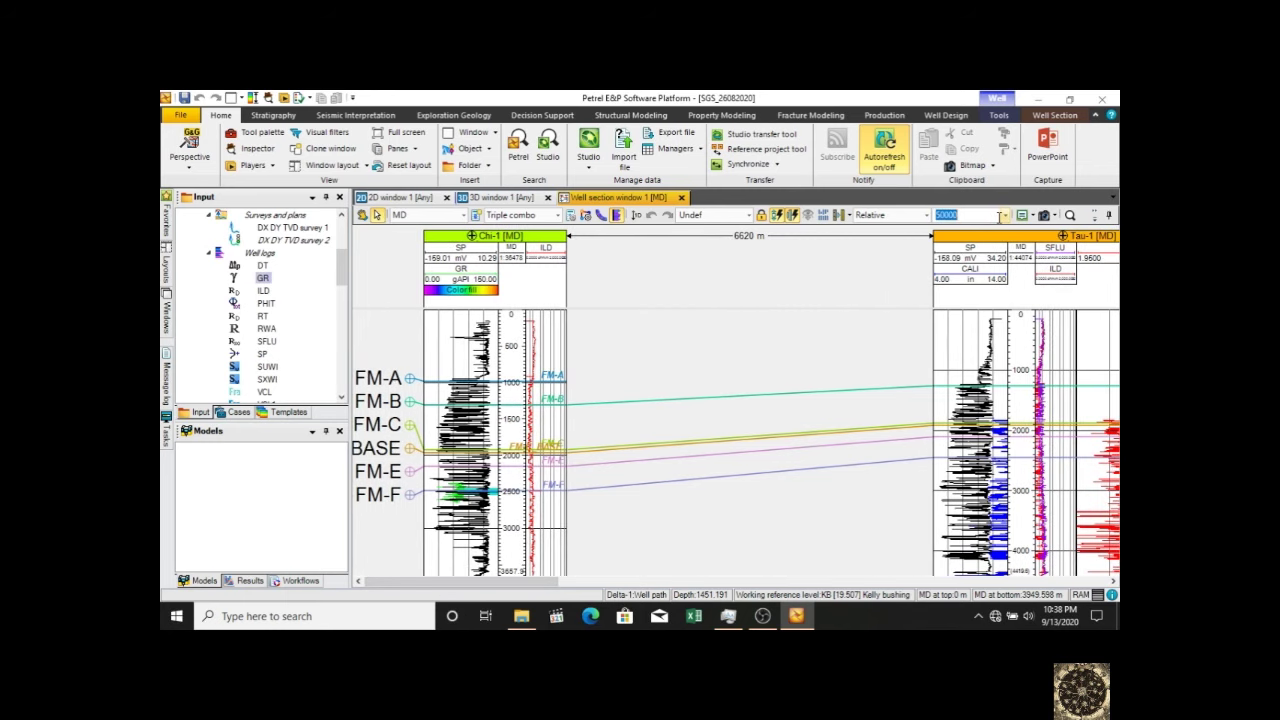
{"action": "left_click", "coordinate": [1004, 216]}
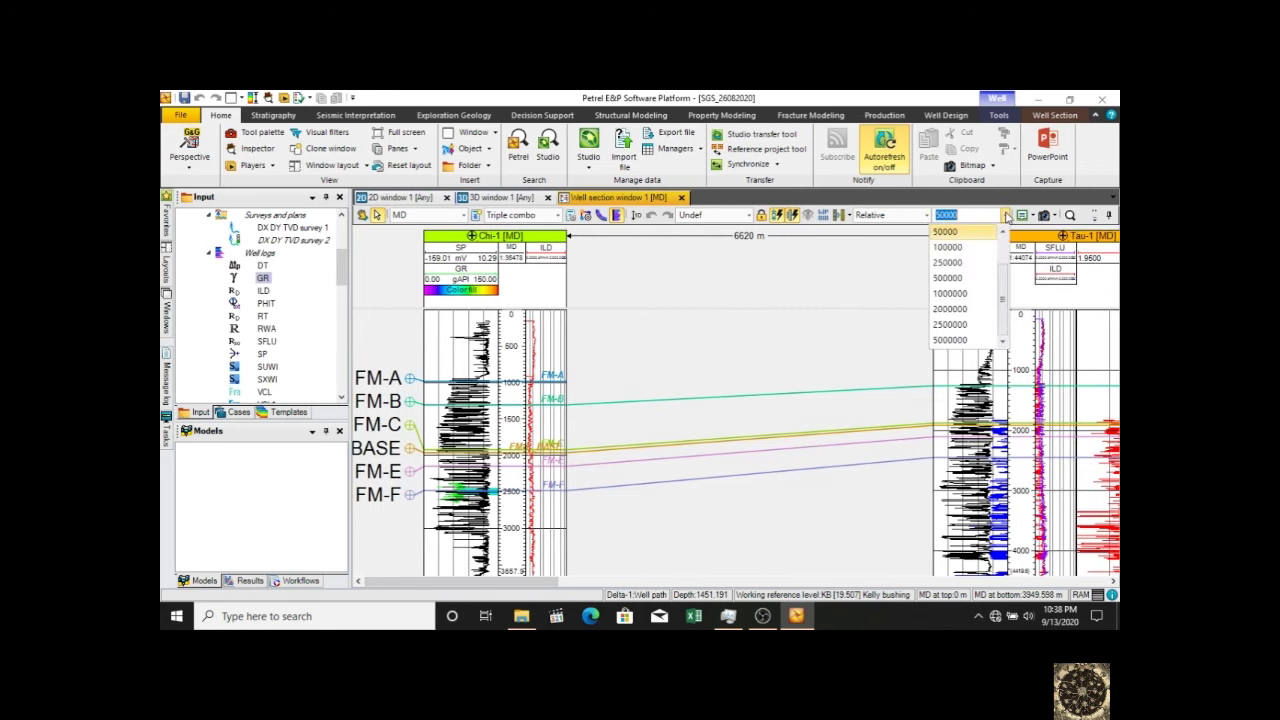
{"action": "left_click", "coordinate": [967, 248]}
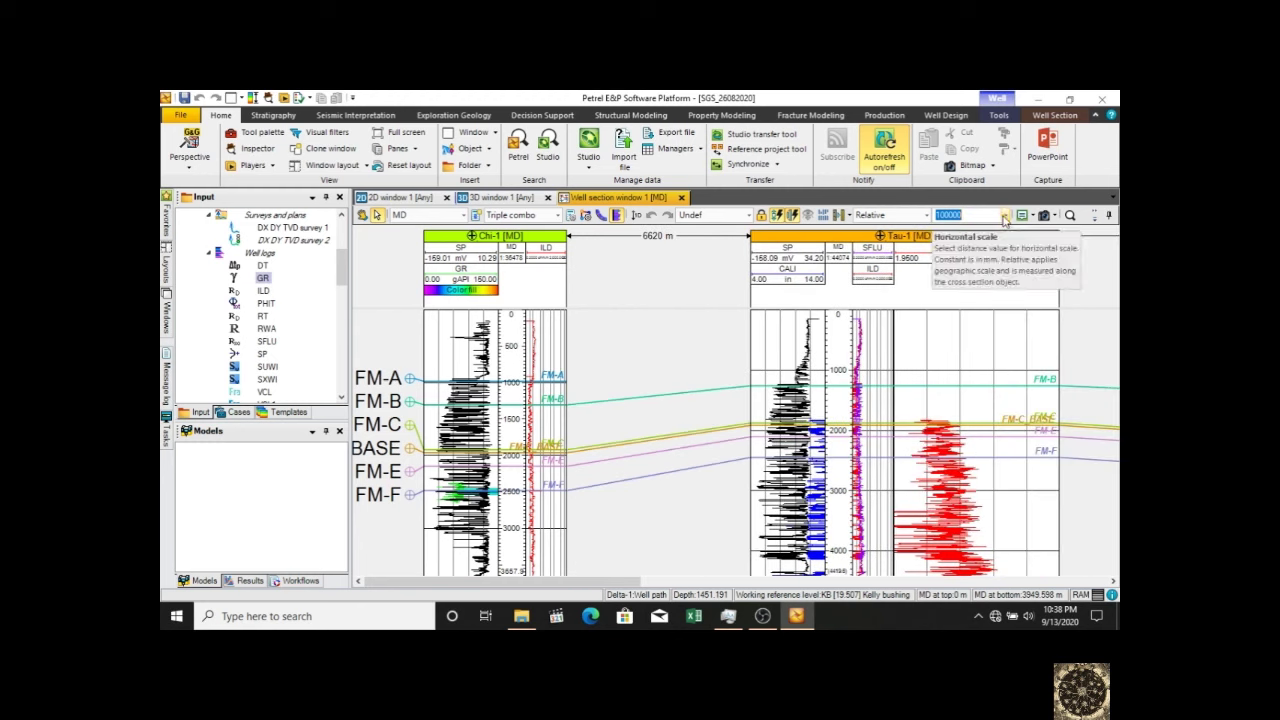
{"action": "left_click_drag", "start_coordinate": [1058, 348], "coordinate": [962, 342]}
- Set the relative horizontal scale of the well section to 5000000
{"action": "double_click", "coordinate": [995, 216]}
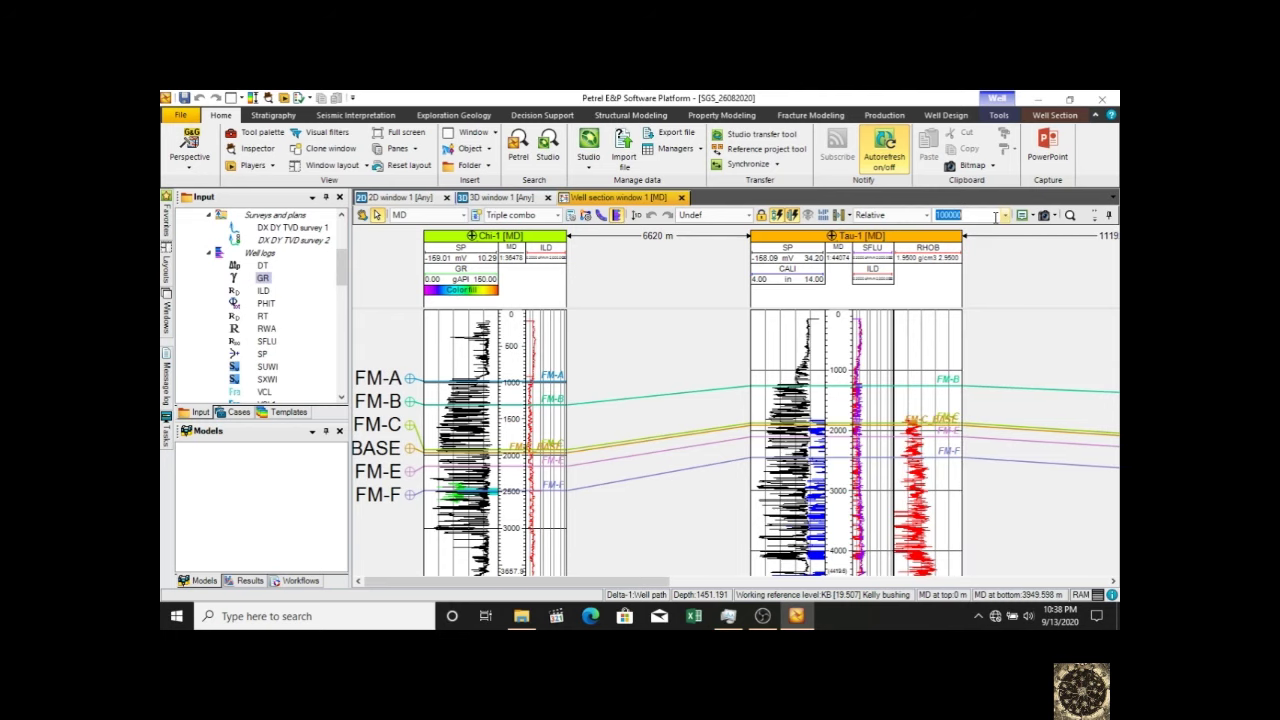
{"action": "left_click", "coordinate": [1006, 217]}
{"action": "left_click", "coordinate": [958, 344]}
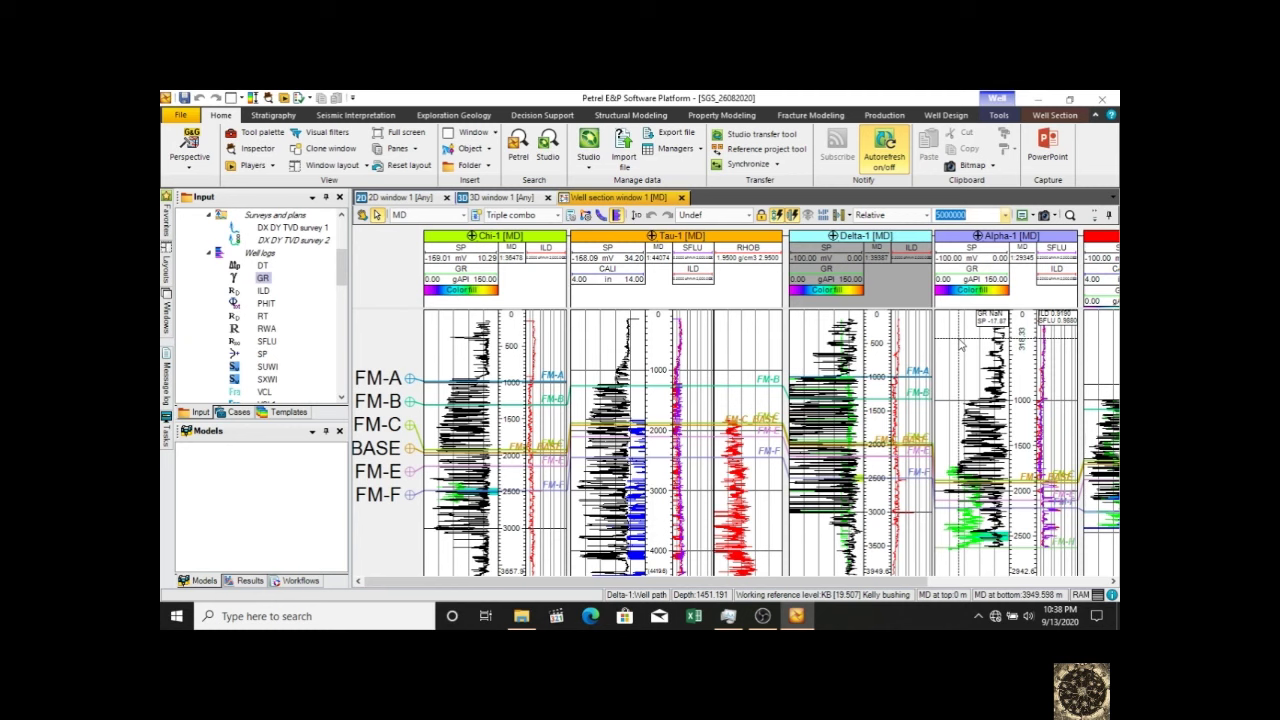
- Switch the horizontal well spacing from Relative to Constant and set the distance between wells to 50
{"action": "left_click", "coordinate": [893, 216]}
{"action": "left_click", "coordinate": [886, 231]}
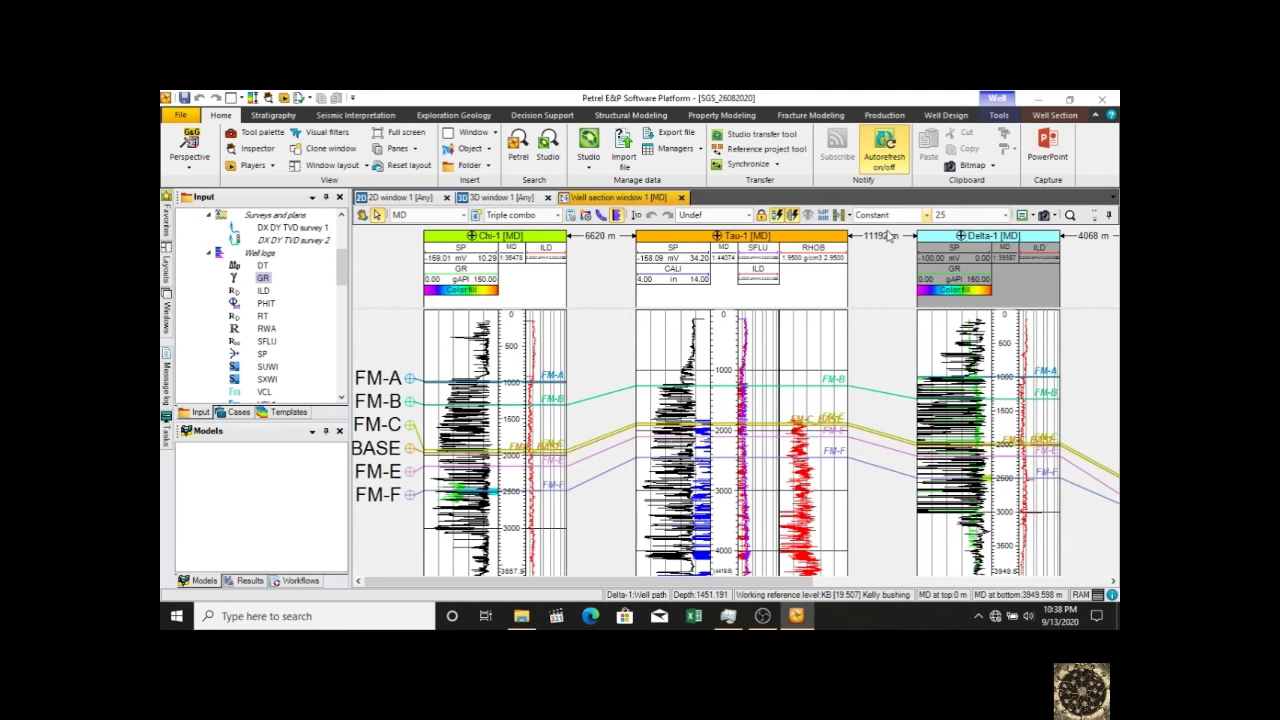
{"action": "left_click_drag", "start_coordinate": [750, 586], "coordinate": [939, 580]}
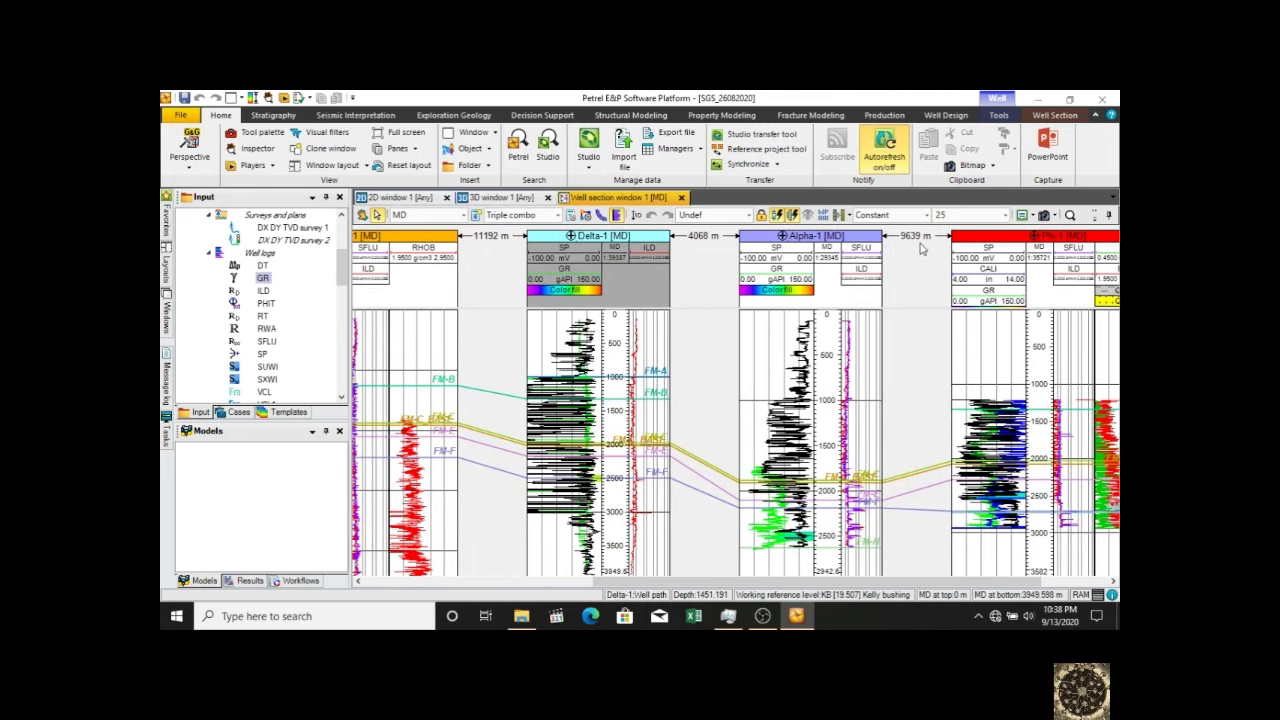
{"action": "left_click_drag", "start_coordinate": [905, 586], "coordinate": [810, 587]}
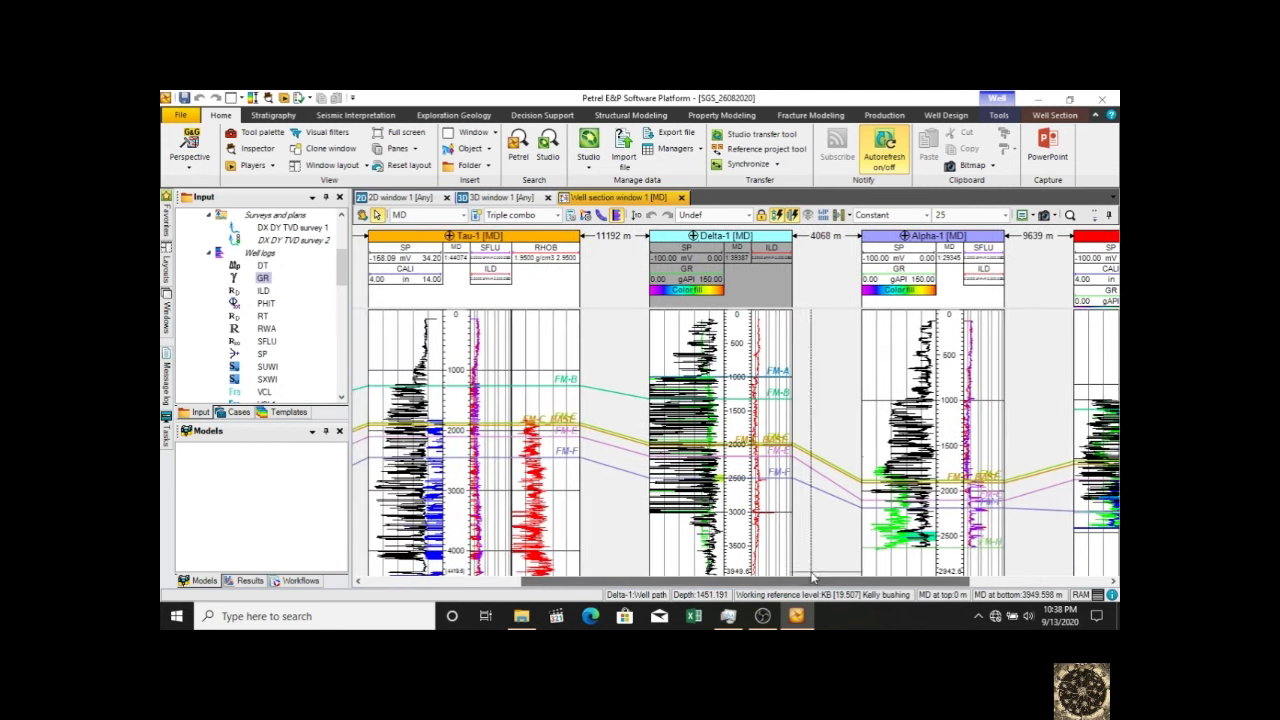
{"action": "left_click", "coordinate": [1004, 217]}
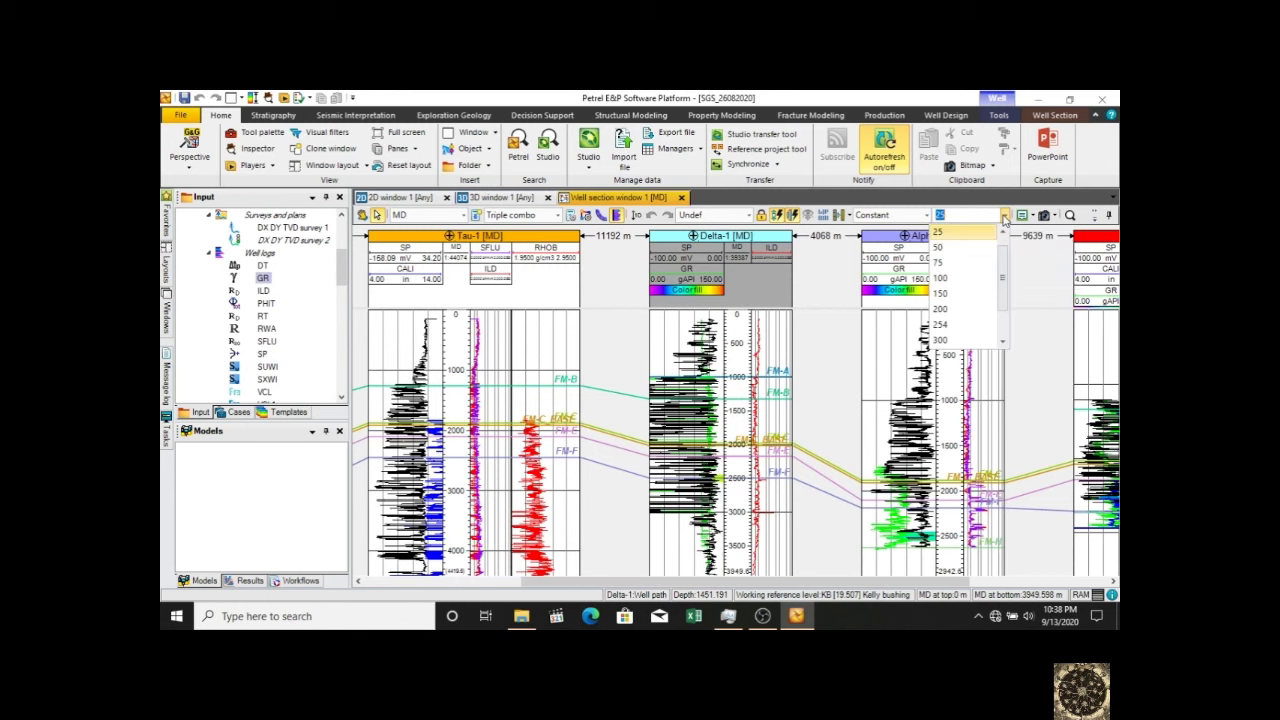
{"action": "left_click", "coordinate": [968, 249]}
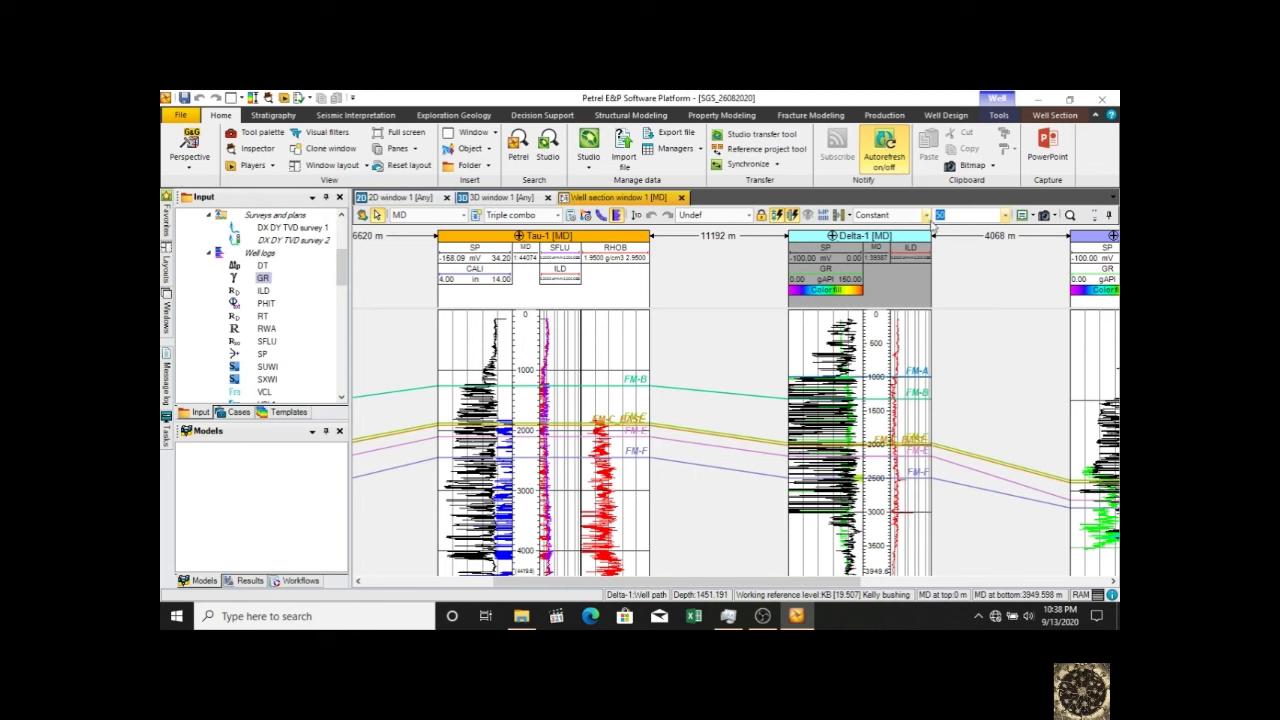
{"action": "left_click_drag", "start_coordinate": [846, 583], "coordinate": [946, 583]}
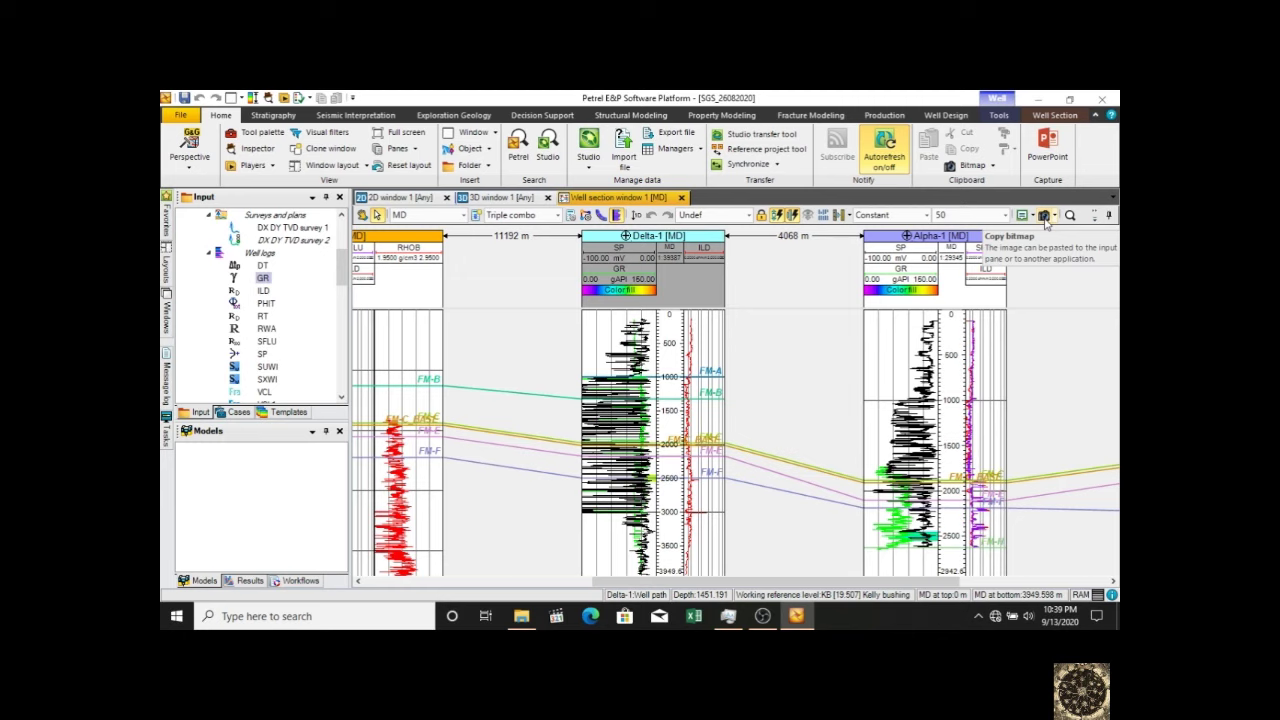
- Try common vertical scales of 1000 and 2500 for the wells in the section
{"action": "left_click", "coordinate": [748, 215]}
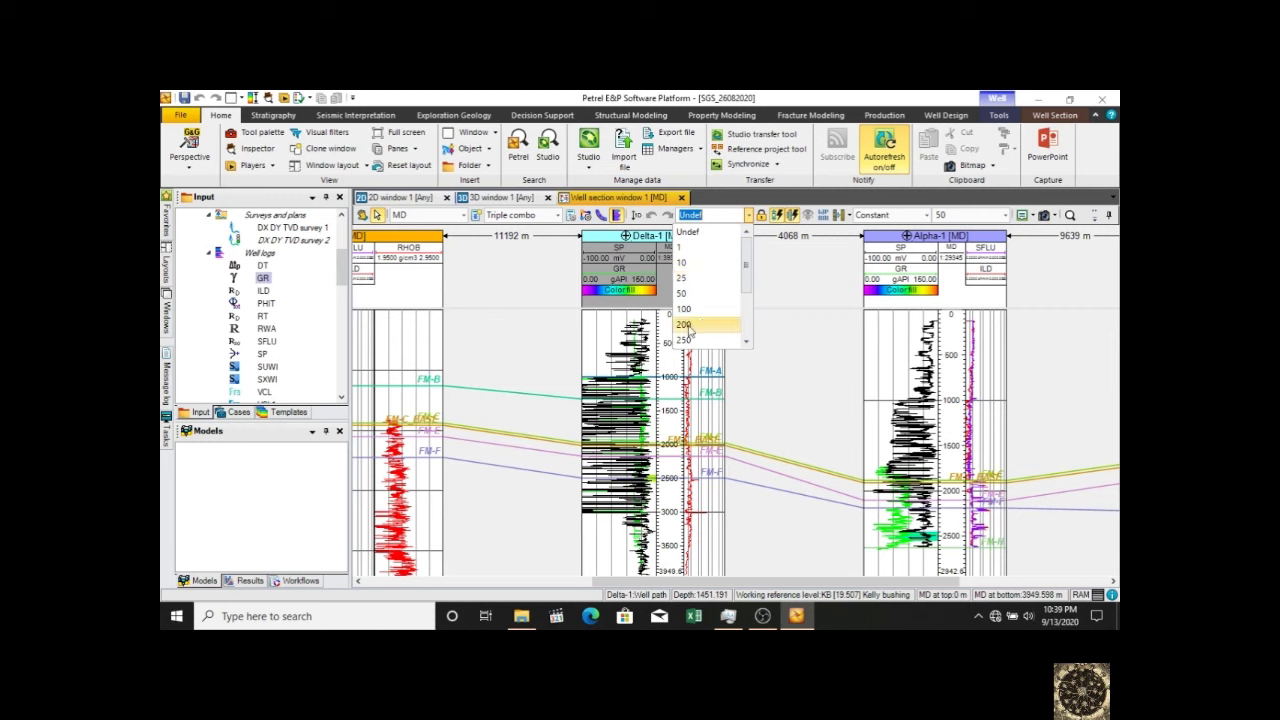
{"action": "scroll", "coordinate": [686, 325], "scroll_direction": "down", "scroll_amount": 2}
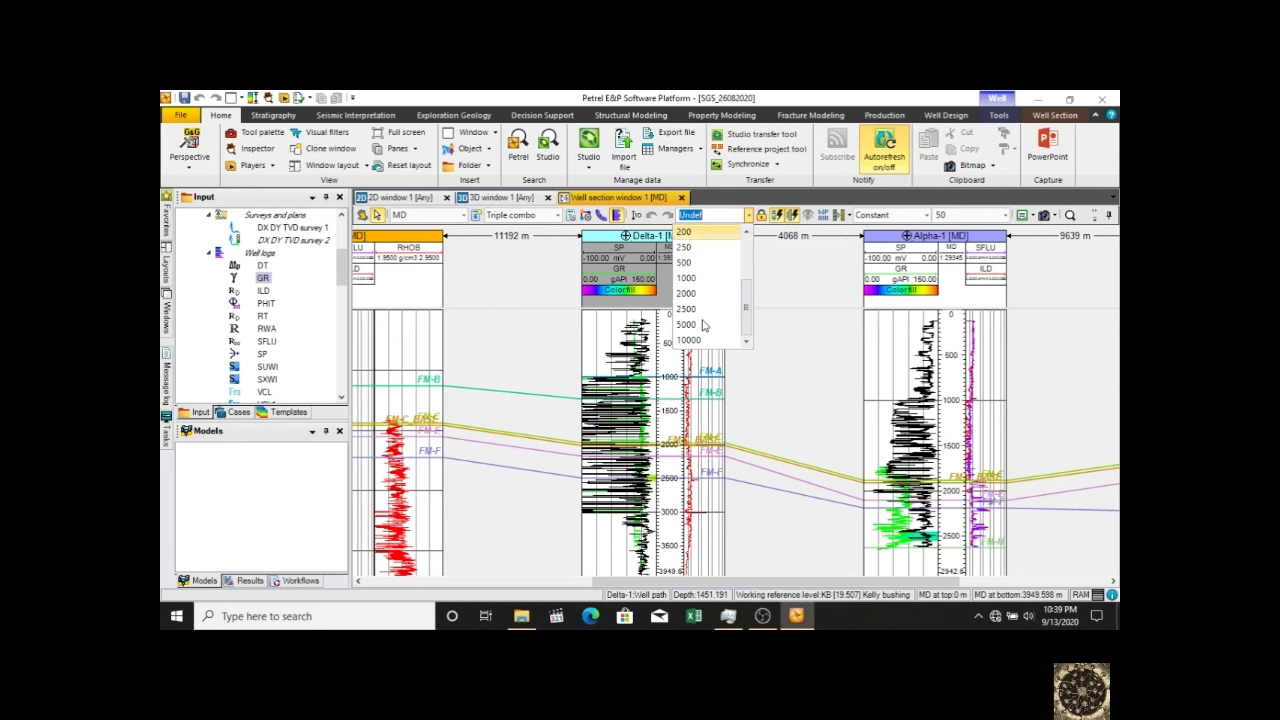
{"action": "left_click", "coordinate": [698, 280]}
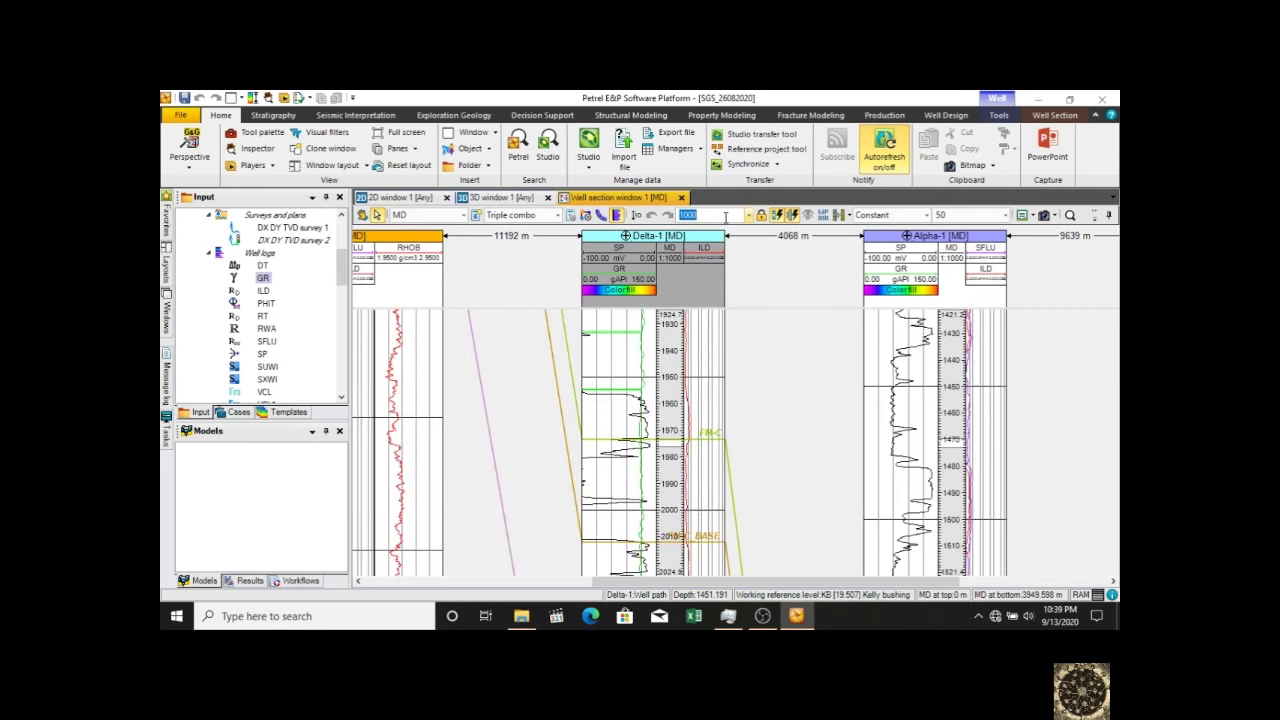
{"action": "left_click", "coordinate": [748, 215]}
{"action": "left_click", "coordinate": [703, 316]}
- Set the common vertical scale of the wells to 5000 and view the section from Chi-1
{"action": "left_click", "coordinate": [748, 215]}
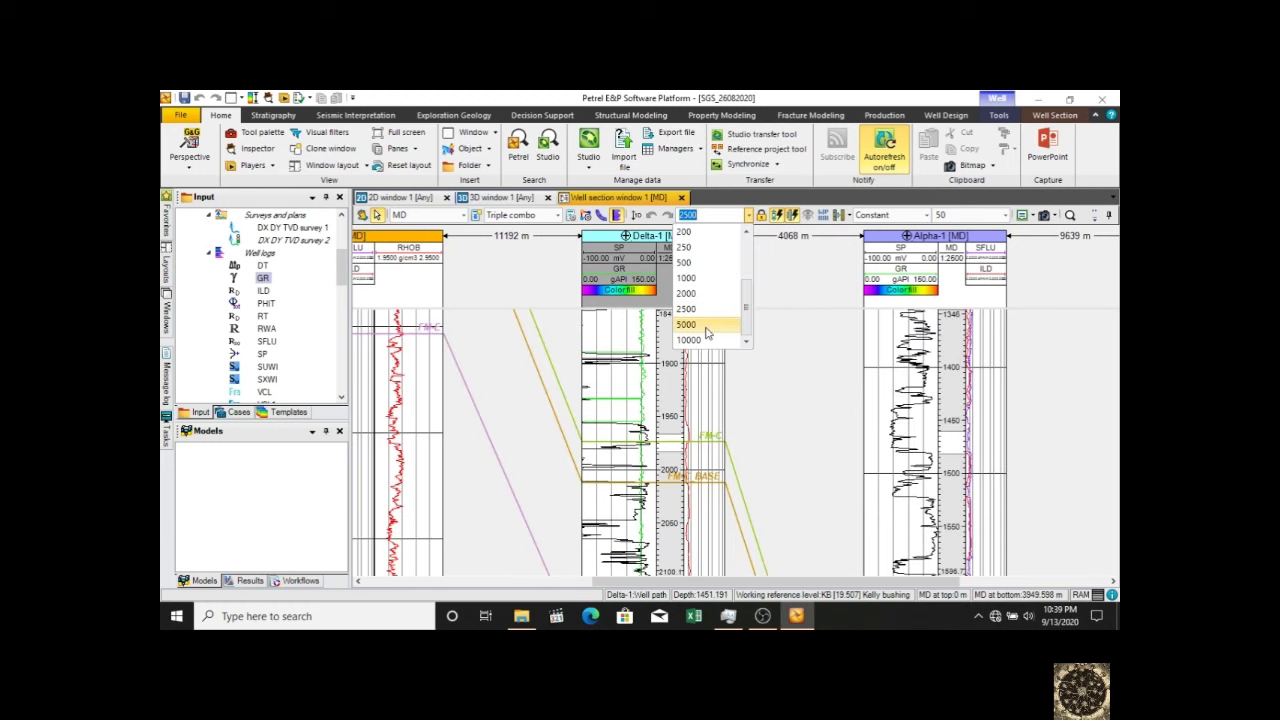
{"action": "left_click", "coordinate": [706, 325]}
{"action": "left_click_drag", "start_coordinate": [757, 585], "coordinate": [572, 584]}
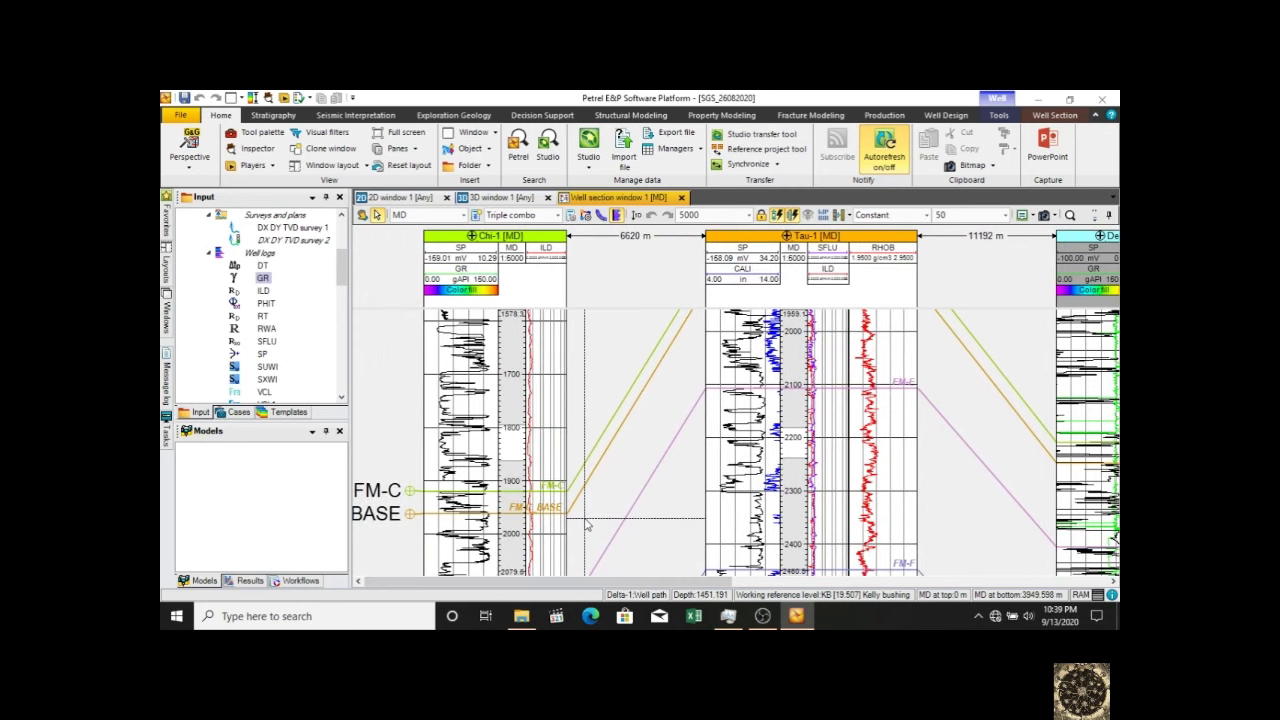
{"action": "scroll", "coordinate": [588, 525], "scroll_direction": "down", "scroll_amount": 3}
{"action": "scroll", "coordinate": [450, 480], "scroll_direction": "up", "scroll_amount": 1}
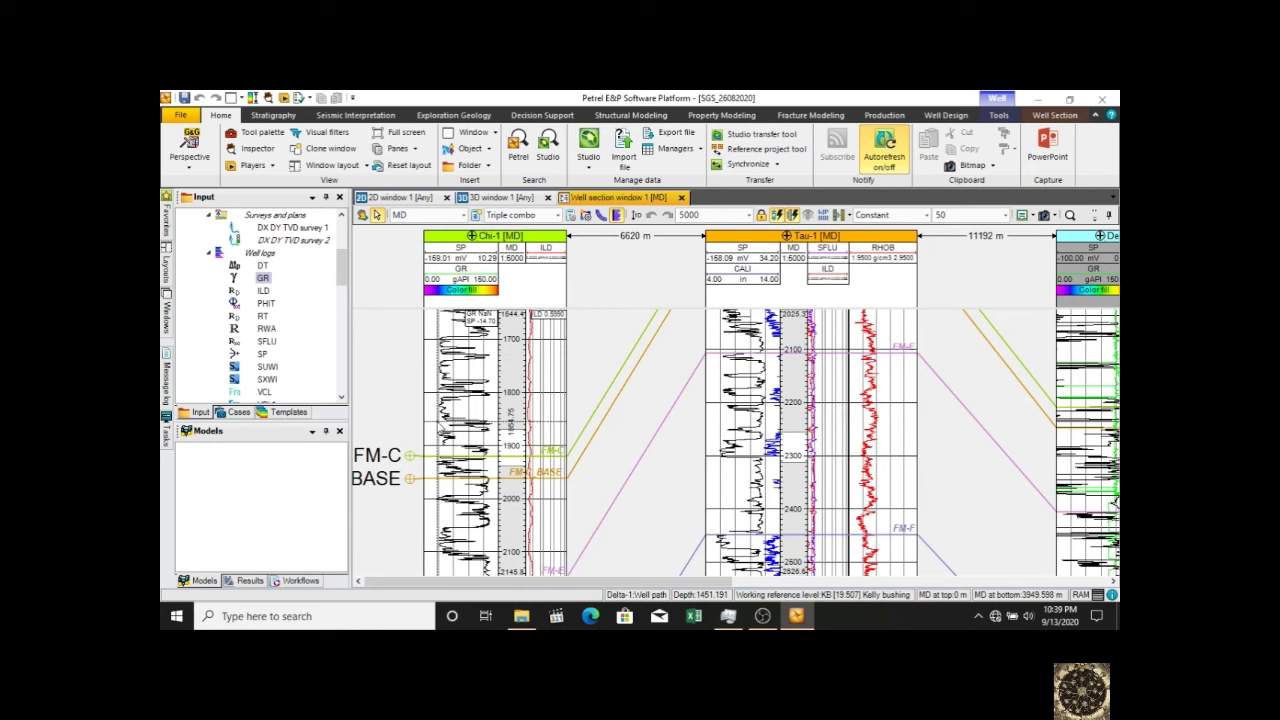
- In the Triple combo template, set the label font of Well tops 1 to size 9 bold and accept the settings
{"action": "left_click", "coordinate": [573, 216]}
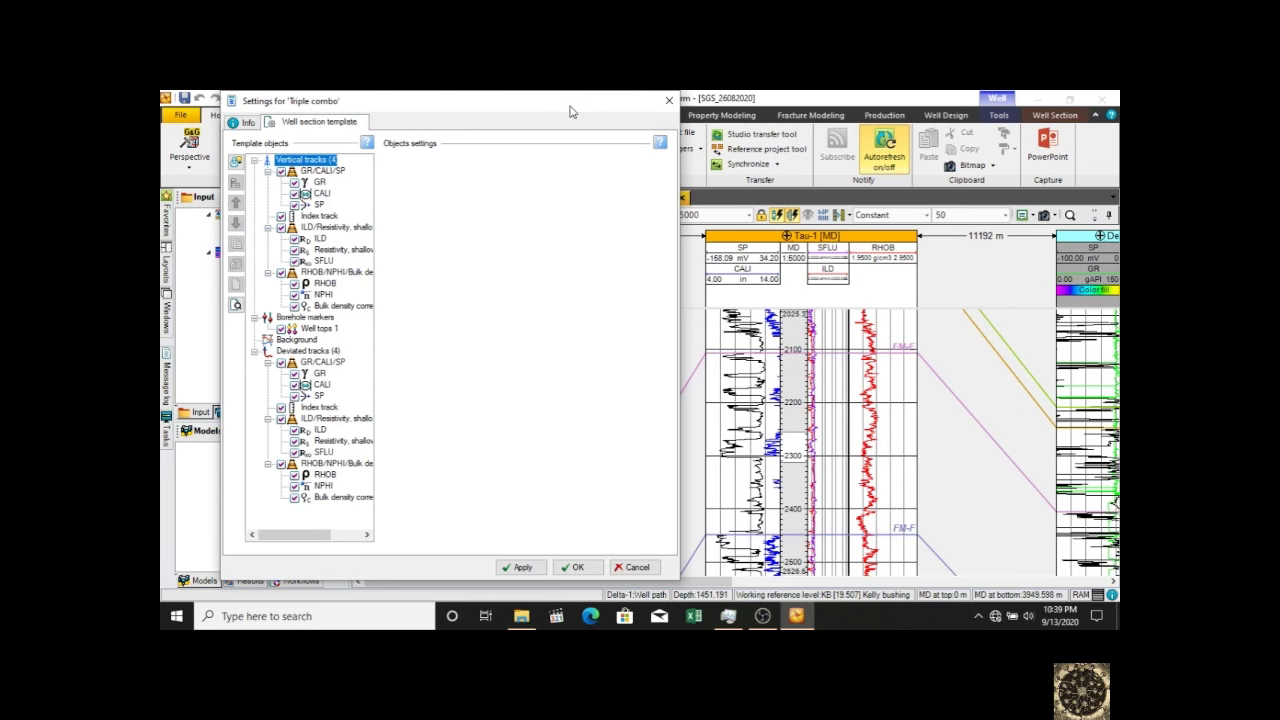
{"action": "left_click_drag", "start_coordinate": [545, 102], "coordinate": [870, 131]}
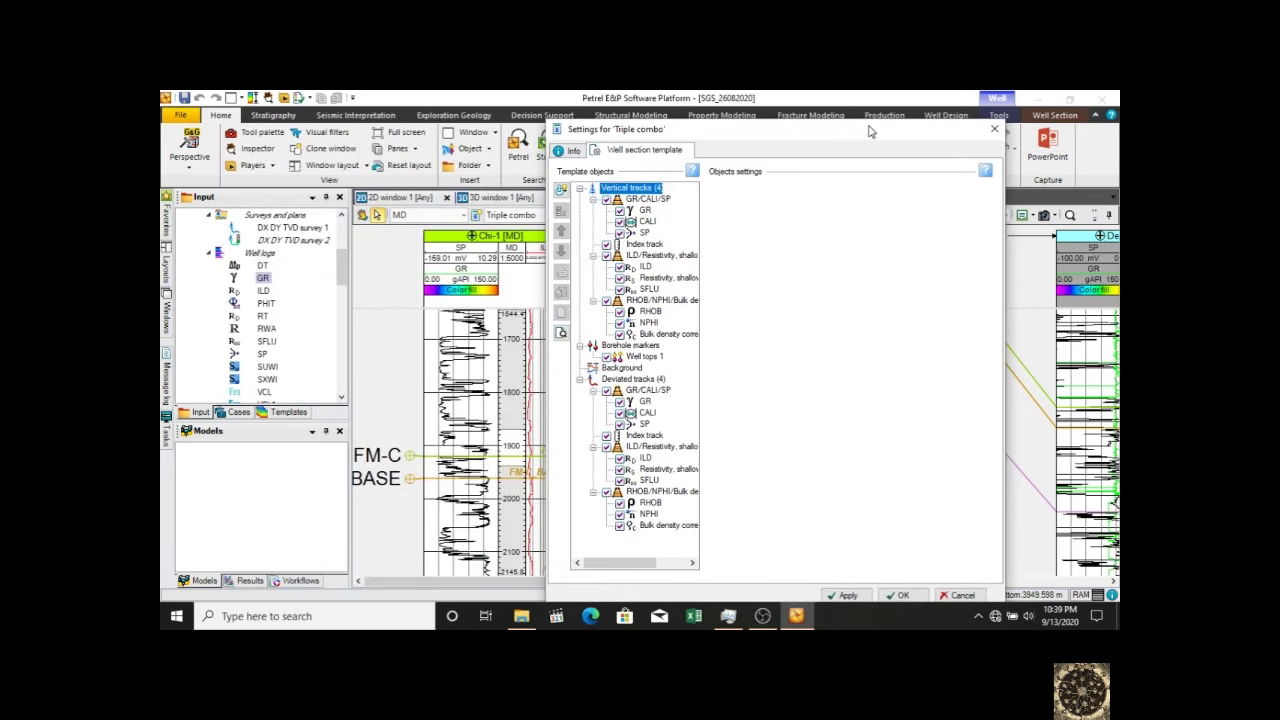
{"action": "left_click", "coordinate": [641, 358]}
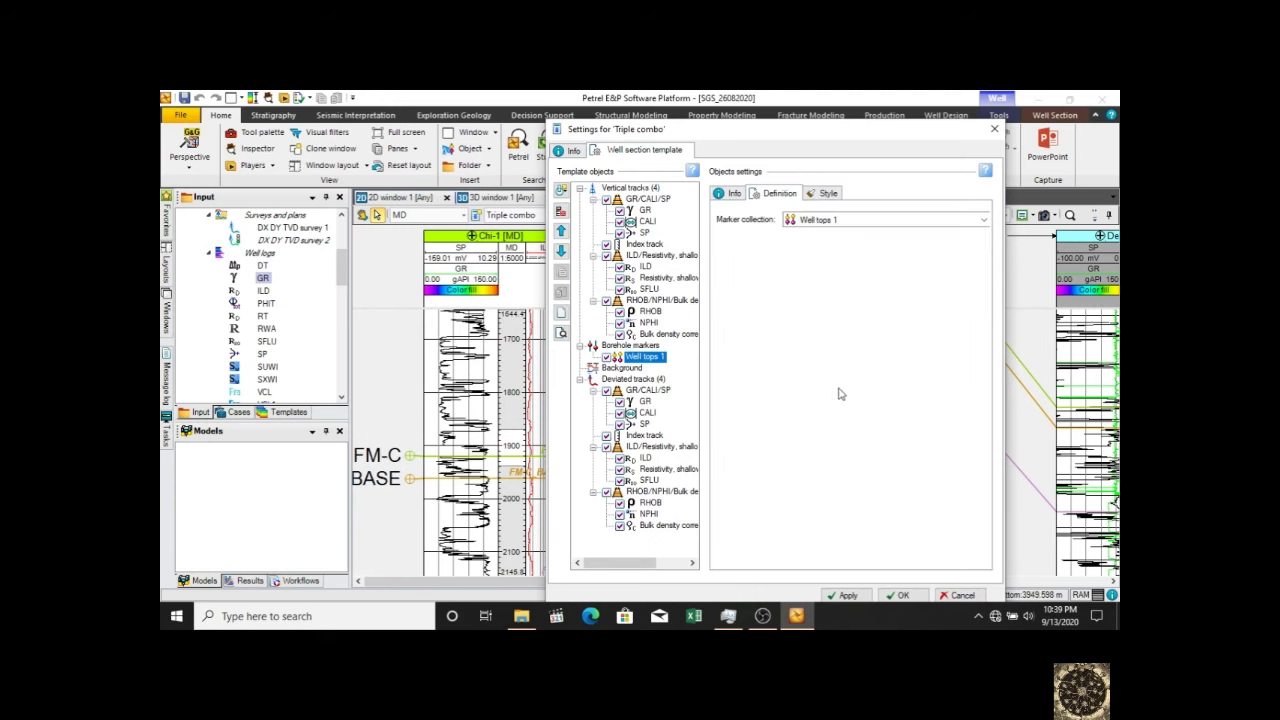
{"action": "left_click", "coordinate": [822, 195]}
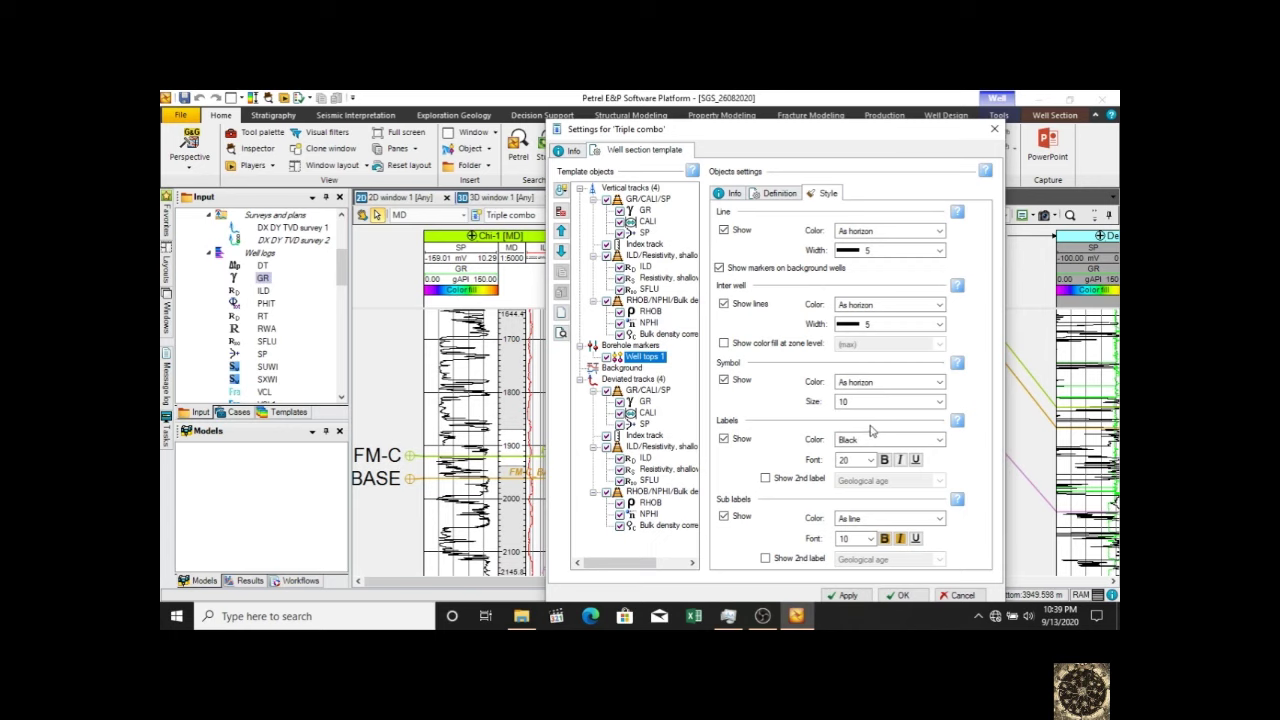
{"action": "left_click", "coordinate": [862, 461]}
{"action": "scroll", "coordinate": [874, 518], "scroll_direction": "up", "scroll_amount": 3}
{"action": "left_click", "coordinate": [853, 514]}
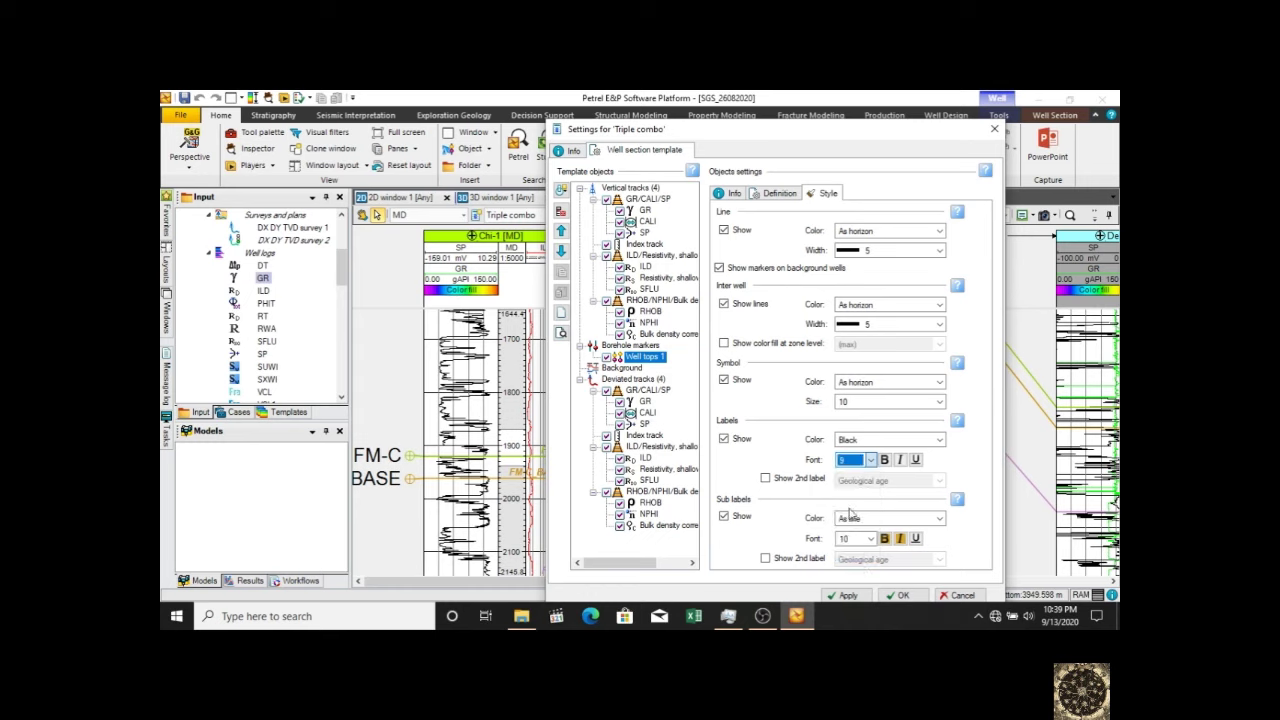
{"action": "left_click", "coordinate": [847, 596]}
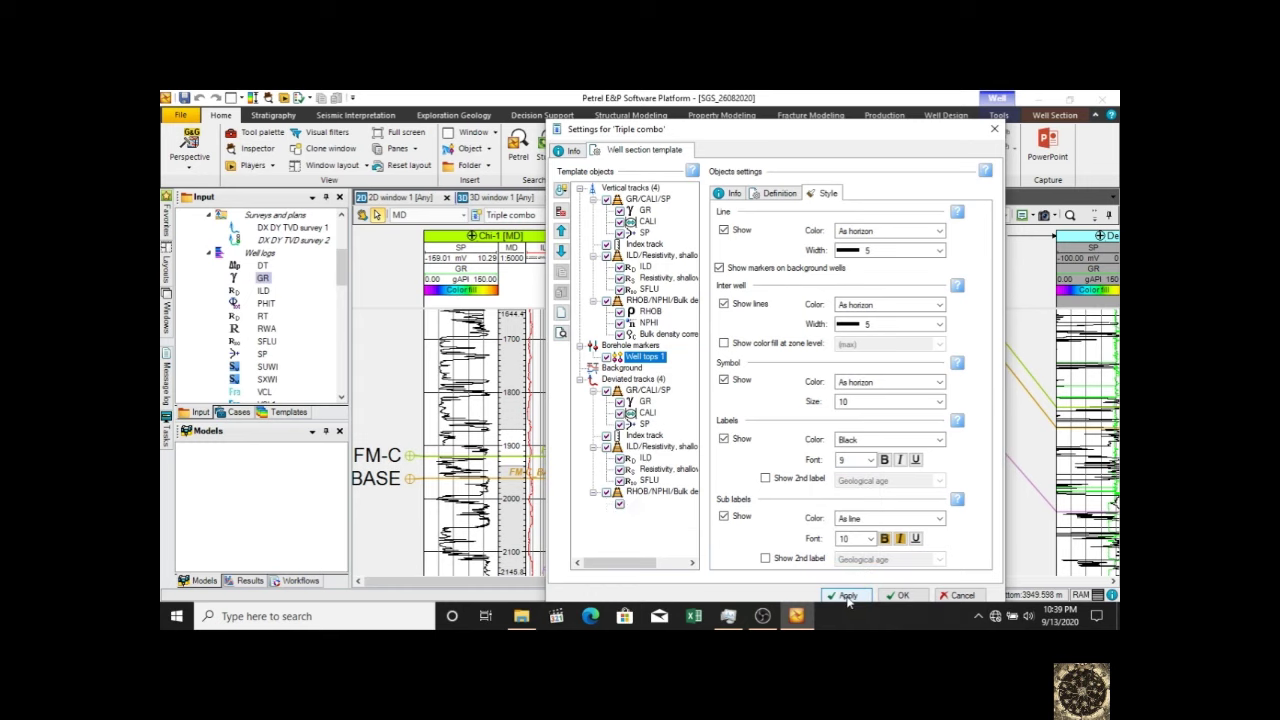
{"action": "left_click", "coordinate": [884, 459]}
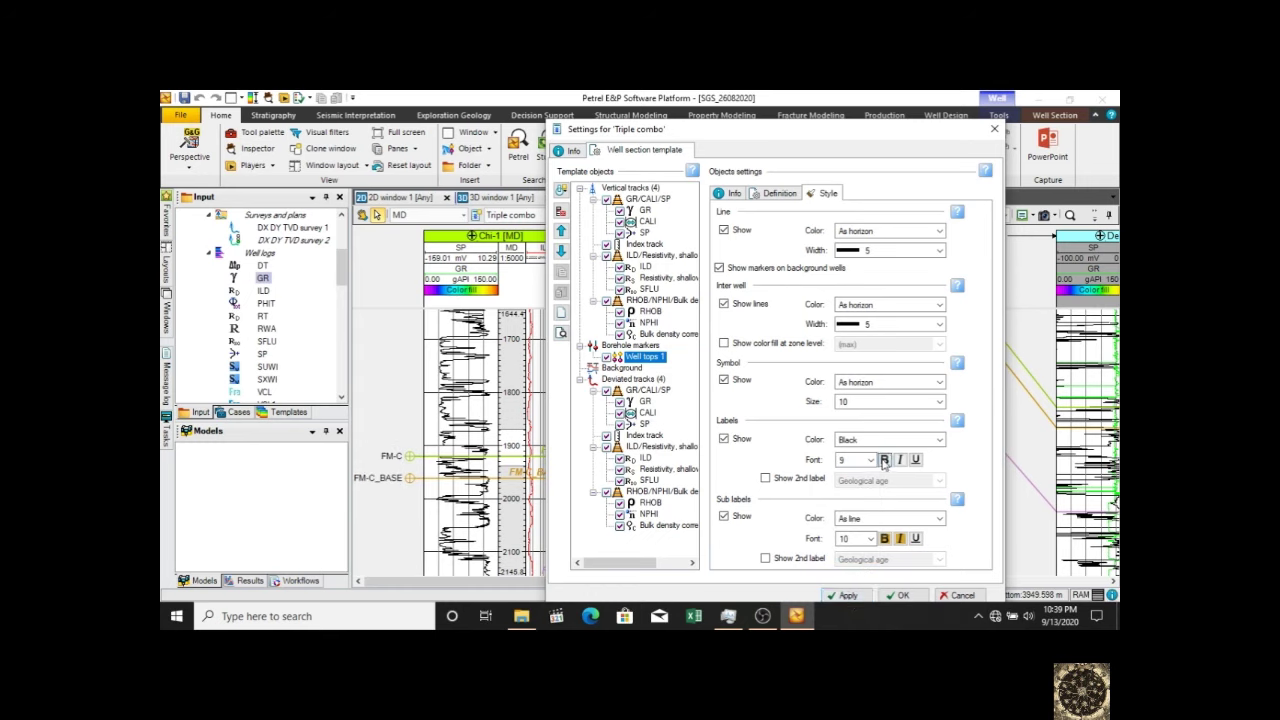
{"action": "left_click", "coordinate": [847, 596]}
{"action": "left_click", "coordinate": [900, 595]}
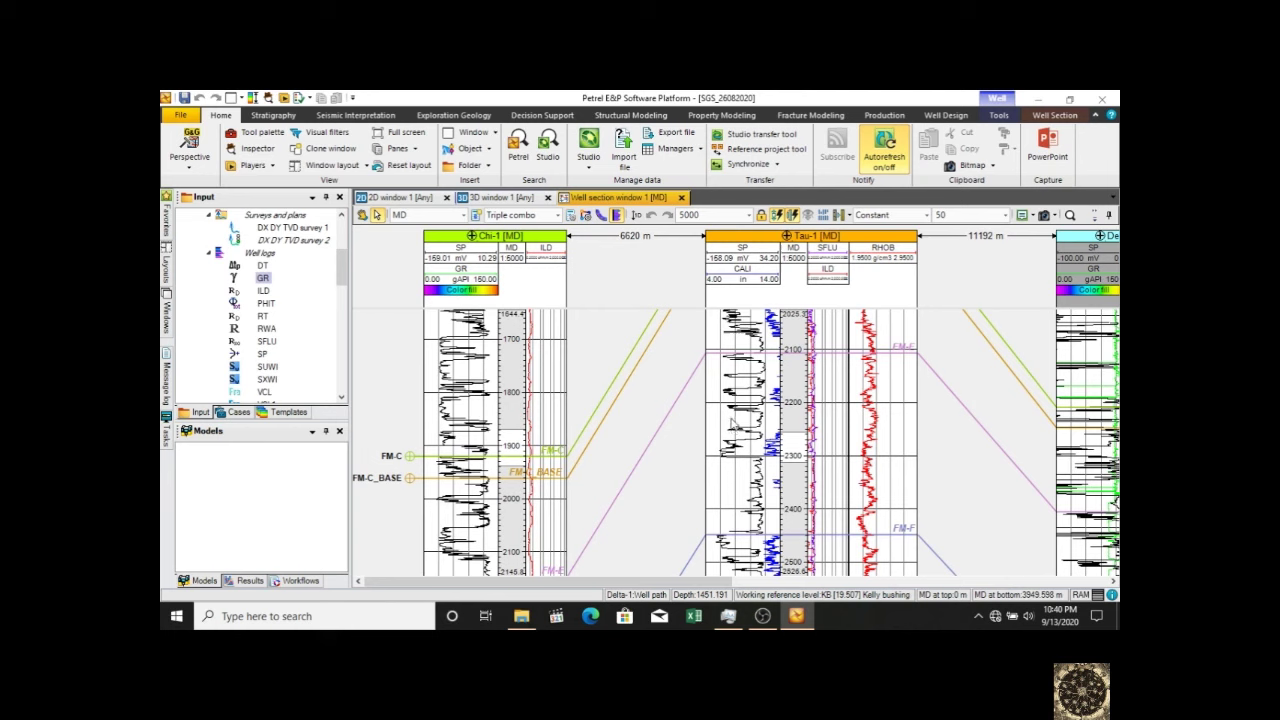
- Examine how the formation tops correlate between Chi-1 and Tau-1 along the length of the wells
{"action": "scroll", "coordinate": [766, 405], "scroll_direction": "up", "scroll_amount": 10}
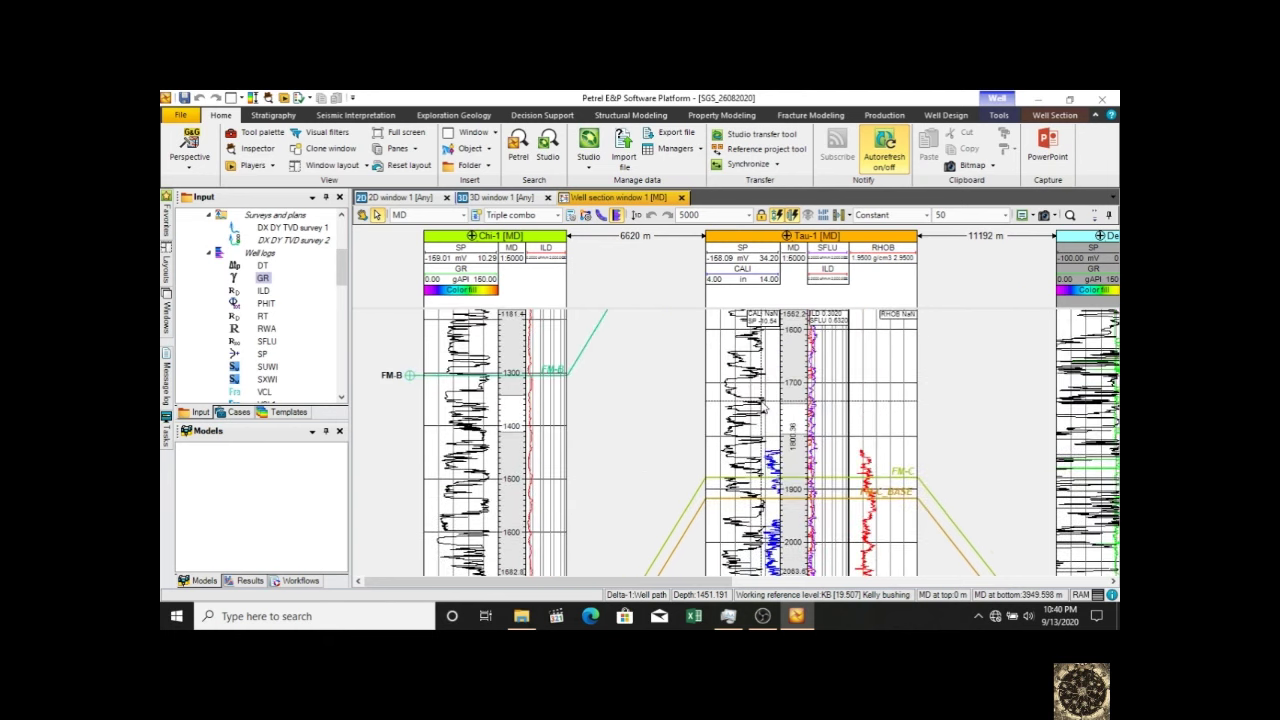
{"action": "scroll", "coordinate": [765, 409], "scroll_direction": "up", "scroll_amount": 8}
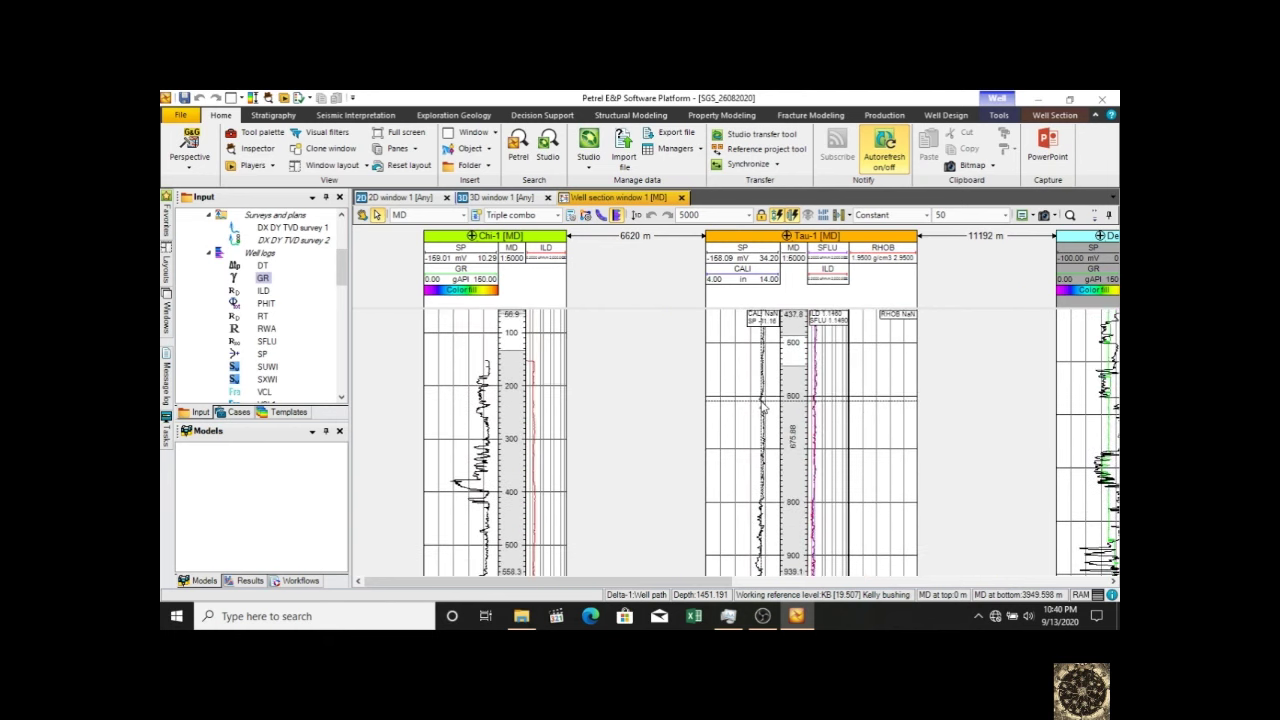
{"action": "scroll", "coordinate": [765, 409], "scroll_direction": "down", "scroll_amount": 12}
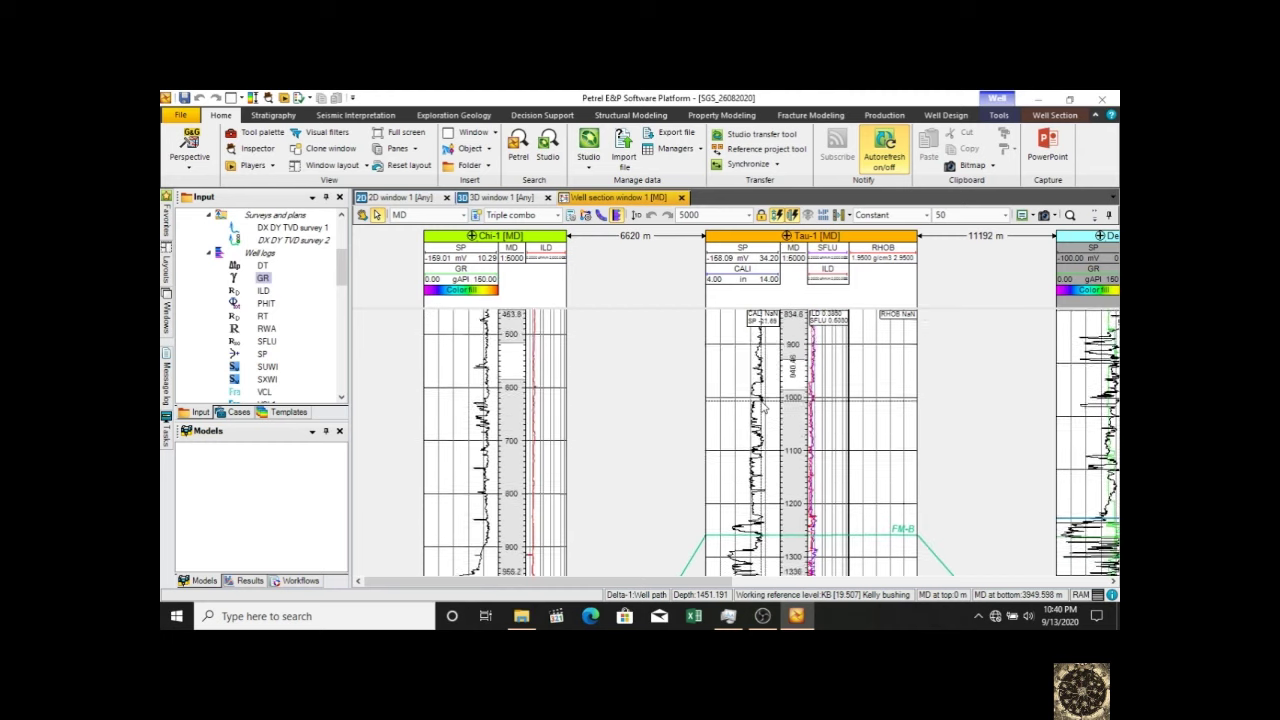
{"action": "scroll", "coordinate": [765, 409], "scroll_direction": "down", "scroll_amount": 10}
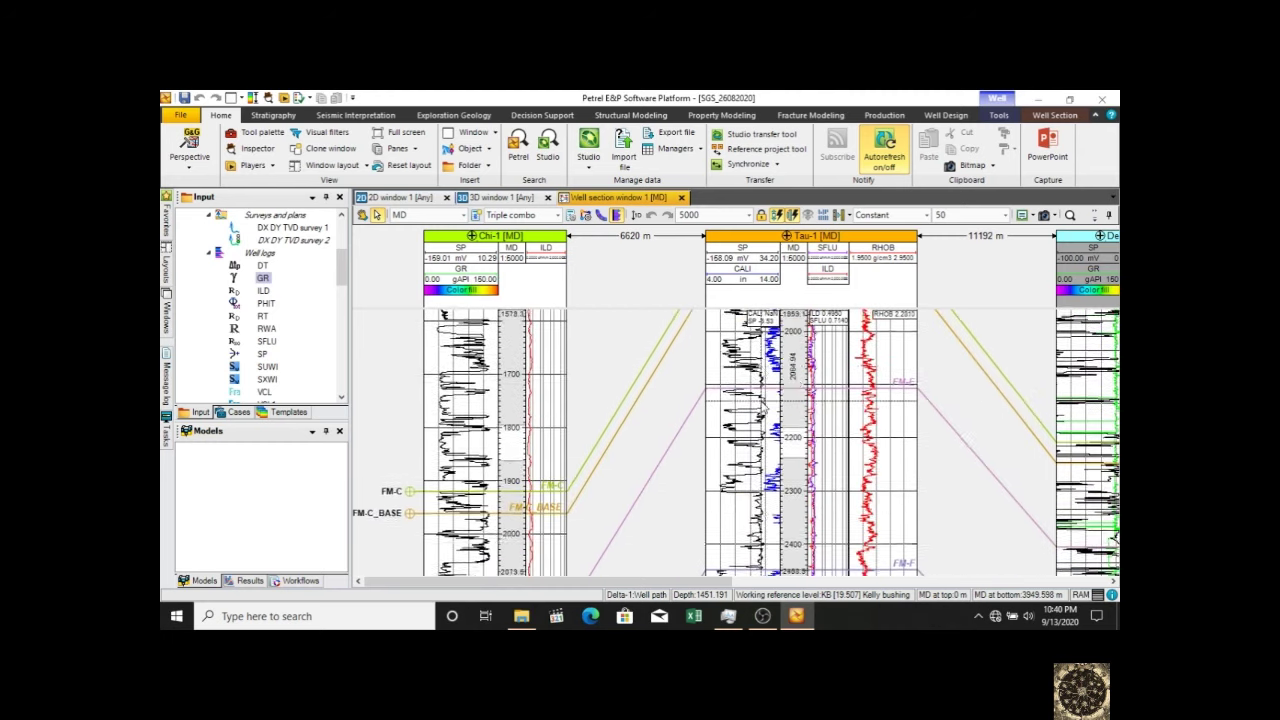
{"action": "scroll", "coordinate": [765, 409], "scroll_direction": "down", "scroll_amount": 2}
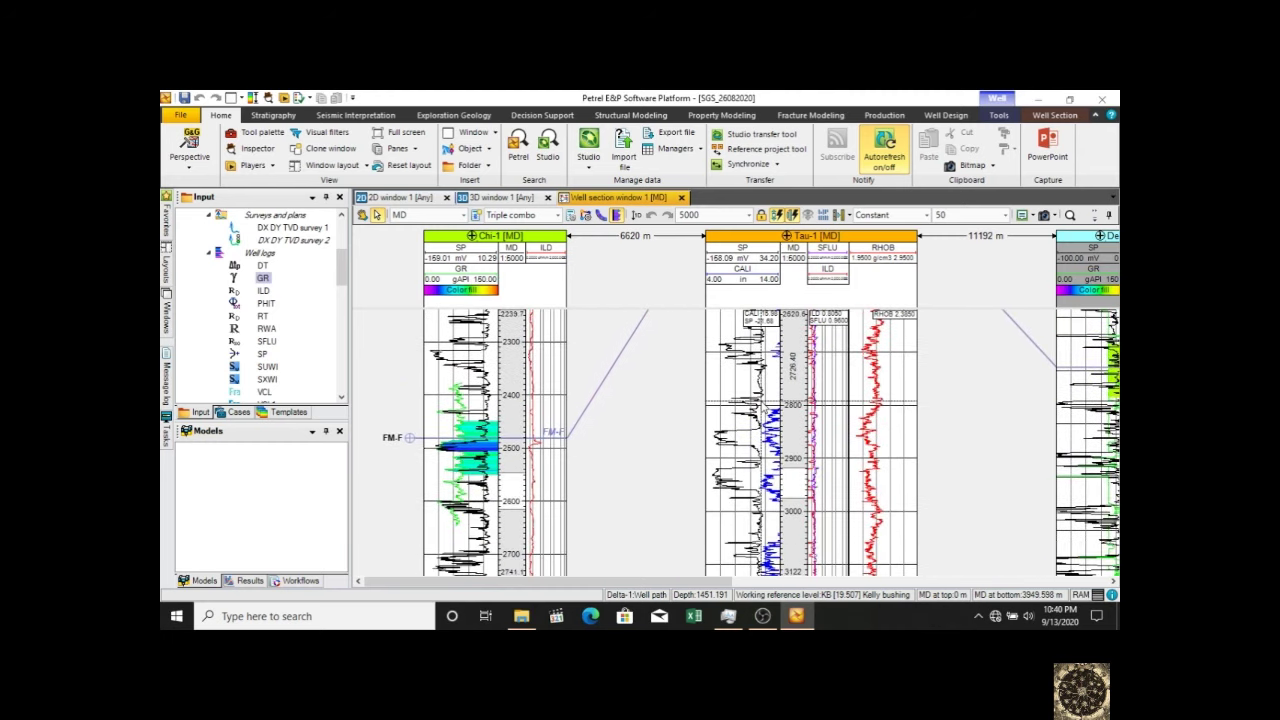
{"action": "scroll", "coordinate": [765, 409], "scroll_direction": "up", "scroll_amount": 3}
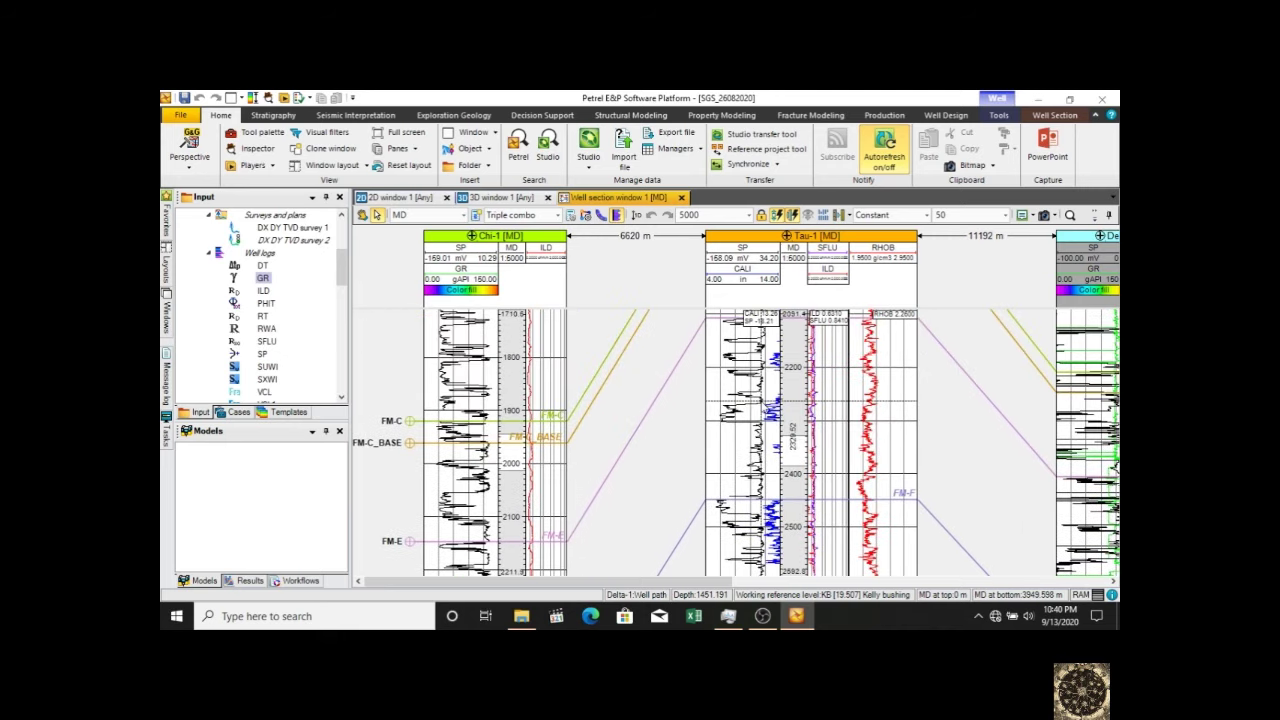
{"action": "scroll", "coordinate": [765, 409], "scroll_direction": "down", "scroll_amount": 5}
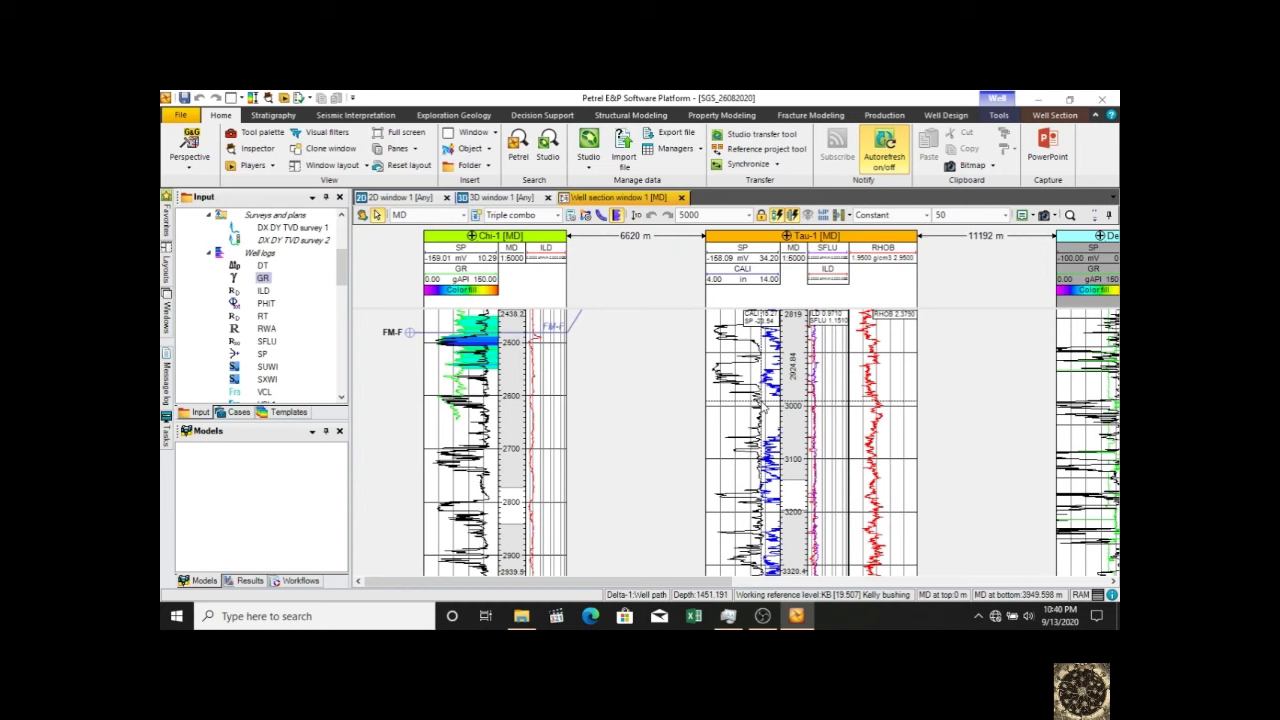
{"action": "scroll", "coordinate": [763, 411], "scroll_direction": "up", "scroll_amount": 6}
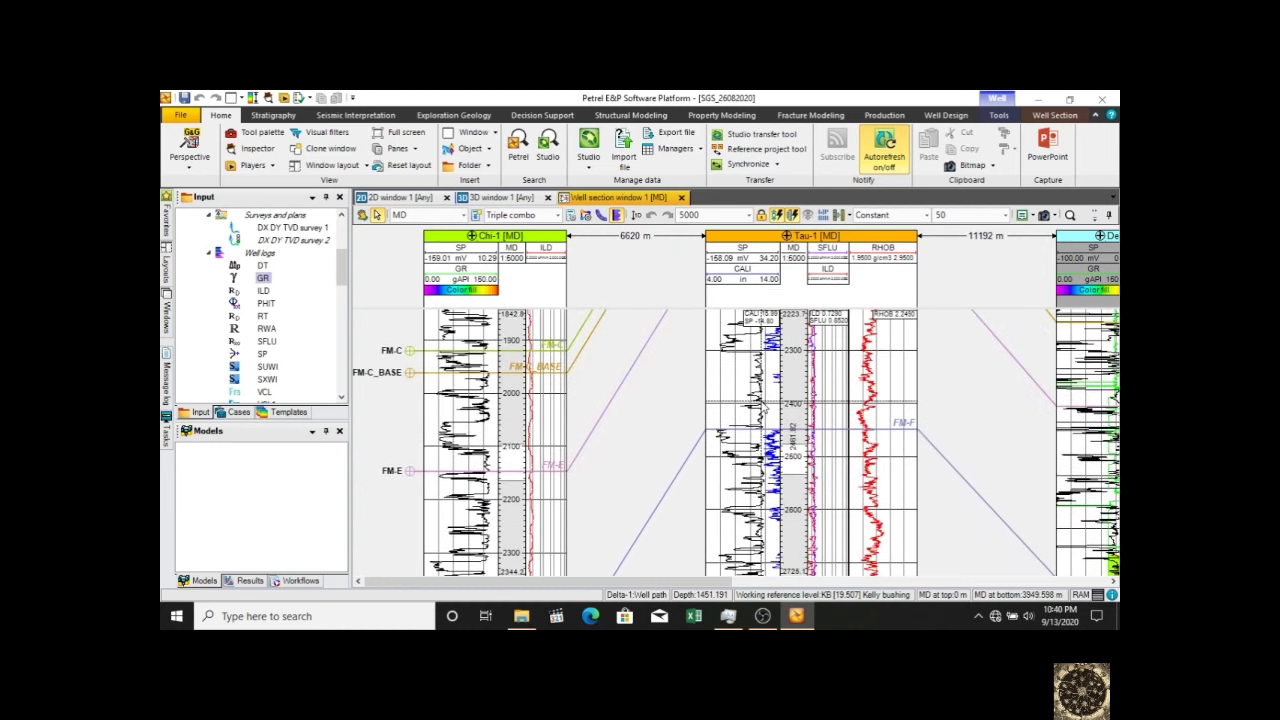
{"action": "scroll", "coordinate": [764, 405], "scroll_direction": "down", "scroll_amount": 2}
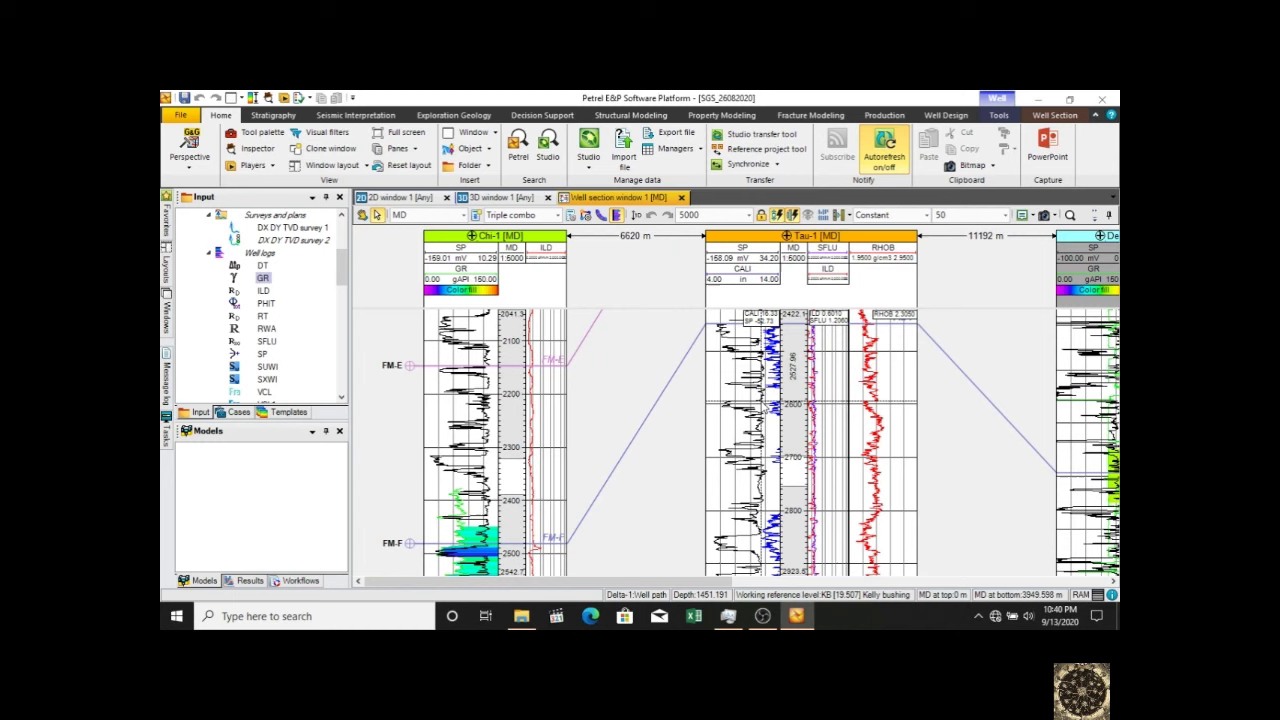
{"action": "scroll", "coordinate": [764, 405], "scroll_direction": "up", "scroll_amount": 1}
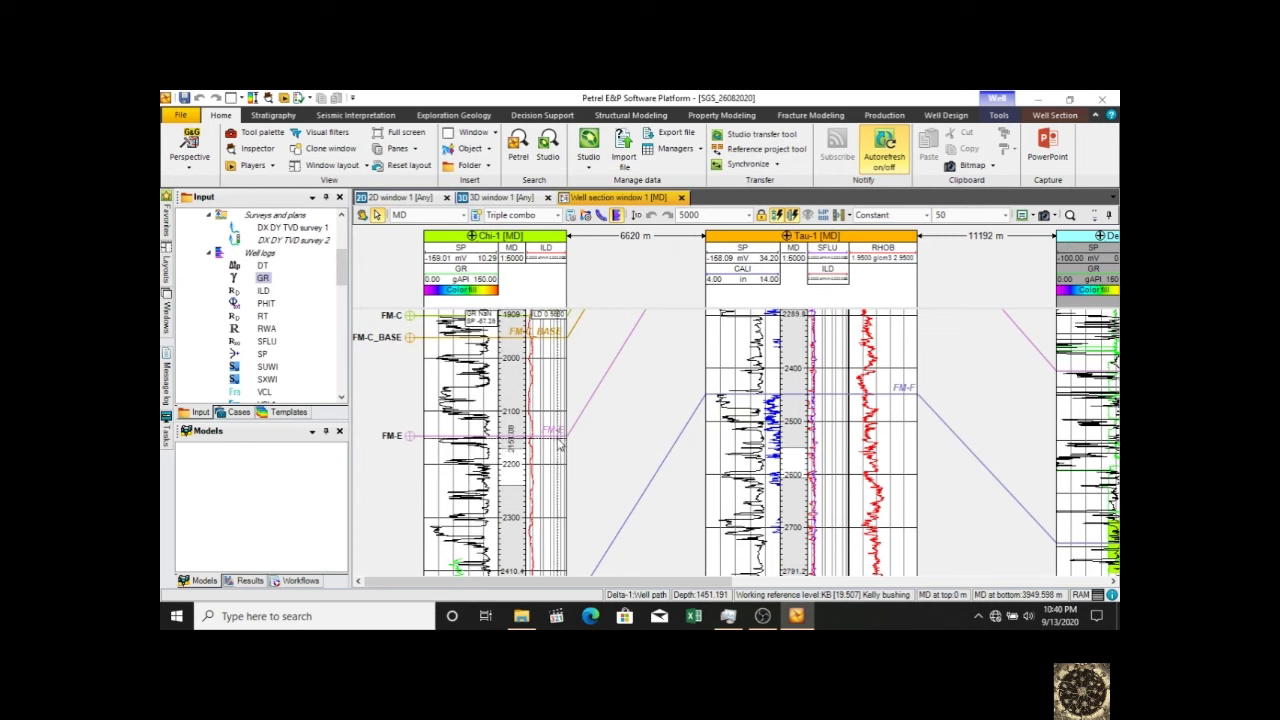
- Flatten the well section on the FM-E well top, selected in Chi-1
{"action": "left_click", "coordinate": [560, 440]}
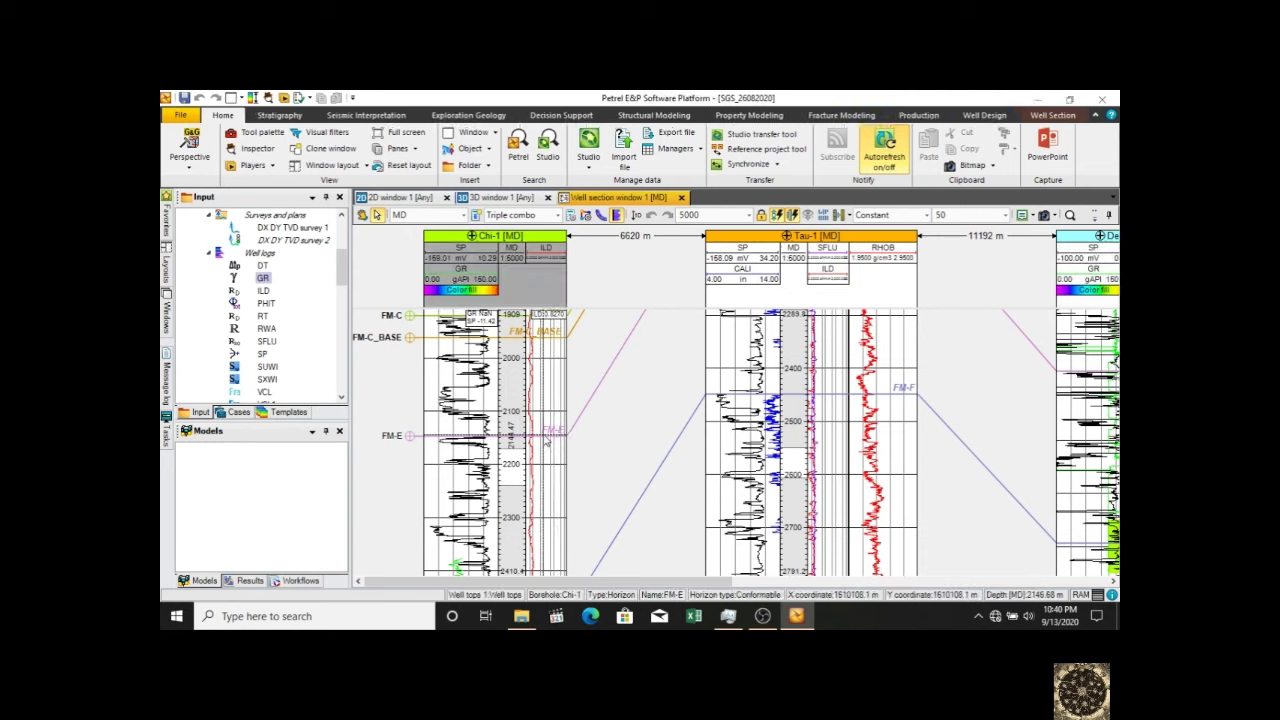
{"action": "right_click", "coordinate": [547, 440]}
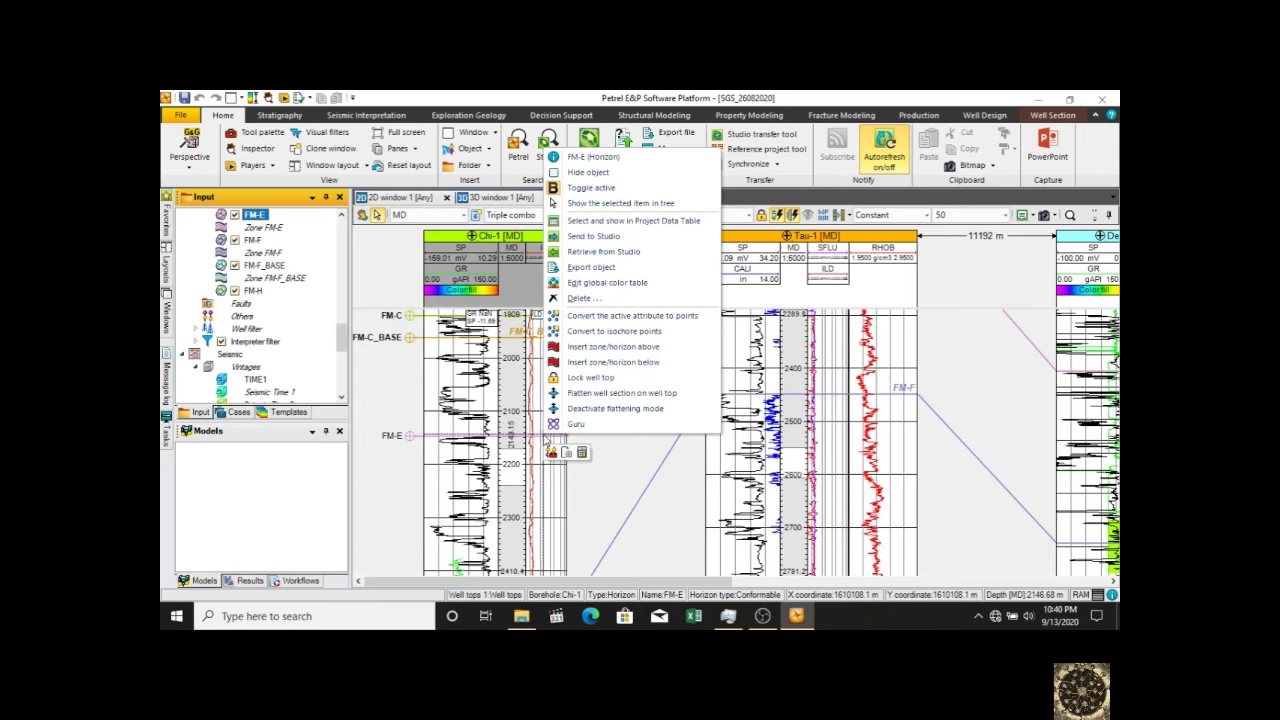
{"action": "left_click", "coordinate": [623, 394]}
{"action": "scroll", "coordinate": [706, 450], "scroll_direction": "down", "scroll_amount": 5}
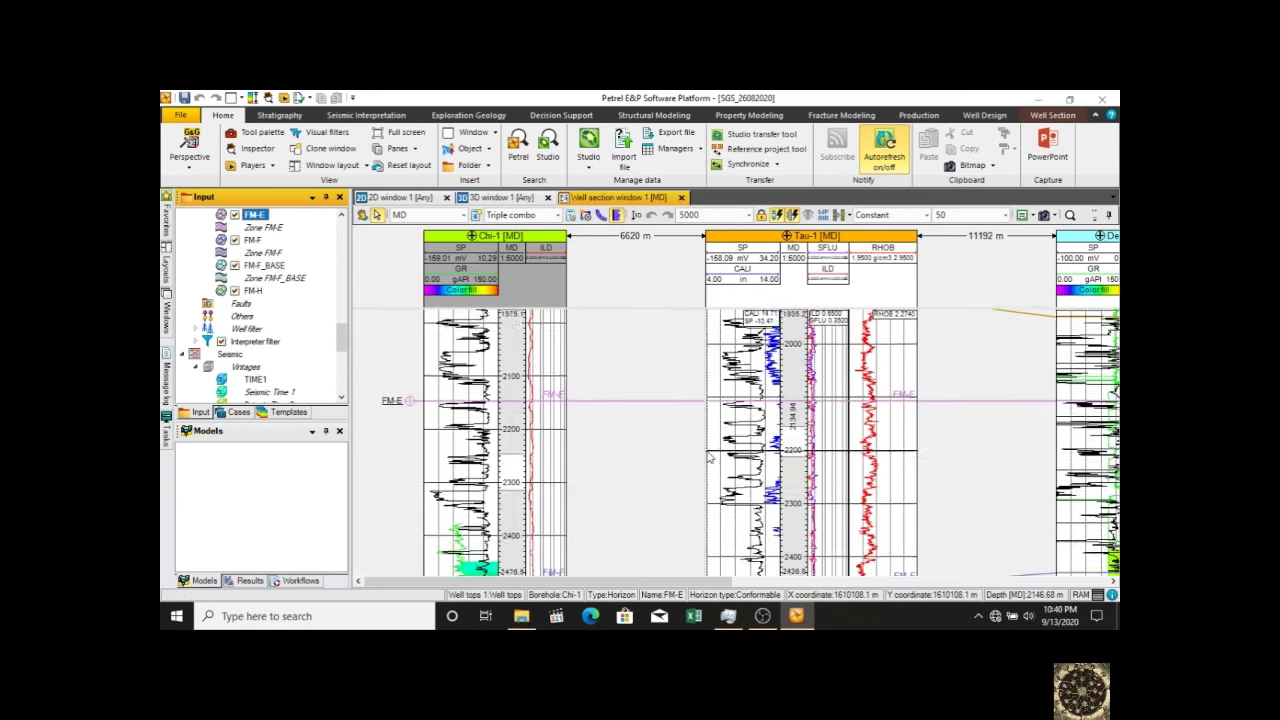
- Set the common vertical scale of the flattened well section to 2500
{"action": "scroll", "coordinate": [708, 457], "scroll_direction": "up", "scroll_amount": 4}
{"action": "scroll", "coordinate": [708, 457], "scroll_direction": "down", "scroll_amount": 1}
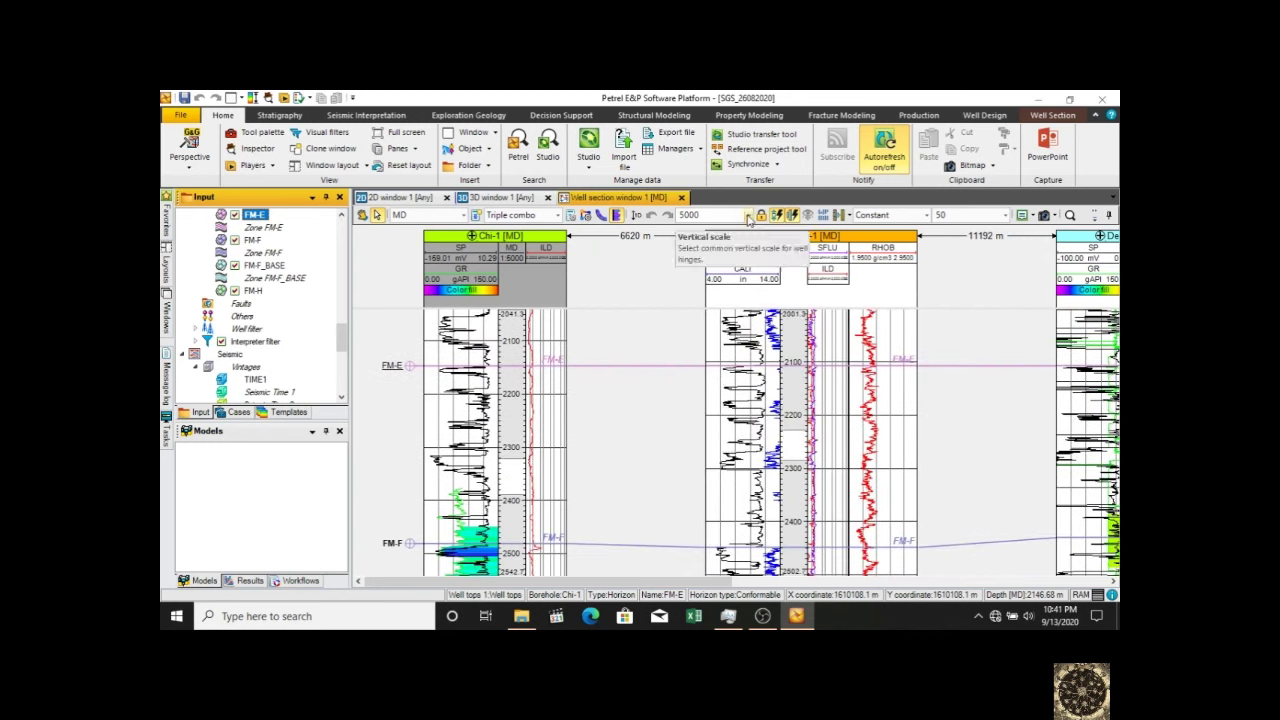
{"action": "left_click", "coordinate": [748, 215]}
{"action": "left_click", "coordinate": [686, 308]}
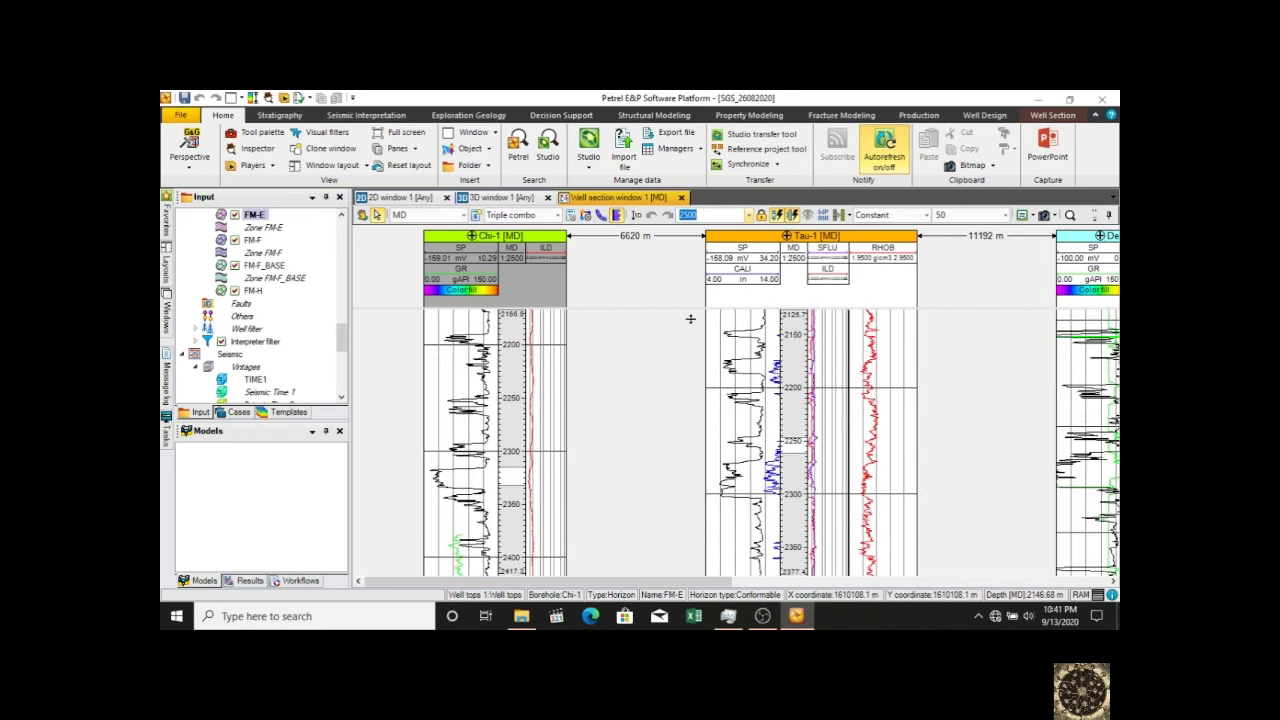
- Set the common vertical scale of the well section to 5000 and reduce it further to about 9186
{"action": "left_click", "coordinate": [743, 215]}
{"action": "left_click", "coordinate": [747, 215]}
{"action": "left_click", "coordinate": [688, 324]}
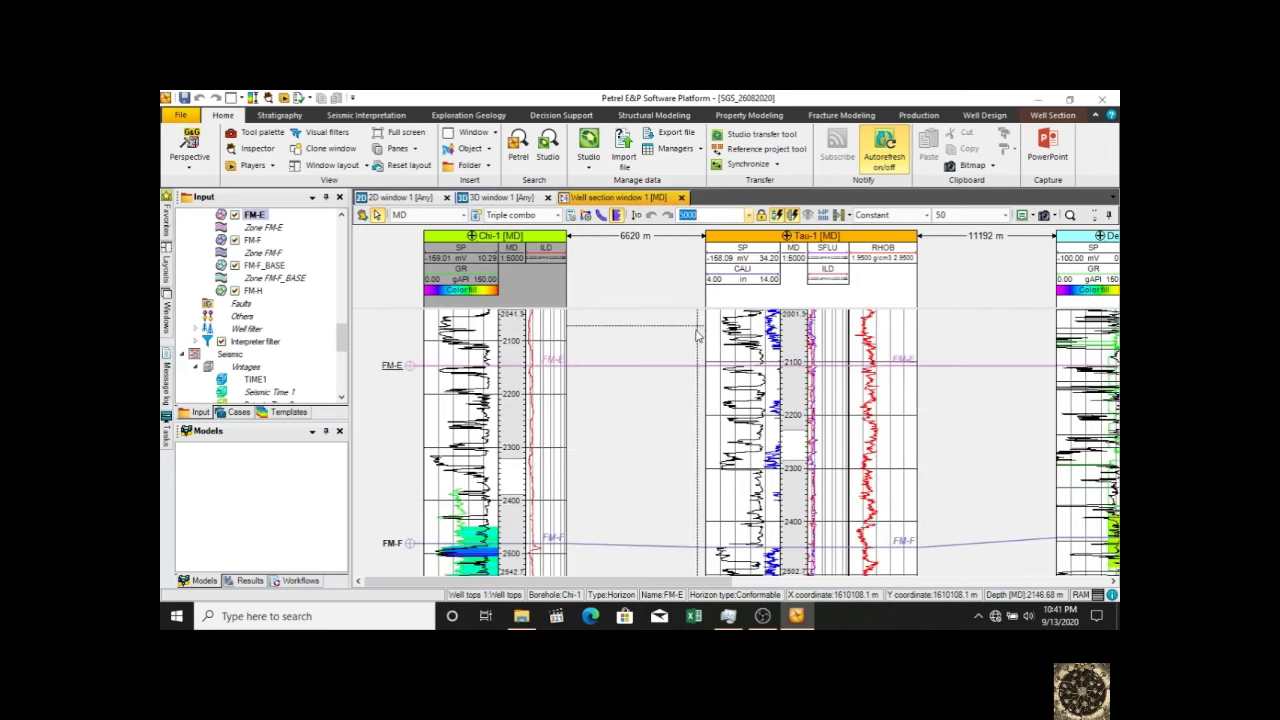
{"action": "scroll", "coordinate": [791, 428], "scroll_direction": "down", "scroll_amount": 3}
{"action": "scroll", "coordinate": [791, 424], "scroll_direction": "down", "scroll_amount": 3}
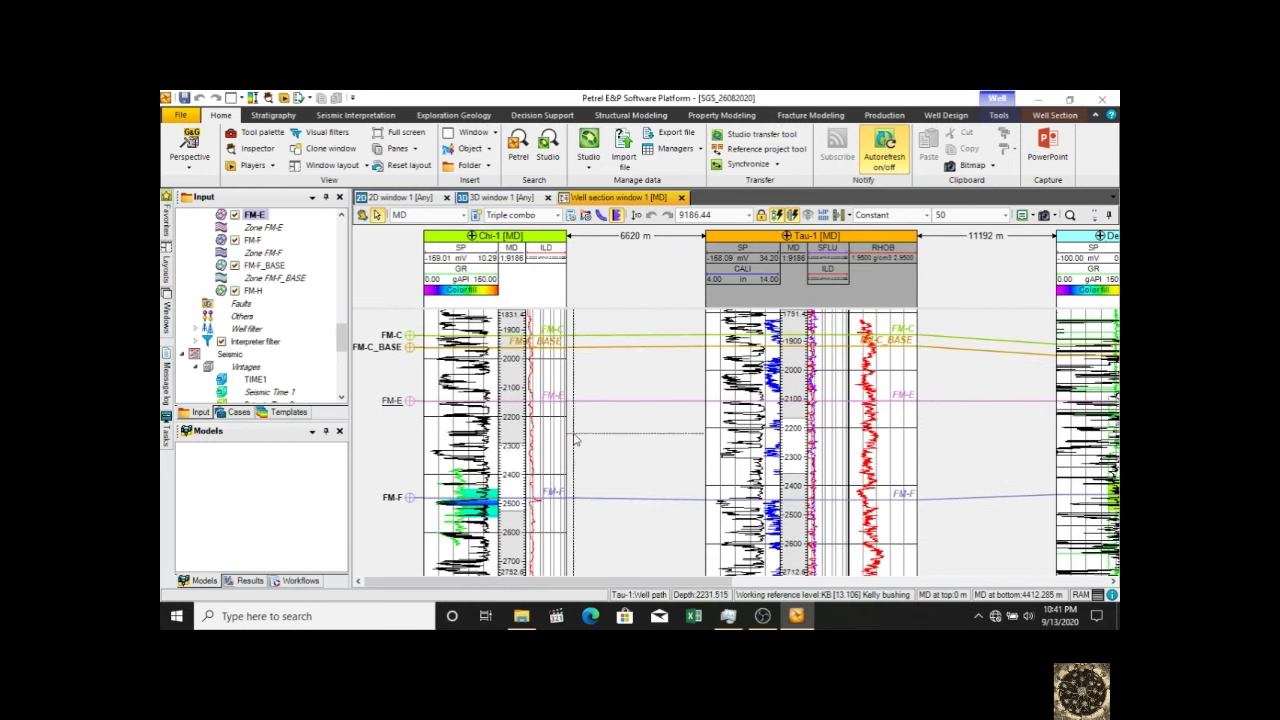
- Flatten the well section on the FM-F well top, selected in Delta-1
{"action": "left_click_drag", "start_coordinate": [705, 587], "coordinate": [893, 588]}
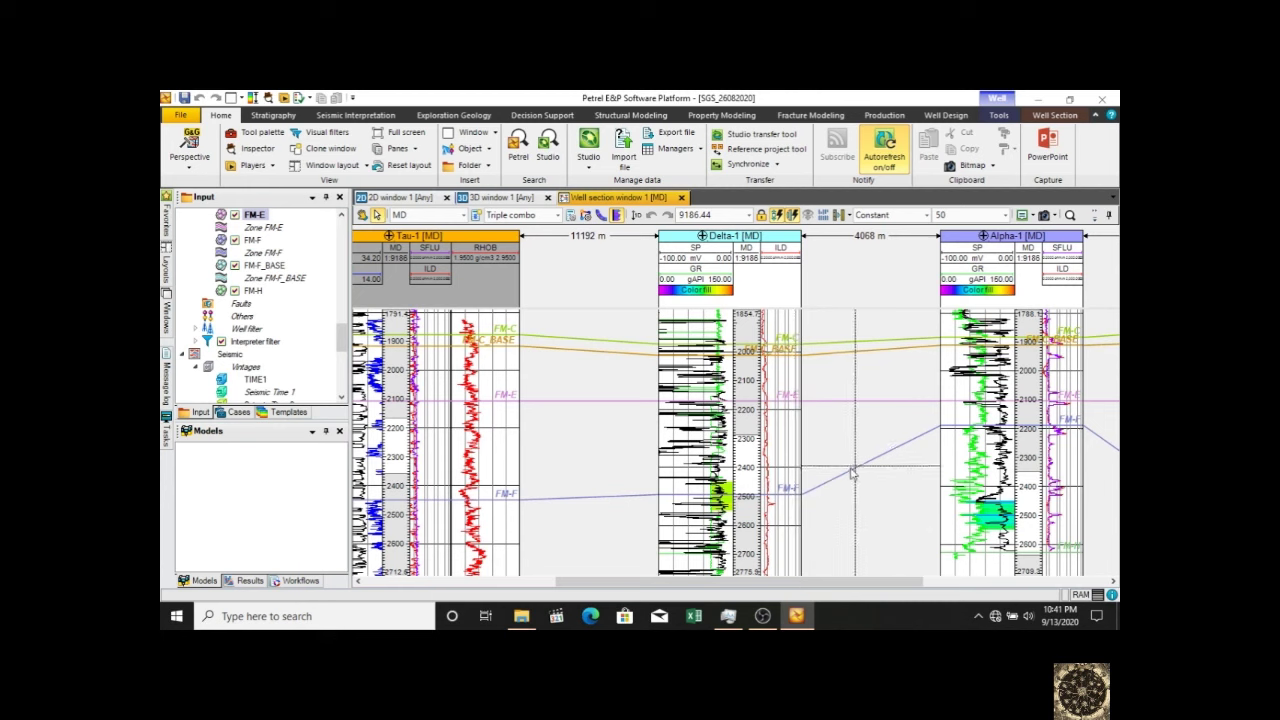
{"action": "right_click", "coordinate": [791, 498]}
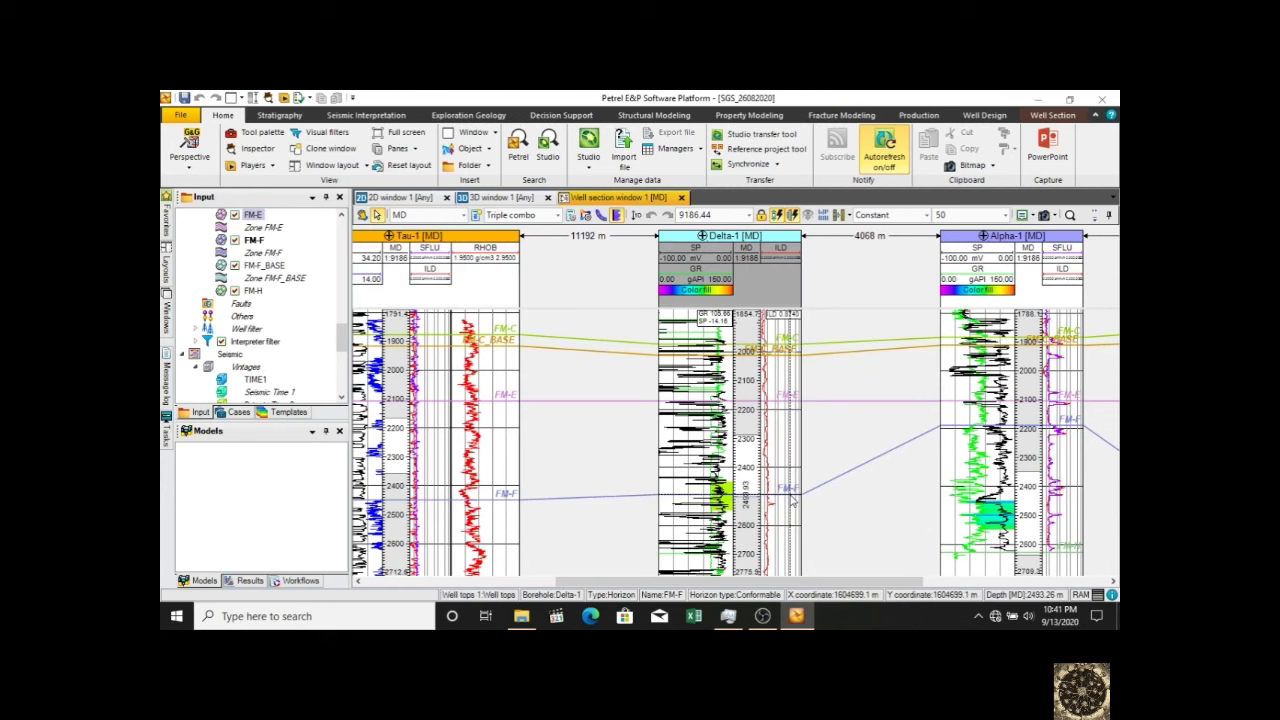
{"action": "left_click", "coordinate": [873, 455]}
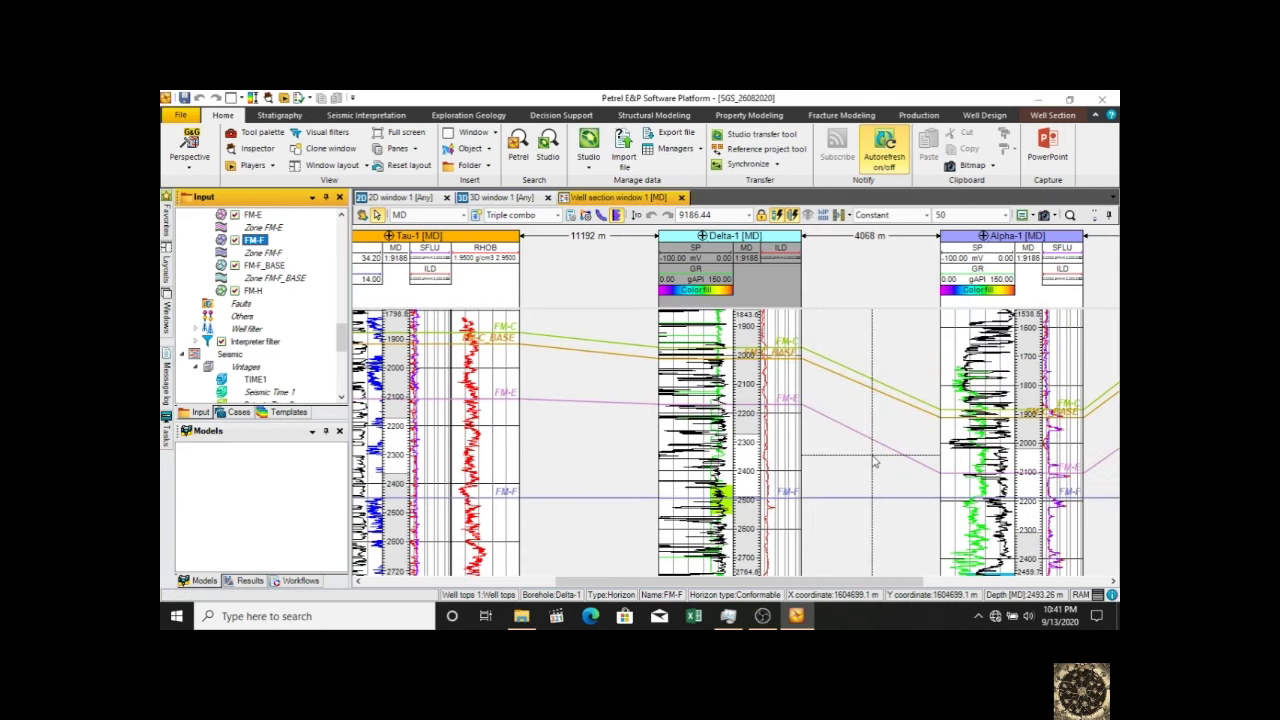
{"action": "left_click_drag", "start_coordinate": [857, 584], "coordinate": [643, 589]}
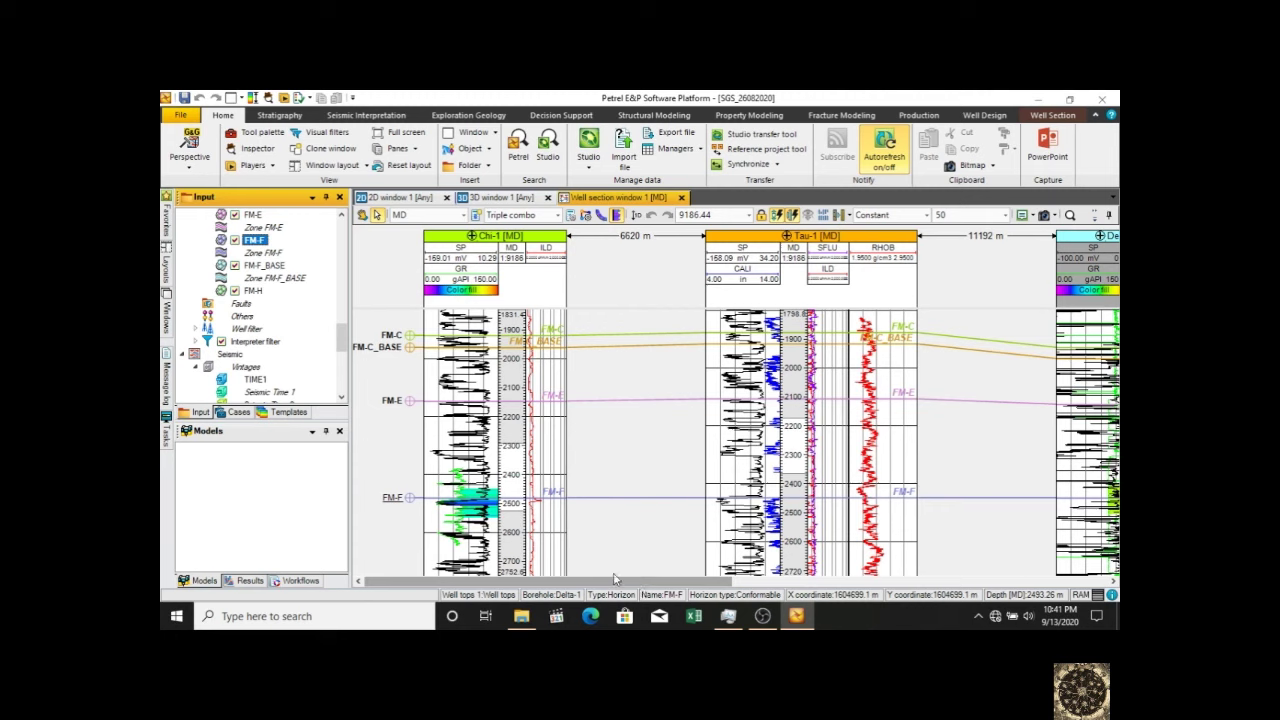
- Flatten the well section on the FM-C_BASE well top, selected in Chi-1
{"action": "right_click", "coordinate": [648, 347]}
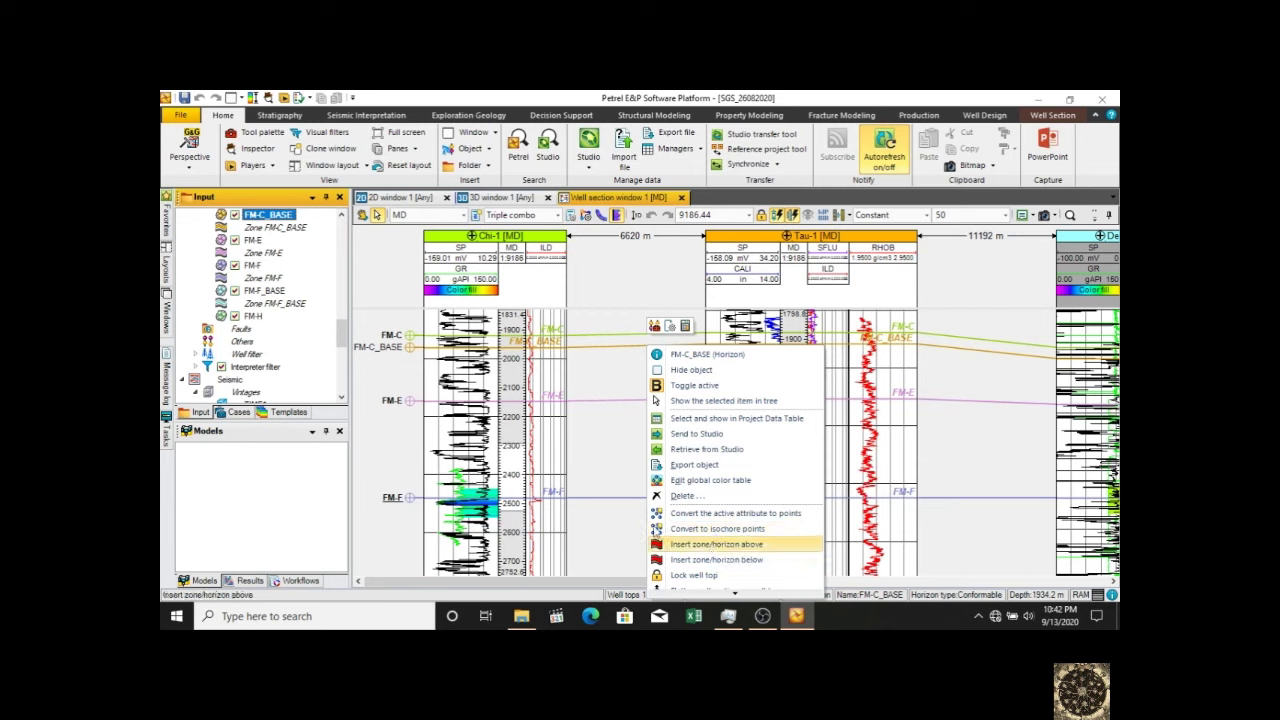
{"action": "left_click", "coordinate": [577, 352]}
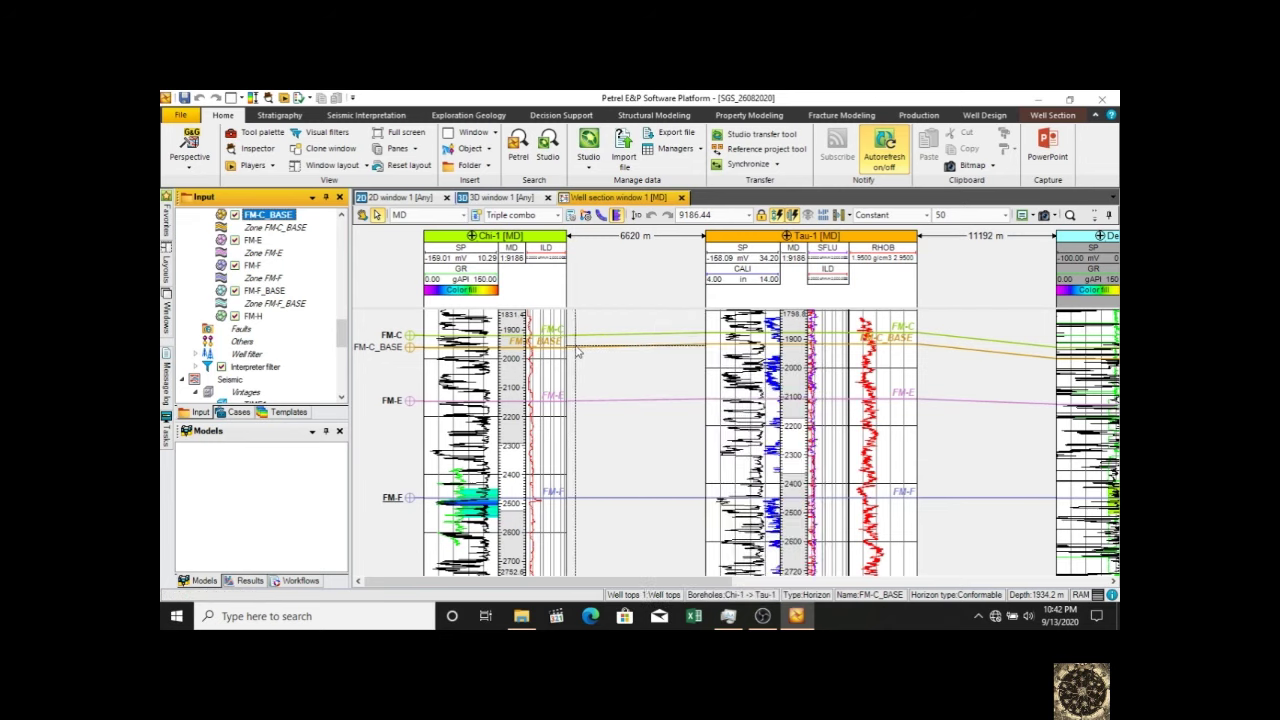
{"action": "right_click", "coordinate": [577, 352]}
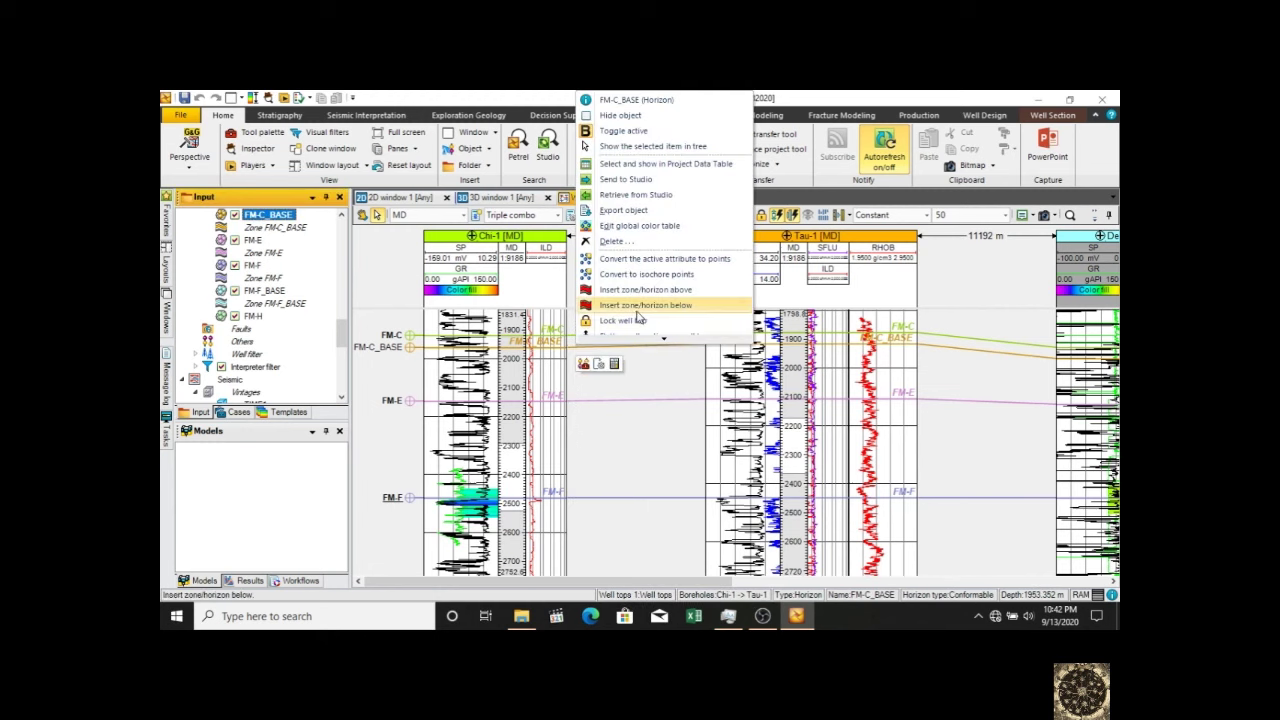
{"action": "left_click", "coordinate": [550, 348]}
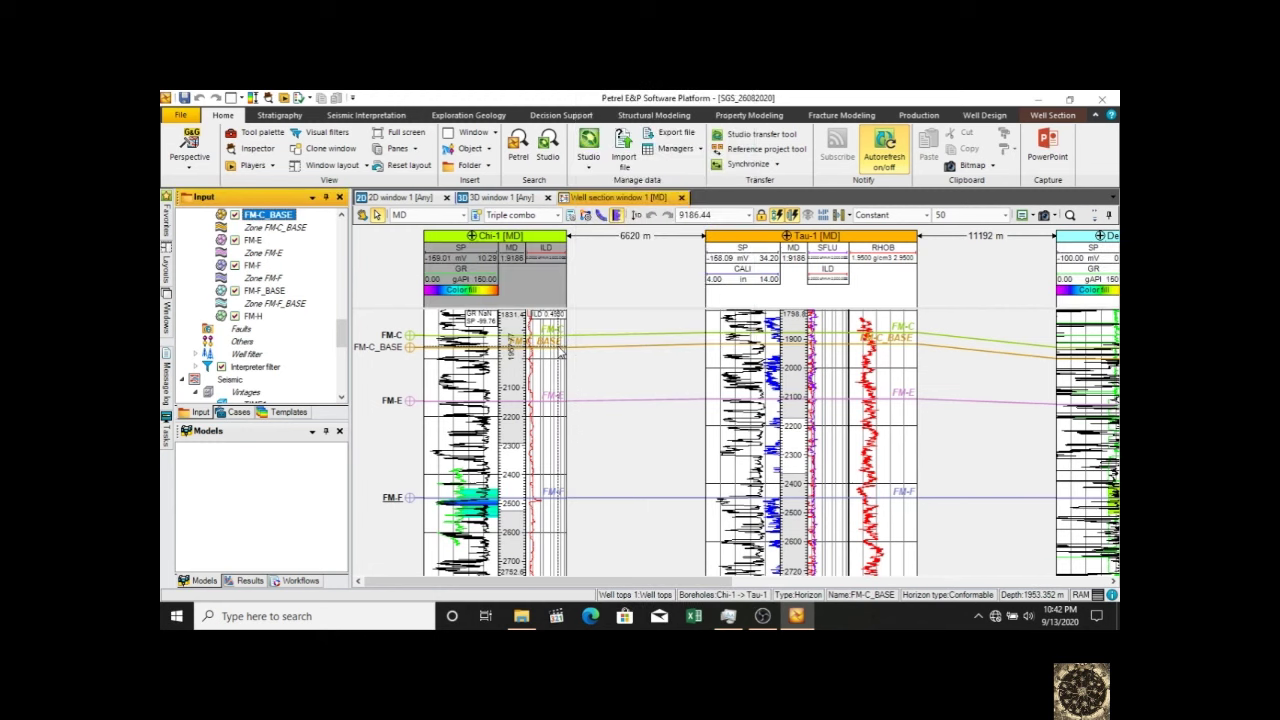
{"action": "right_click", "coordinate": [558, 351]}
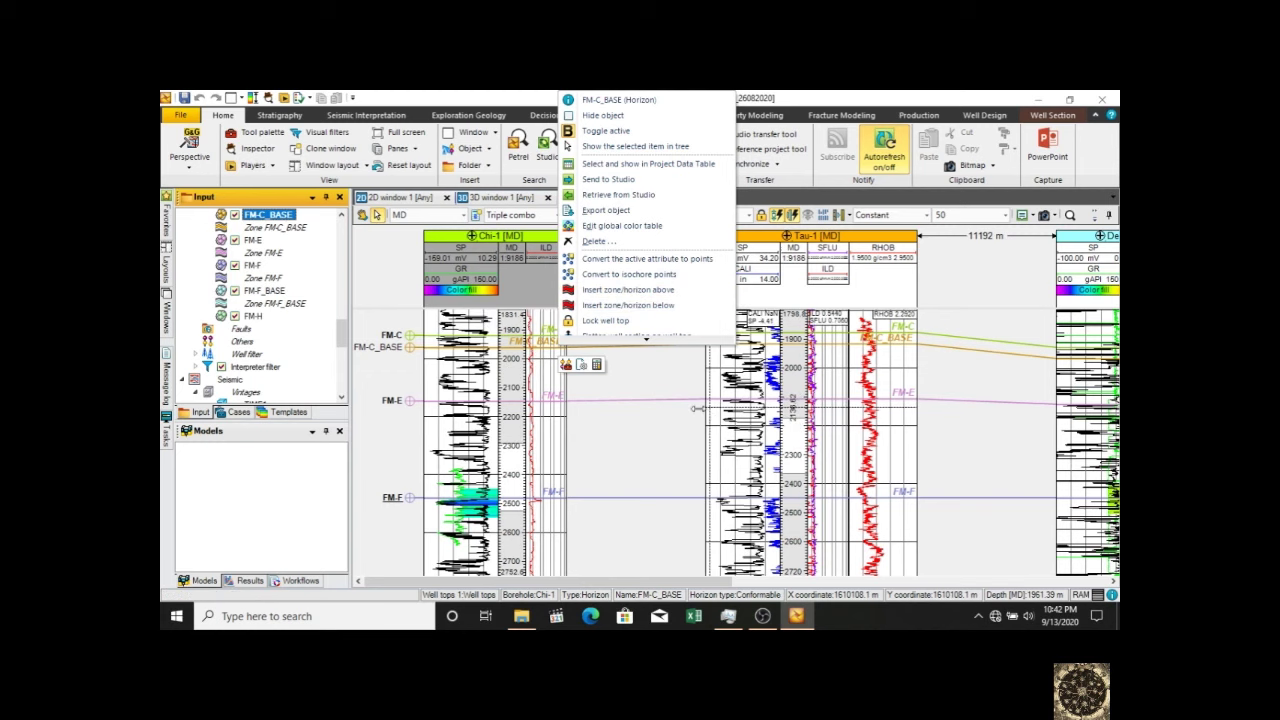
{"action": "mouse_move", "coordinate": [647, 341]}
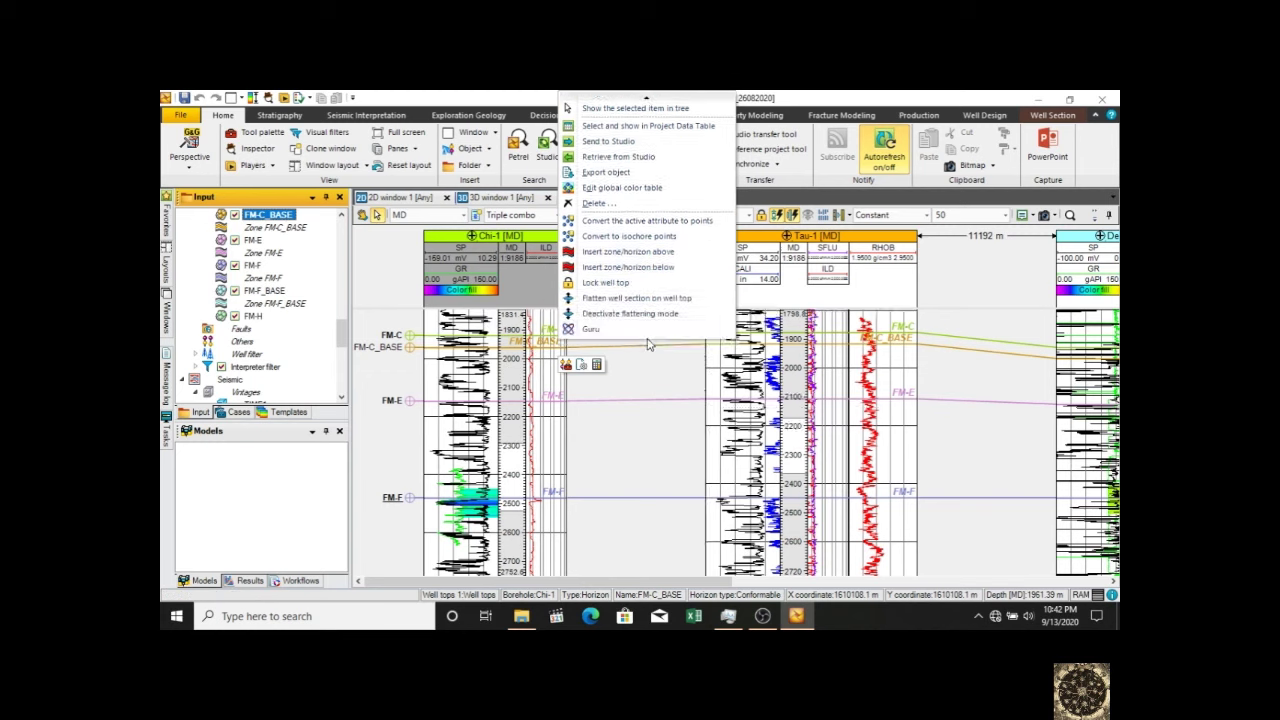
{"action": "left_click", "coordinate": [645, 311]}
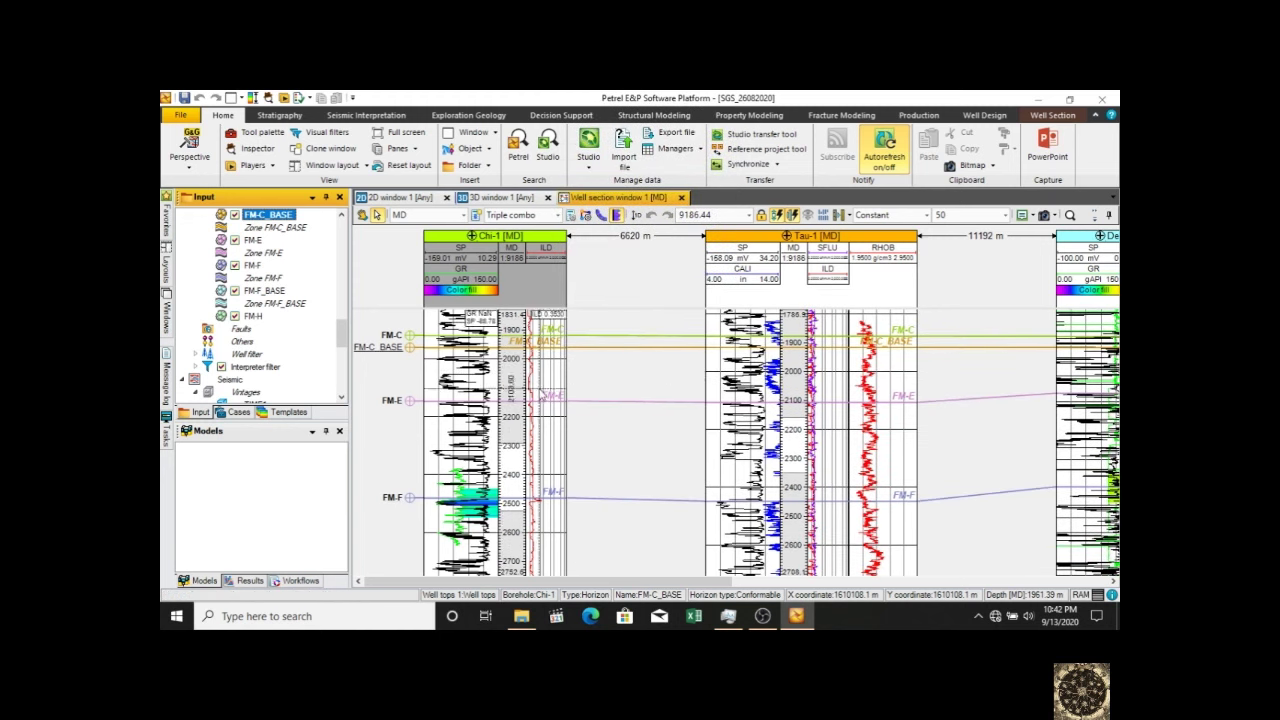
- Examine the section flattened on FM-C_BASE from Chi-1 to Phi-1 and deactivate the flattening mode
{"action": "left_click_drag", "start_coordinate": [719, 587], "coordinate": [1062, 562]}
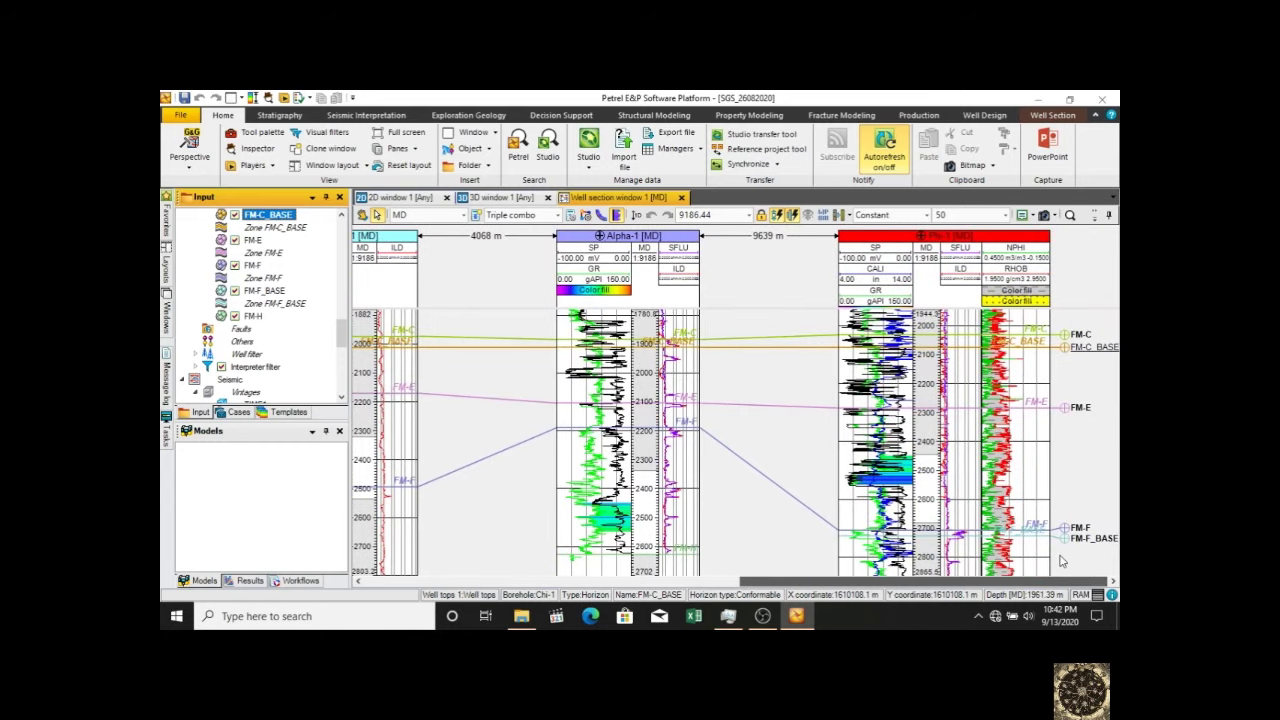
{"action": "left_click_drag", "start_coordinate": [1062, 562], "coordinate": [1036, 574]}
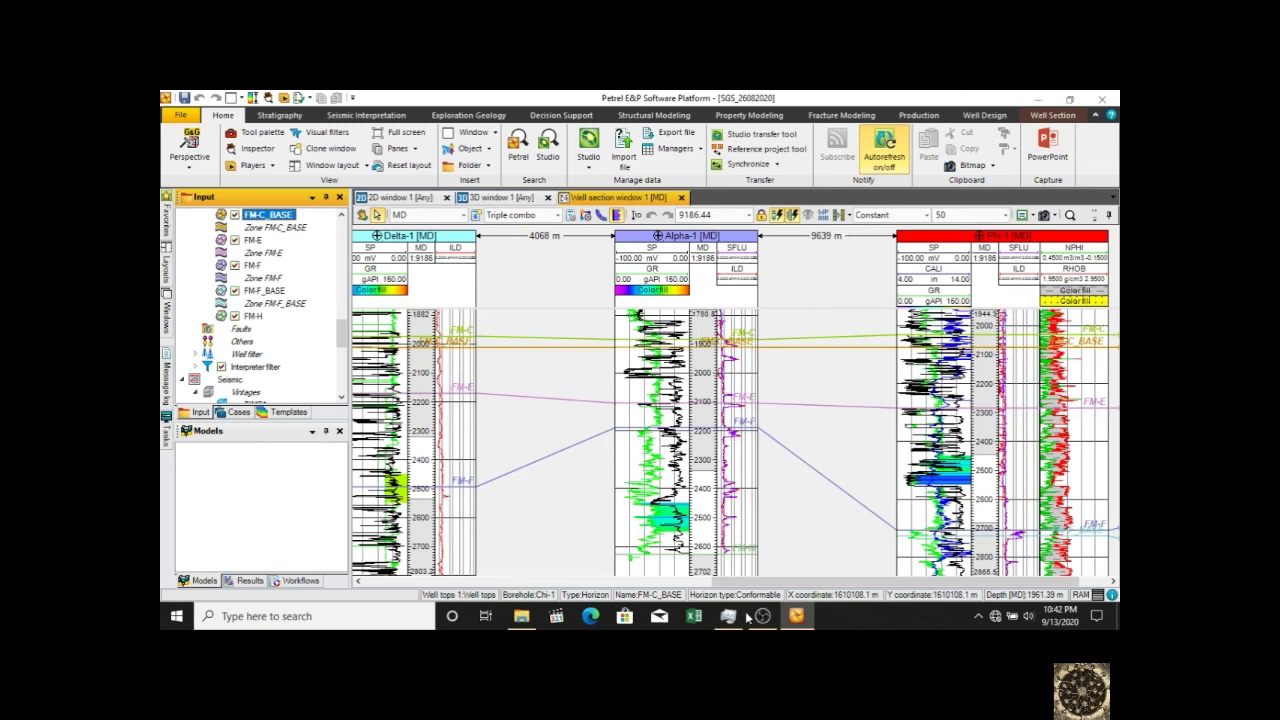
{"action": "left_click_drag", "start_coordinate": [845, 579], "coordinate": [372, 540]}
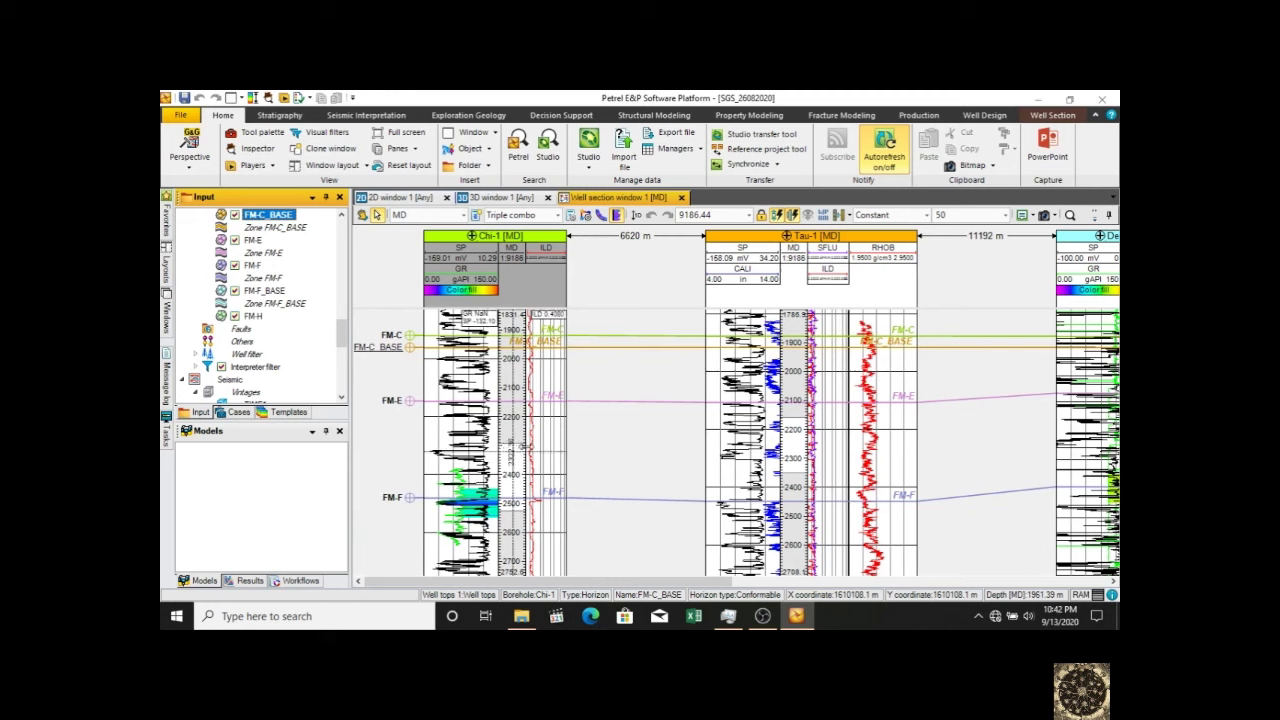
{"action": "left_click", "coordinate": [620, 375]}
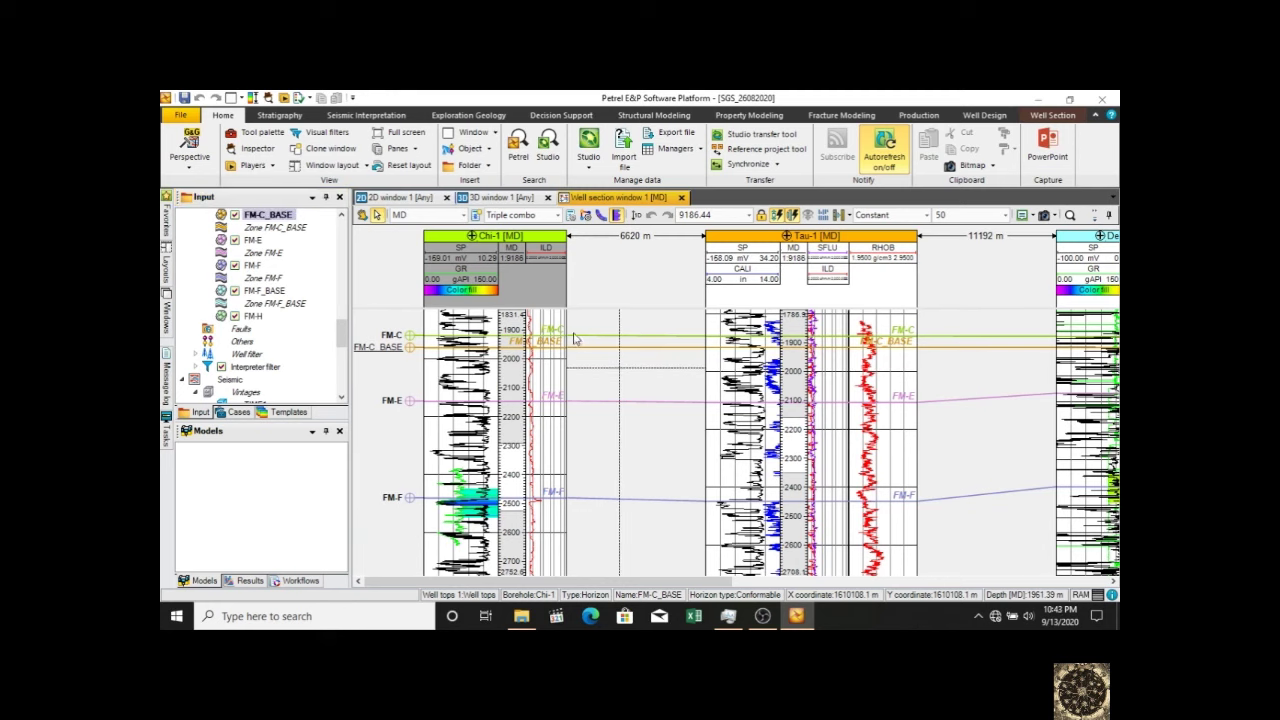
{"action": "right_click", "coordinate": [576, 345]}
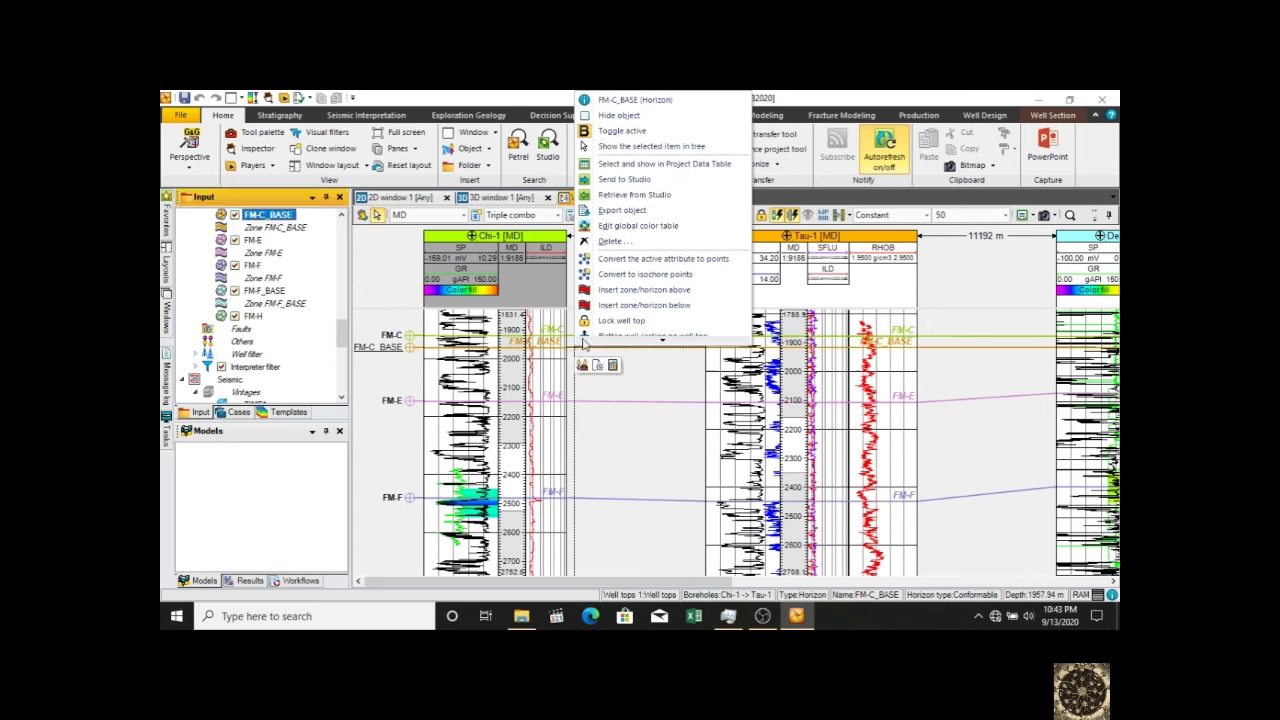
{"action": "mouse_move", "coordinate": [663, 340]}
{"action": "left_click", "coordinate": [651, 314]}
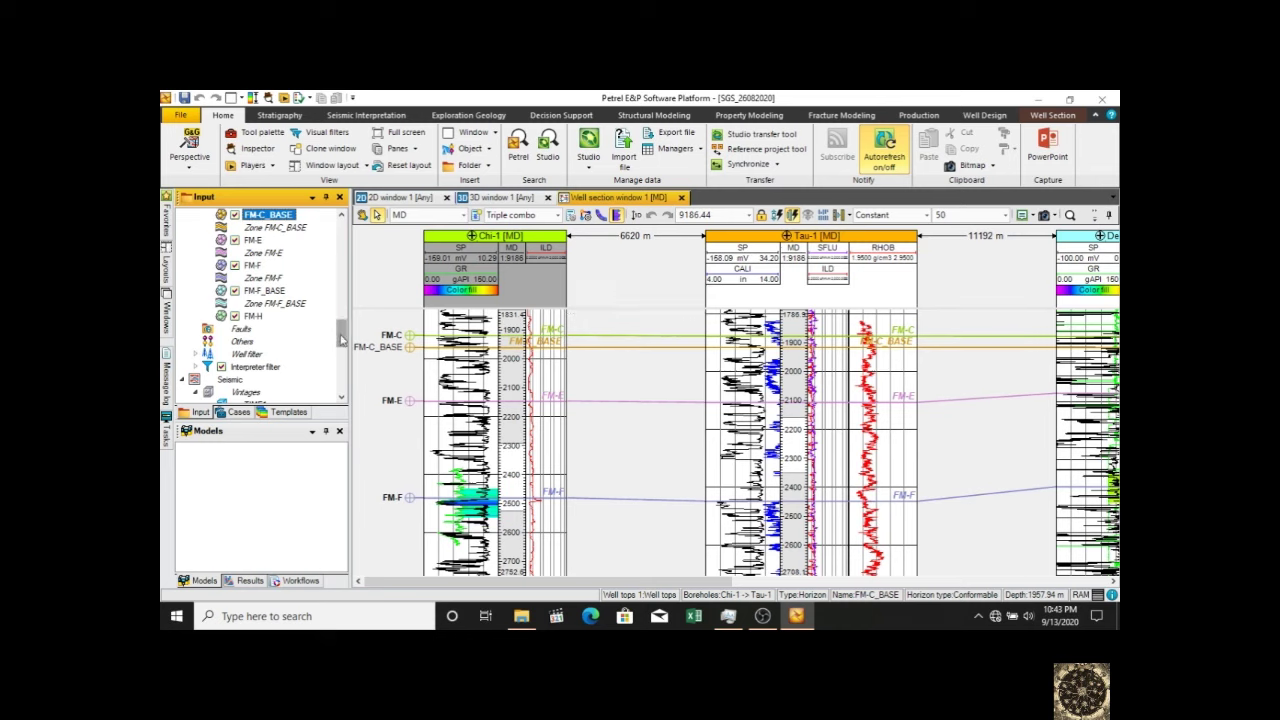
- Flatten the well section on FM-C from the Well tops 1 stratigraphy and deactivate that flattening
{"action": "left_click", "coordinate": [168, 313]}
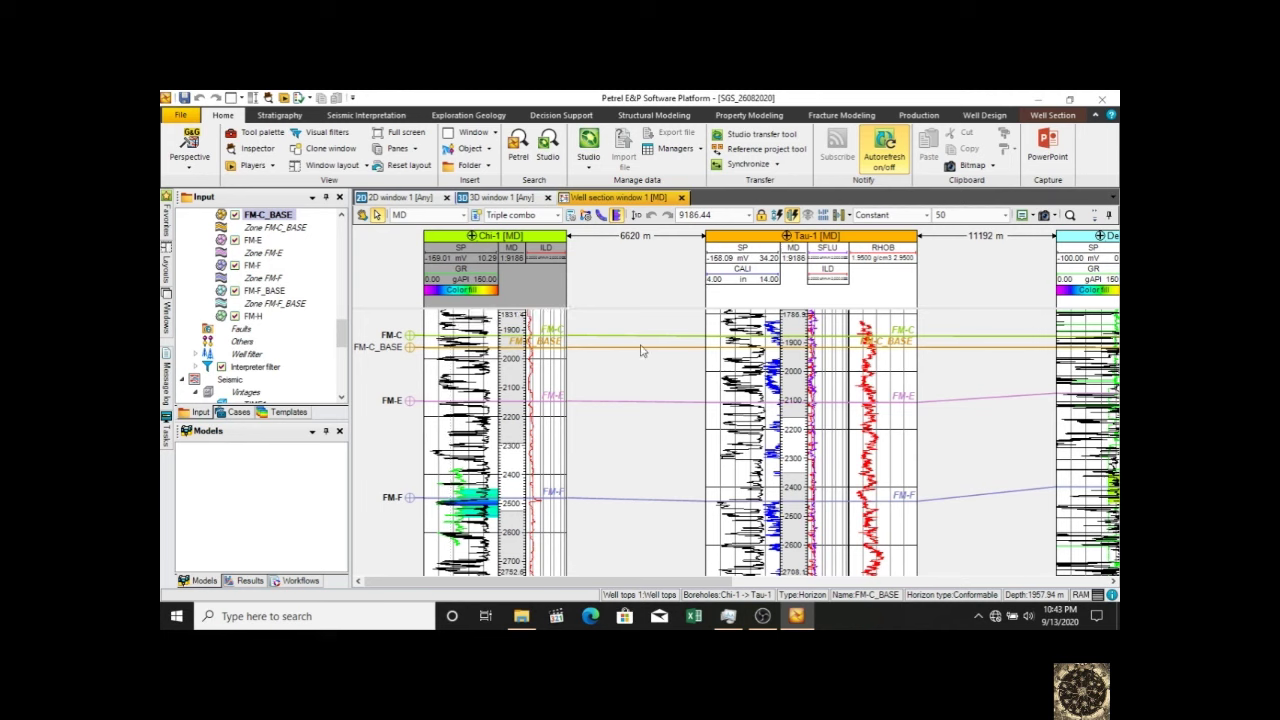
{"action": "left_click", "coordinate": [253, 265]}
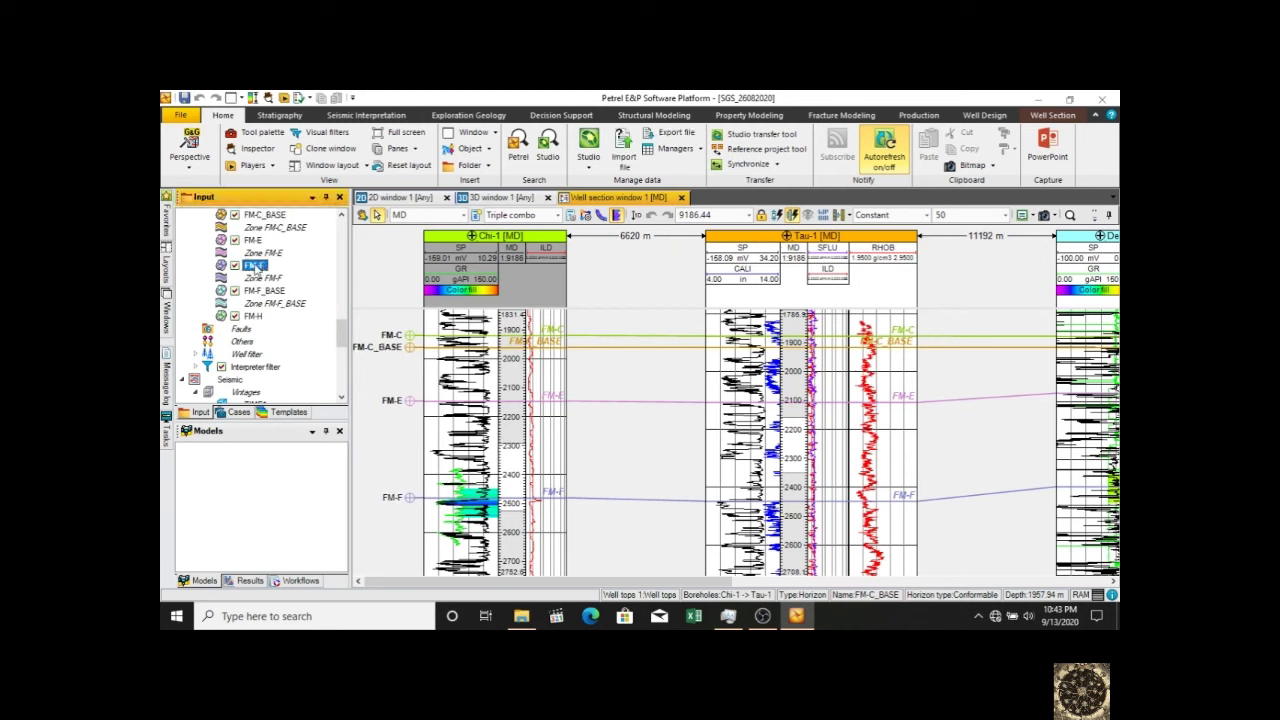
{"action": "scroll", "coordinate": [338, 338], "scroll_direction": "up", "scroll_amount": 3}
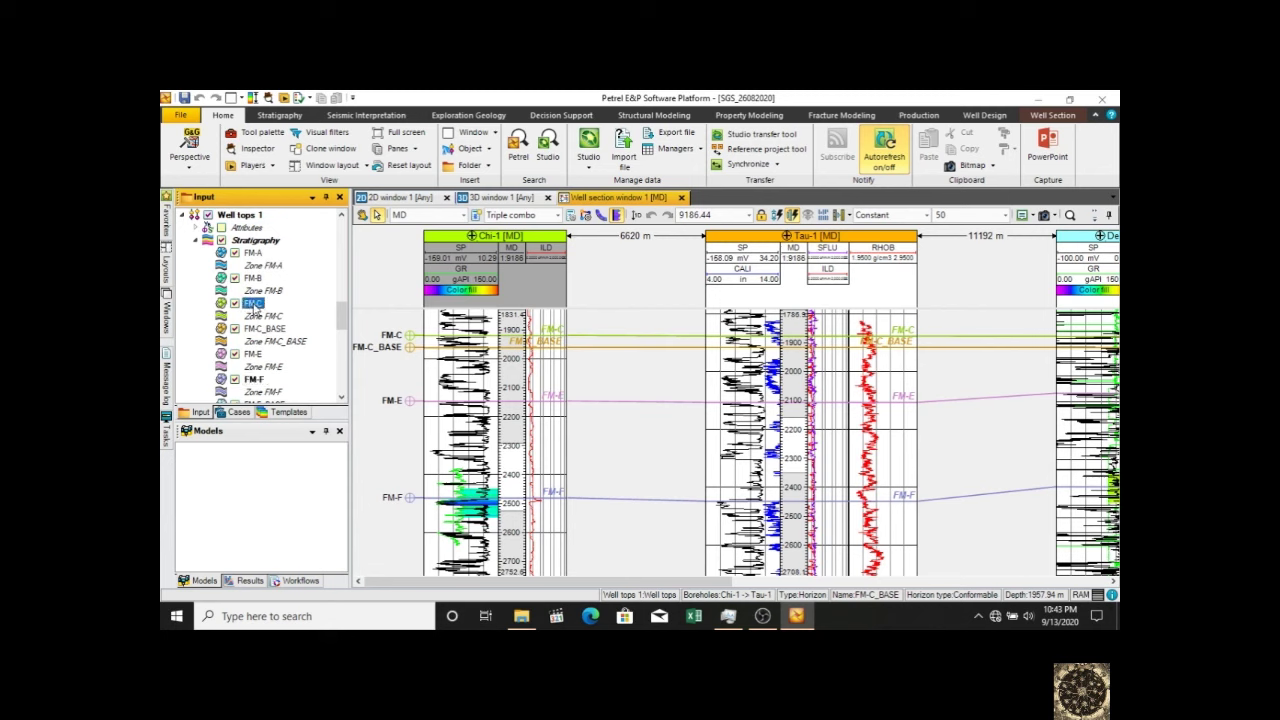
{"action": "right_click", "coordinate": [255, 305]}
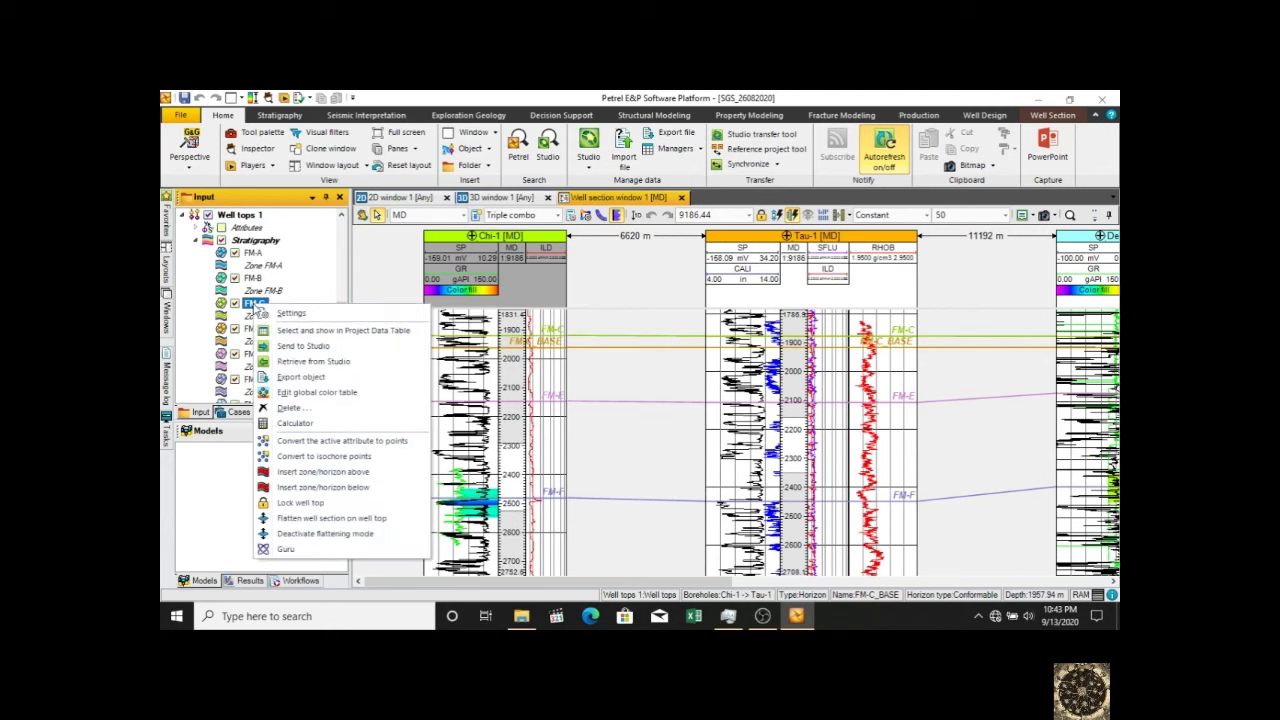
{"action": "left_click", "coordinate": [318, 519]}
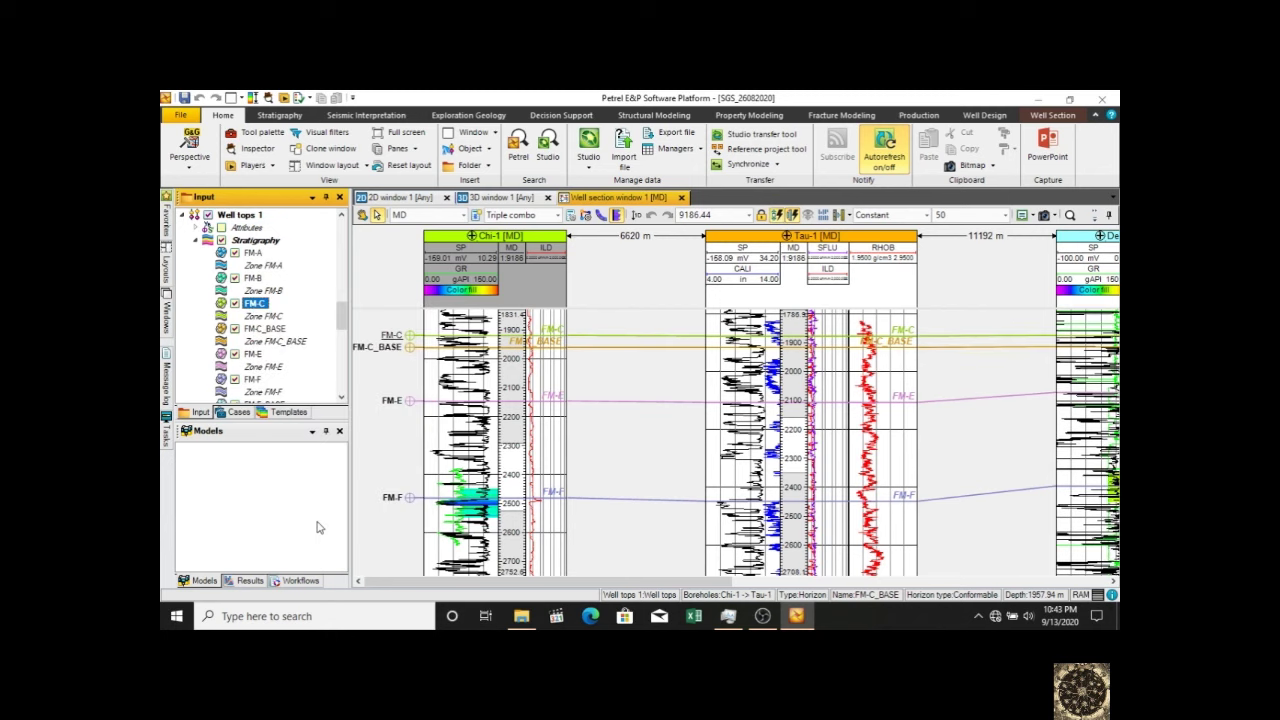
{"action": "right_click", "coordinate": [246, 313]}
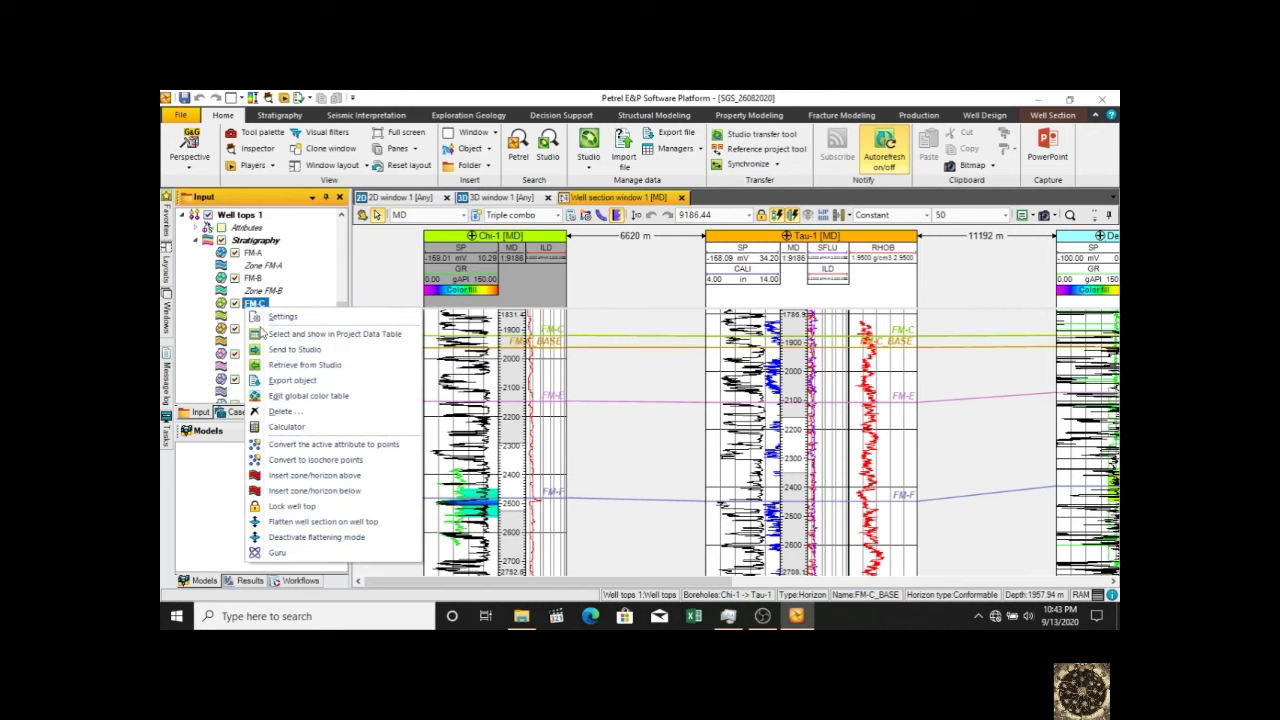
{"action": "left_click", "coordinate": [295, 538]}
- Flatten the well section on FM-E from the Well tops 1 stratigraphy and switch the flattening to FM-F
{"action": "right_click", "coordinate": [250, 353]}
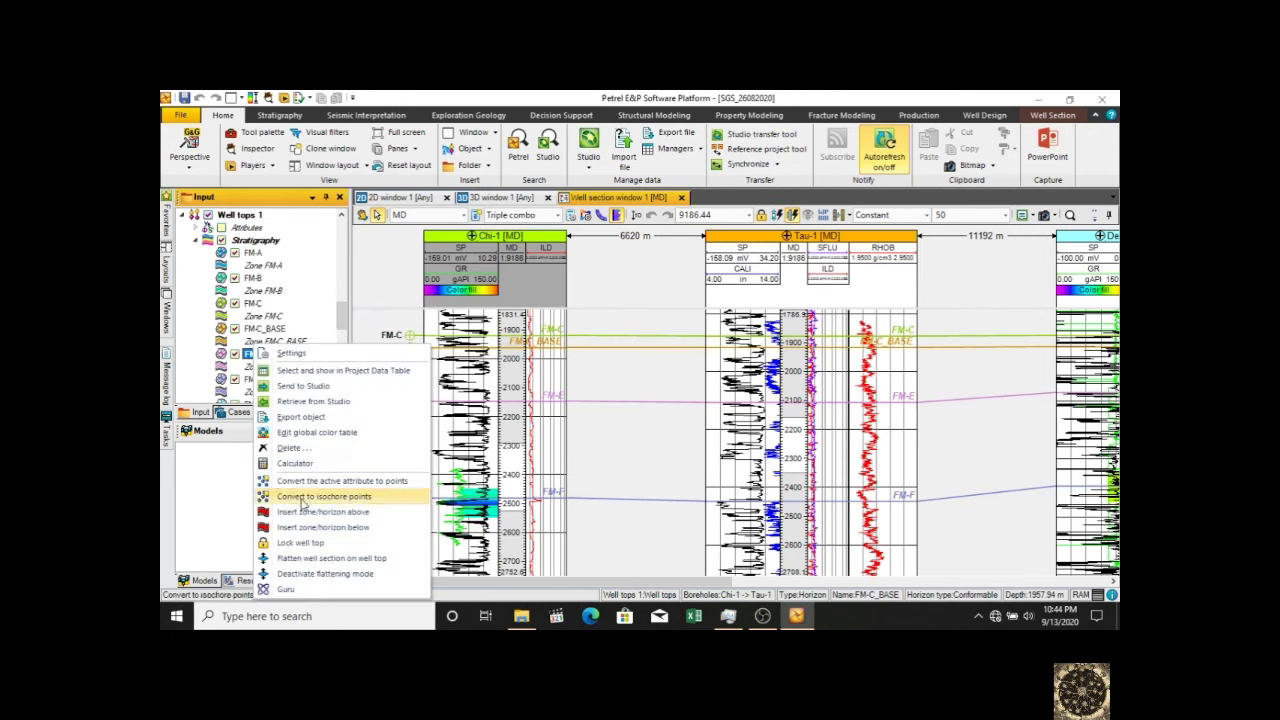
{"action": "left_click", "coordinate": [301, 559]}
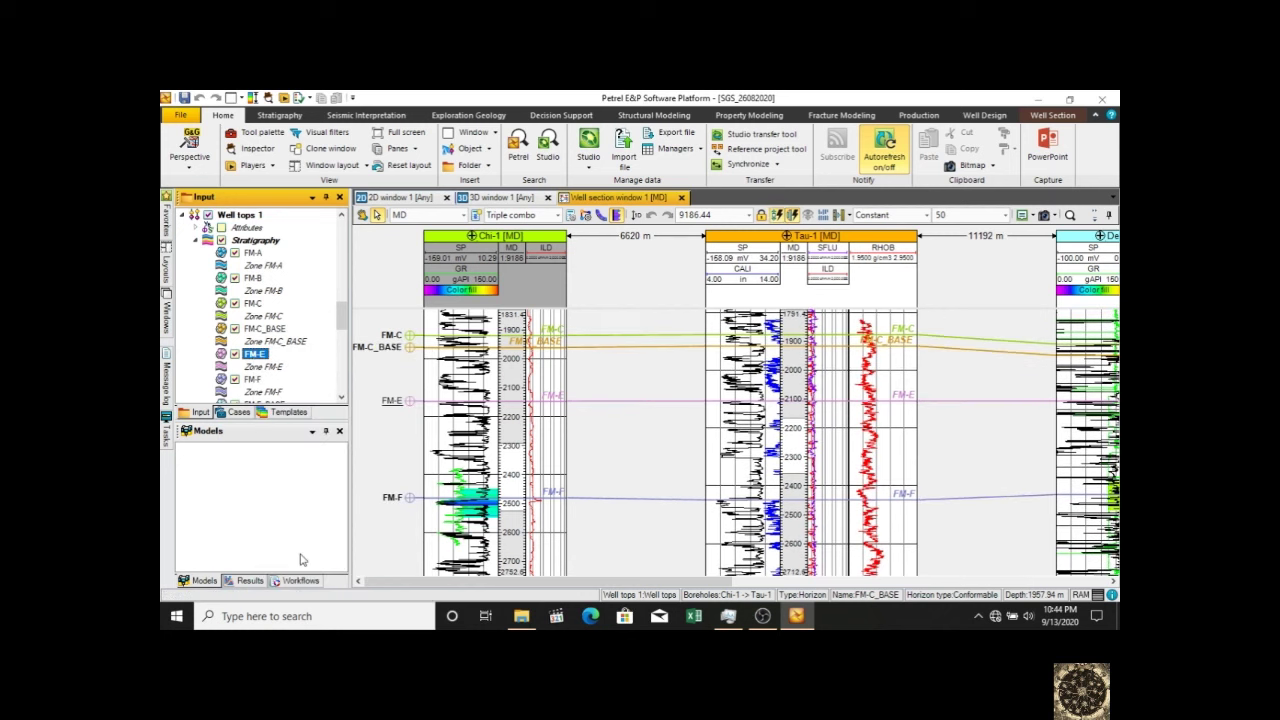
{"action": "right_click", "coordinate": [251, 381]}
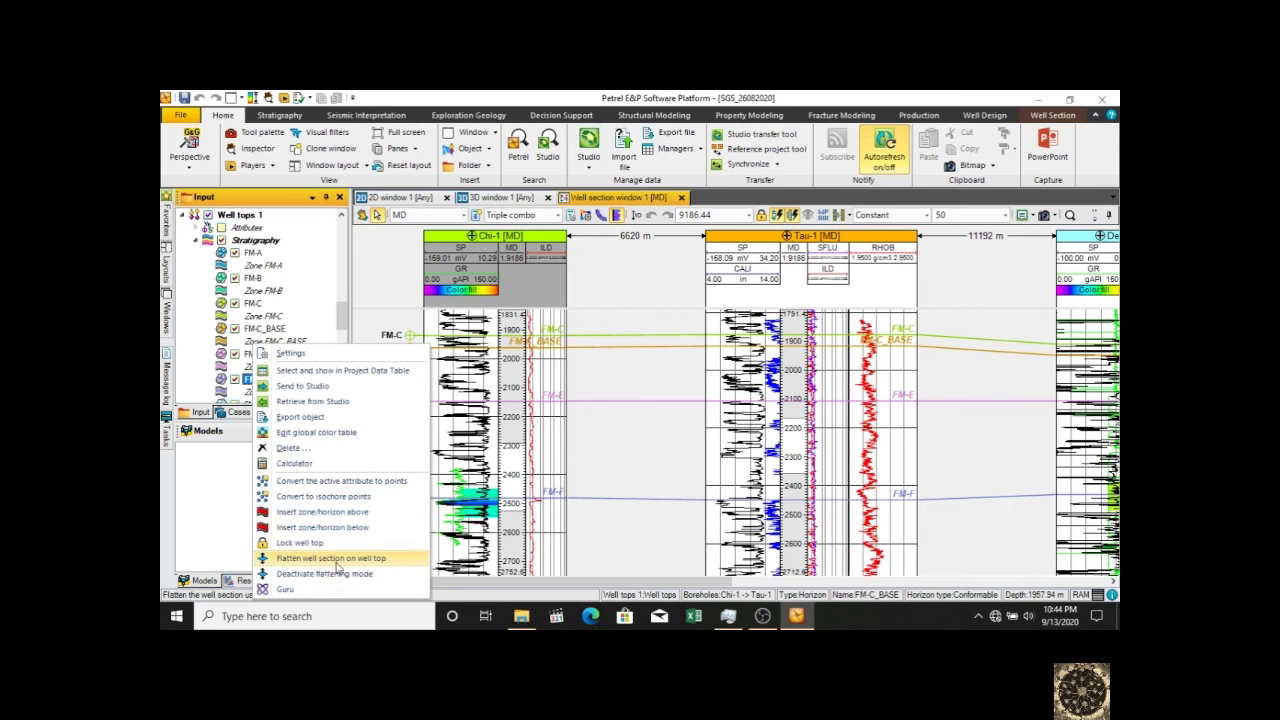
{"action": "left_click", "coordinate": [339, 559]}
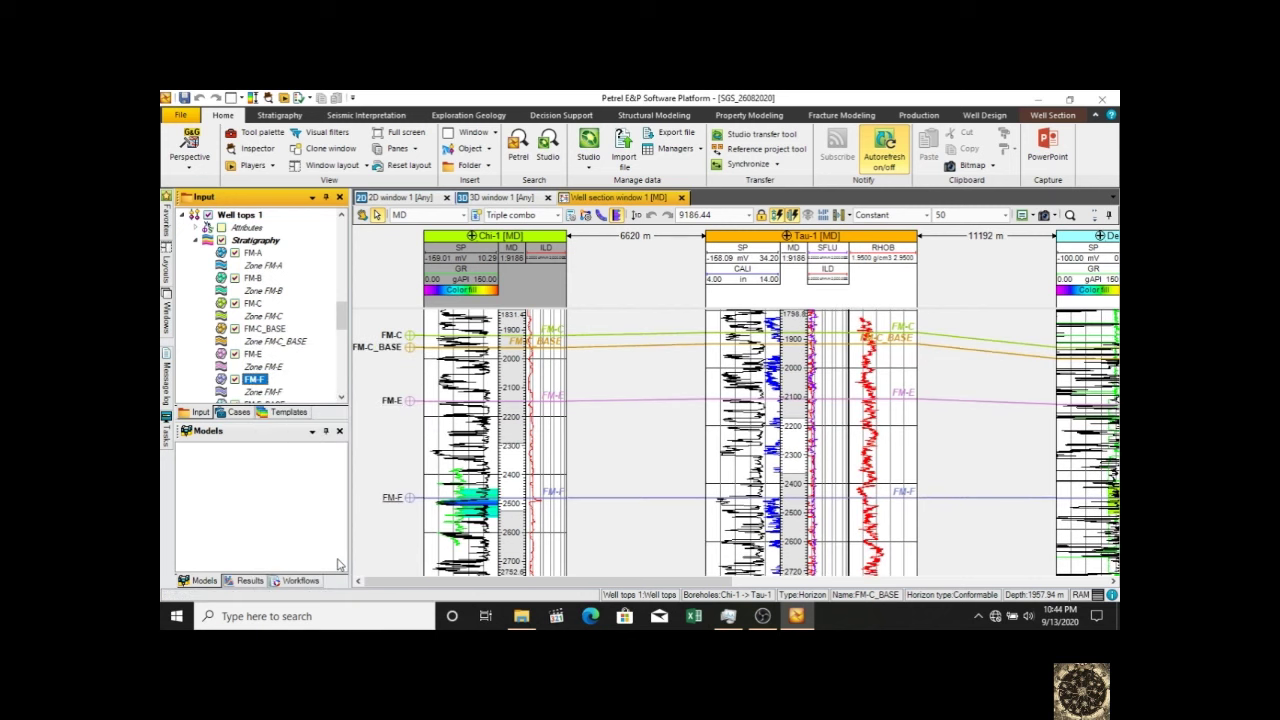
- Open the settings of Well section window 1 and show its definition options
{"action": "left_click", "coordinate": [166, 300]}
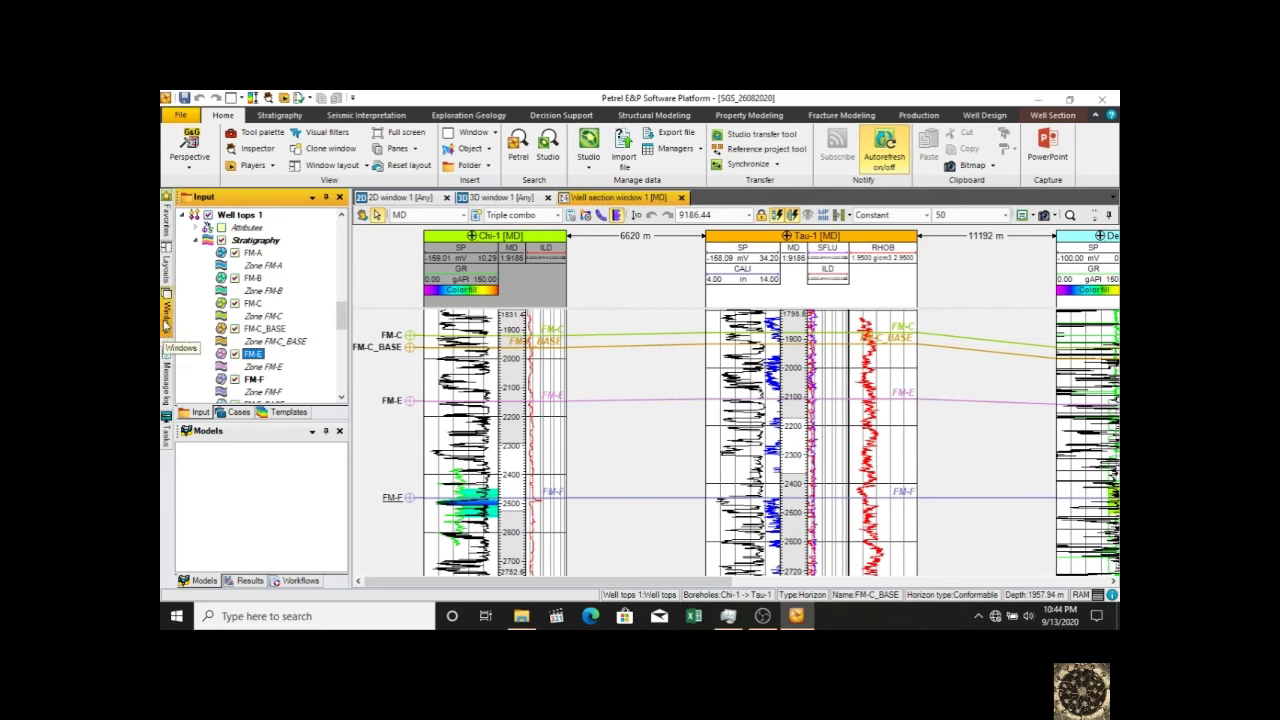
{"action": "left_click", "coordinate": [166, 320]}
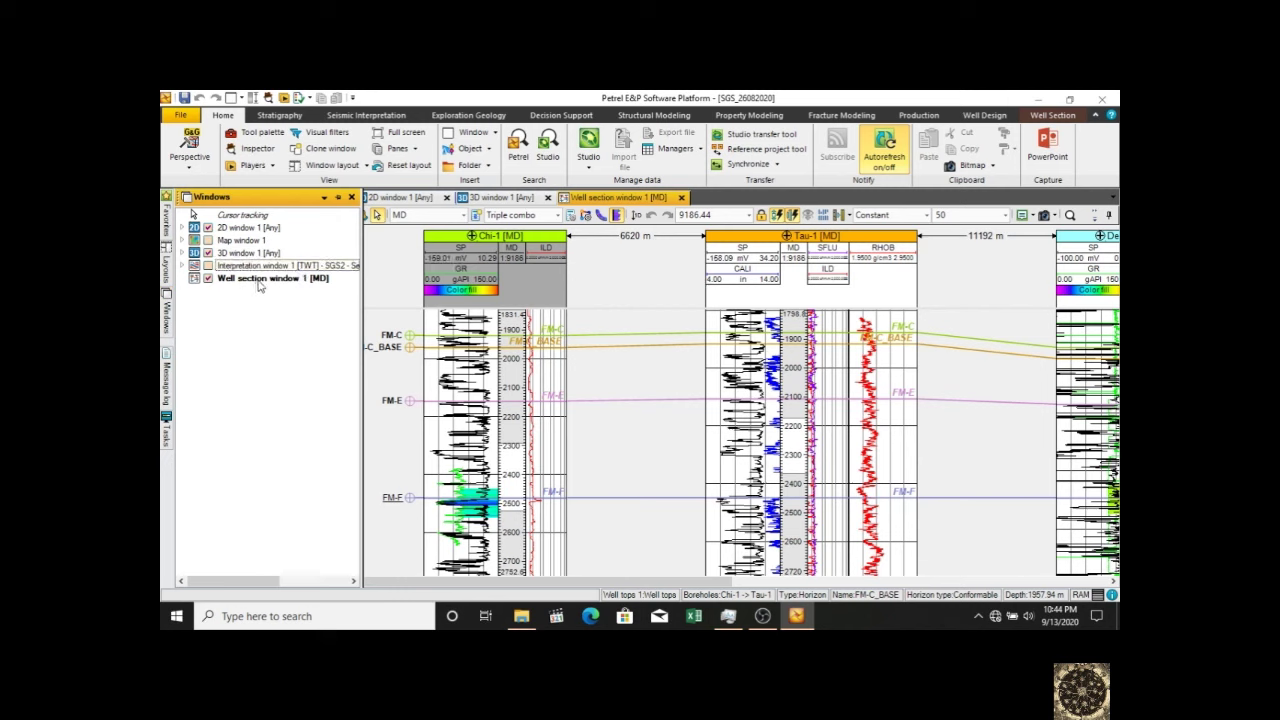
{"action": "left_click", "coordinate": [262, 279]}
{"action": "right_click", "coordinate": [262, 283]}
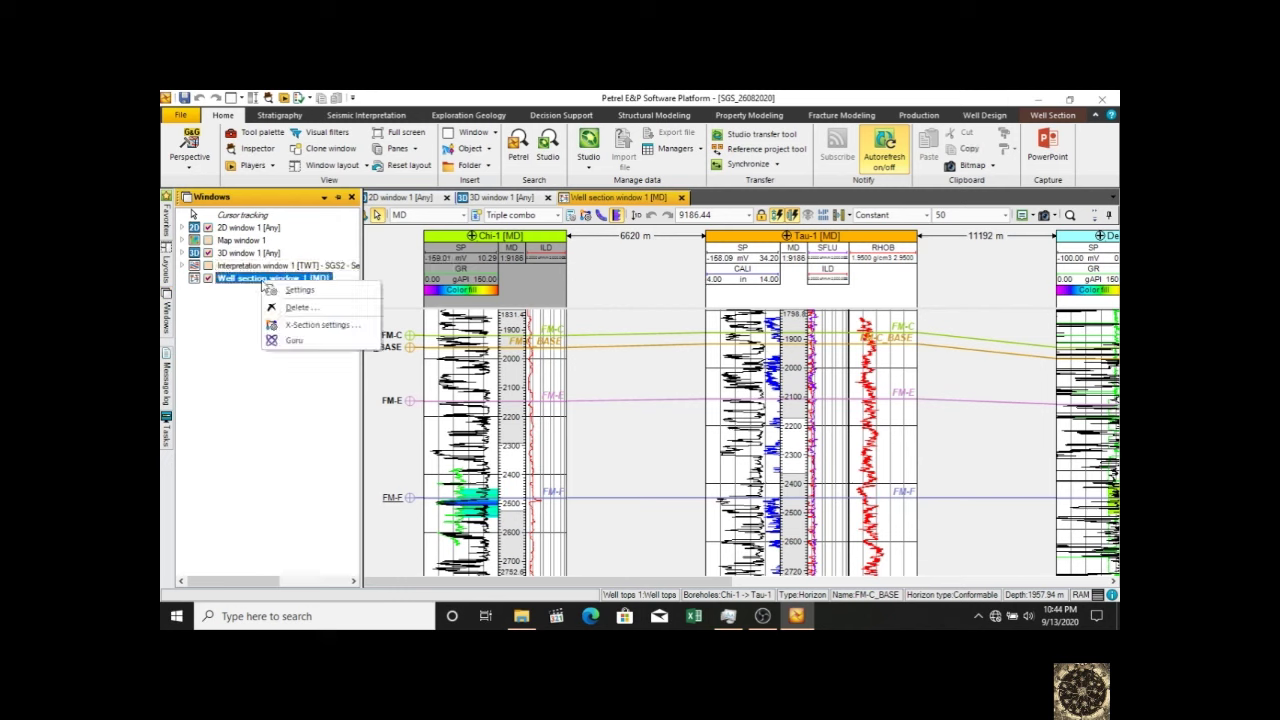
{"action": "left_click", "coordinate": [300, 291]}
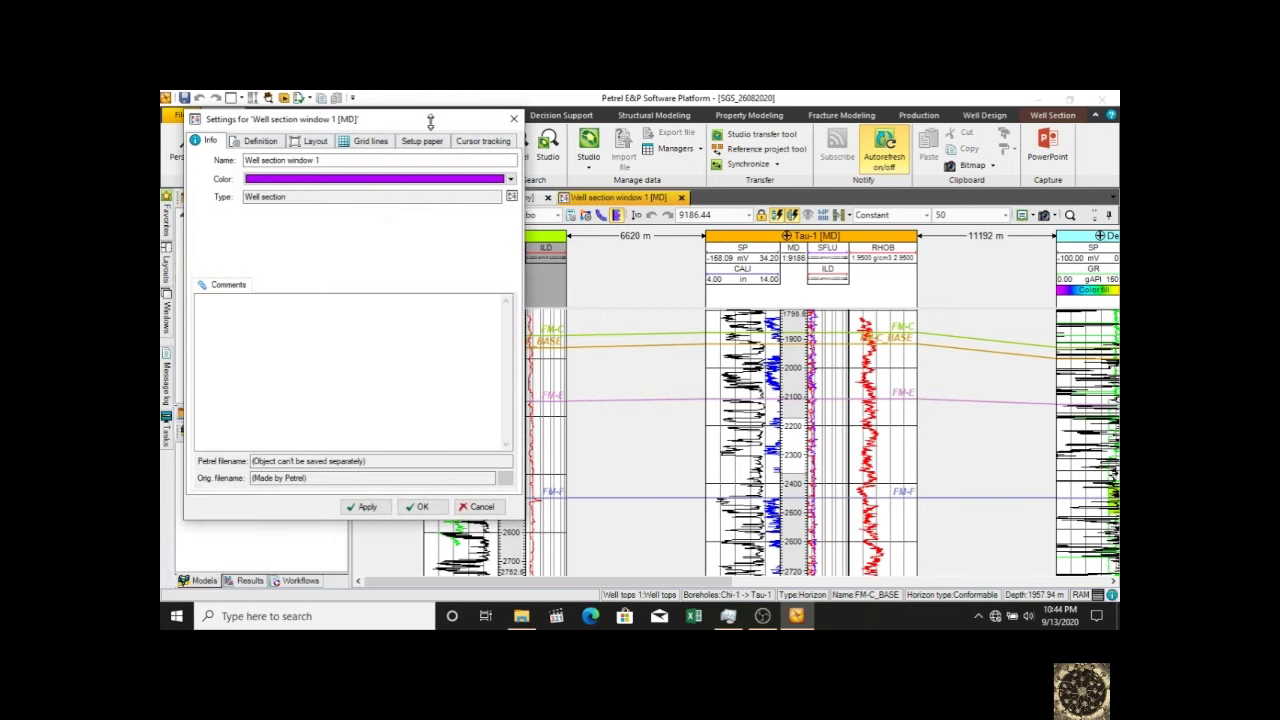
{"action": "left_click_drag", "start_coordinate": [425, 120], "coordinate": [632, 118]}
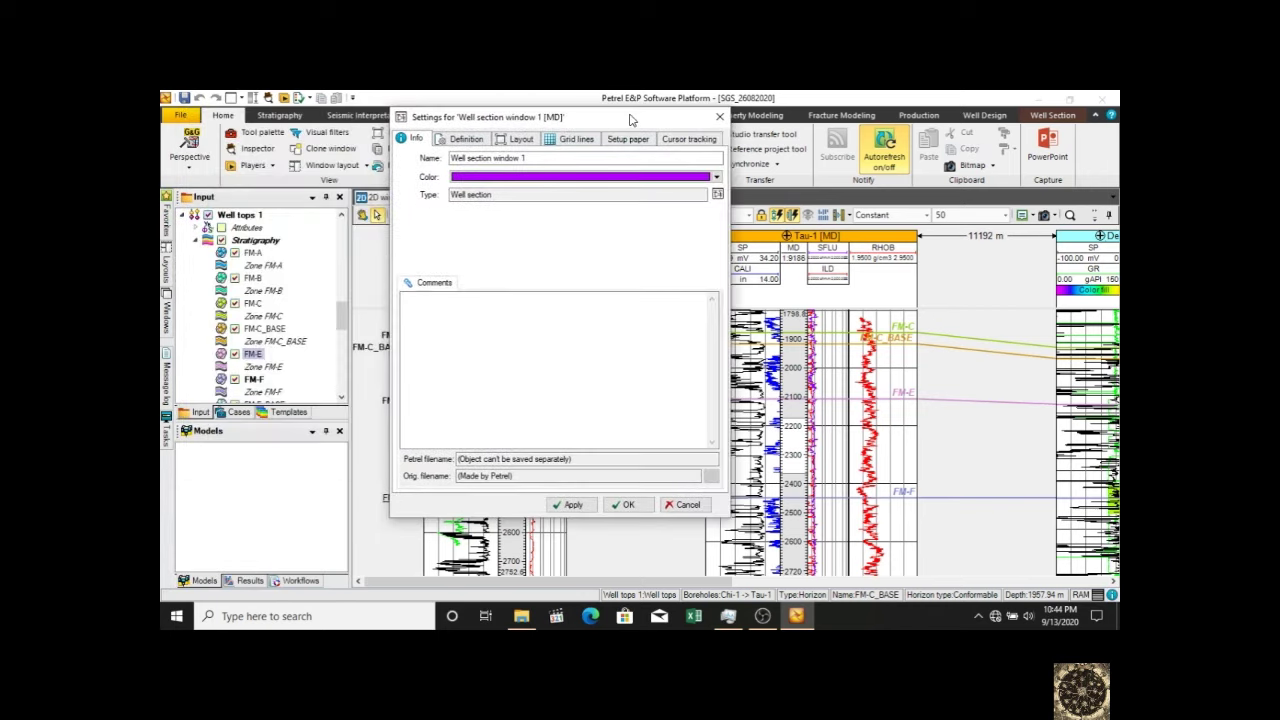
{"action": "left_click", "coordinate": [474, 140]}
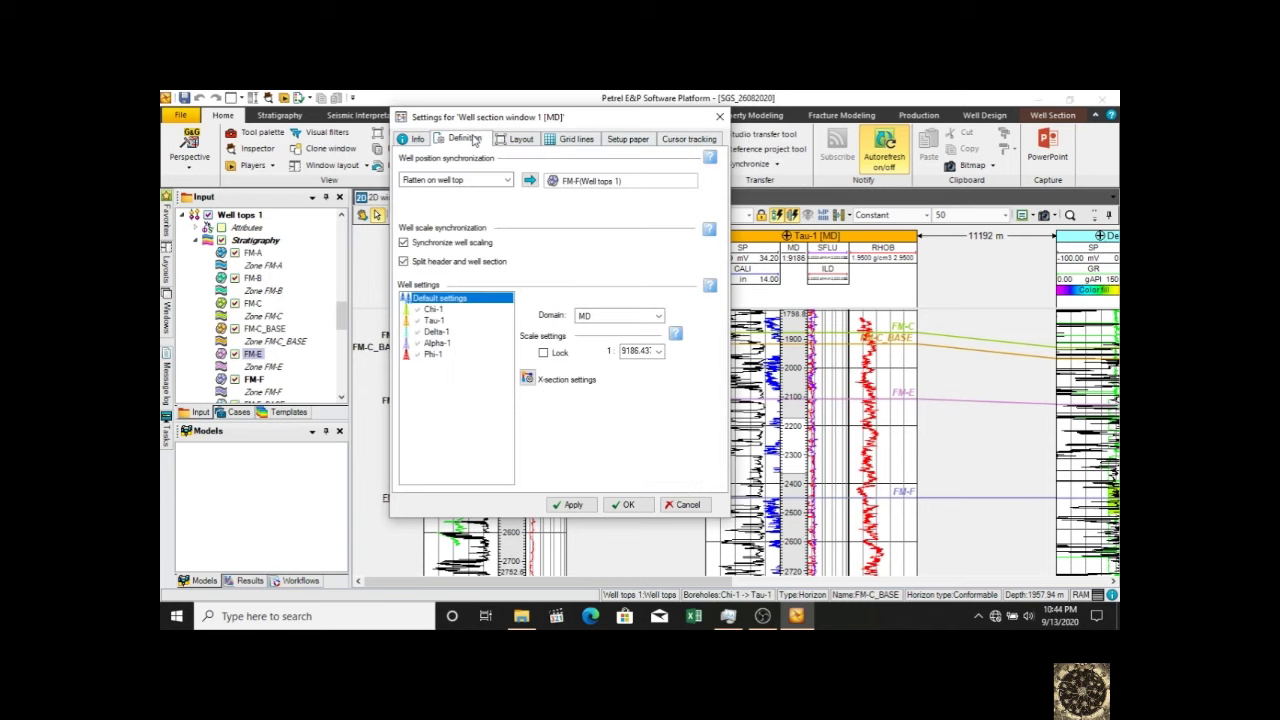
- Set the well position synchronization to flatten on well top FM-C_BASE from Well tops 1 and apply it
{"action": "left_click", "coordinate": [489, 183]}
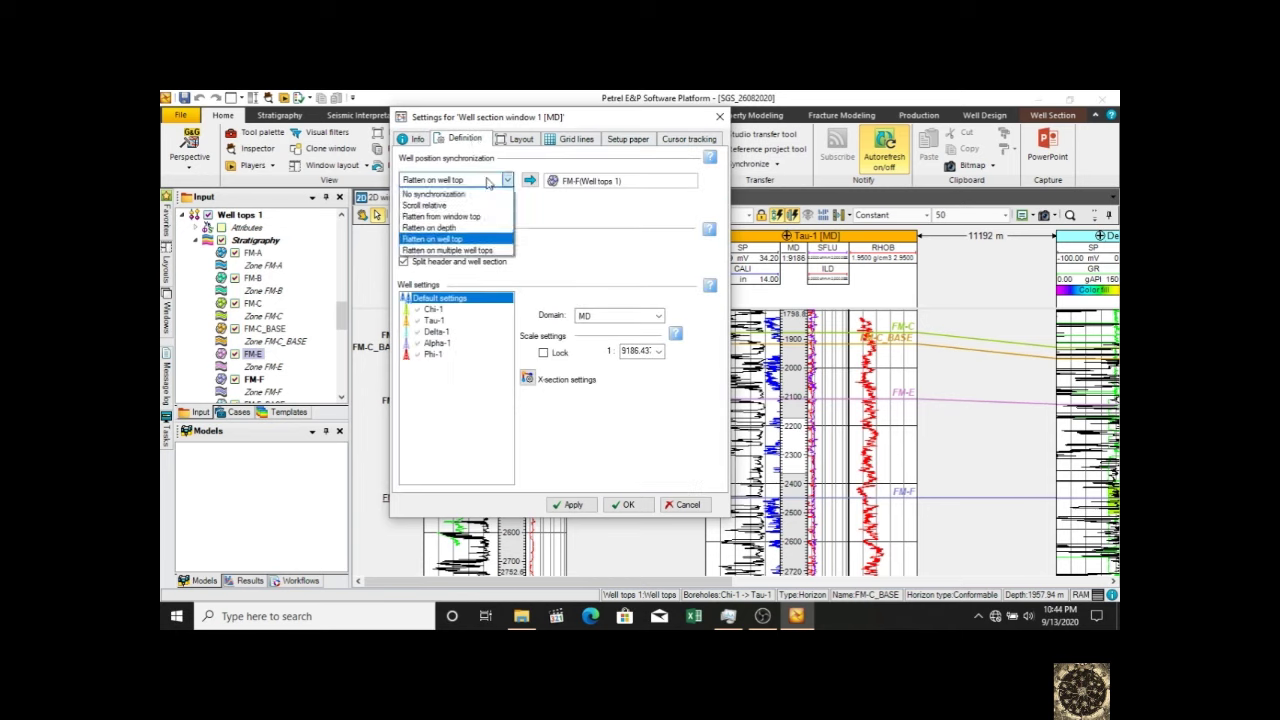
{"action": "left_click", "coordinate": [444, 240]}
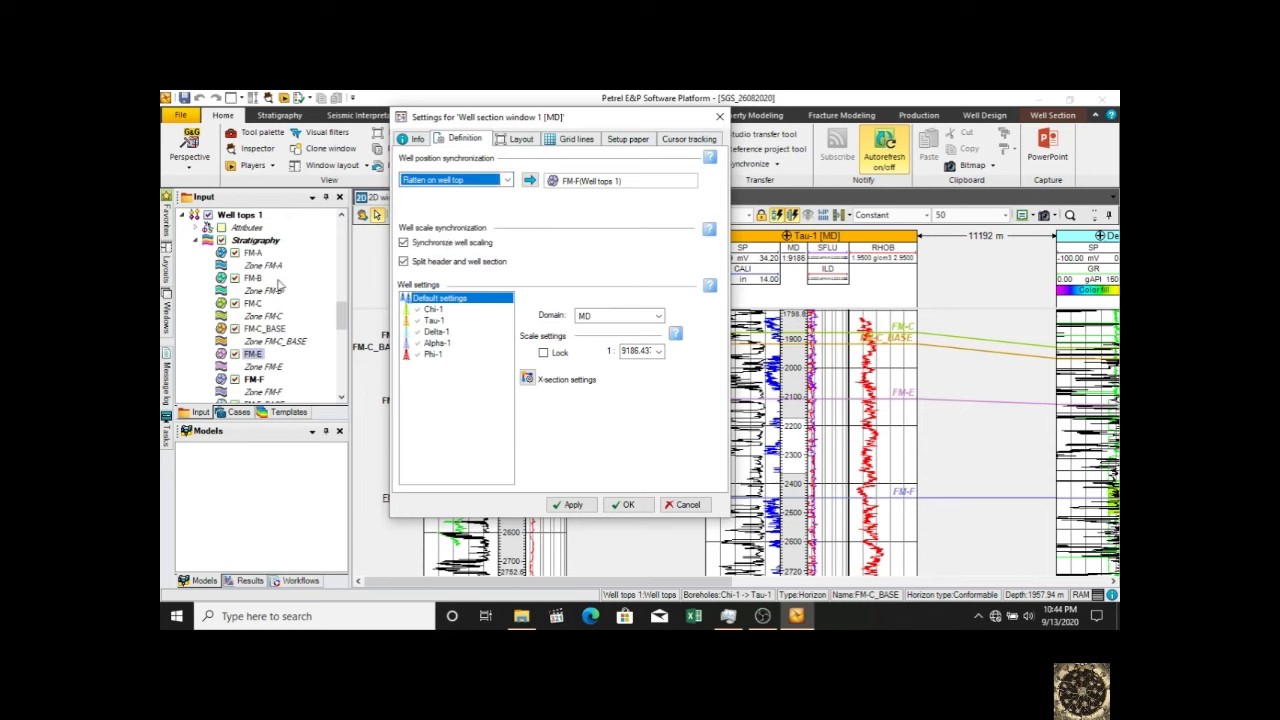
{"action": "left_click", "coordinate": [258, 331]}
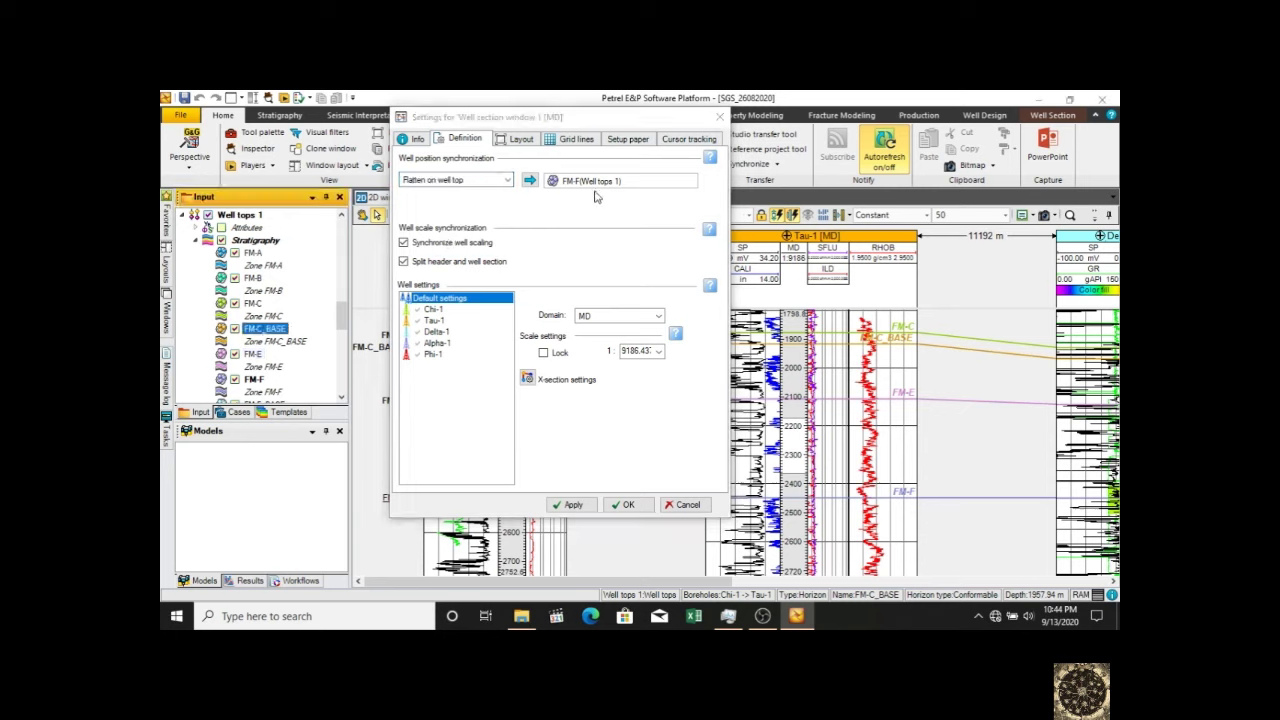
{"action": "left_click", "coordinate": [530, 181]}
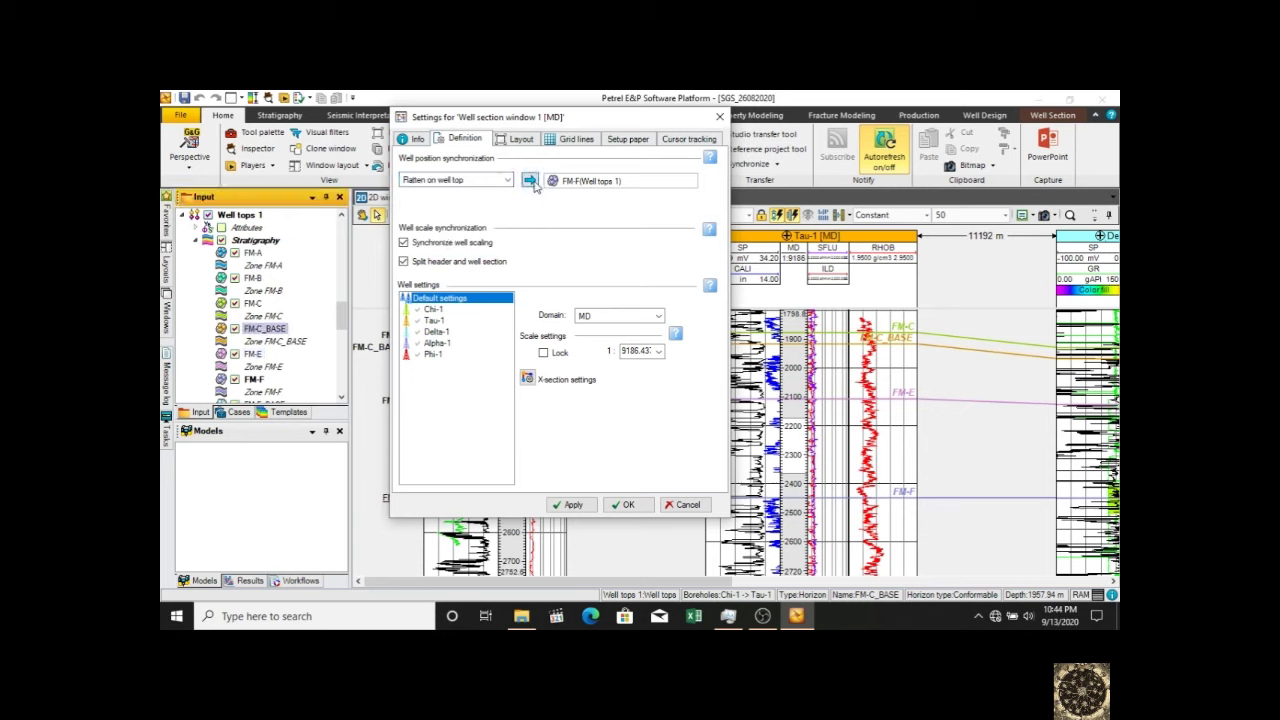
{"action": "left_click", "coordinate": [571, 505]}
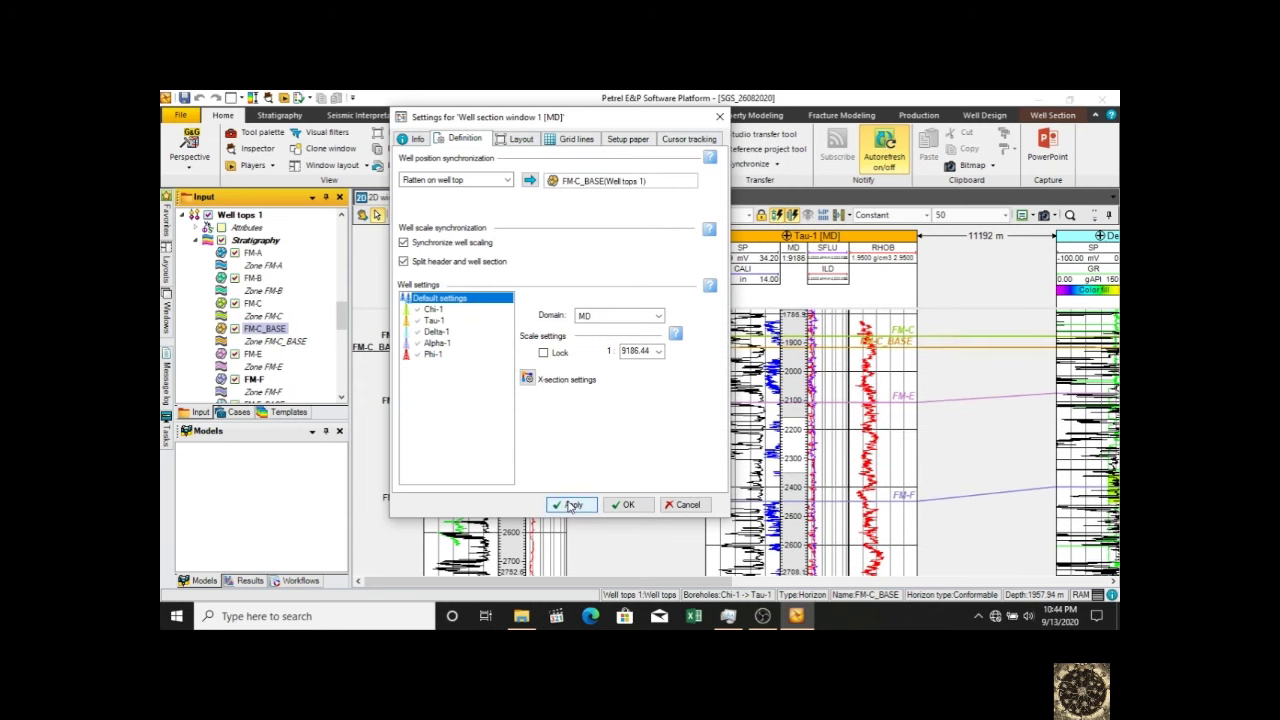
- Set the default well scale to 1:5000 in the window definition and apply it
{"action": "left_click", "coordinate": [658, 353]}
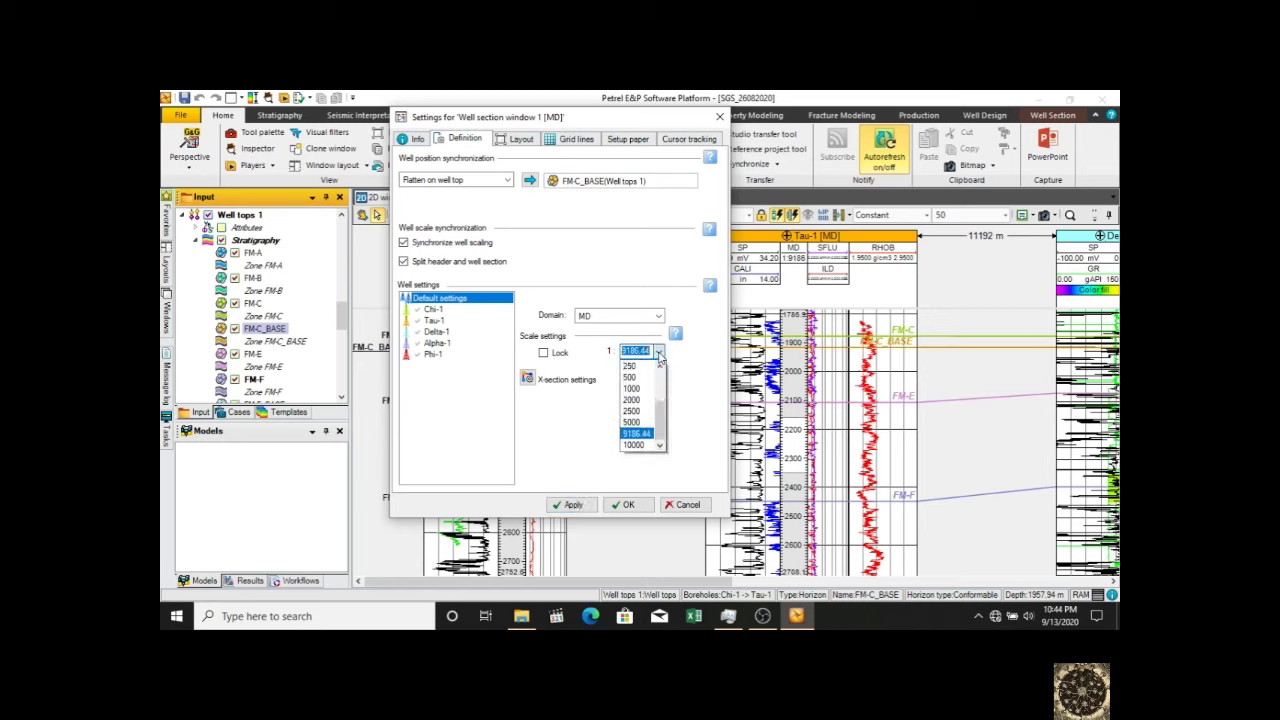
{"action": "left_click", "coordinate": [644, 423]}
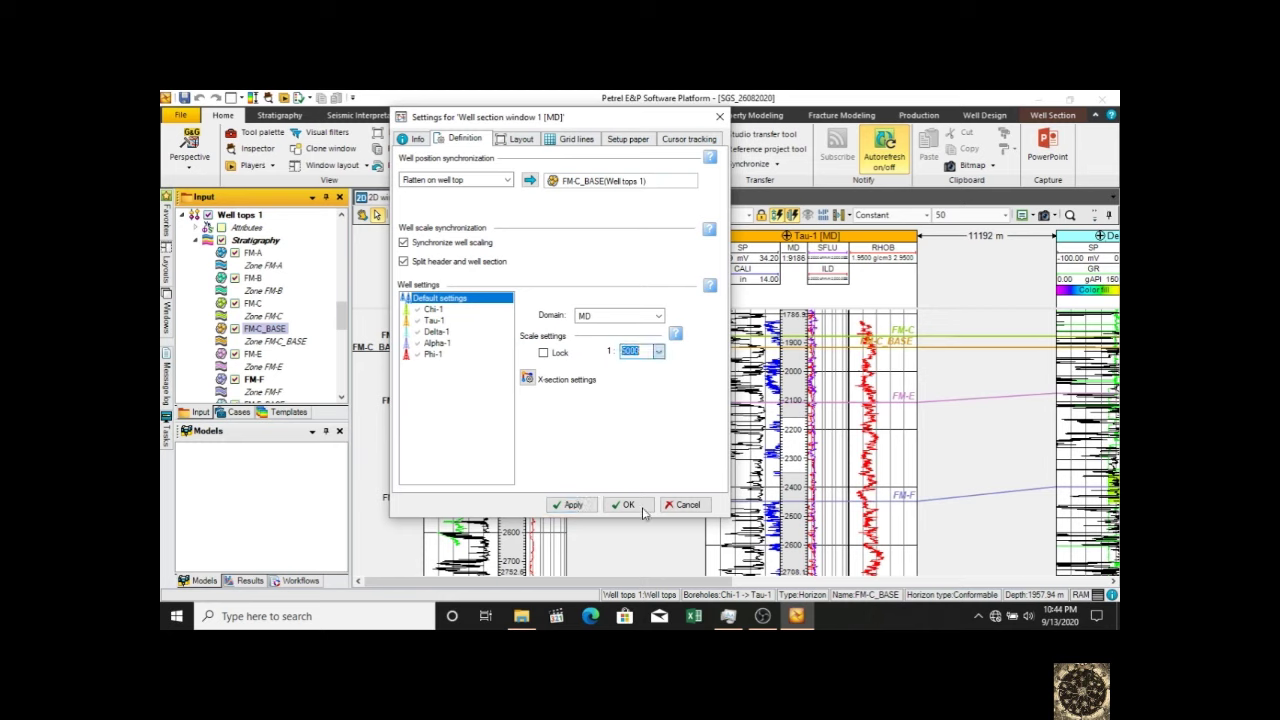
{"action": "left_click", "coordinate": [572, 507]}
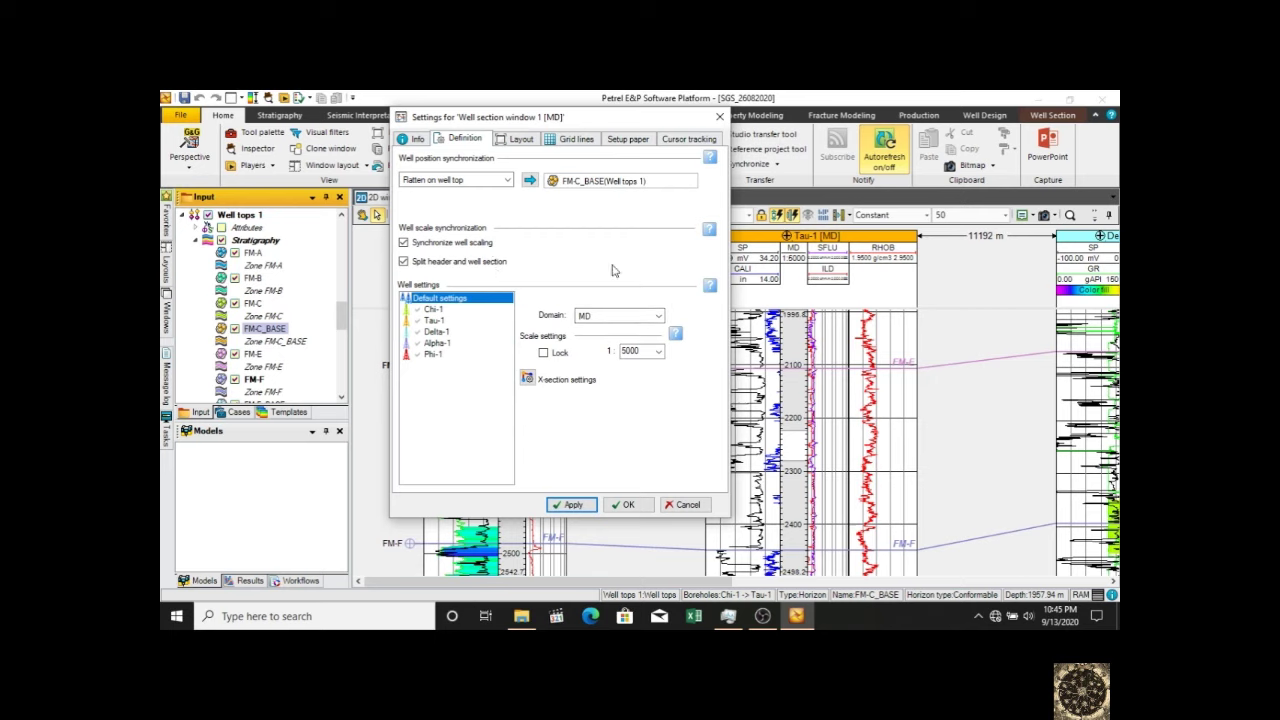
- Change the well position synchronization to flatten on depth 0 in the TVD domain and apply it
{"action": "left_click", "coordinate": [507, 181]}
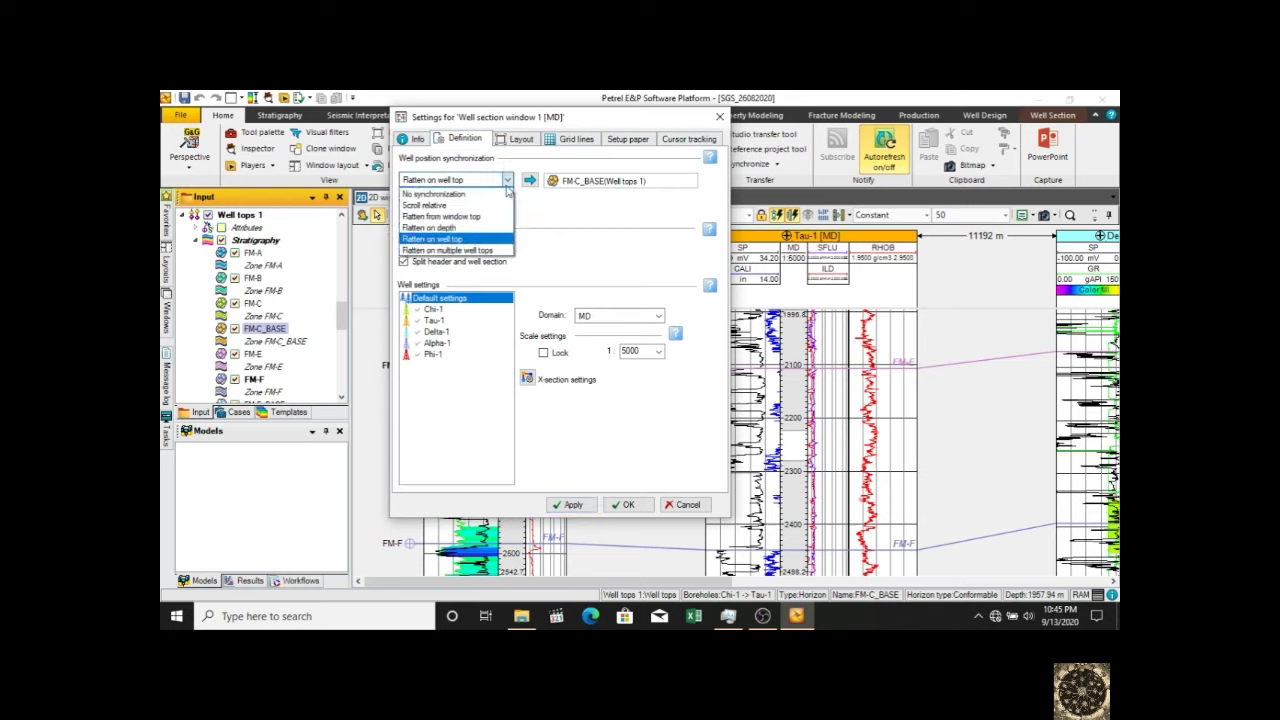
{"action": "left_click", "coordinate": [470, 229]}
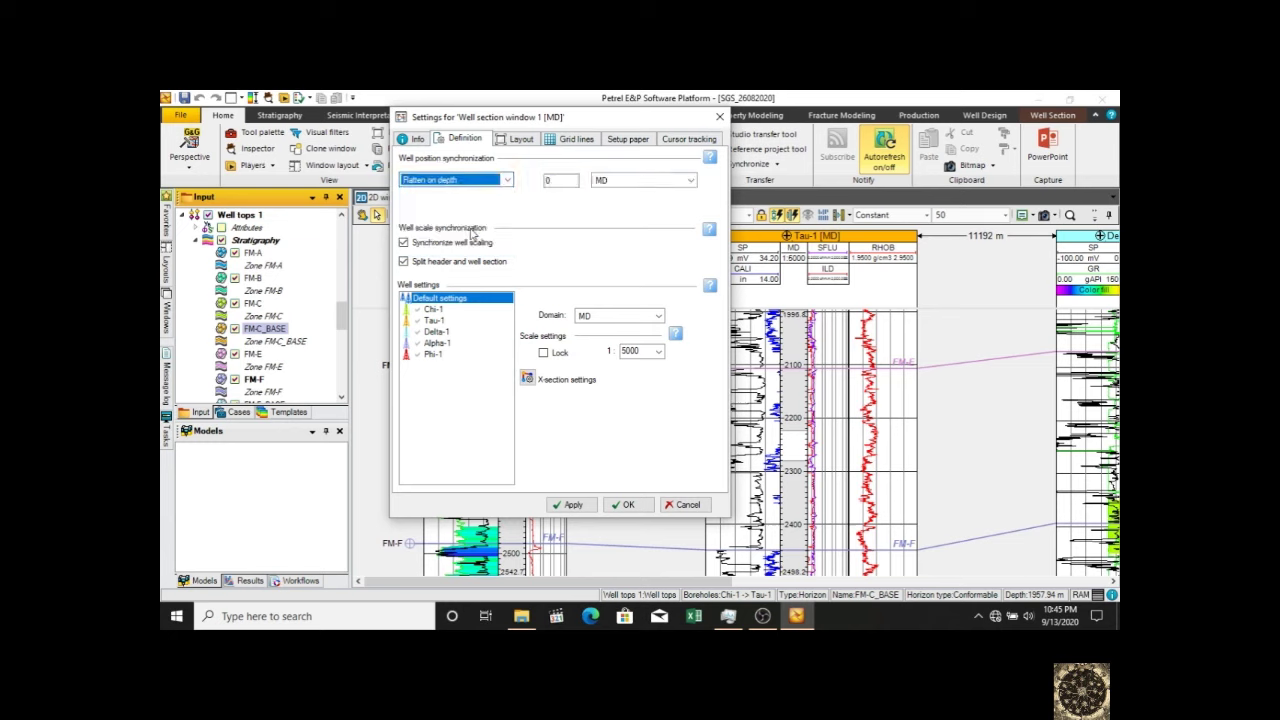
{"action": "left_click", "coordinate": [650, 181]}
{"action": "left_click", "coordinate": [650, 181]}
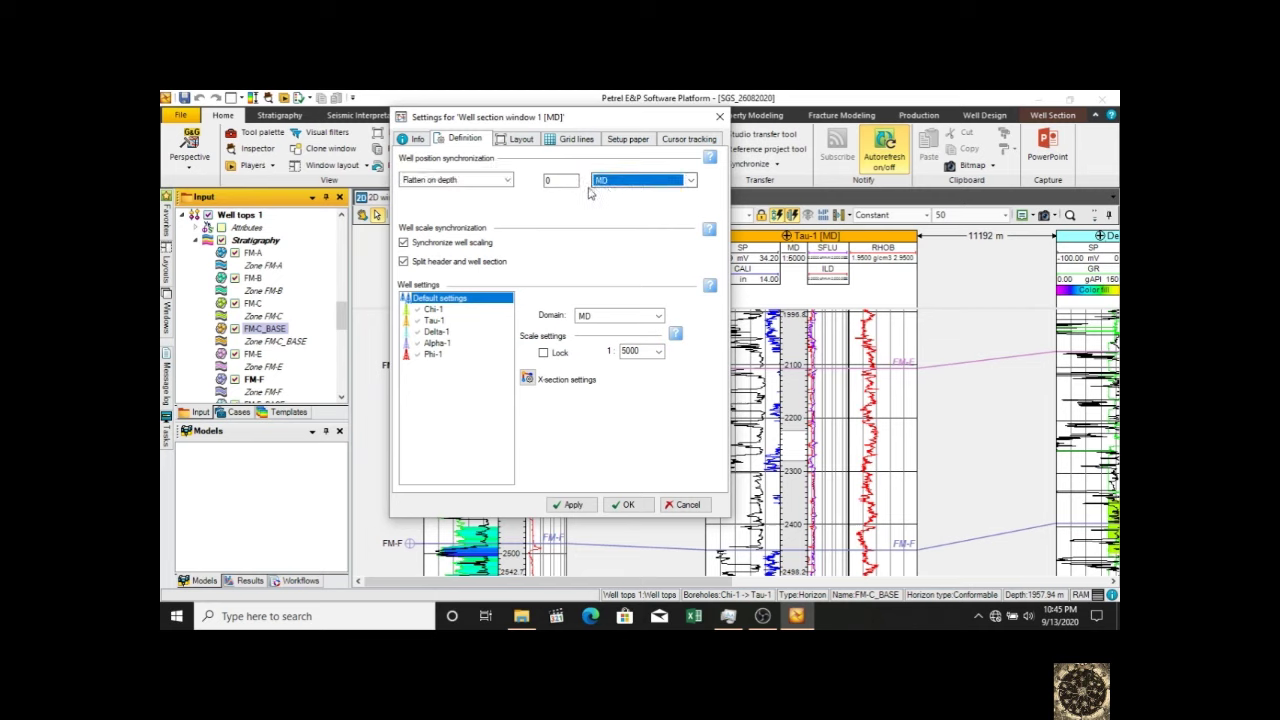
{"action": "left_click", "coordinate": [608, 186]}
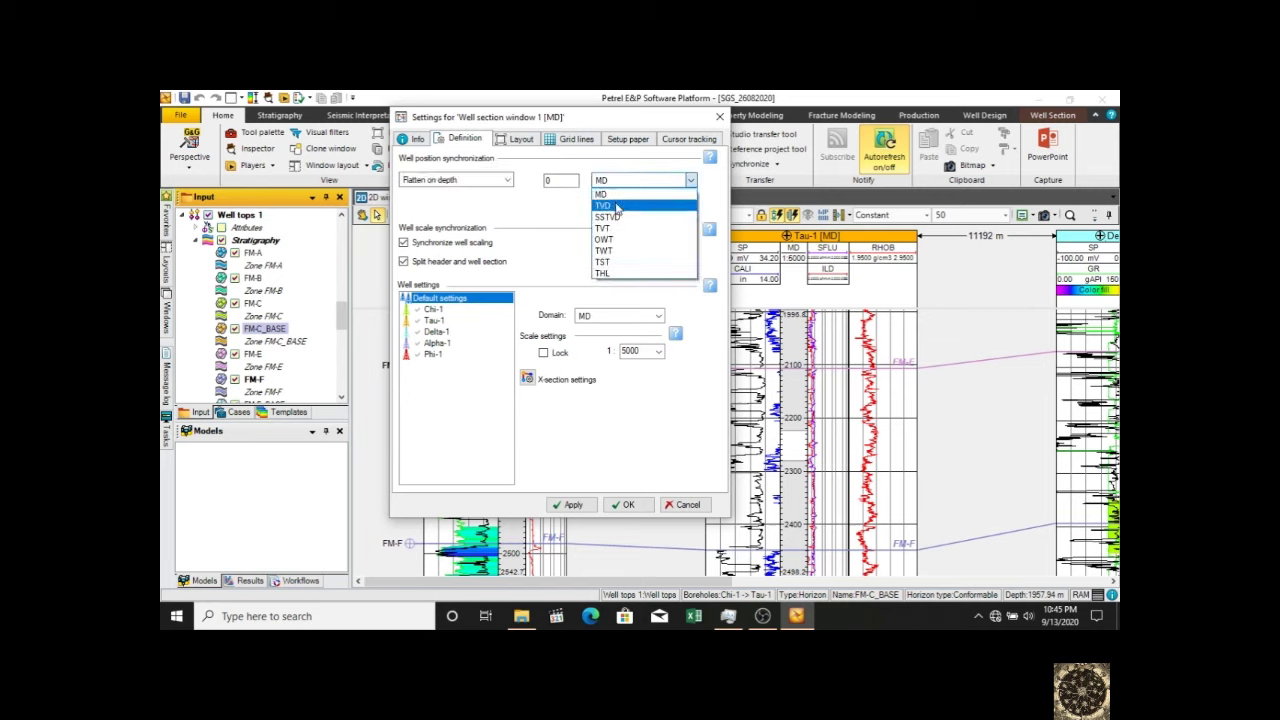
{"action": "left_click", "coordinate": [617, 206]}
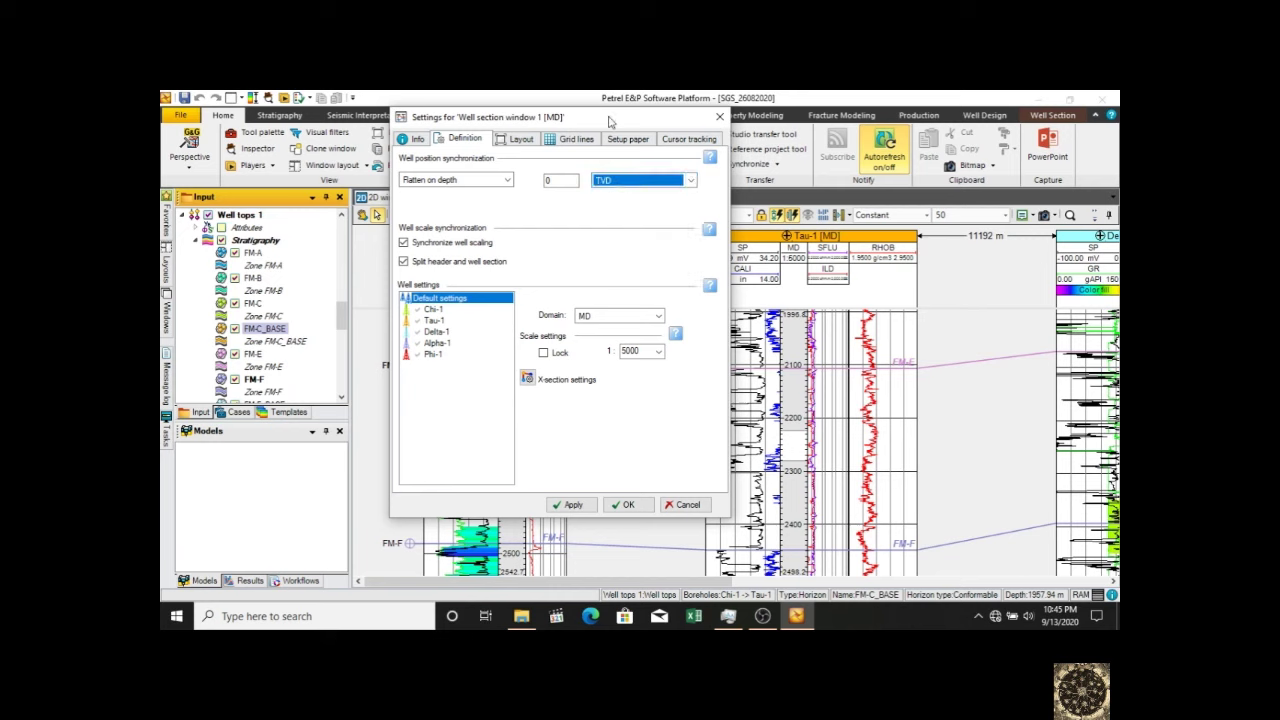
{"action": "left_click_drag", "start_coordinate": [605, 123], "coordinate": [537, 131]}
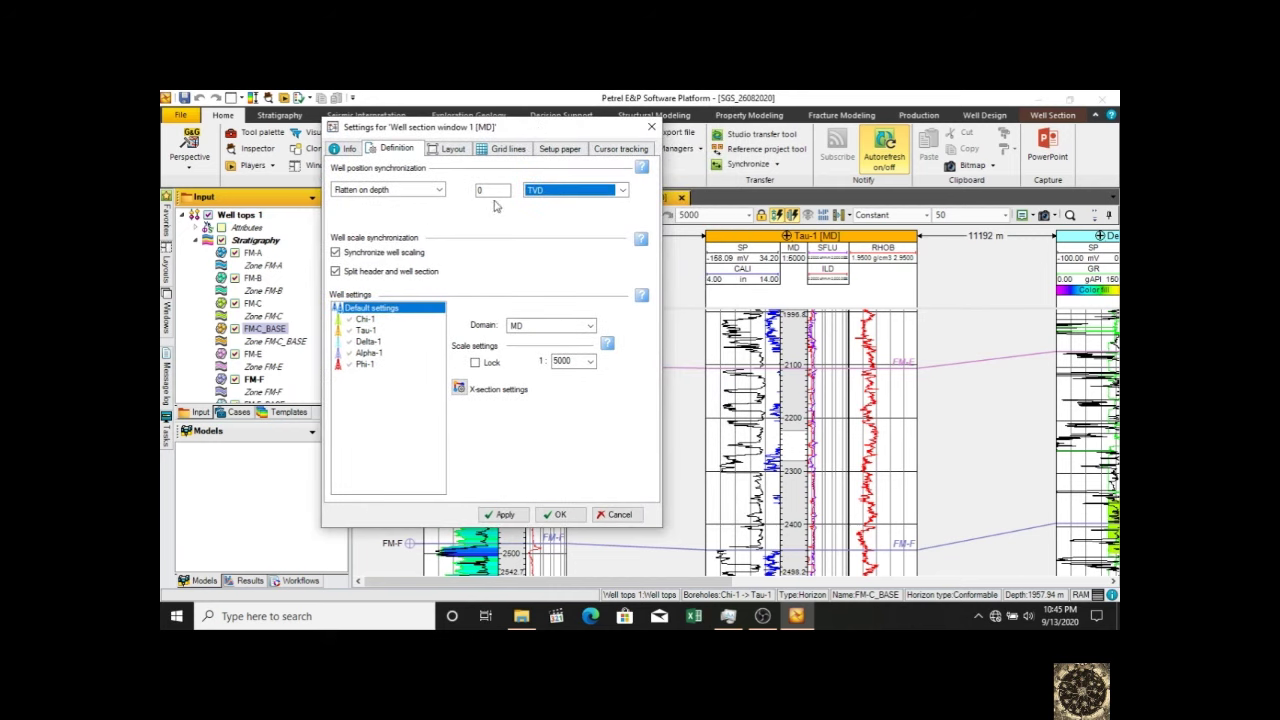
{"action": "left_click", "coordinate": [504, 515]}
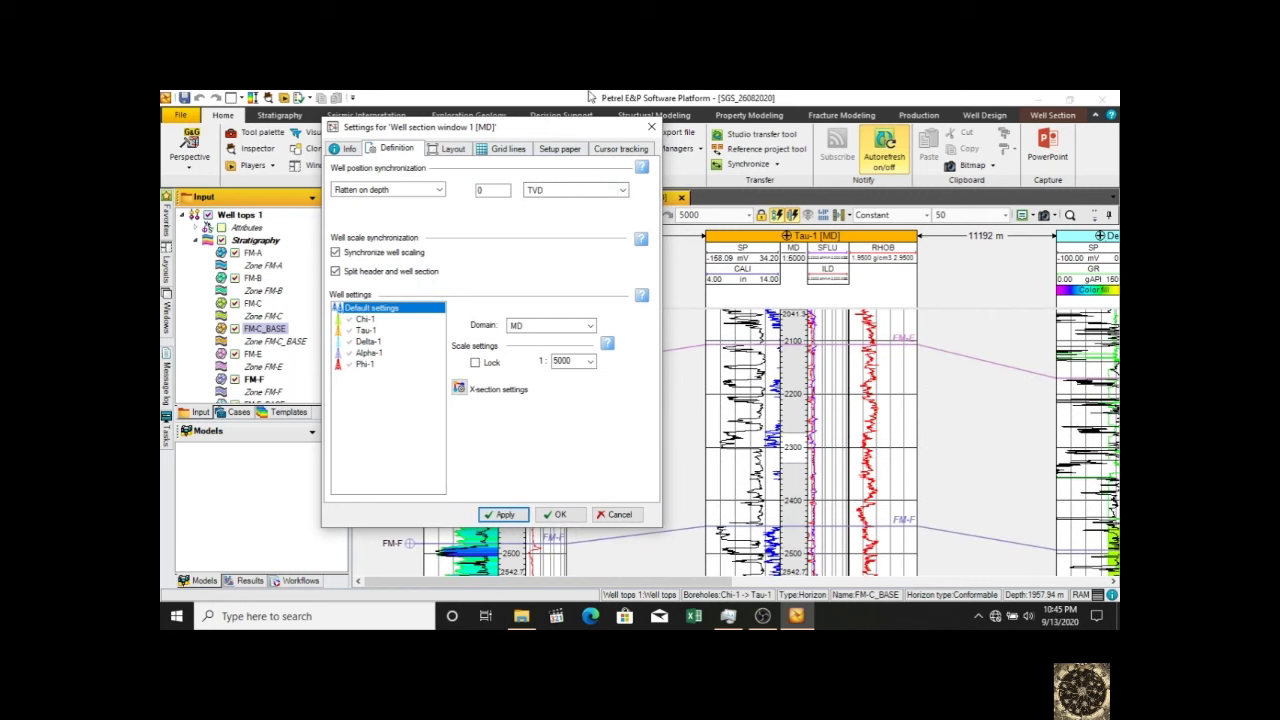
- Set the well section's vertical scale to 10000 and examine the flattening around the TVD 0 datum line
{"action": "left_click_drag", "start_coordinate": [589, 137], "coordinate": [513, 128]}
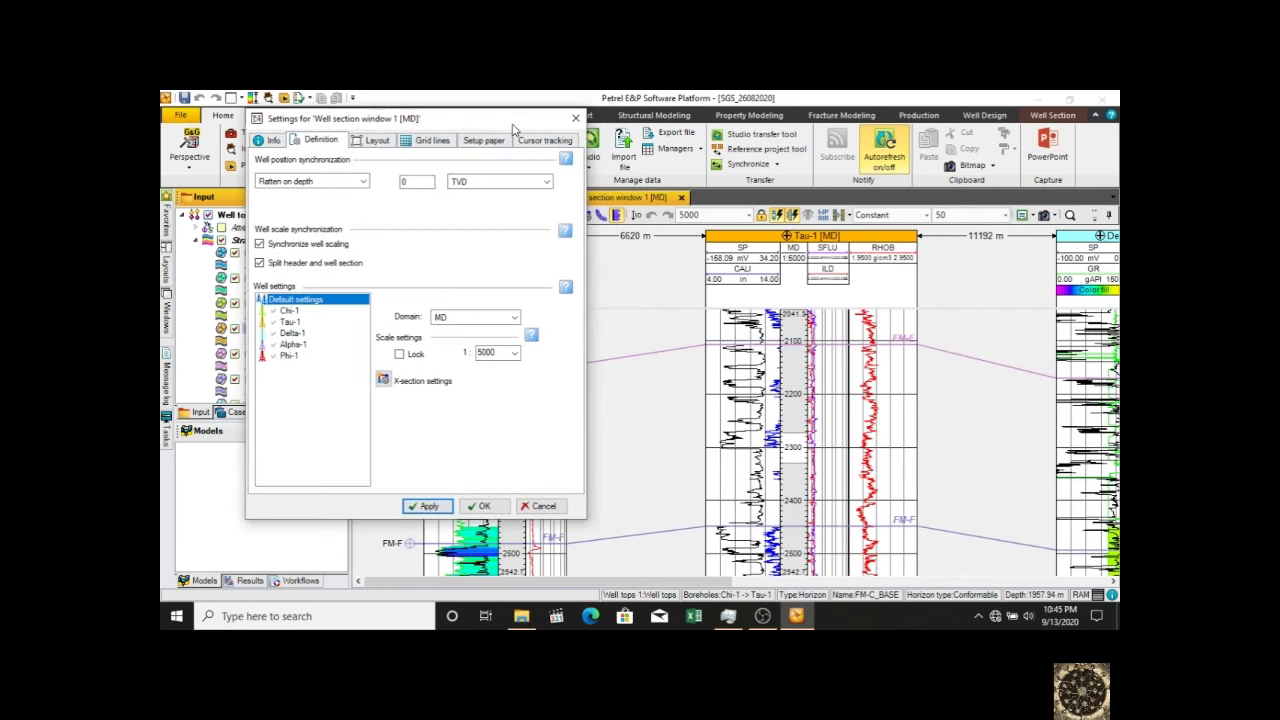
{"action": "left_click", "coordinate": [750, 216]}
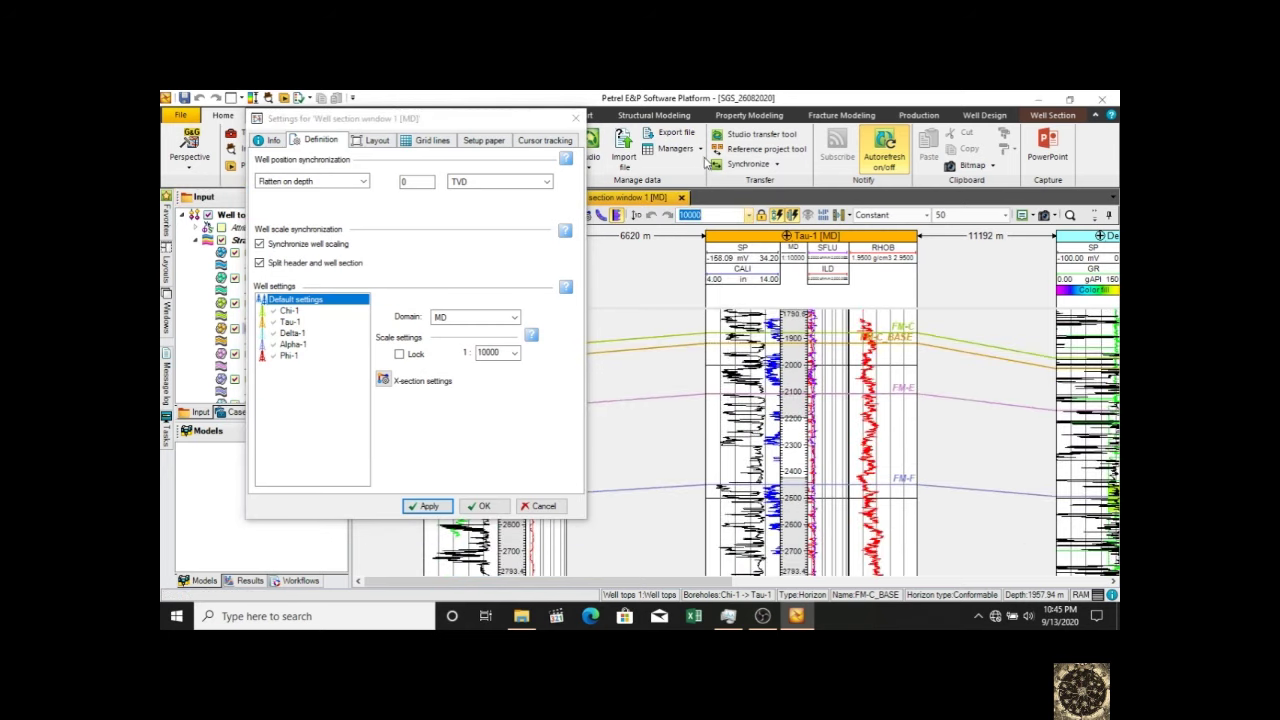
{"action": "left_click", "coordinate": [749, 215]}
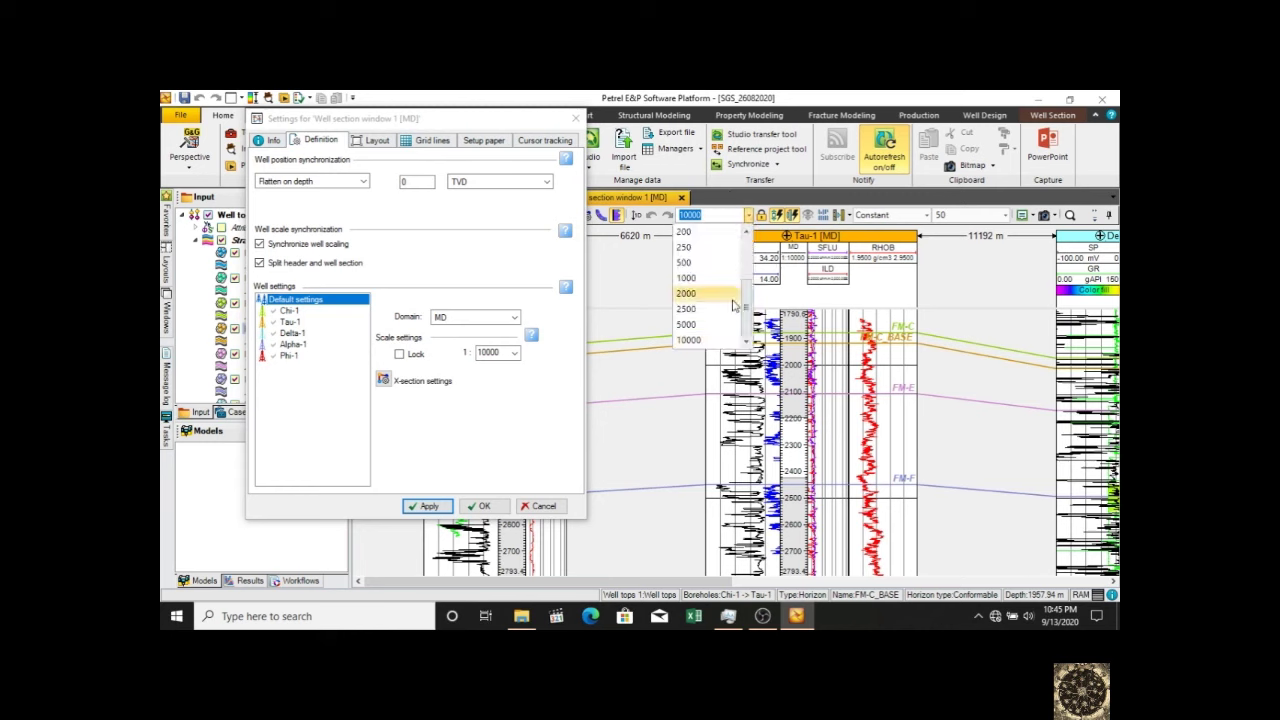
{"action": "left_click", "coordinate": [793, 420]}
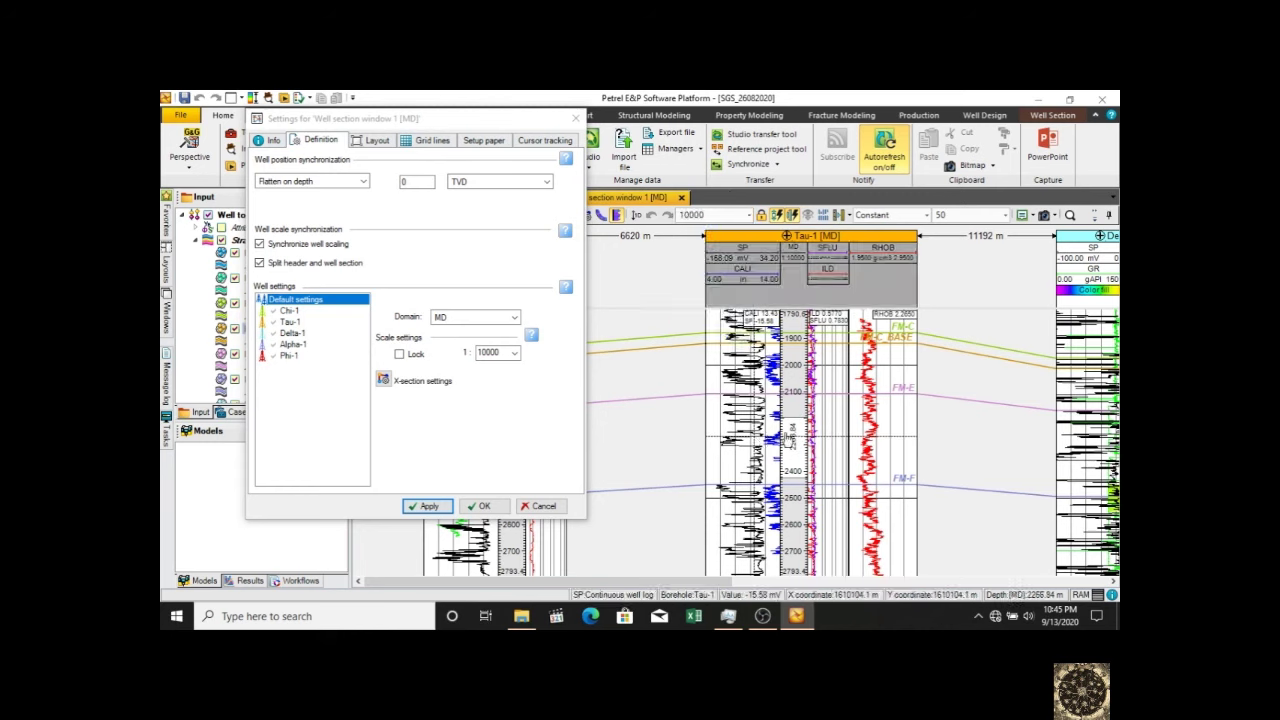
{"action": "scroll", "coordinate": [793, 422], "scroll_direction": "down", "scroll_amount": 4}
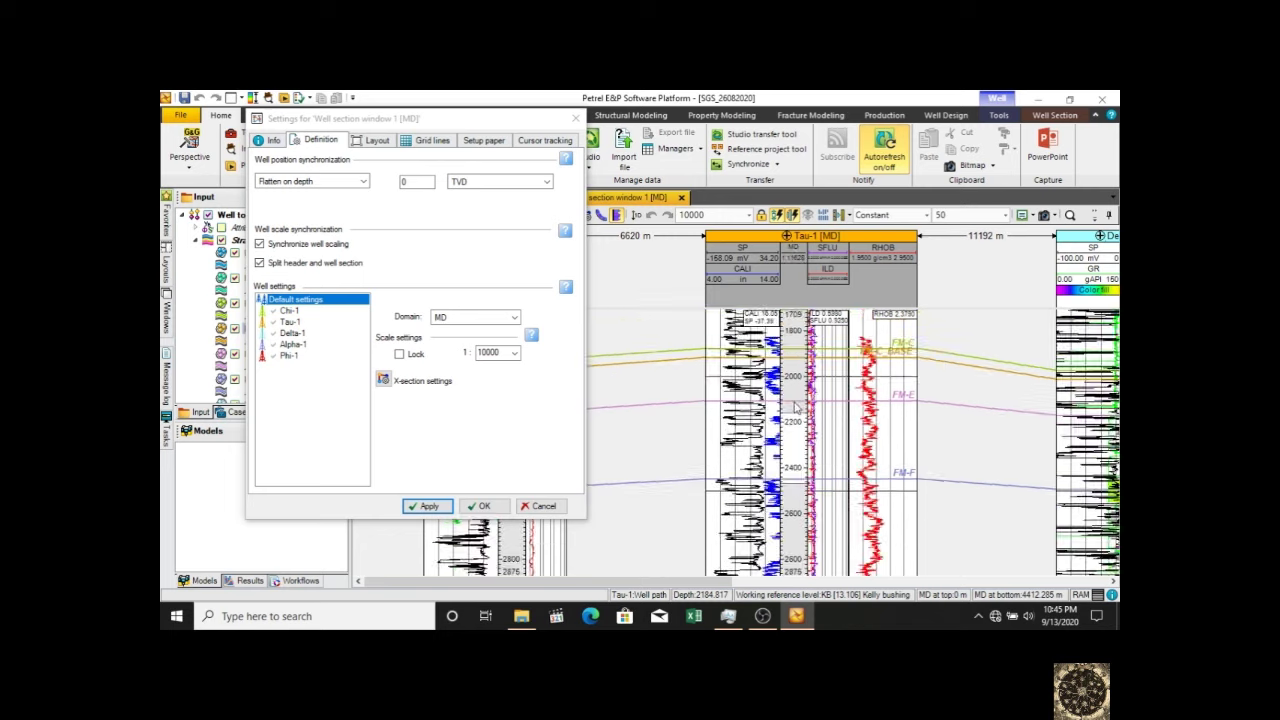
{"action": "scroll", "coordinate": [797, 393], "scroll_direction": "down", "scroll_amount": 5}
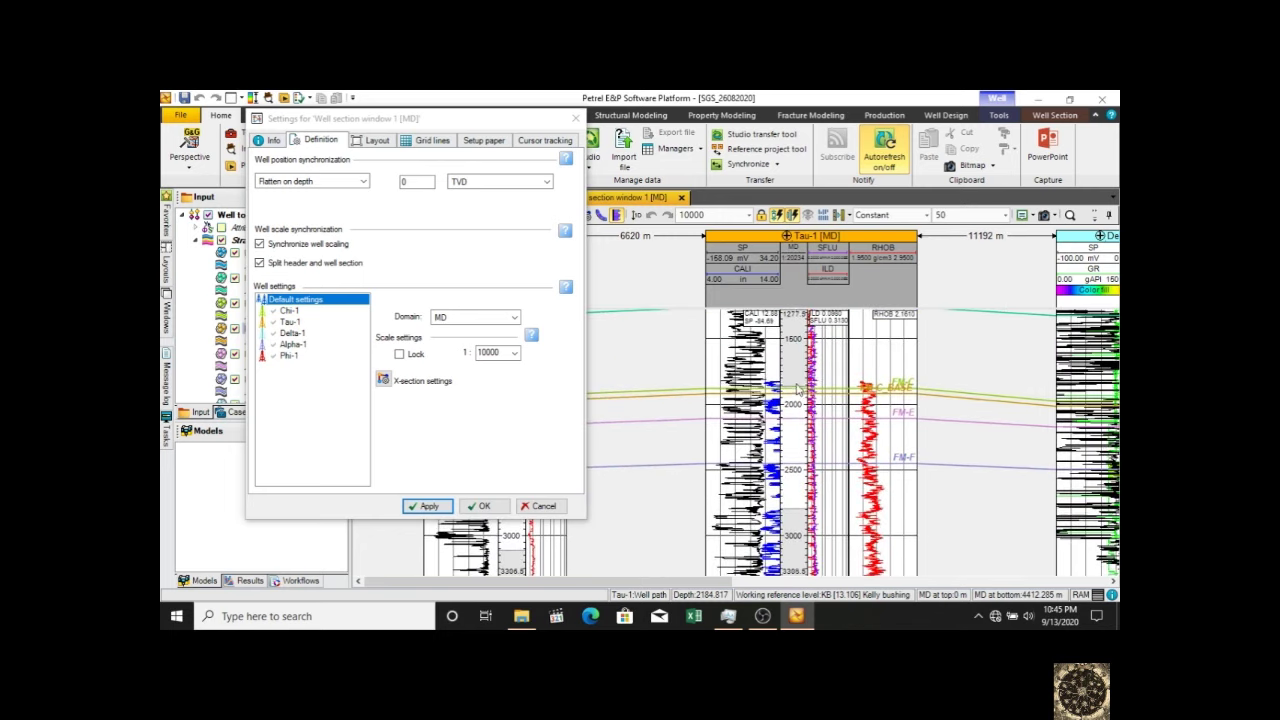
{"action": "scroll", "coordinate": [799, 425], "scroll_direction": "up", "scroll_amount": 10}
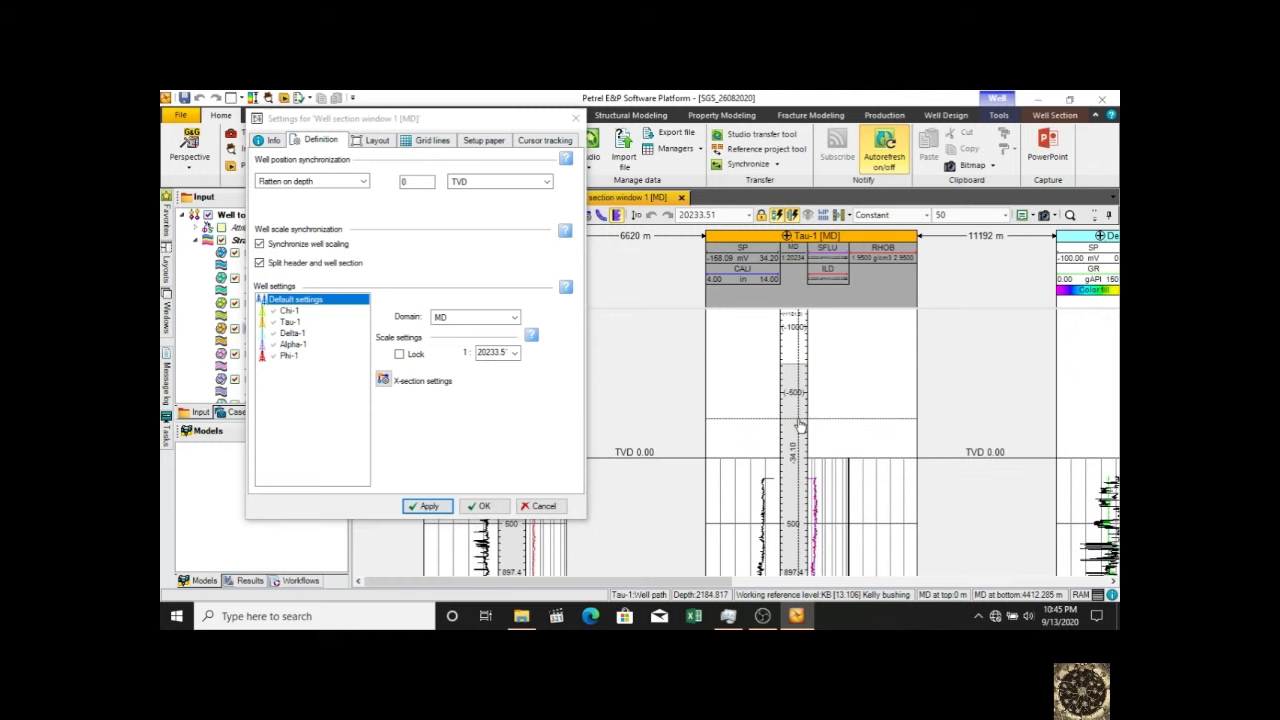
{"action": "scroll", "coordinate": [800, 420], "scroll_direction": "down", "scroll_amount": 3}
{"action": "scroll", "coordinate": [808, 405], "scroll_direction": "up", "scroll_amount": 2}
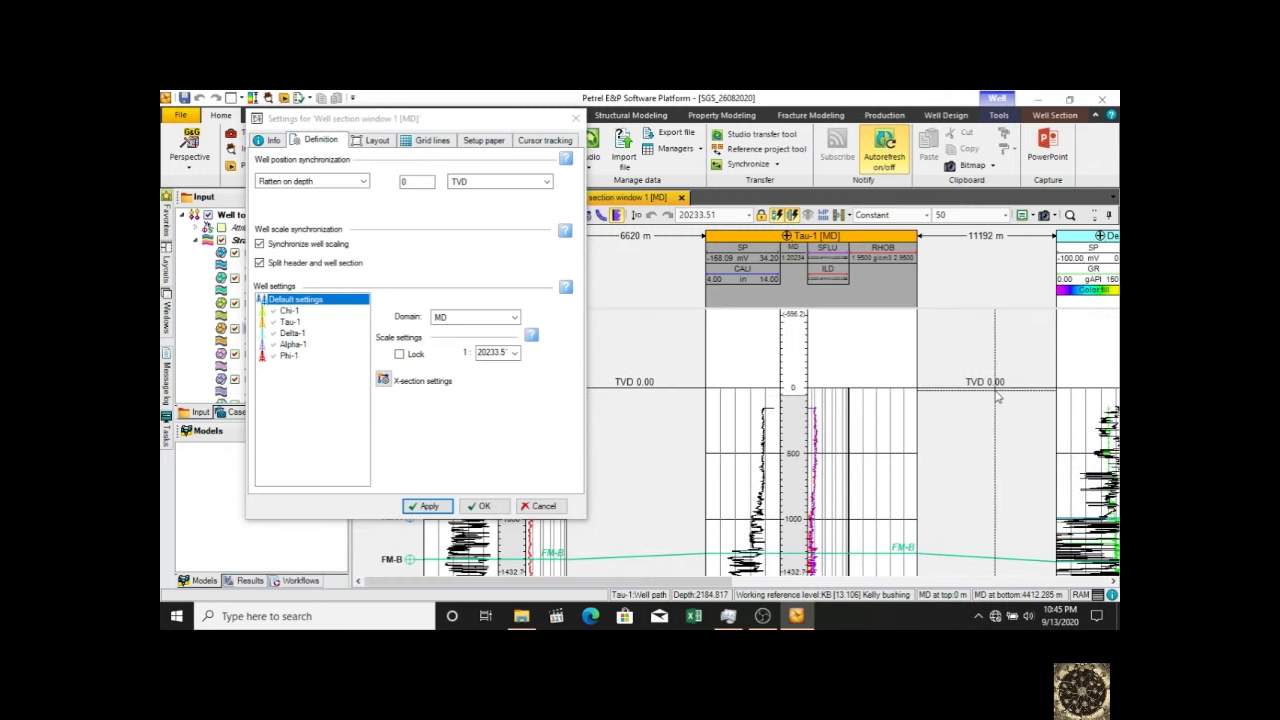
- Set the flattening depth to 1000 TVD, apply it and check the datum line across the wells
{"action": "double_click", "coordinate": [430, 180]}
{"action": "type", "text": "1000"}
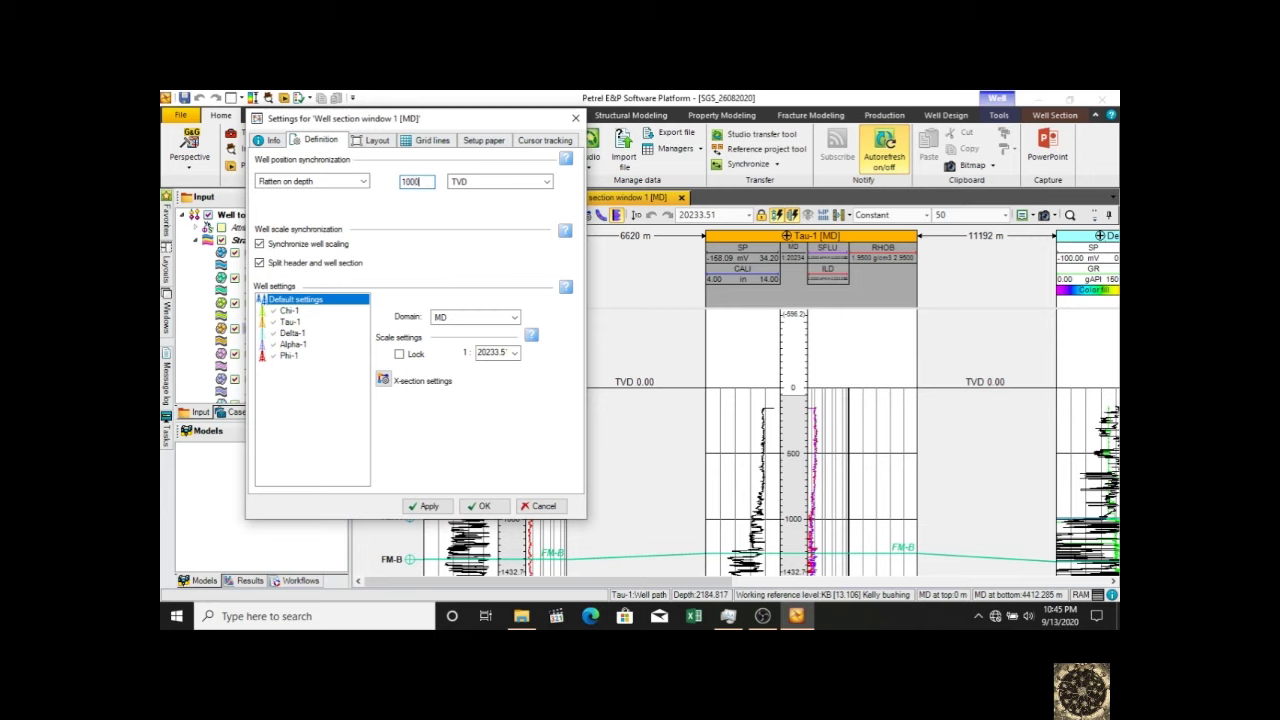
{"action": "left_click", "coordinate": [425, 507]}
{"action": "scroll", "coordinate": [885, 471], "scroll_direction": "up", "scroll_amount": 2}
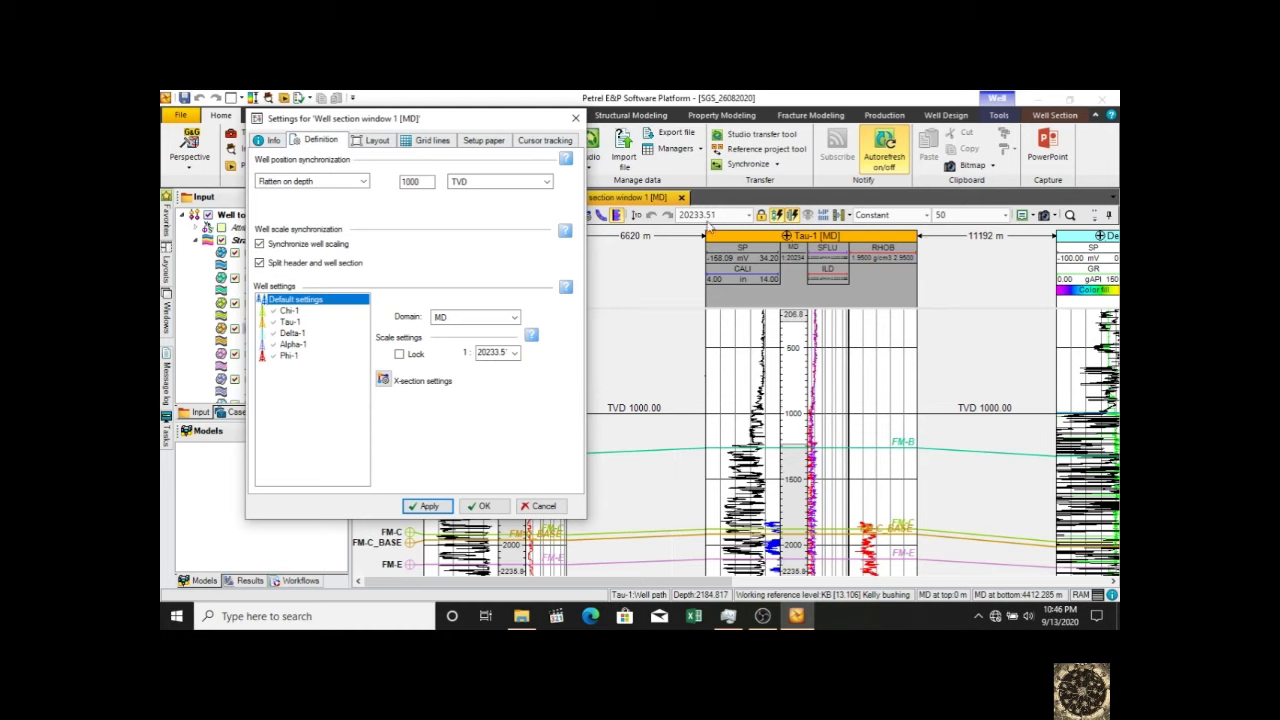
- Review the well section window's layout, grid line, paper setup and cursor tracking settings and accept them
{"action": "left_click", "coordinate": [378, 143]}
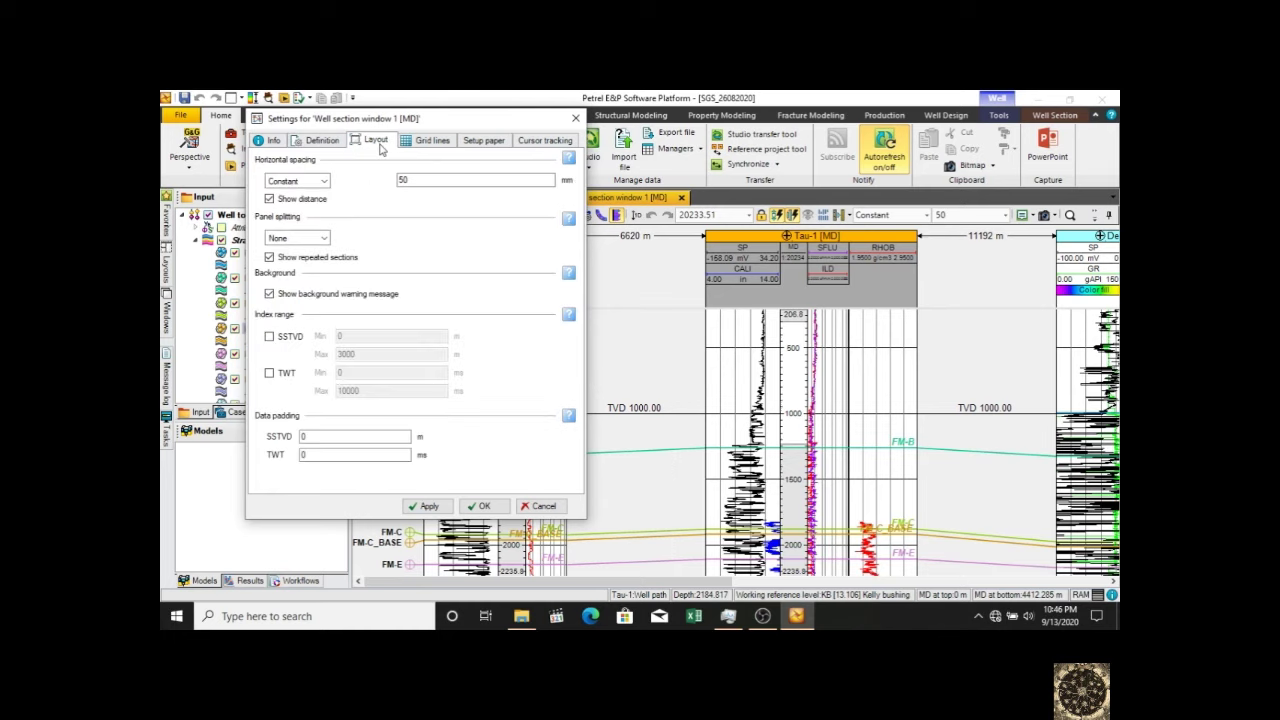
{"action": "left_click", "coordinate": [413, 180]}
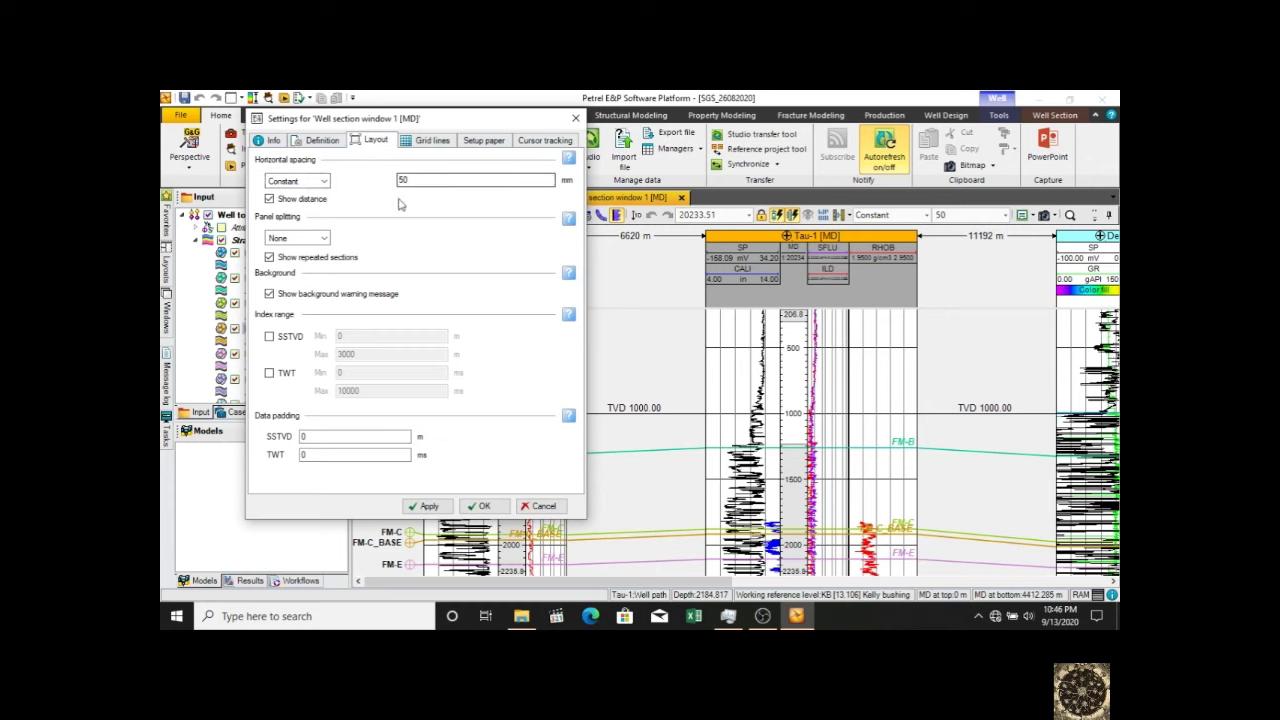
{"action": "left_click", "coordinate": [438, 143]}
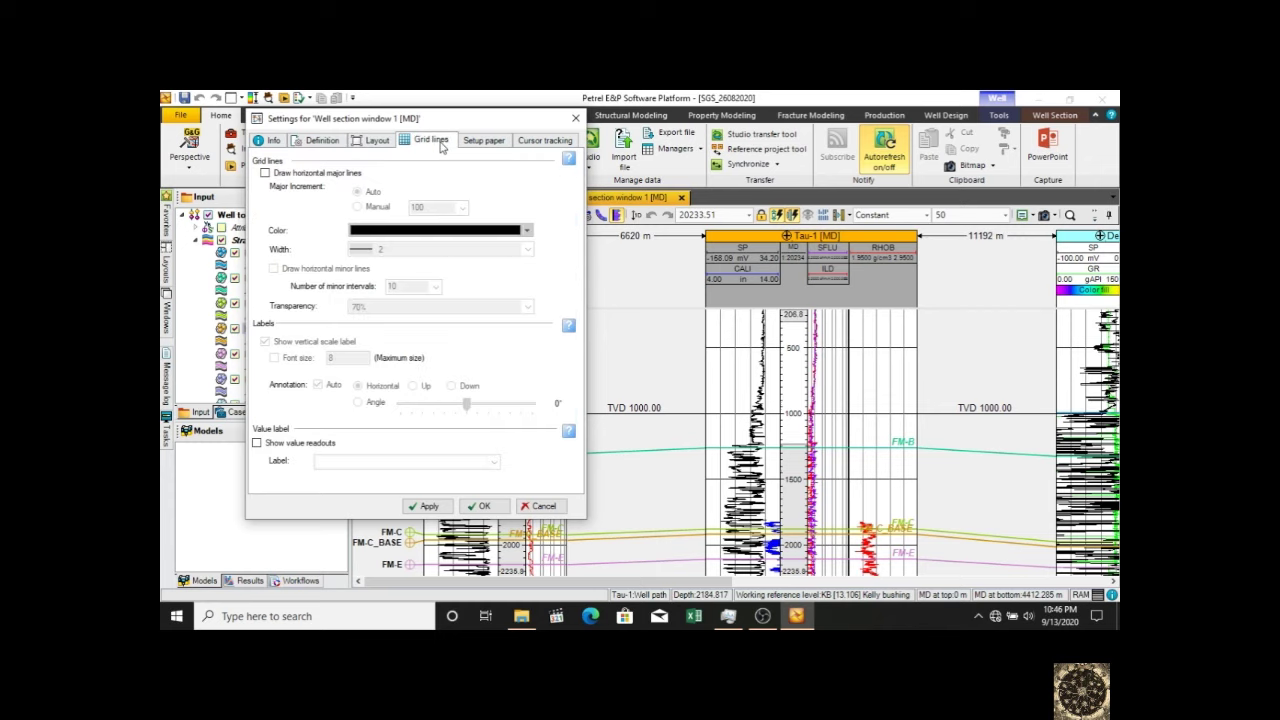
{"action": "left_click", "coordinate": [486, 142]}
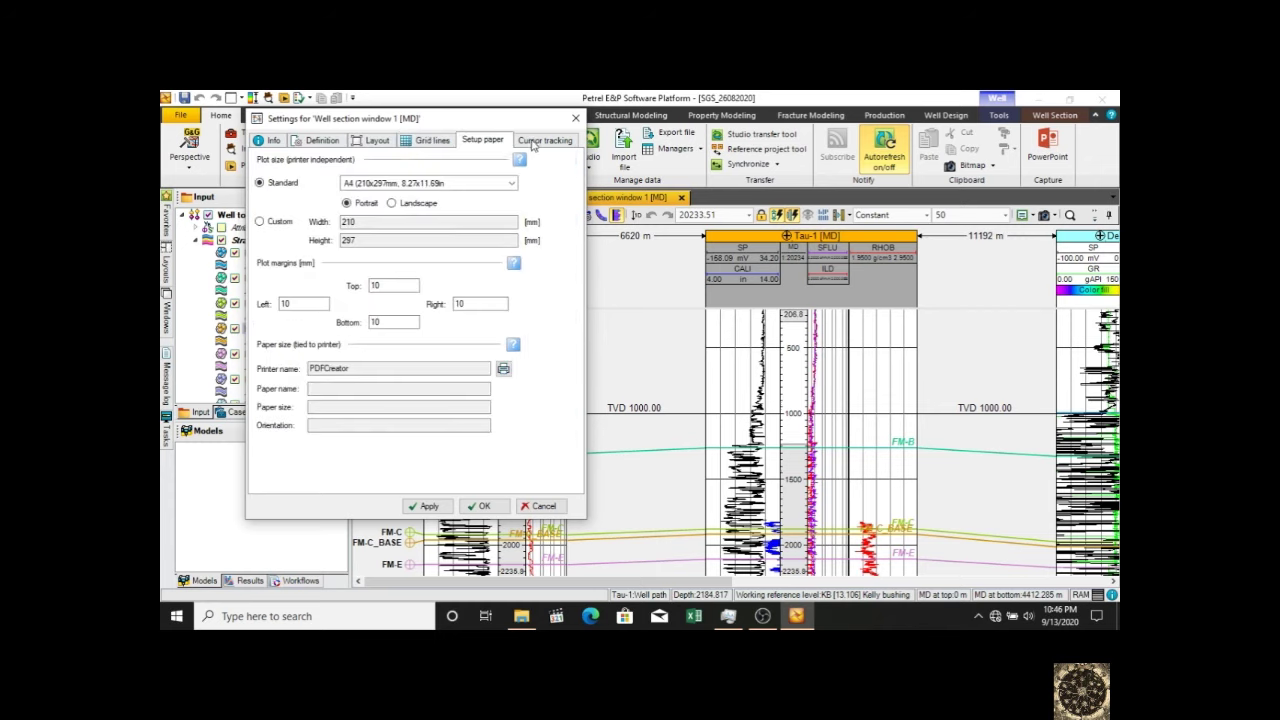
{"action": "left_click", "coordinate": [523, 146]}
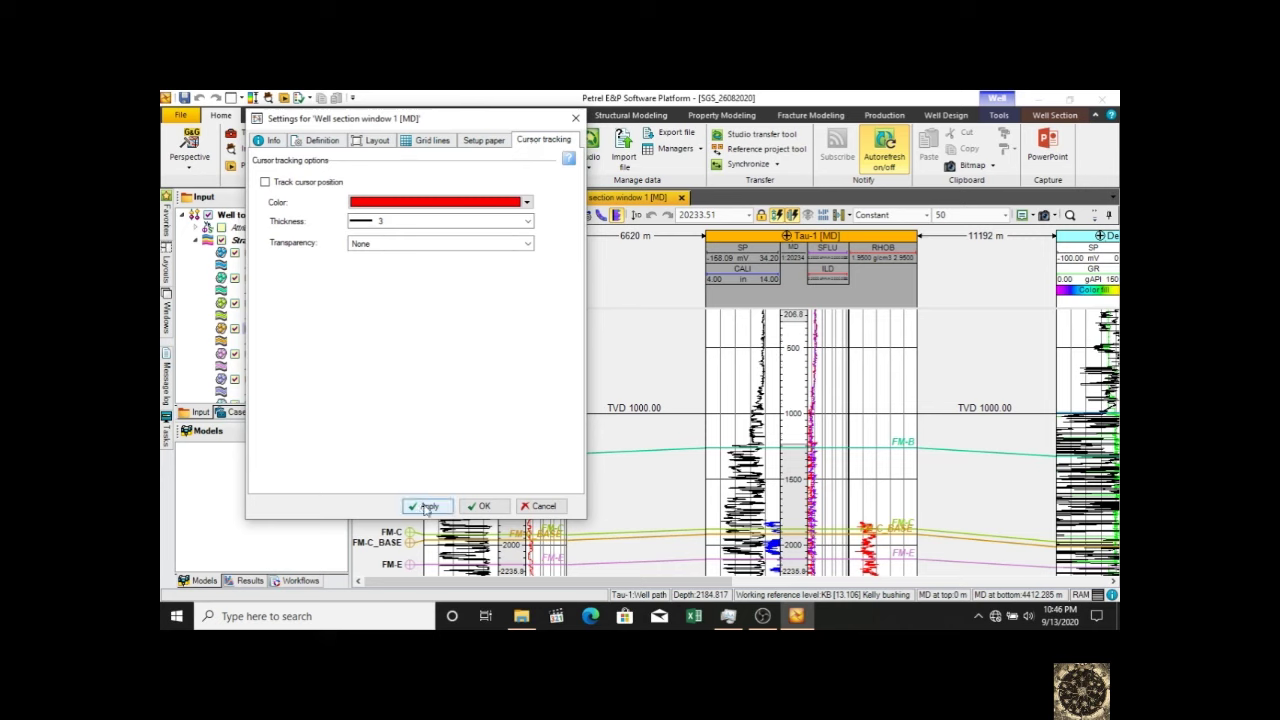
{"action": "left_click", "coordinate": [481, 506]}
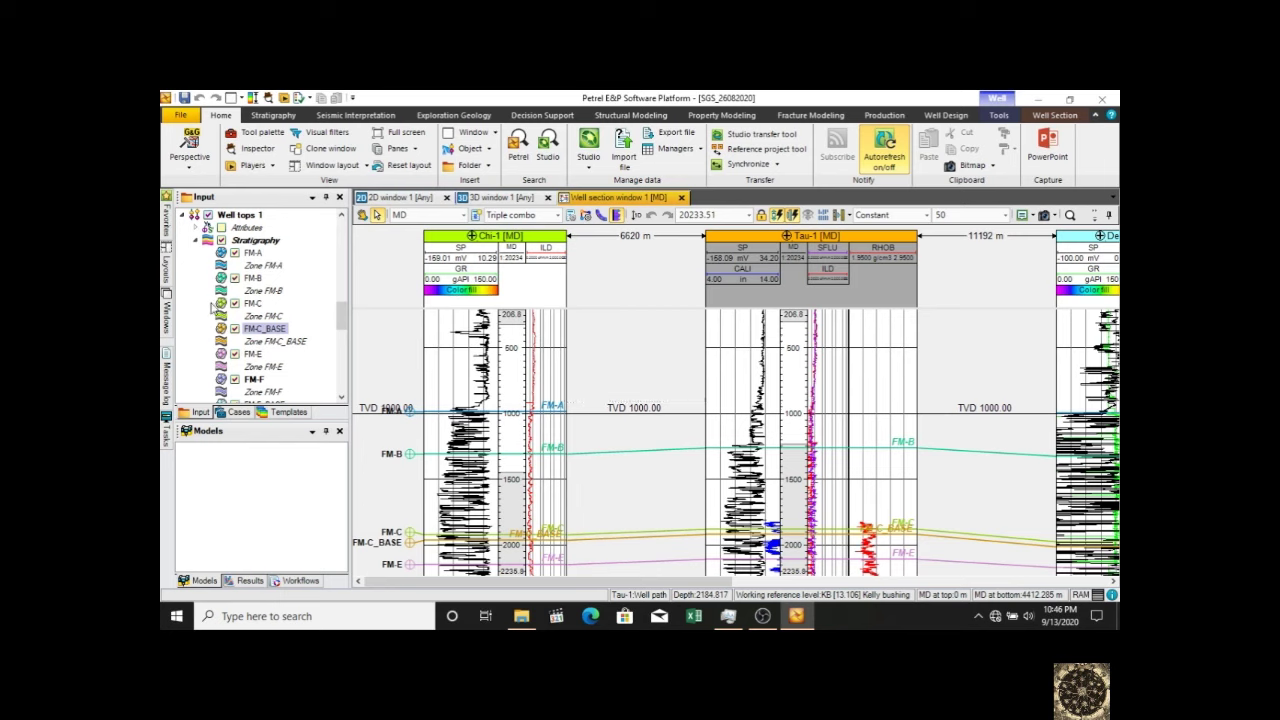
- Hide the FM-B, FM-C and FM-C_BASE well tops in the well section and inspect the remaining correlation lines
{"action": "left_click", "coordinate": [186, 222]}
{"action": "left_click", "coordinate": [186, 222]}
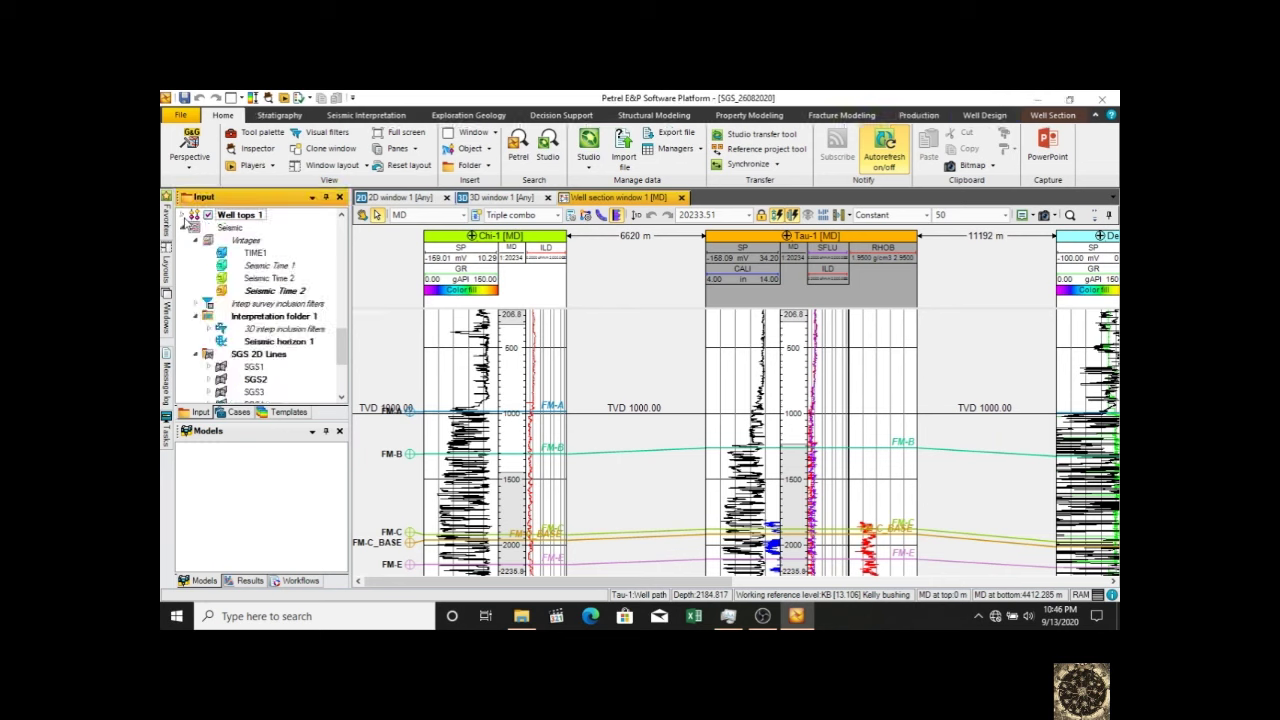
{"action": "scroll", "coordinate": [190, 230], "scroll_direction": "up", "scroll_amount": 2}
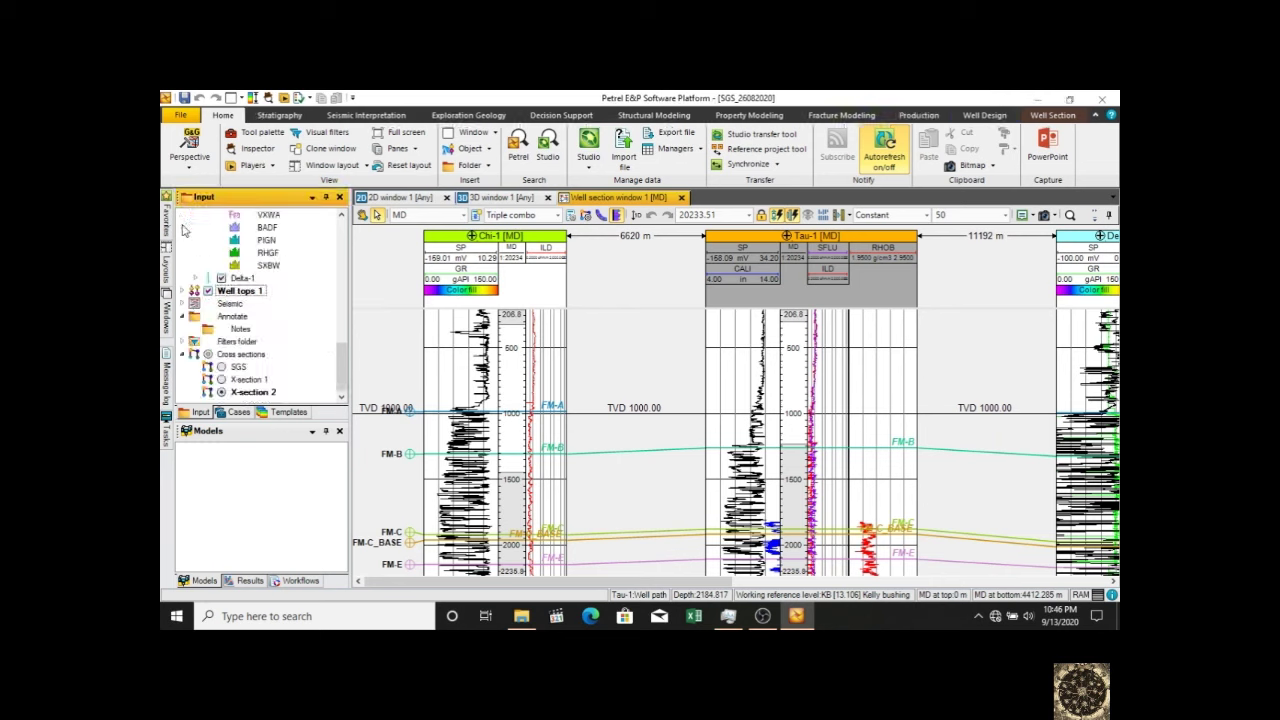
{"action": "left_click", "coordinate": [184, 291]}
{"action": "scroll", "coordinate": [274, 344], "scroll_direction": "down", "scroll_amount": 2}
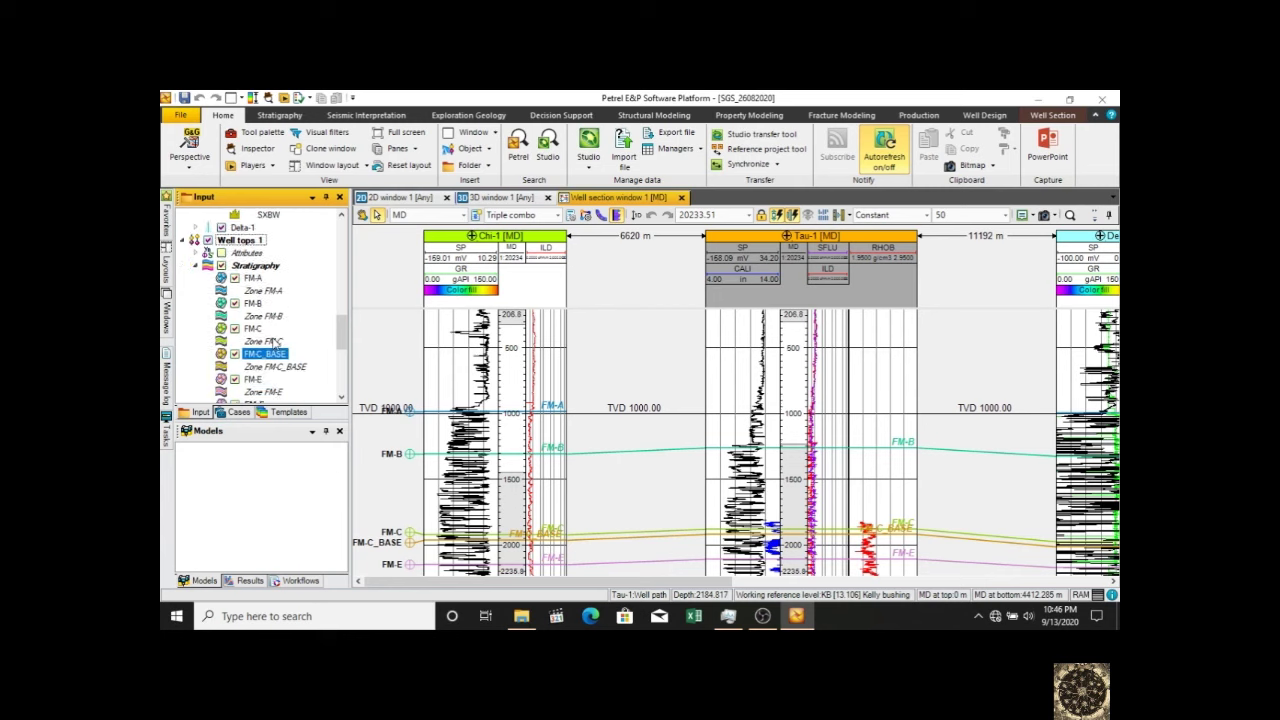
{"action": "left_click", "coordinate": [234, 303]}
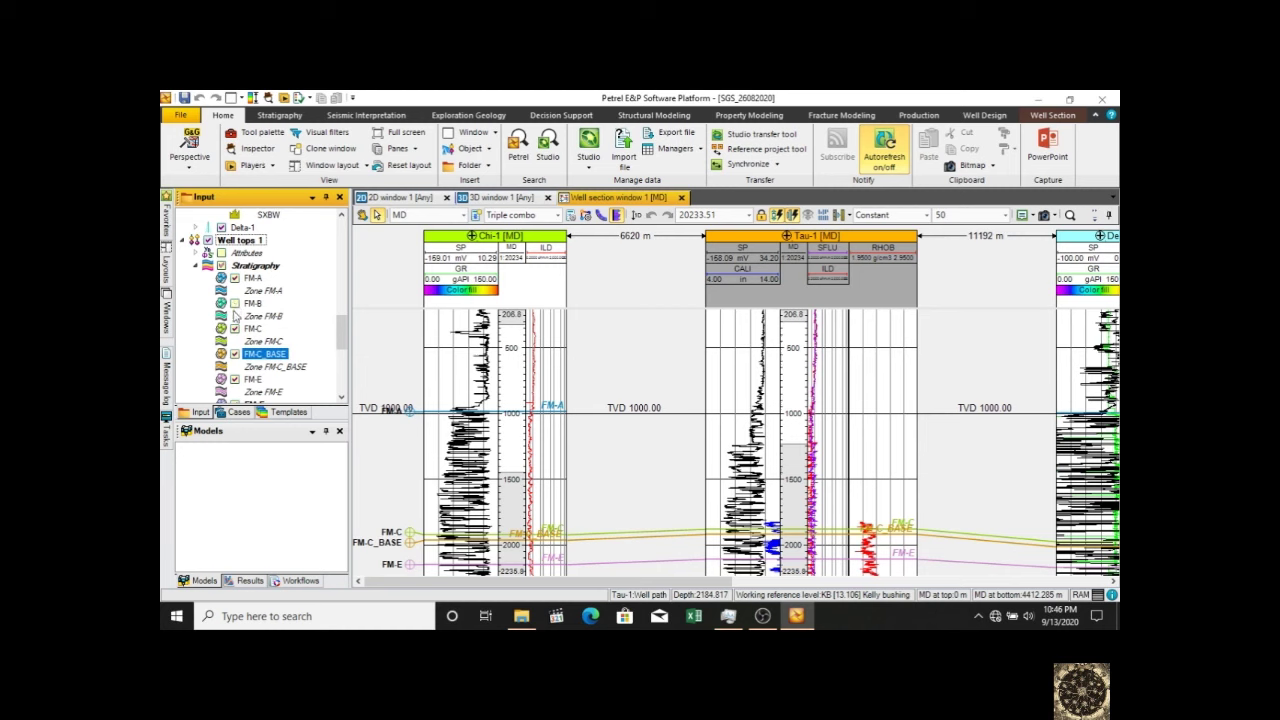
{"action": "left_click", "coordinate": [234, 328]}
{"action": "left_click", "coordinate": [480, 450]}
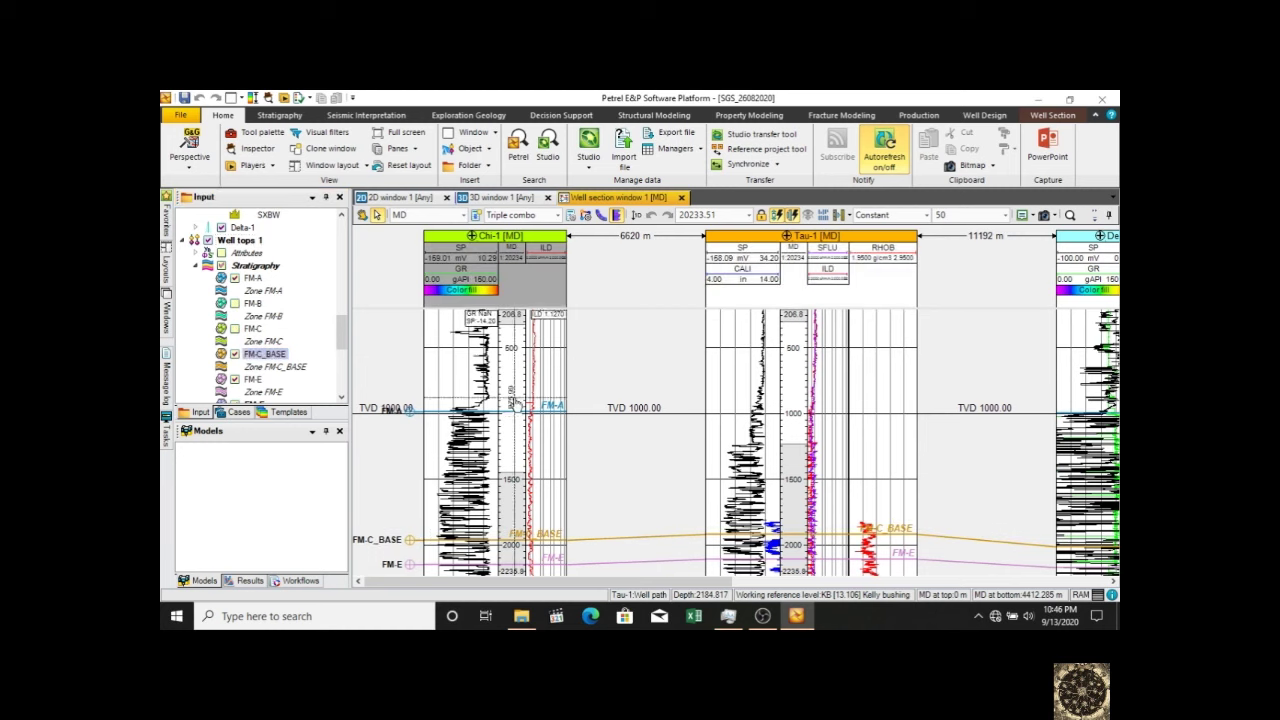
{"action": "left_click", "coordinate": [234, 353]}
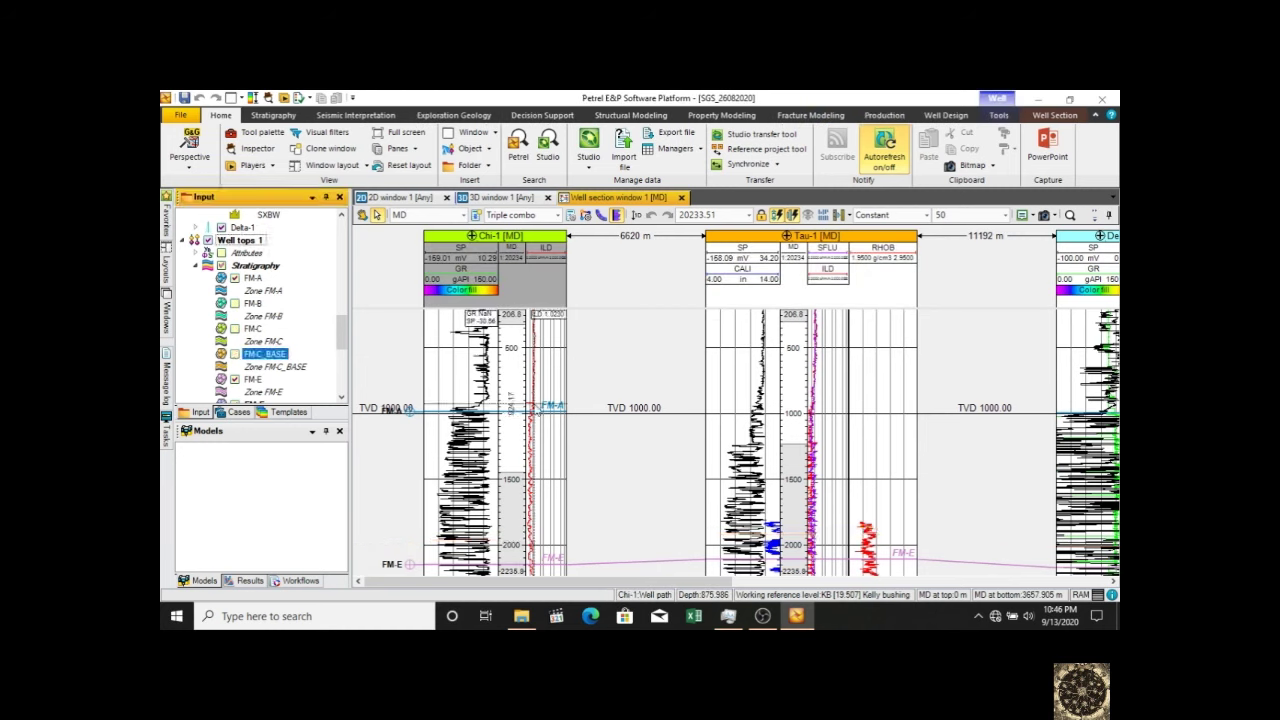
{"action": "scroll", "coordinate": [538, 410], "scroll_direction": "down", "scroll_amount": 5}
{"action": "scroll", "coordinate": [538, 410], "scroll_direction": "up", "scroll_amount": 2}
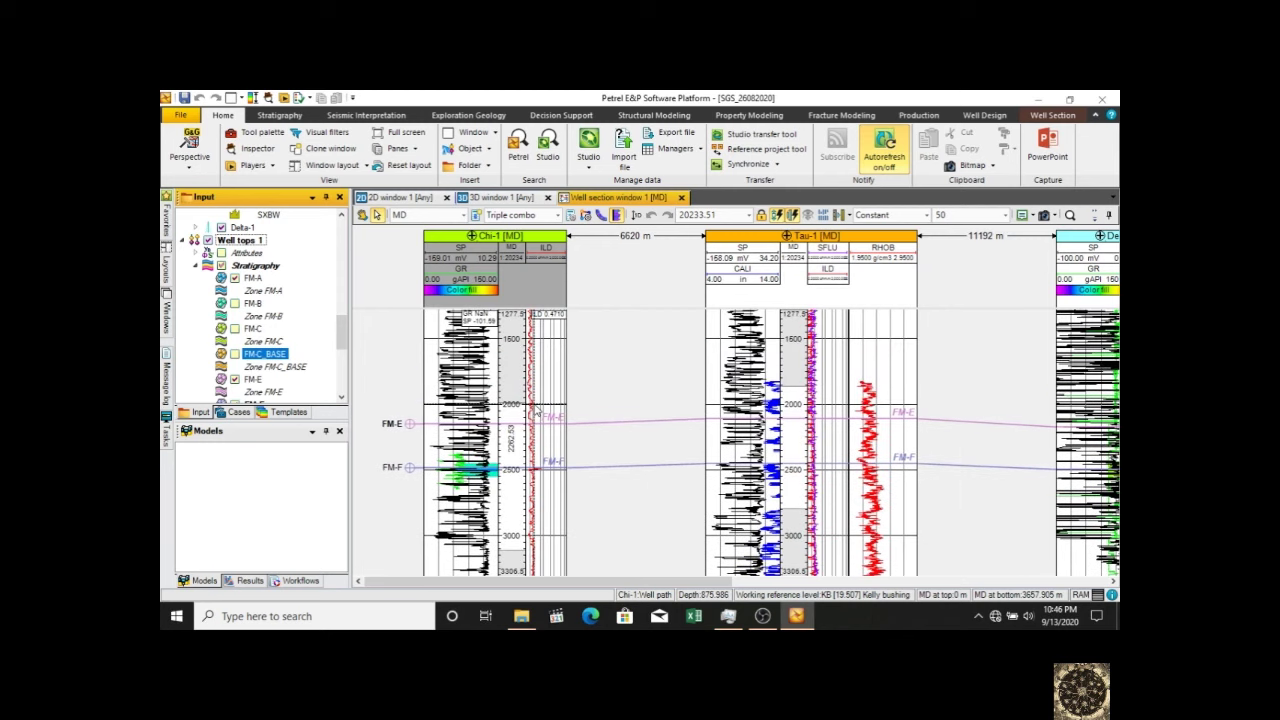
- Show the FM-C_BASE, FM-C and FM-B well tops again and check their correlation across to the Delta-1 and Alpha-1 wells
{"action": "left_click", "coordinate": [234, 354]}
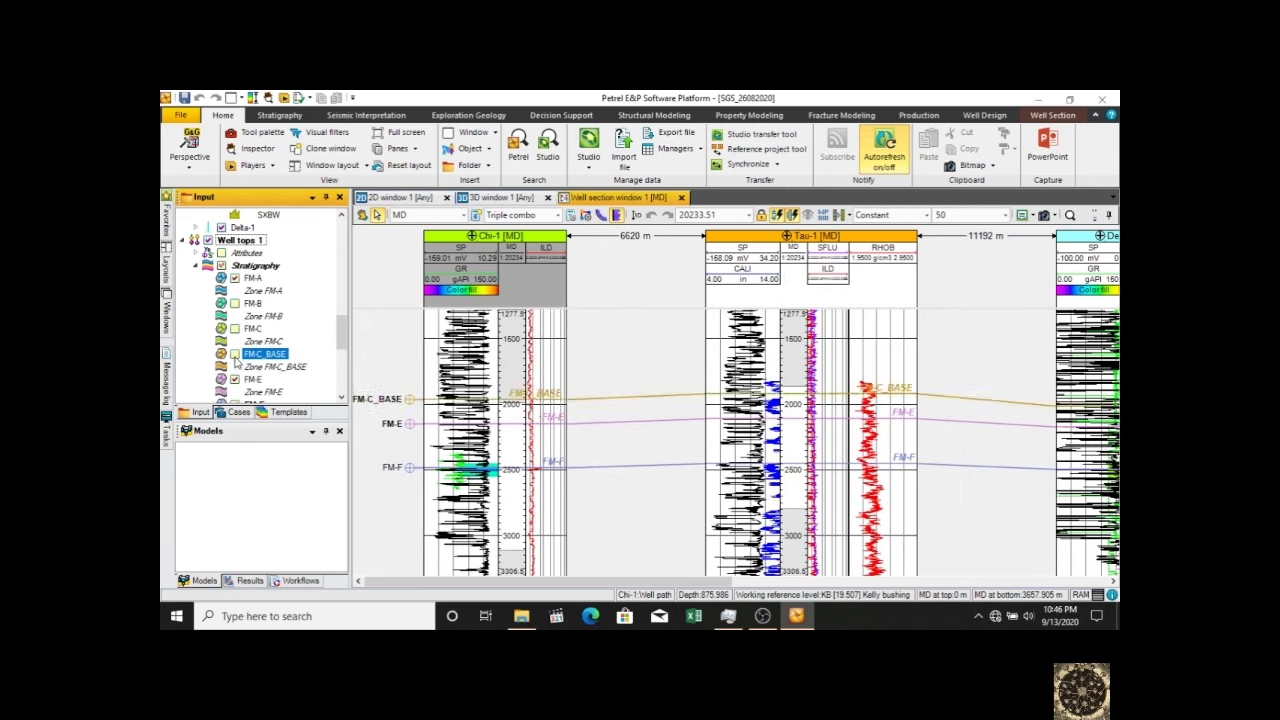
{"action": "left_click", "coordinate": [234, 328]}
{"action": "left_click", "coordinate": [234, 303]}
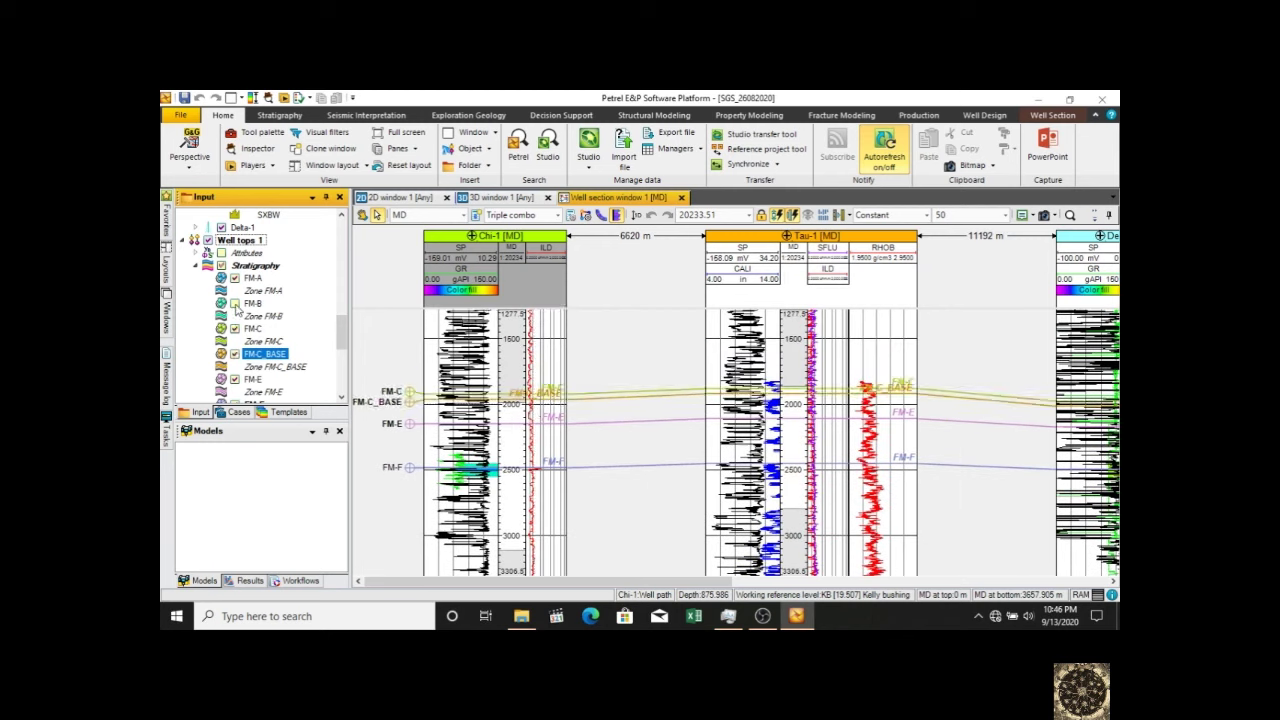
{"action": "scroll", "coordinate": [712, 441], "scroll_direction": "down", "scroll_amount": 3}
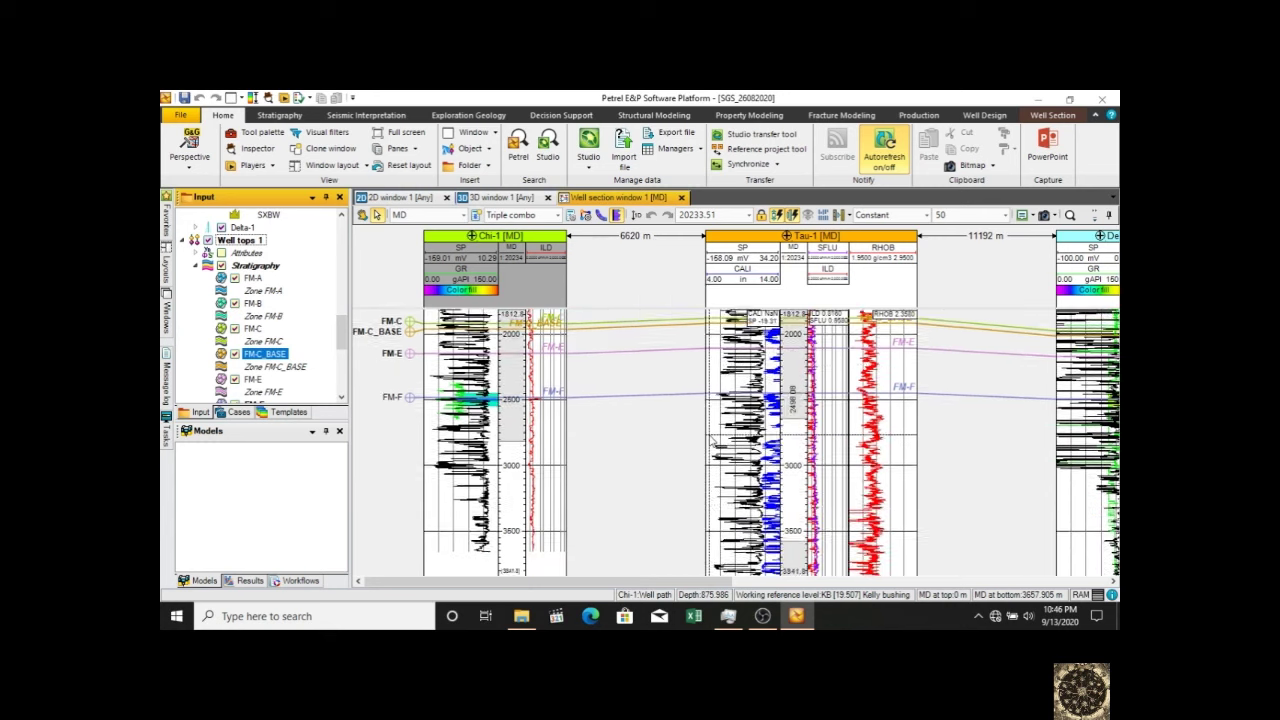
{"action": "scroll", "coordinate": [712, 441], "scroll_direction": "up", "scroll_amount": 6}
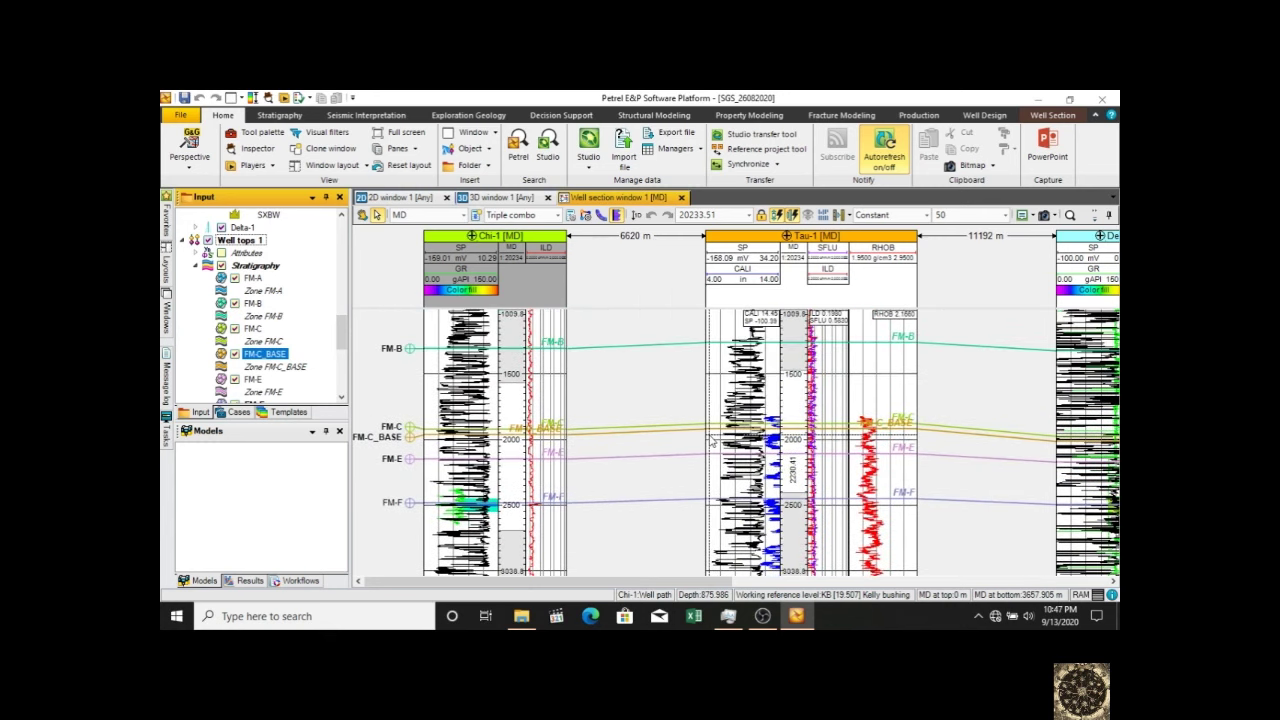
{"action": "left_click_drag", "start_coordinate": [712, 582], "coordinate": [920, 582]}
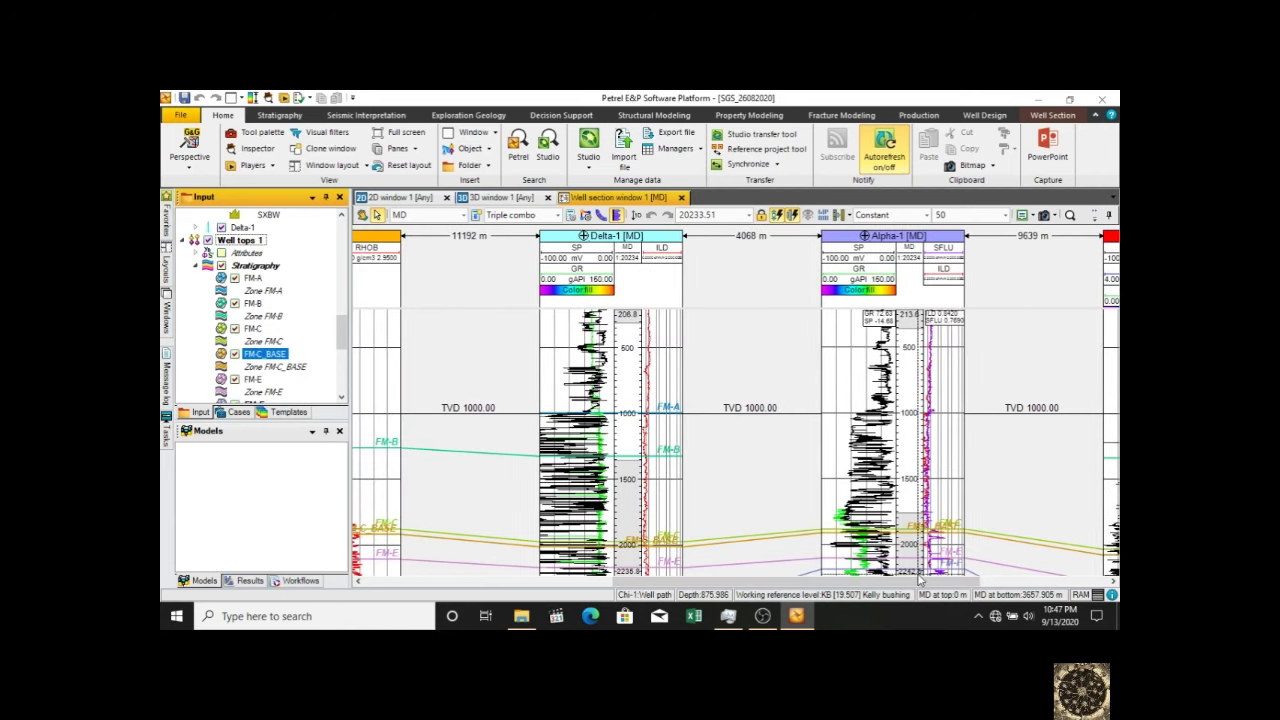
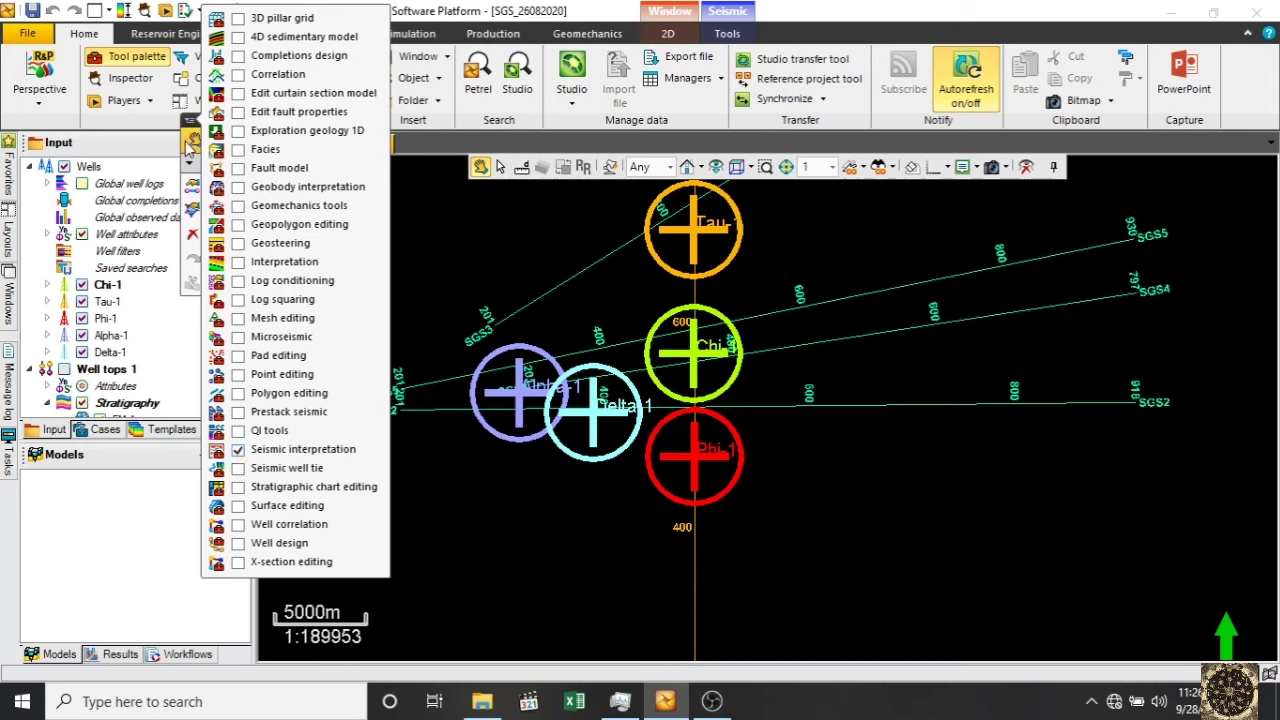
- Activate the Basemap select tool from the seismic interpretation tools and select seismic line SGS1 on the 2D map
{"action": "left_click", "coordinate": [190, 128]}
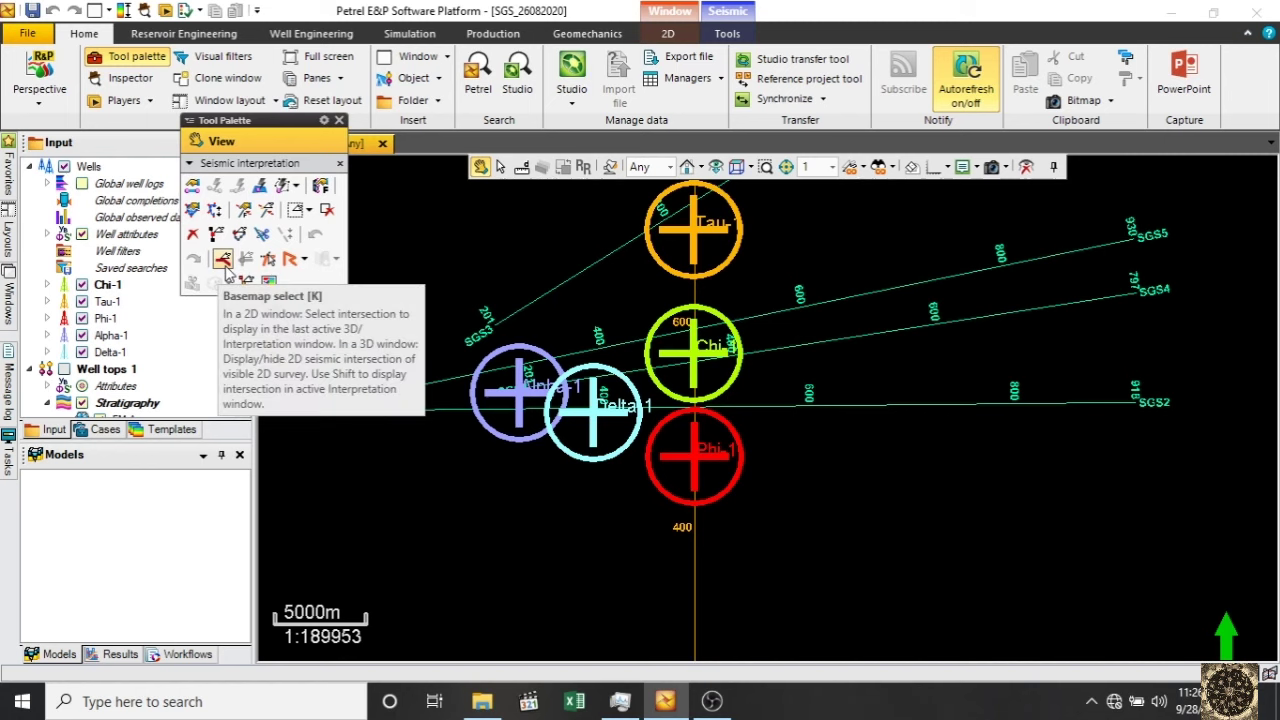
{"action": "left_click", "coordinate": [224, 263]}
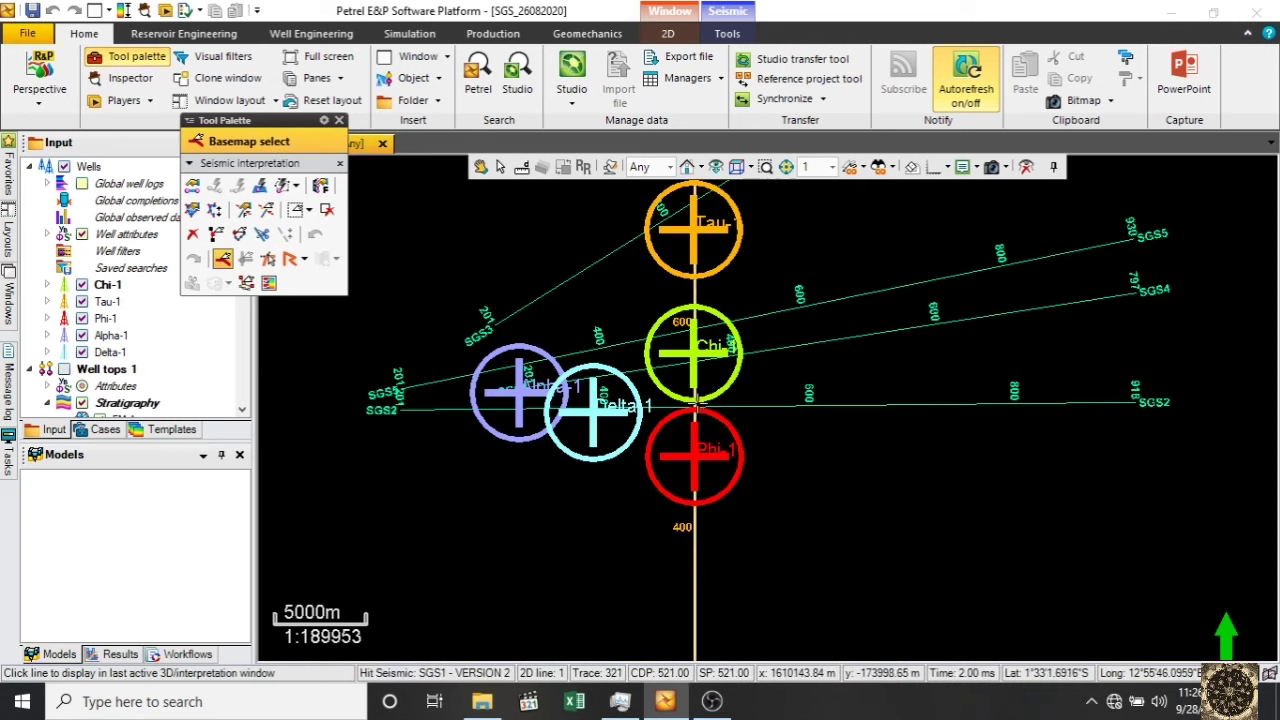
{"action": "left_click", "coordinate": [696, 563]}
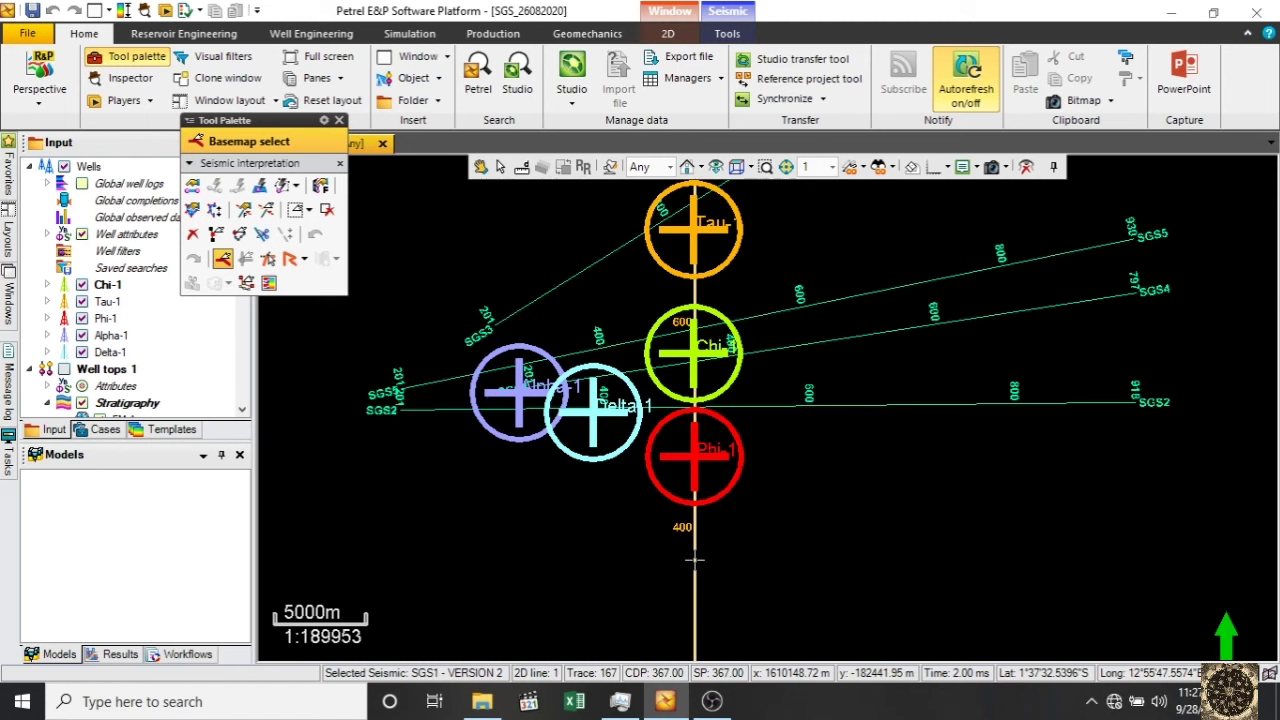
- Open a new interpretation window, display seismic line SGS1 in it from the map and fit the whole section in view
{"action": "left_click", "coordinate": [437, 58]}
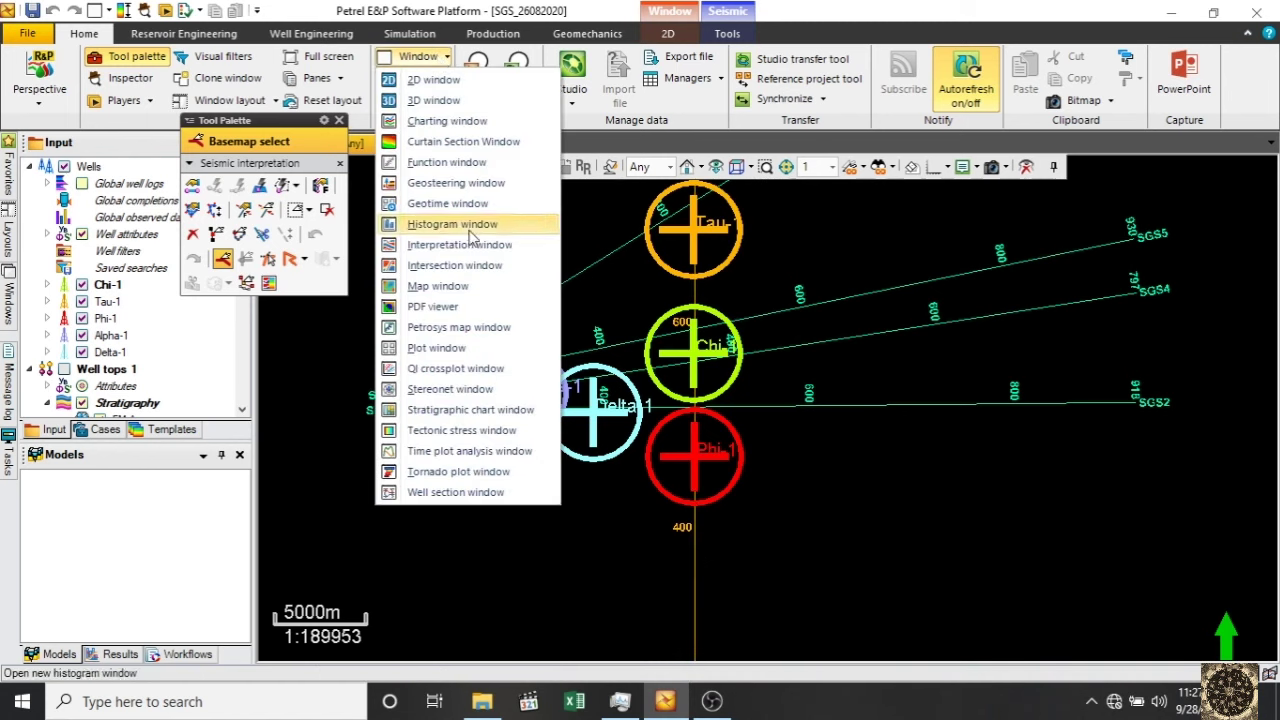
{"action": "left_click", "coordinate": [460, 245]}
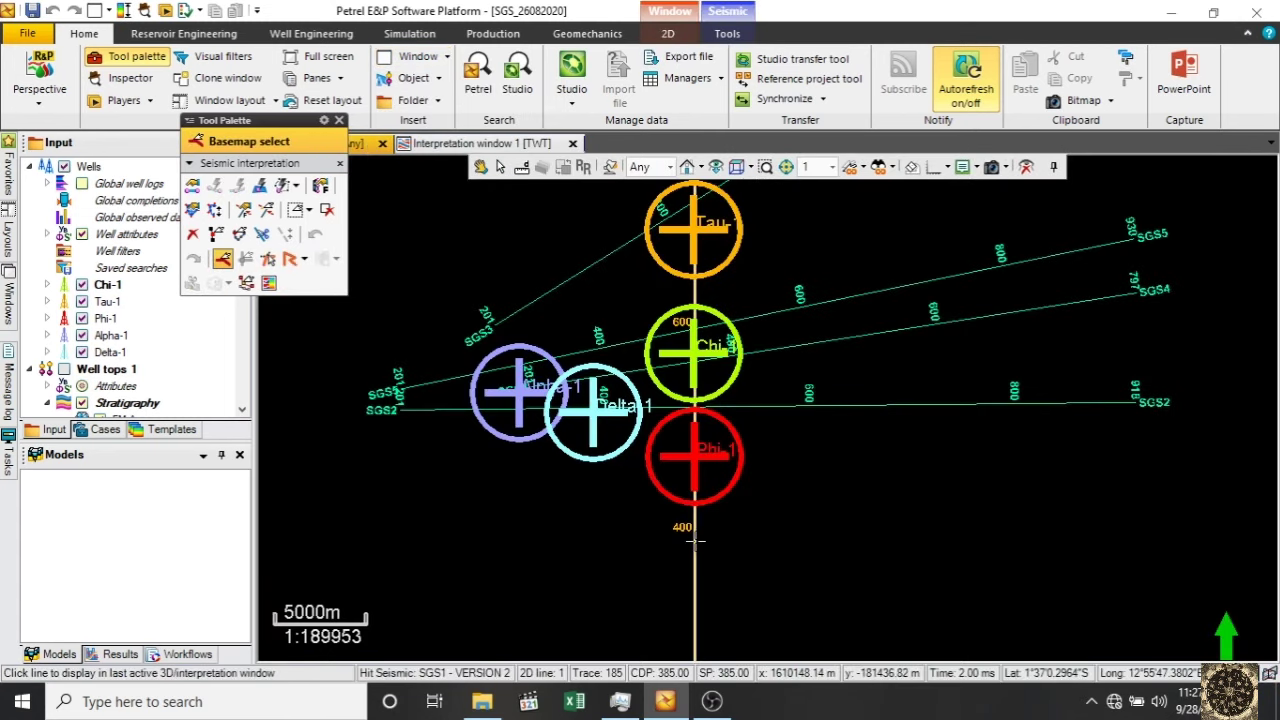
{"action": "left_click", "coordinate": [696, 541]}
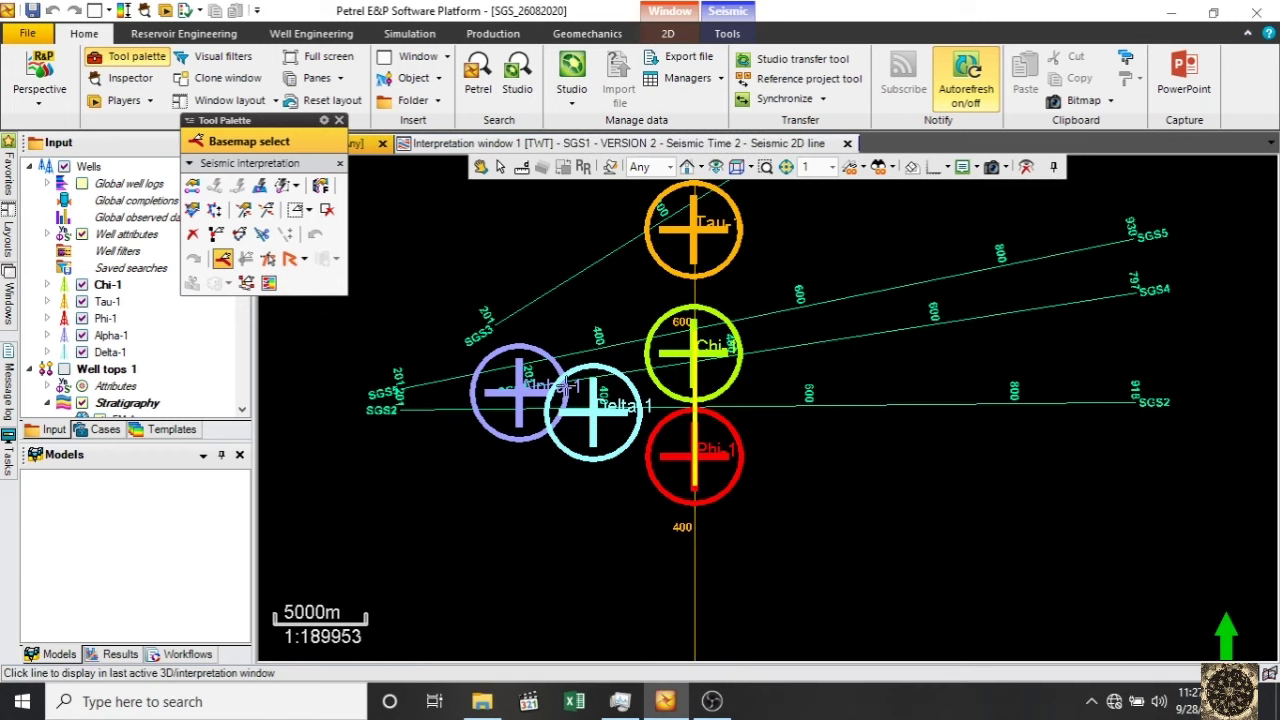
{"action": "left_click", "coordinate": [570, 145]}
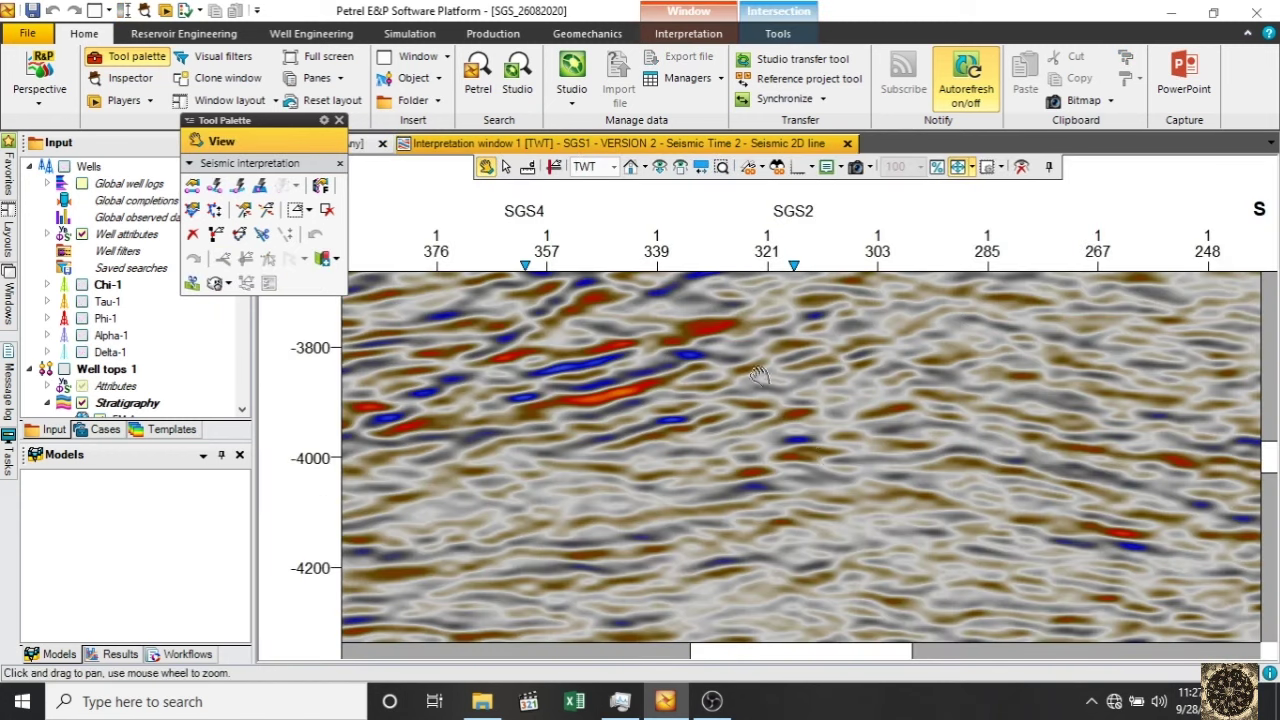
{"action": "left_click", "coordinate": [660, 177]}
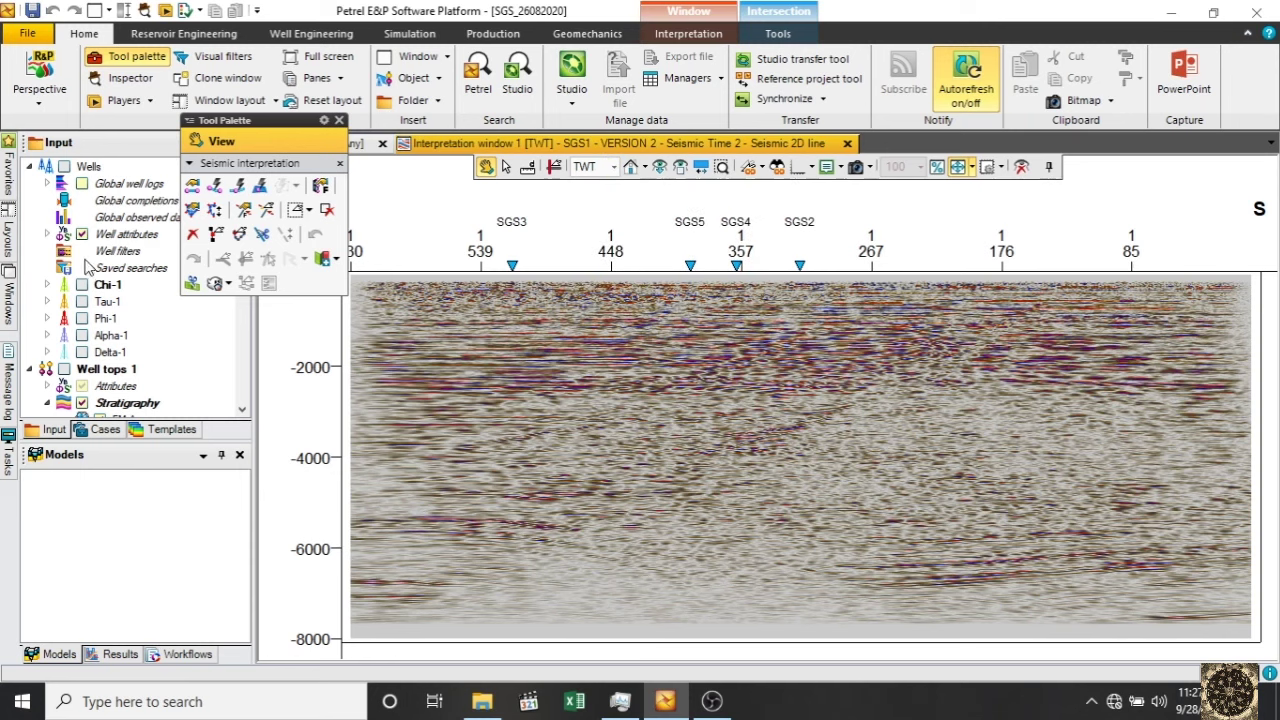
- Turn on the display of all wells in the interpretation window and switch its domain to TVD
{"action": "left_click", "coordinate": [64, 167]}
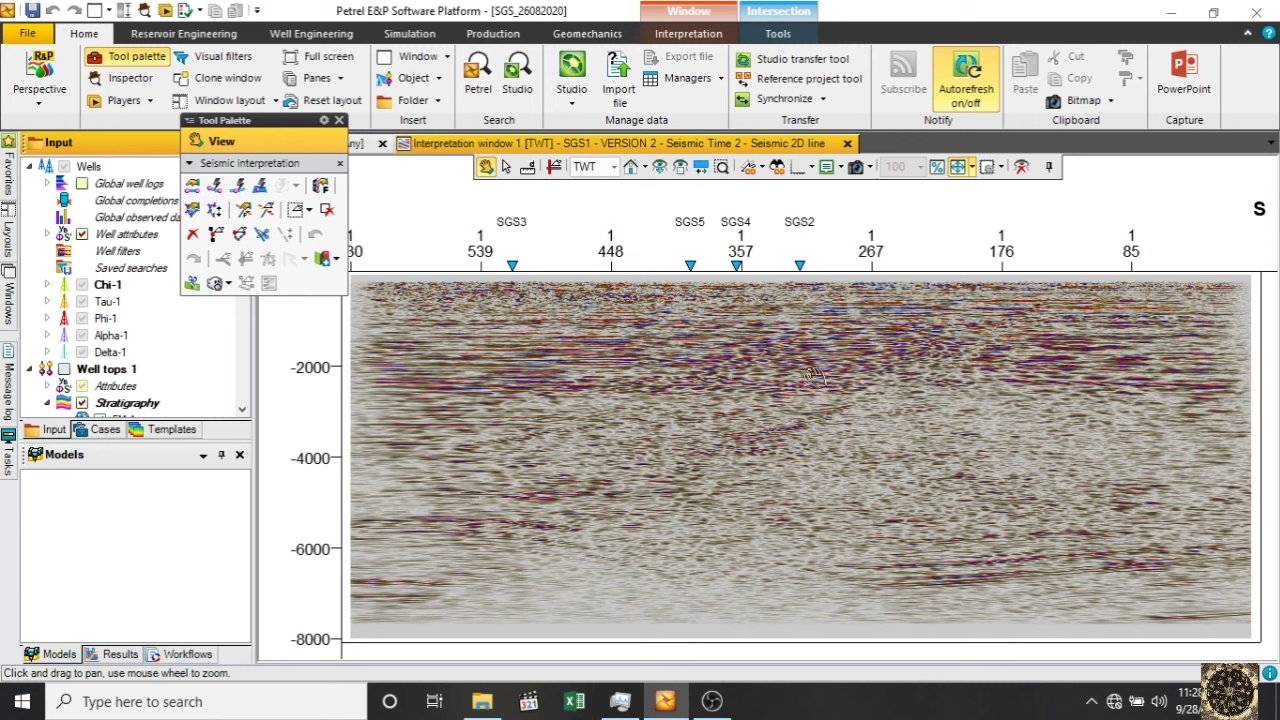
{"action": "left_click", "coordinate": [593, 168]}
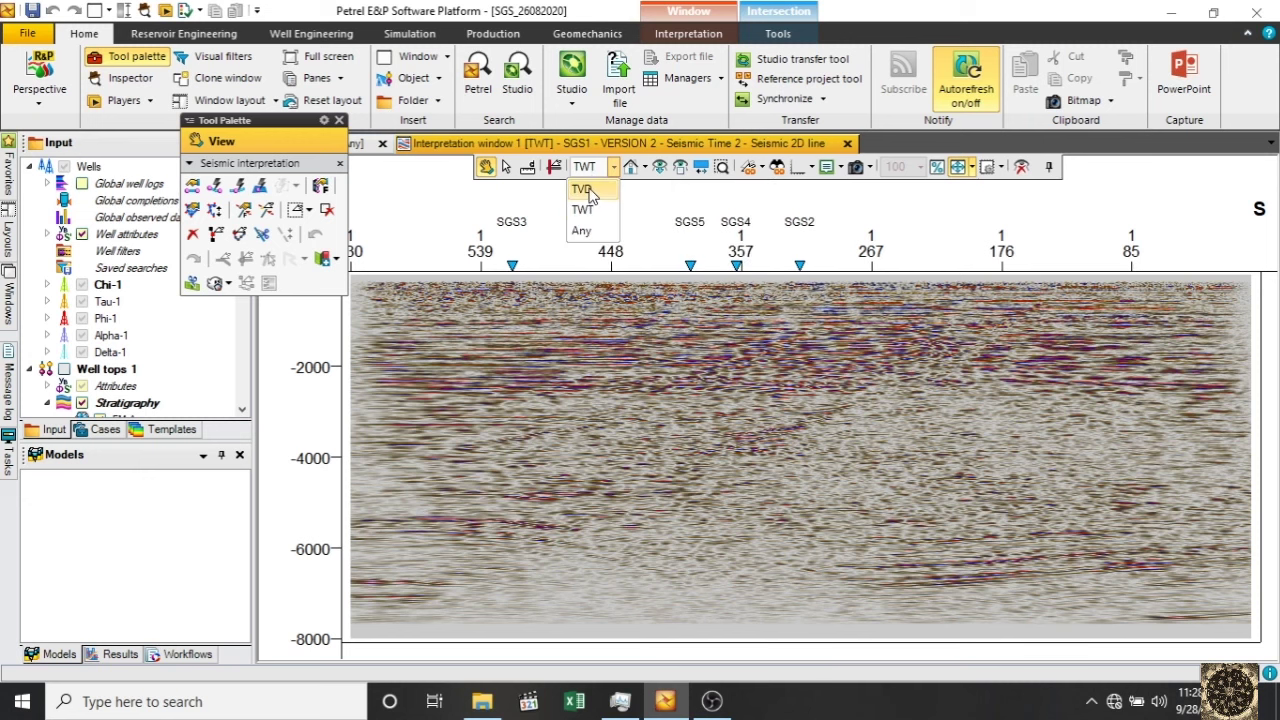
{"action": "left_click", "coordinate": [583, 190]}
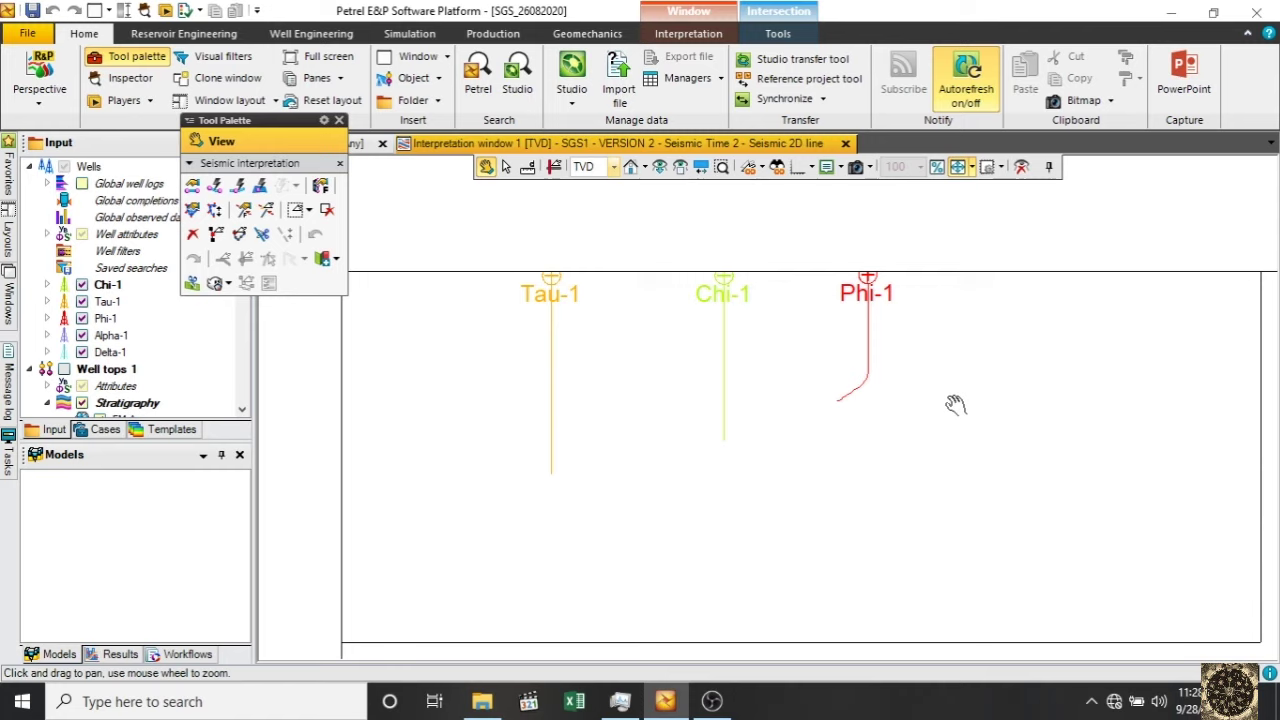
- Set the interpretation window's domain to Any to view the wells over the seismic, and return it to TVD
{"action": "left_click", "coordinate": [593, 169]}
{"action": "left_click", "coordinate": [582, 231]}
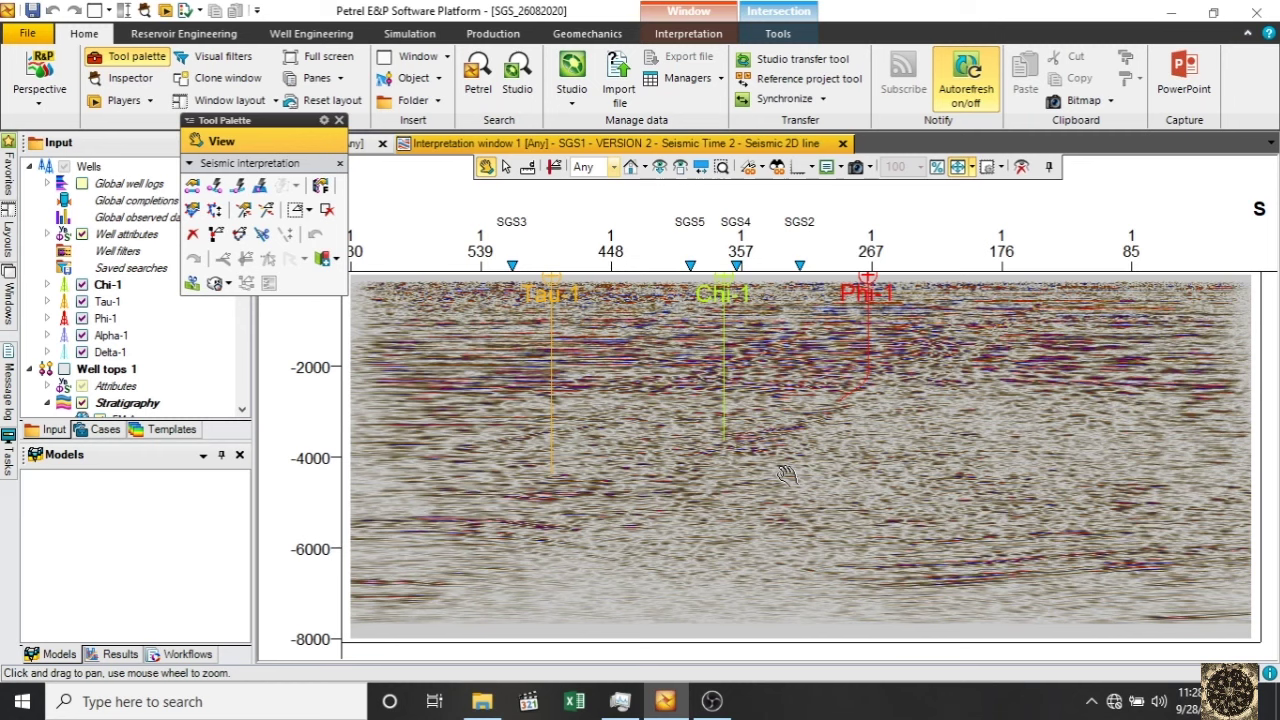
{"action": "left_click", "coordinate": [600, 166]}
{"action": "left_click", "coordinate": [603, 199]}
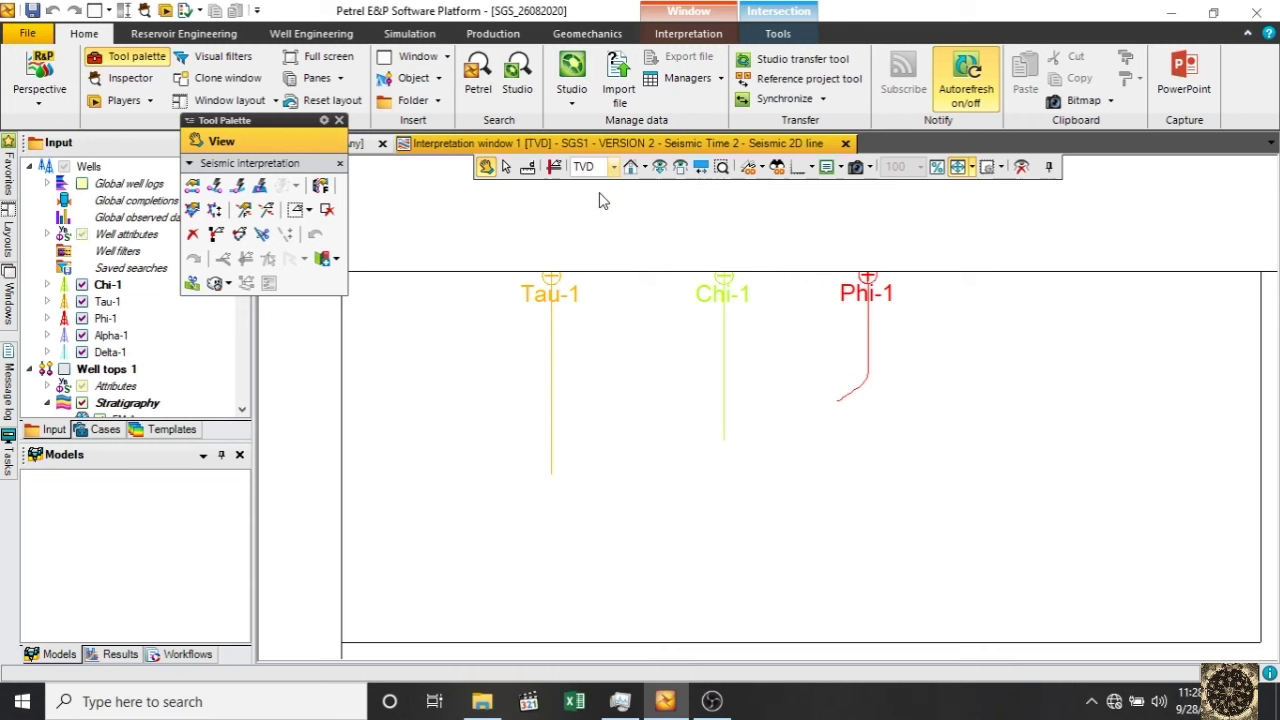
- Set the interpretation window's domain to TWT and move the tool palette clear of the input data tree
{"action": "left_click", "coordinate": [600, 166]}
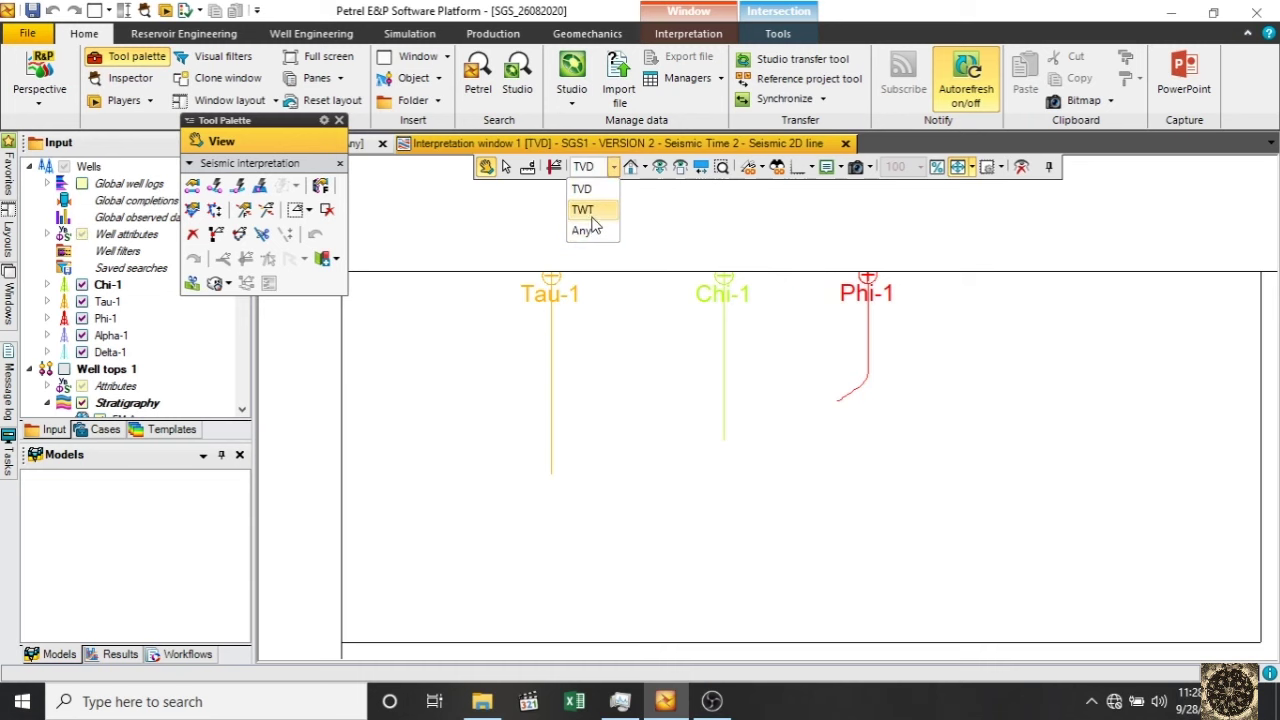
{"action": "left_click", "coordinate": [586, 210]}
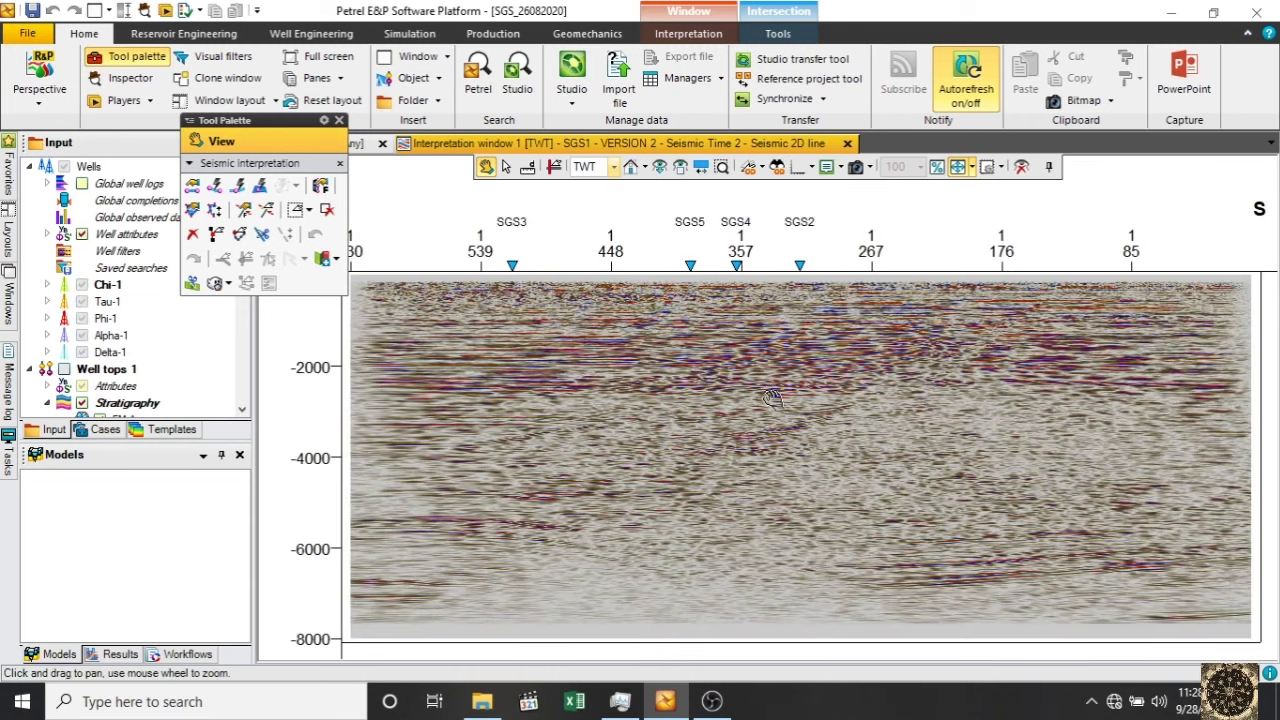
{"action": "mouse_move", "coordinate": [313, 137]}
{"action": "left_mouse_down"}
{"action": "mouse_move", "coordinate": [575, 150]}
{"action": "mouse_move", "coordinate": [567, 245]}
{"action": "left_mouse_up"}
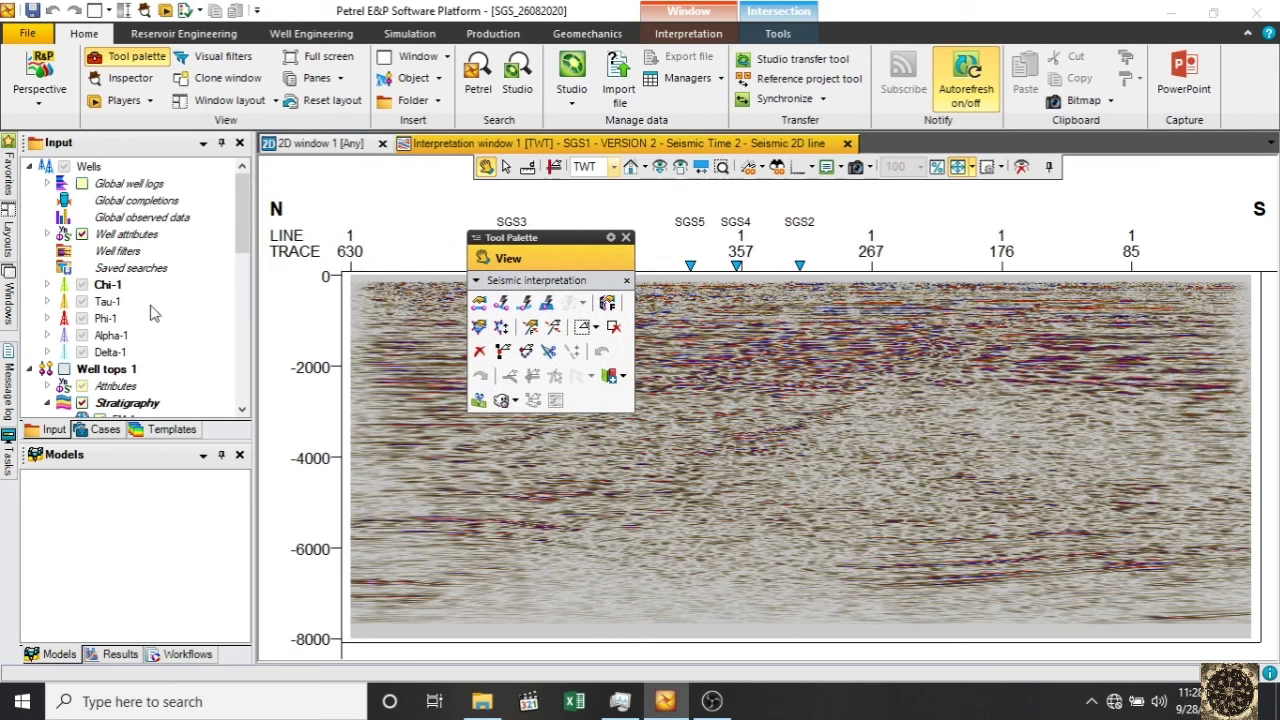
- Start a file import on the selection for well Phi-1 and open the Data for training folder on the desktop
{"action": "left_click", "coordinate": [104, 320]}
{"action": "left_click", "coordinate": [104, 320]}
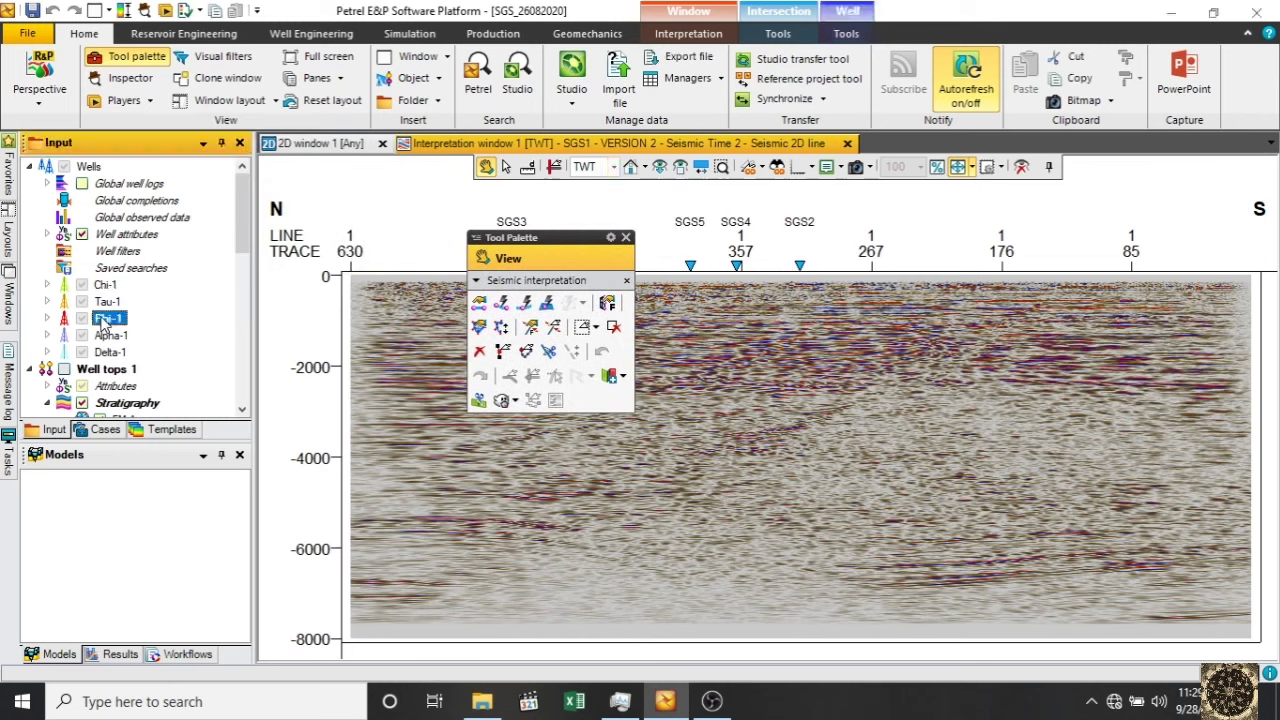
{"action": "right_click", "coordinate": [104, 322]}
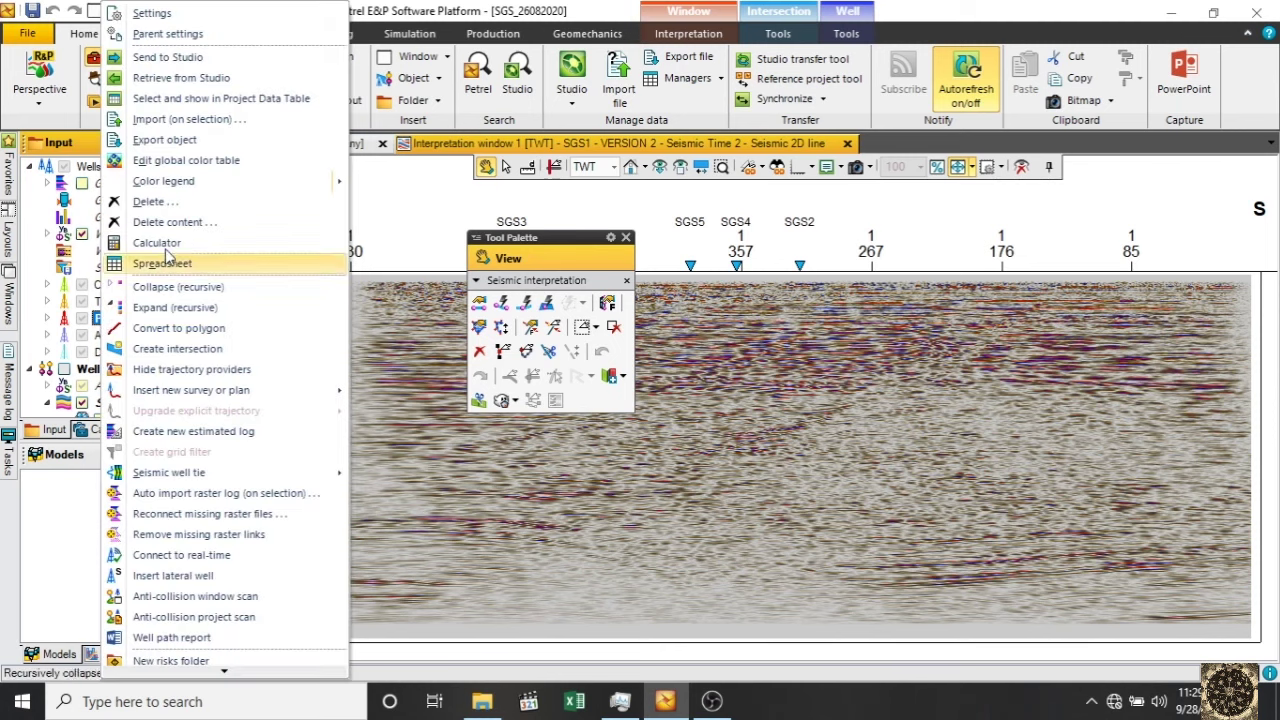
{"action": "left_click", "coordinate": [216, 124]}
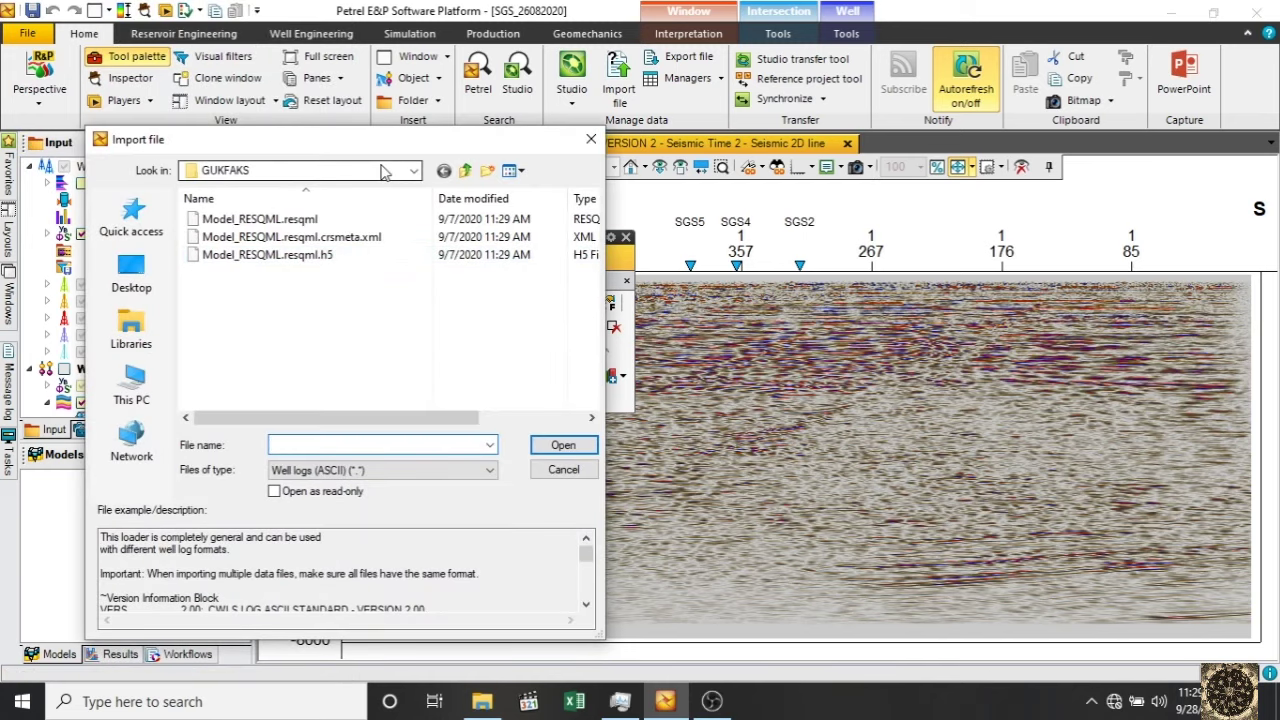
{"action": "left_click", "coordinate": [145, 285]}
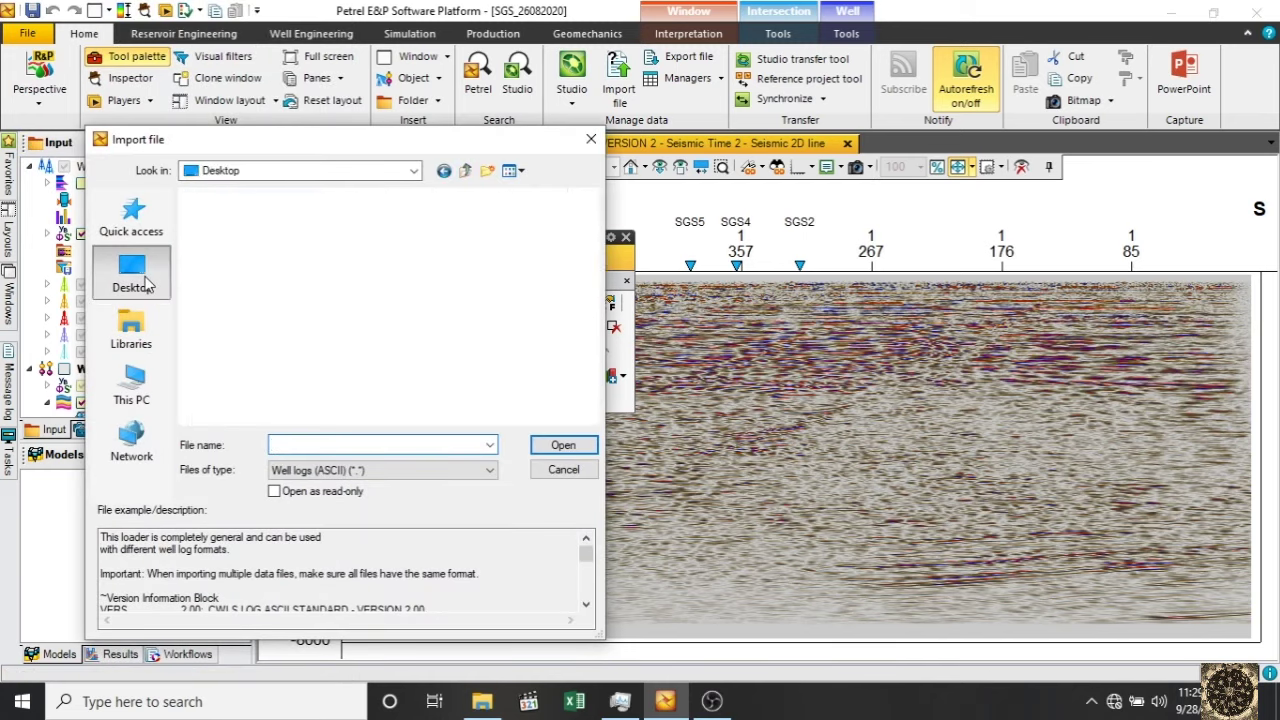
{"action": "scroll", "coordinate": [240, 350], "scroll_direction": "down", "scroll_amount": 5}
{"action": "scroll", "coordinate": [229, 370], "scroll_direction": "down", "scroll_amount": 5}
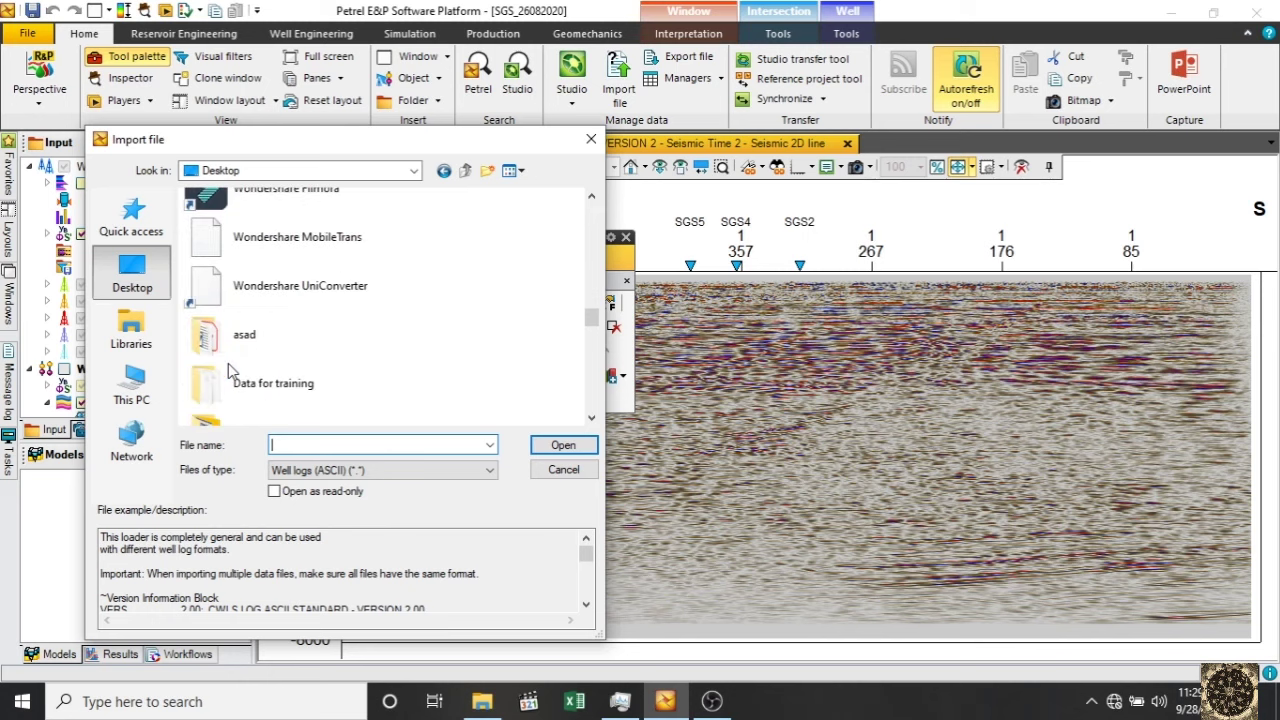
{"action": "double_click", "coordinate": [228, 383]}
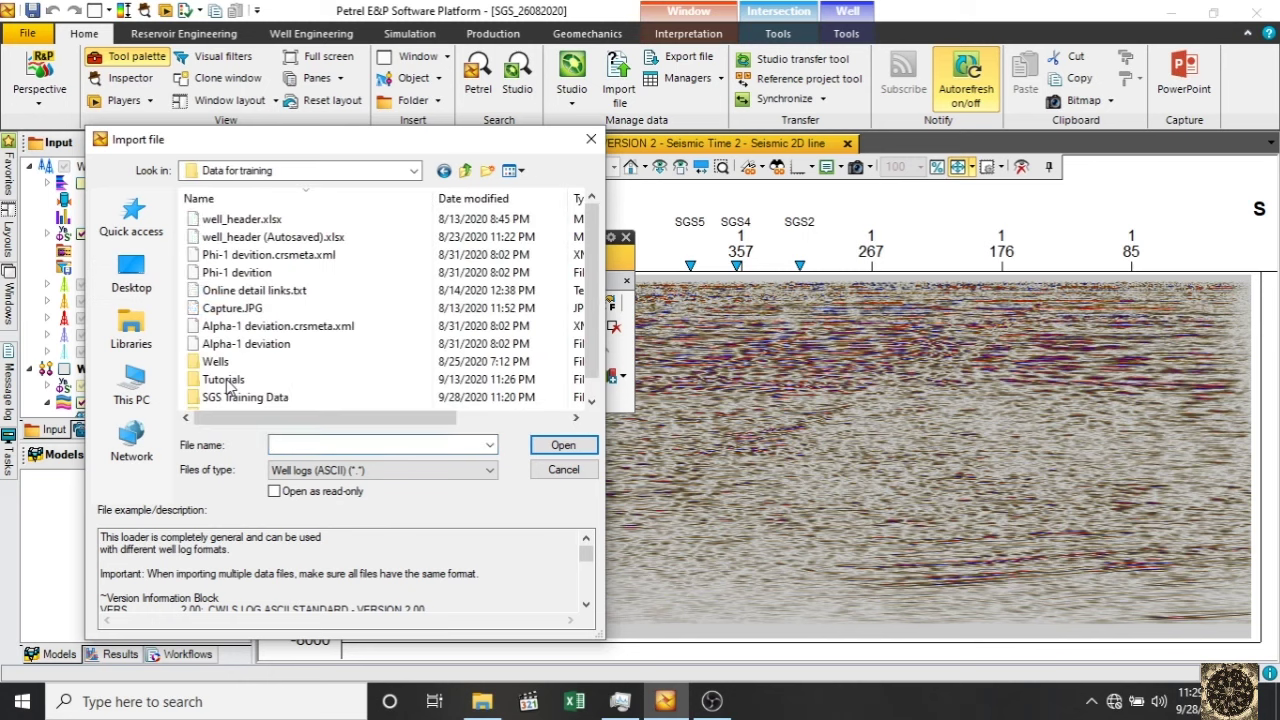
- Open Phi-1.cs from the SGS Training Data, Wells, Checkshots folder using the Checkshots format (ASCII) file type
{"action": "left_click", "coordinate": [245, 397]}
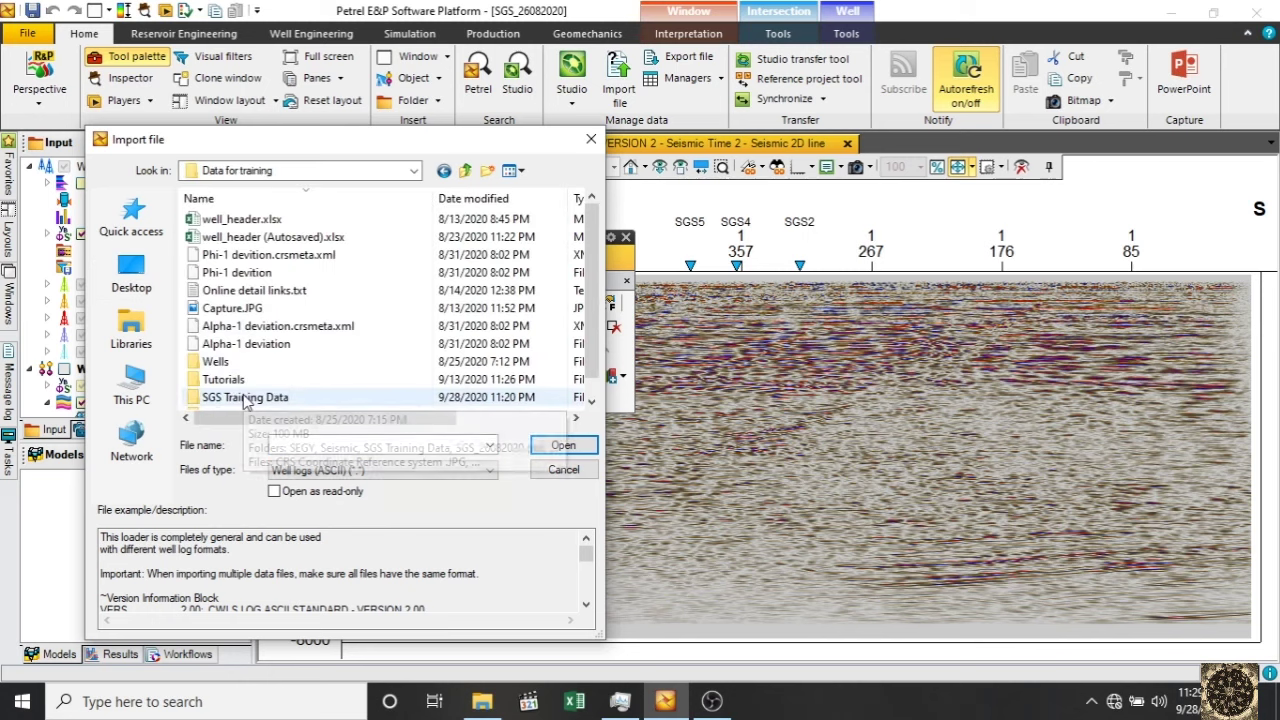
{"action": "double_click", "coordinate": [245, 397]}
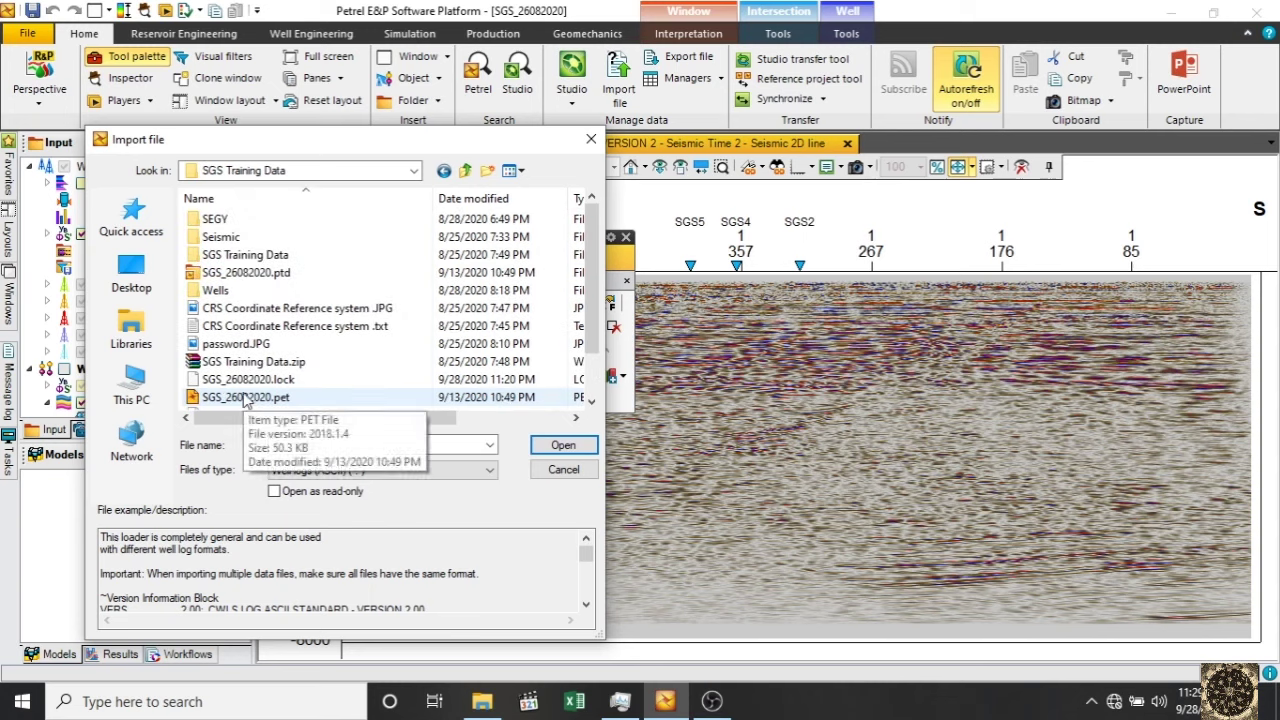
{"action": "double_click", "coordinate": [218, 291]}
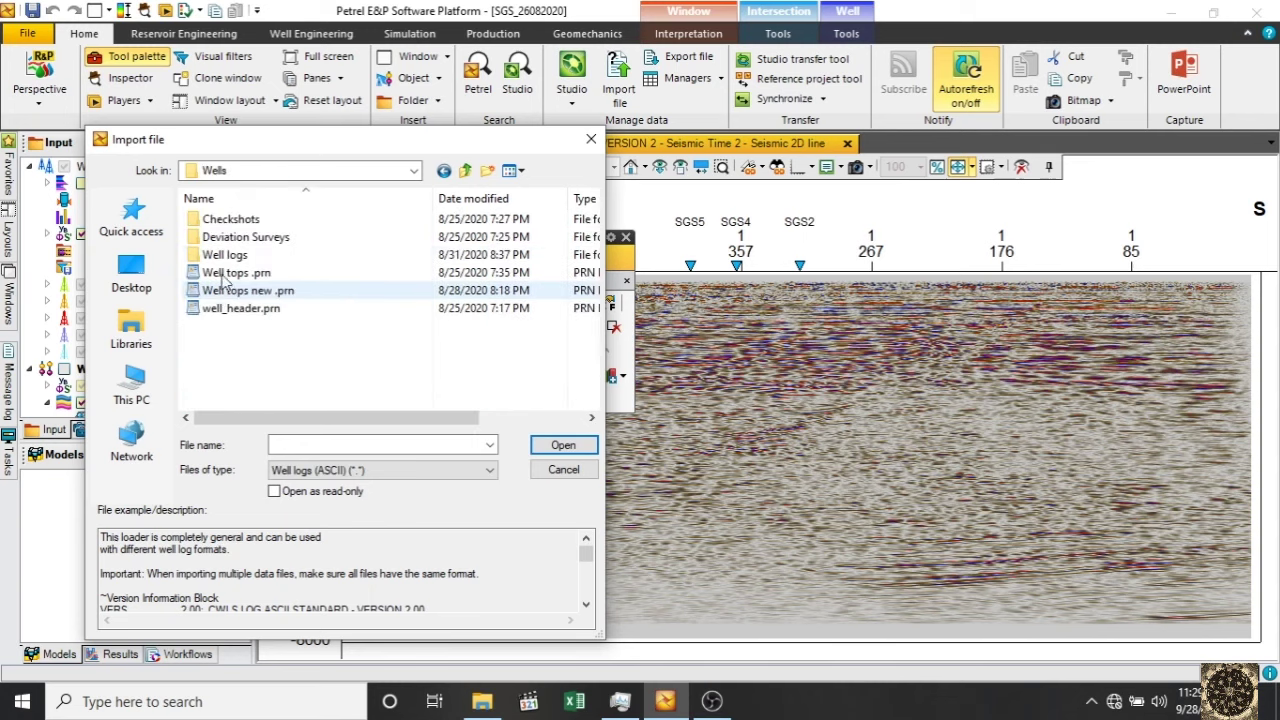
{"action": "double_click", "coordinate": [235, 220]}
{"action": "left_click", "coordinate": [227, 242]}
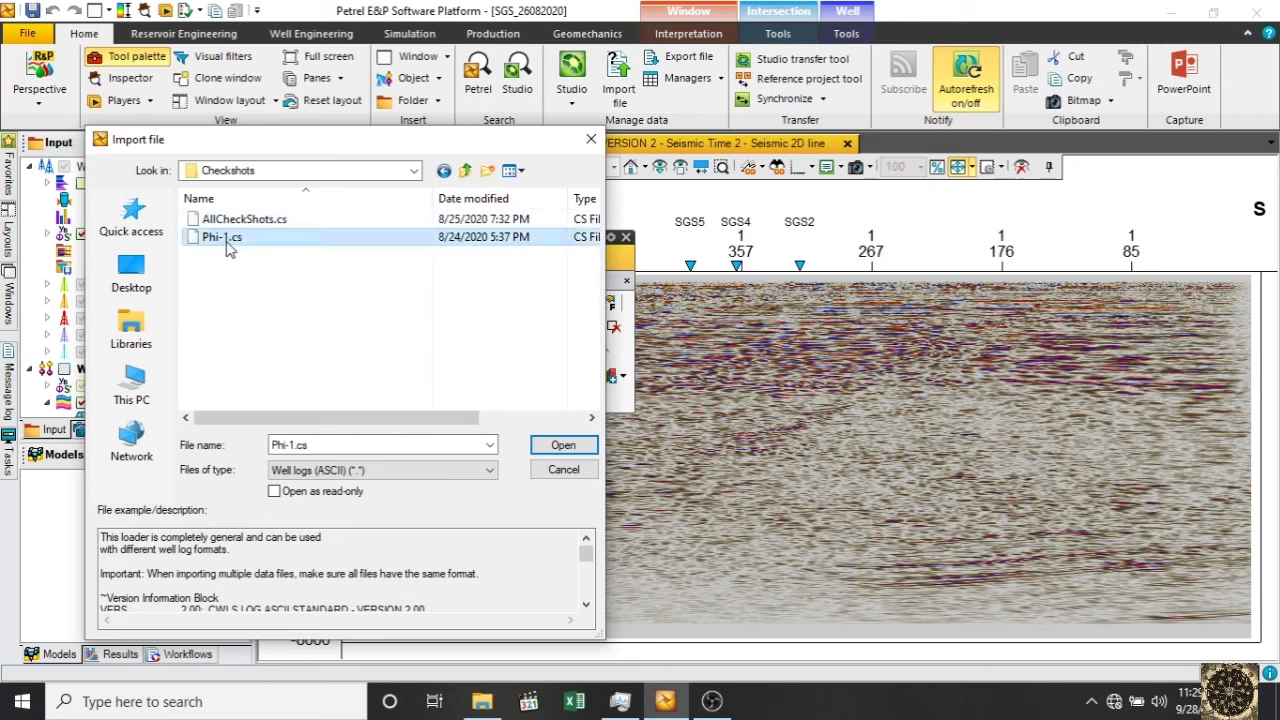
{"action": "left_click", "coordinate": [316, 476]}
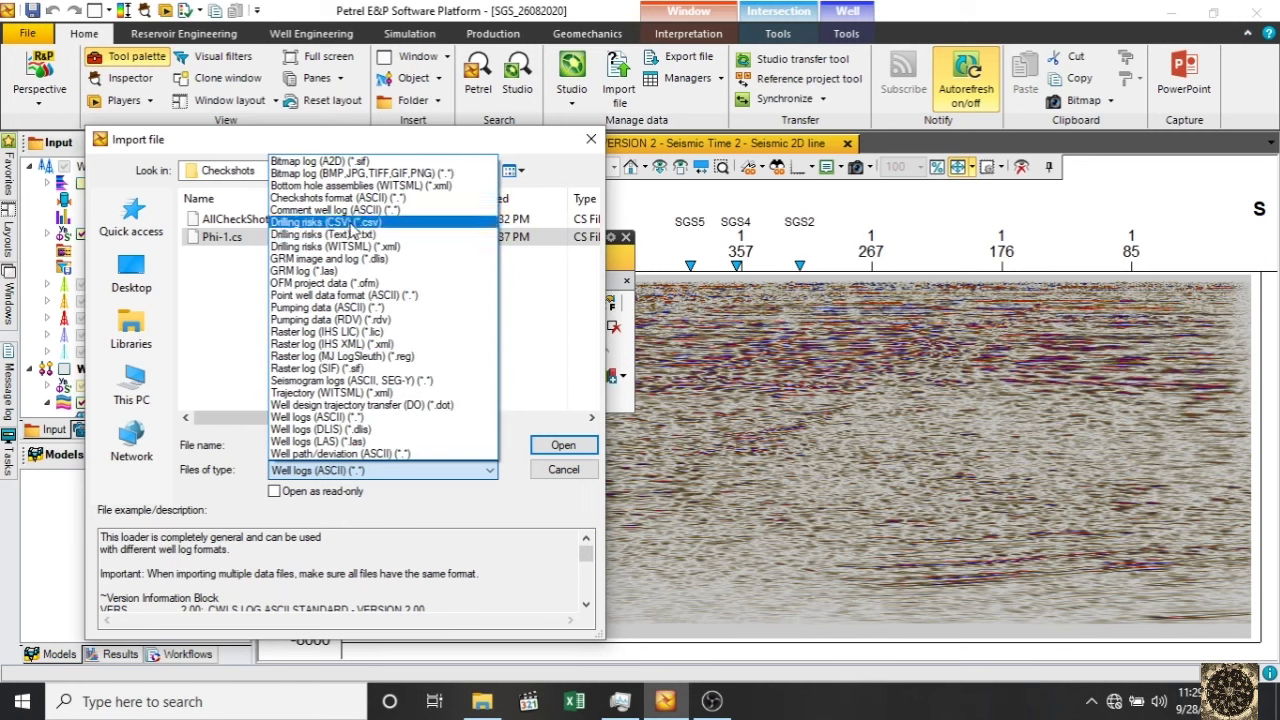
{"action": "left_click", "coordinate": [345, 200]}
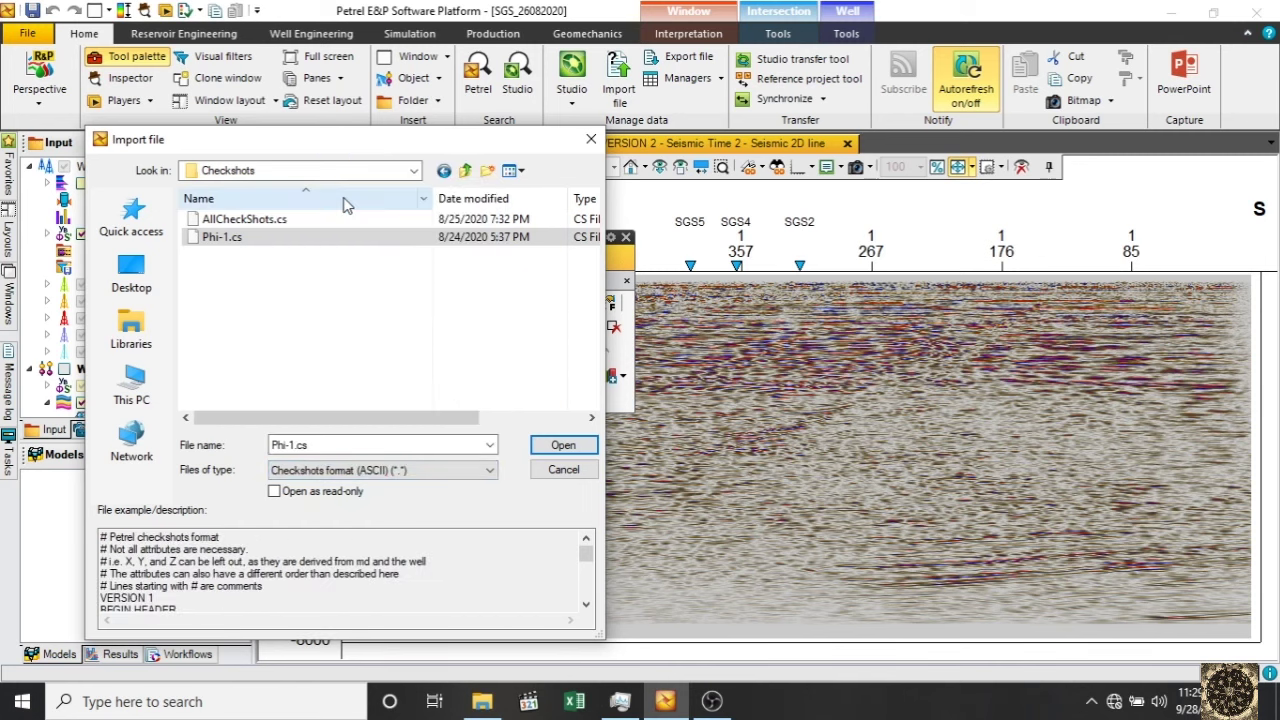
{"action": "left_click", "coordinate": [548, 448]}
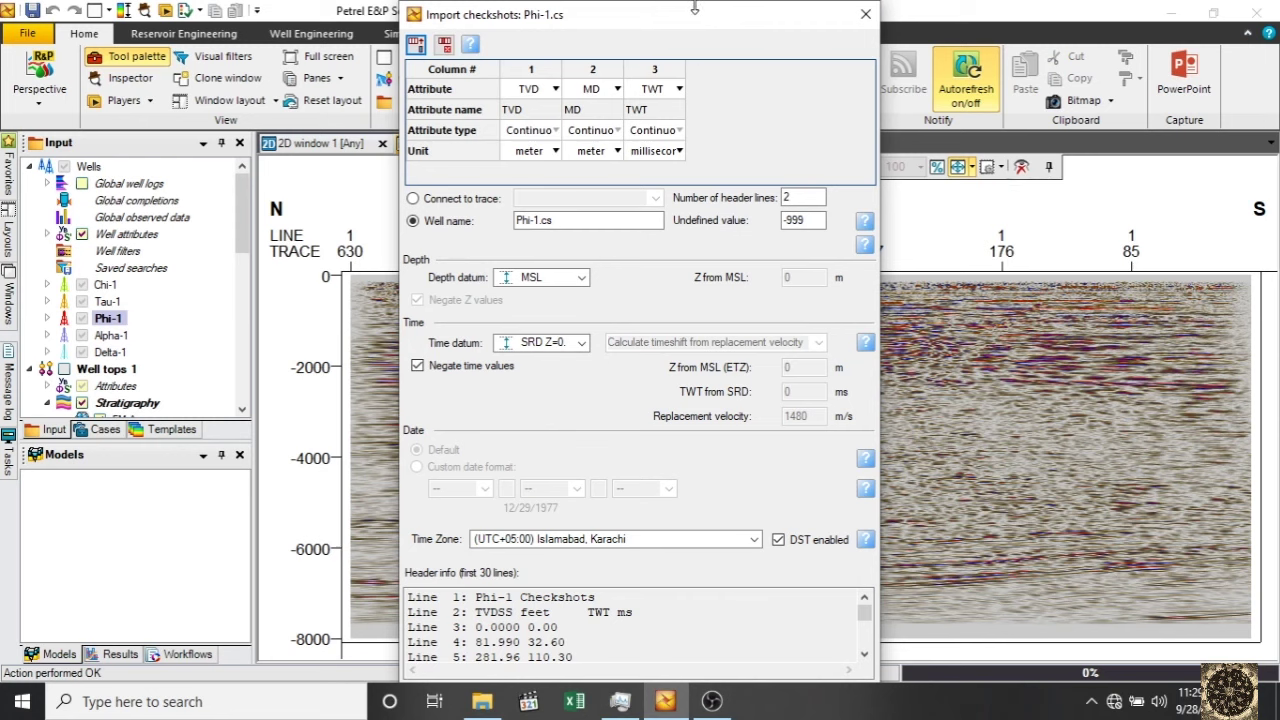
- Fit the checkshot import dialog on screen and connect the imported data to the existing trace of well Phi-1
{"action": "mouse_move", "coordinate": [694, 8]}
{"action": "left_mouse_down"}
{"action": "mouse_move", "coordinate": [694, 33]}
{"action": "mouse_move", "coordinate": [685, 10]}
{"action": "left_mouse_up"}
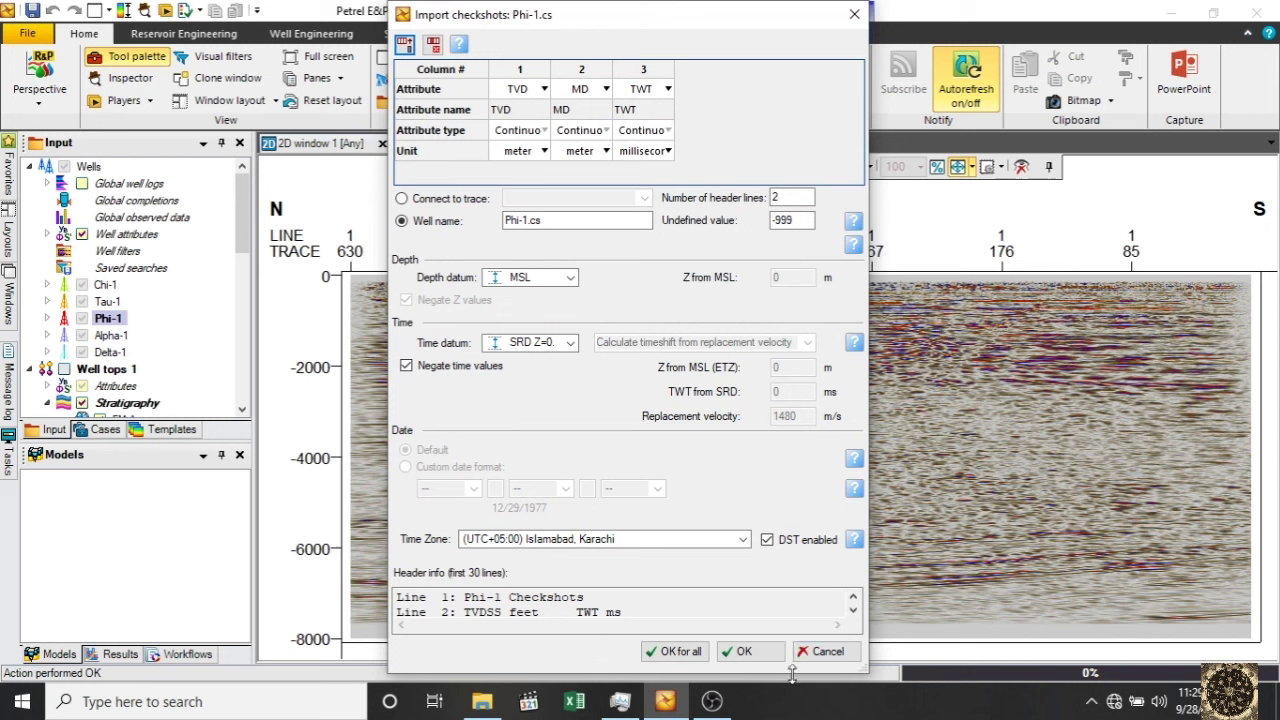
{"action": "left_click_drag", "start_coordinate": [791, 676], "coordinate": [791, 683]}
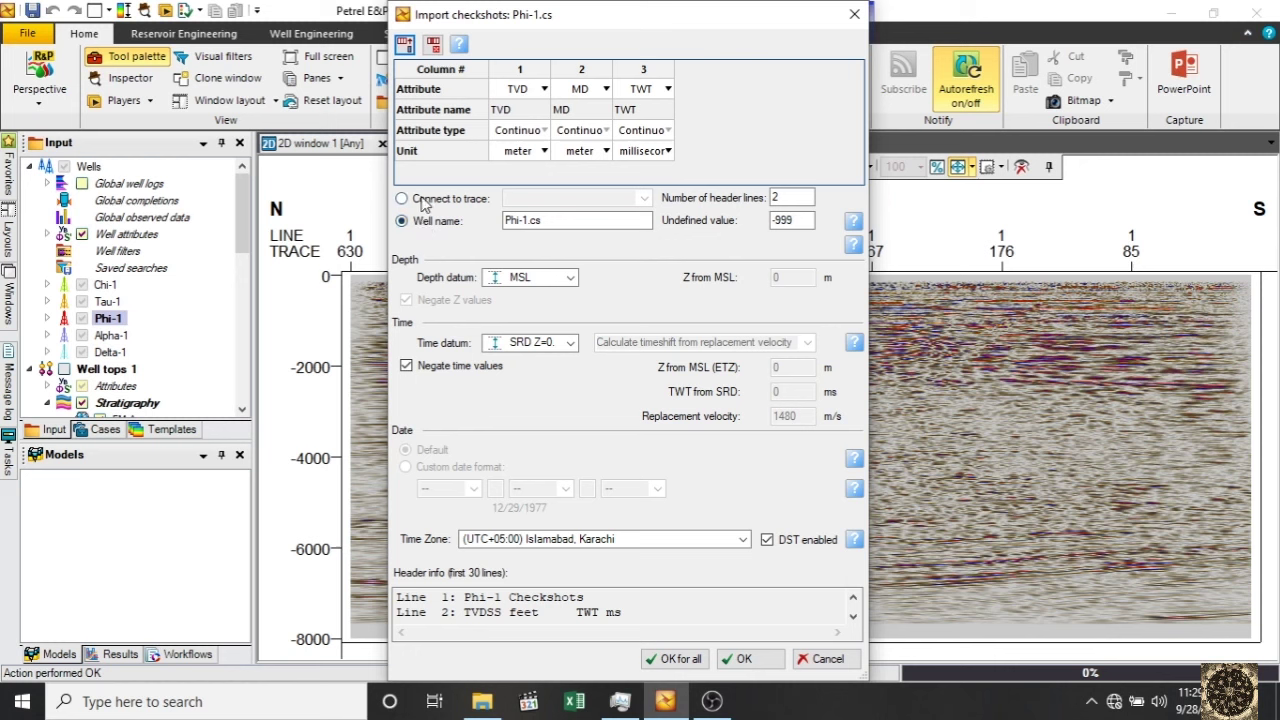
{"action": "left_click", "coordinate": [424, 199]}
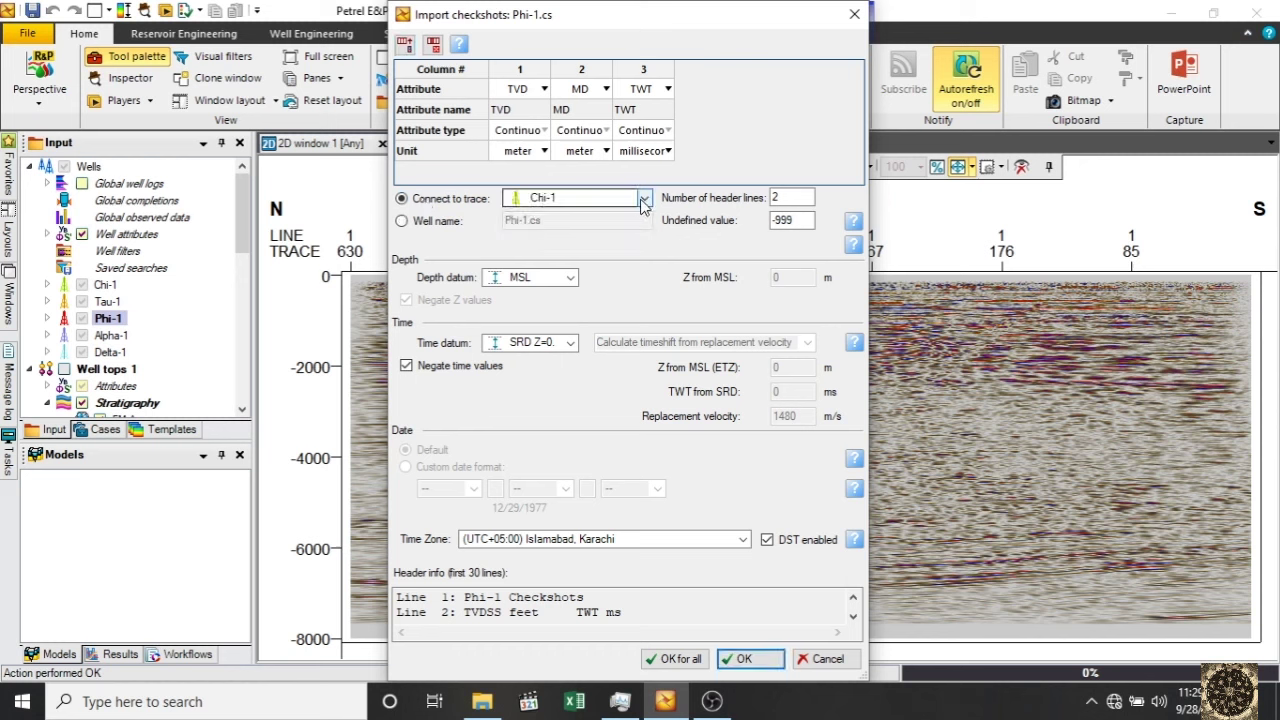
{"action": "left_click", "coordinate": [648, 199]}
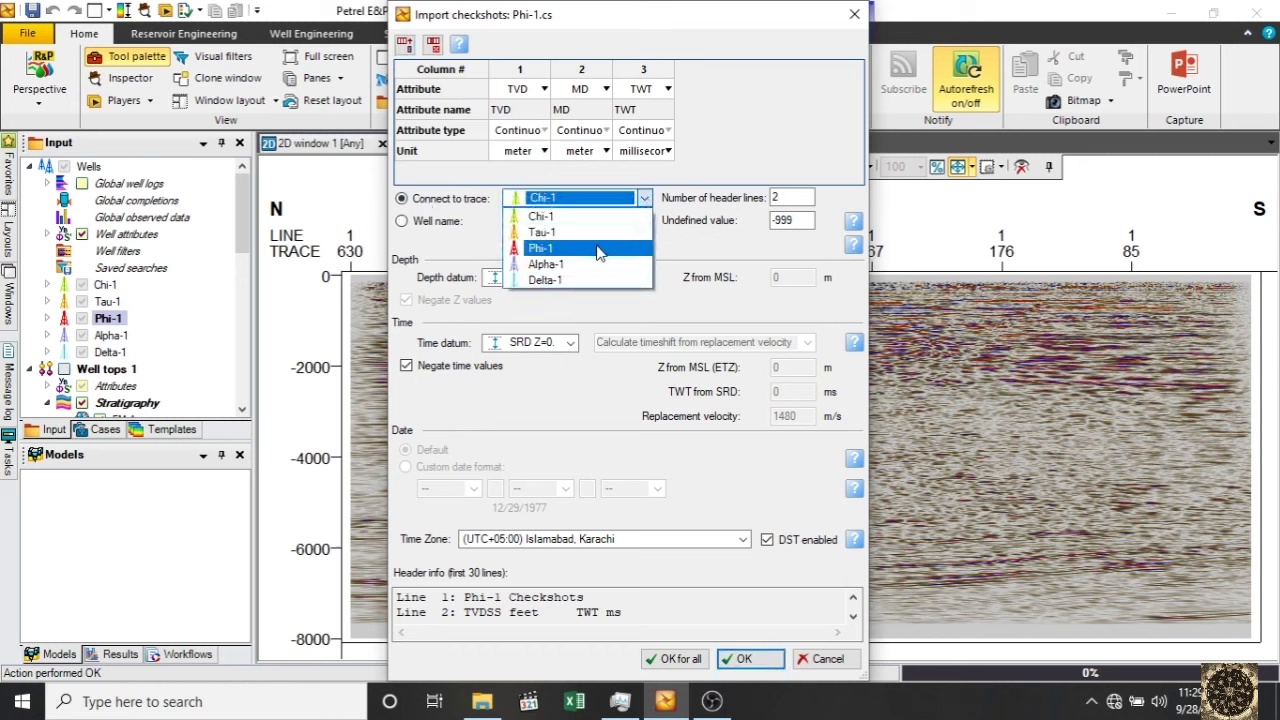
{"action": "left_click", "coordinate": [598, 249]}
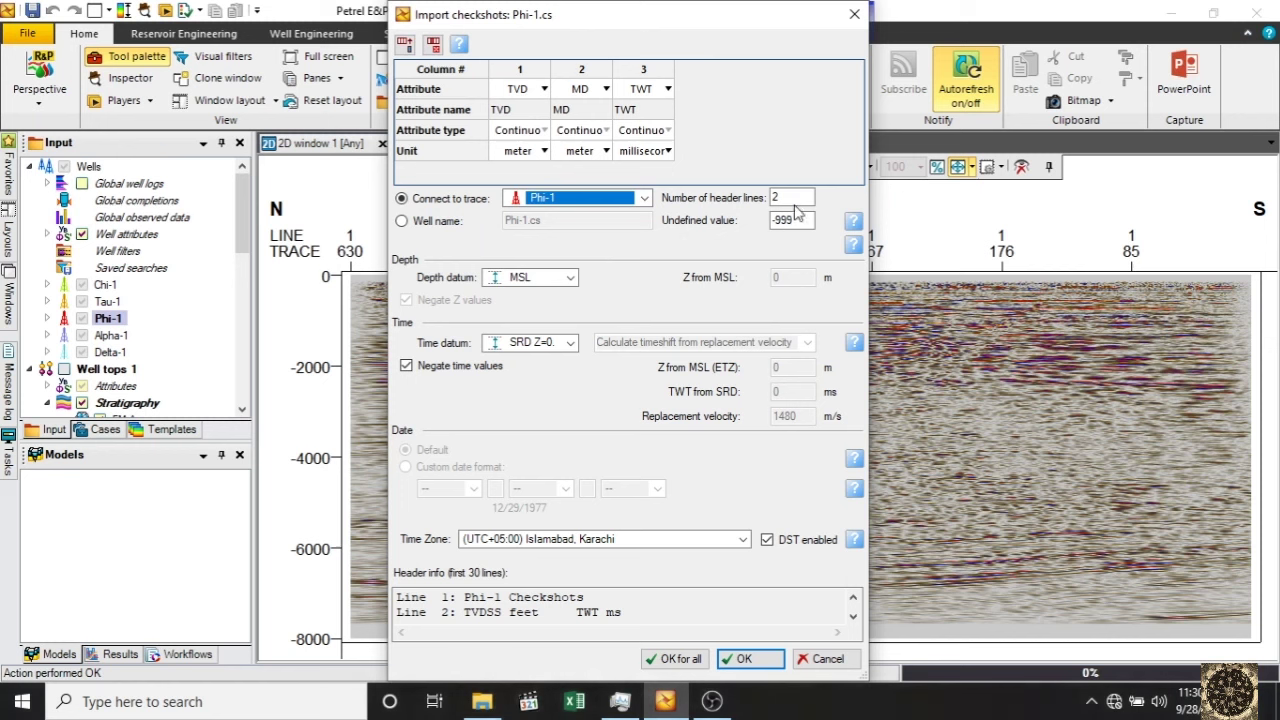
- Check the file's columns in the header info and delete the MD column from the import table
{"action": "left_click", "coordinate": [853, 620]}
{"action": "left_click", "coordinate": [853, 620]}
{"action": "left_click", "coordinate": [853, 620]}
{"action": "left_click", "coordinate": [853, 620]}
{"action": "left_click", "coordinate": [853, 620]}
{"action": "left_click", "coordinate": [853, 619]}
{"action": "left_click", "coordinate": [853, 597]}
{"action": "left_click", "coordinate": [853, 597]}
{"action": "left_click", "coordinate": [853, 597]}
{"action": "left_click", "coordinate": [853, 597]}
{"action": "left_click", "coordinate": [853, 597]}
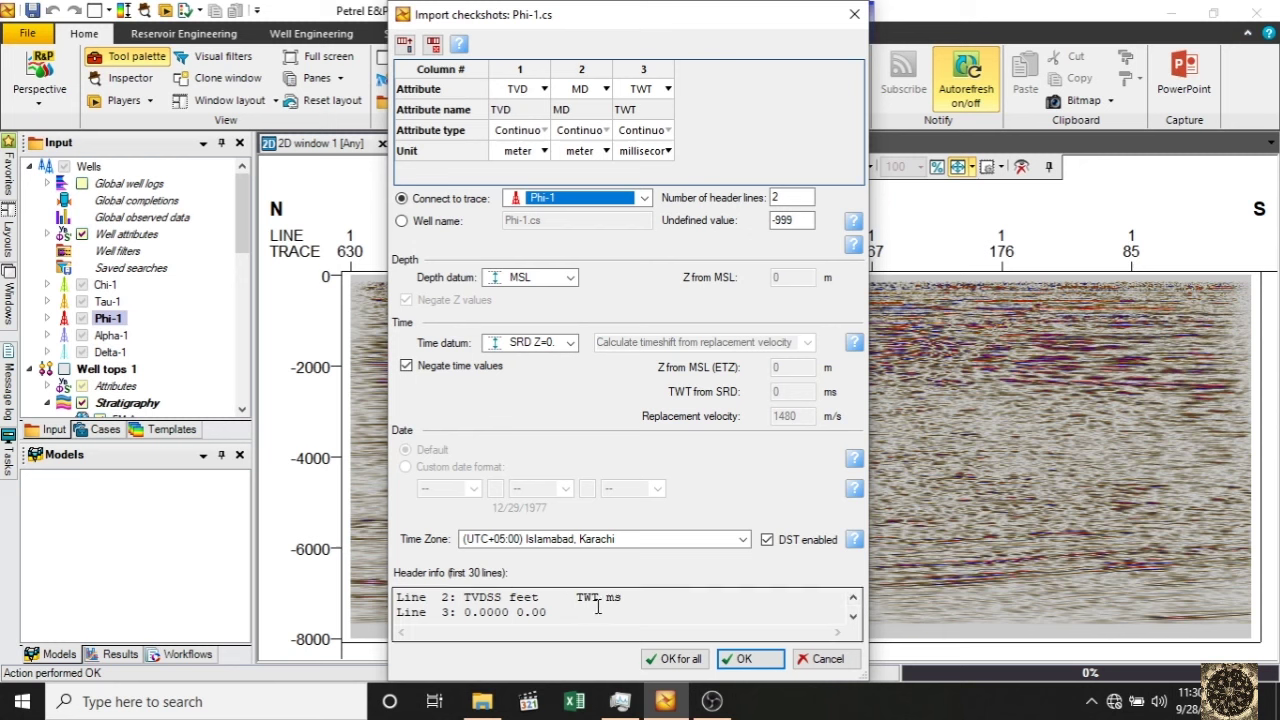
{"action": "left_click", "coordinate": [591, 75]}
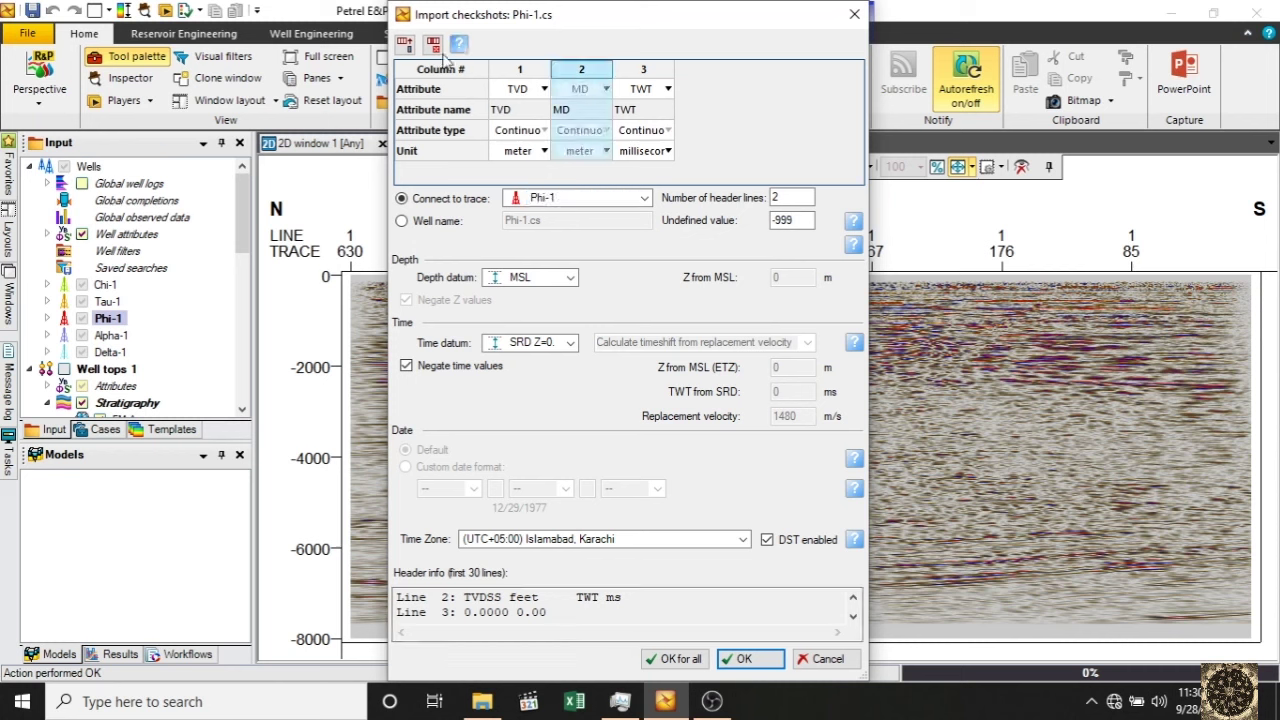
{"action": "left_click", "coordinate": [433, 47]}
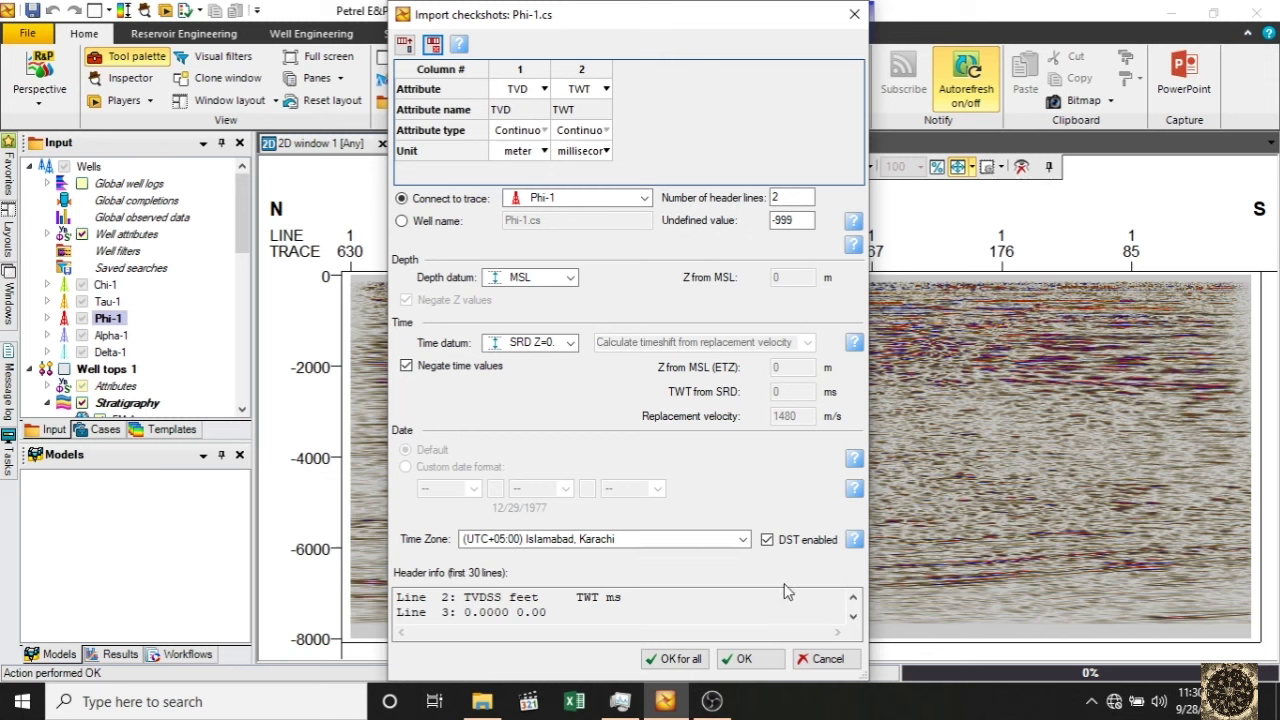
- Examine the depth and two-way time values in the header info against the negate time values option
{"action": "left_click", "coordinate": [853, 616]}
{"action": "left_click", "coordinate": [853, 616]}
{"action": "left_click", "coordinate": [853, 616]}
{"action": "left_click", "coordinate": [853, 616]}
{"action": "left_click", "coordinate": [853, 616]}
{"action": "left_click", "coordinate": [853, 616]}
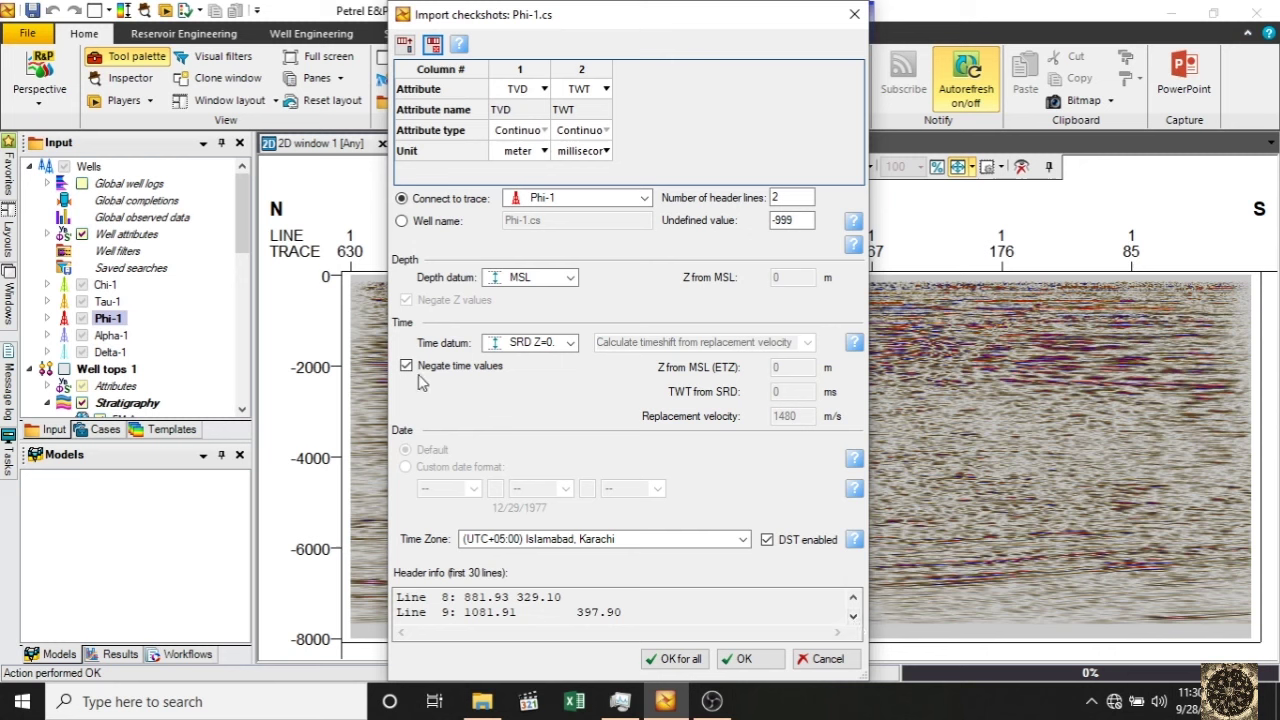
{"action": "left_click", "coordinate": [853, 598]}
{"action": "left_click", "coordinate": [853, 598]}
{"action": "left_click", "coordinate": [853, 616]}
{"action": "left_click", "coordinate": [853, 616]}
{"action": "left_click", "coordinate": [853, 616]}
{"action": "left_click", "coordinate": [853, 616]}
{"action": "left_click", "coordinate": [853, 616]}
{"action": "left_click", "coordinate": [853, 616]}
{"action": "left_click", "coordinate": [853, 616]}
{"action": "left_click", "coordinate": [853, 616]}
{"action": "left_click", "coordinate": [853, 616]}
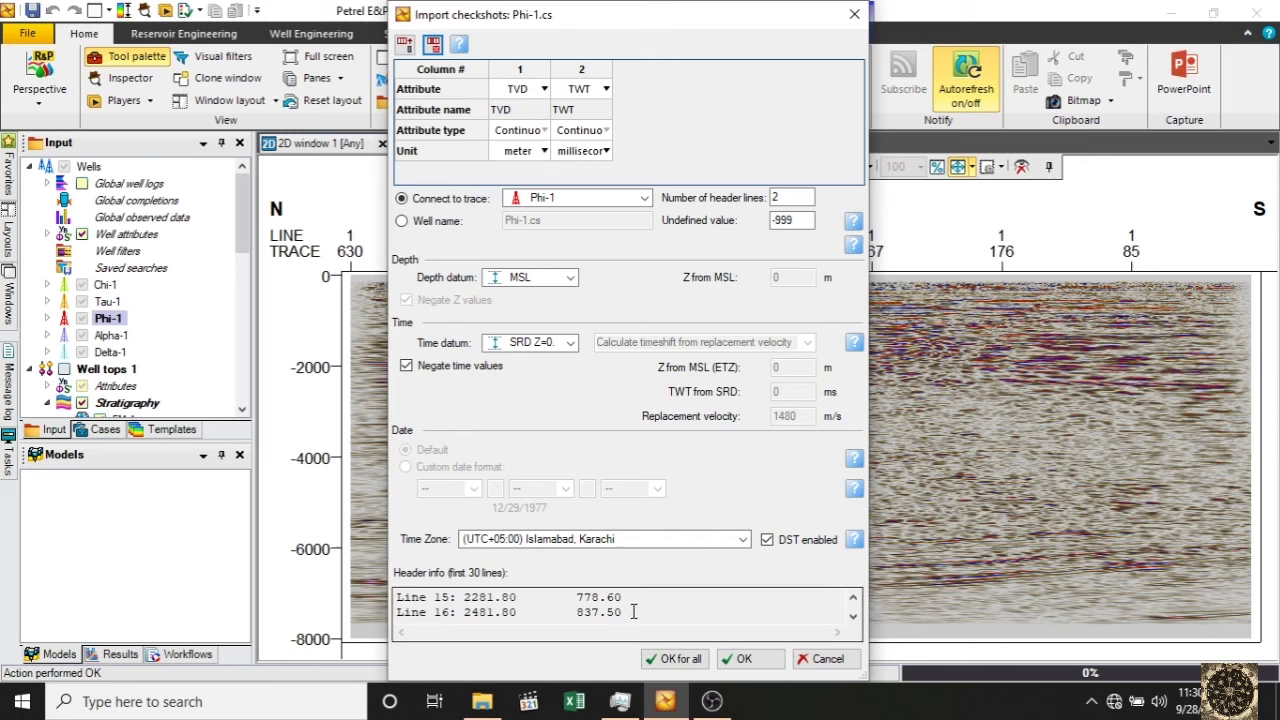
- Import the Phi-1 checkshots, accepting the import settings and the input data summary for all files
{"action": "left_click", "coordinate": [668, 659]}
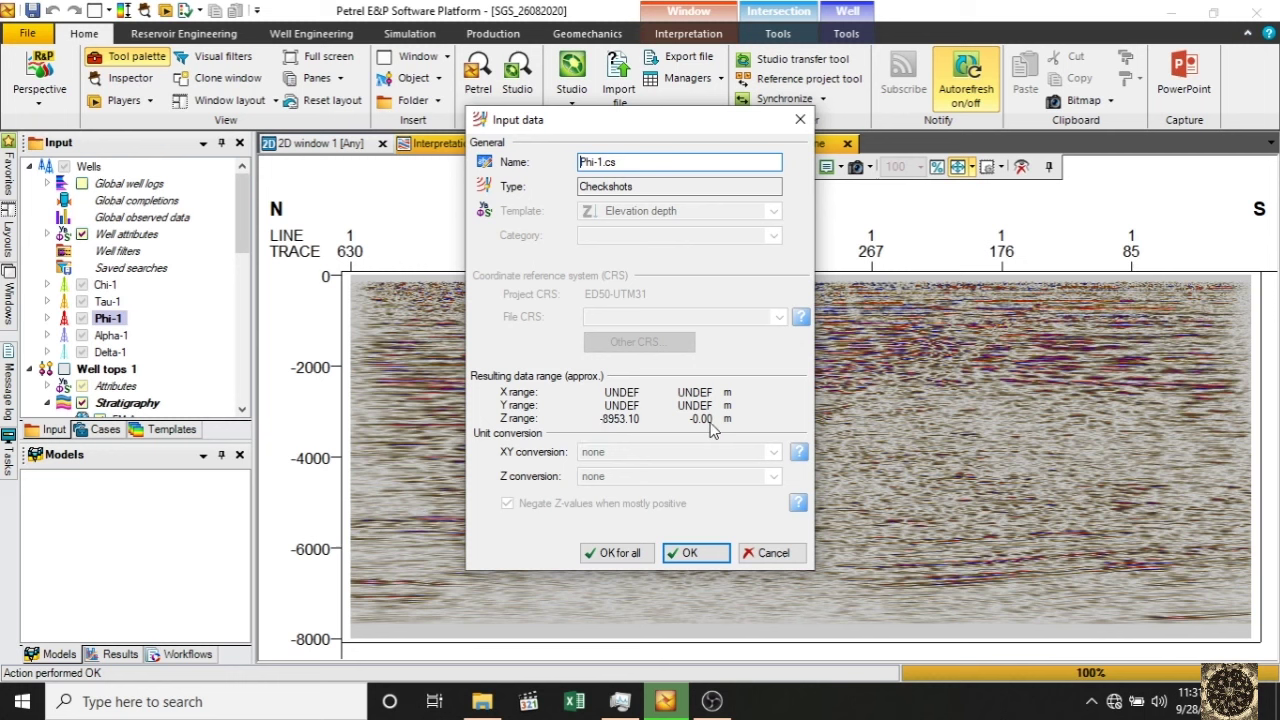
{"action": "left_click", "coordinate": [633, 558]}
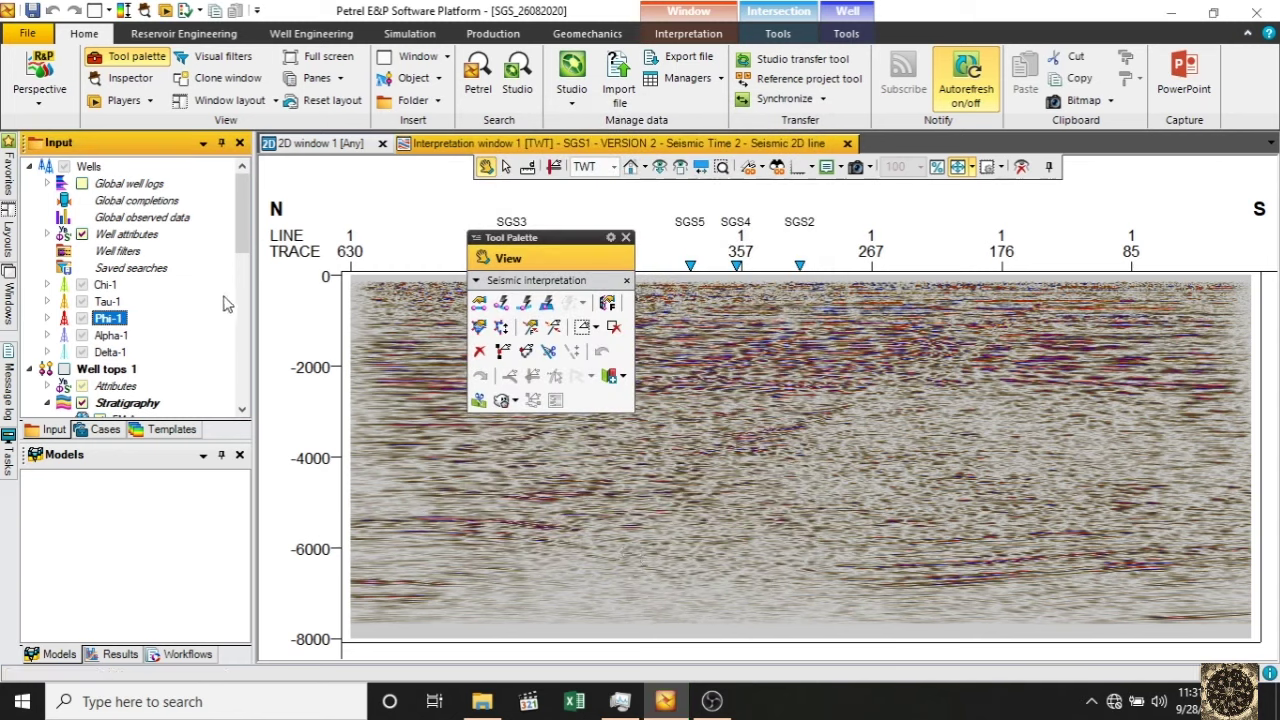
- Locate the Phi-1.cs checkshots under Global well logs and check which well is in their well filter
{"action": "left_click", "coordinate": [49, 184]}
{"action": "left_click", "coordinate": [65, 201]}
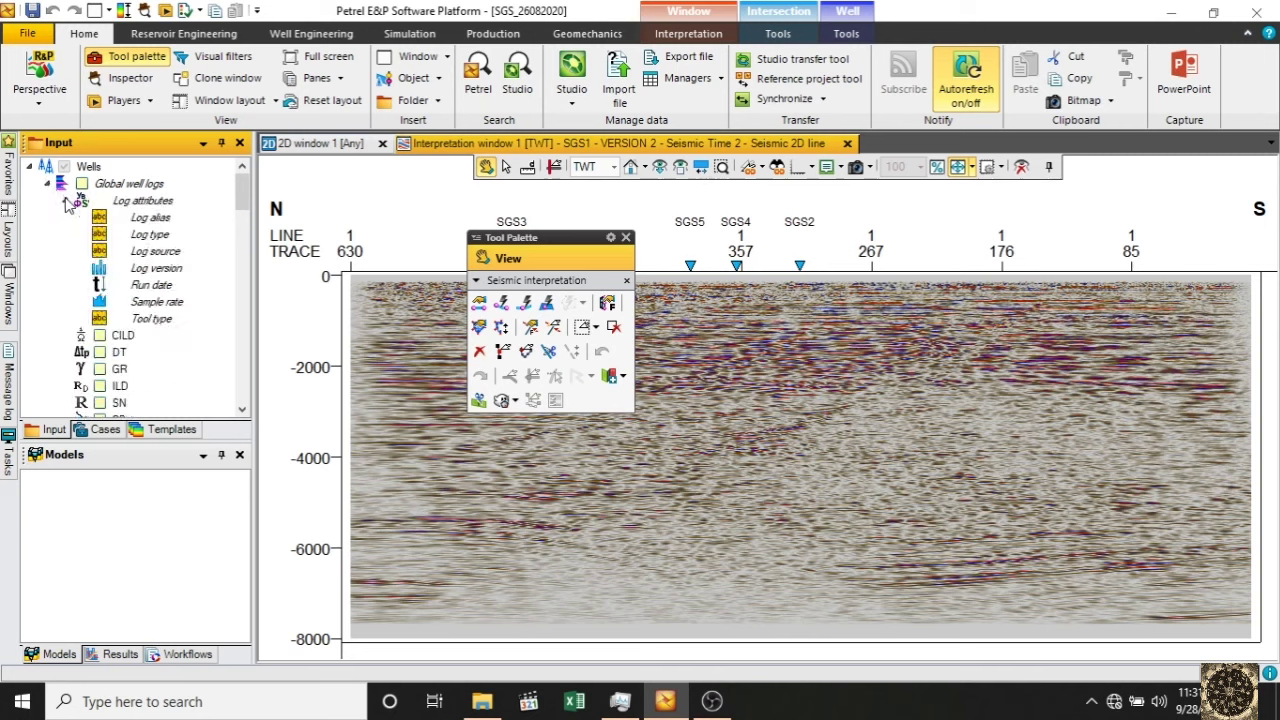
{"action": "scroll", "coordinate": [110, 270], "scroll_direction": "down", "scroll_amount": 10}
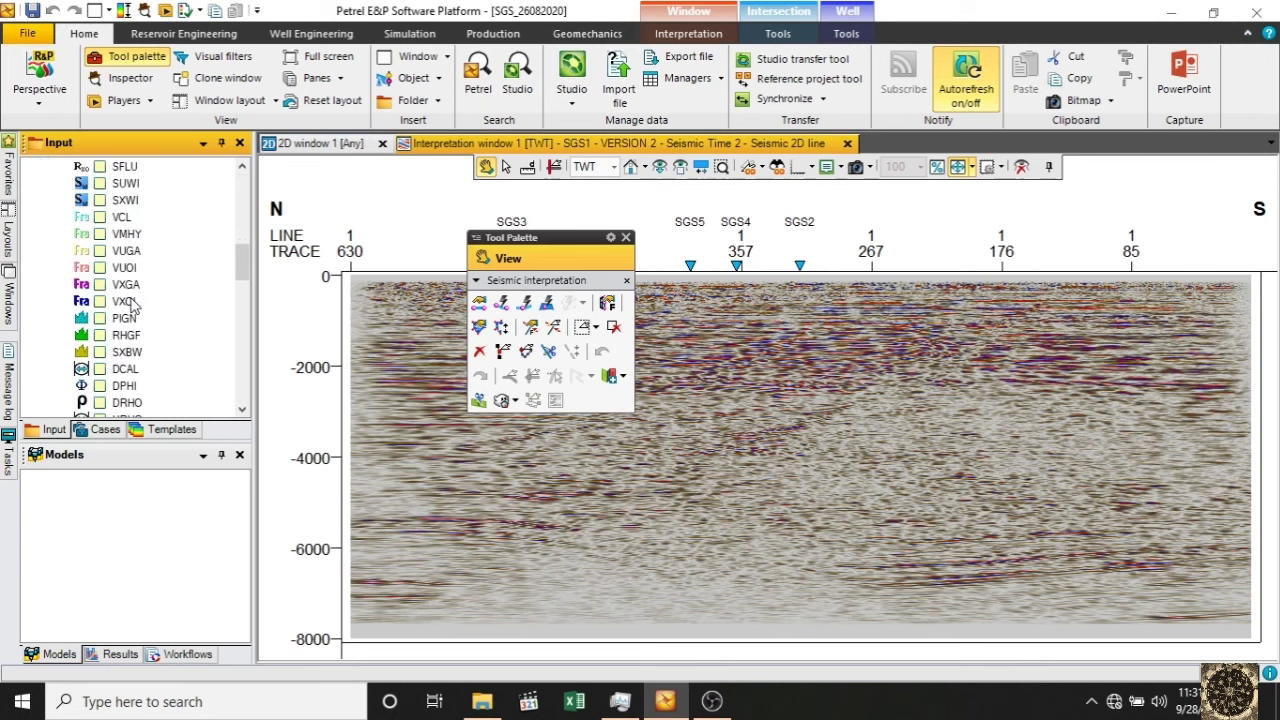
{"action": "scroll", "coordinate": [133, 305], "scroll_direction": "down", "scroll_amount": 1}
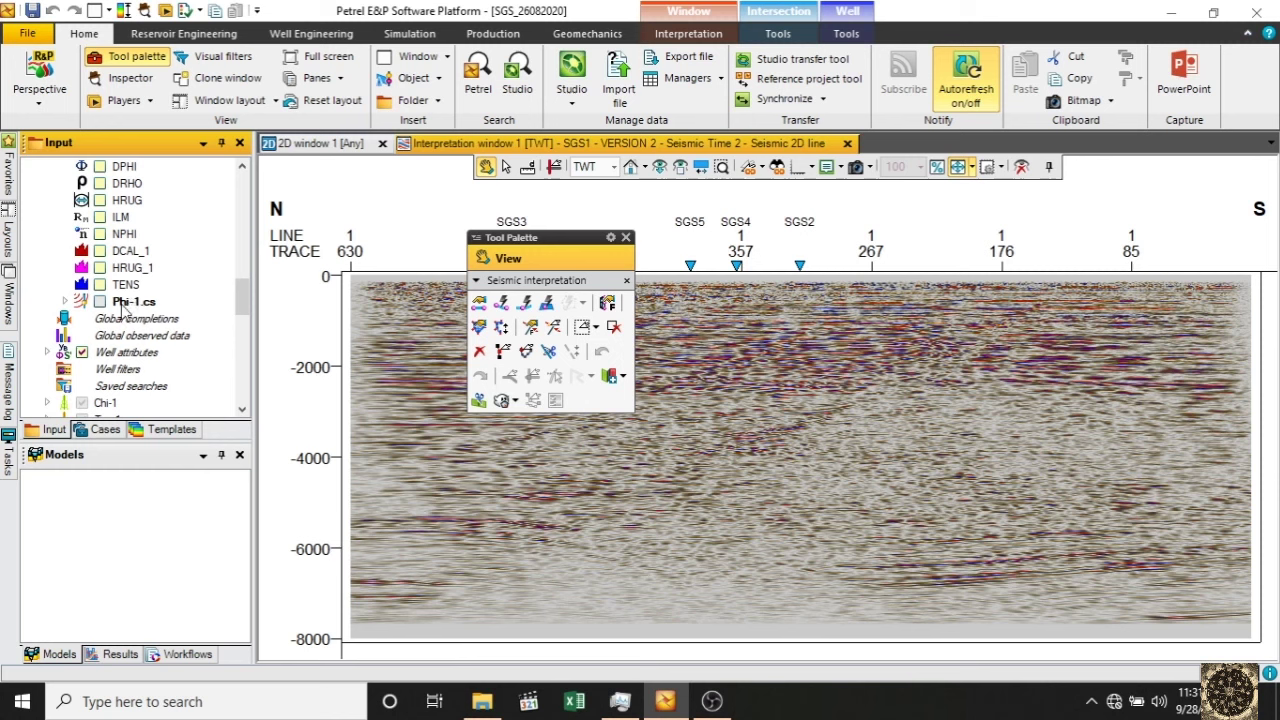
{"action": "double_click", "coordinate": [122, 302]}
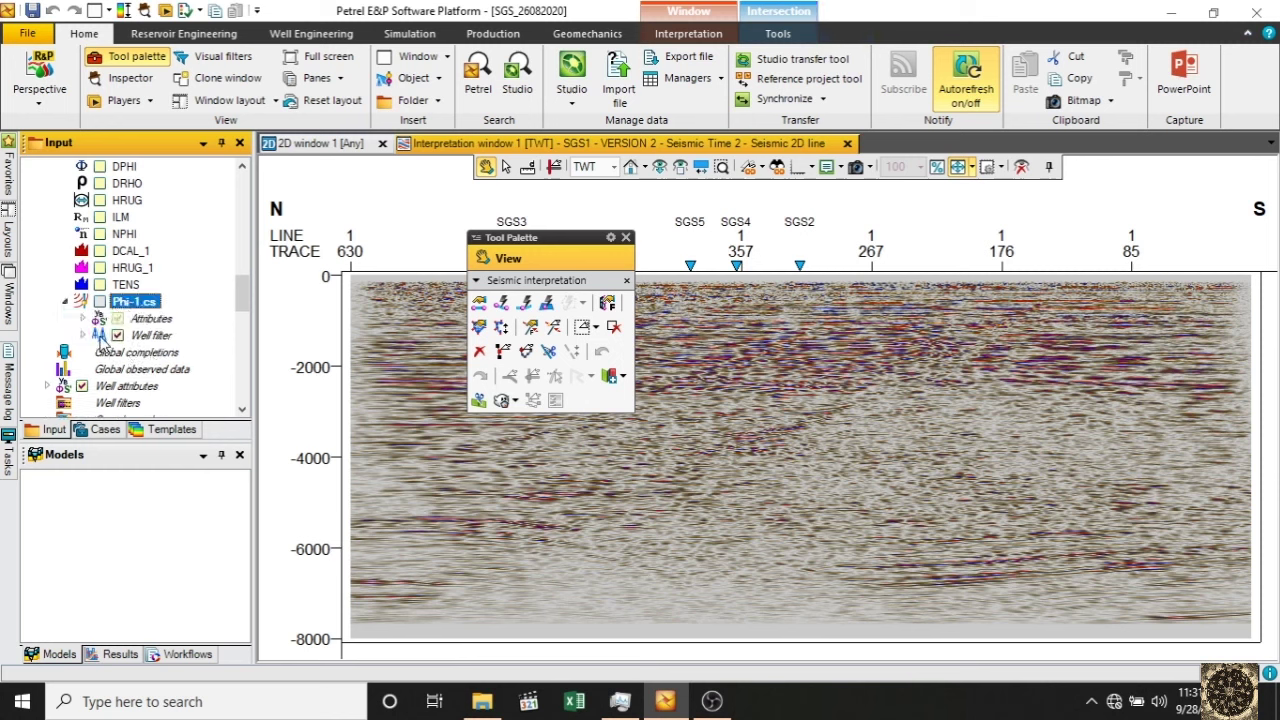
{"action": "left_click", "coordinate": [83, 335]}
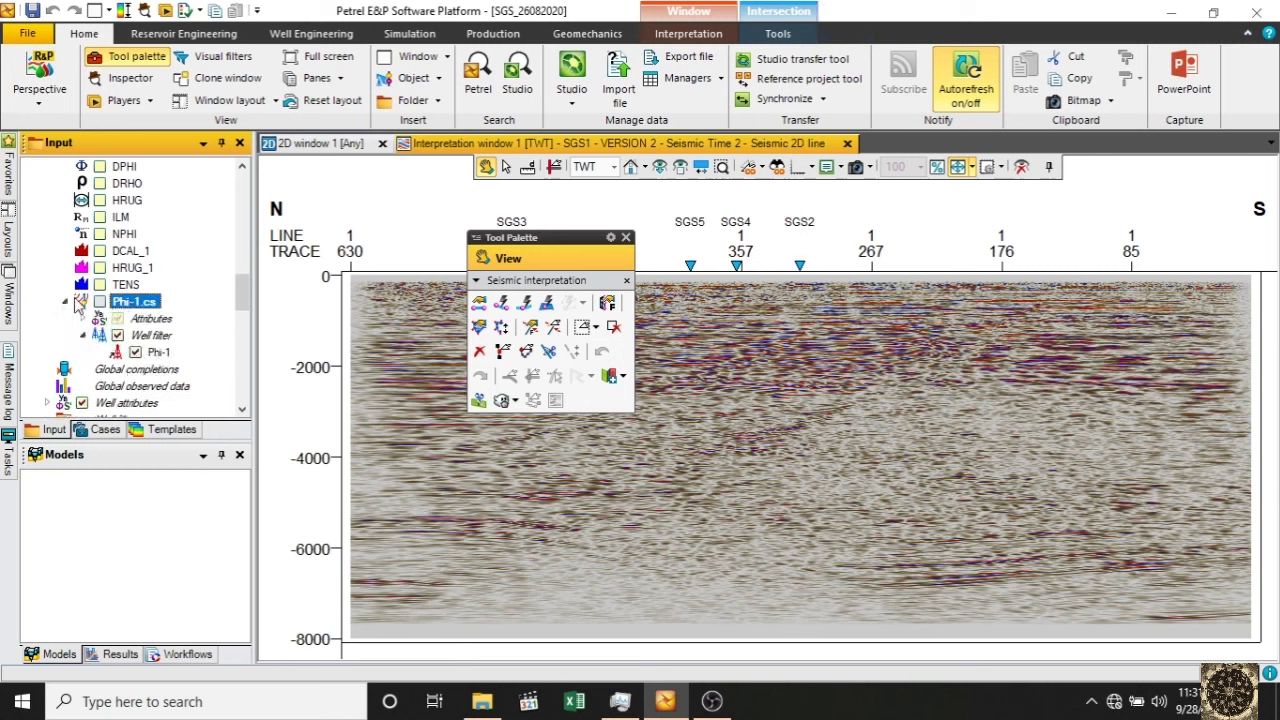
{"action": "left_click", "coordinate": [65, 303]}
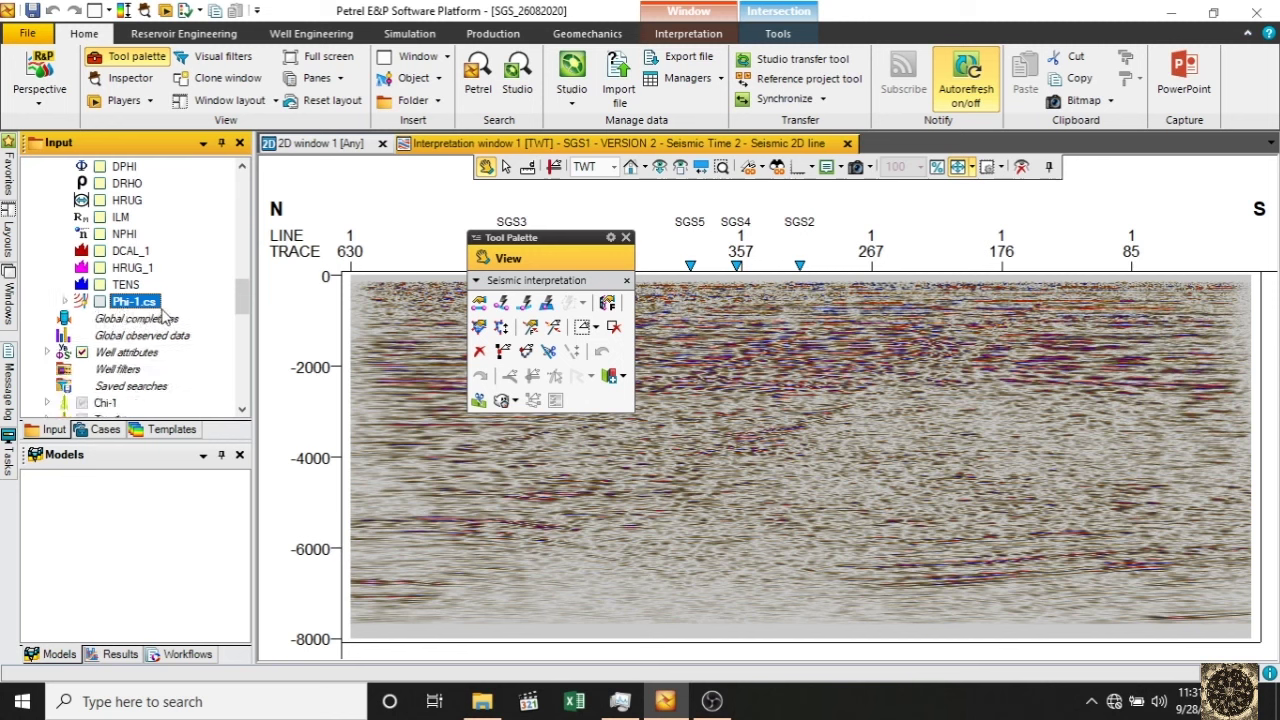
- Try to create the Phi-1 well's time log from the Phi-1.cs checkshots as velocity function, overriding the global settings
{"action": "scroll", "coordinate": [250, 297], "scroll_direction": "down", "scroll_amount": 3}
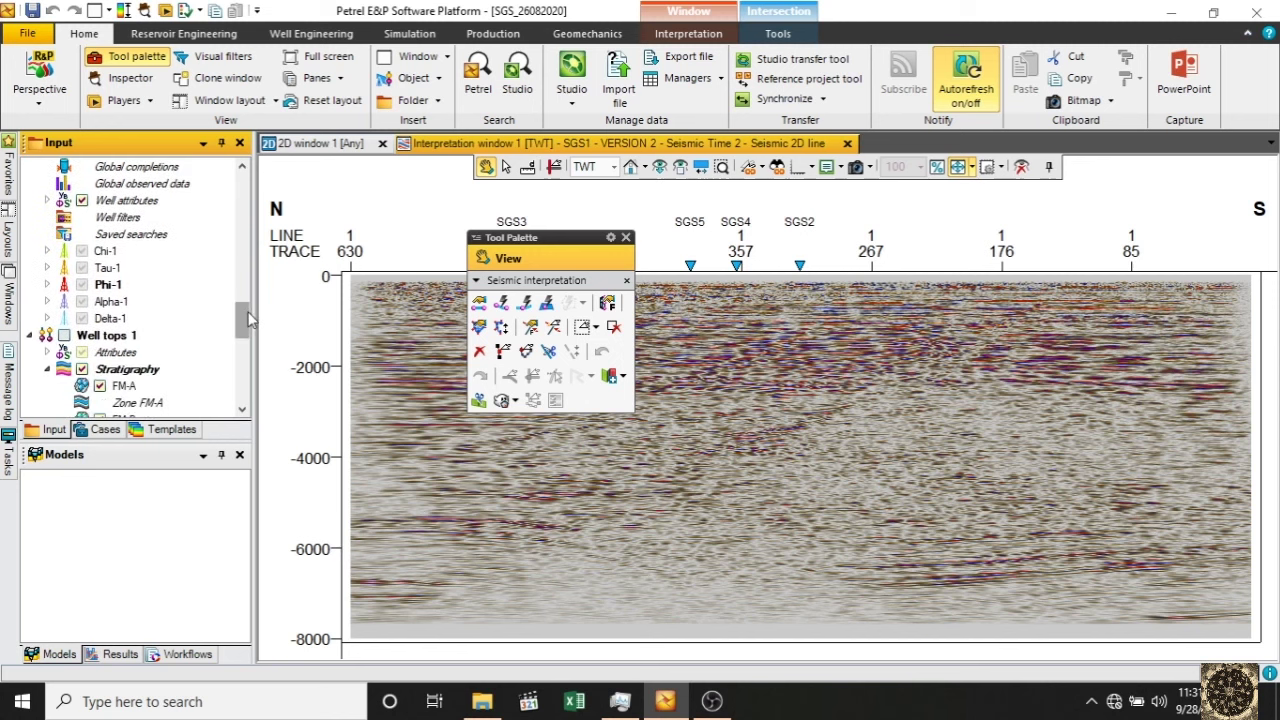
{"action": "right_click", "coordinate": [102, 288]}
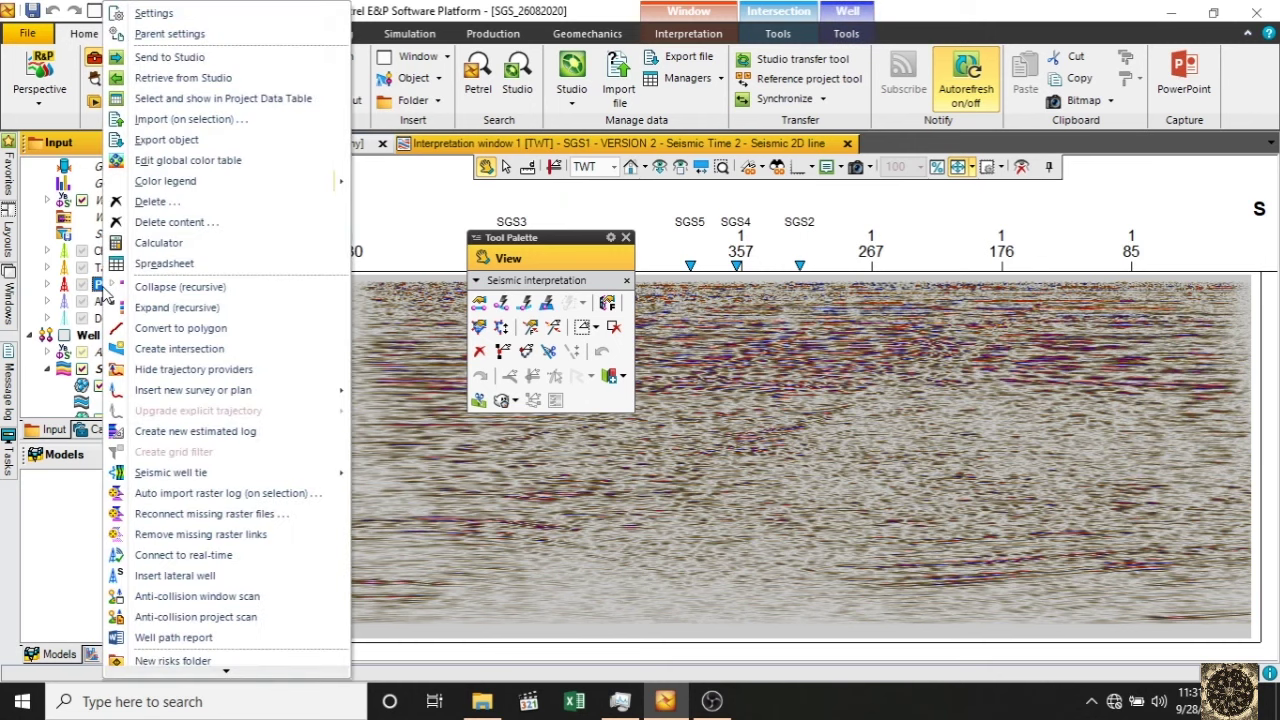
{"action": "left_click", "coordinate": [152, 13]}
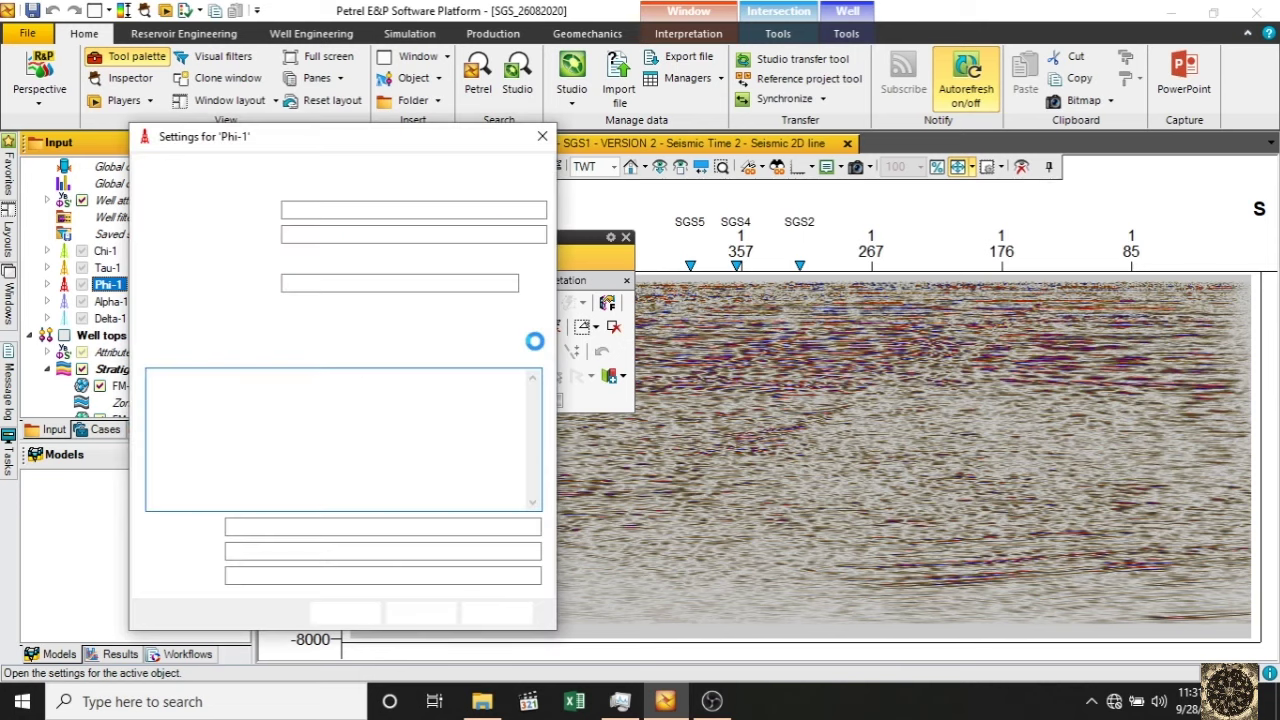
{"action": "left_click_drag", "start_coordinate": [396, 140], "coordinate": [755, 104]}
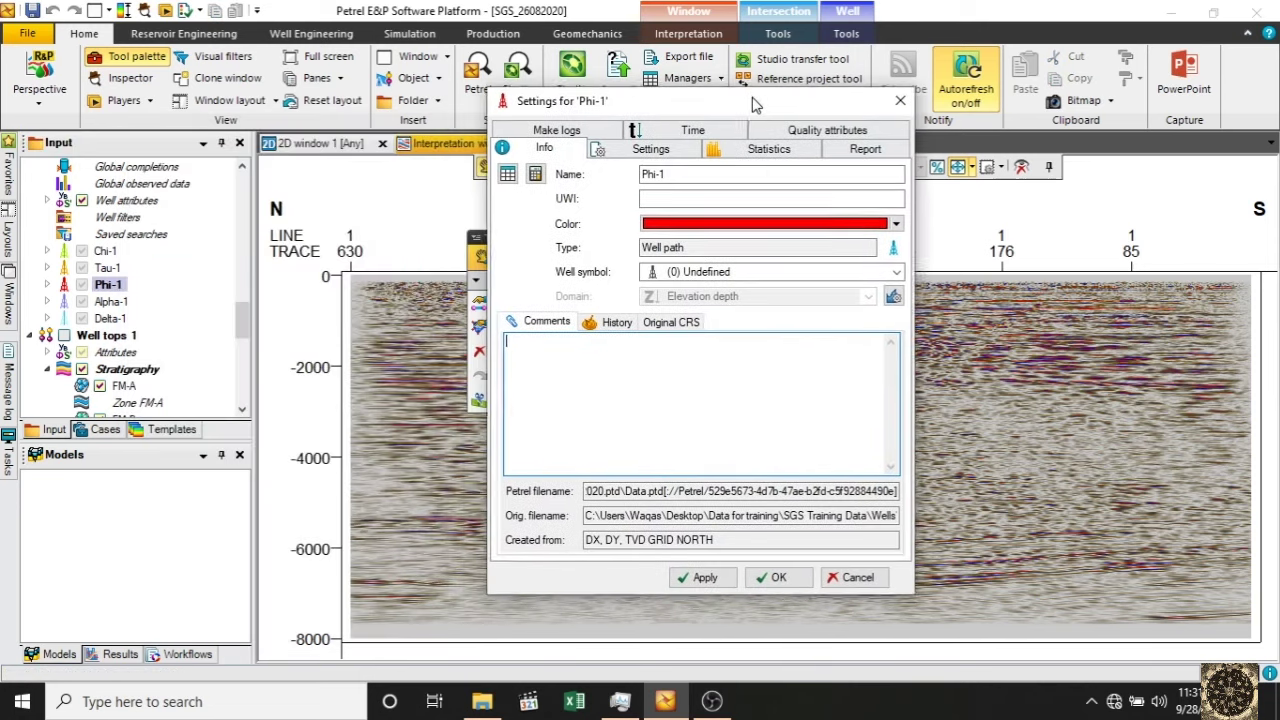
{"action": "left_click", "coordinate": [693, 134]}
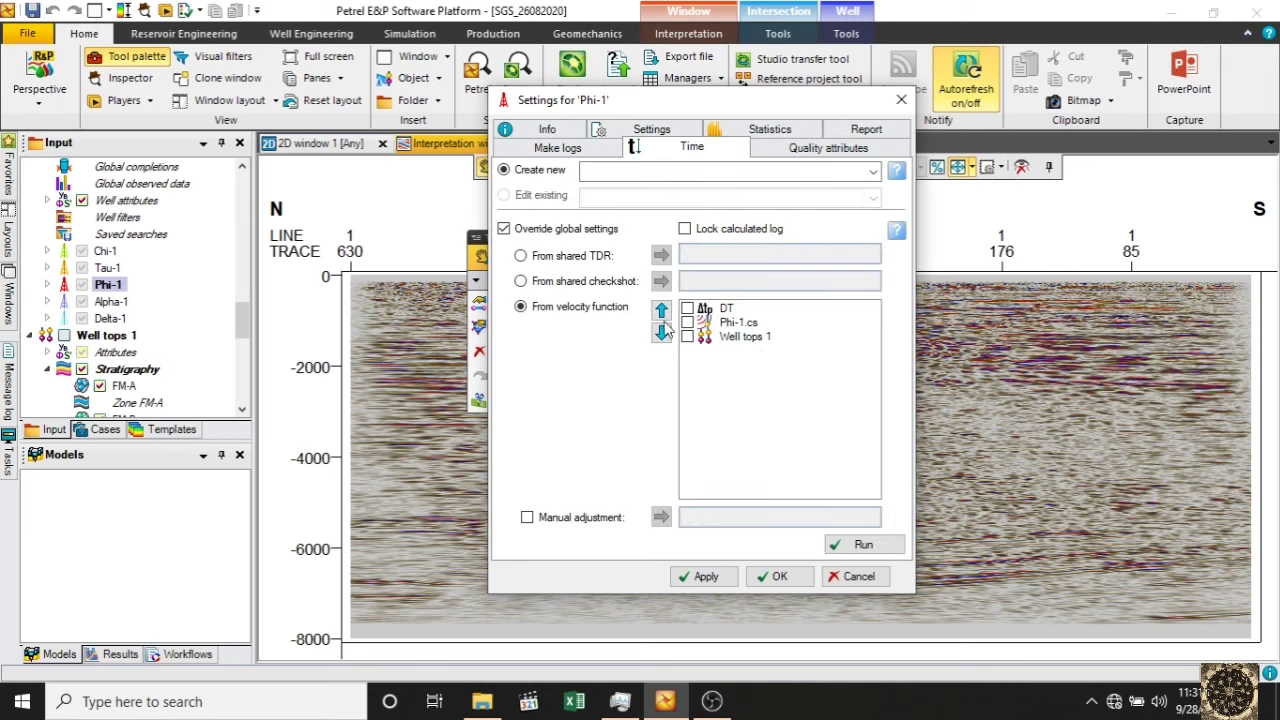
{"action": "left_click", "coordinate": [737, 325]}
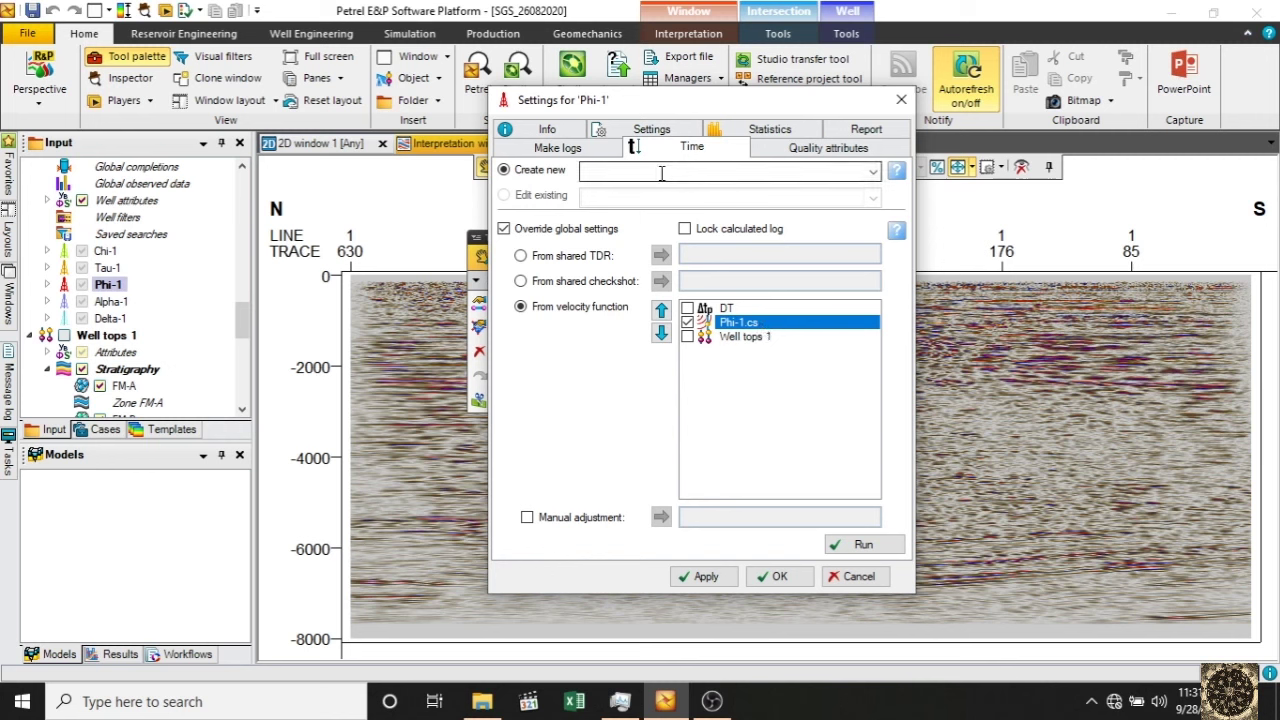
{"action": "left_click", "coordinate": [821, 170]}
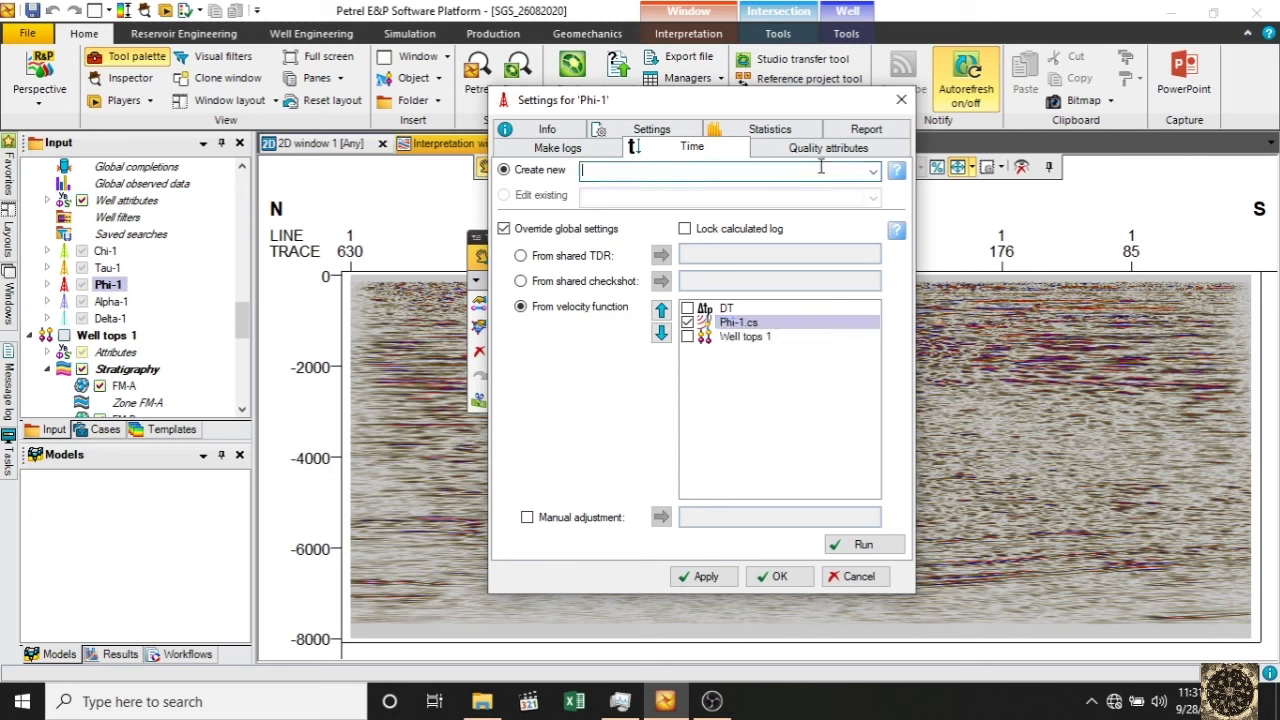
{"action": "left_click", "coordinate": [864, 547]}
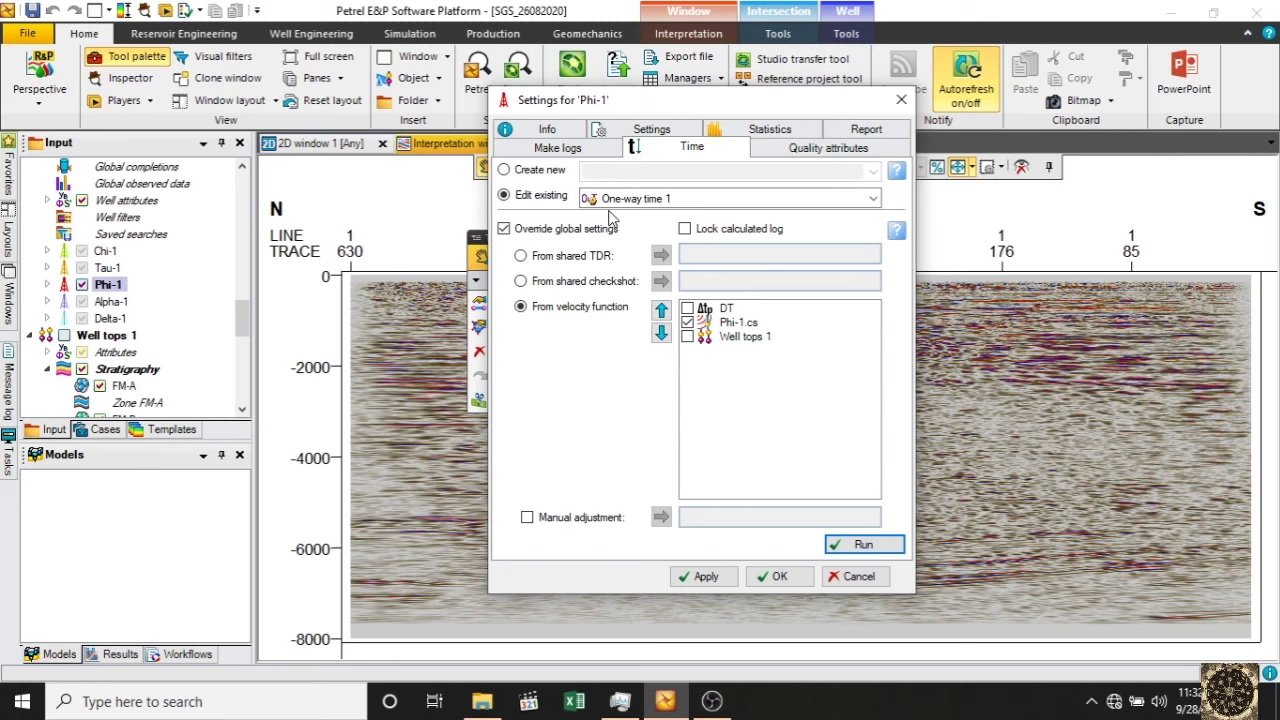
{"action": "left_click", "coordinate": [702, 580]}
{"action": "left_click", "coordinate": [781, 578]}
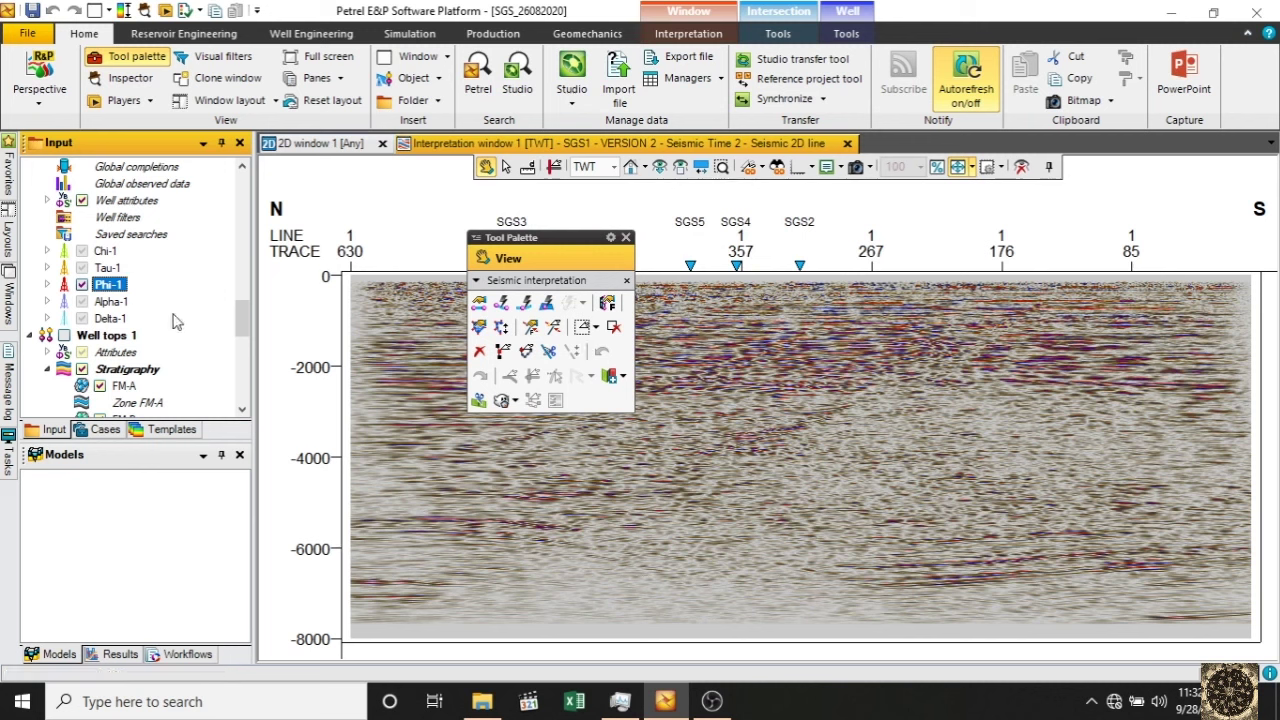
- Redisplay well Phi-1 on the SGS1 seismic section and examine its path in time
{"action": "left_click", "coordinate": [83, 285]}
{"action": "left_click", "coordinate": [82, 285]}
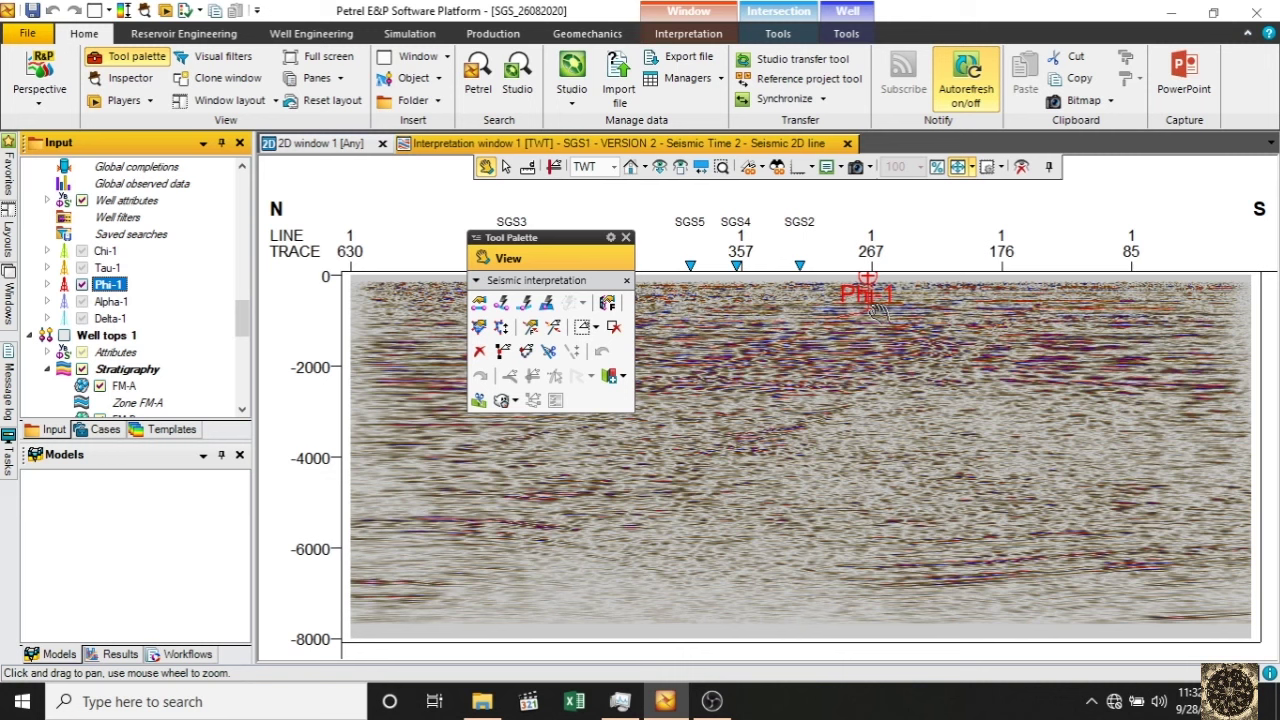
{"action": "left_click", "coordinate": [660, 168]}
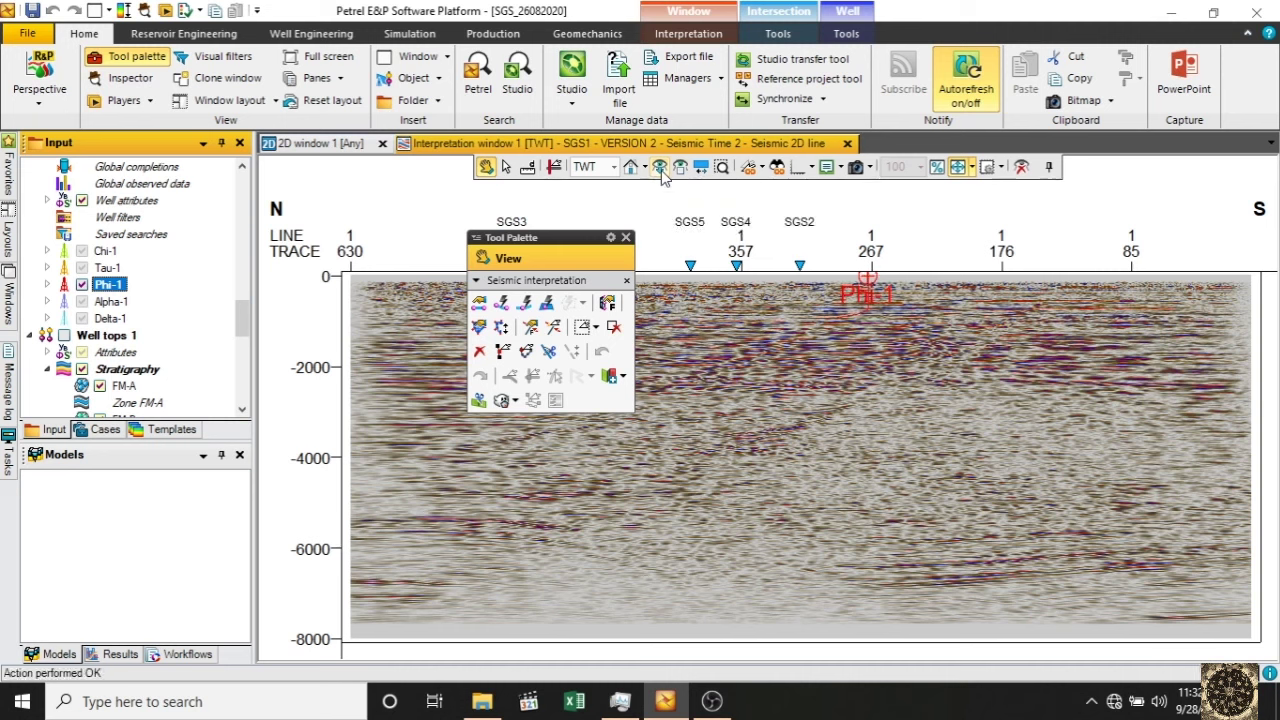
{"action": "left_click", "coordinate": [880, 316]}
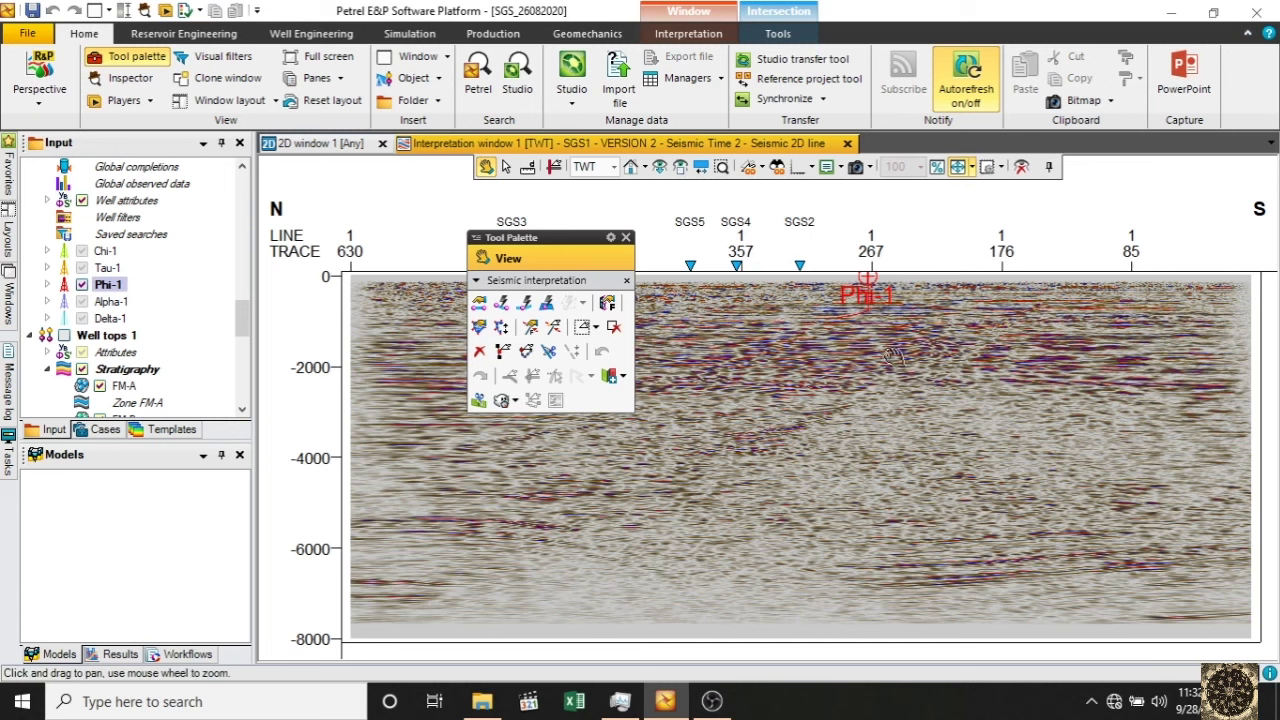
{"action": "scroll", "coordinate": [893, 356], "scroll_direction": "up", "scroll_amount": 3}
{"action": "left_click_drag", "start_coordinate": [893, 356], "coordinate": [903, 443]}
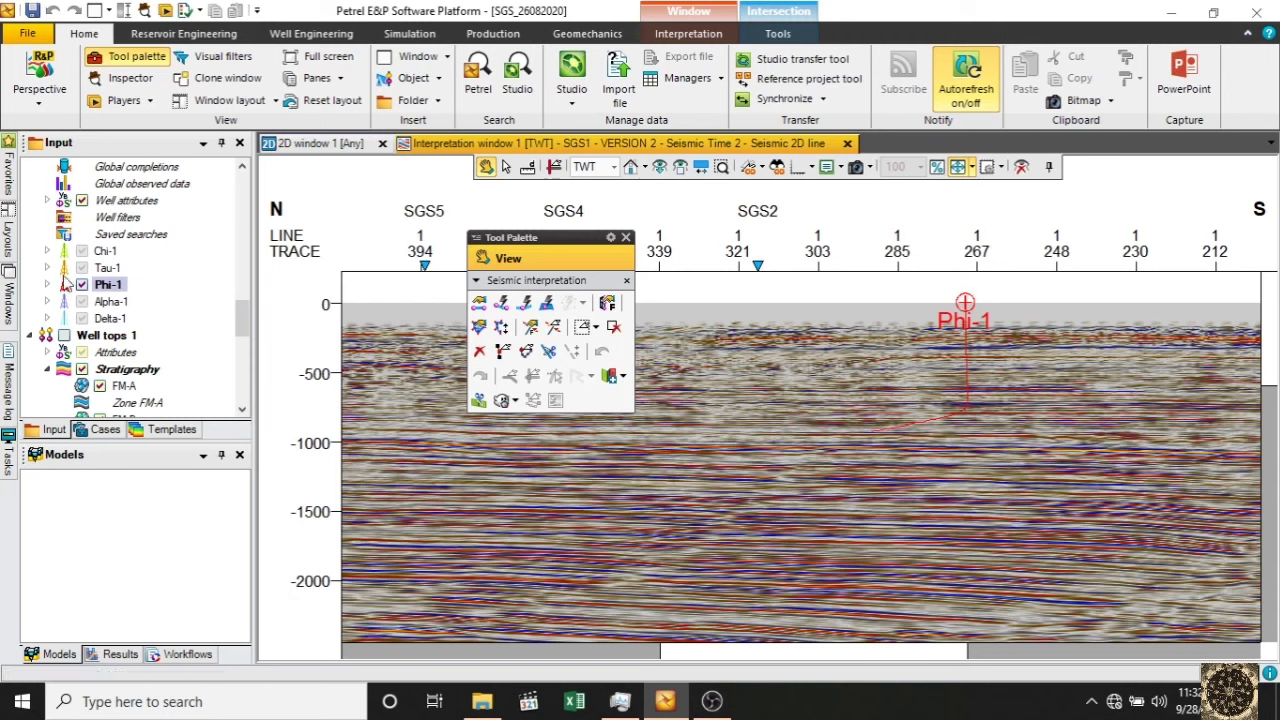
- Review the trajectory spreadsheet of well Phi-1 and close it
{"action": "right_click", "coordinate": [108, 288]}
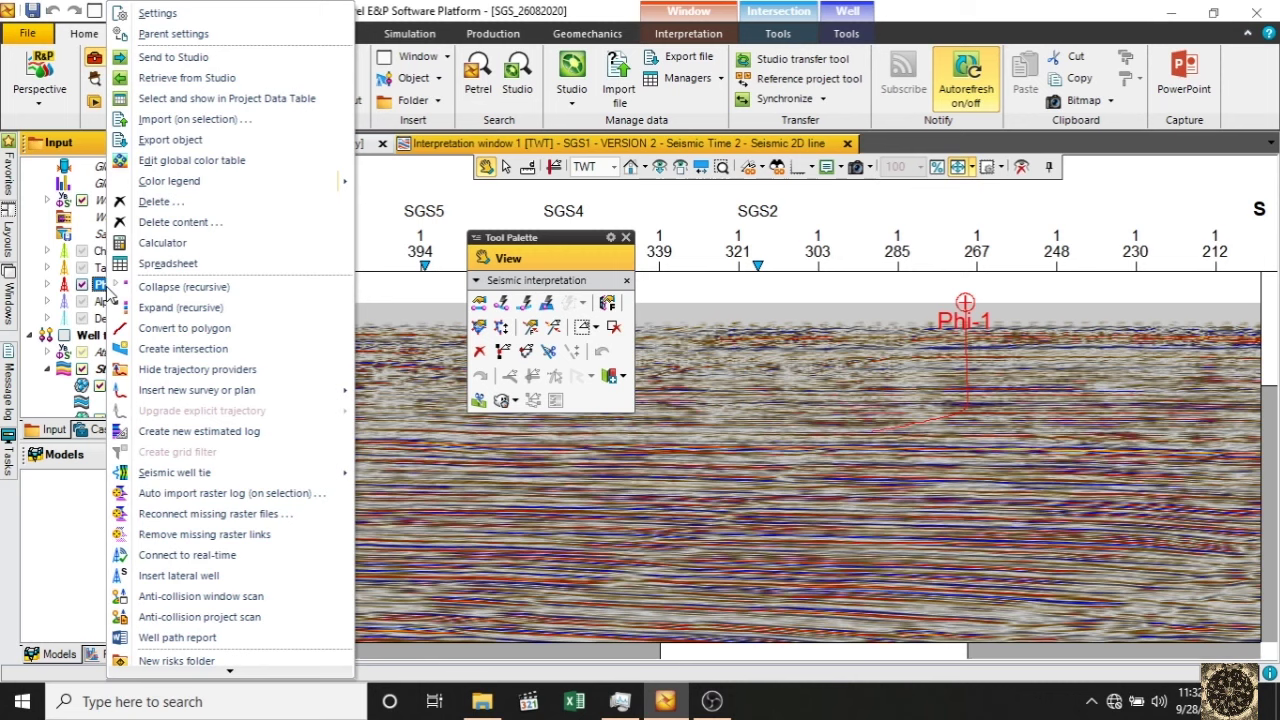
{"action": "left_click", "coordinate": [160, 264]}
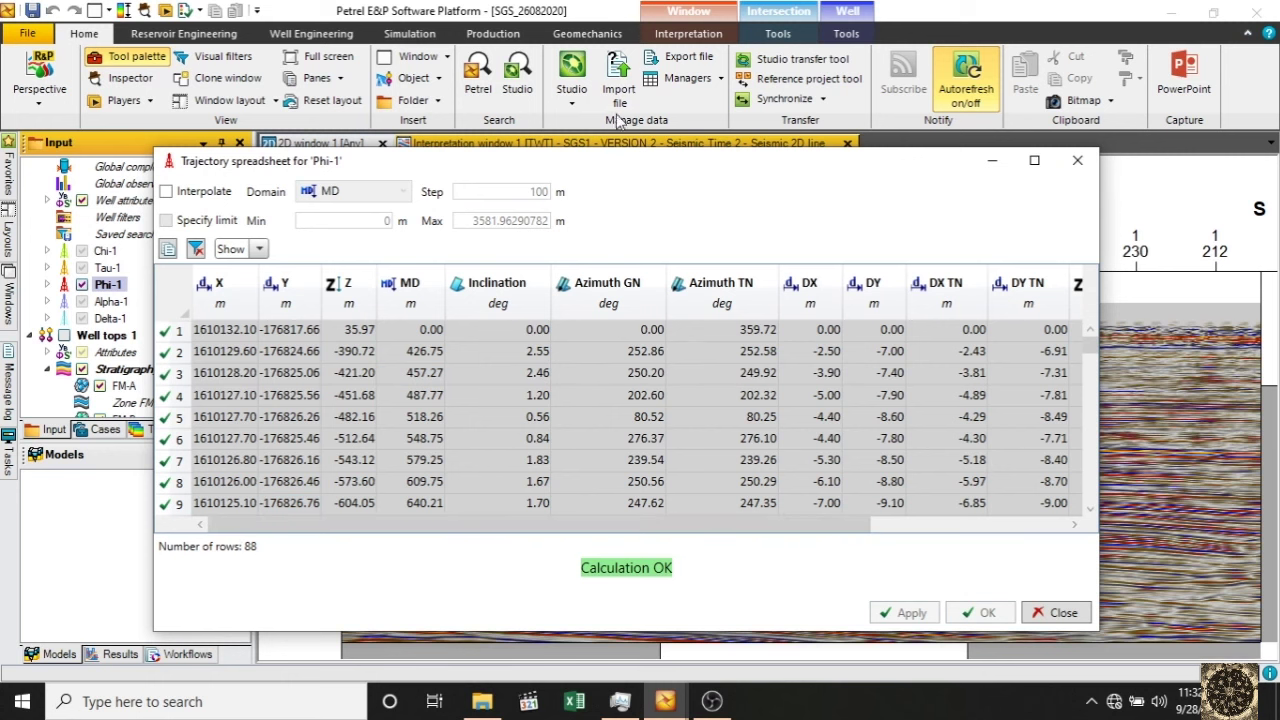
{"action": "left_click", "coordinate": [1077, 160]}
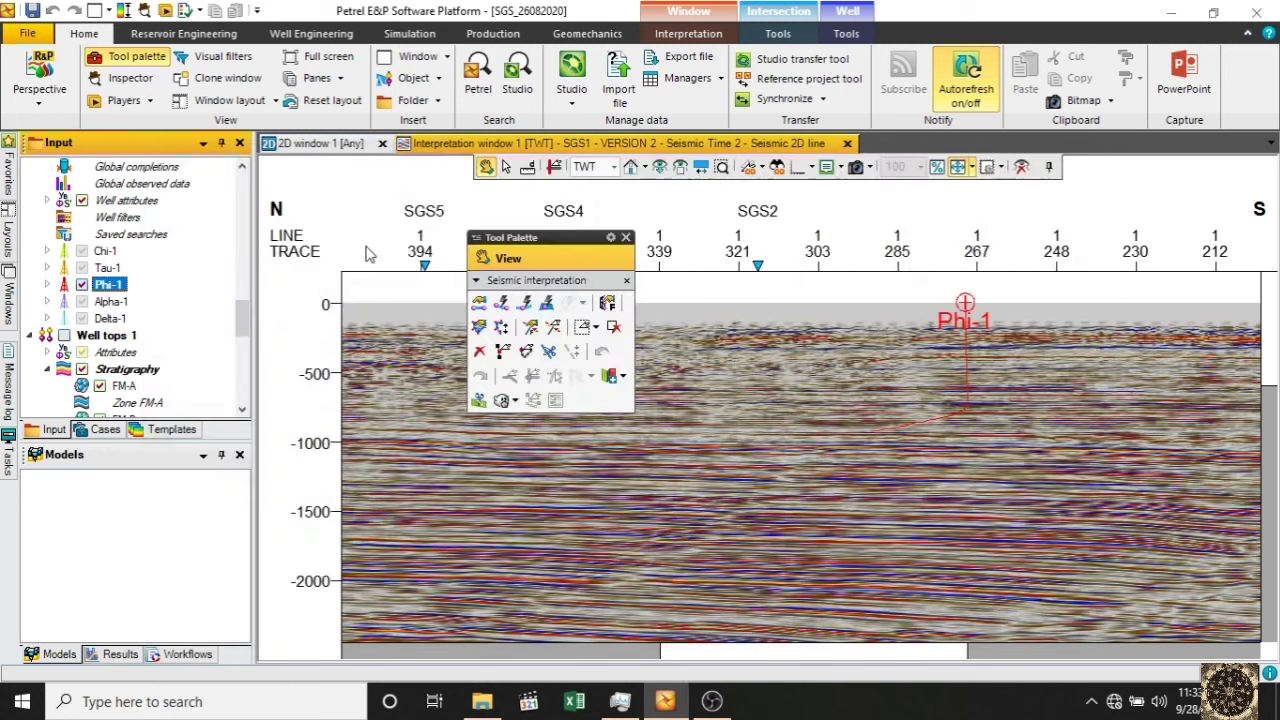
- Review all depth and TWT rows in the Phi-1.cs checkshot spreadsheet, discarding any changes
{"action": "left_click", "coordinate": [47, 285]}
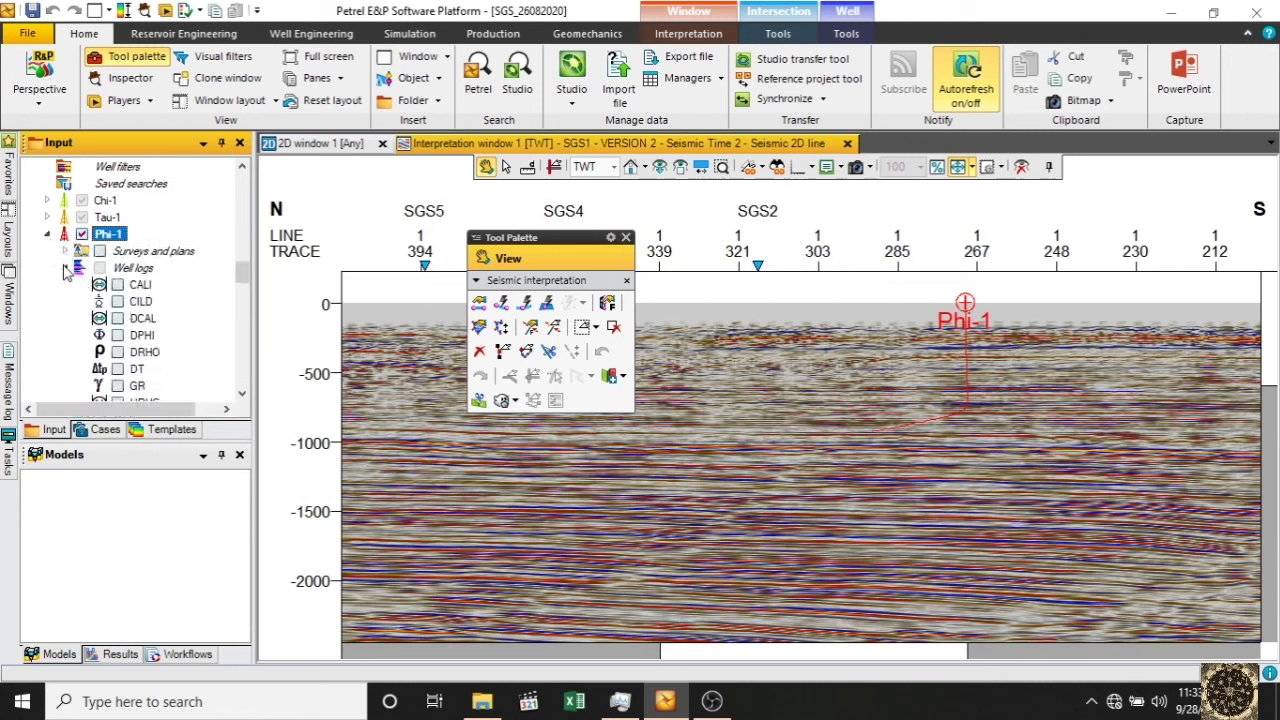
{"action": "left_click", "coordinate": [64, 269]}
{"action": "left_click_drag", "start_coordinate": [246, 326], "coordinate": [255, 294]}
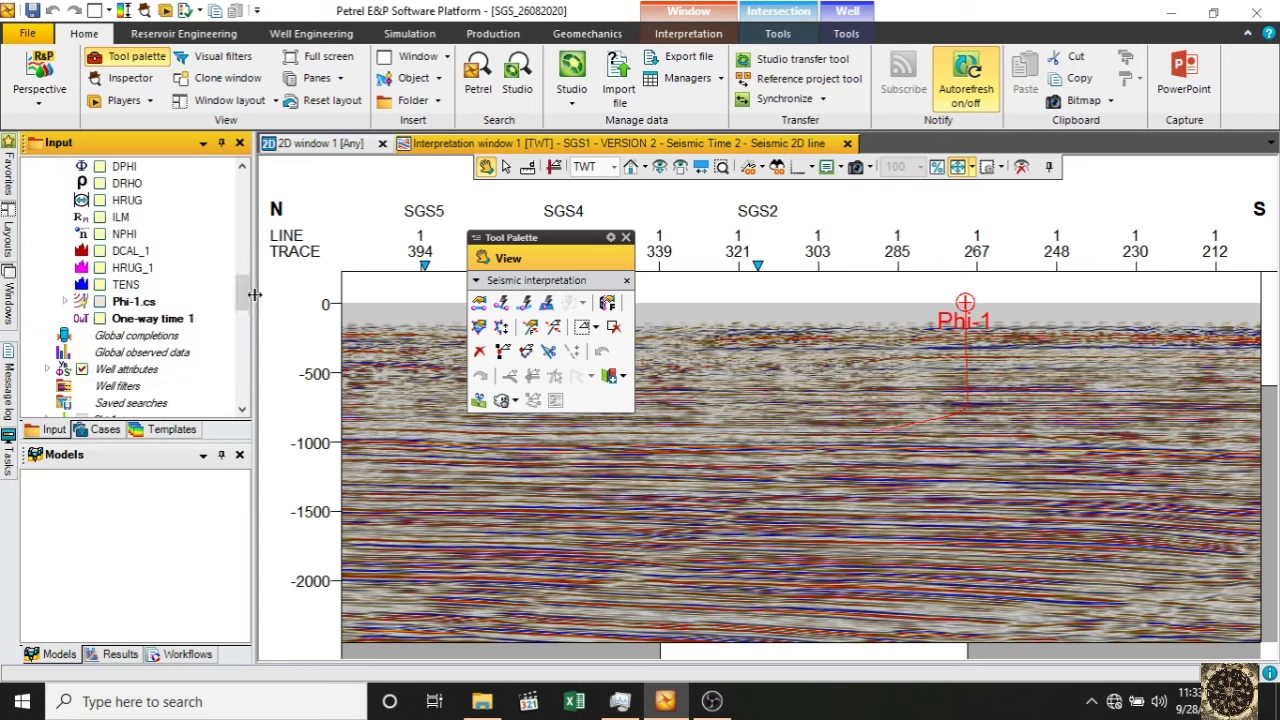
{"action": "right_click", "coordinate": [124, 304]}
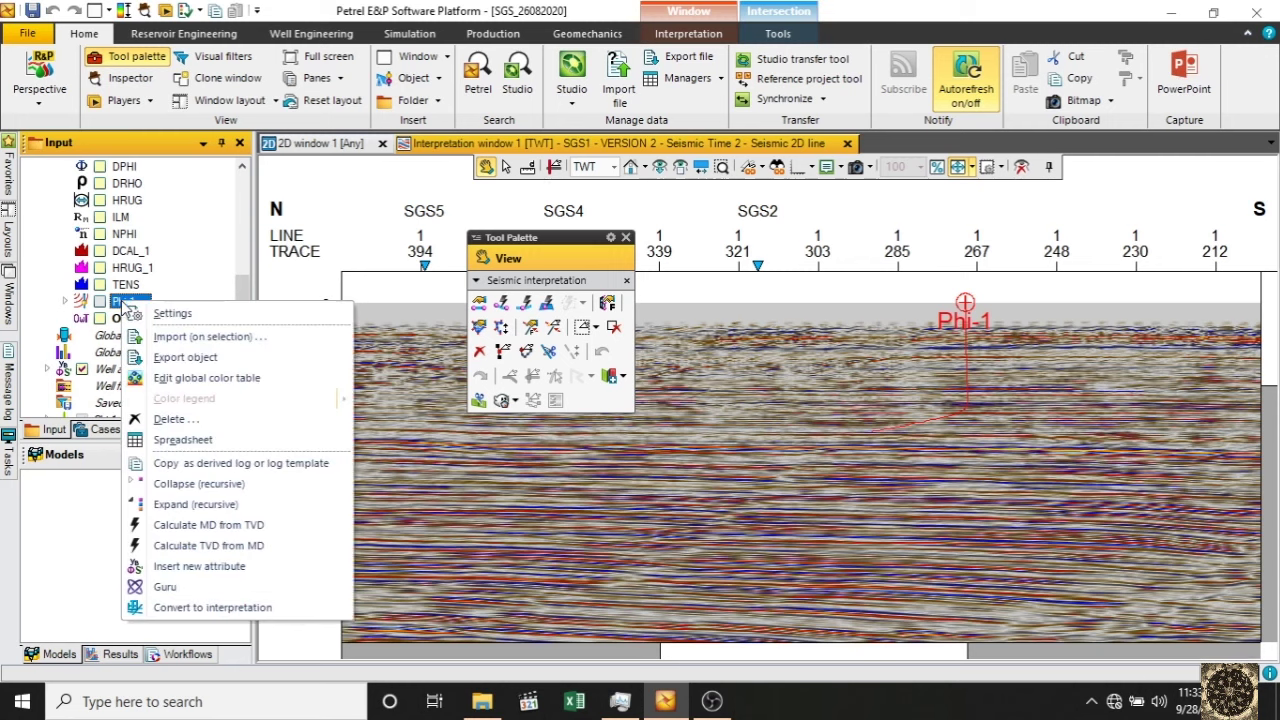
{"action": "left_click", "coordinate": [200, 441]}
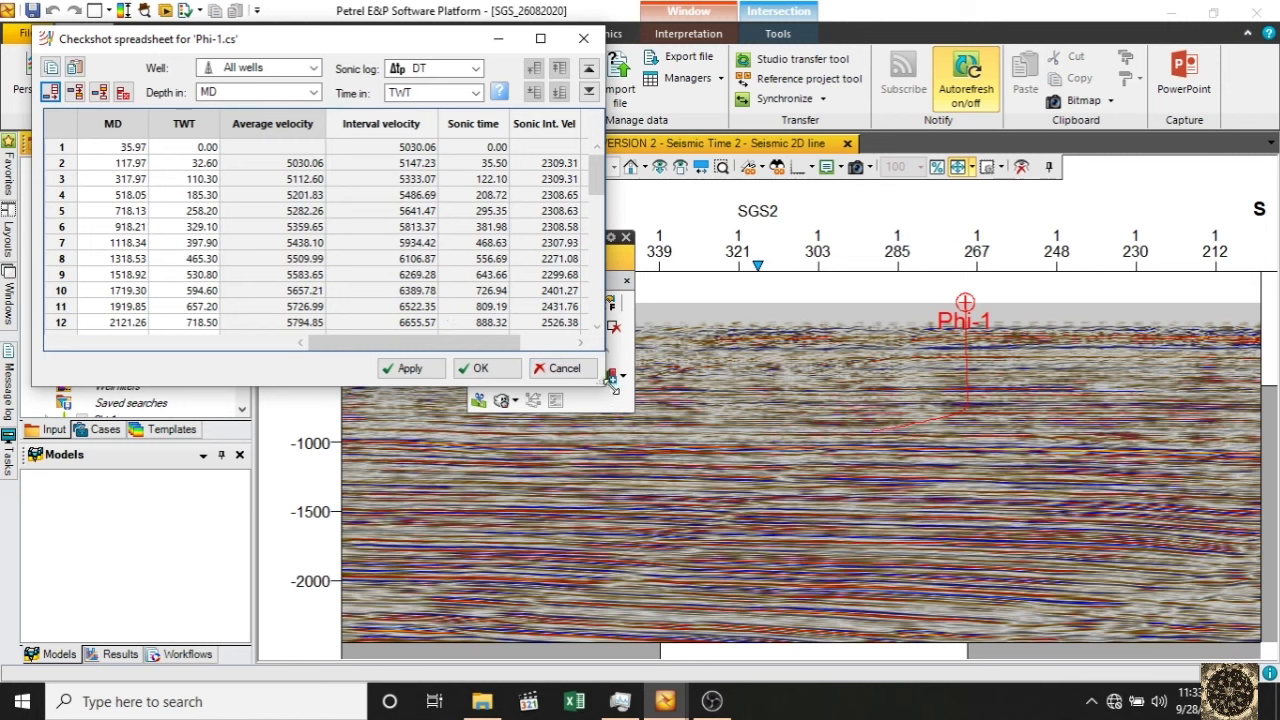
{"action": "left_click_drag", "start_coordinate": [617, 404], "coordinate": [640, 453]}
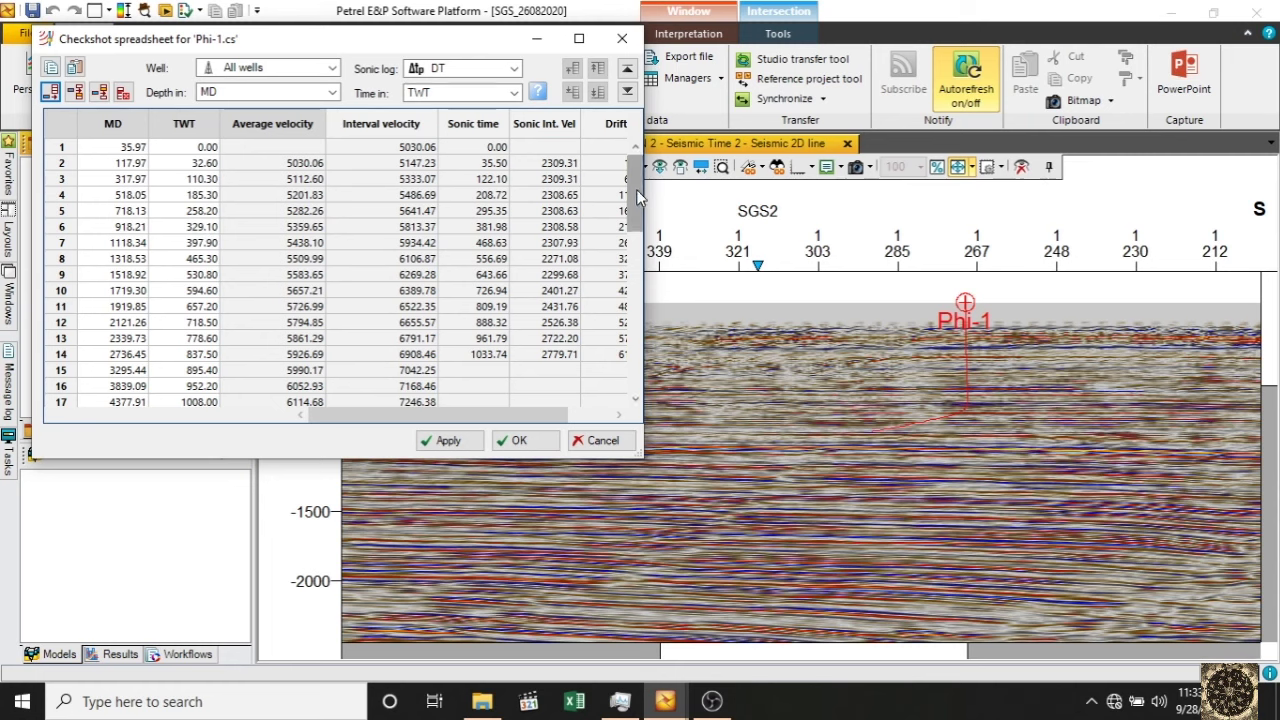
{"action": "left_click_drag", "start_coordinate": [637, 193], "coordinate": [639, 307]}
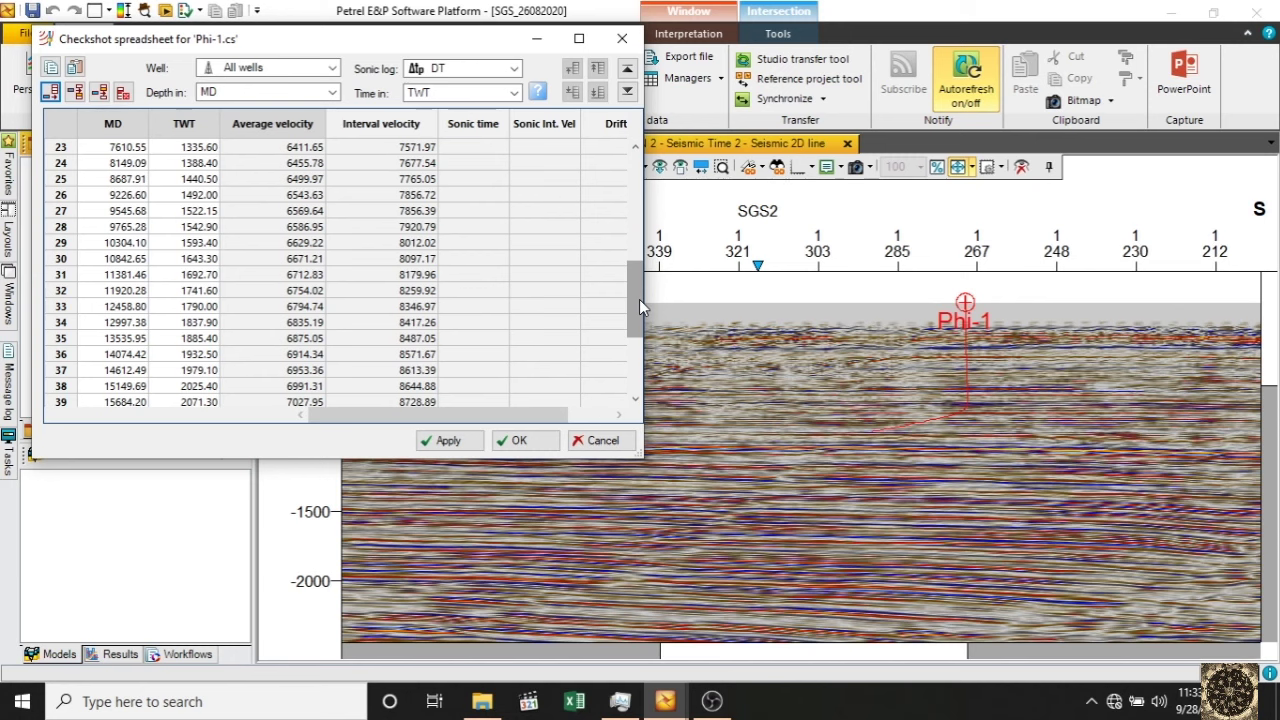
{"action": "left_click_drag", "start_coordinate": [639, 300], "coordinate": [643, 395]}
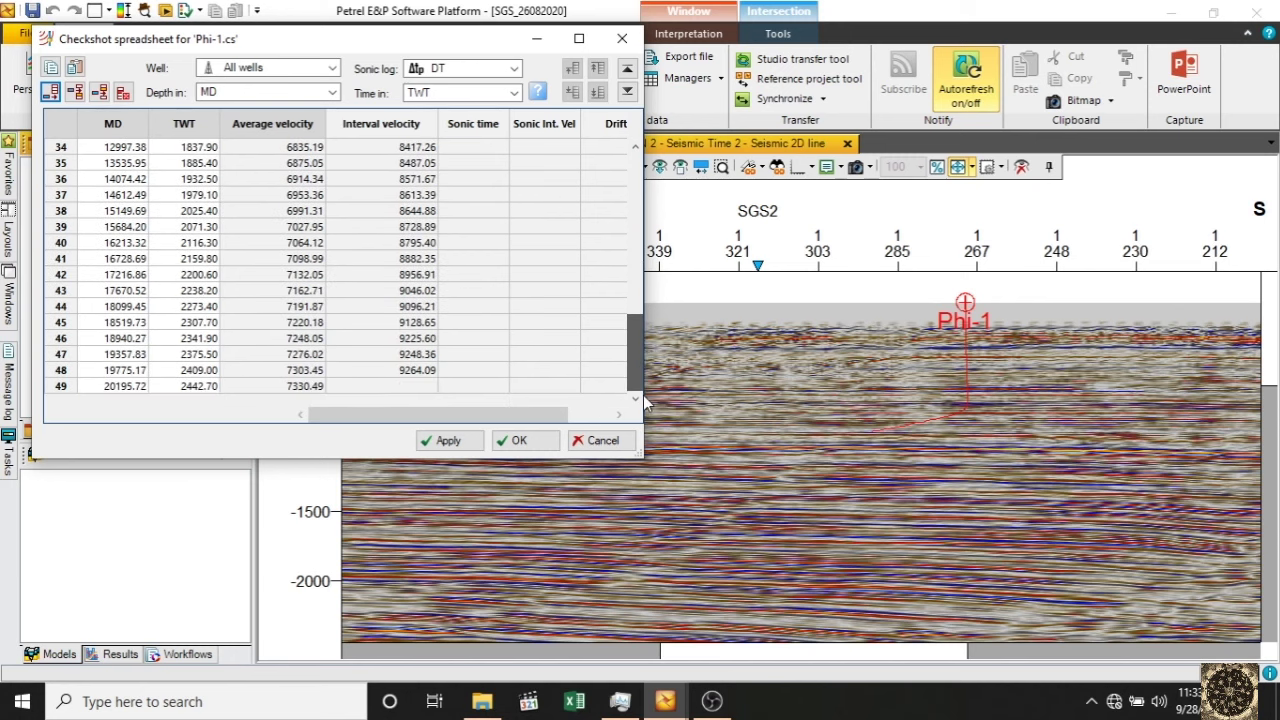
{"action": "left_click_drag", "start_coordinate": [648, 362], "coordinate": [638, 200]}
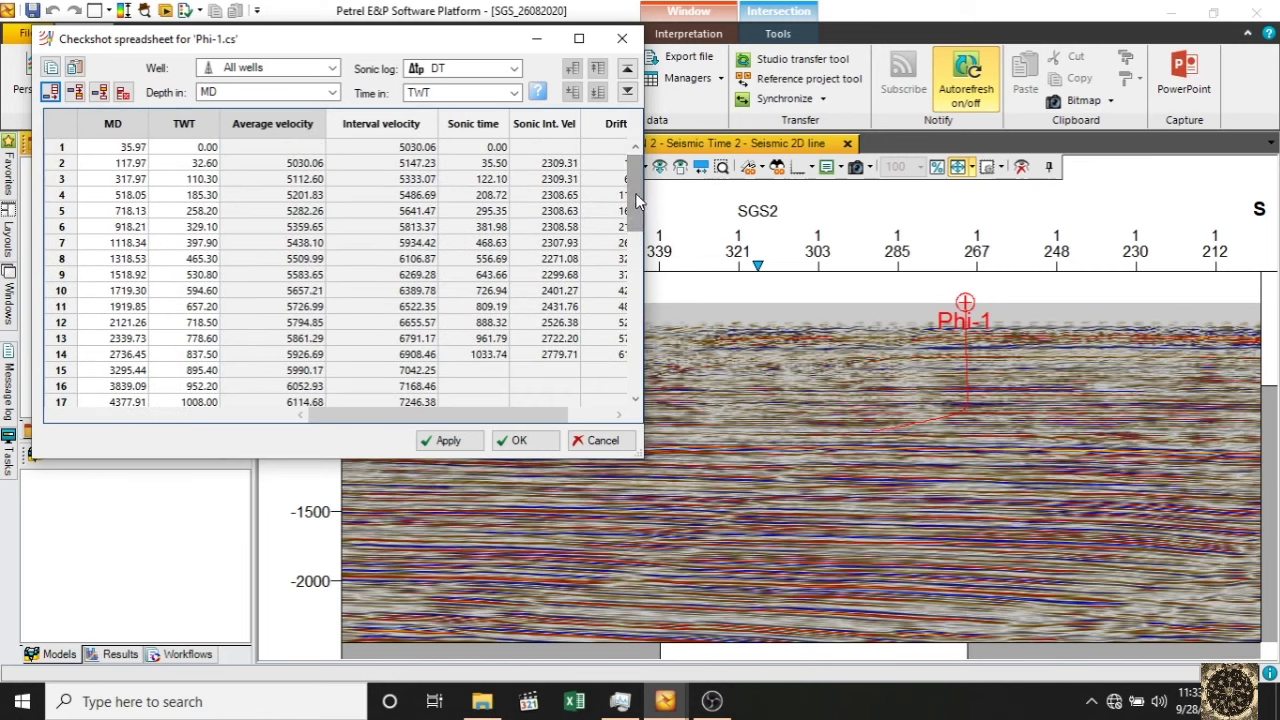
{"action": "left_click", "coordinate": [602, 440]}
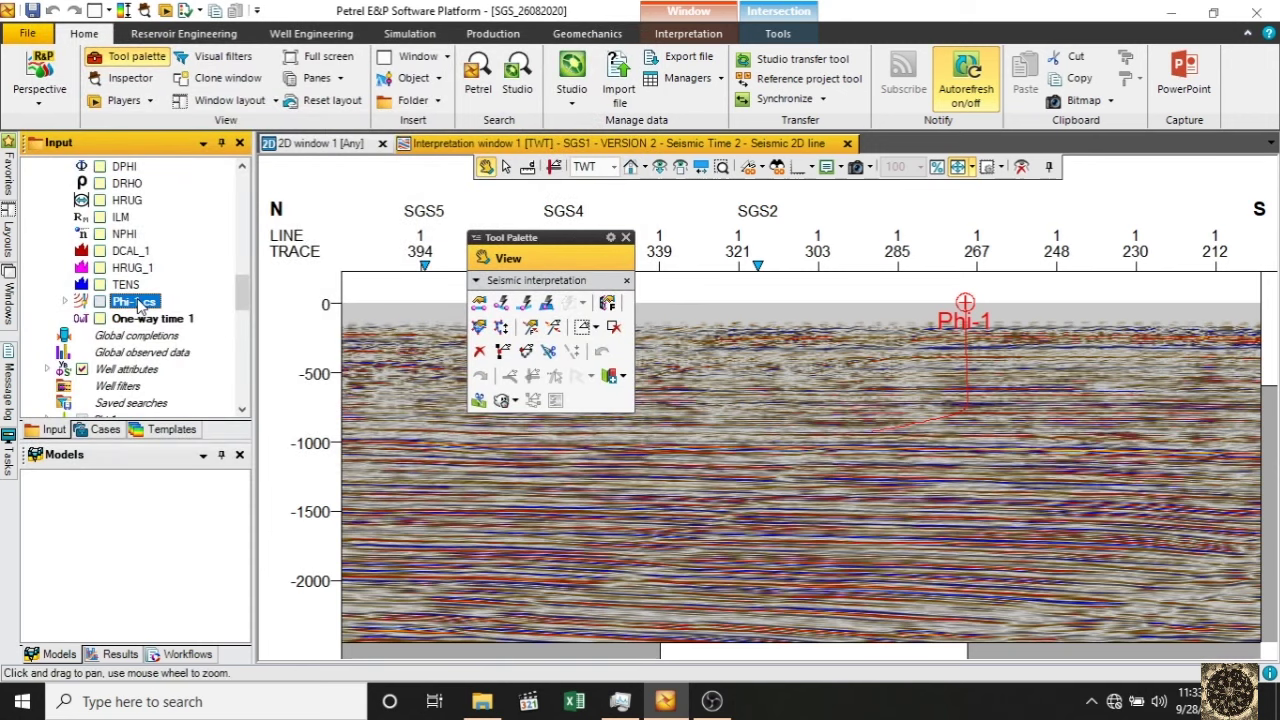
- Delete the Phi-1.cs checkshots and the One-way time 1 log from the global well logs
{"action": "right_click", "coordinate": [138, 305]}
{"action": "left_click", "coordinate": [234, 420]}
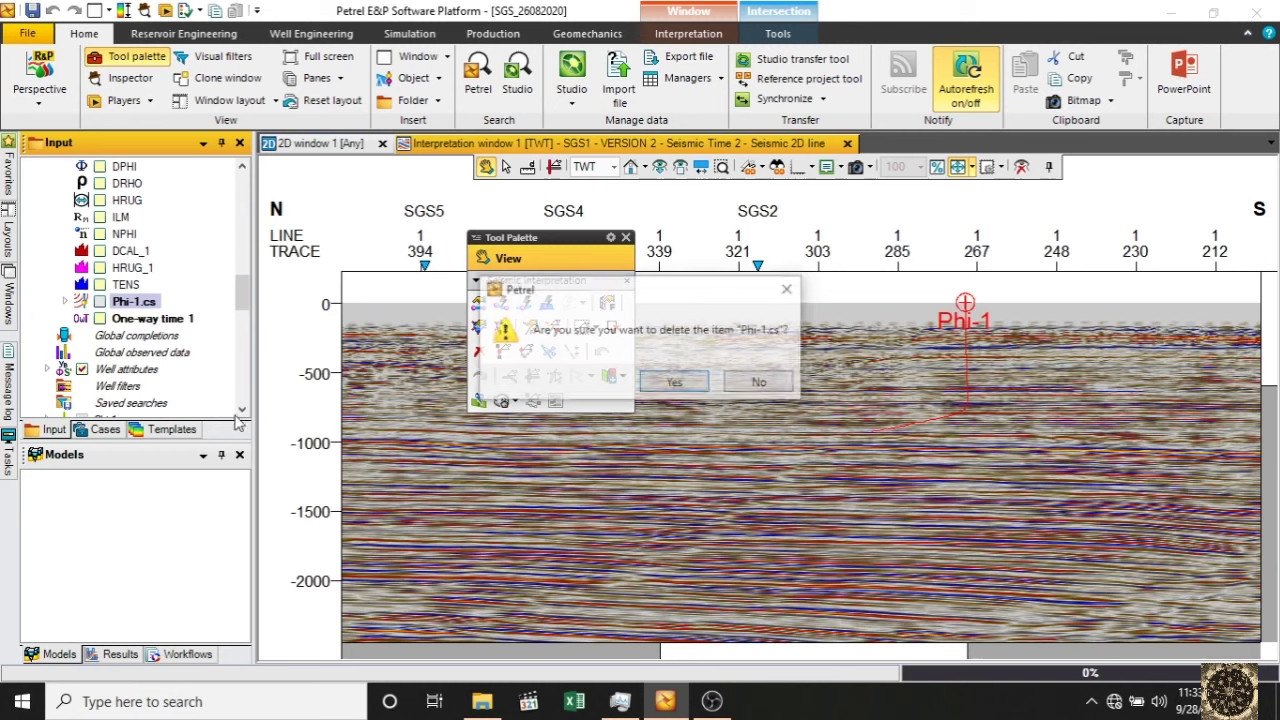
{"action": "left_click", "coordinate": [680, 385]}
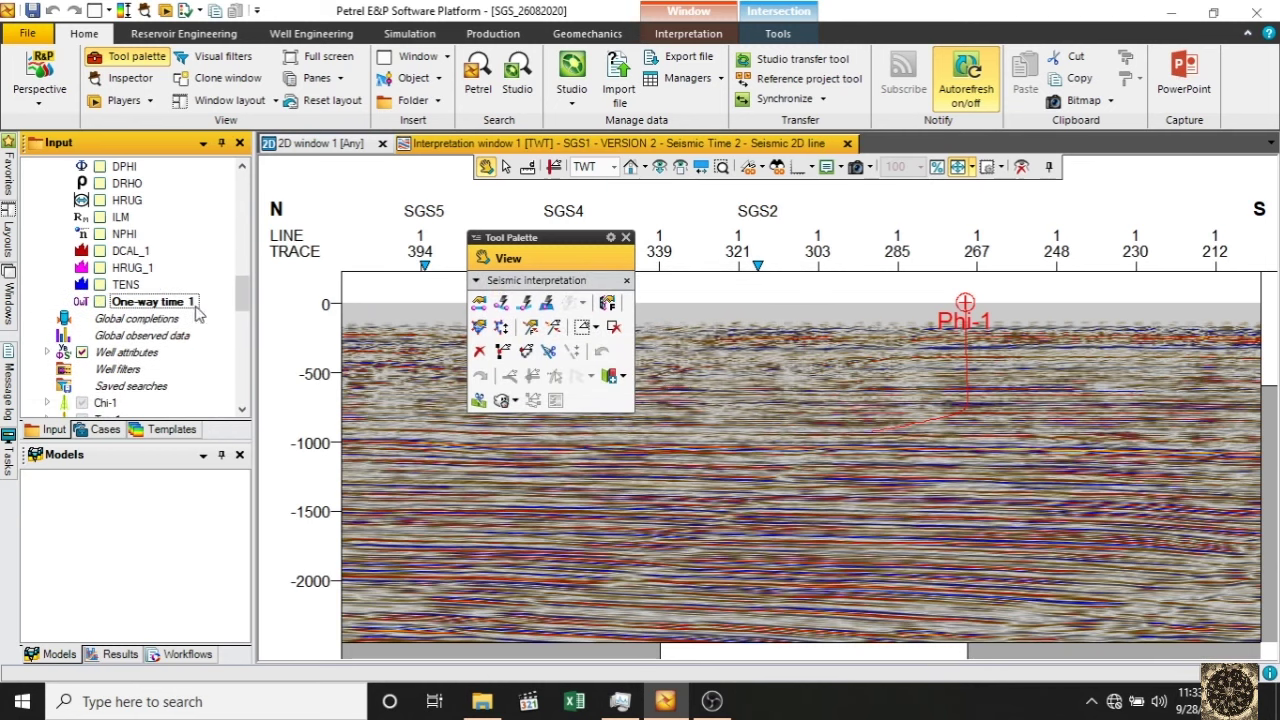
{"action": "right_click", "coordinate": [160, 301]}
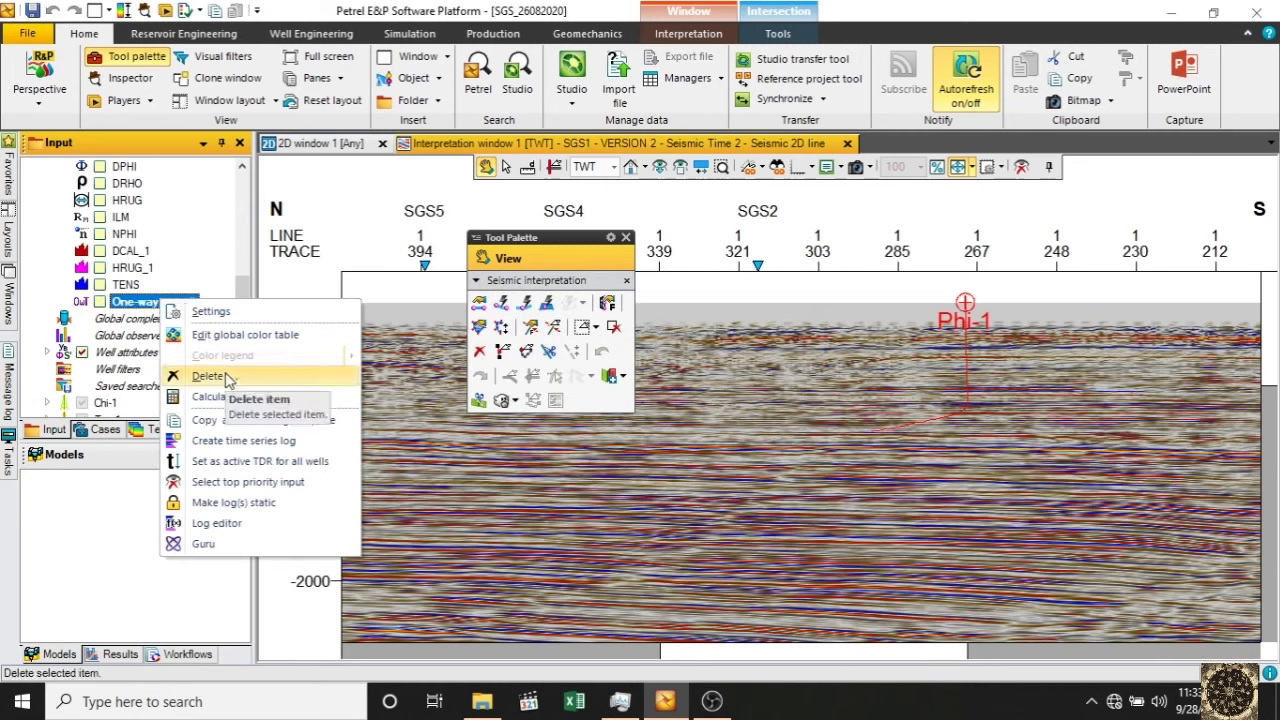
{"action": "left_click", "coordinate": [227, 377]}
{"action": "left_click", "coordinate": [692, 383]}
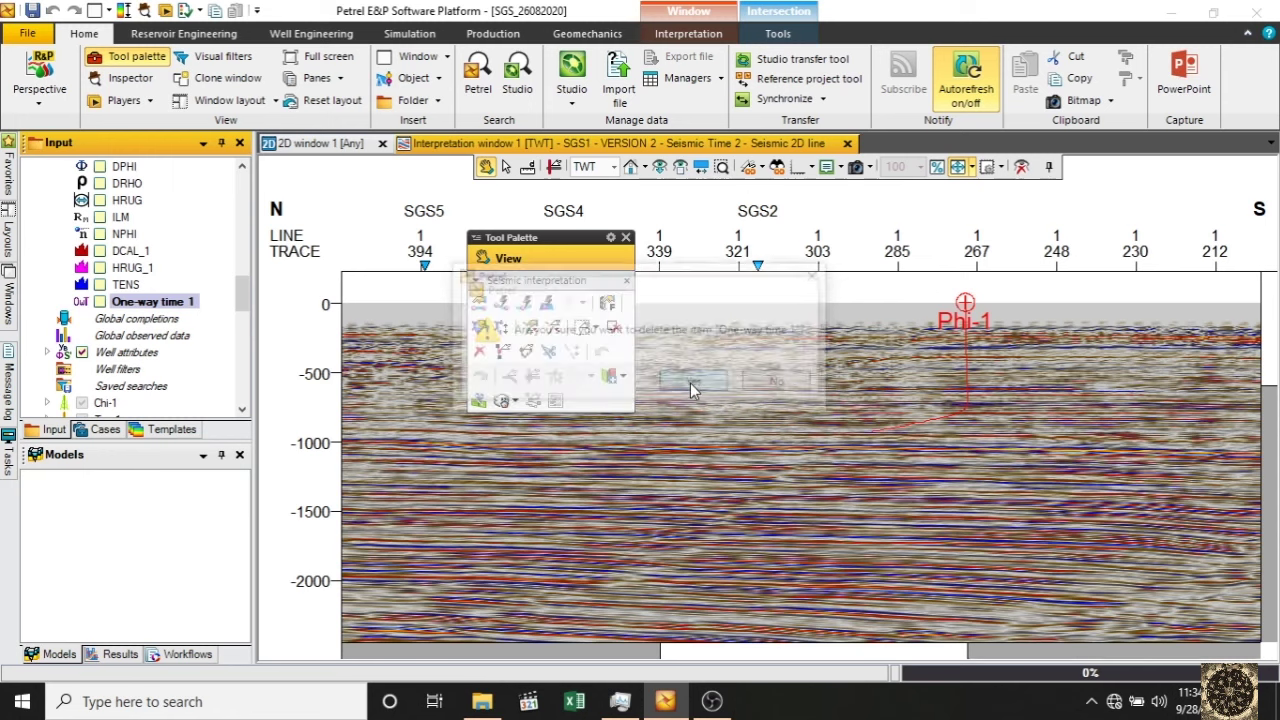
{"action": "left_click", "coordinate": [700, 398]}
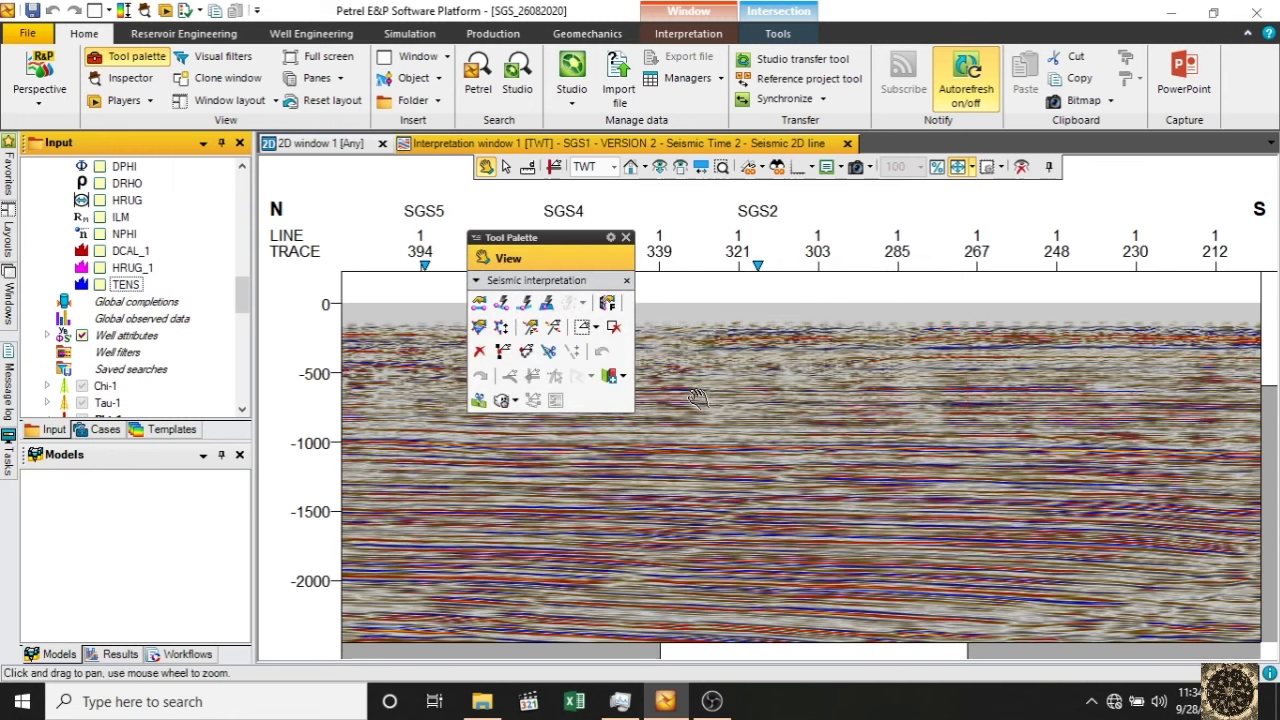
- Choose the checkshot file Phi-1.cs for import onto well Phi-1
{"action": "left_click_drag", "start_coordinate": [246, 286], "coordinate": [240, 332]}
{"action": "scroll", "coordinate": [85, 260], "scroll_direction": "up", "scroll_amount": 5}
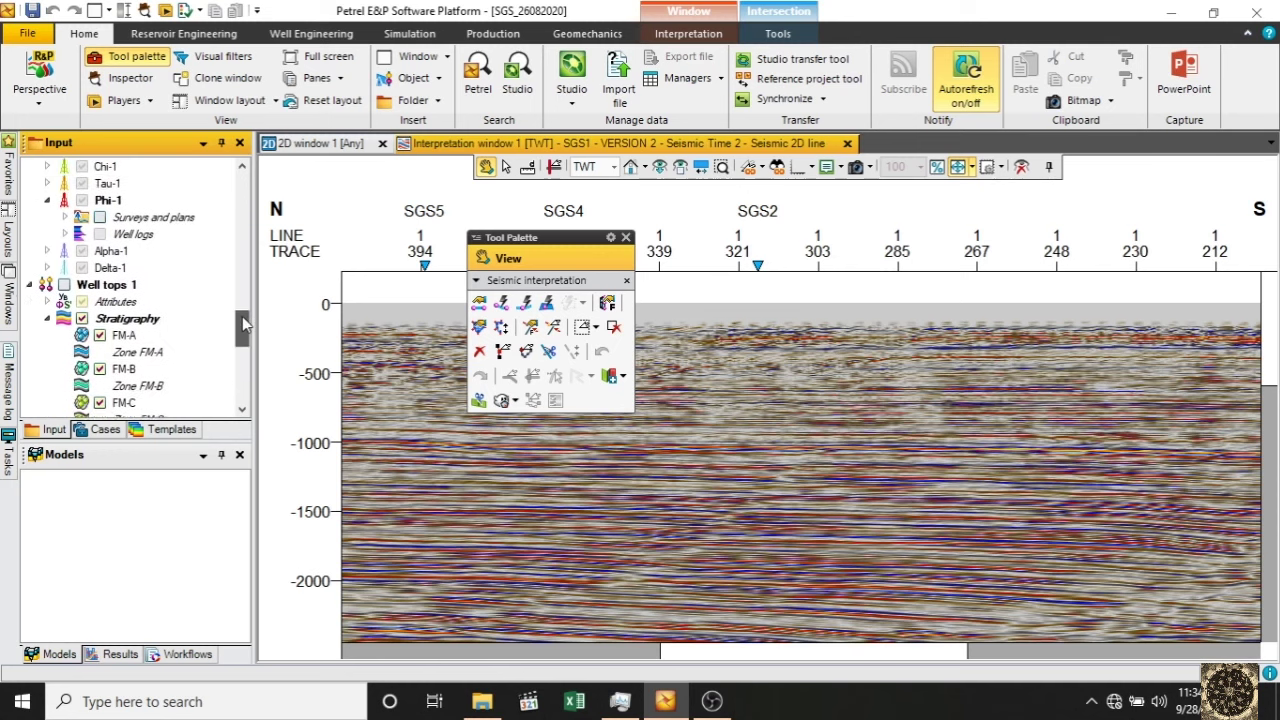
{"action": "right_click", "coordinate": [105, 268]}
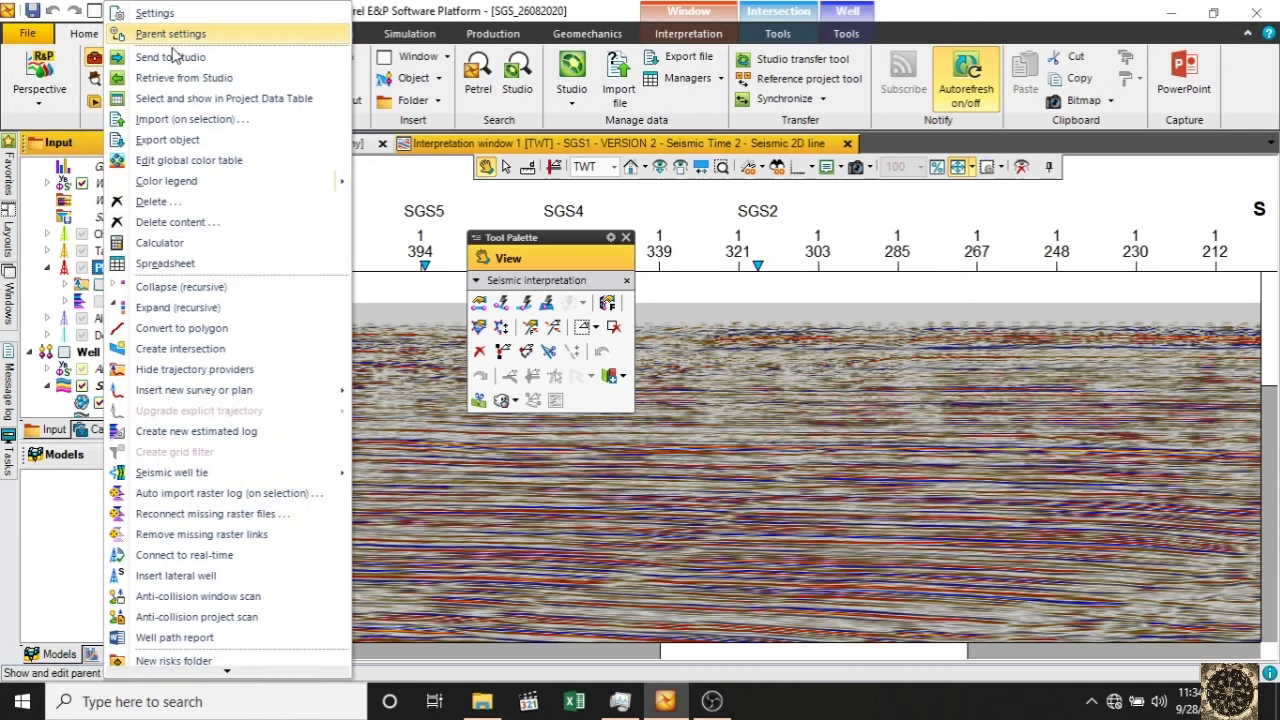
{"action": "left_click", "coordinate": [173, 119]}
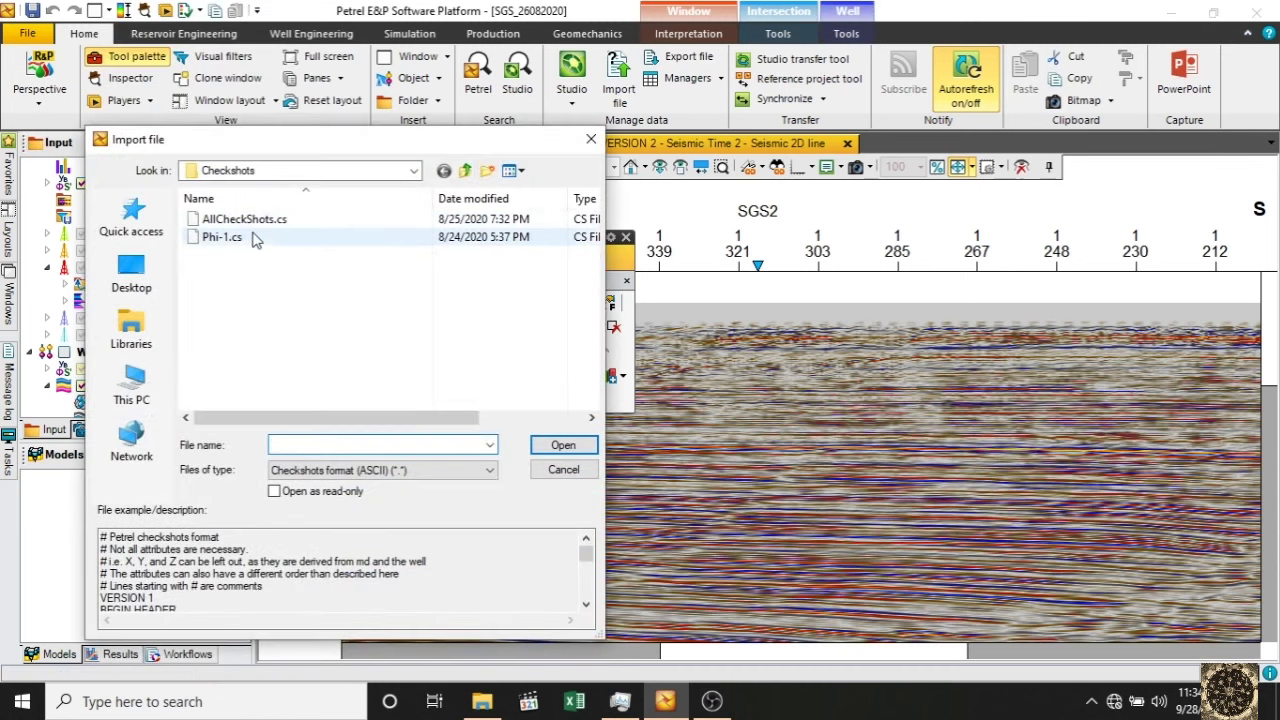
{"action": "left_click", "coordinate": [250, 244]}
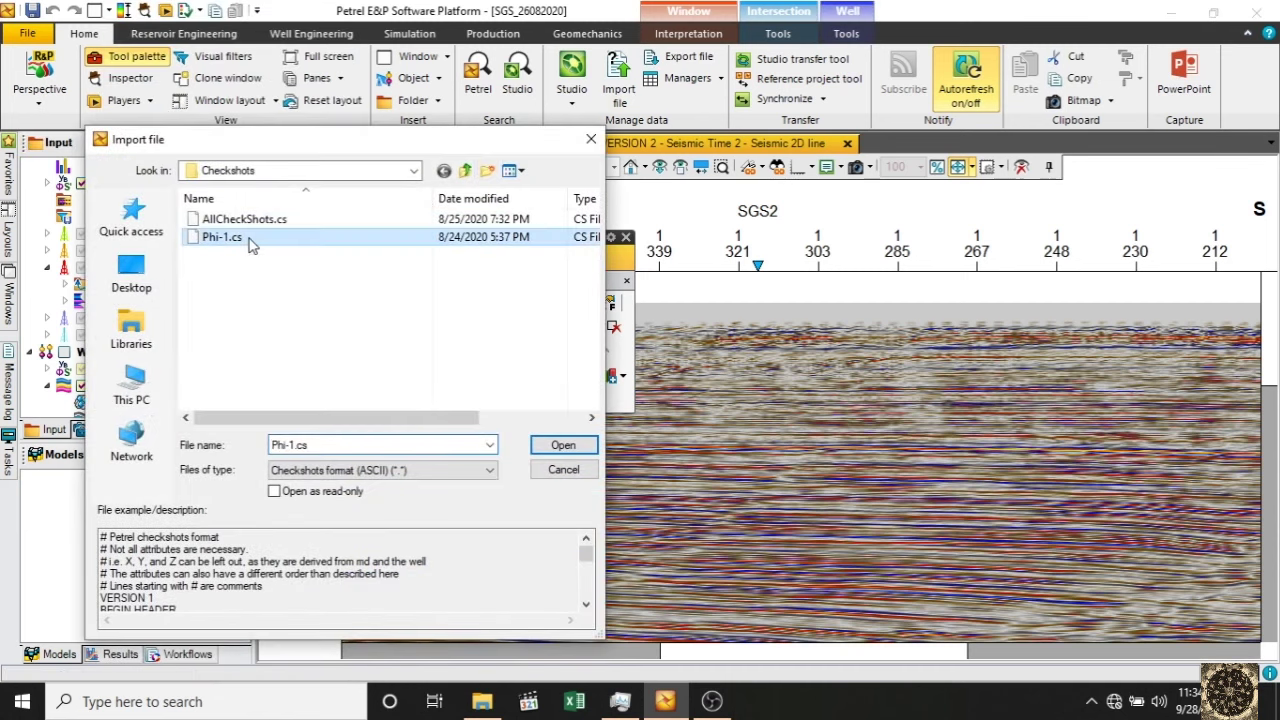
{"action": "left_click", "coordinate": [566, 444]}
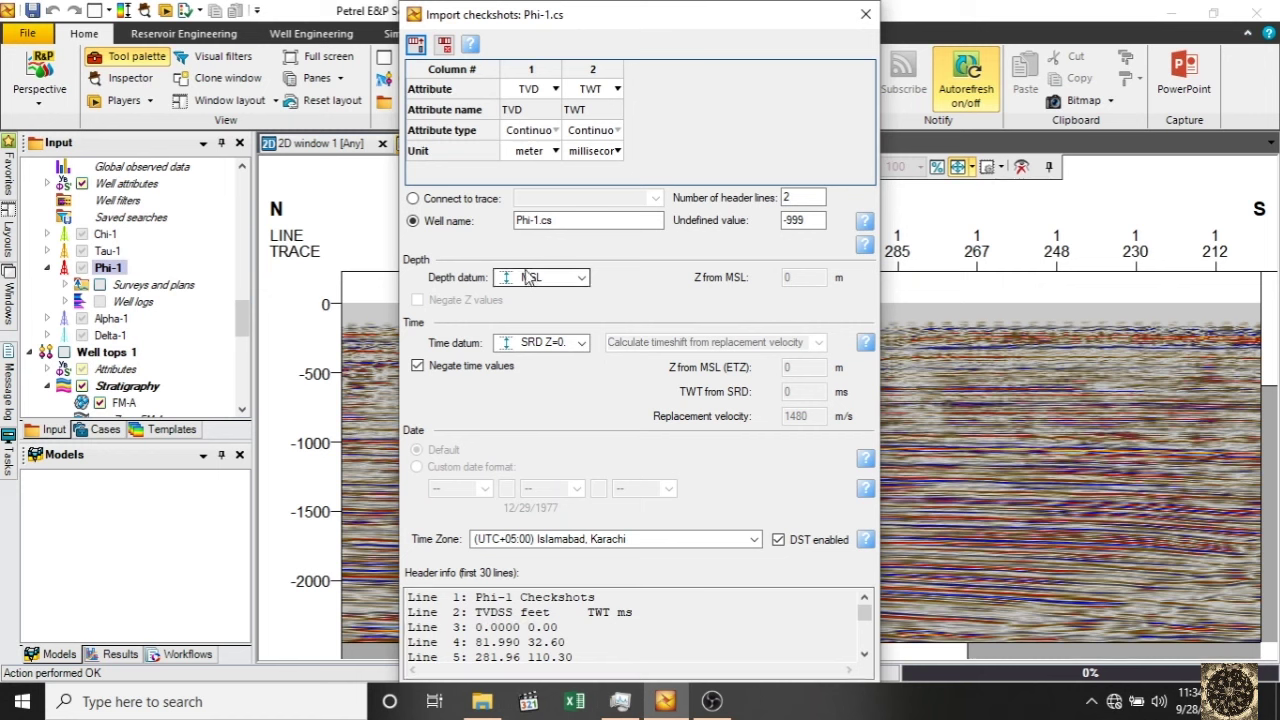
- Import the checkshots with the TVD unit set to feet and the data connected to the Phi-1 trace
{"action": "left_click", "coordinate": [547, 152]}
{"action": "left_click", "coordinate": [547, 152]}
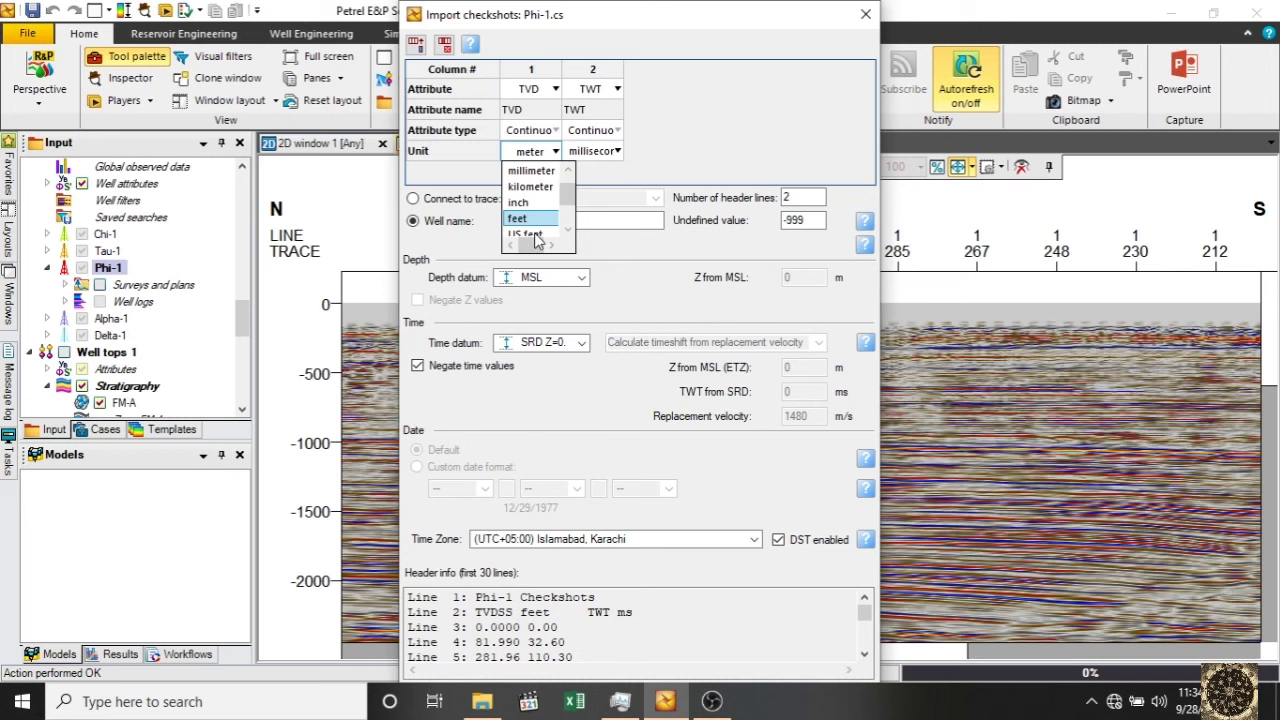
{"action": "left_click", "coordinate": [518, 219]}
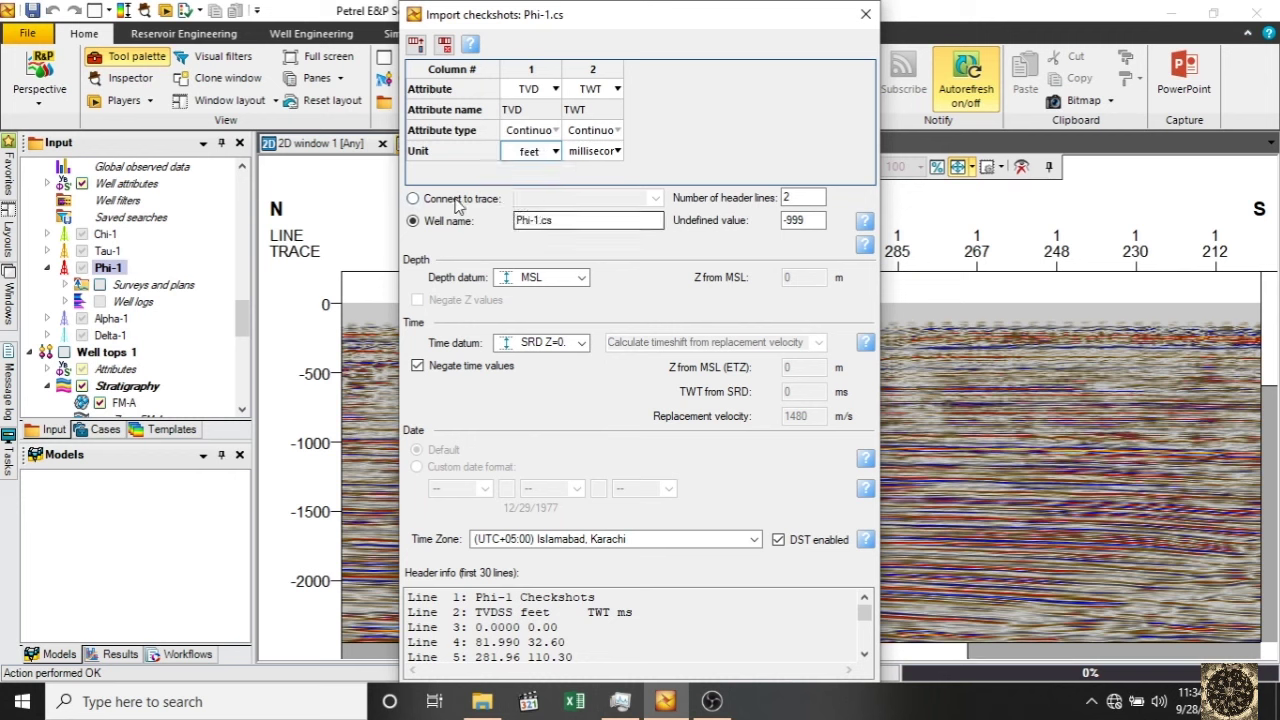
{"action": "left_click", "coordinate": [413, 198]}
{"action": "left_click", "coordinate": [600, 205]}
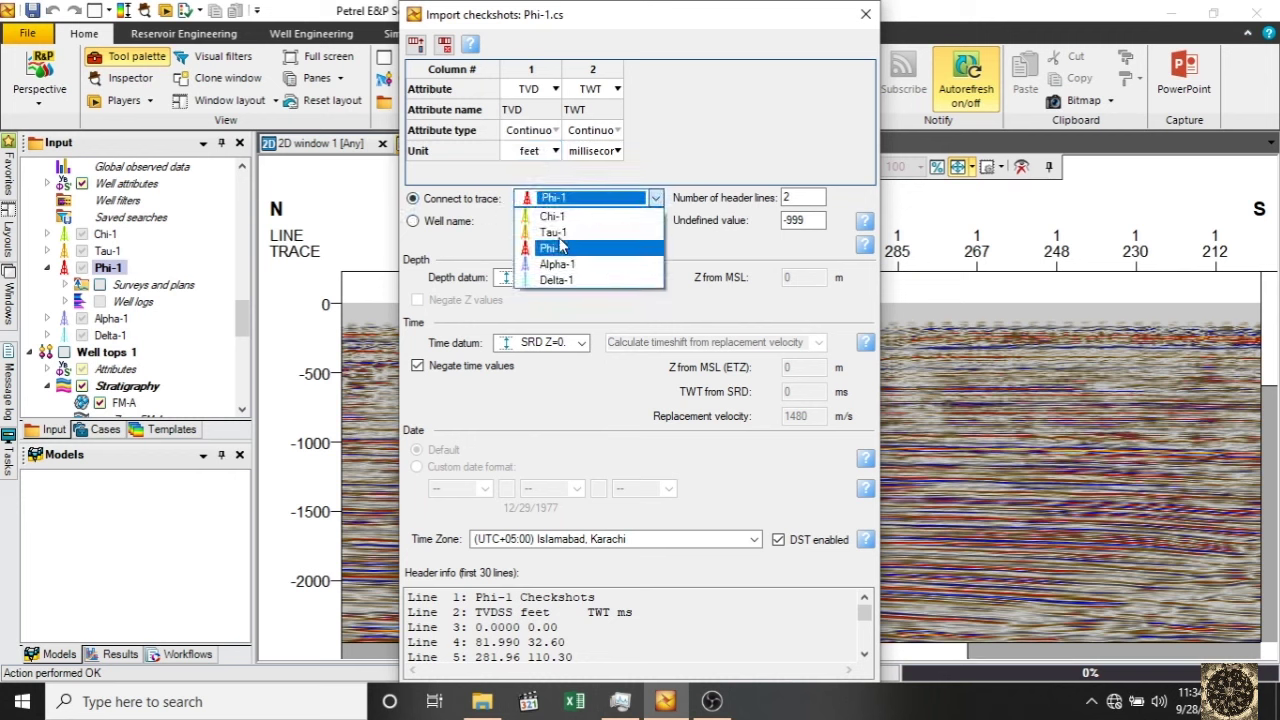
{"action": "left_click", "coordinate": [558, 258]}
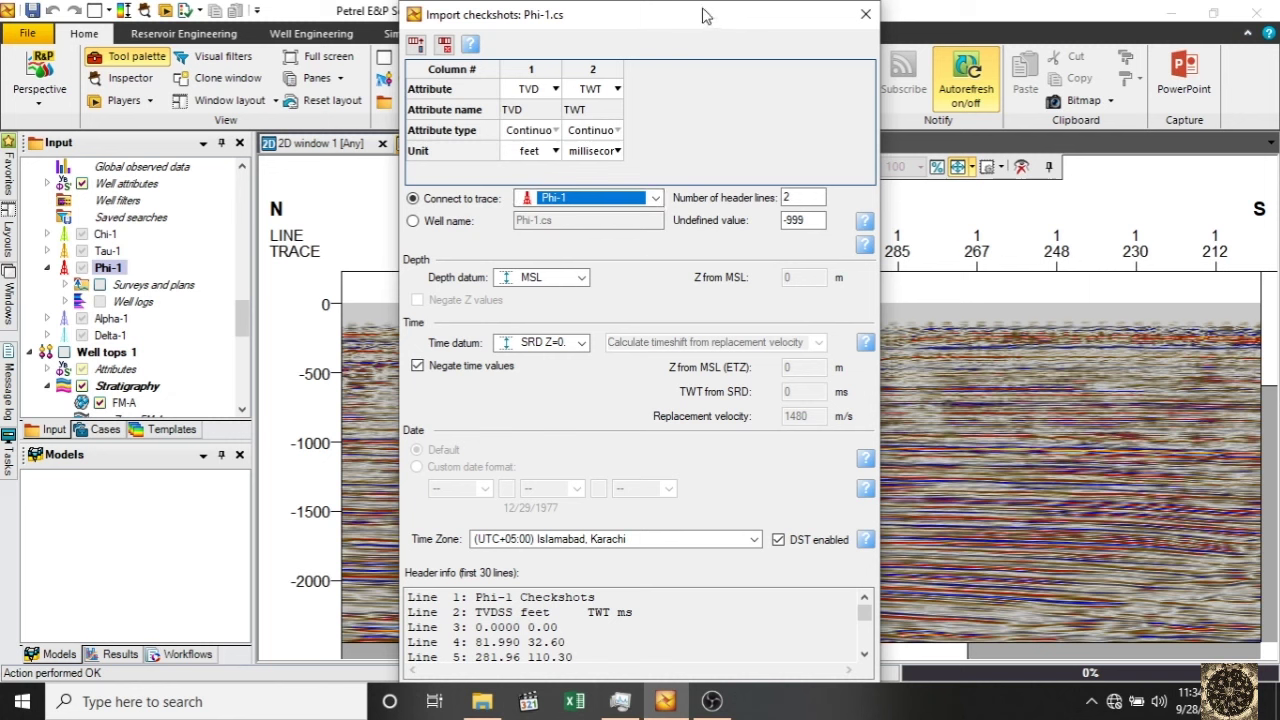
{"action": "left_click_drag", "start_coordinate": [702, 6], "coordinate": [674, 35]}
{"action": "left_click", "coordinate": [677, 662]}
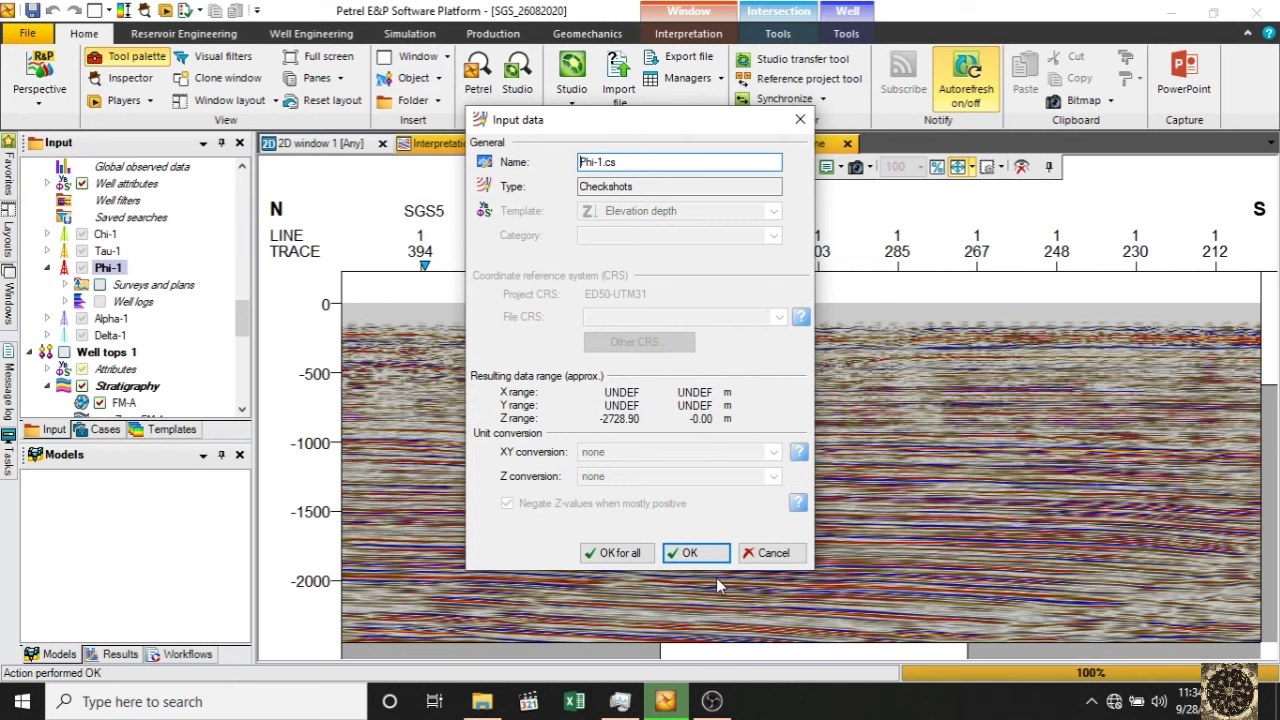
{"action": "left_click", "coordinate": [695, 555]}
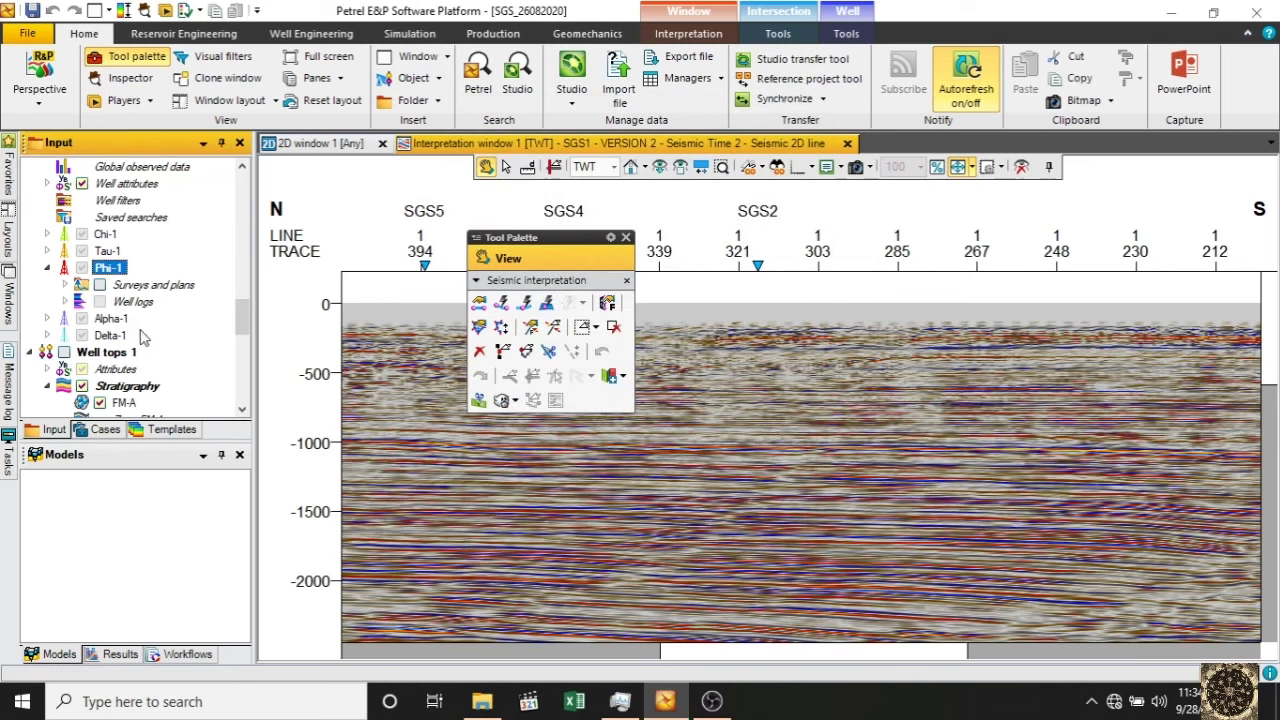
{"action": "right_click", "coordinate": [110, 268]}
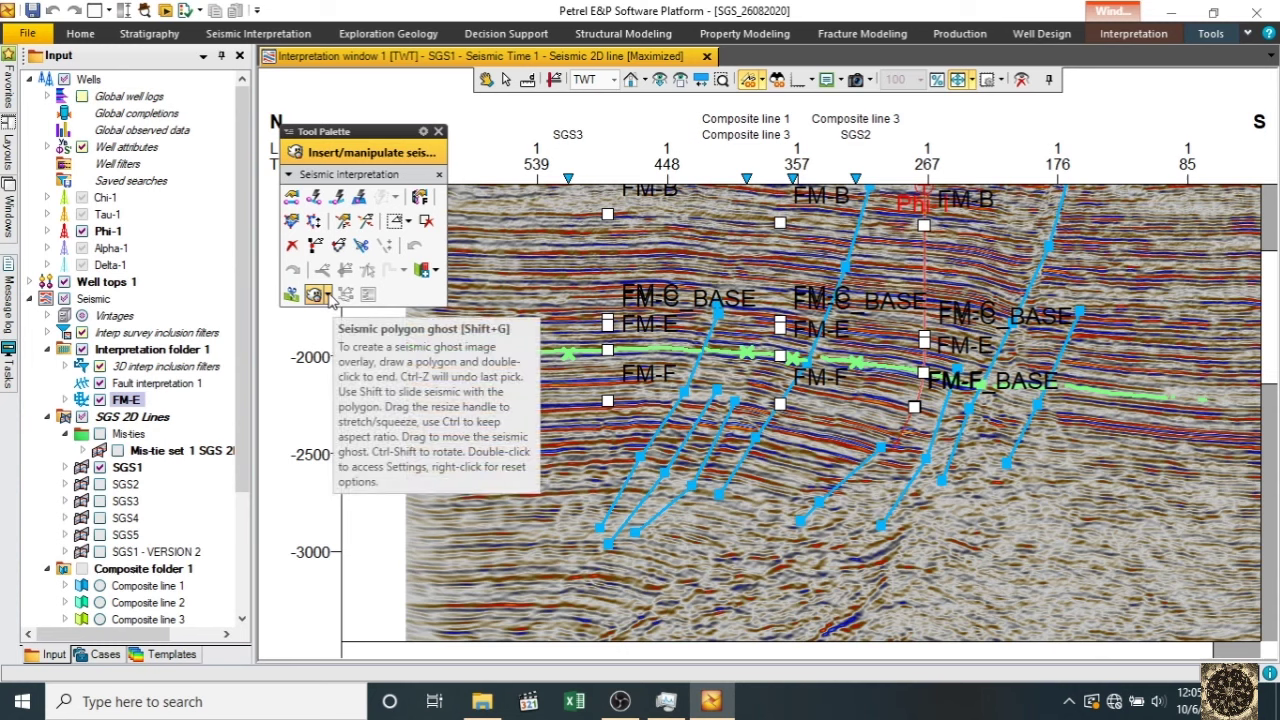
- Insert a rectangular seismic ghost on the SGS1 section and move it toward the neighbouring FM-E well top
{"action": "left_click", "coordinate": [328, 296]}
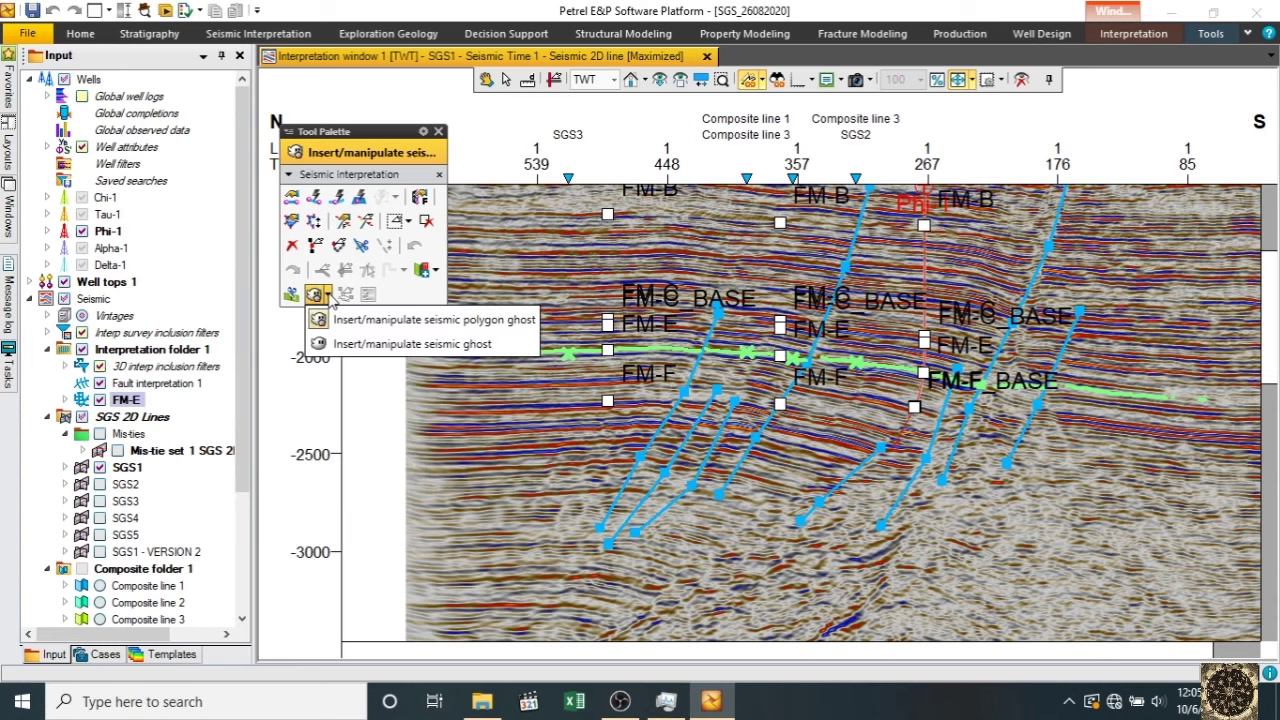
{"action": "left_click", "coordinate": [375, 344]}
{"action": "left_click_drag", "start_coordinate": [507, 278], "coordinate": [530, 362]}
{"action": "key", "text": "Escape"}
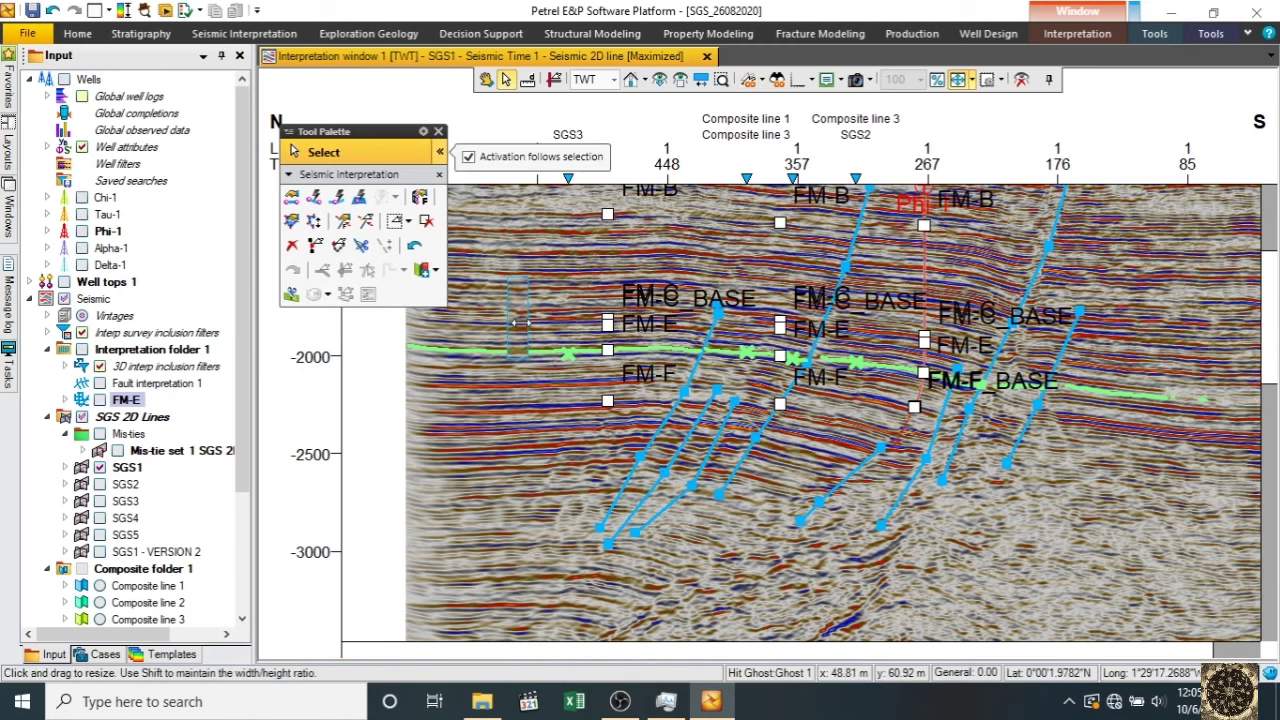
{"action": "left_click_drag", "start_coordinate": [524, 316], "coordinate": [598, 340]}
- Delete the seismic ghost Ghost 1 from the SGS1 section
{"action": "left_click", "coordinate": [588, 338]}
{"action": "right_click", "coordinate": [588, 338]}
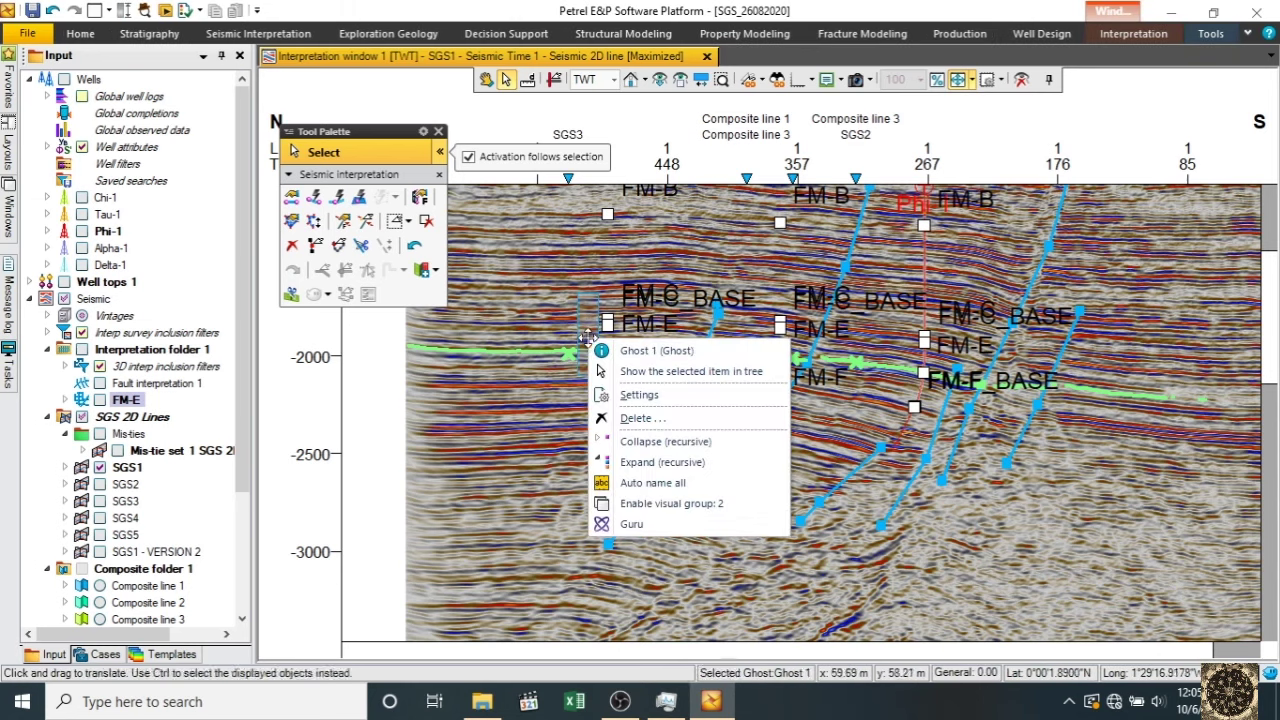
{"action": "left_click", "coordinate": [640, 418]}
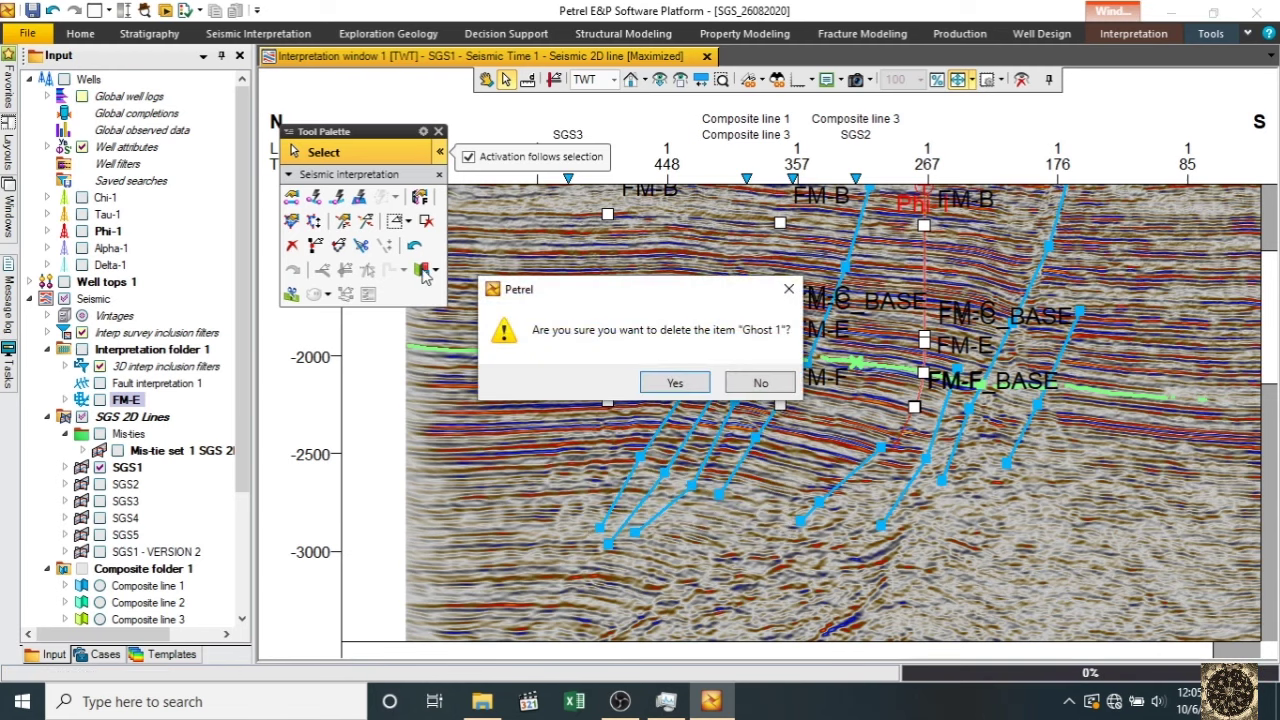
{"action": "left_click", "coordinate": [672, 382]}
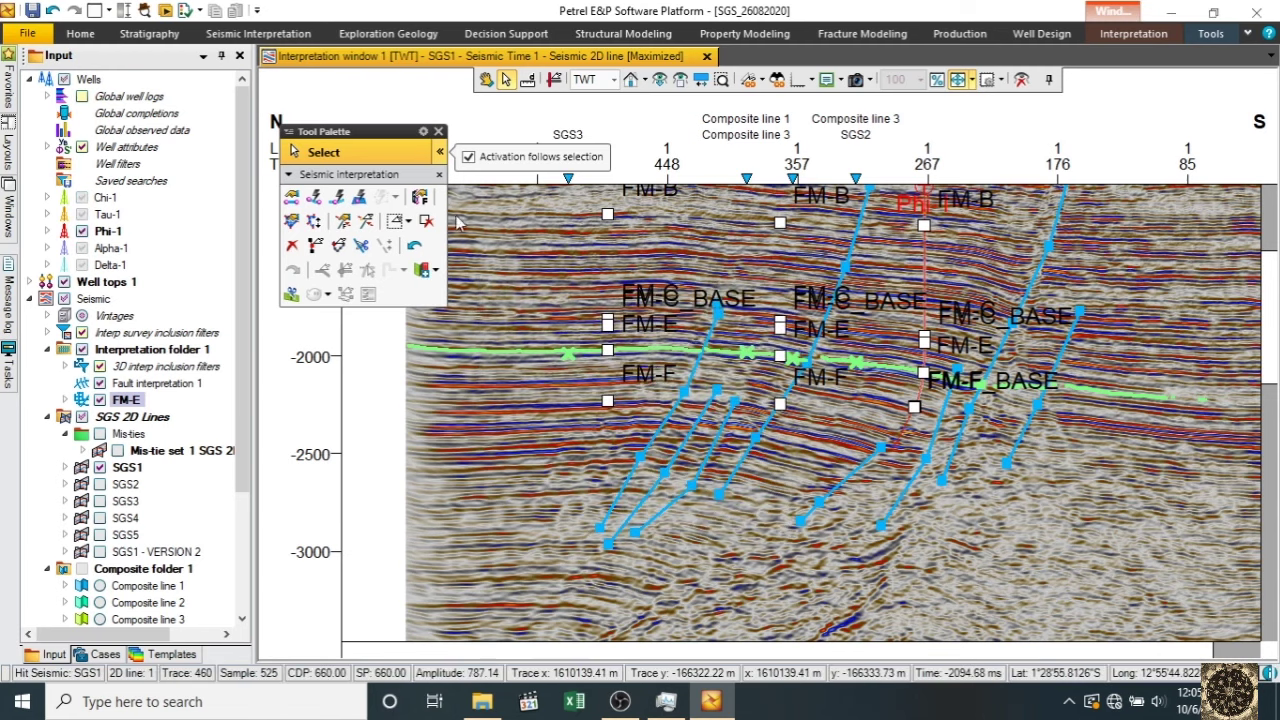
- Restore the maximized interpretation window, then close the tool palette and the SGS1 interpretation window
{"action": "left_click_drag", "start_coordinate": [375, 143], "coordinate": [393, 130]}
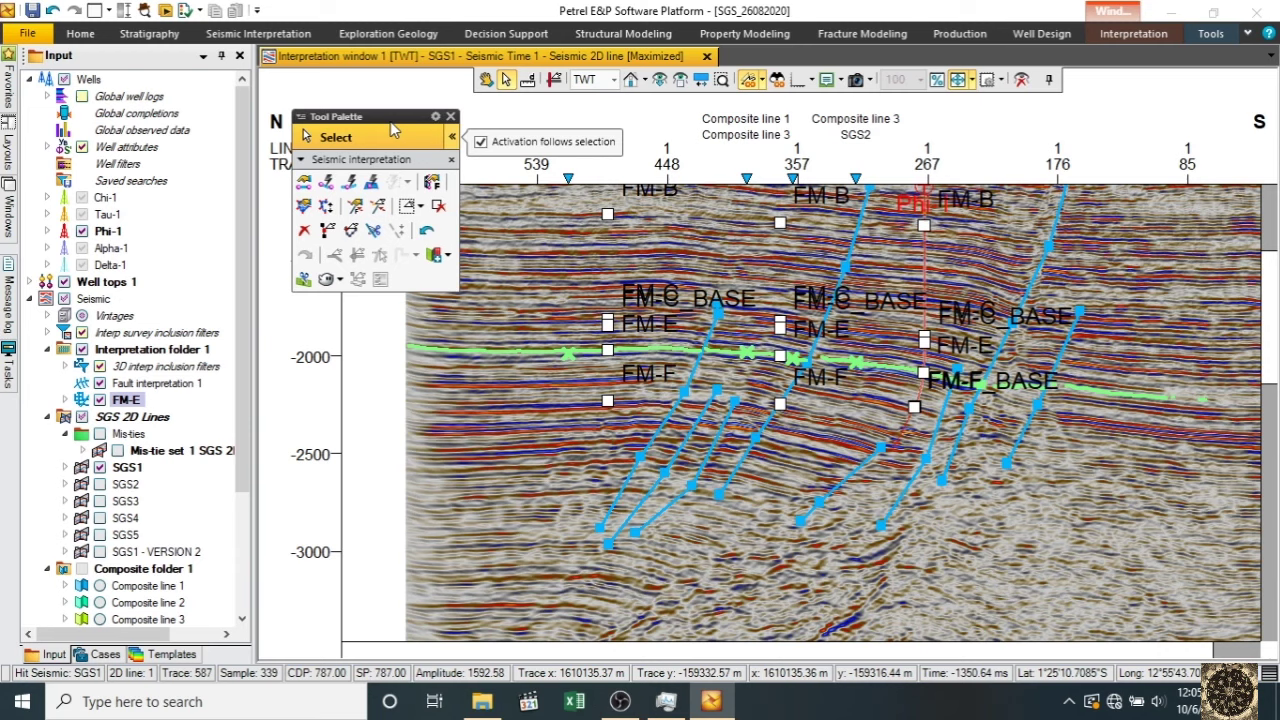
{"action": "double_click", "coordinate": [444, 74]}
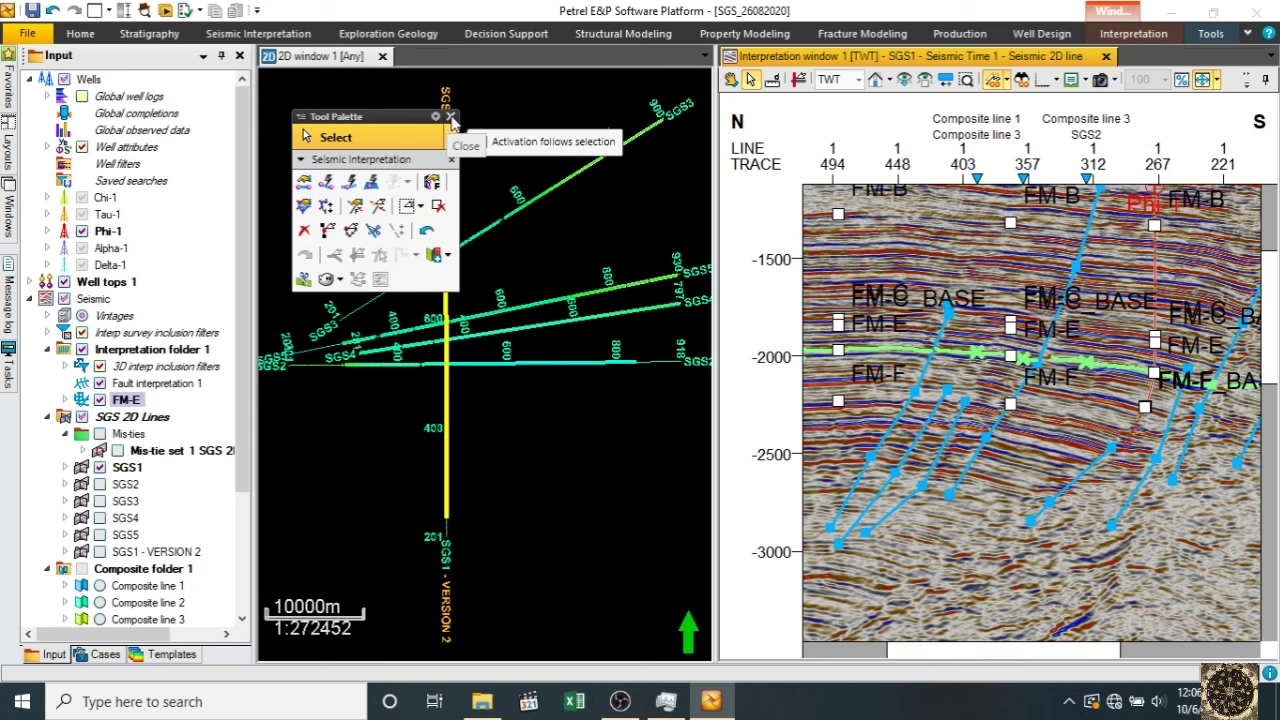
{"action": "left_click", "coordinate": [451, 117]}
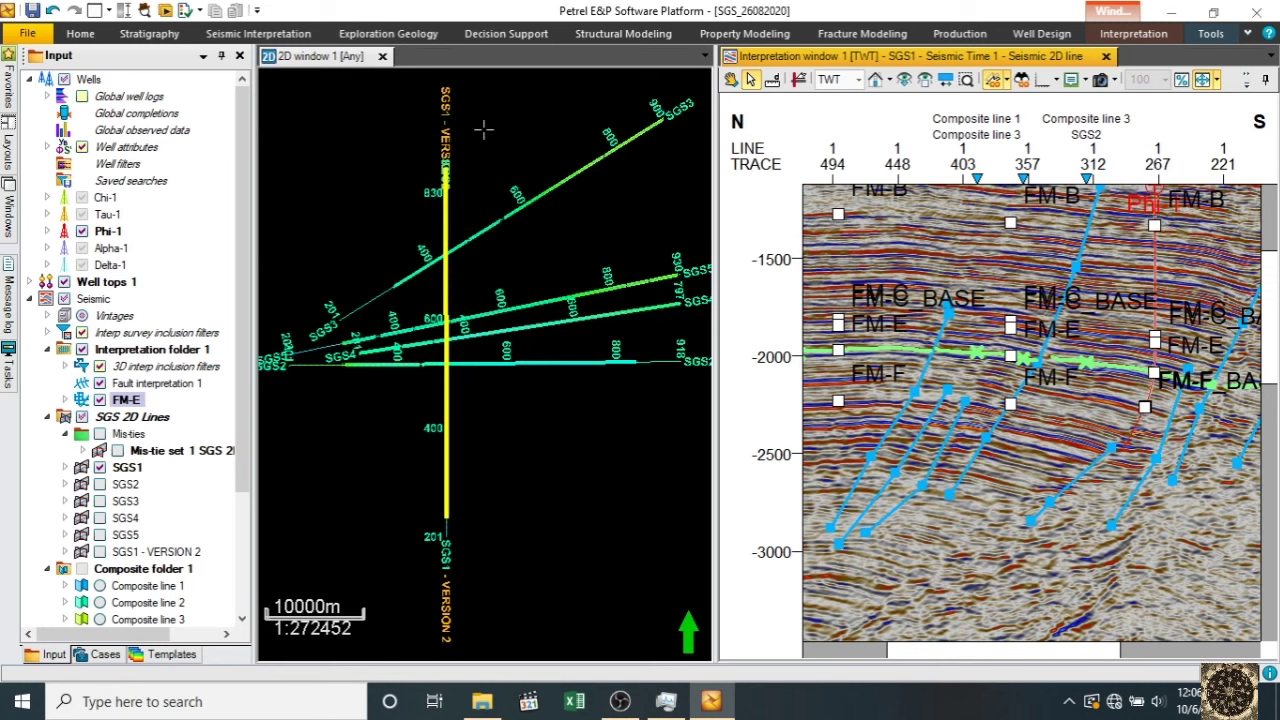
{"action": "left_click", "coordinate": [1105, 57]}
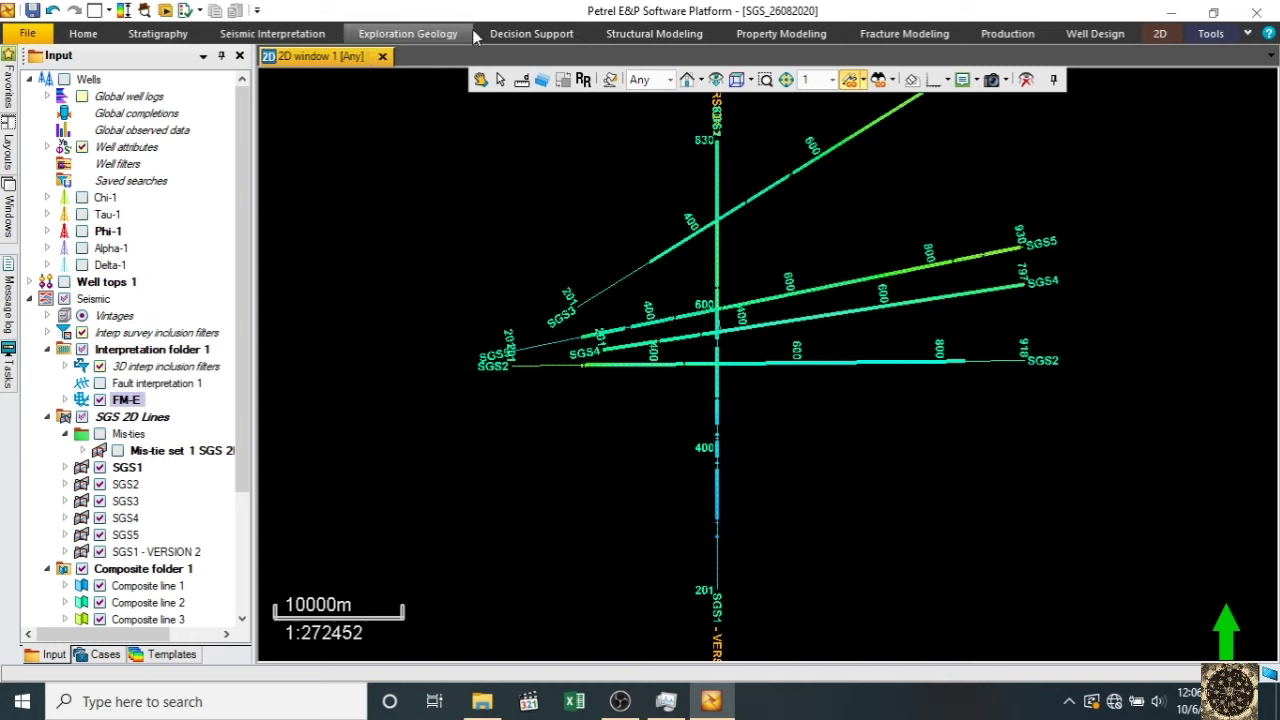
- Start the Make/edit surface process and set the FM-E horizon interpretation as its main input
{"action": "left_click", "coordinate": [275, 45]}
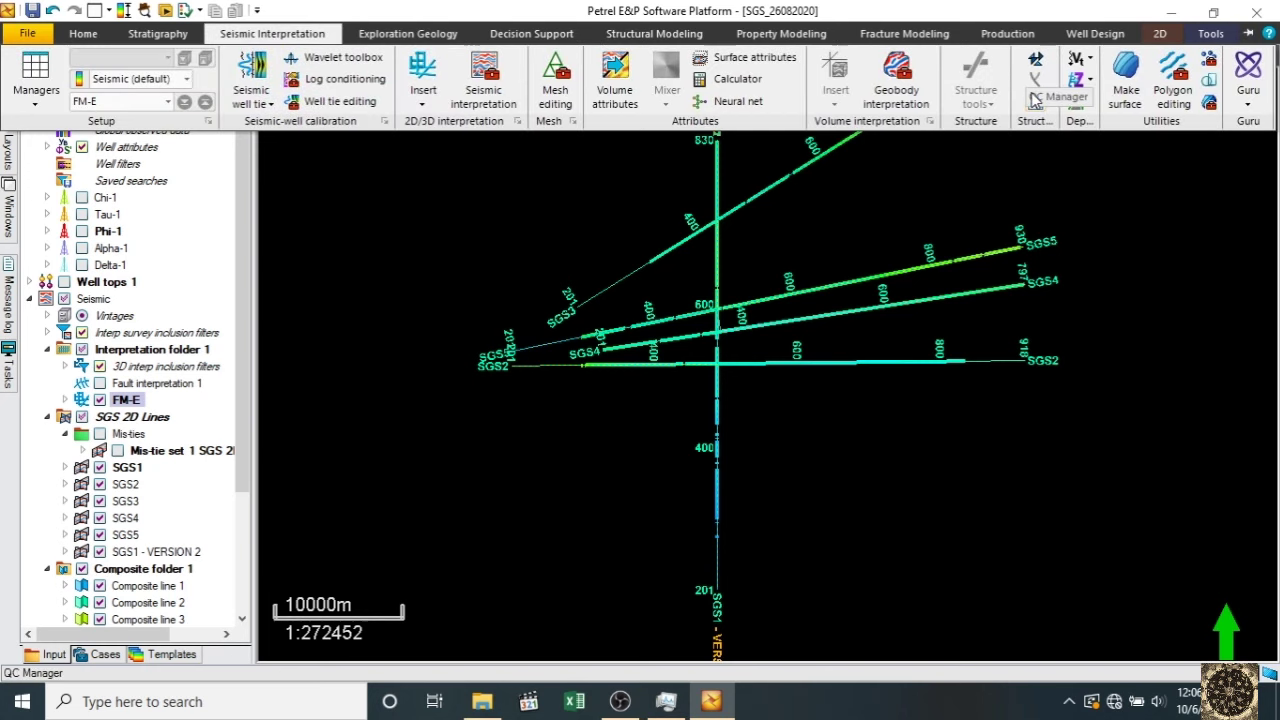
{"action": "left_click", "coordinate": [1127, 70]}
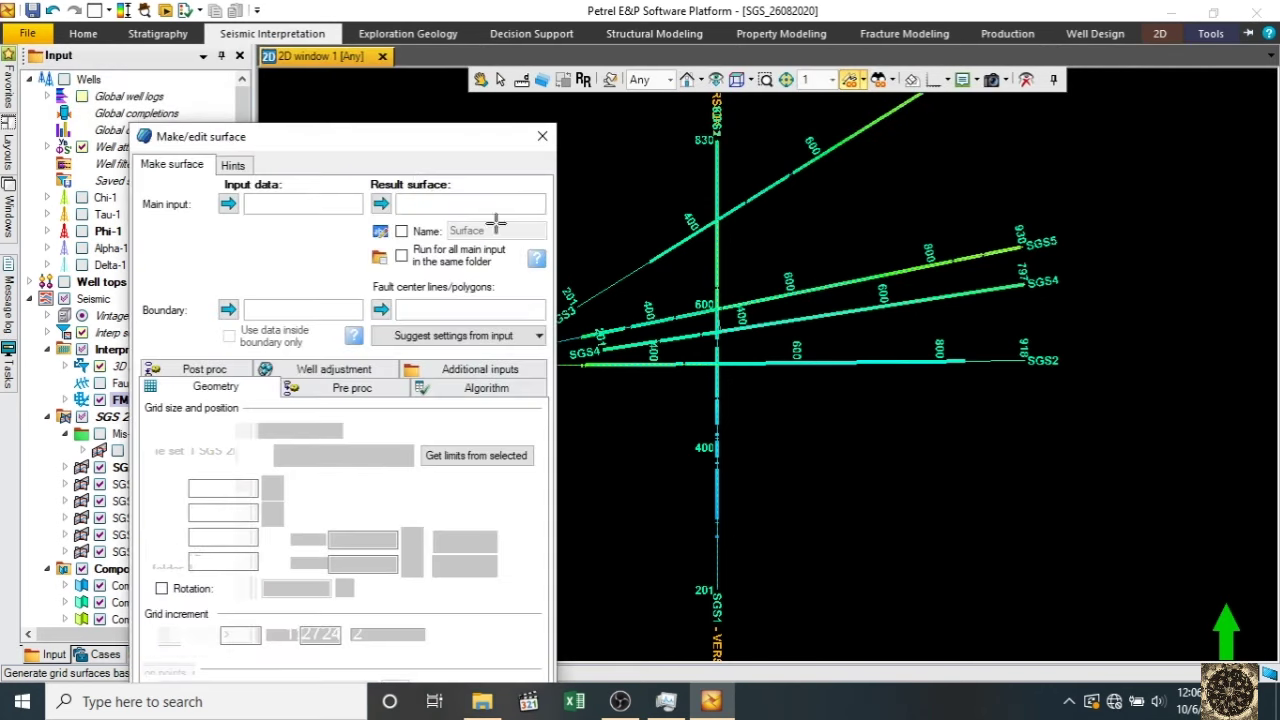
{"action": "left_click_drag", "start_coordinate": [390, 143], "coordinate": [733, 25]}
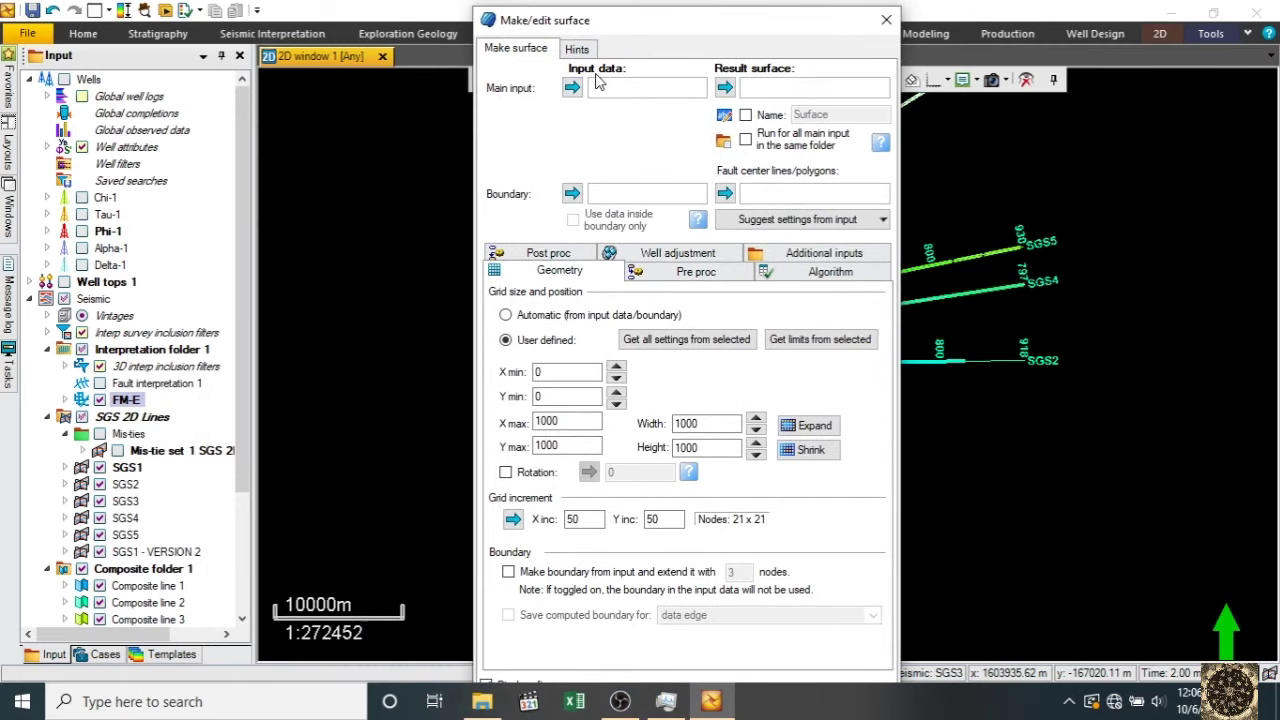
{"action": "left_click", "coordinate": [126, 399]}
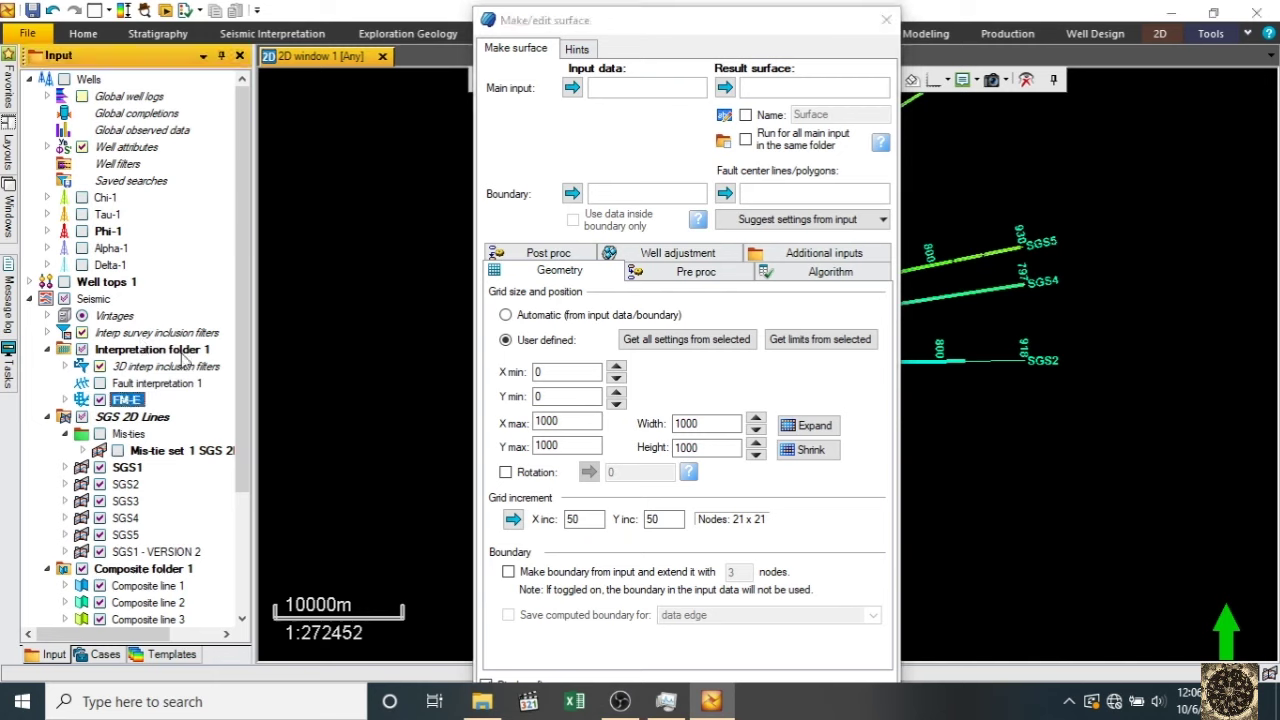
{"action": "left_click", "coordinate": [572, 89]}
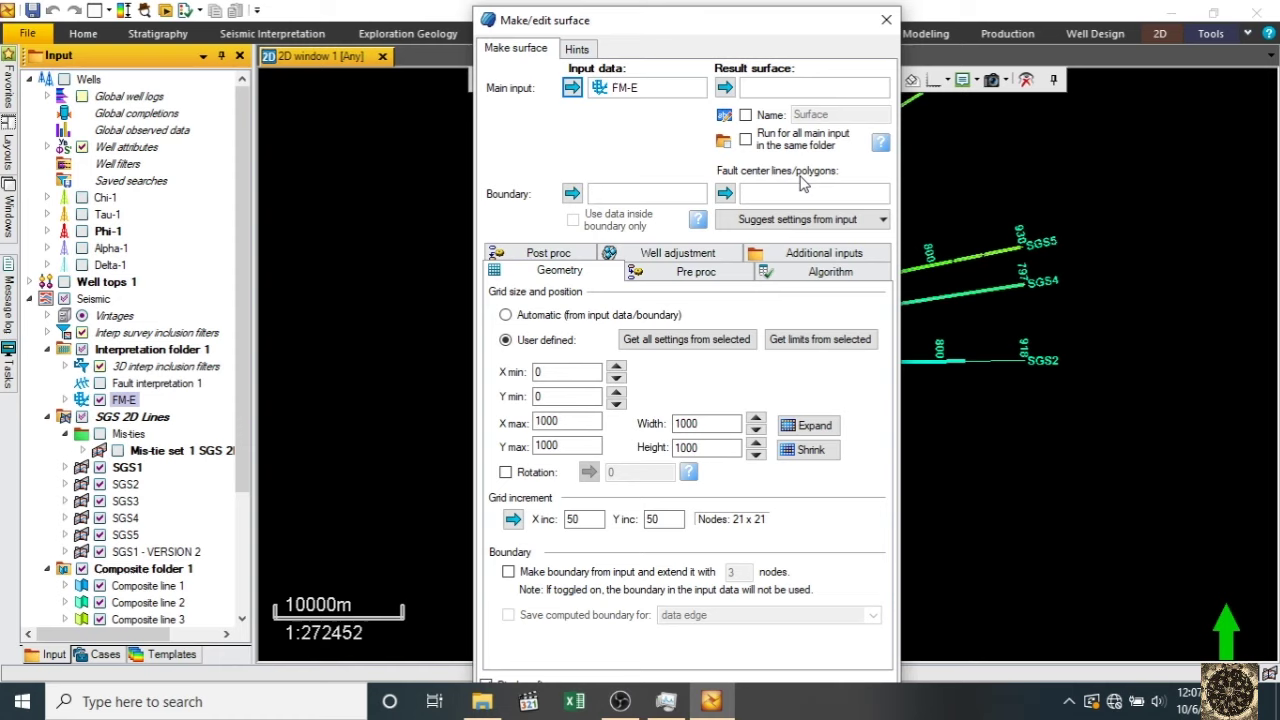
- Try to assign Fault interpretation 1 as the fault center lines/polygons input of the surface
{"action": "left_click", "coordinate": [155, 384]}
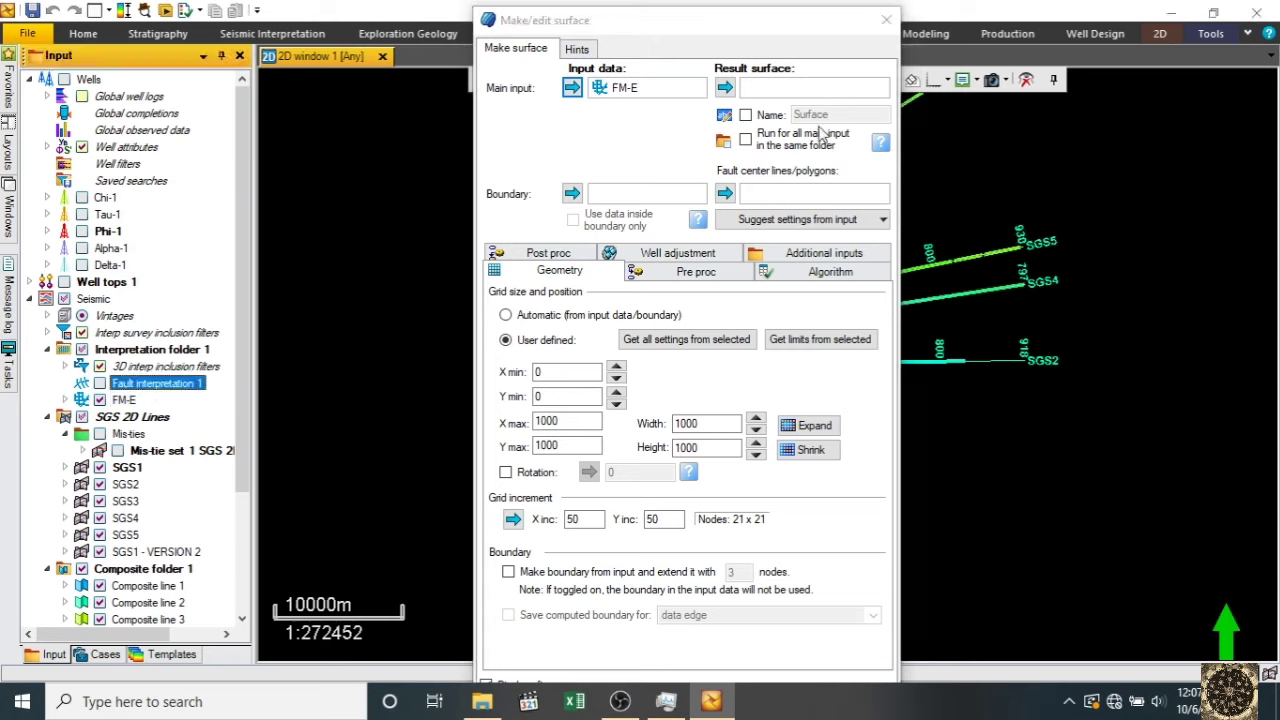
{"action": "left_click", "coordinate": [725, 194]}
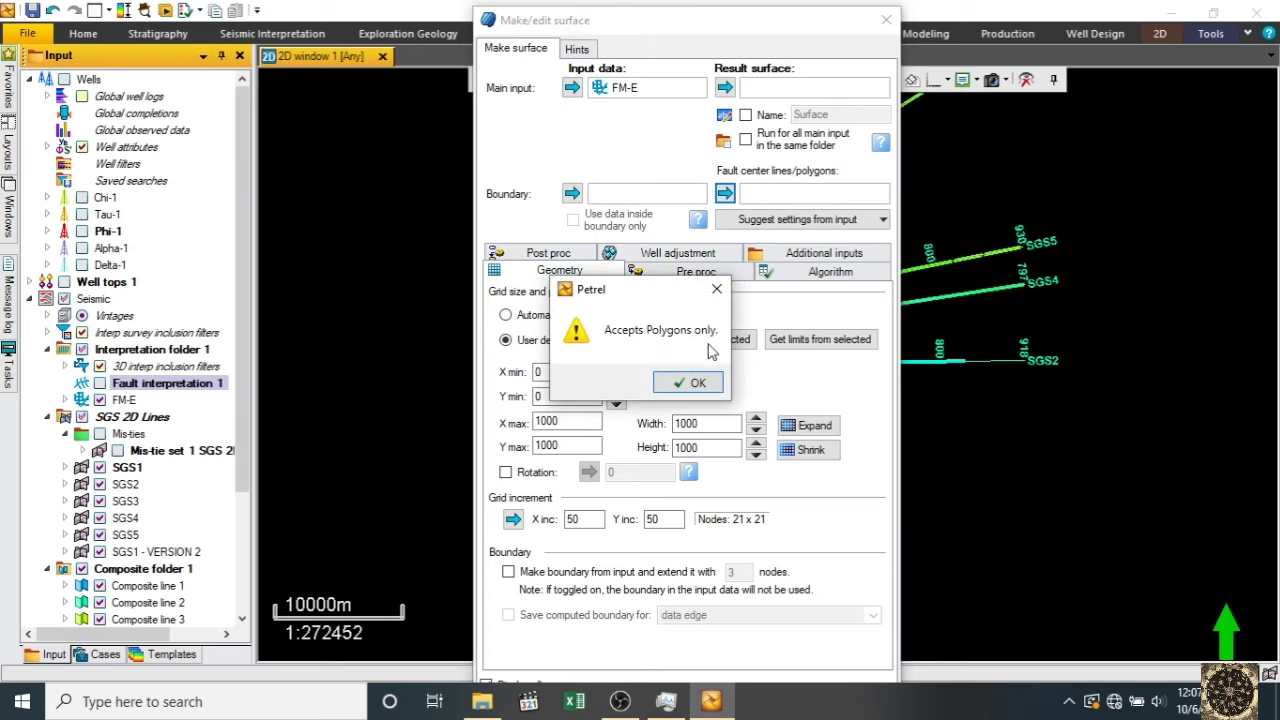
{"action": "left_click", "coordinate": [697, 384]}
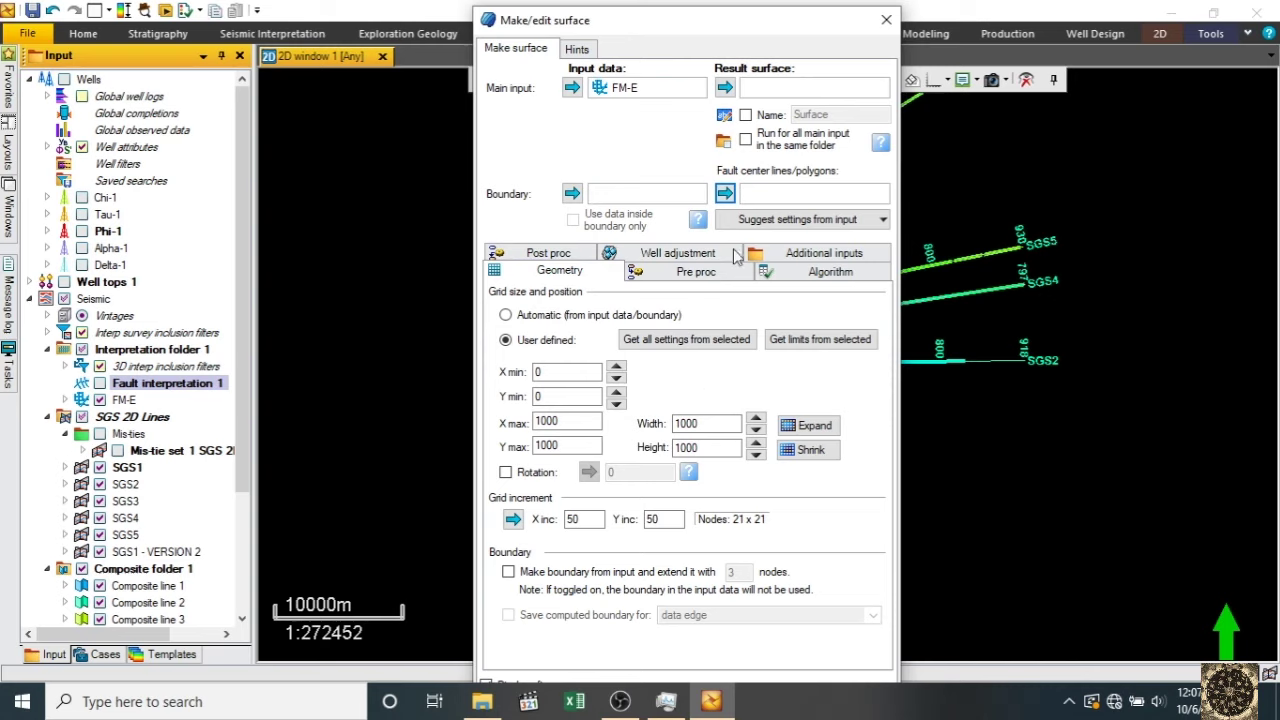
- Apply the suggested surface settings for low-density seismic lines and review the post-processing options
{"action": "left_click", "coordinate": [770, 224]}
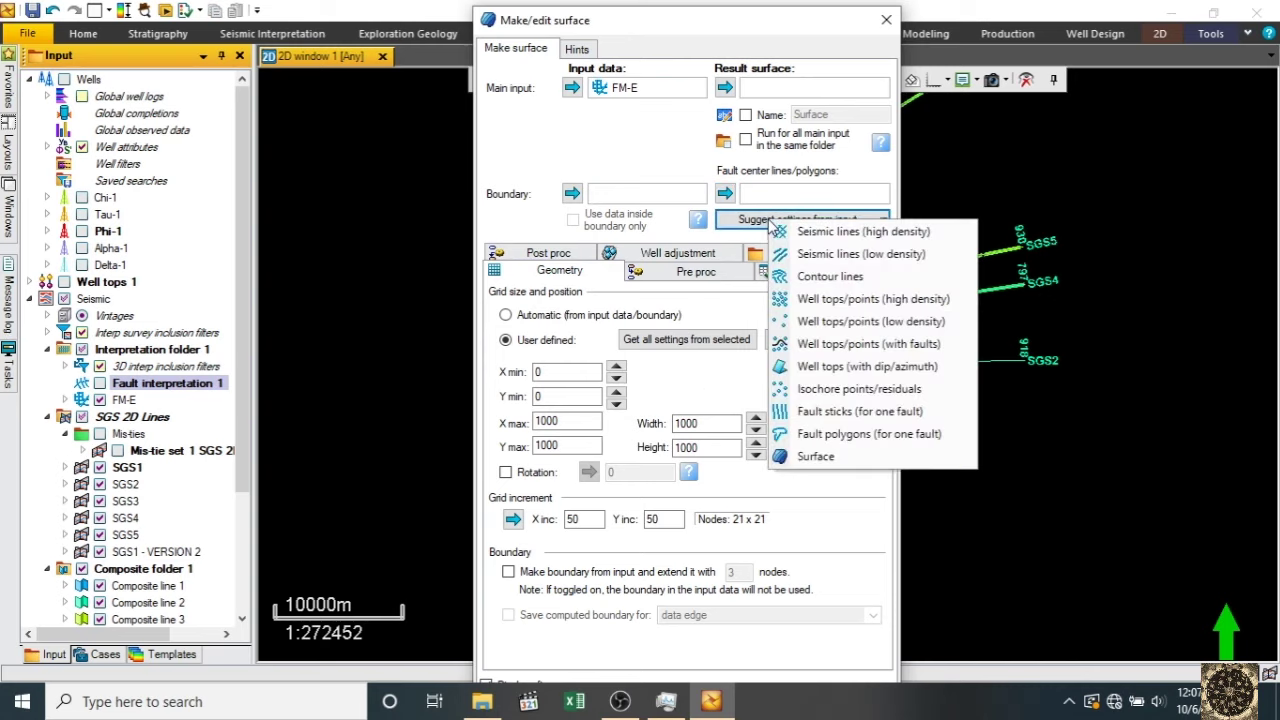
{"action": "left_click", "coordinate": [903, 258]}
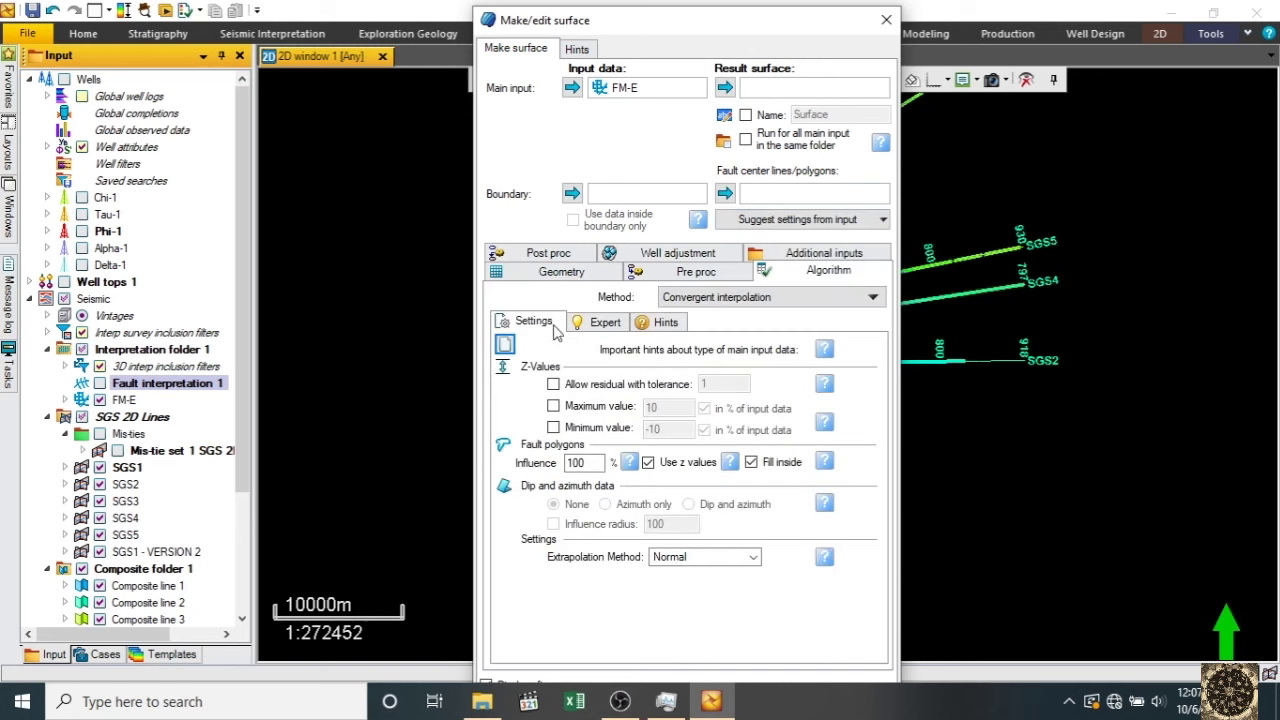
{"action": "left_click", "coordinate": [547, 257]}
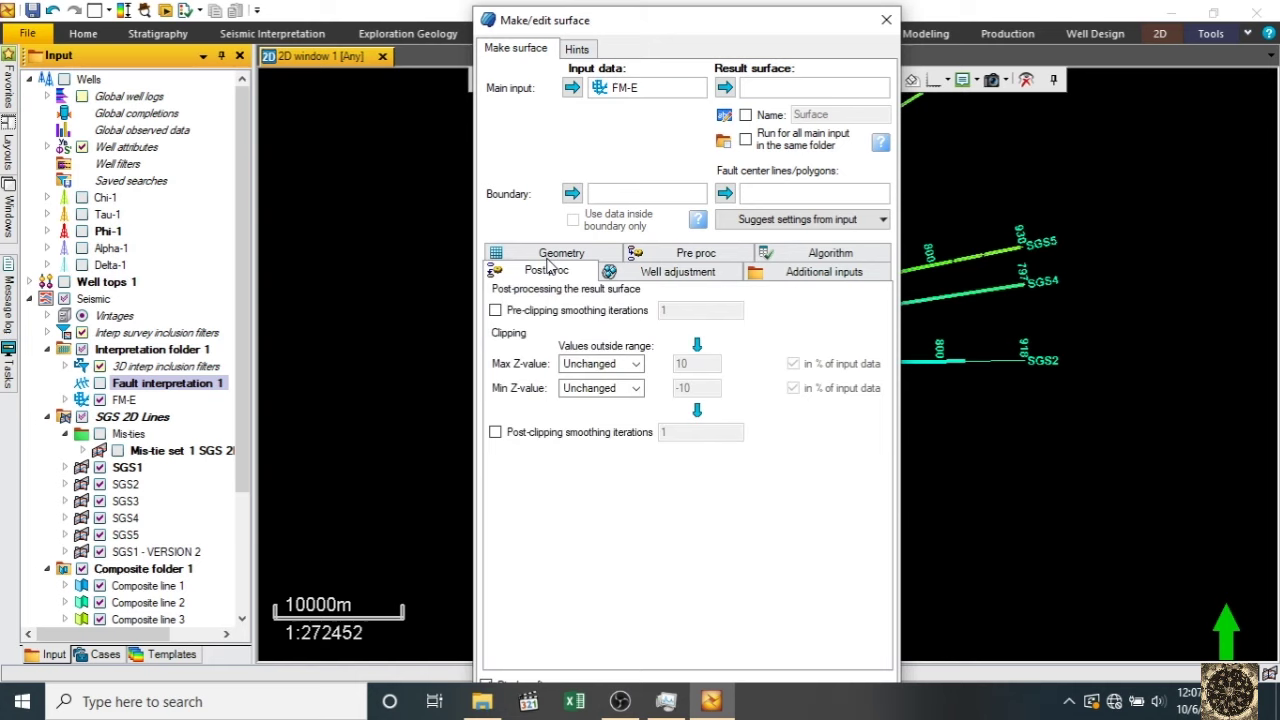
- Set up the surface's well adjustment with the FM-E well tops from Well tops 1 and the TWT auto attribute
{"action": "left_click", "coordinate": [658, 281]}
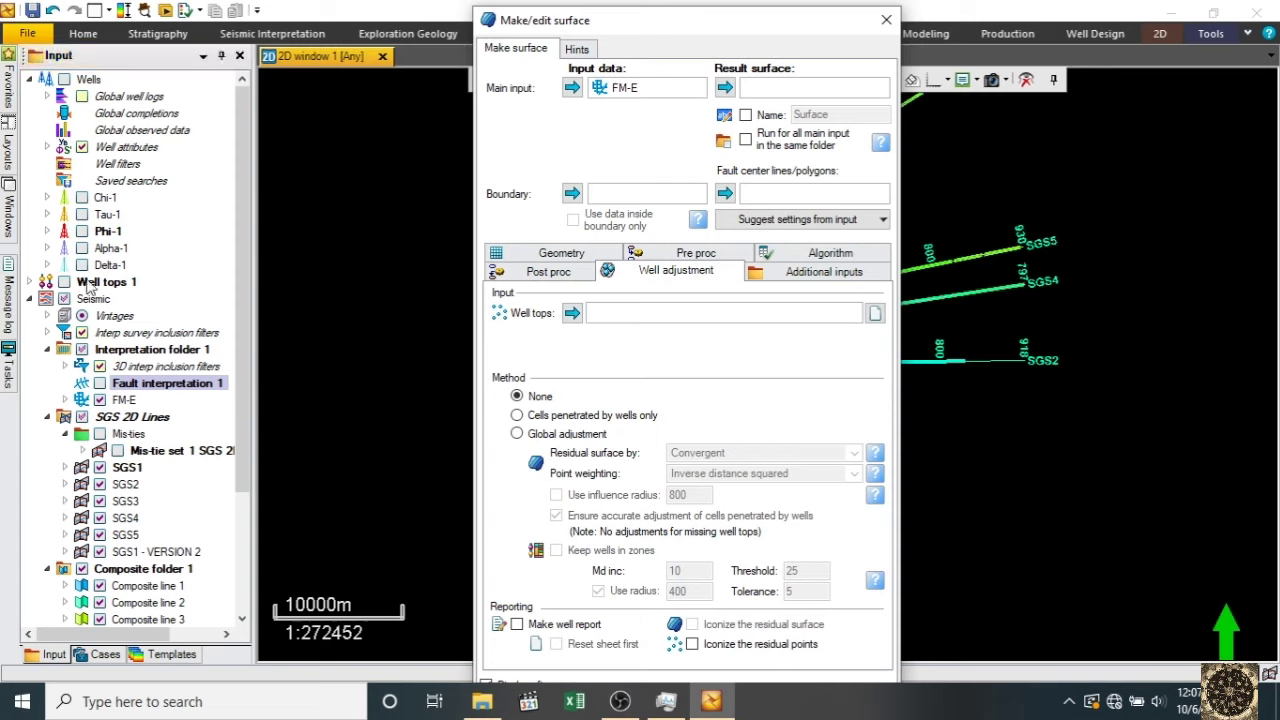
{"action": "left_click", "coordinate": [30, 283]}
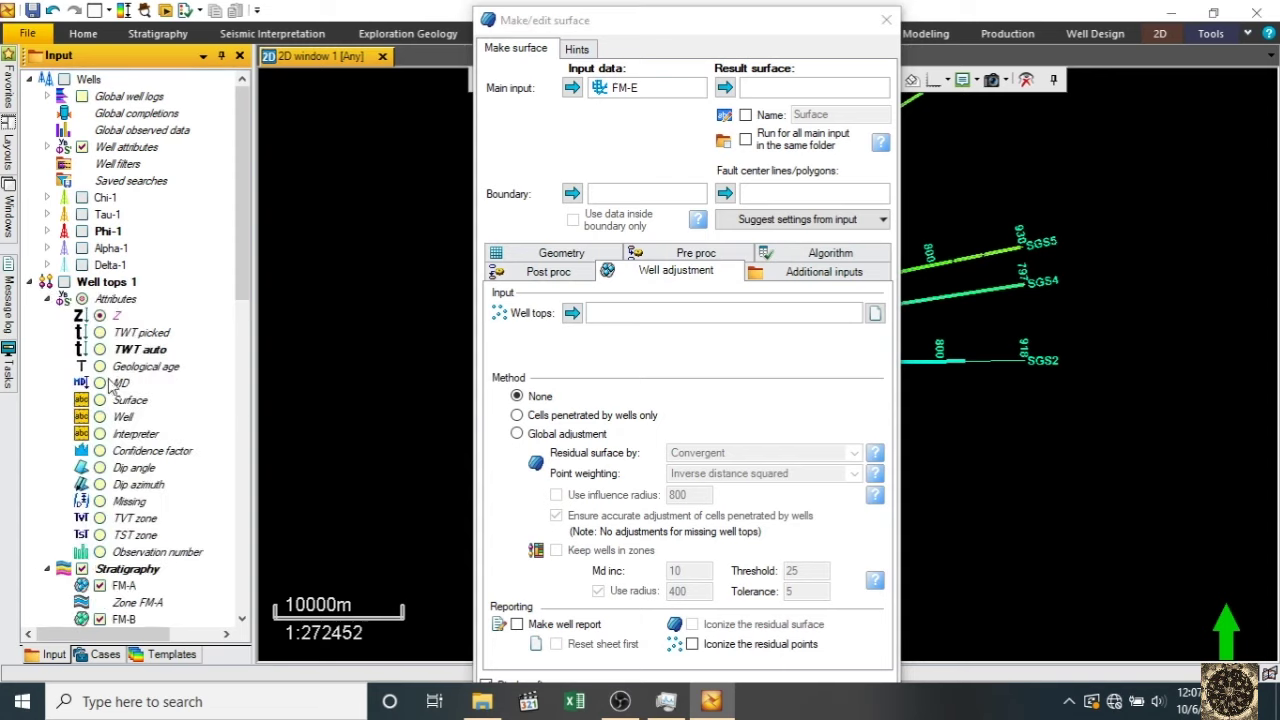
{"action": "scroll", "coordinate": [118, 452], "scroll_direction": "down", "scroll_amount": 3}
{"action": "scroll", "coordinate": [118, 452], "scroll_direction": "down", "scroll_amount": 2}
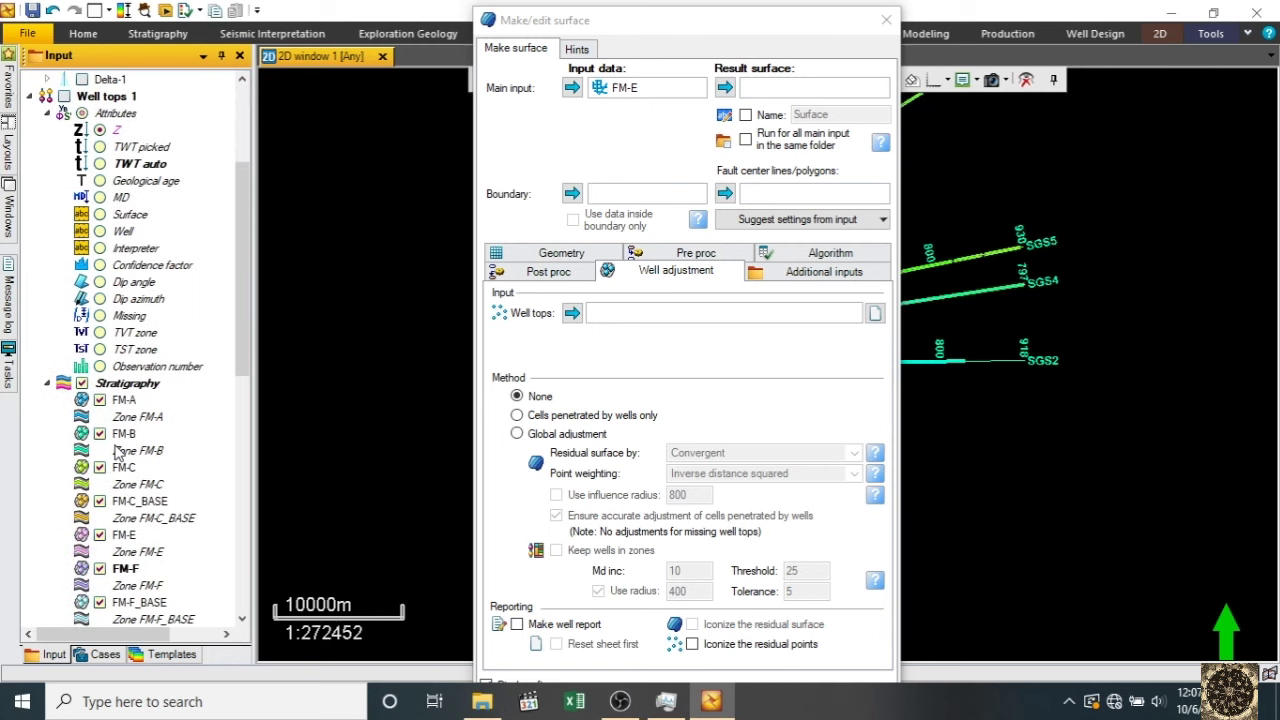
{"action": "left_click", "coordinate": [126, 501]}
{"action": "left_click", "coordinate": [126, 467]}
{"action": "left_click", "coordinate": [571, 314]}
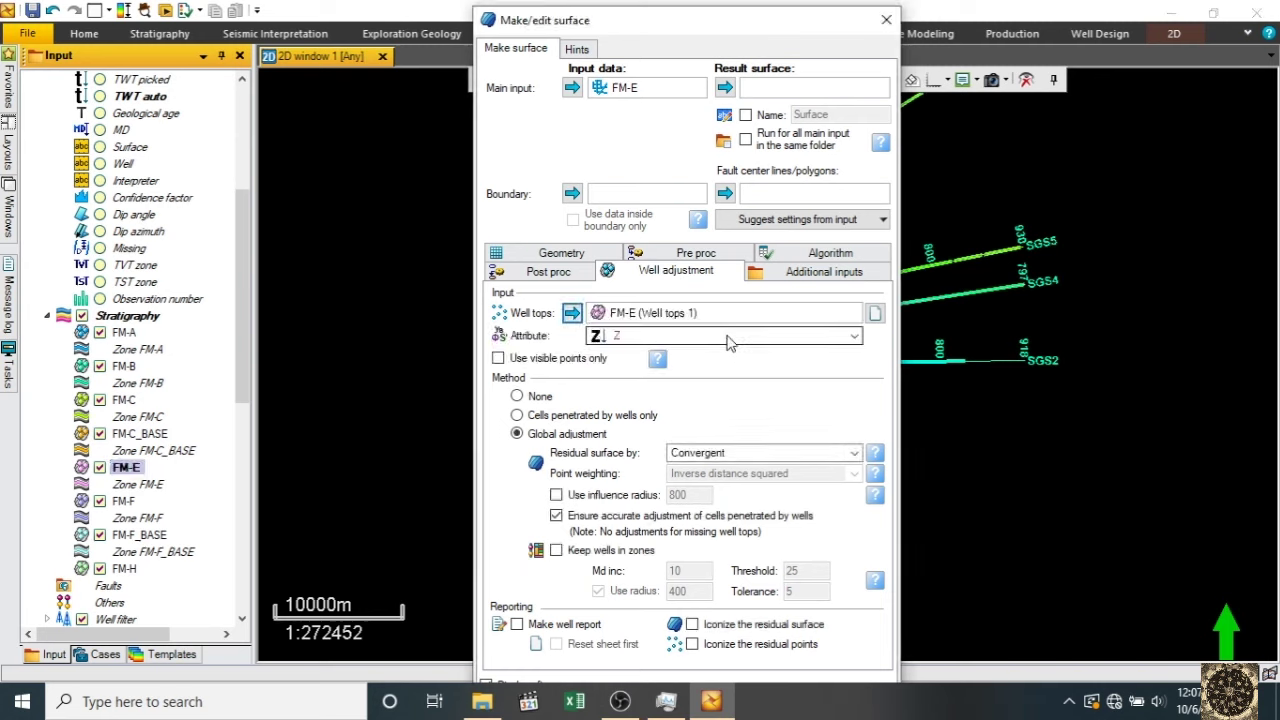
{"action": "left_click", "coordinate": [727, 337]}
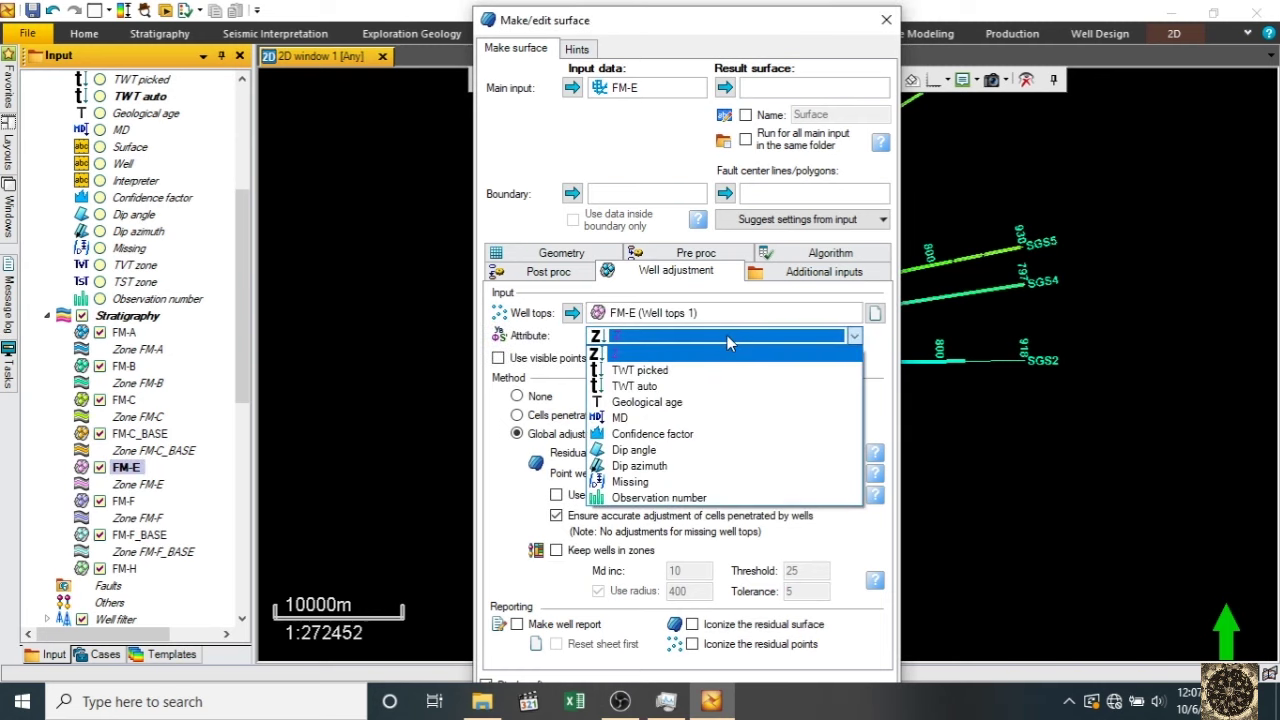
{"action": "left_click", "coordinate": [683, 388]}
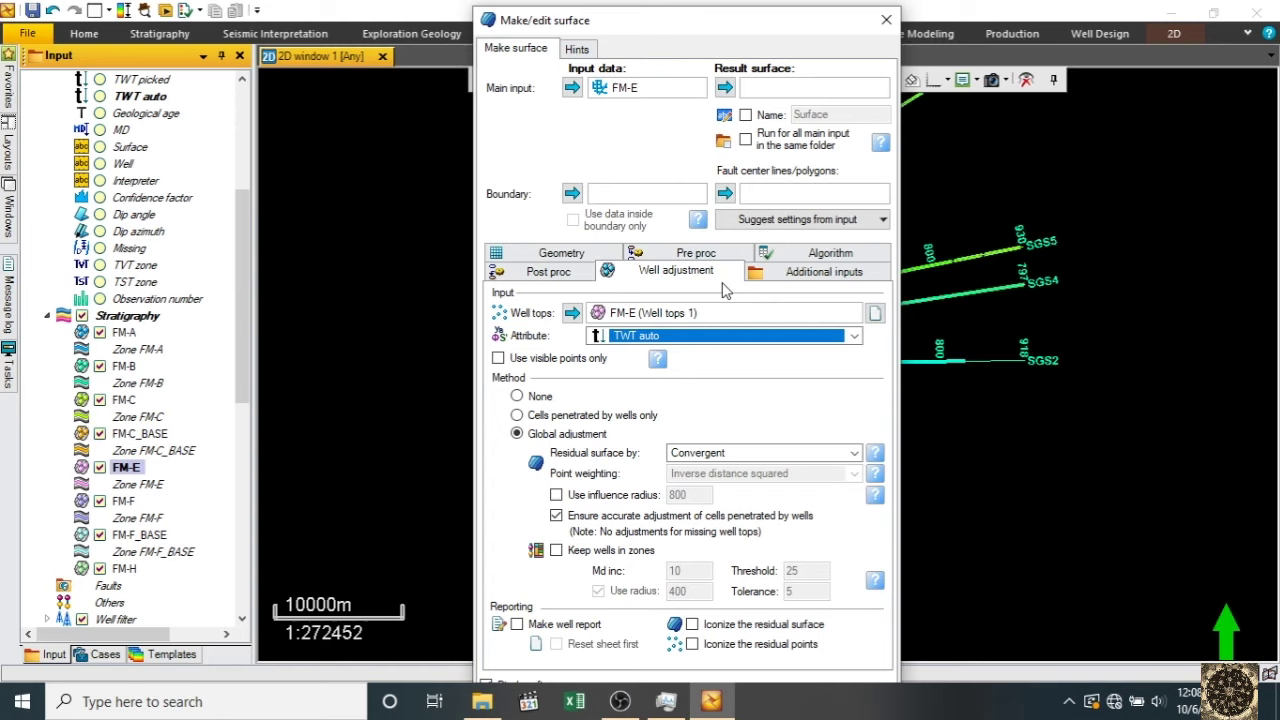
- Review the gridding methods and select Convergent interpolation as the surface algorithm
{"action": "left_click", "coordinate": [781, 276]}
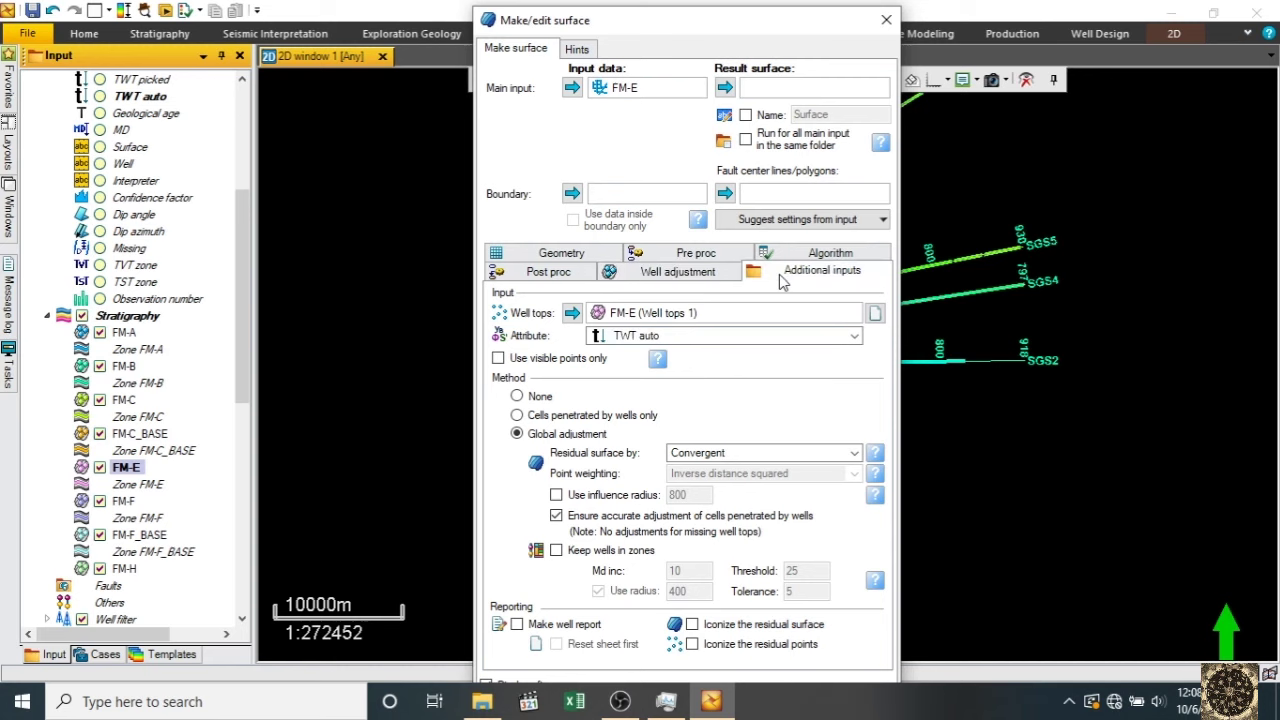
{"action": "left_click", "coordinate": [829, 255]}
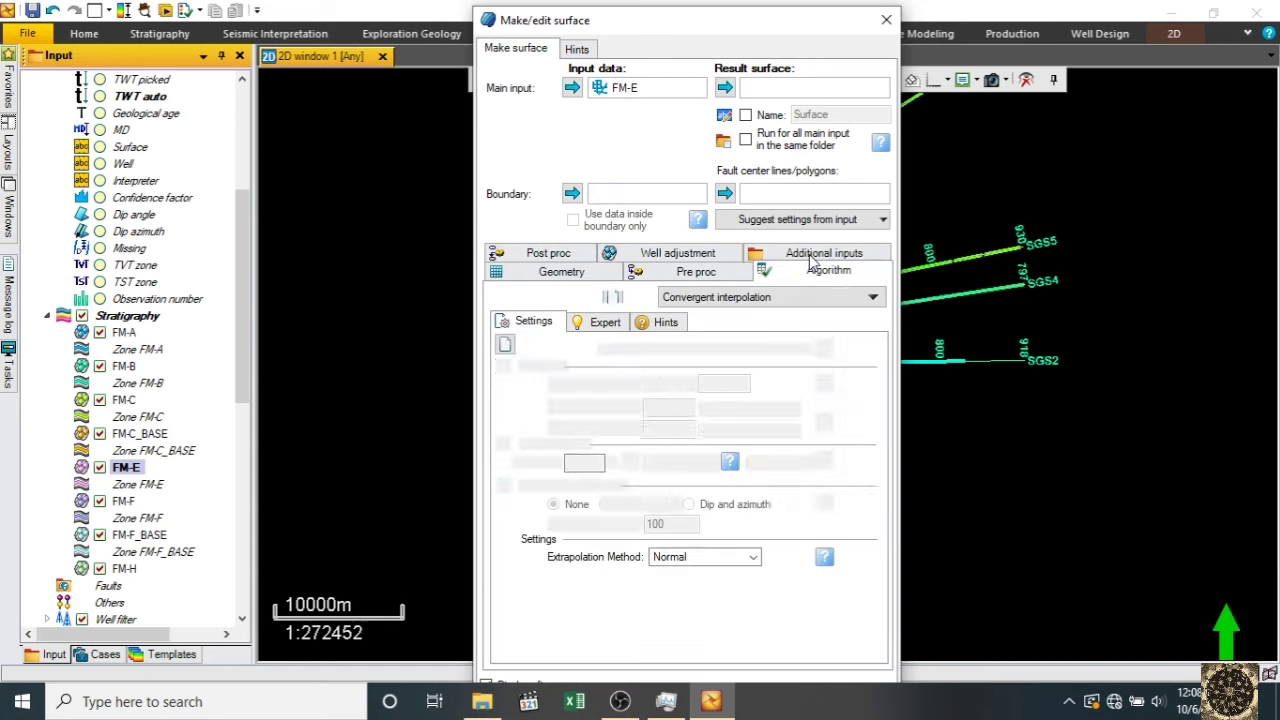
{"action": "left_click", "coordinate": [741, 297]}
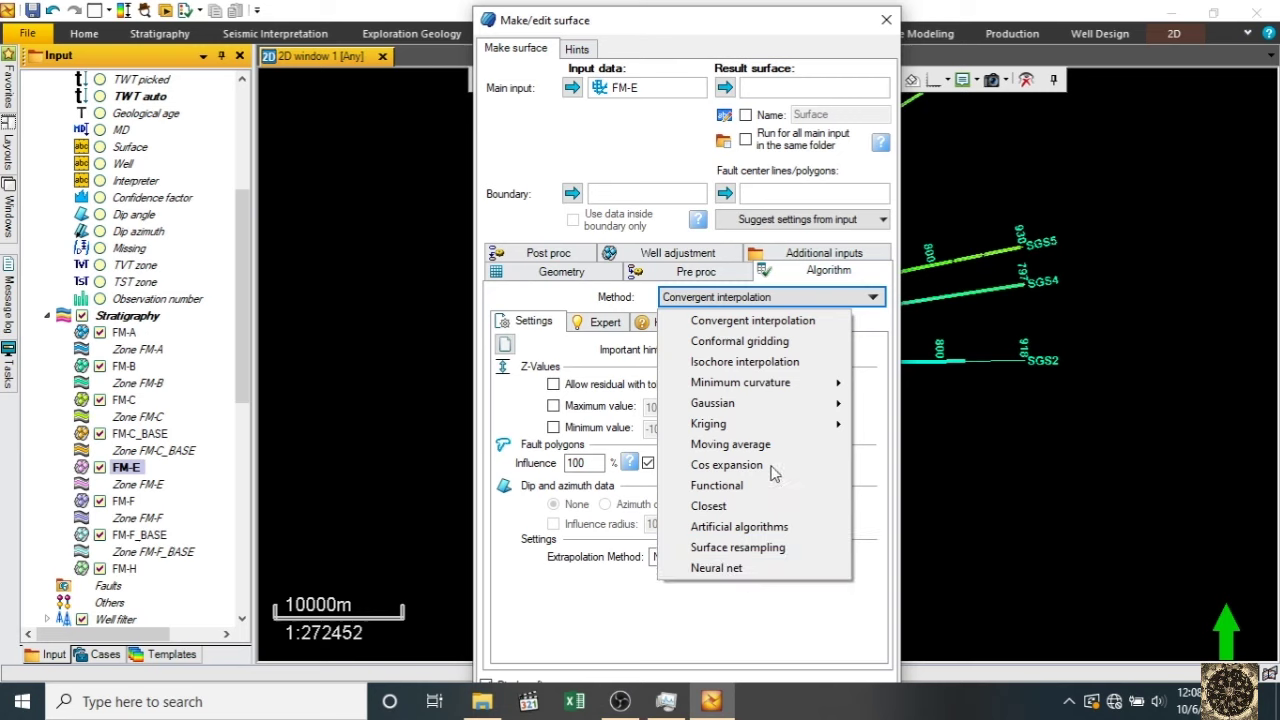
{"action": "left_click", "coordinate": [775, 324]}
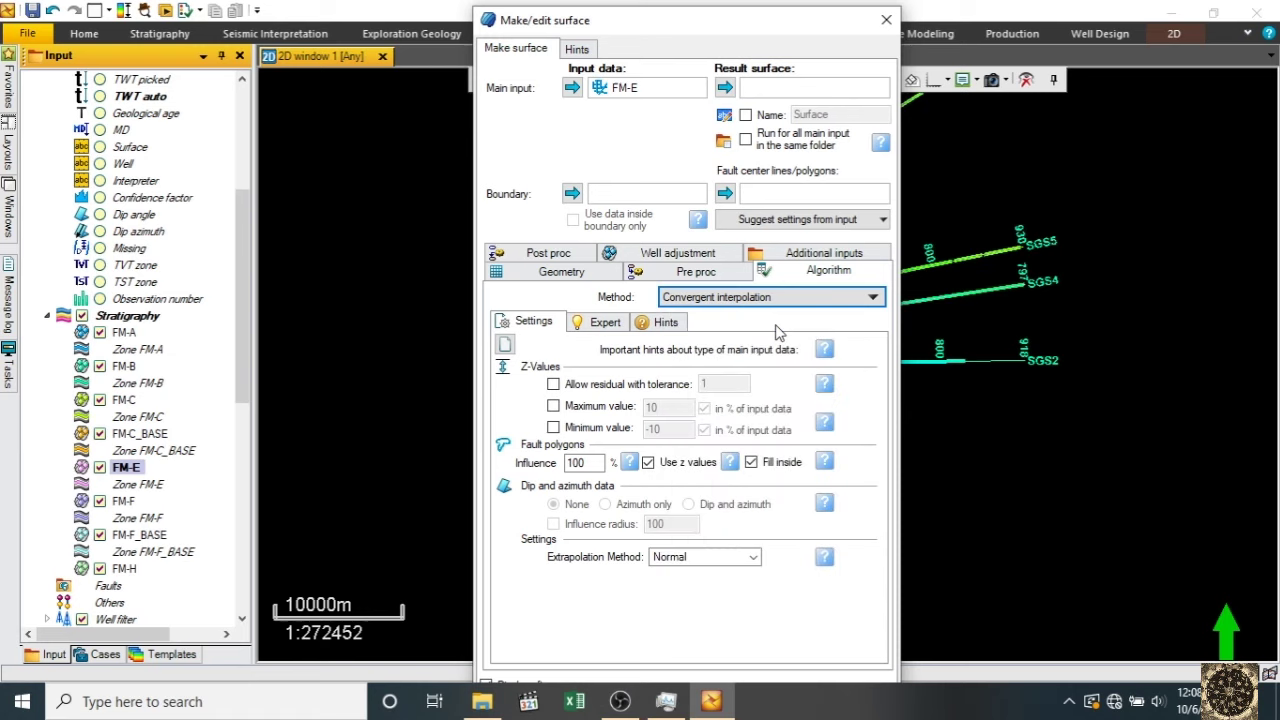
- Set the grid size and position to automatic from input data, then generate the FM-E surface and close the process
{"action": "left_click", "coordinate": [539, 274]}
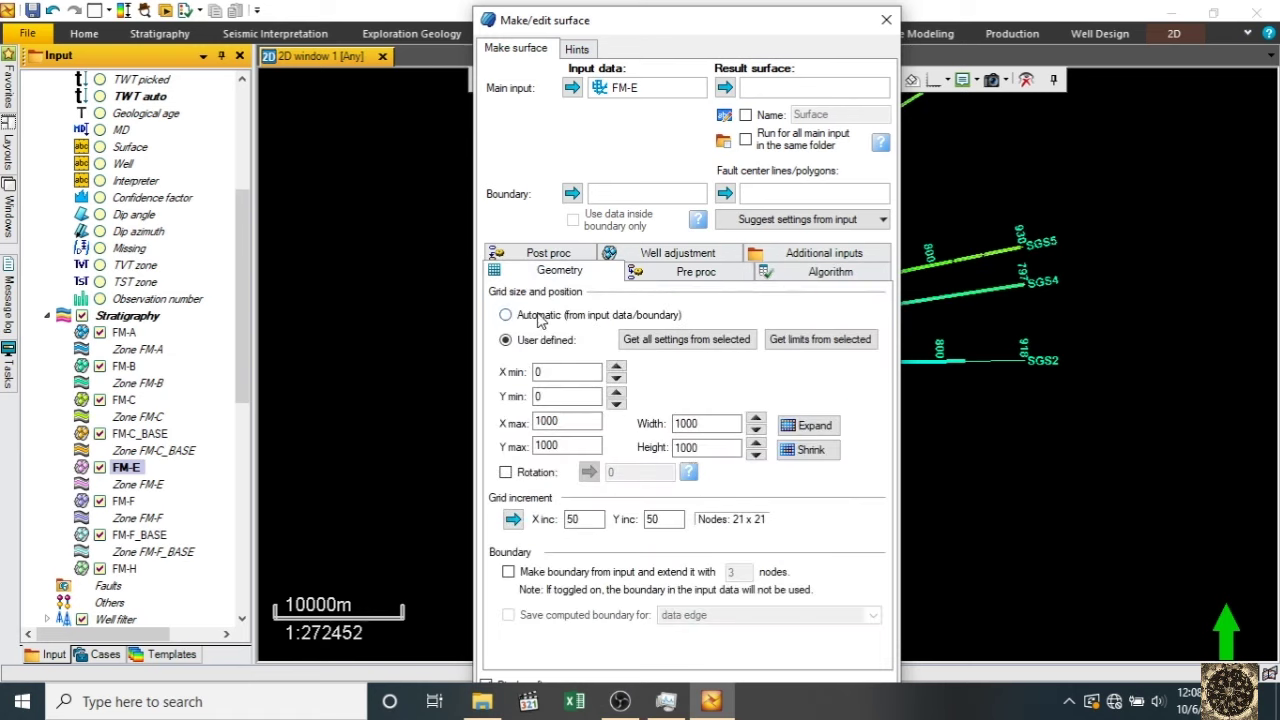
{"action": "left_click", "coordinate": [540, 317]}
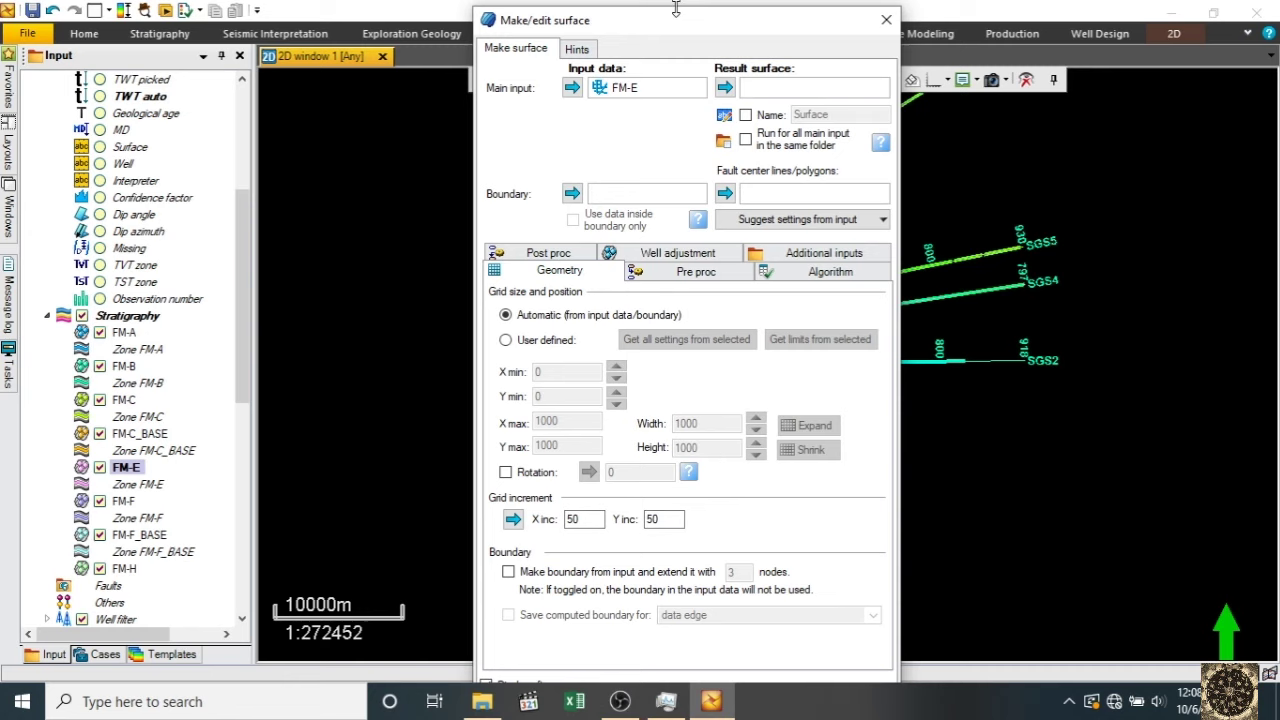
{"action": "left_click_drag", "start_coordinate": [683, 12], "coordinate": [686, 43]}
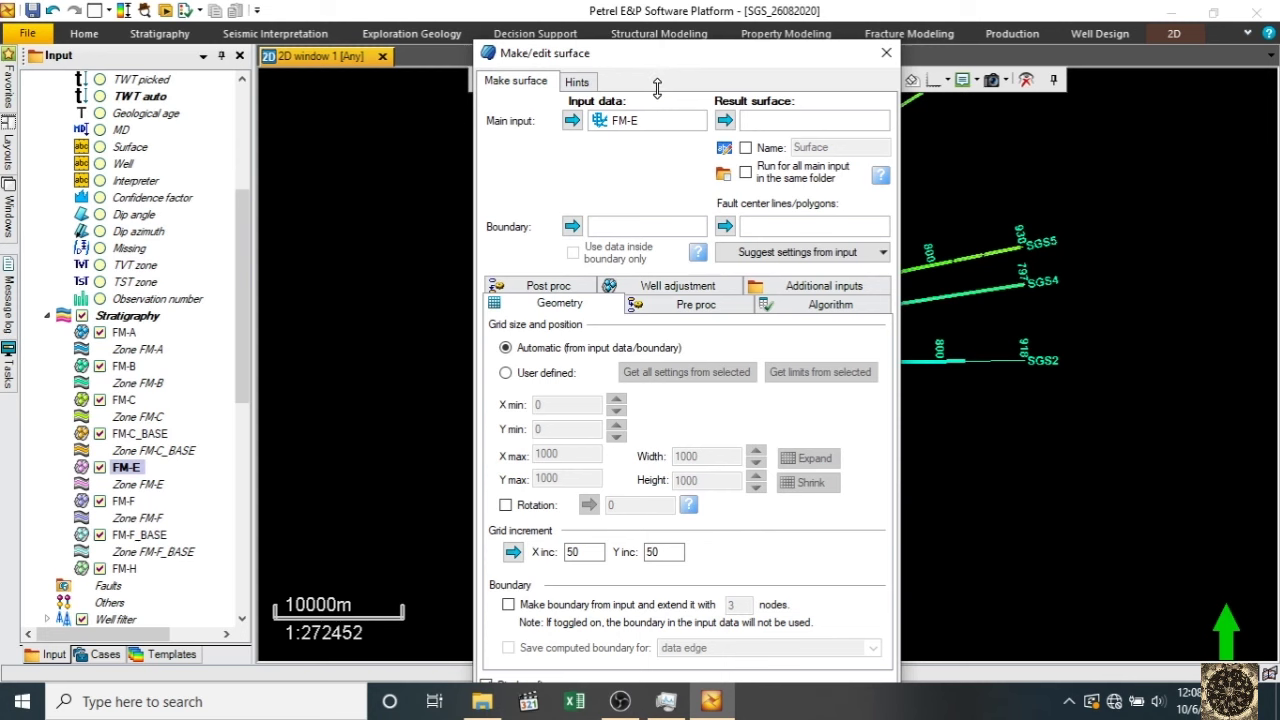
{"action": "left_click_drag", "start_coordinate": [657, 88], "coordinate": [647, 27]}
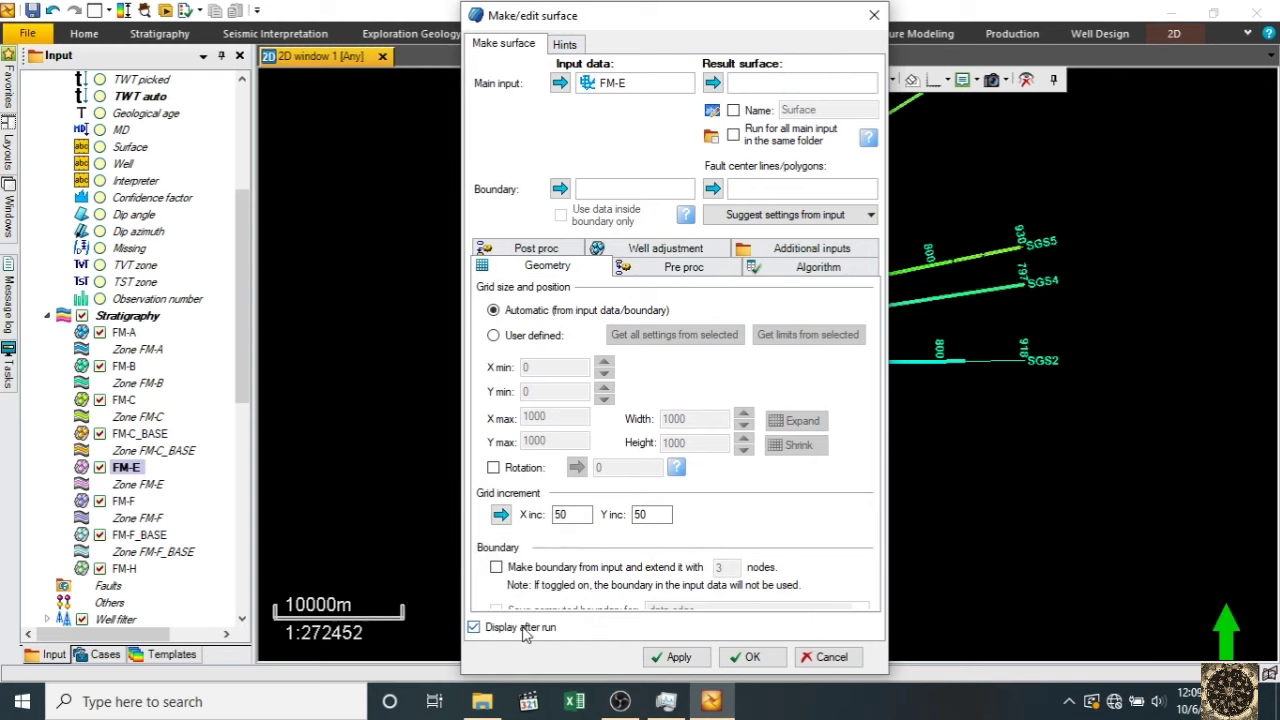
{"action": "left_click", "coordinate": [679, 660]}
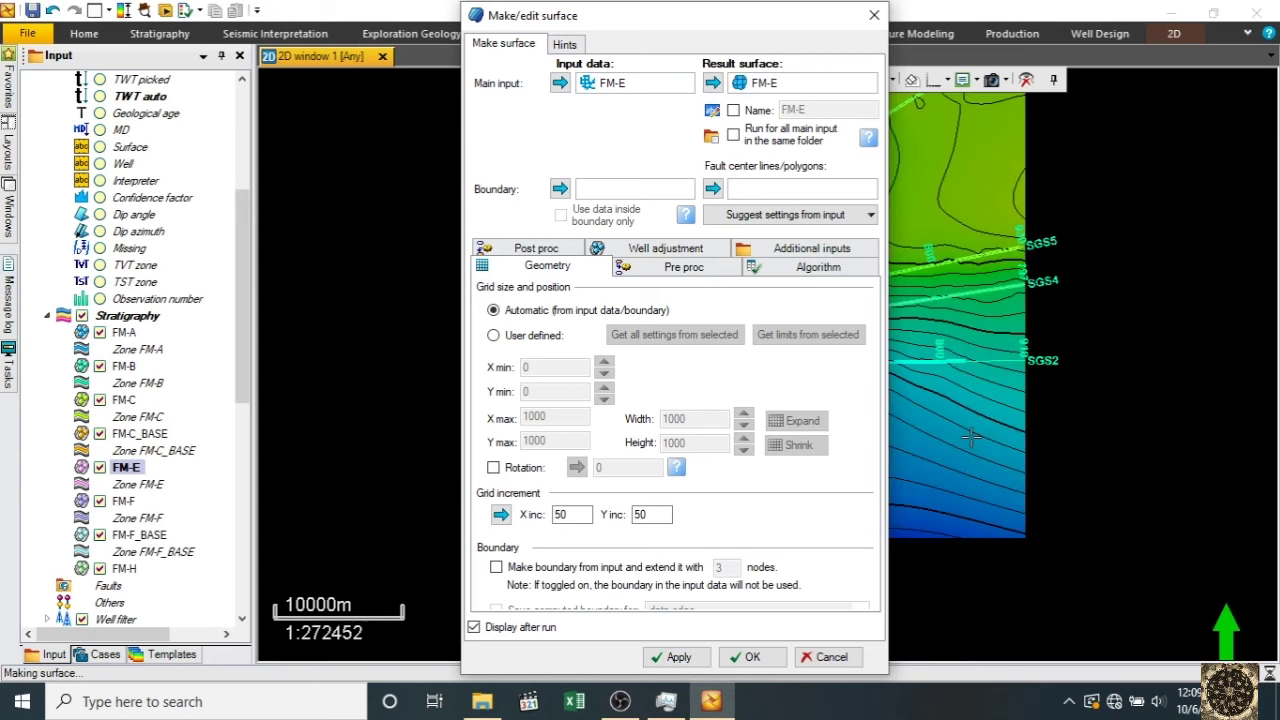
{"action": "left_click", "coordinate": [760, 660]}
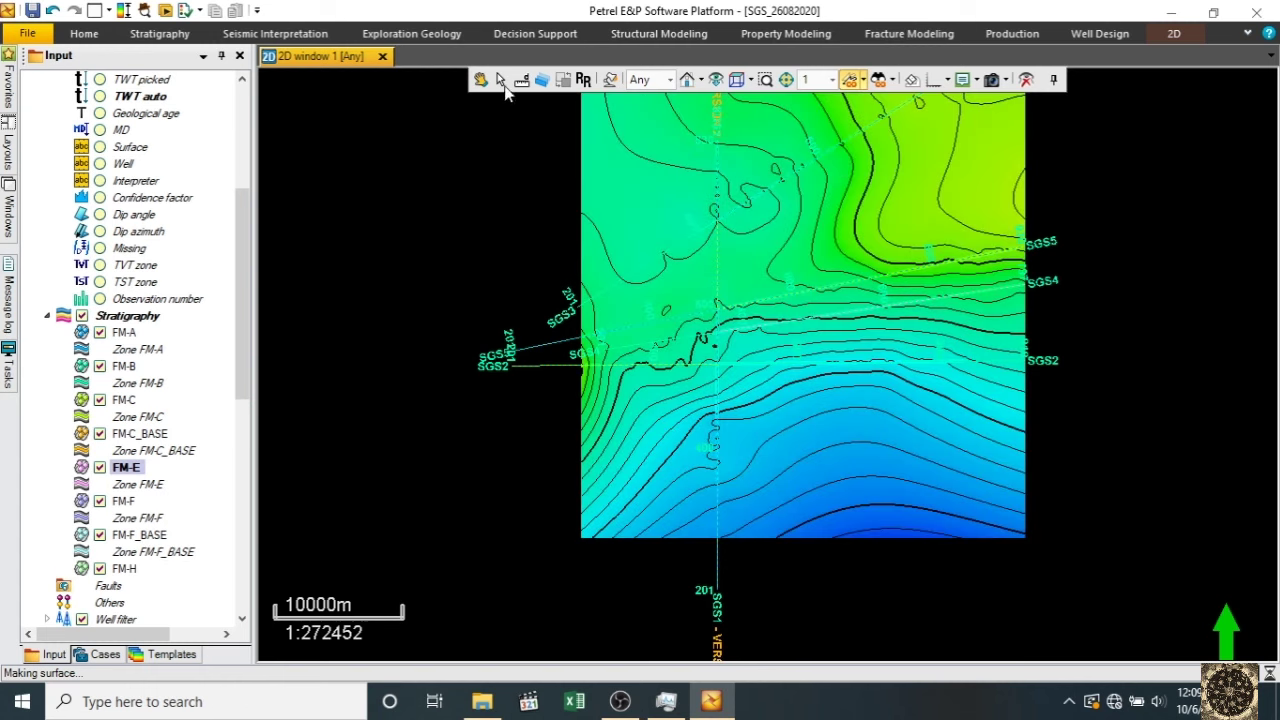
{"action": "left_click", "coordinate": [503, 85]}
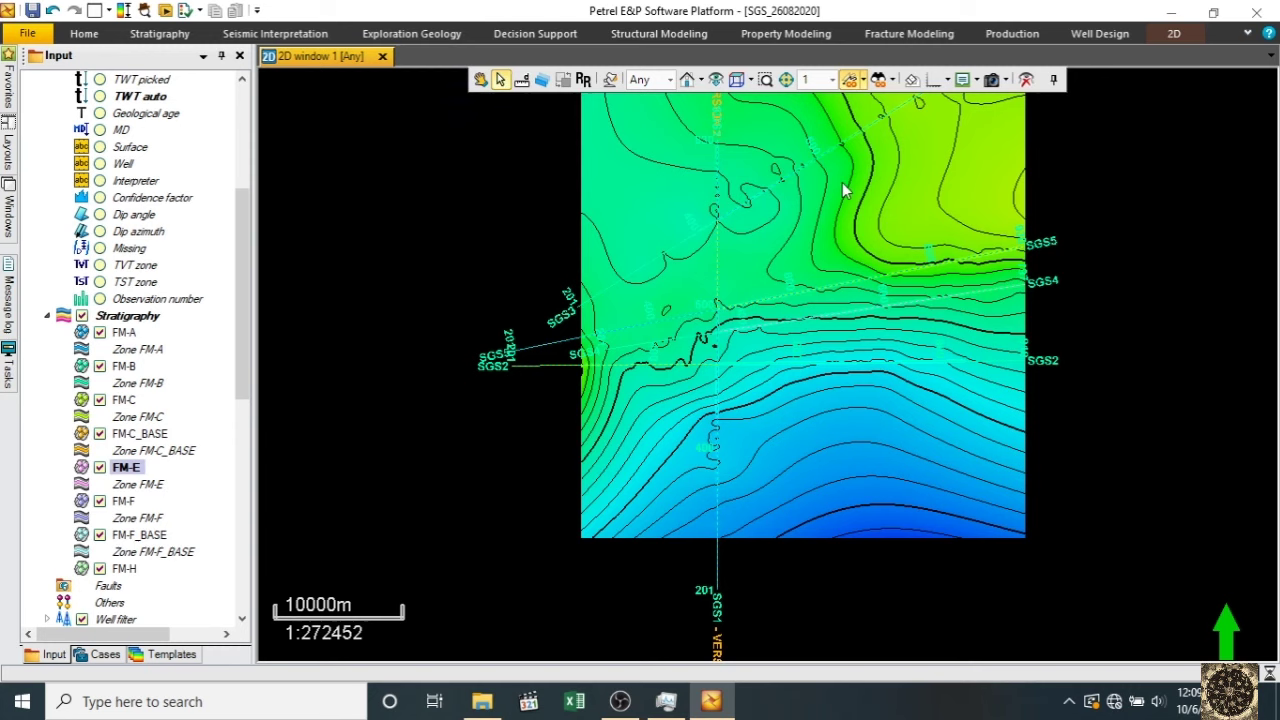
{"action": "left_click", "coordinate": [479, 82]}
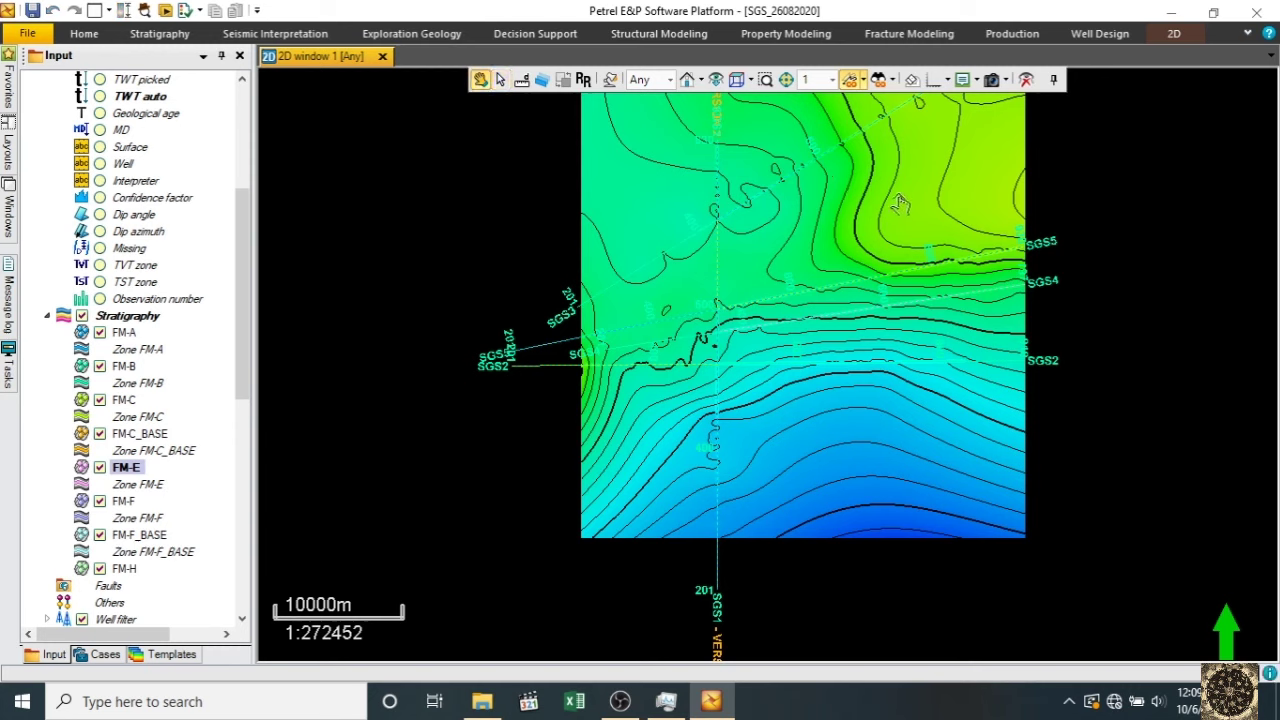
{"action": "scroll", "coordinate": [902, 200], "scroll_direction": "down", "scroll_amount": 3}
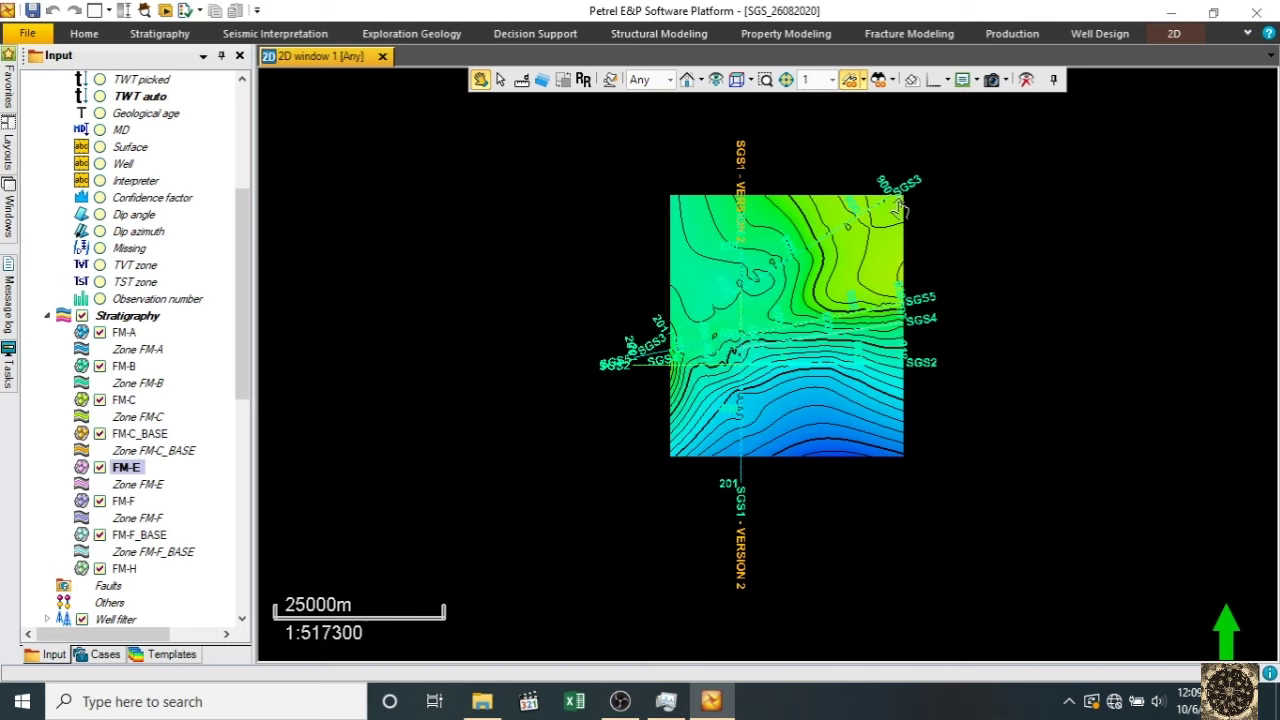
{"action": "scroll", "coordinate": [899, 219], "scroll_direction": "up", "scroll_amount": 5}
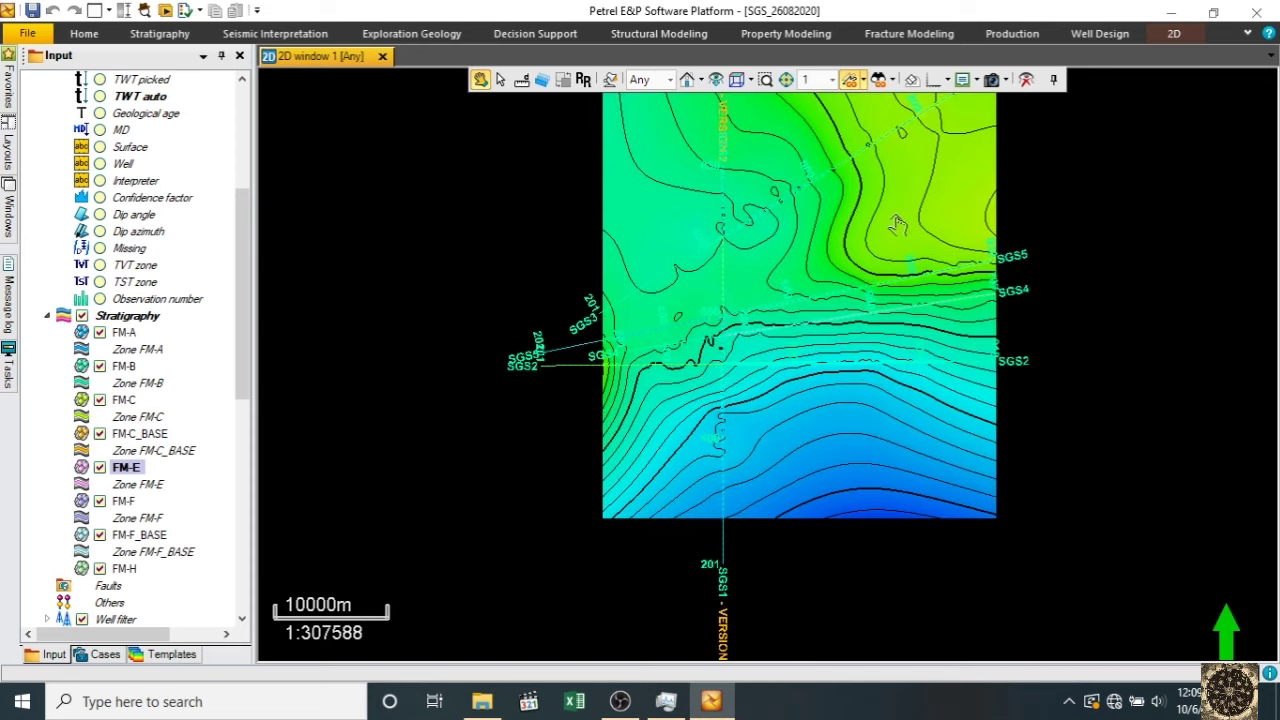
{"action": "scroll", "coordinate": [899, 215], "scroll_direction": "down", "scroll_amount": 1}
{"action": "scroll", "coordinate": [899, 215], "scroll_direction": "down", "scroll_amount": 3}
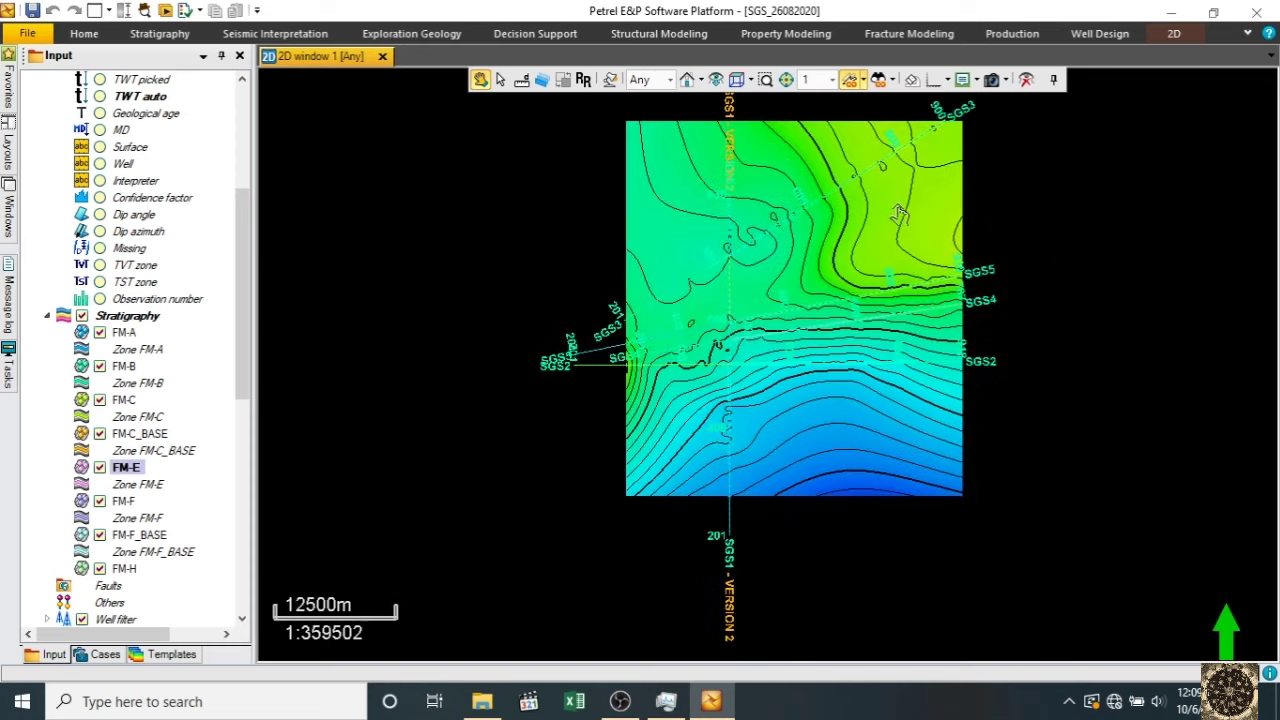
- Give the new FM-E surface a local color table auto-scaled to its data and apply it
{"action": "left_click_drag", "start_coordinate": [250, 277], "coordinate": [236, 516]}
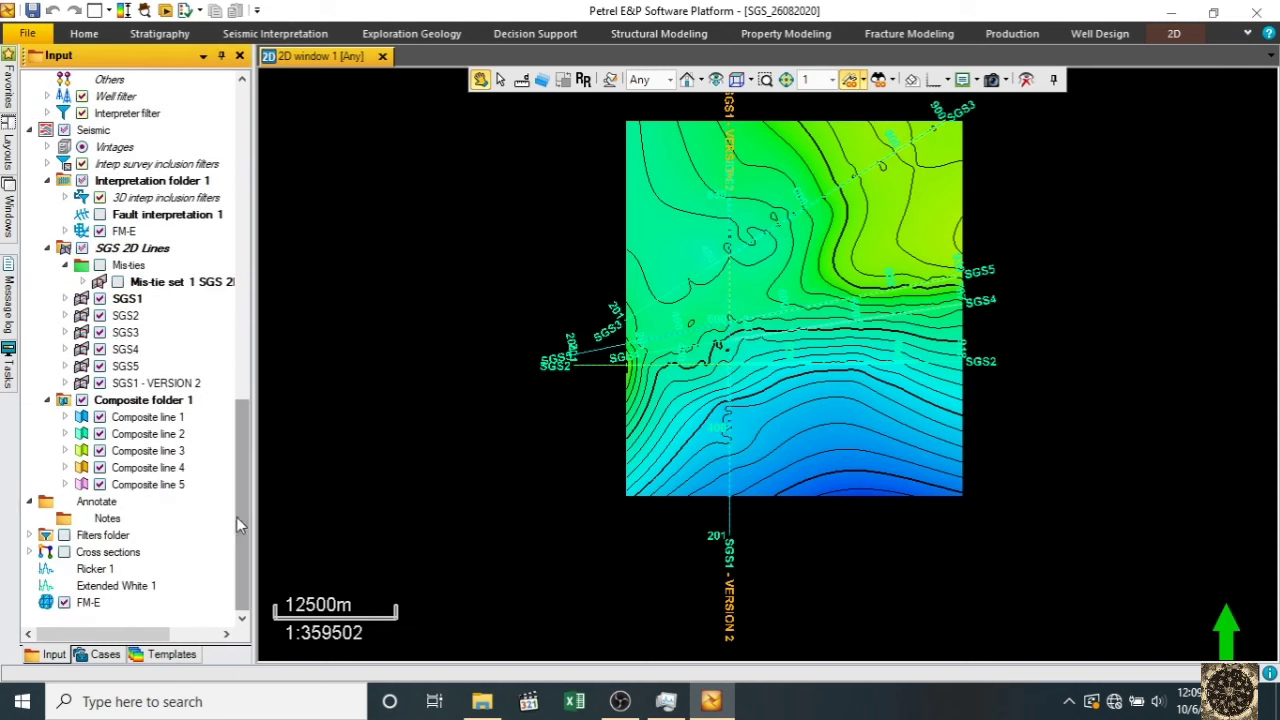
{"action": "left_click", "coordinate": [90, 603]}
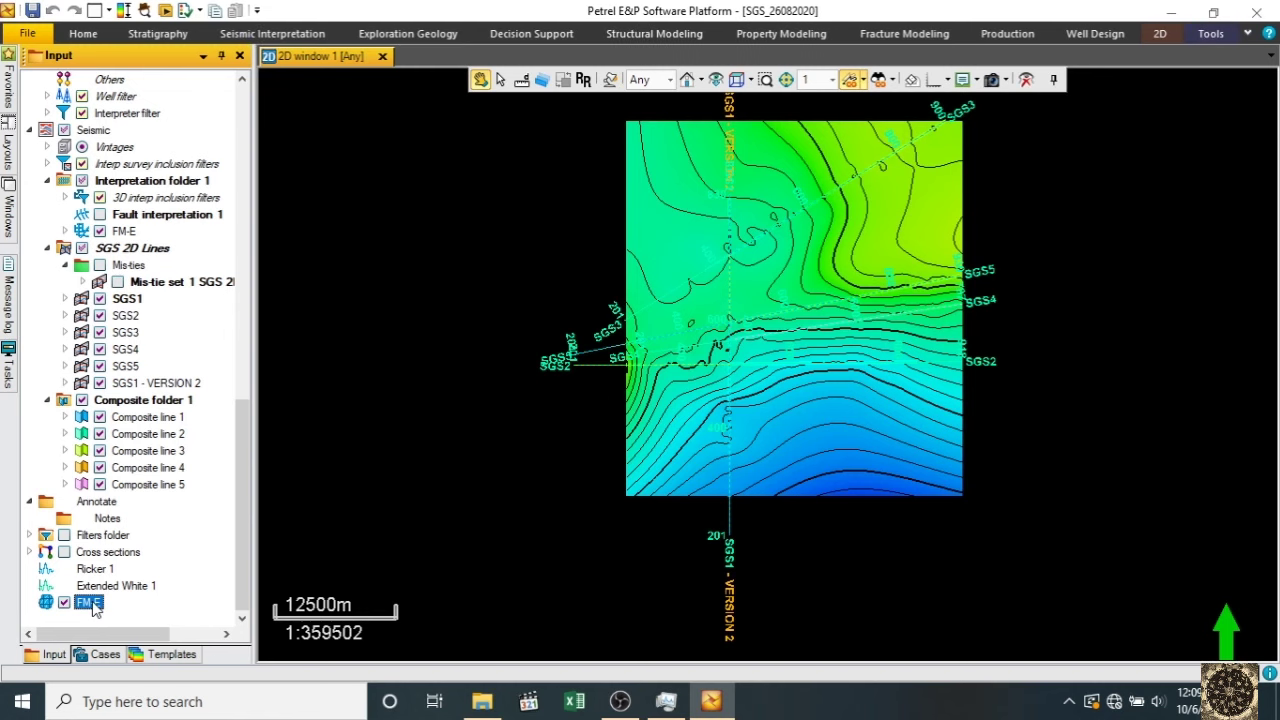
{"action": "right_click", "coordinate": [92, 605]}
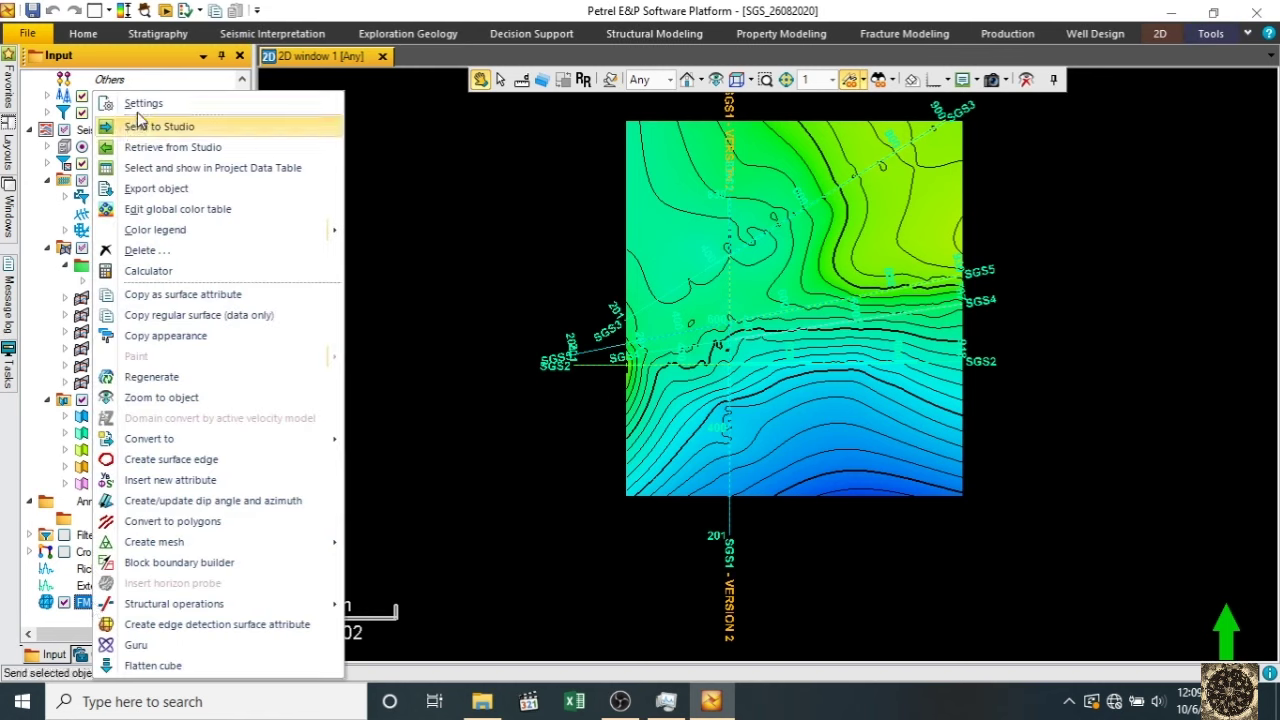
{"action": "left_click", "coordinate": [140, 110]}
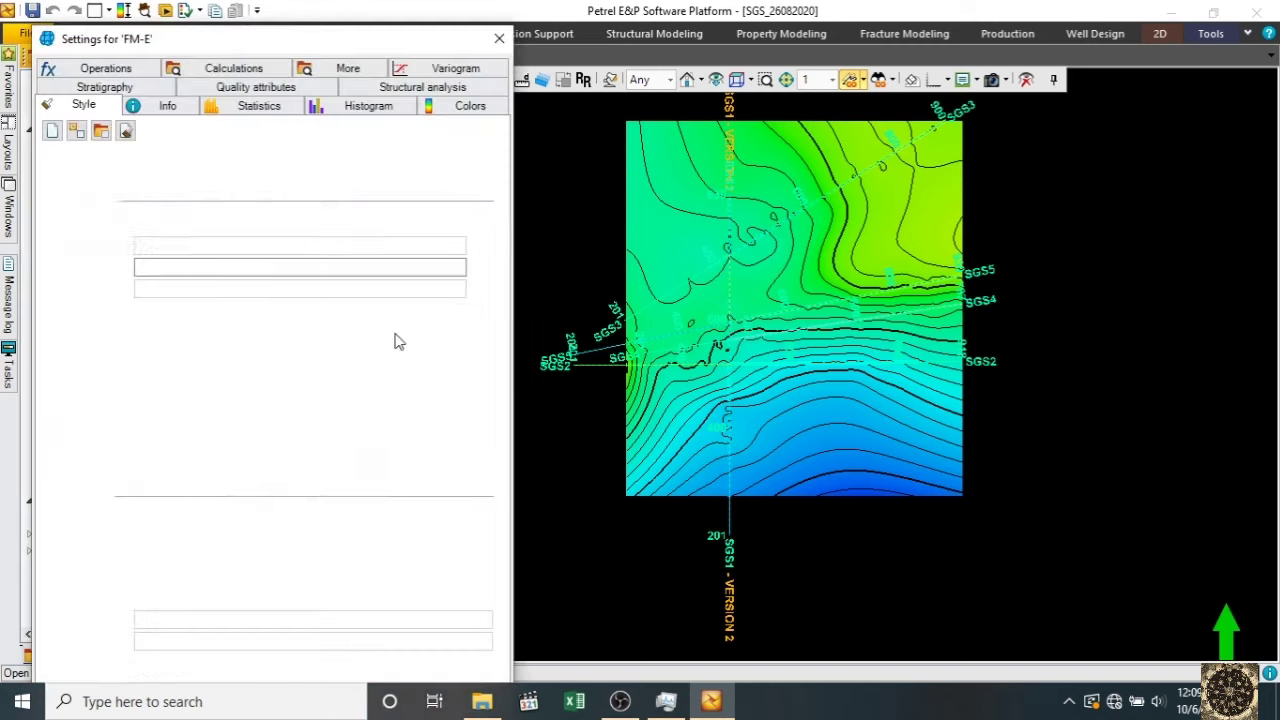
{"action": "left_click", "coordinate": [442, 110]}
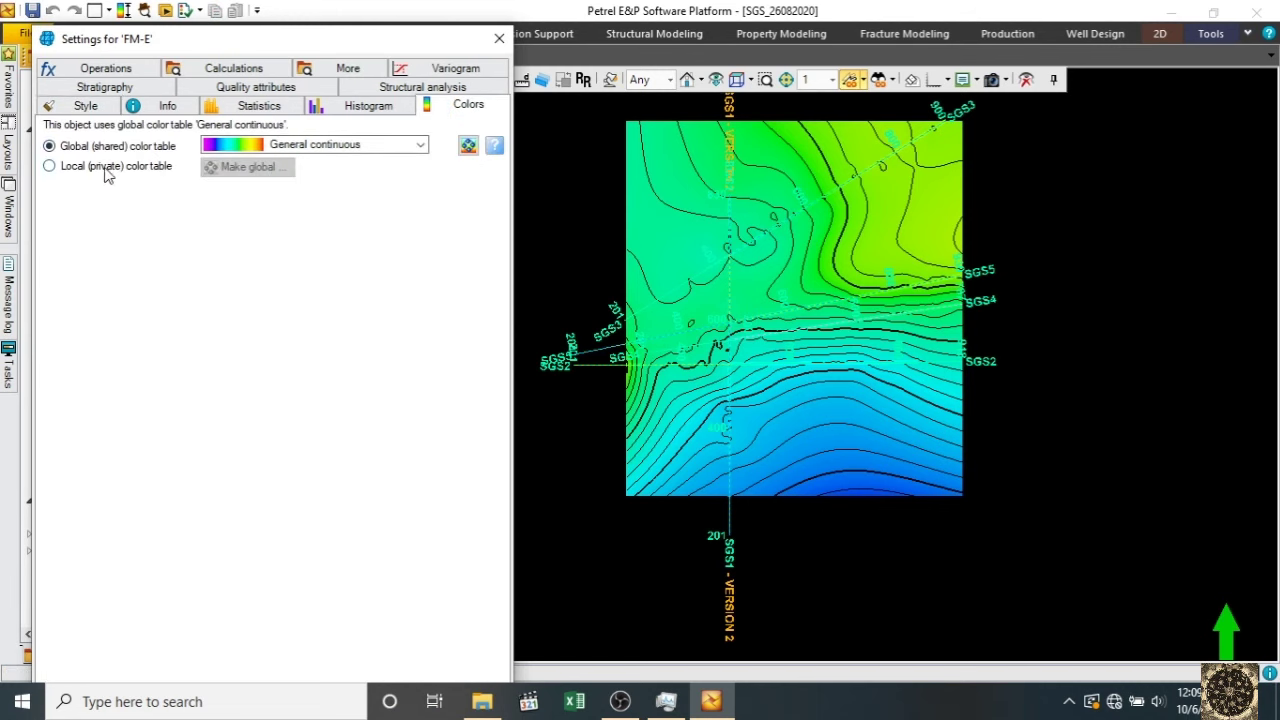
{"action": "left_click", "coordinate": [108, 170]}
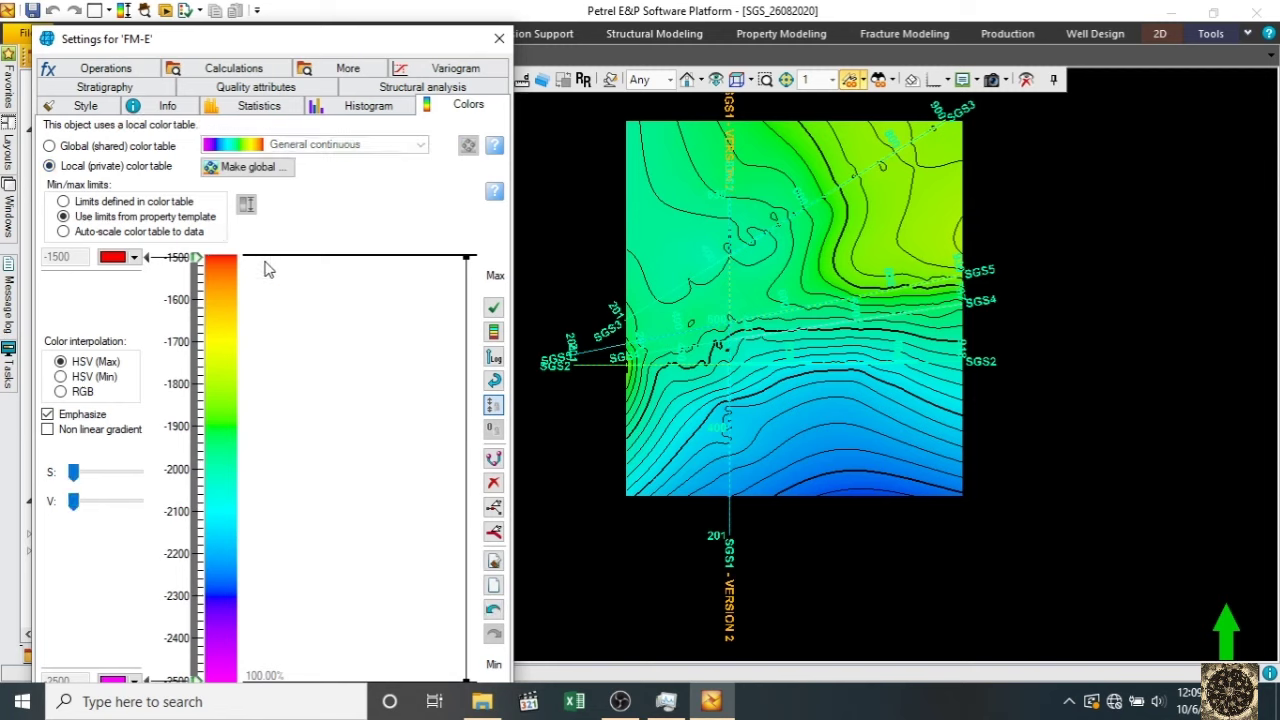
{"action": "left_click", "coordinate": [113, 233]}
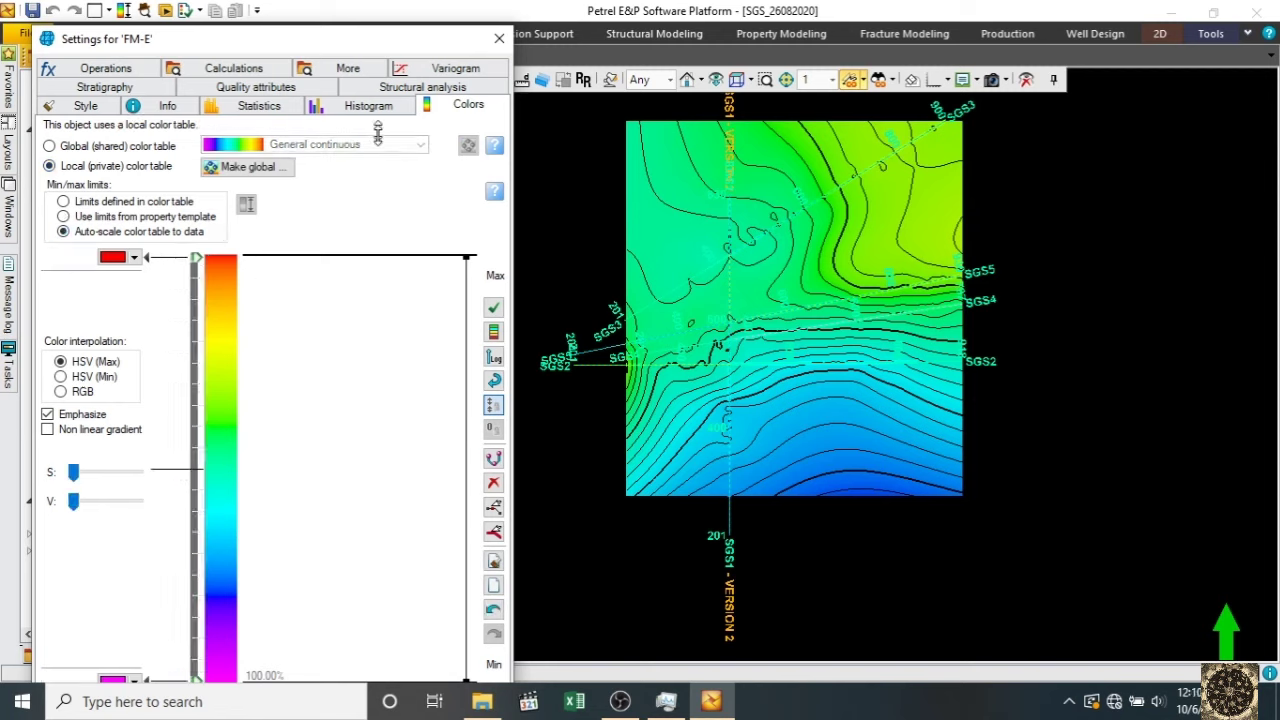
{"action": "left_click", "coordinate": [355, 37]}
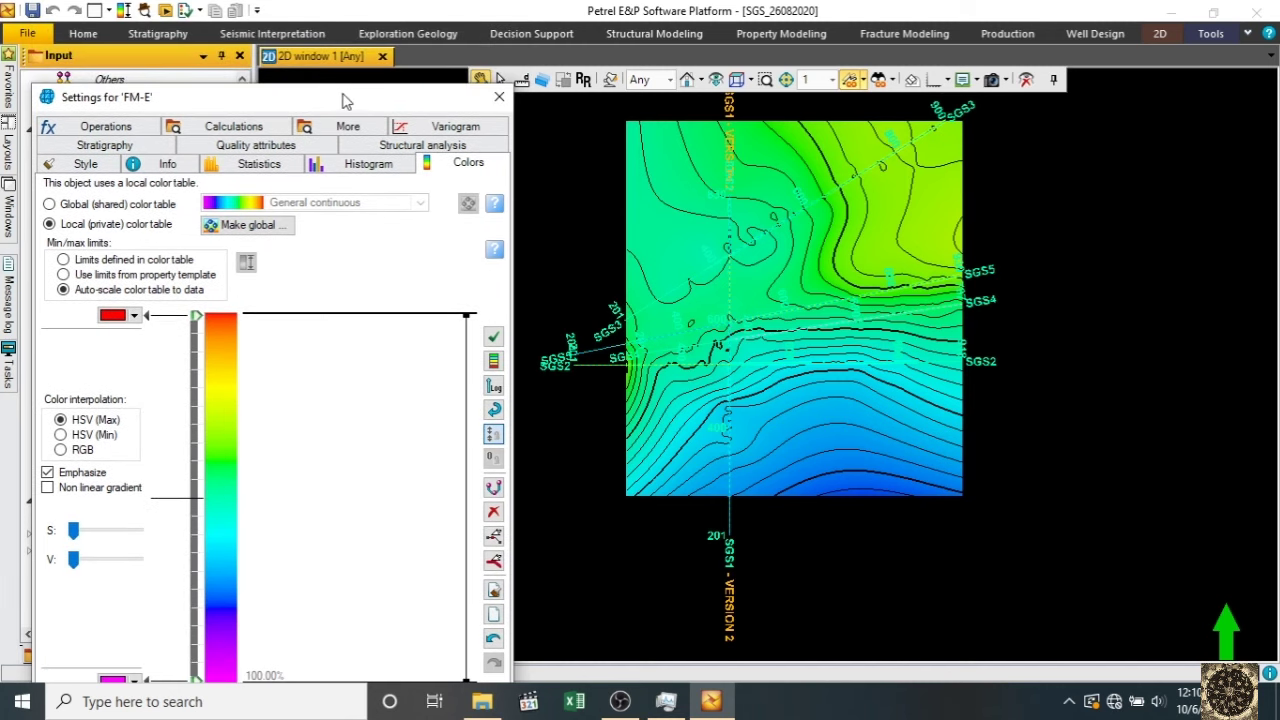
{"action": "left_click_drag", "start_coordinate": [341, 104], "coordinate": [348, 27]}
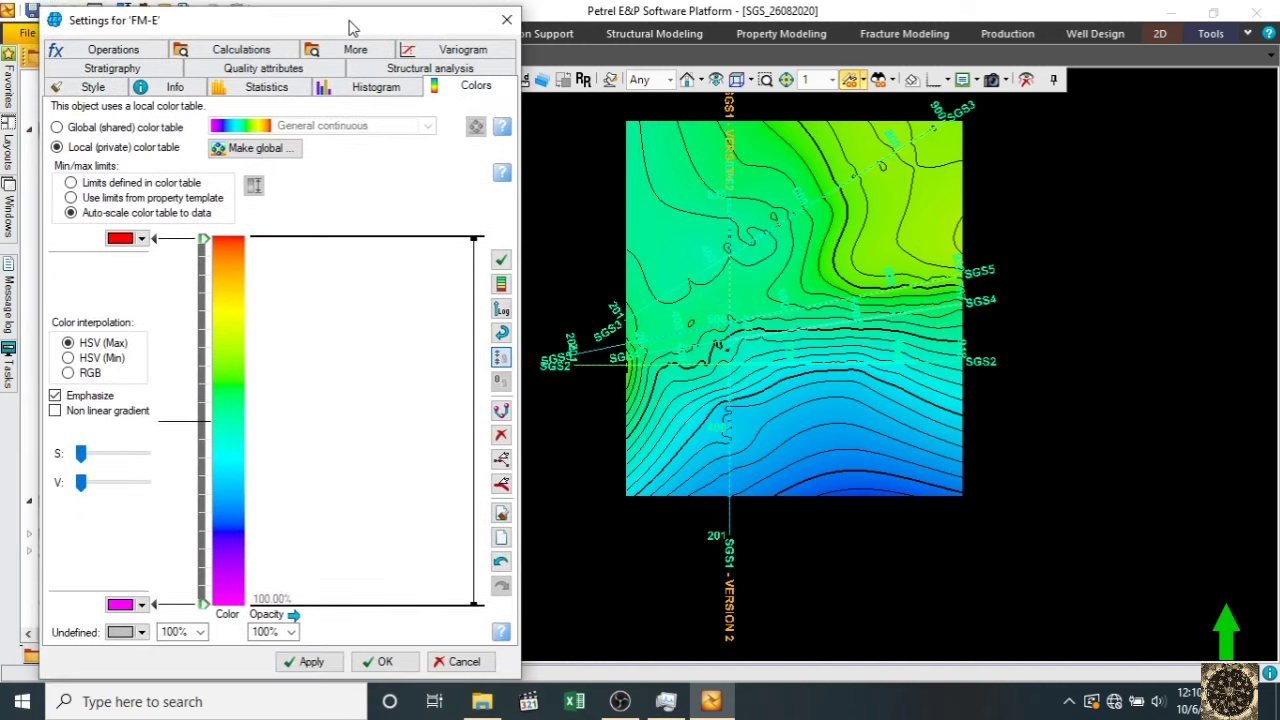
{"action": "left_click", "coordinate": [313, 662]}
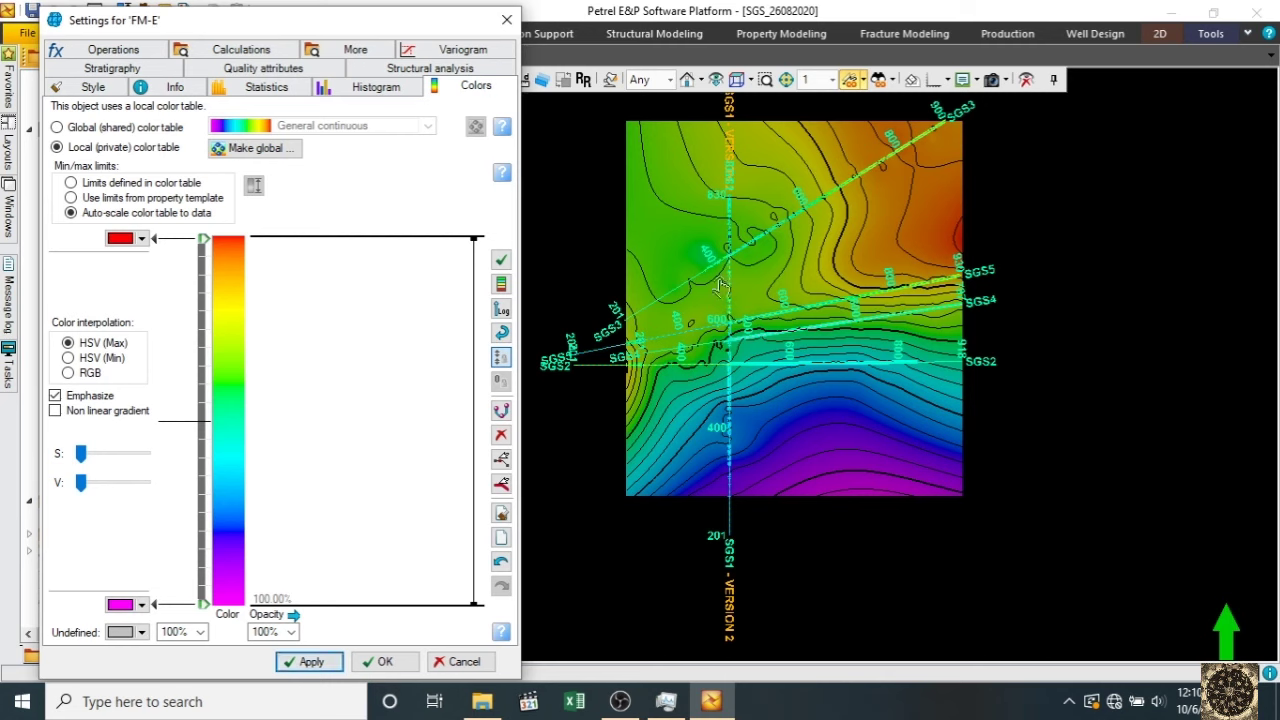
{"action": "left_click", "coordinate": [390, 664]}
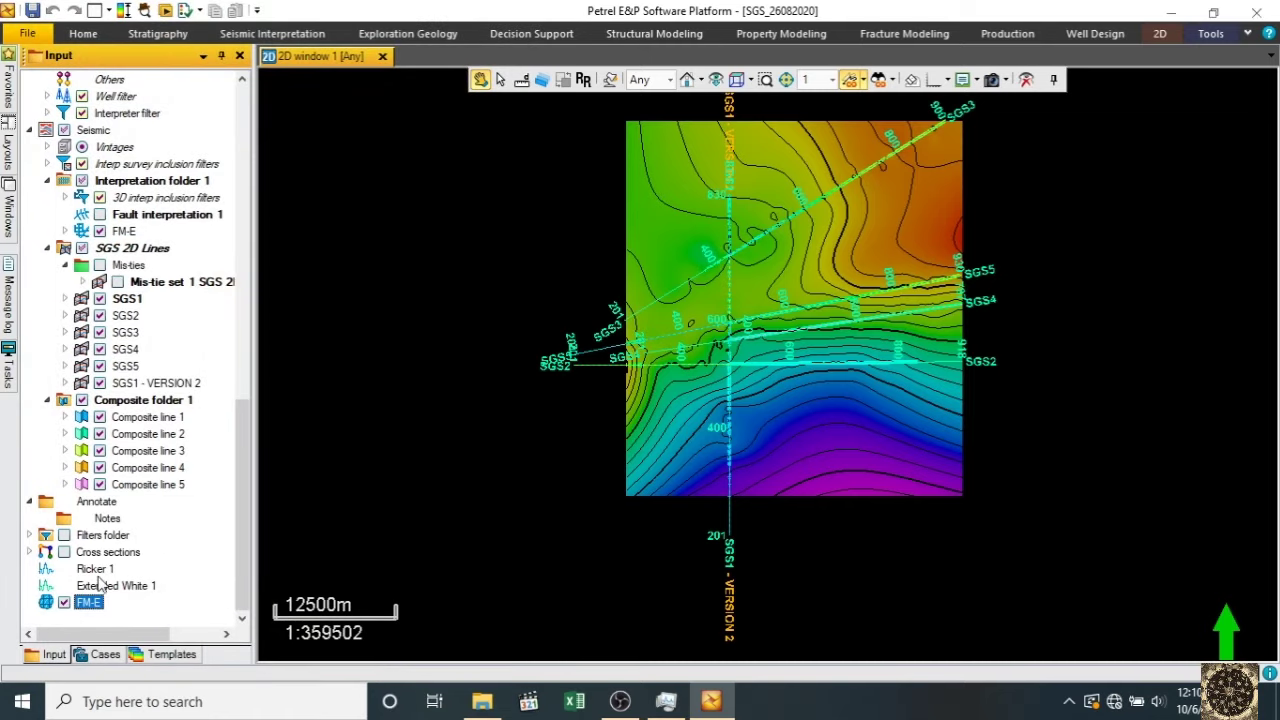
- Set the FM-E surface's contour increment to 10 in its style settings and apply it
{"action": "right_click", "coordinate": [88, 606]}
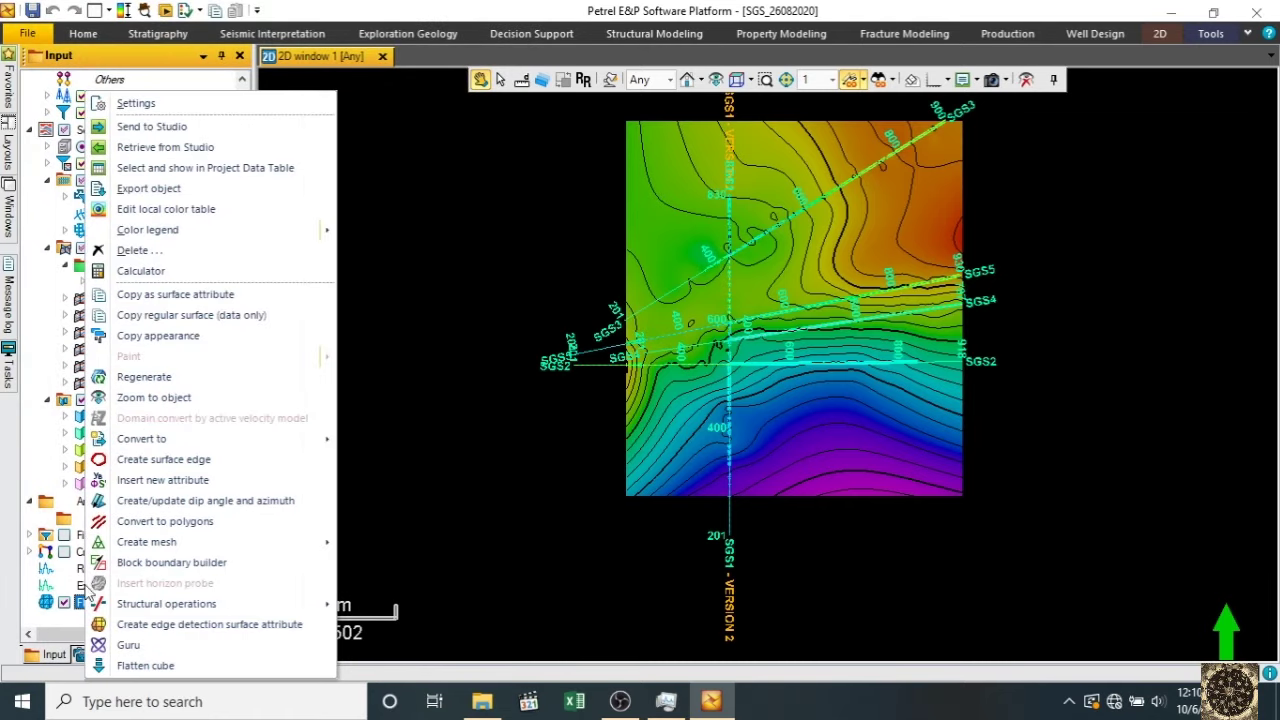
{"action": "left_click", "coordinate": [143, 98]}
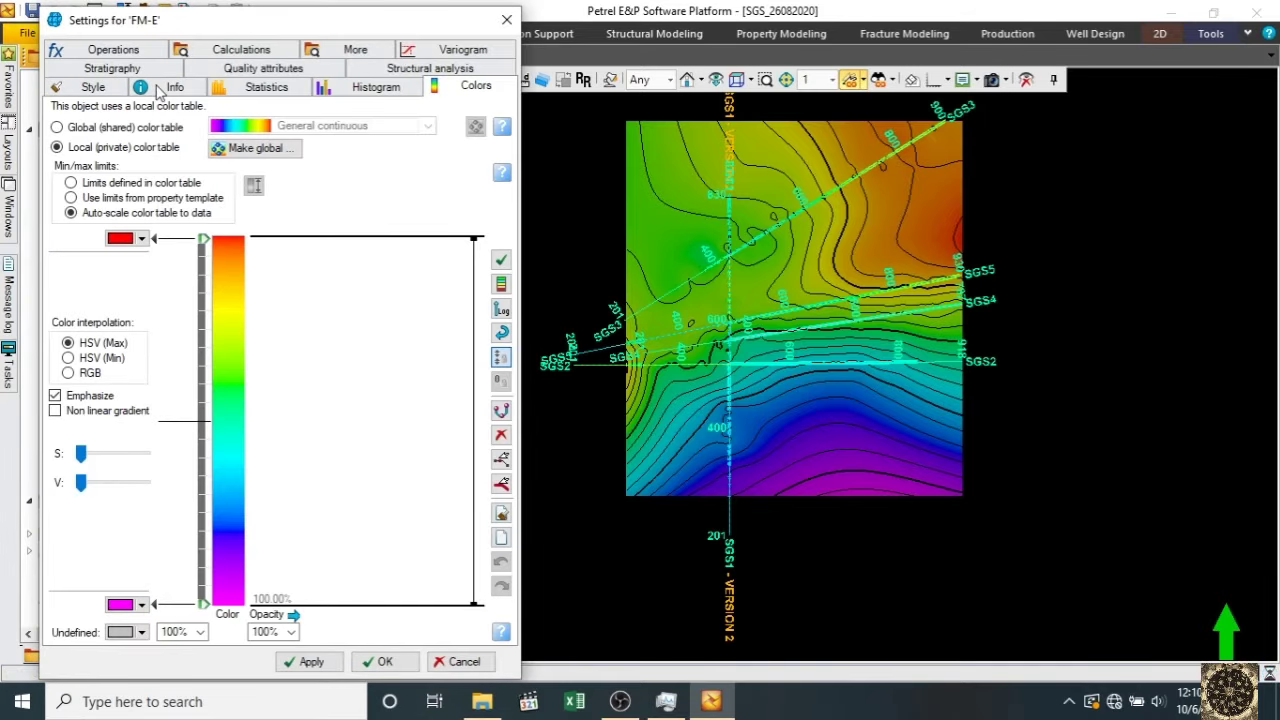
{"action": "left_click", "coordinate": [96, 87]}
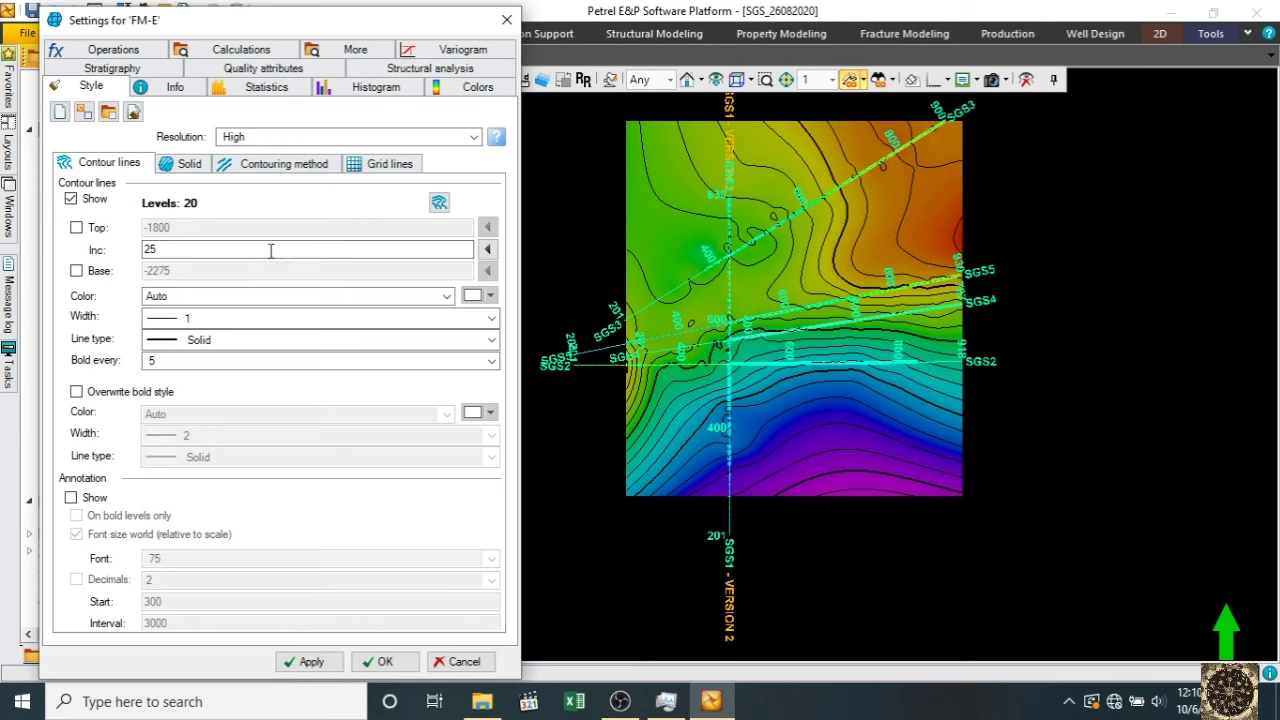
{"action": "left_click", "coordinate": [199, 244]}
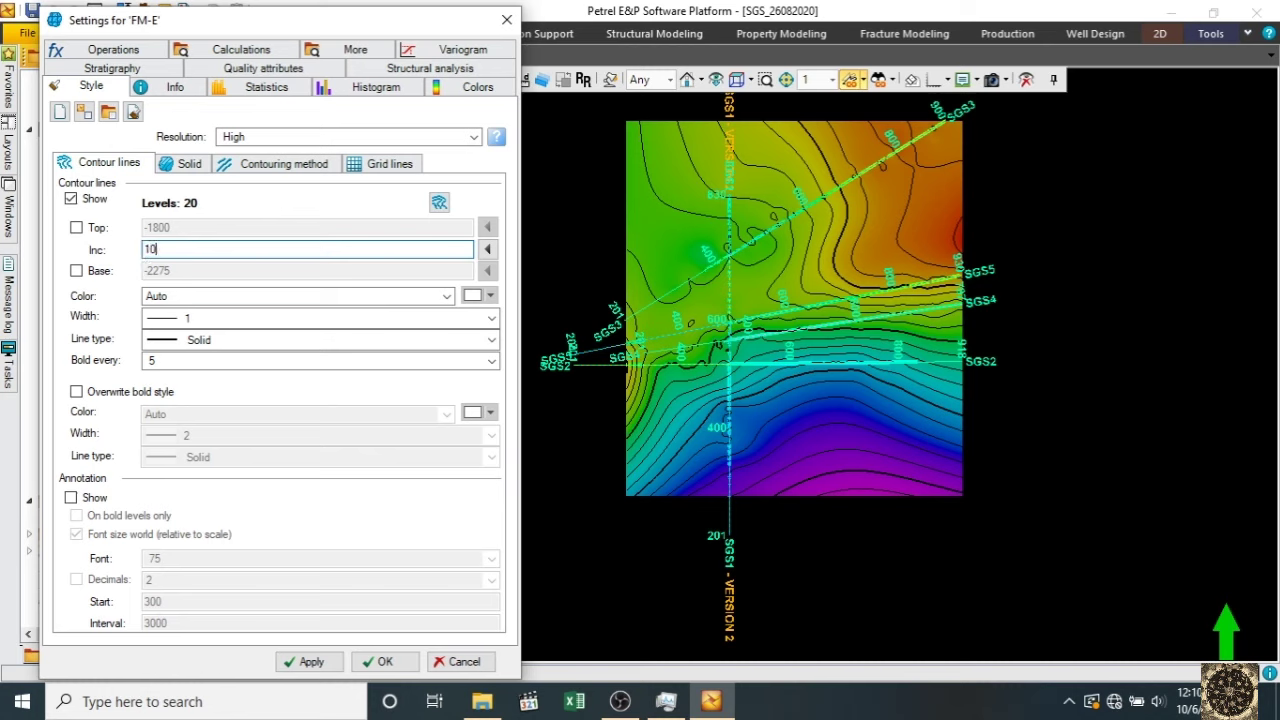
{"action": "left_click", "coordinate": [305, 663]}
- Show contour annotations on the FM-E surface and set their font size to 2000
{"action": "left_click", "coordinate": [71, 498]}
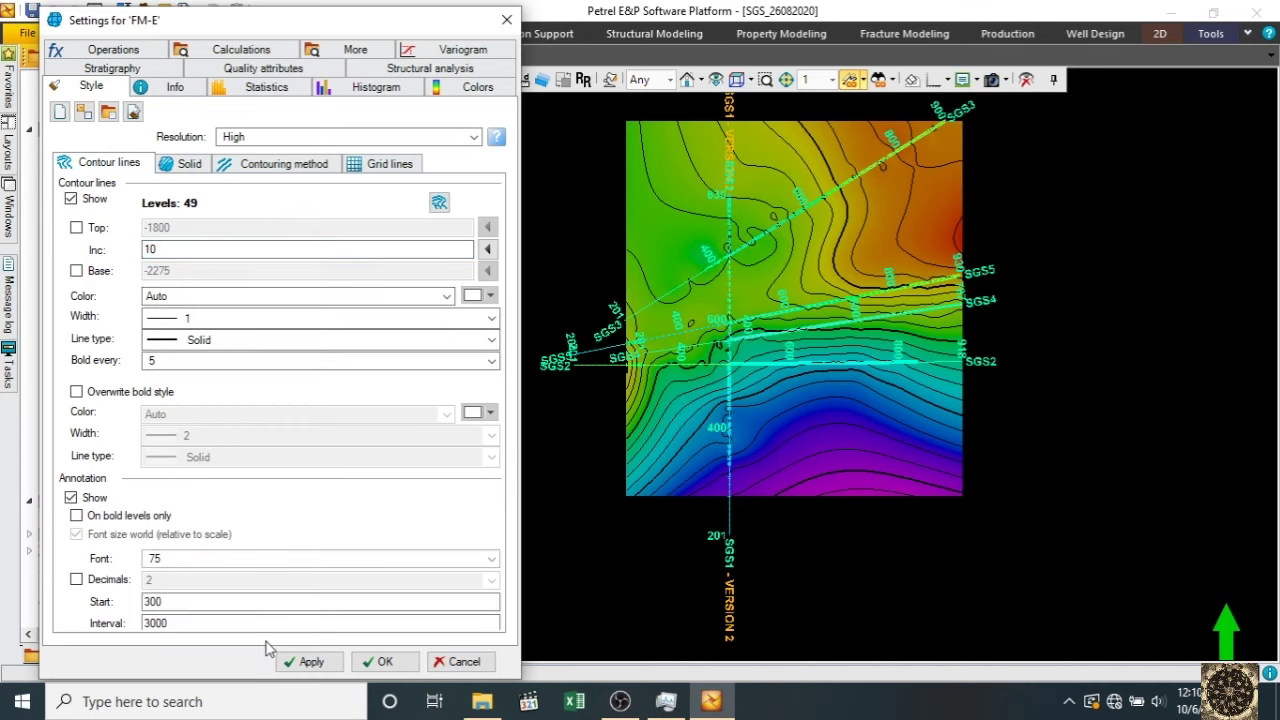
{"action": "left_click", "coordinate": [311, 662]}
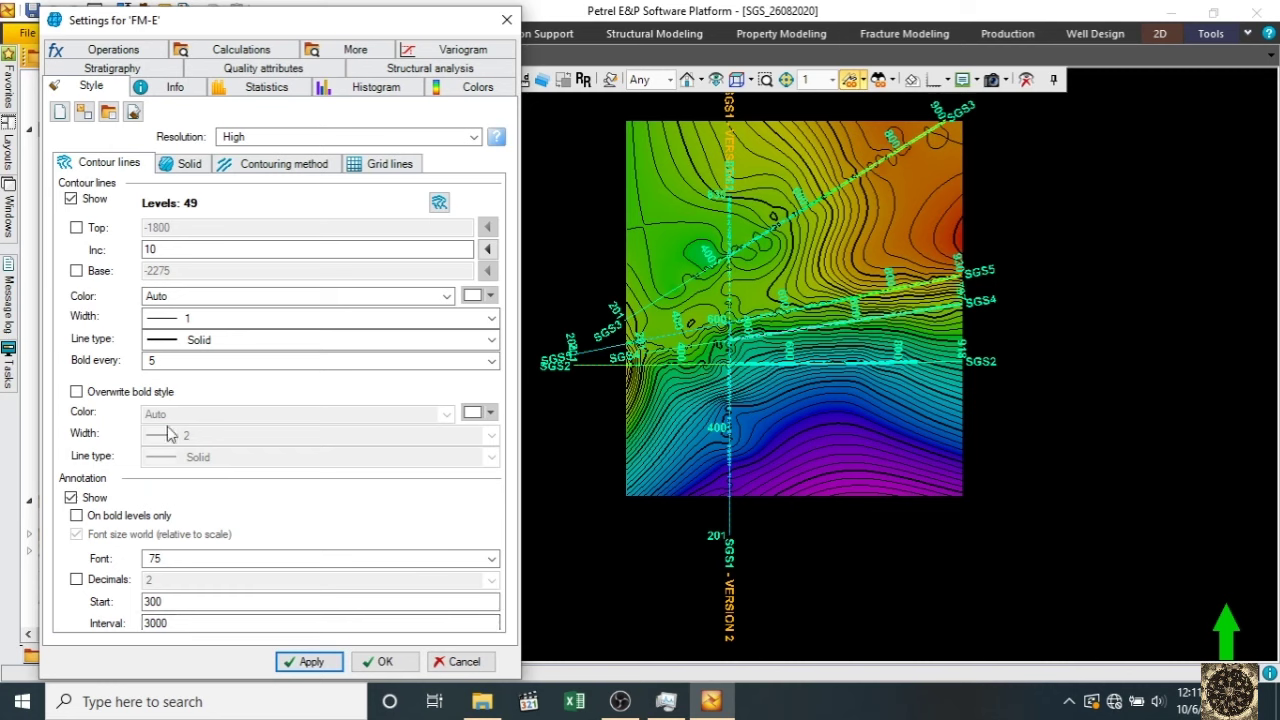
{"action": "left_click", "coordinate": [180, 561]}
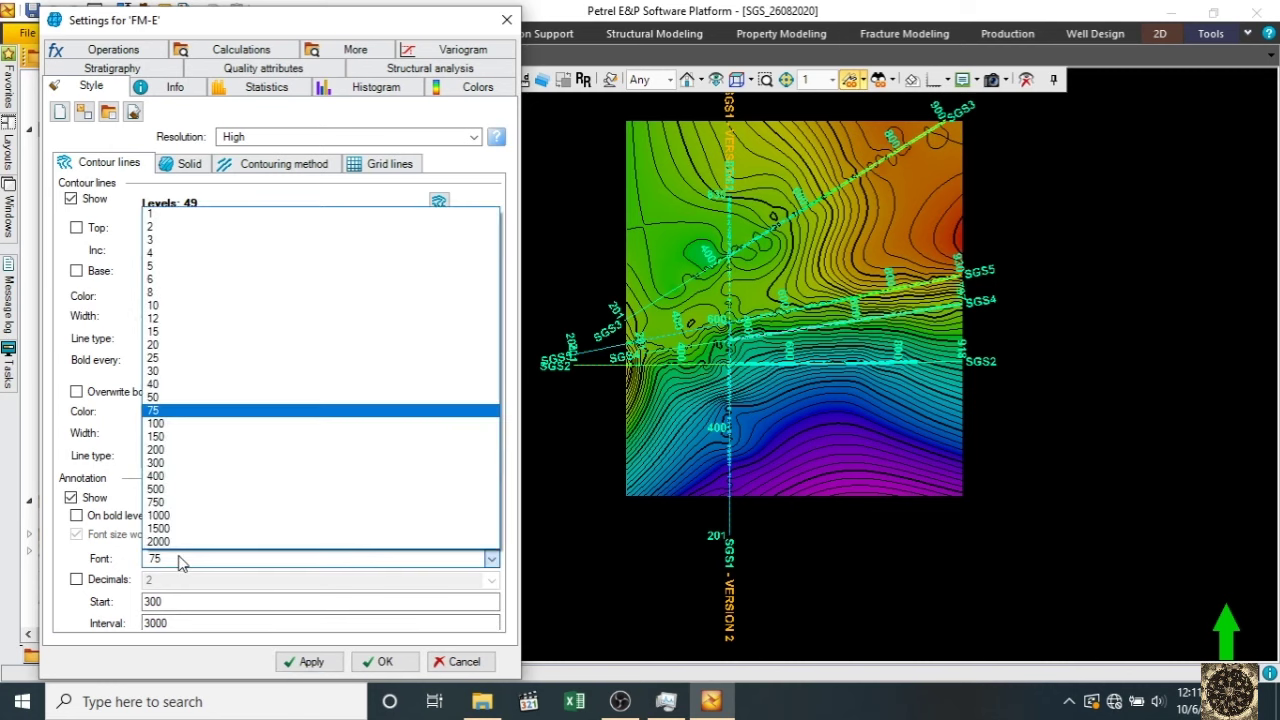
{"action": "left_click", "coordinate": [160, 542]}
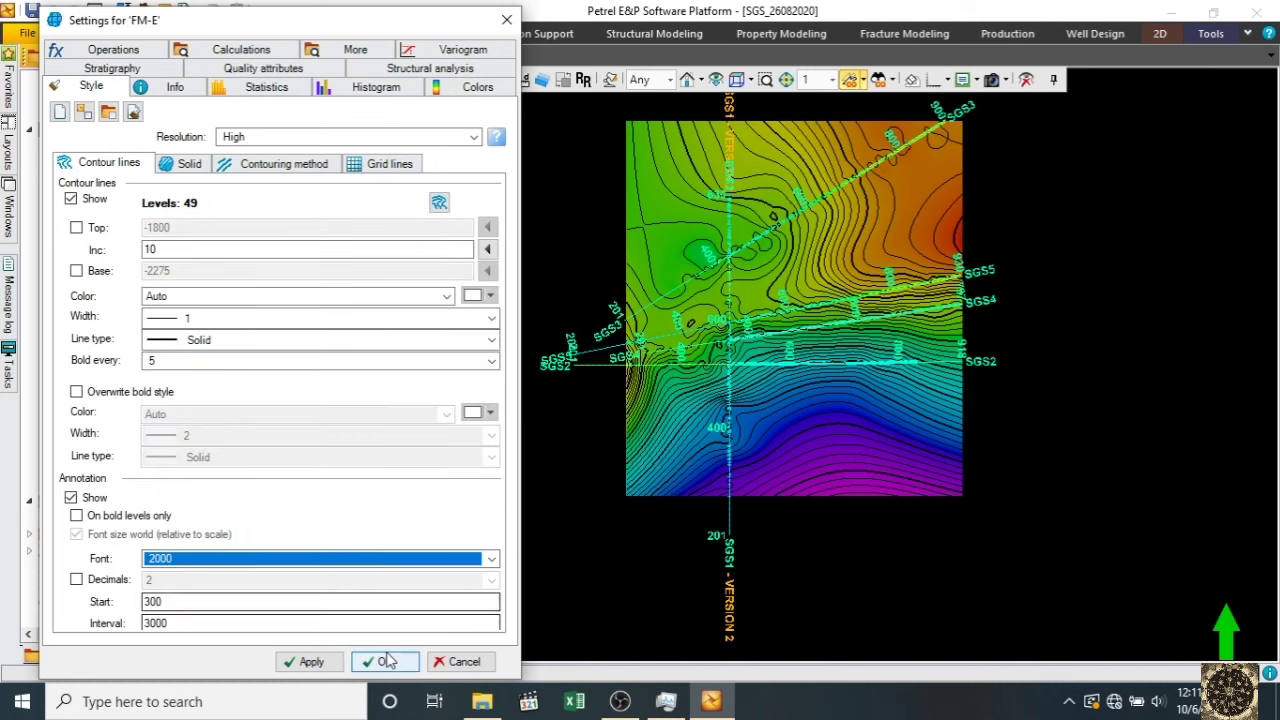